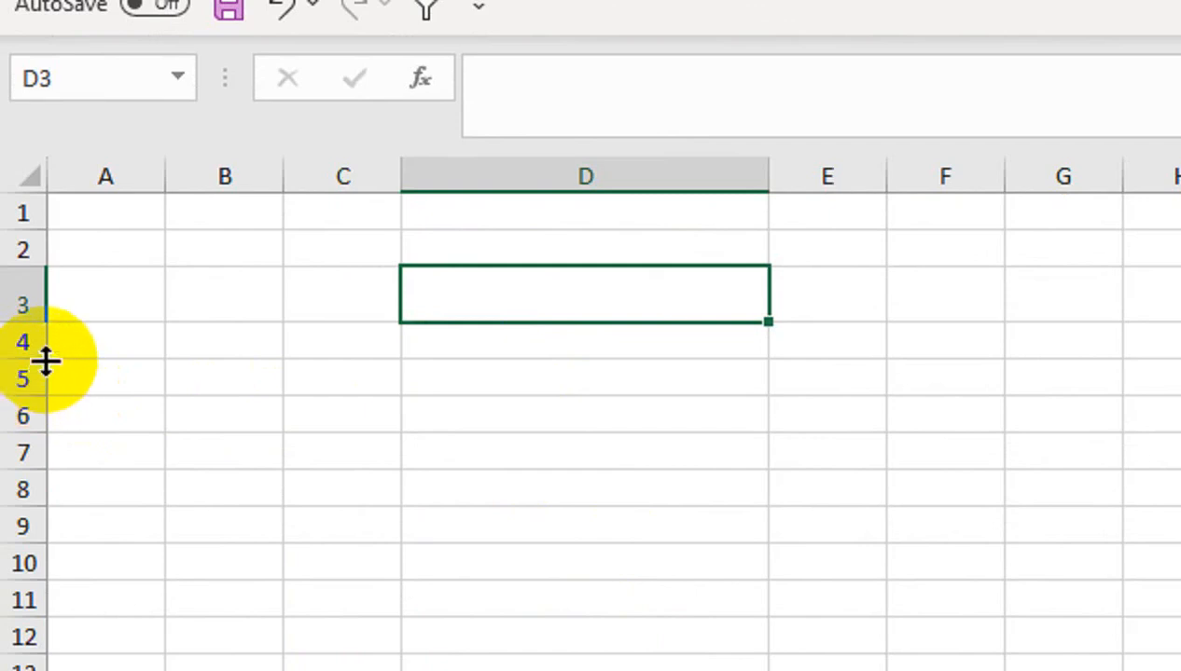
Fill D3's bordered box pattern down column D to row 16
left_click(527, 392)
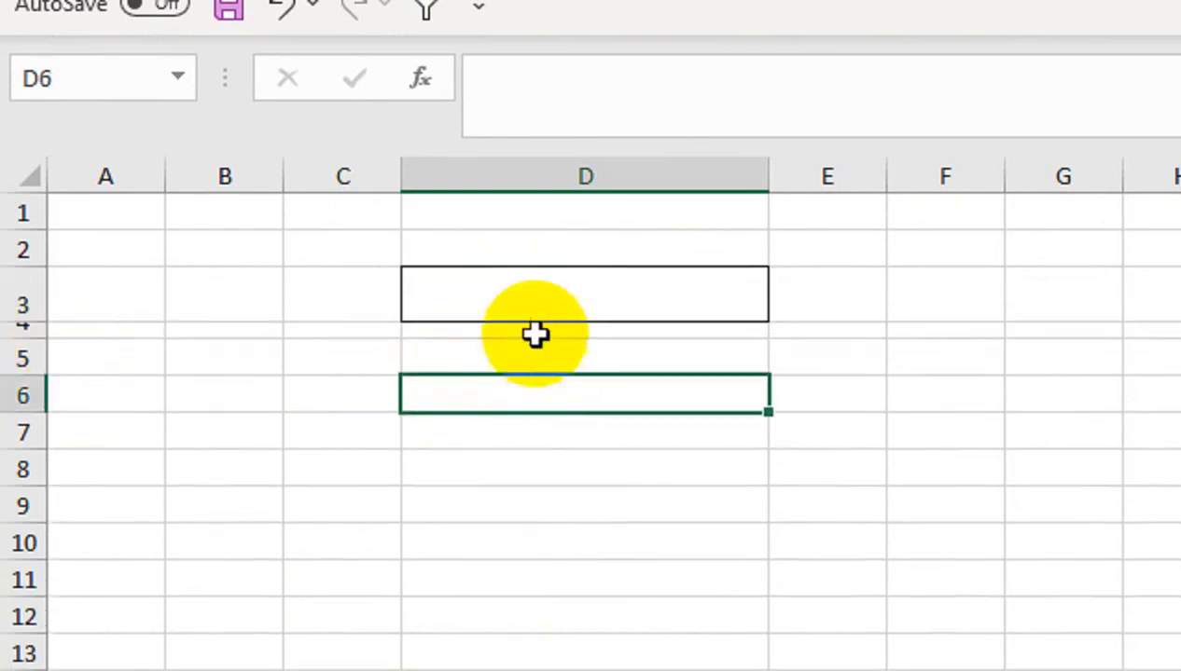
left_click(690, 308)
left_click_drag(742, 321, 757, 571)
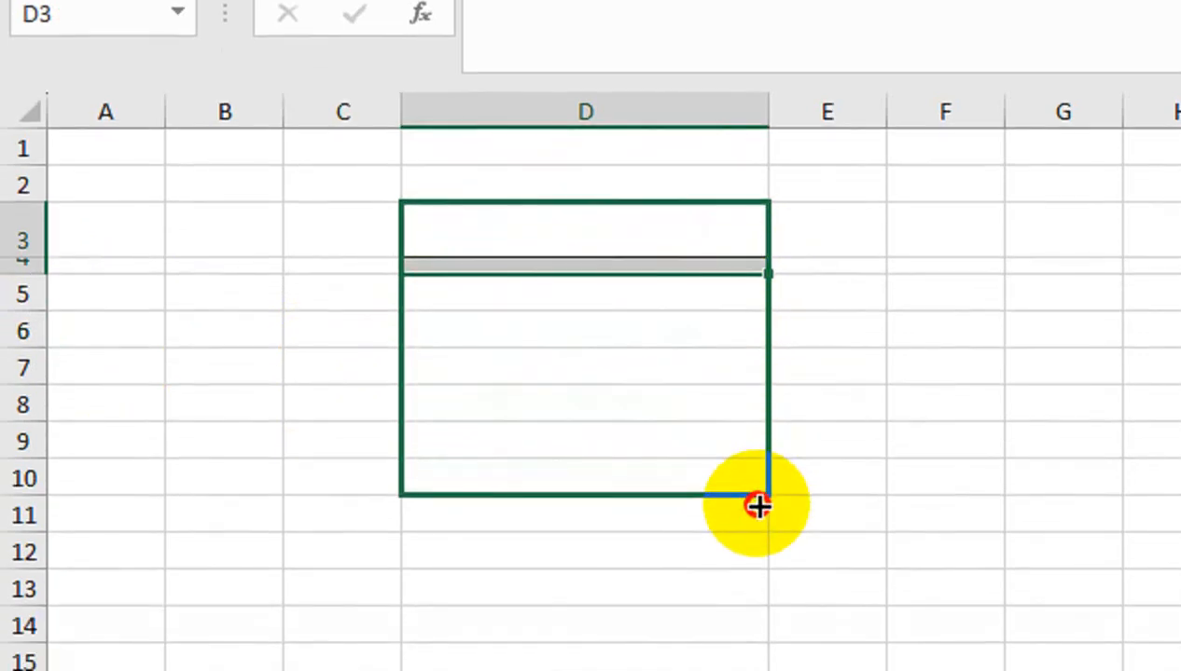
left_click_drag(758, 505, 757, 580)
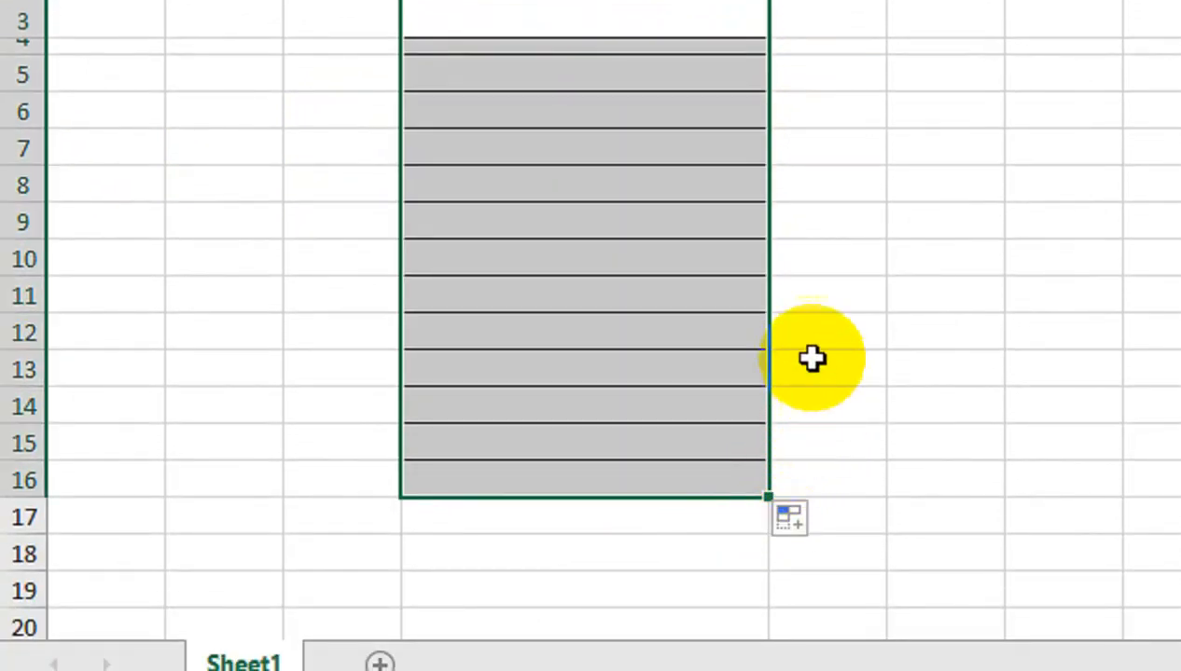
left_click(719, 295)
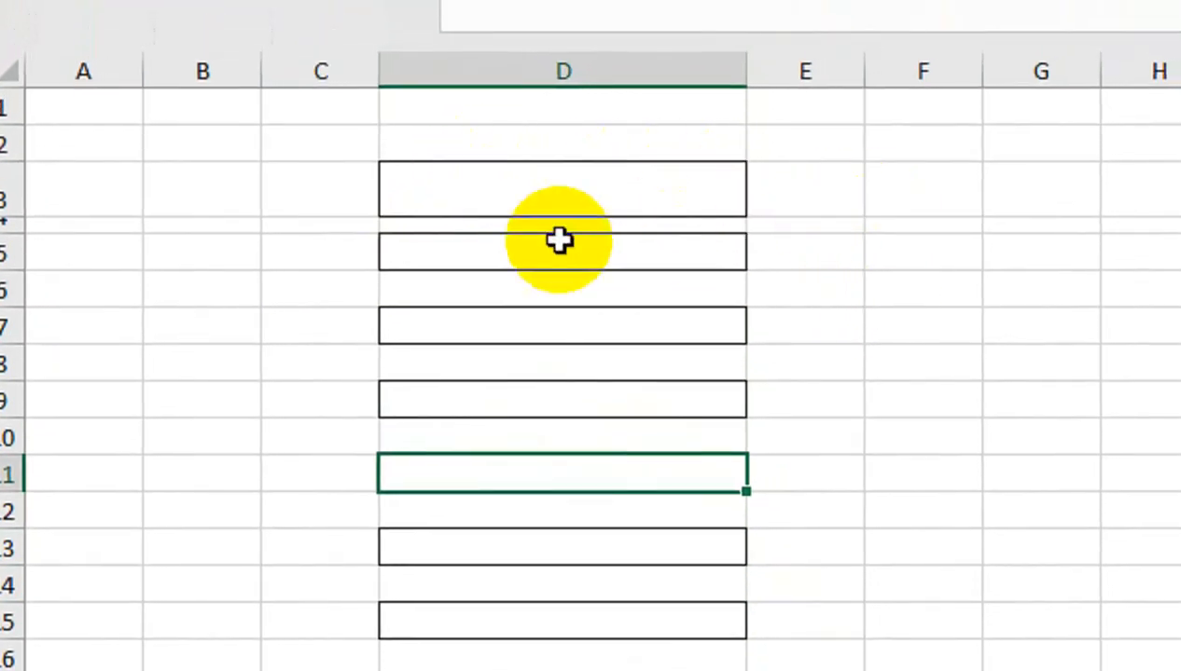
Try adjusting row 3's height, then undo the change
left_click_drag(33, 211, 33, 214)
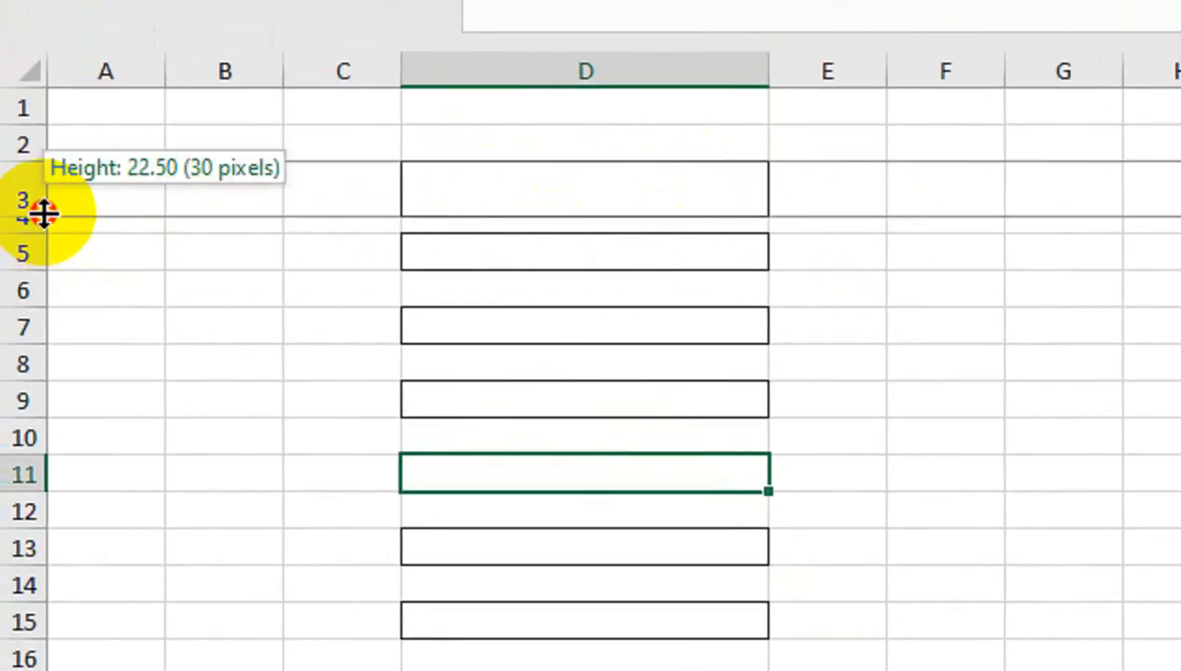
left_click_drag(43, 214, 37, 219)
key("ctrl+z")
Select rows 5, 7, 9, 11, 13 and 15 together
left_click(26, 253)
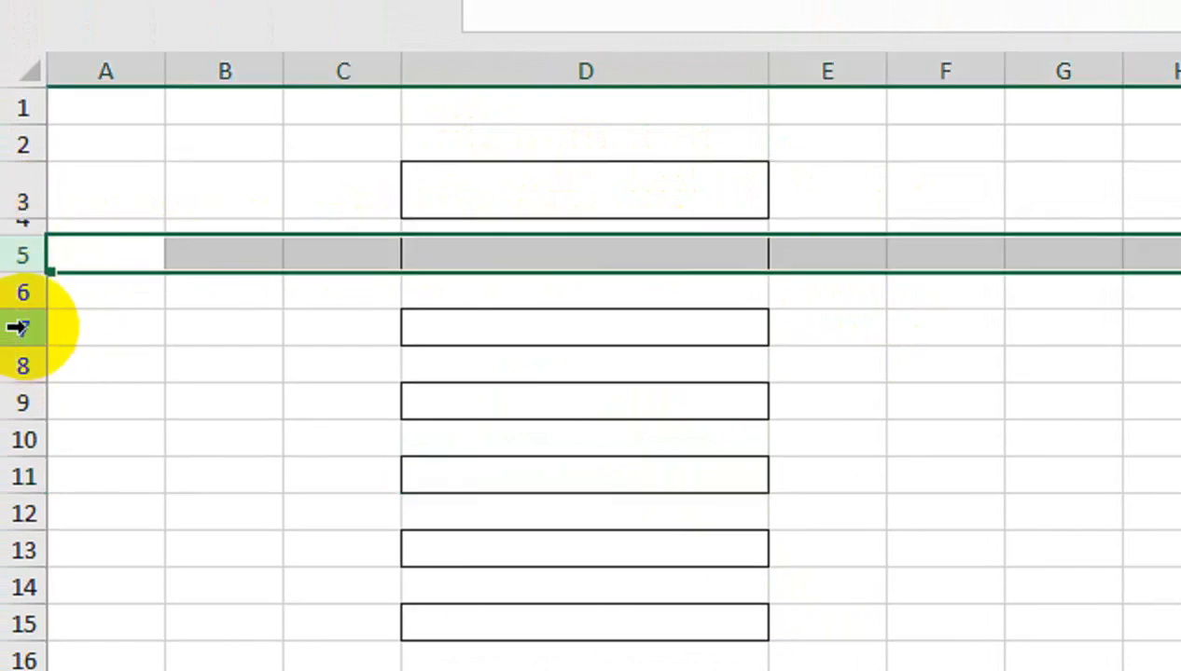
left_click(22, 328, "ctrl")
left_click(23, 401, "ctrl")
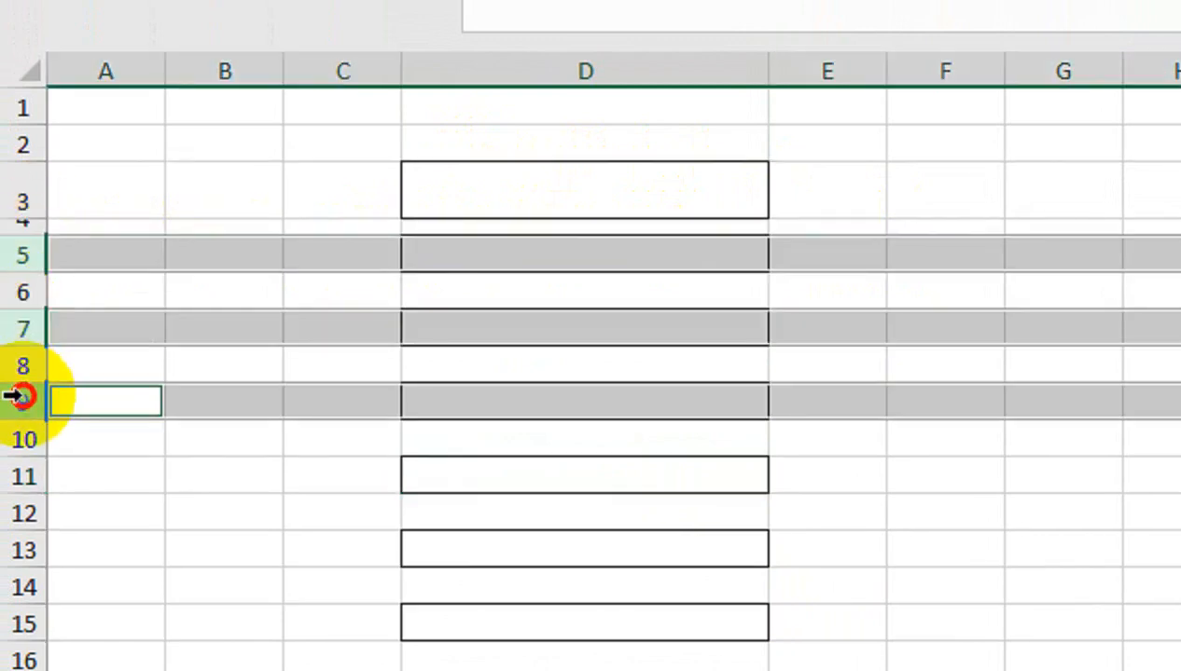
left_click(23, 476, "ctrl")
left_click(24, 503, "ctrl")
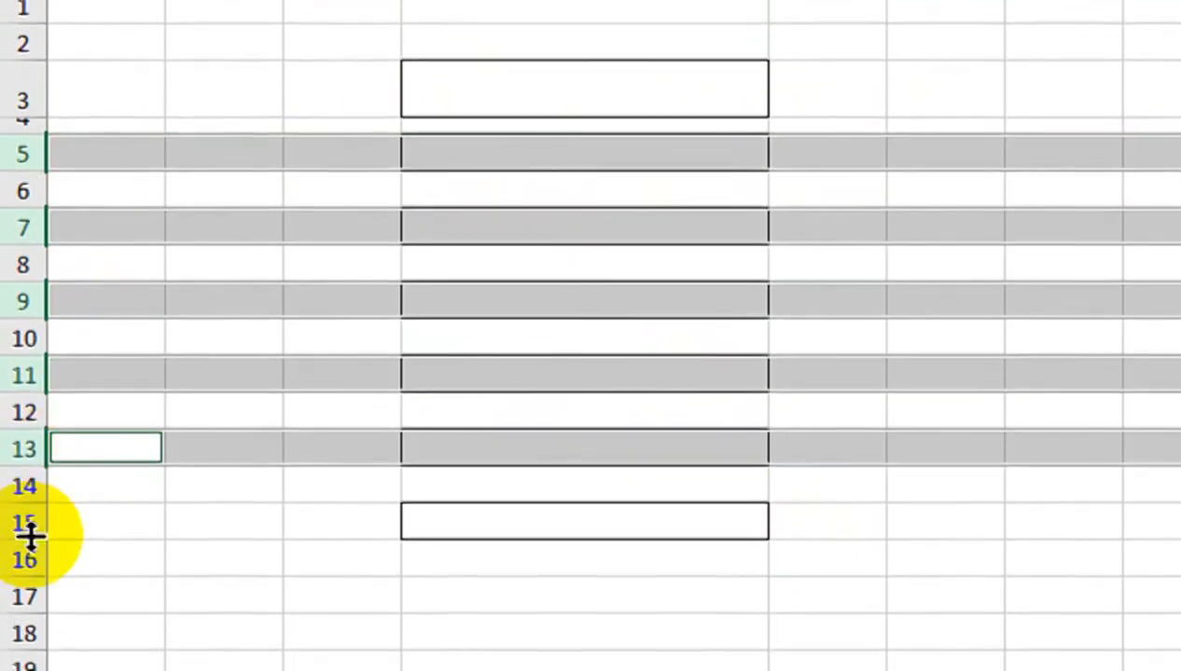
left_click(23, 578, "ctrl")
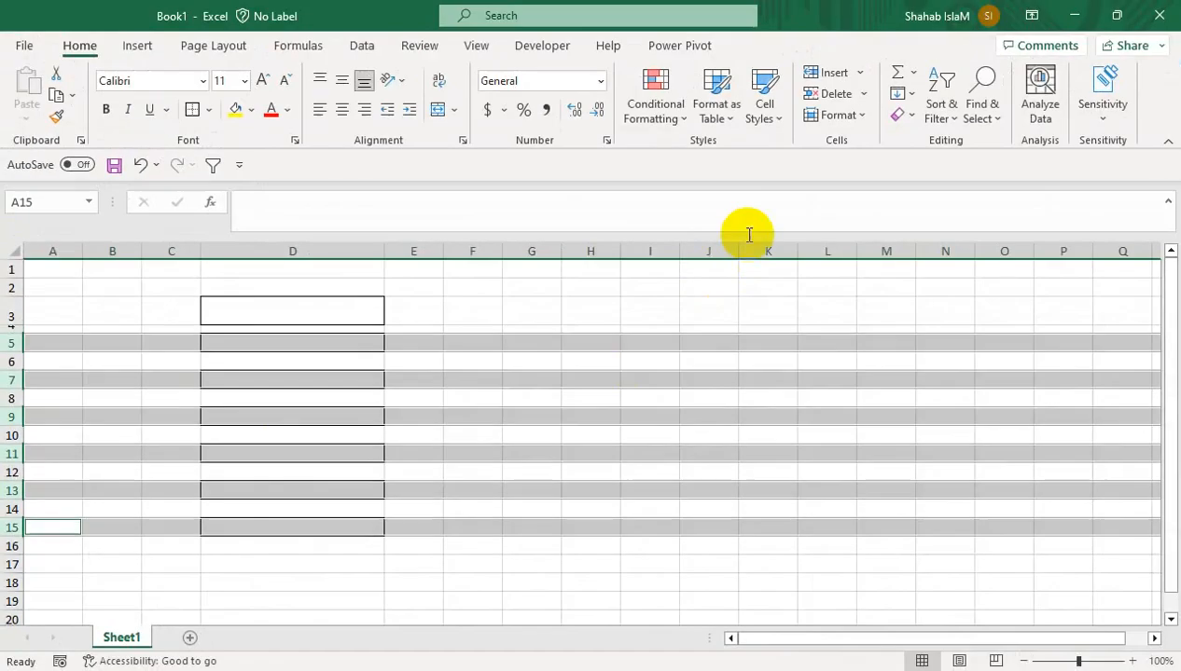
Set the selected box rows to a height of 22.5
left_click(833, 114)
left_click(854, 168)
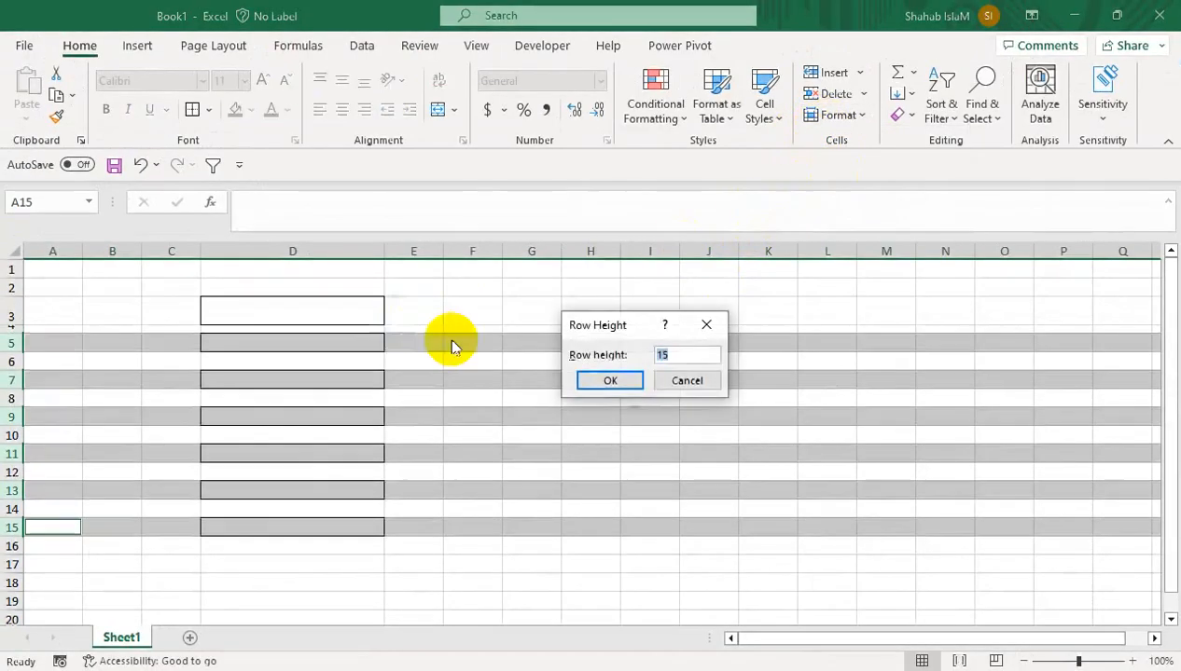
type("22.5")
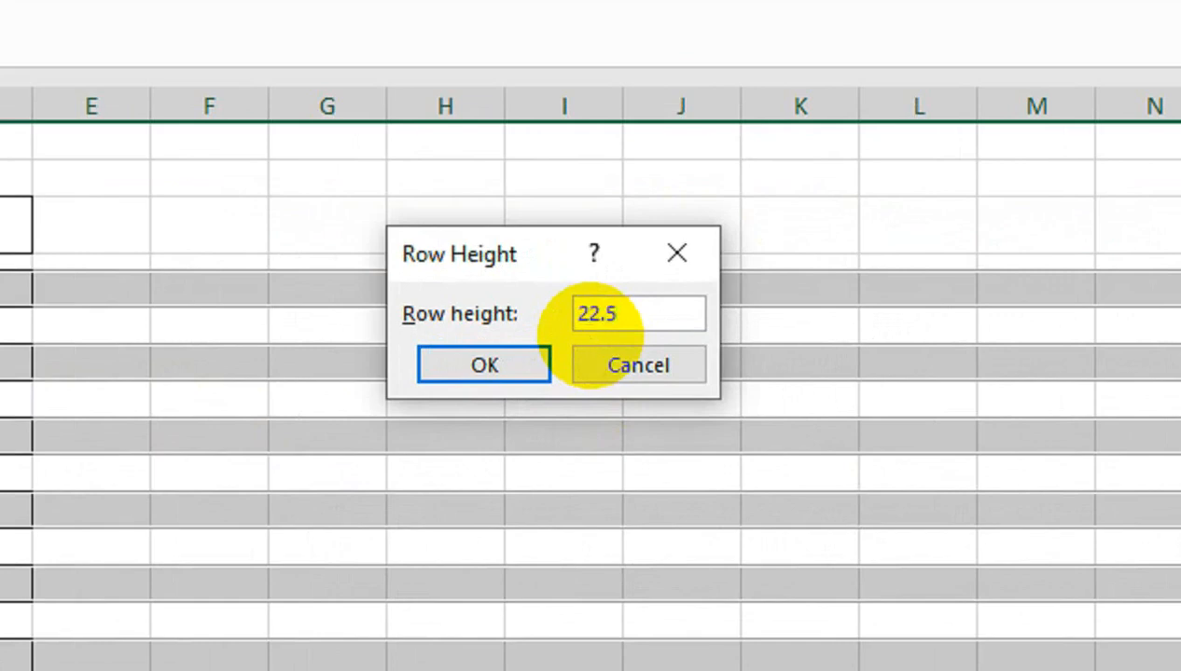
type("0")
key("Return")
left_click(256, 403)
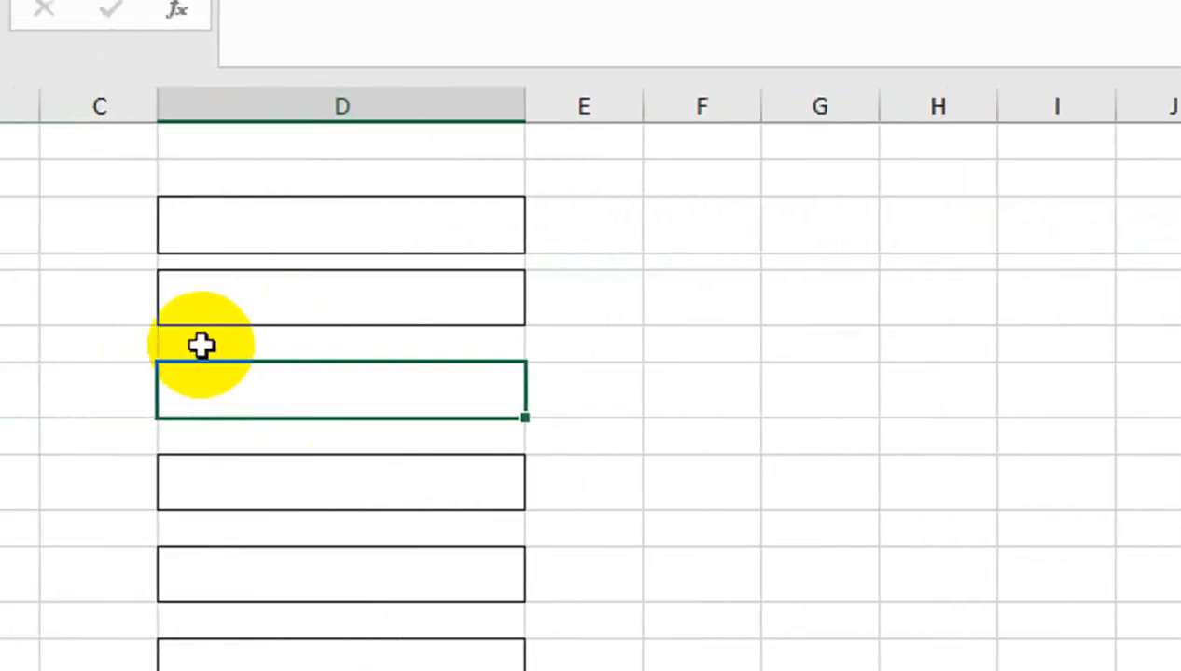
Shrink row 4 to a thin gap about 6.75 high
left_click(20, 264)
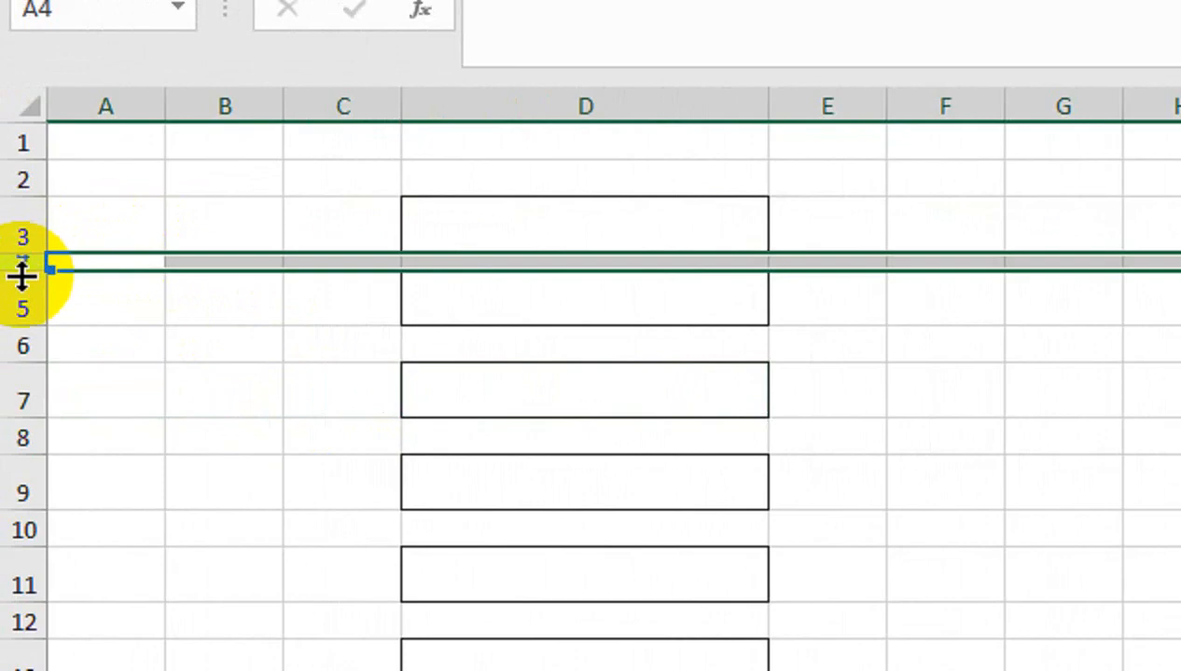
mouse_move(23, 275)
left_mouse_down()
mouse_move(13, 261)
mouse_move(22, 269)
left_mouse_up()
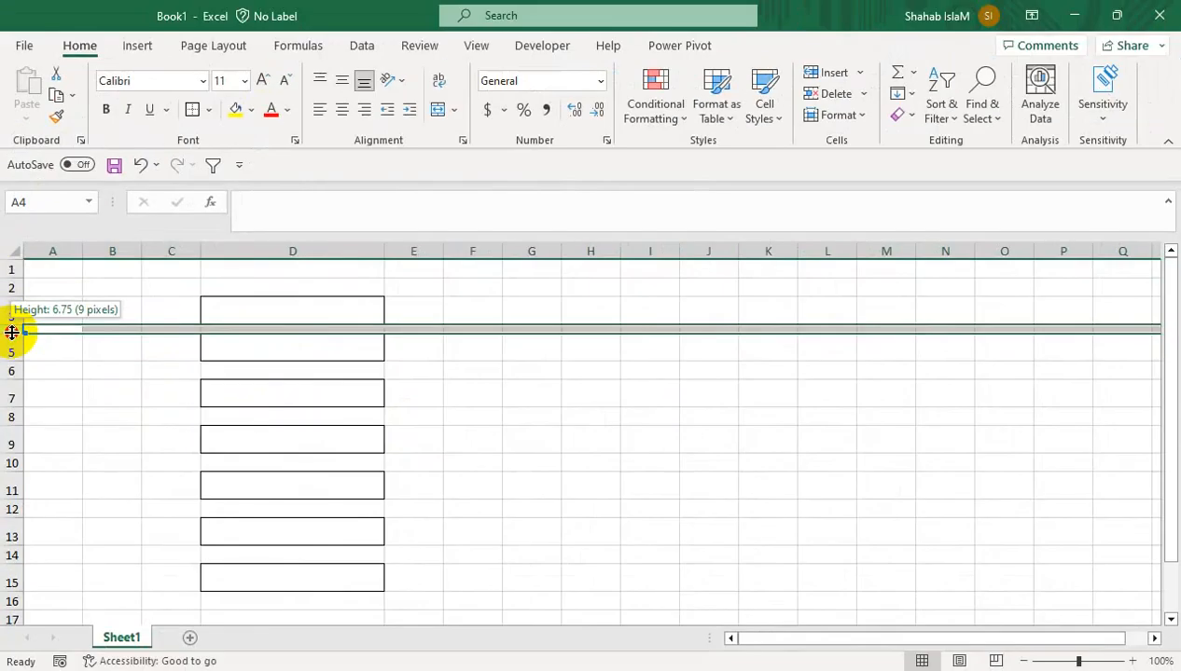
left_click_drag(11, 332, 22, 336)
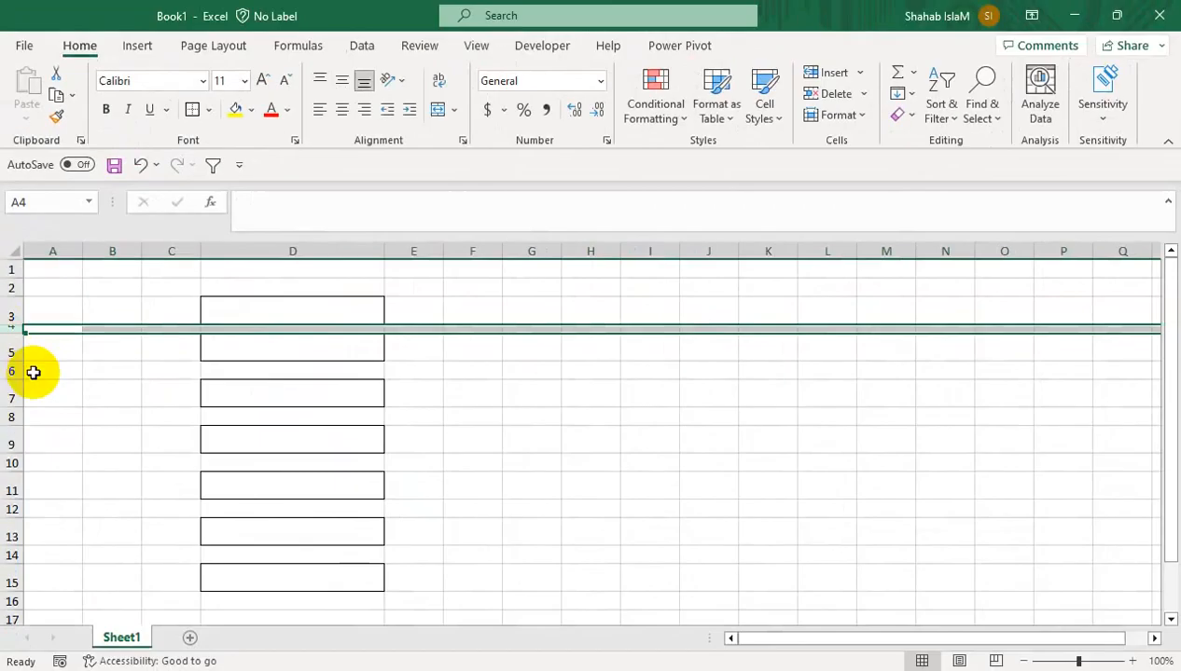
Set gap rows 6, 8, 10, 12 and 14 to a row height of 6.7
left_click(22, 414)
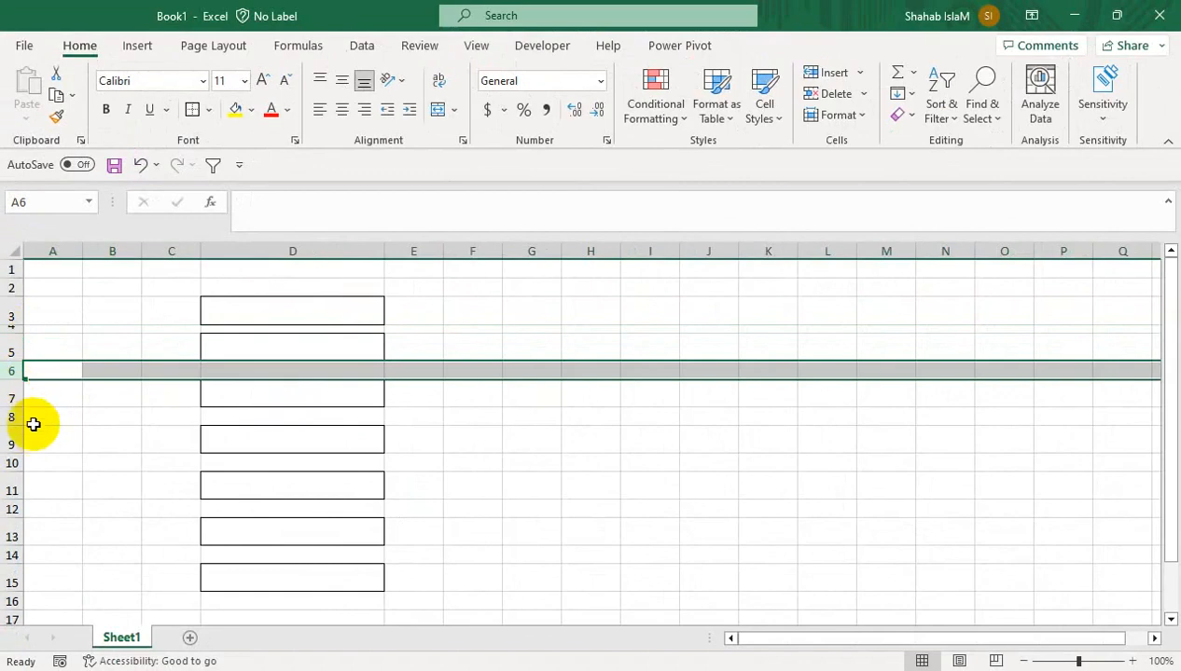
left_click(11, 417, "ctrl")
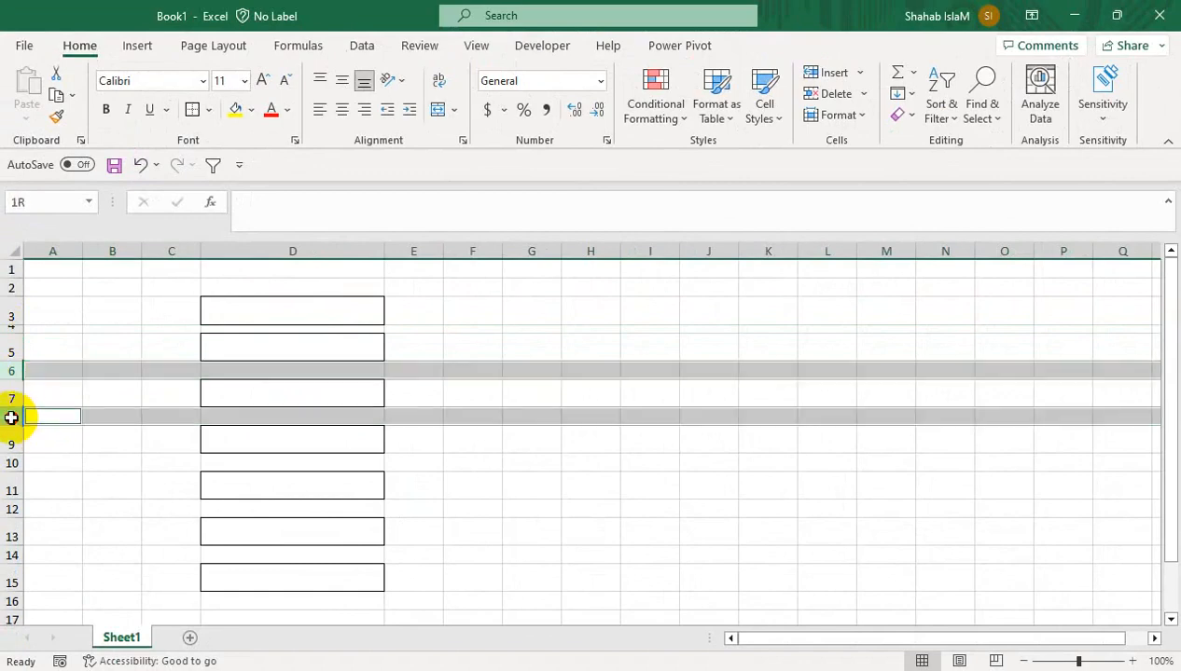
left_click(9, 464, "ctrl")
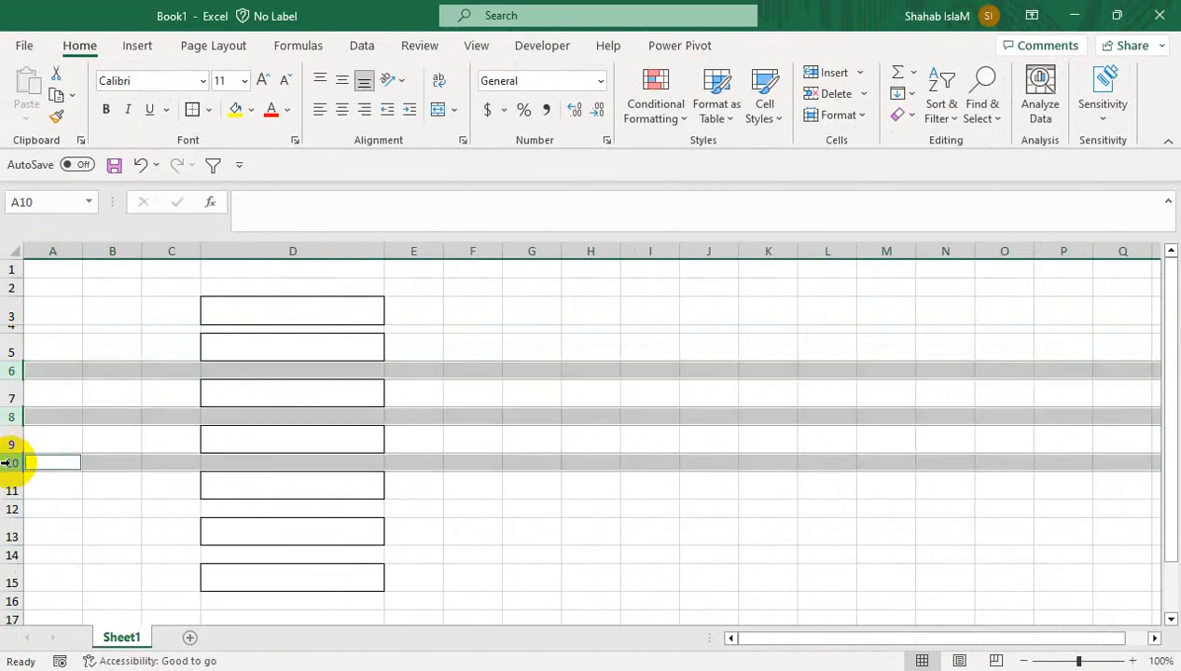
left_click(11, 510, "ctrl")
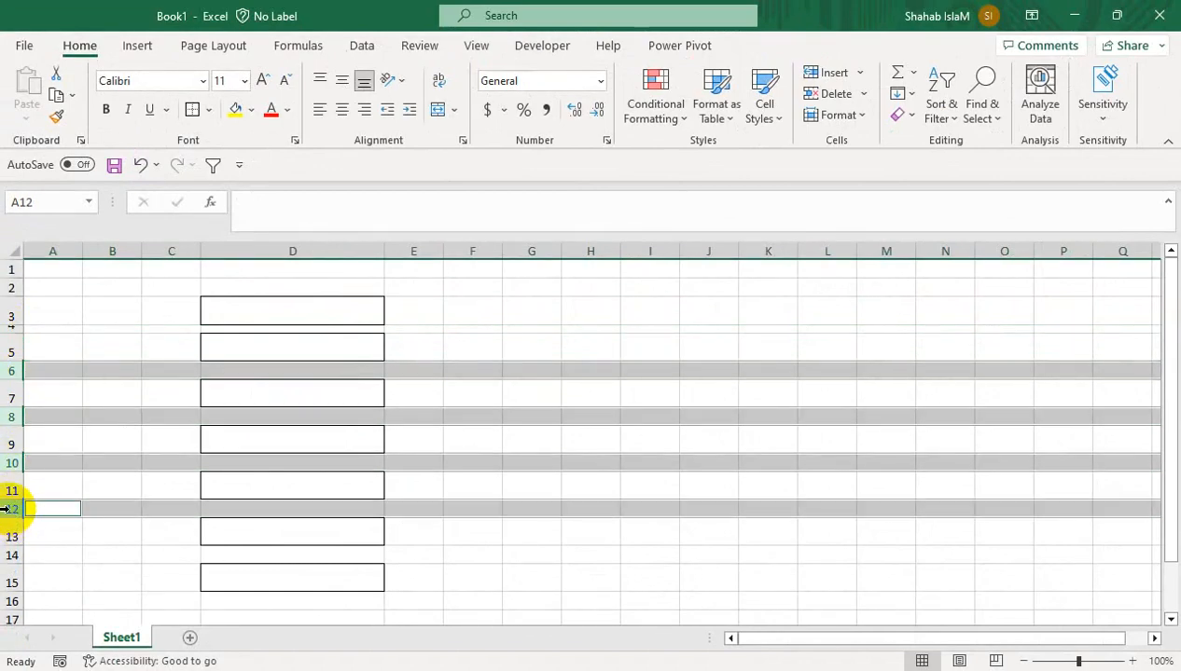
left_click(11, 555, "ctrl")
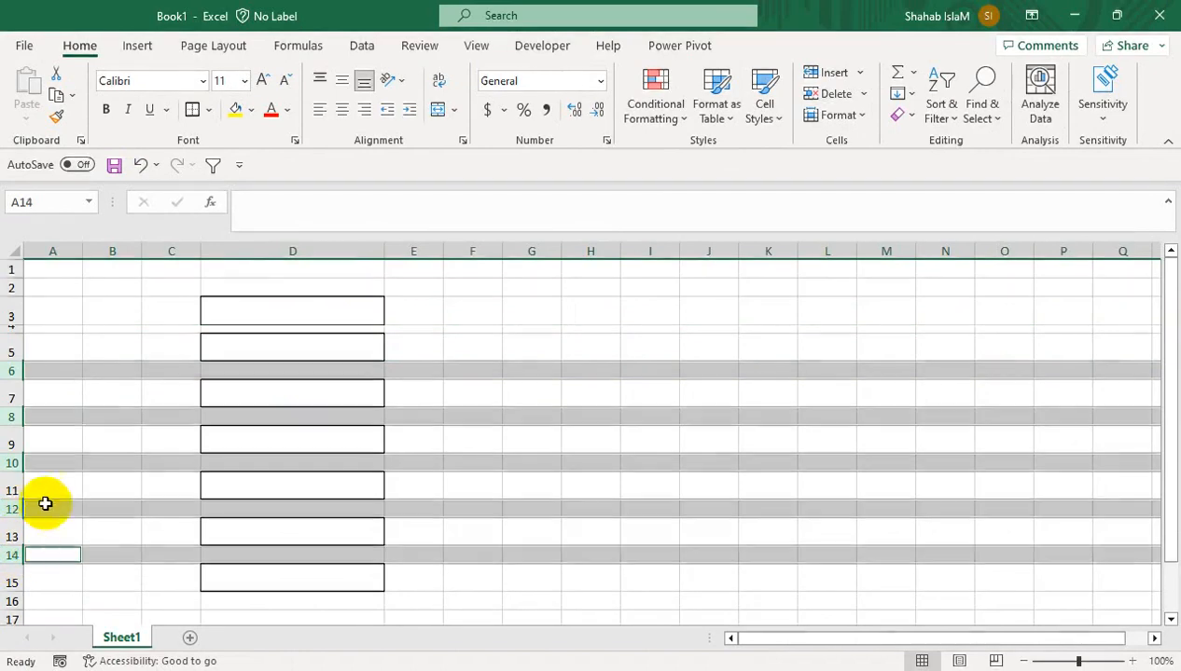
left_click(863, 119)
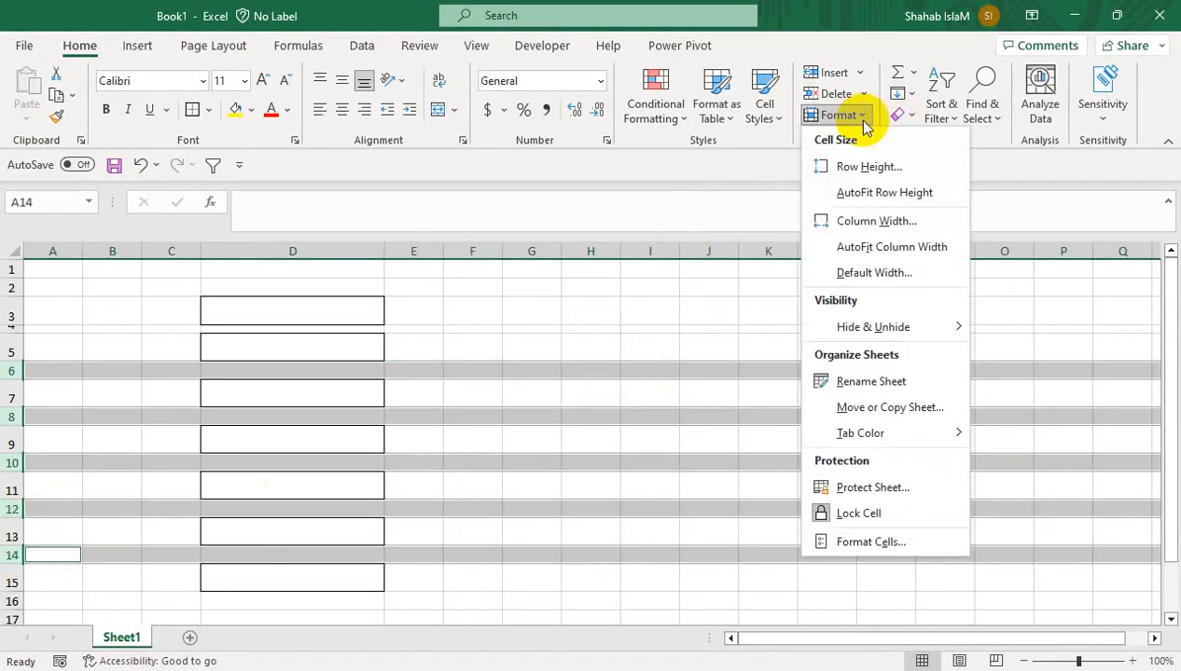
left_click(862, 179)
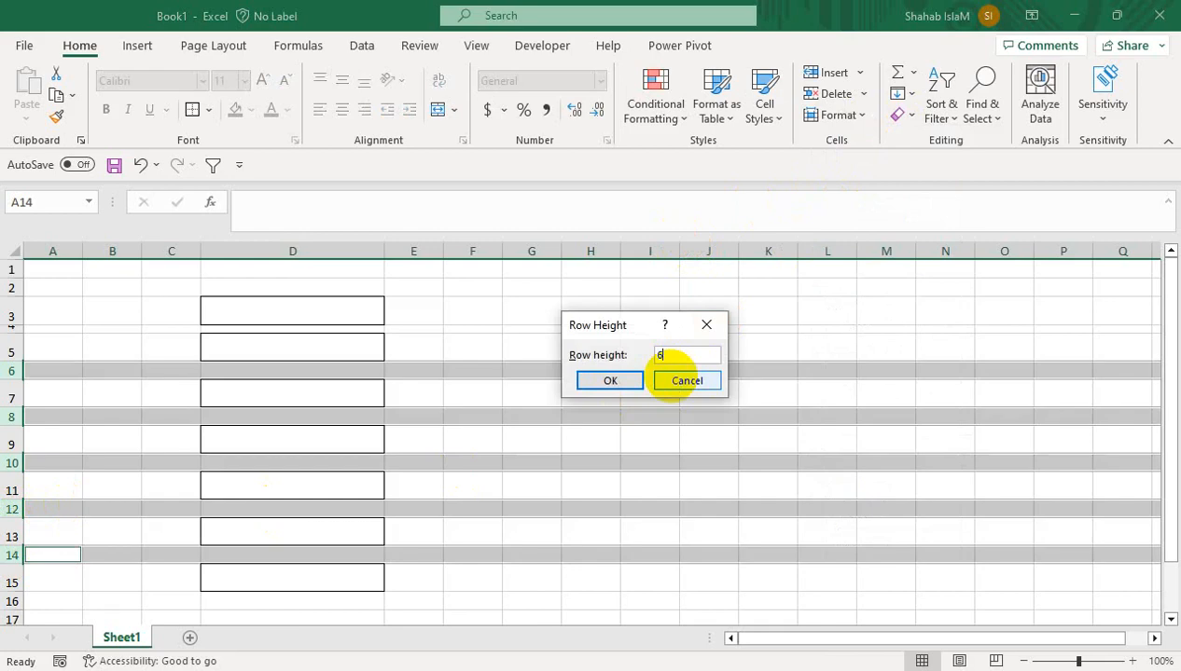
type("6.7")
key("Return")
left_click(473, 415)
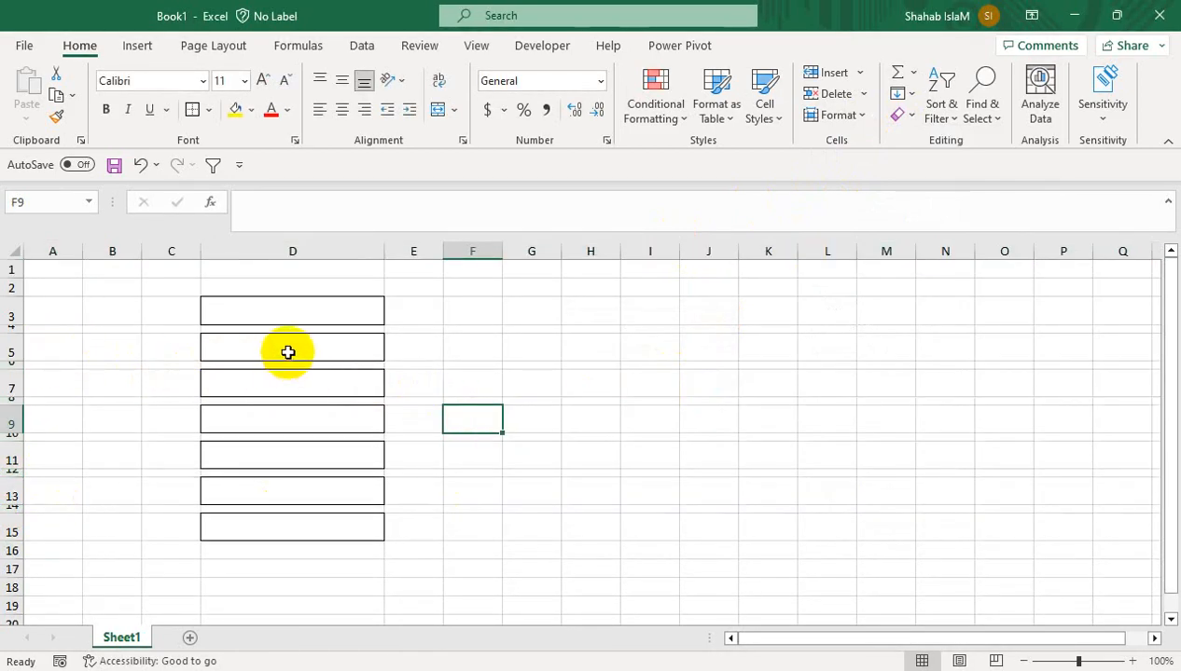
Copy boxes D3, D5, D7, D9 and D11 to H3, then autofit column H
left_click(21, 332)
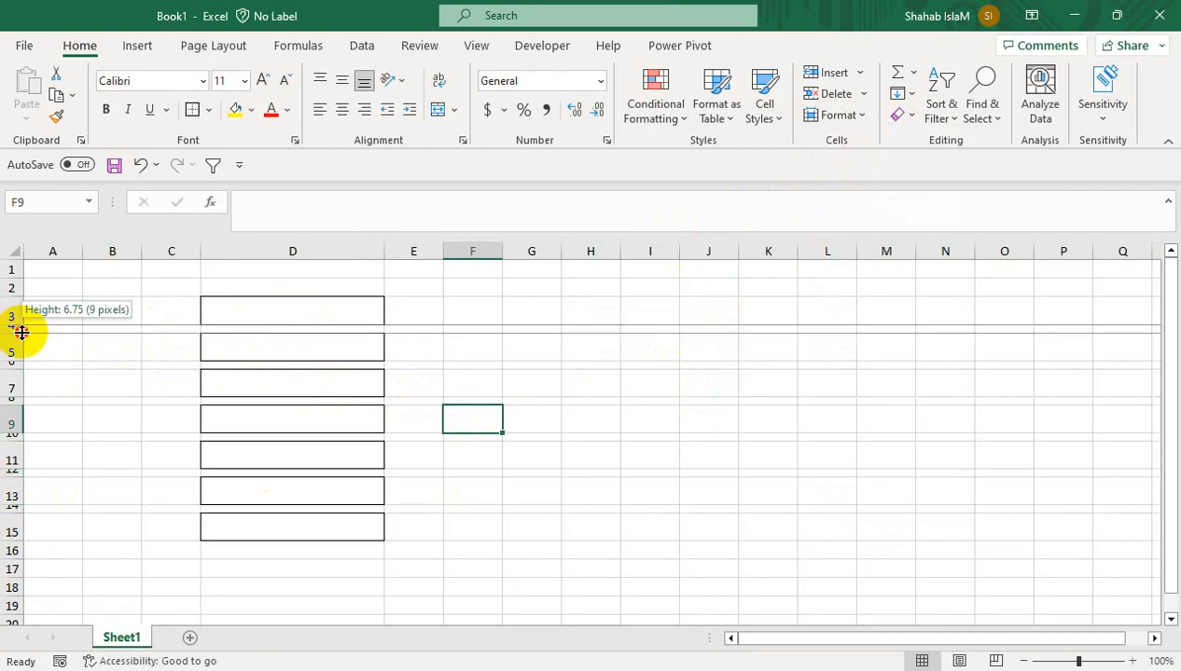
left_click(317, 311)
left_click(319, 351, "ctrl")
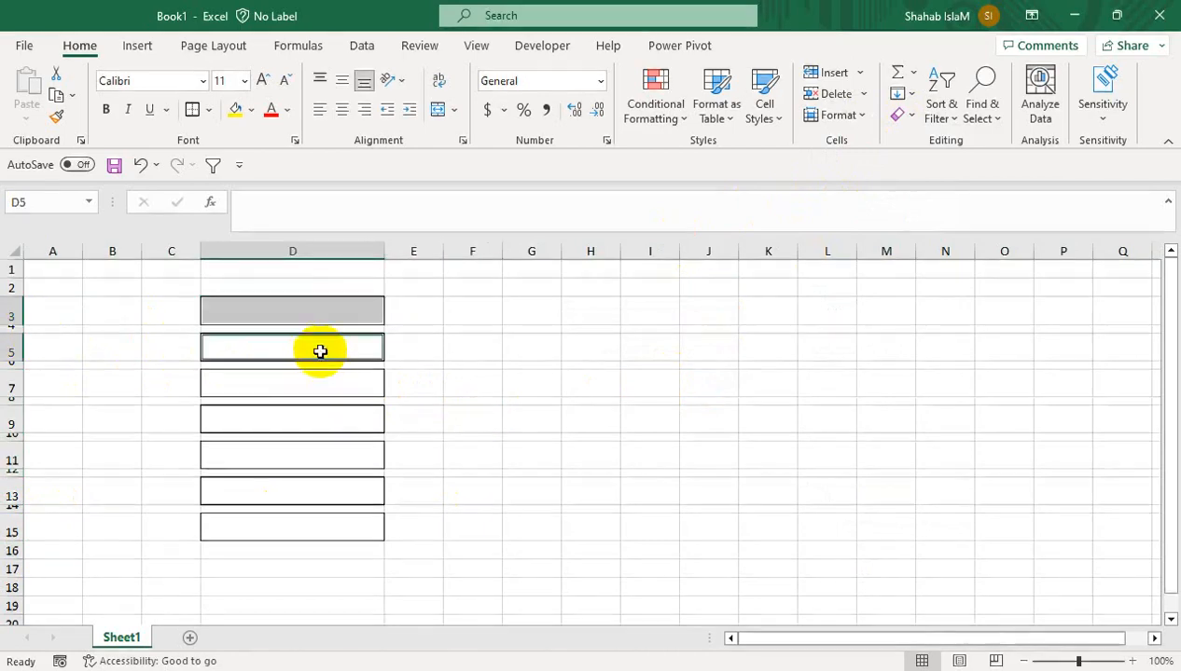
left_click(309, 383, "ctrl")
left_click(306, 429, "ctrl")
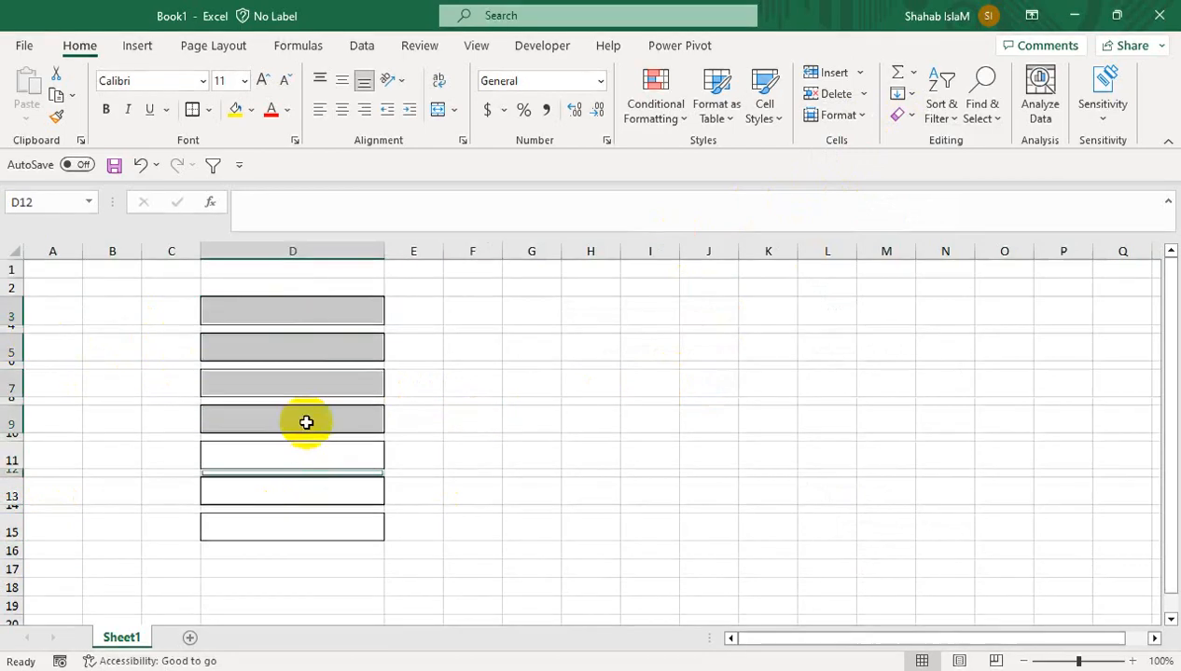
left_click(338, 318)
left_click(337, 344, "ctrl")
left_click(326, 378, "ctrl")
left_click(309, 420, "ctrl")
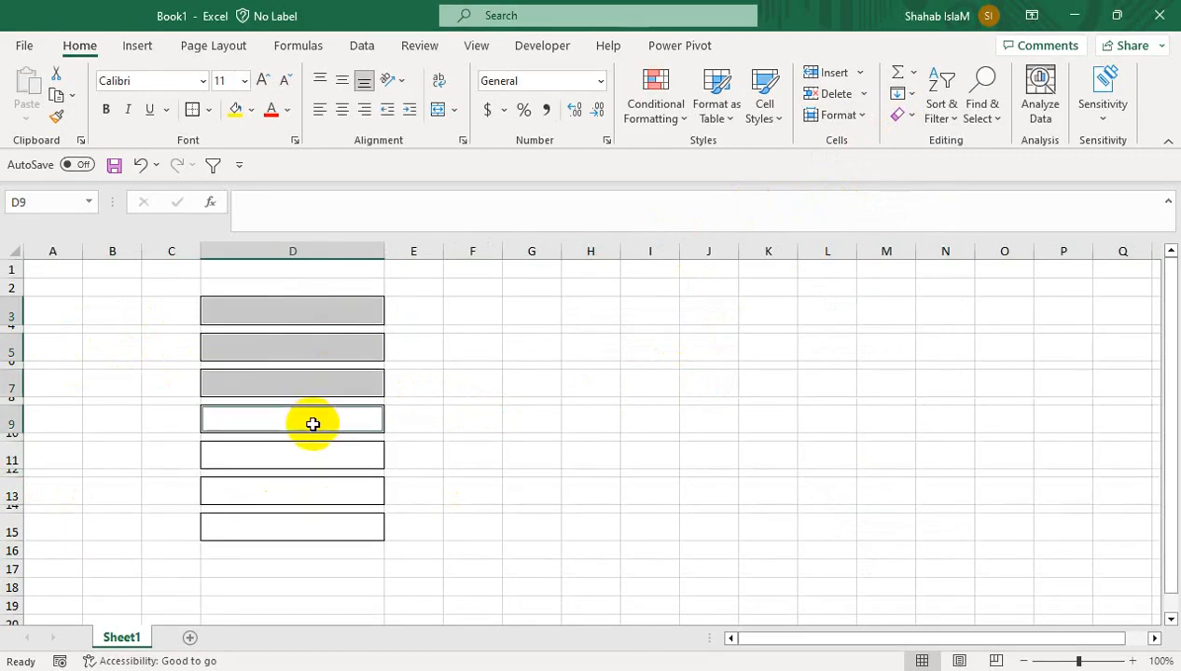
left_click(308, 453, "ctrl")
key("ctrl+c")
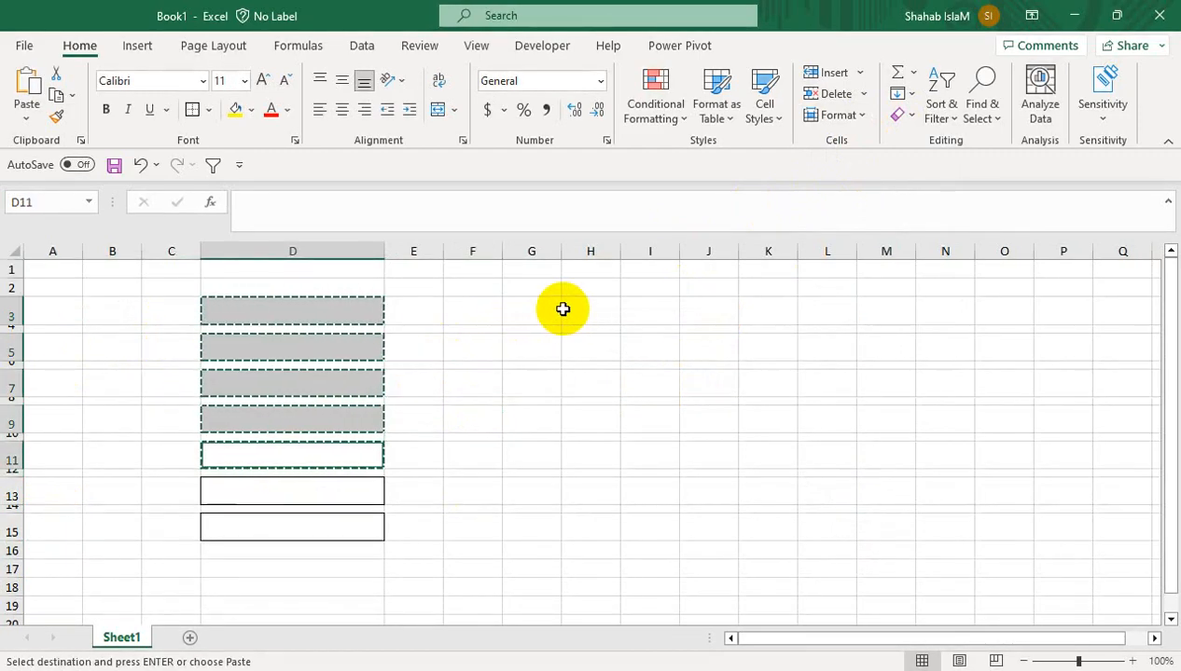
left_click(596, 310)
key("ctrl+v")
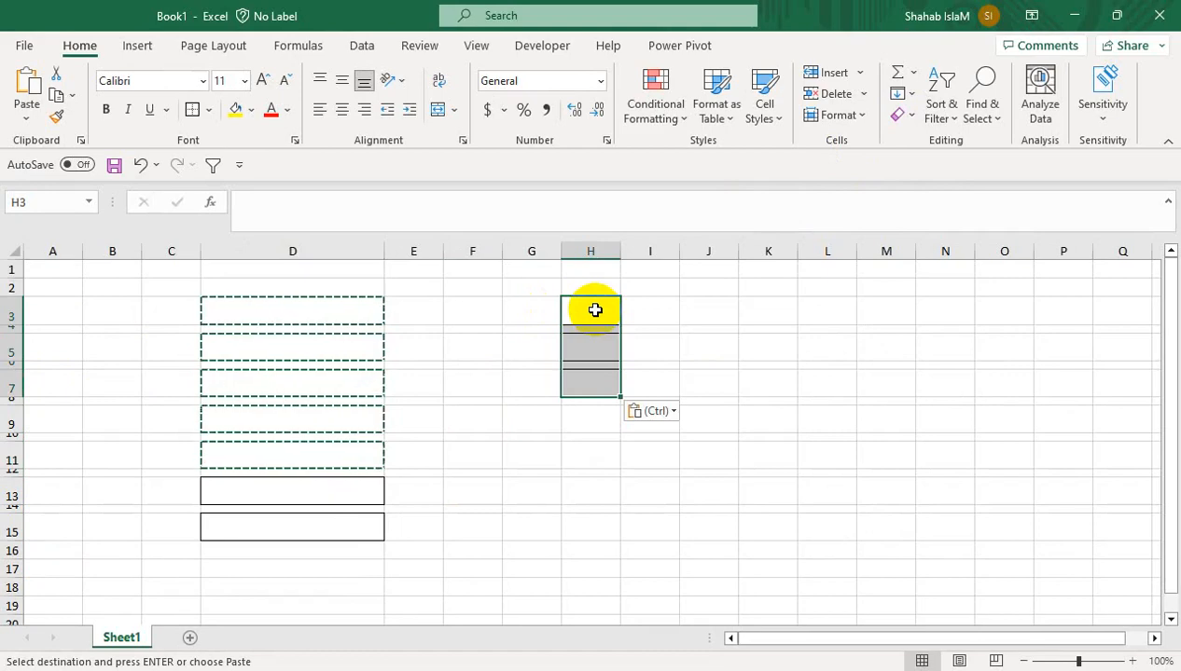
left_click_drag(624, 253, 699, 241)
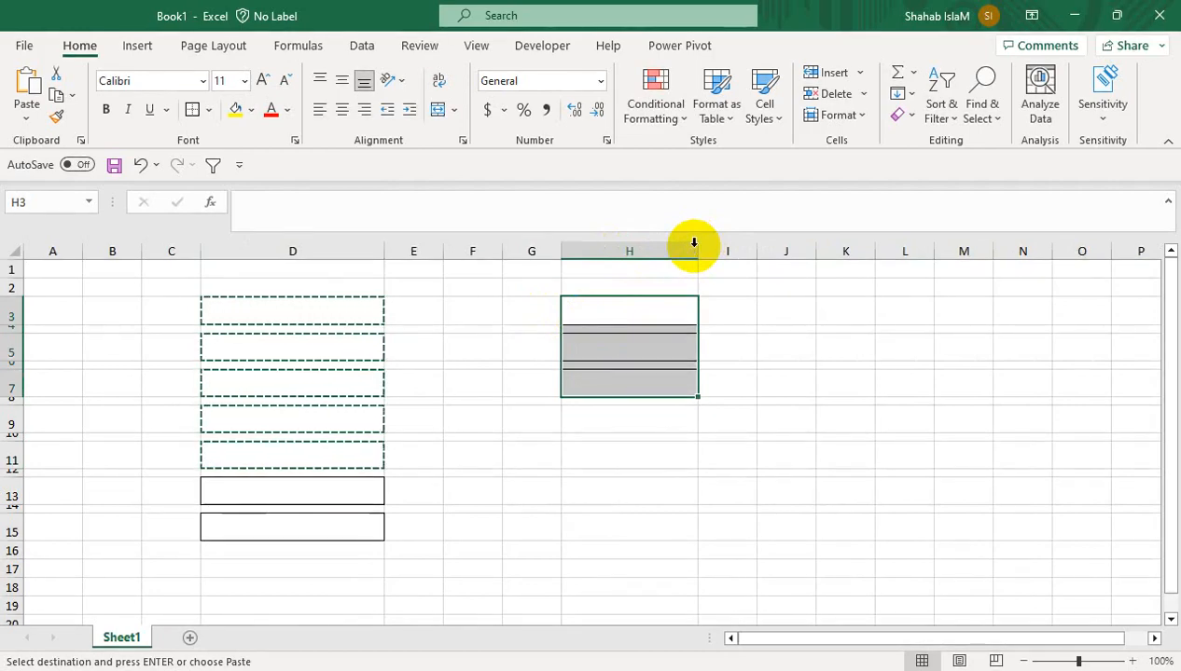
double_click(694, 246)
Paste the whole D3:D15 box column into H3:H15 and bring up Paste Special
left_click(224, 377)
left_click_drag(281, 320, 287, 533)
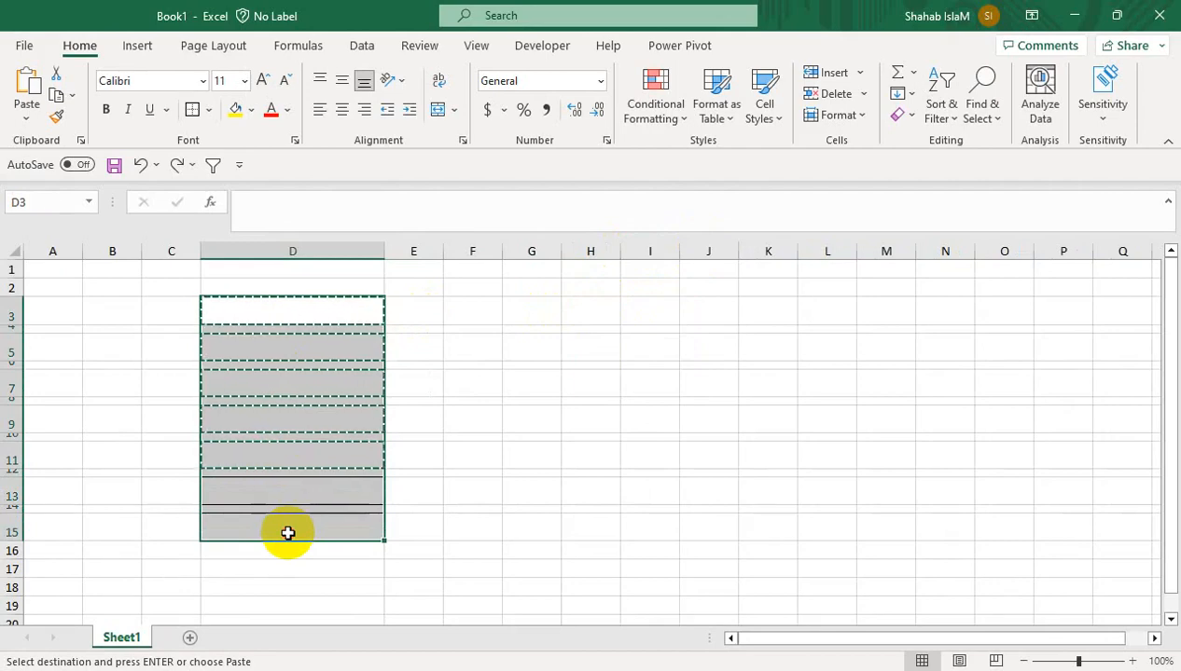
left_click(584, 308)
key("ctrl+v")
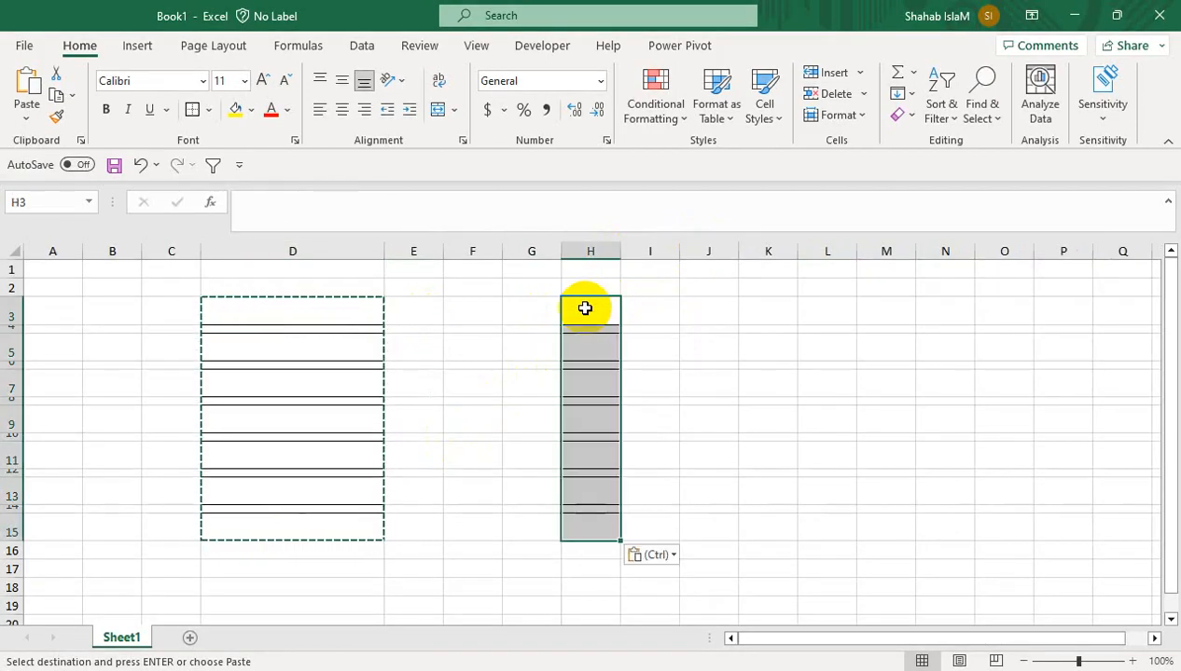
key("ctrl+alt+v")
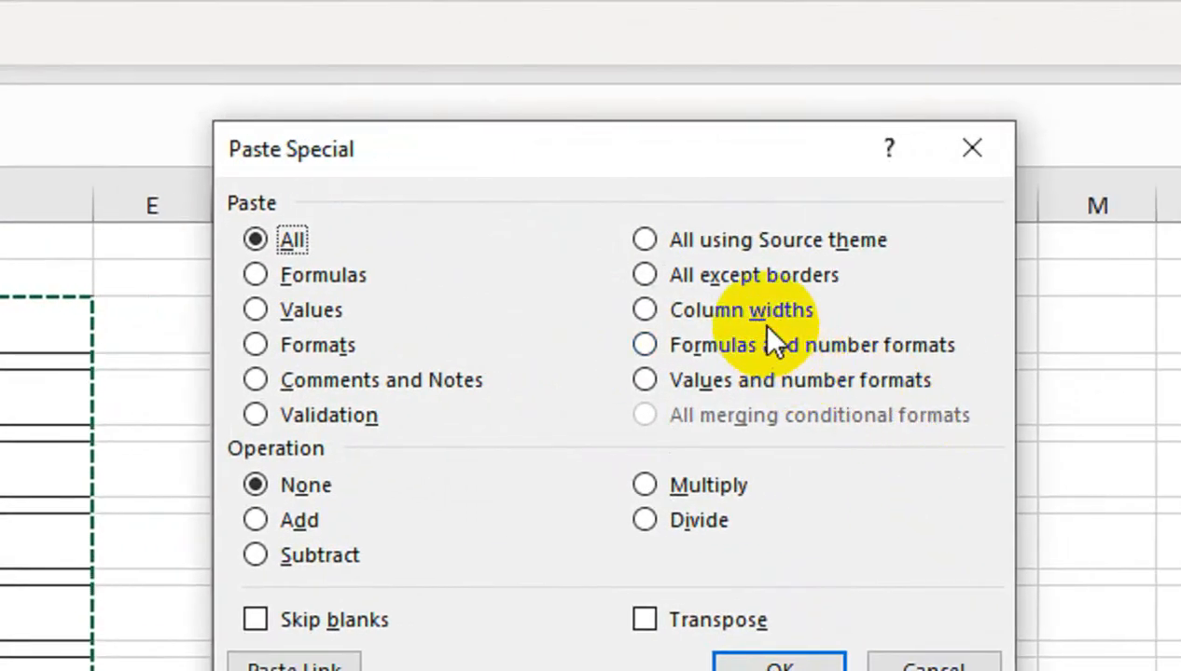
Paste only column D's width onto column H
left_click(720, 305)
left_click(765, 658)
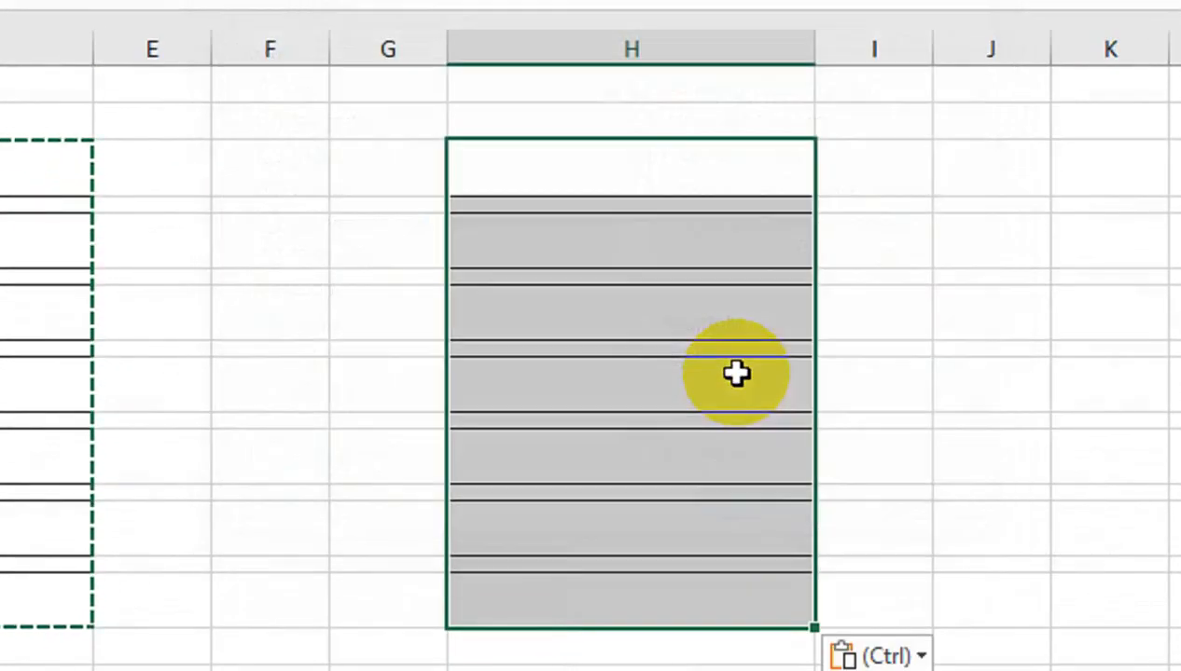
left_click(563, 292)
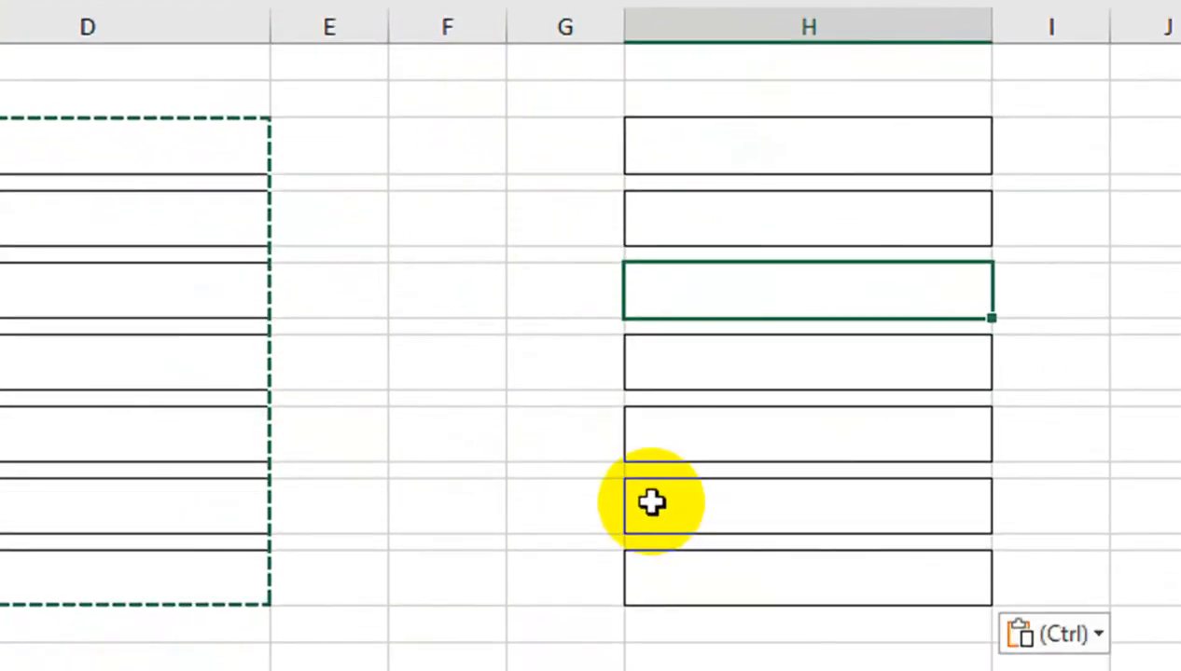
left_click_drag(651, 551, 667, 606)
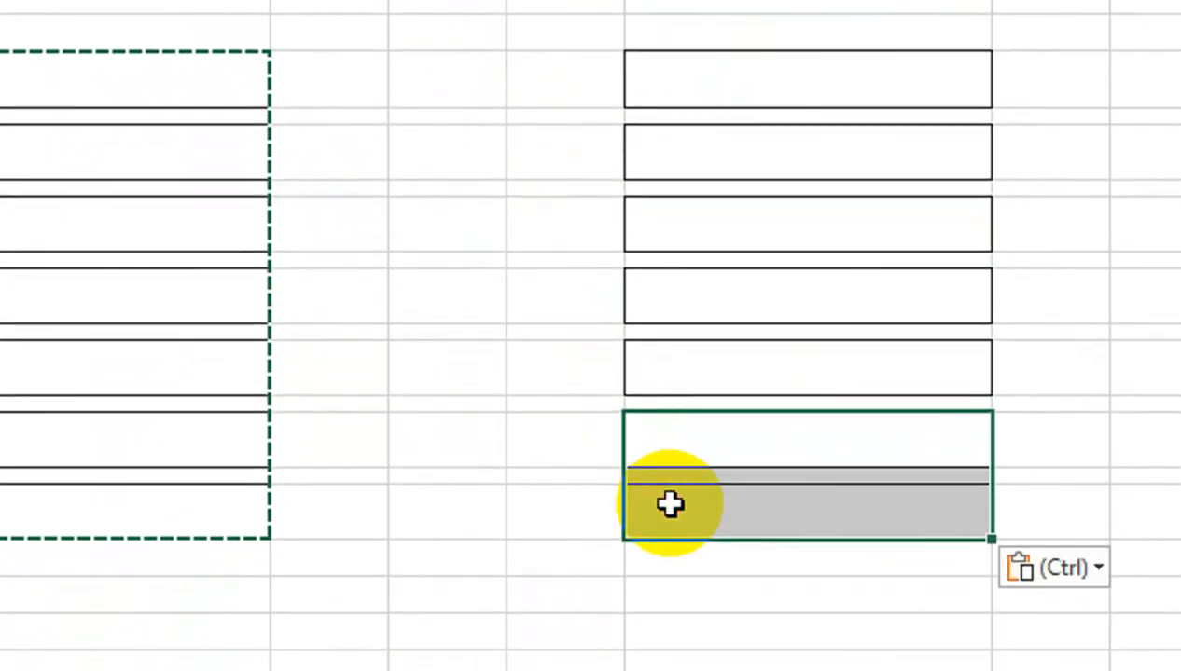
Enter the test text 'gh' in a column F cell
left_click(487, 298)
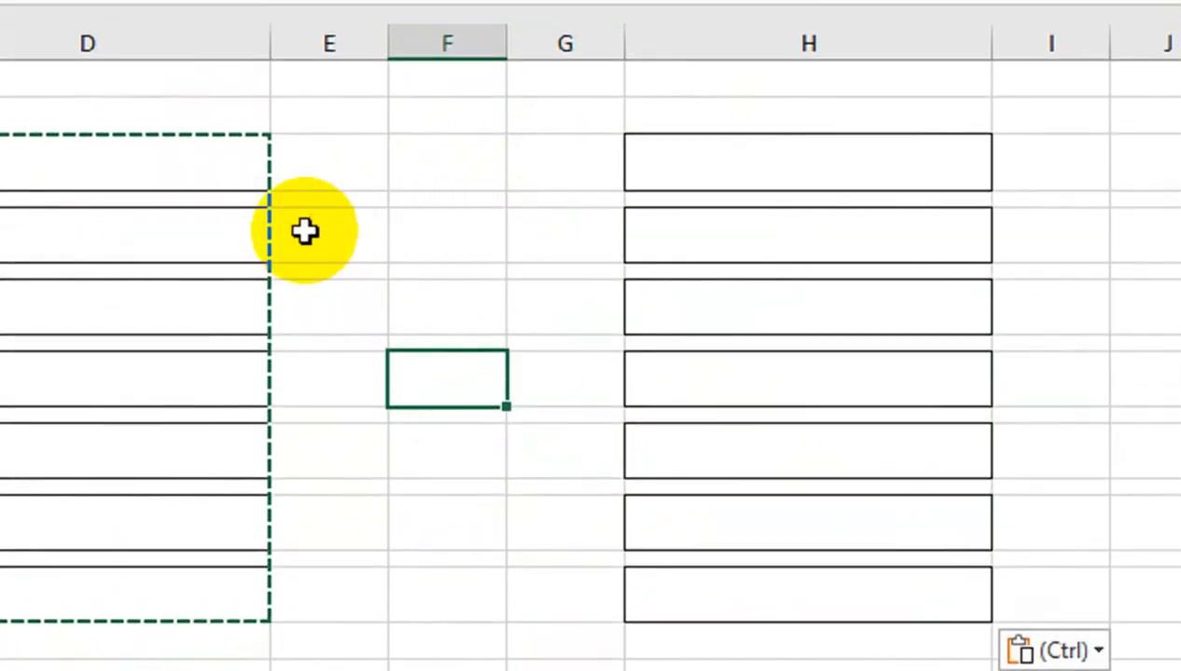
left_click(494, 250)
type("gh")
key("Return")
left_click(478, 244)
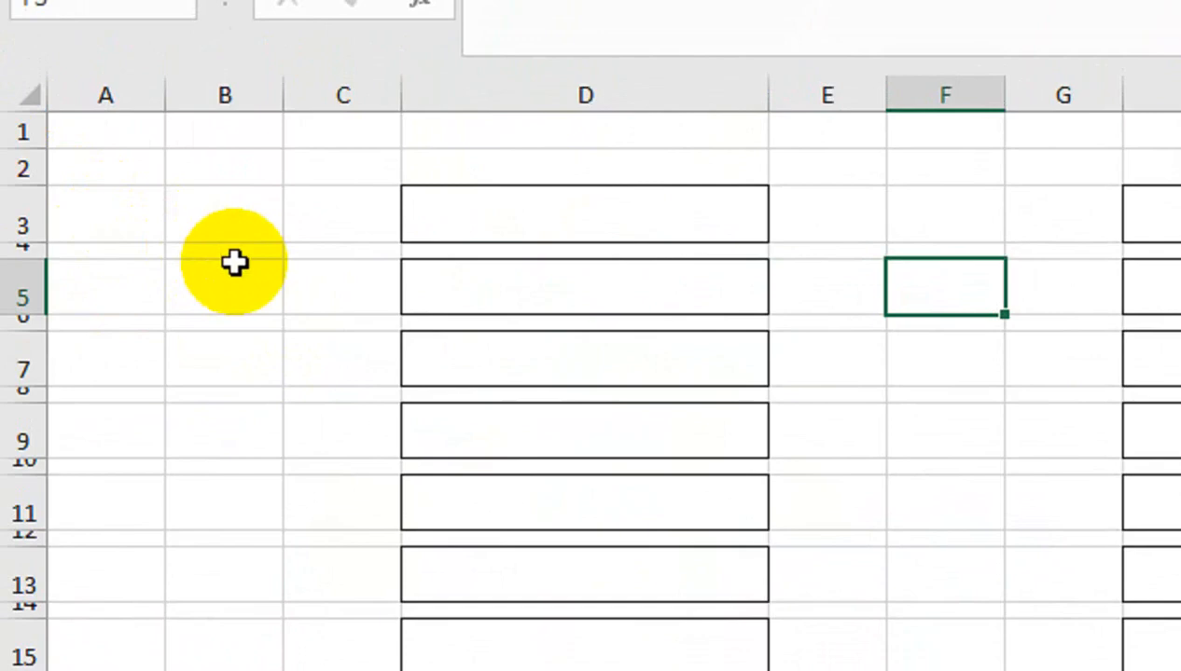
Widen columns B and F to fit the labels
left_click_drag(284, 104, 364, 105)
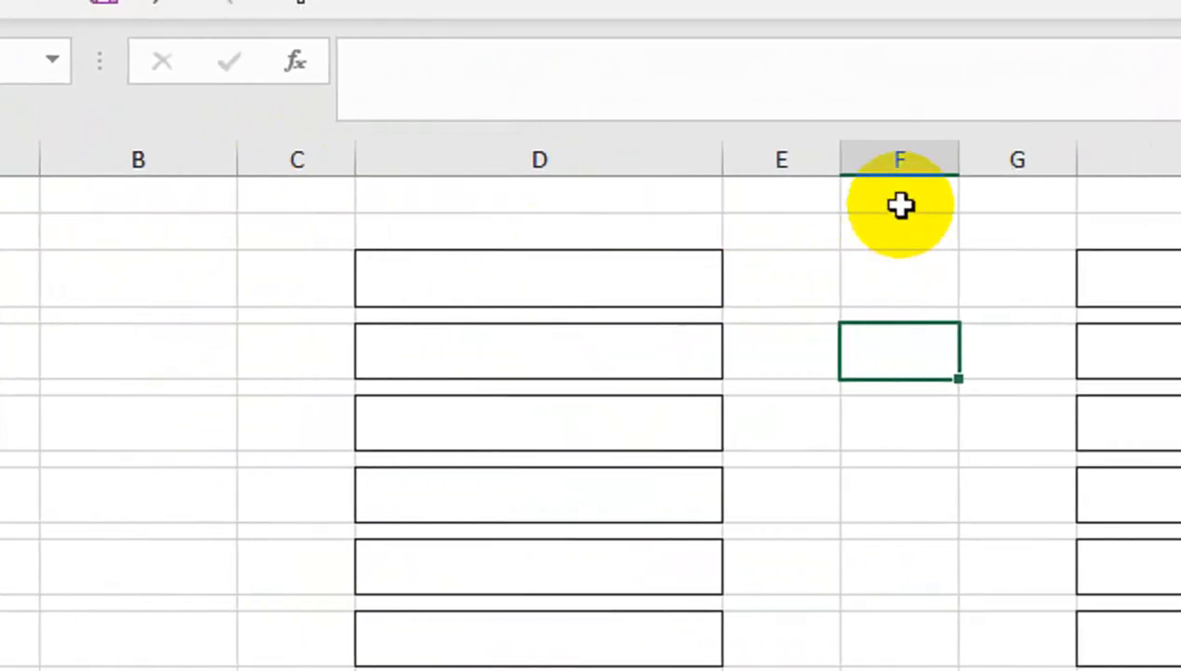
left_click_drag(1004, 90, 1006, 89)
left_click_drag(885, 169, 973, 177)
left_click(126, 316)
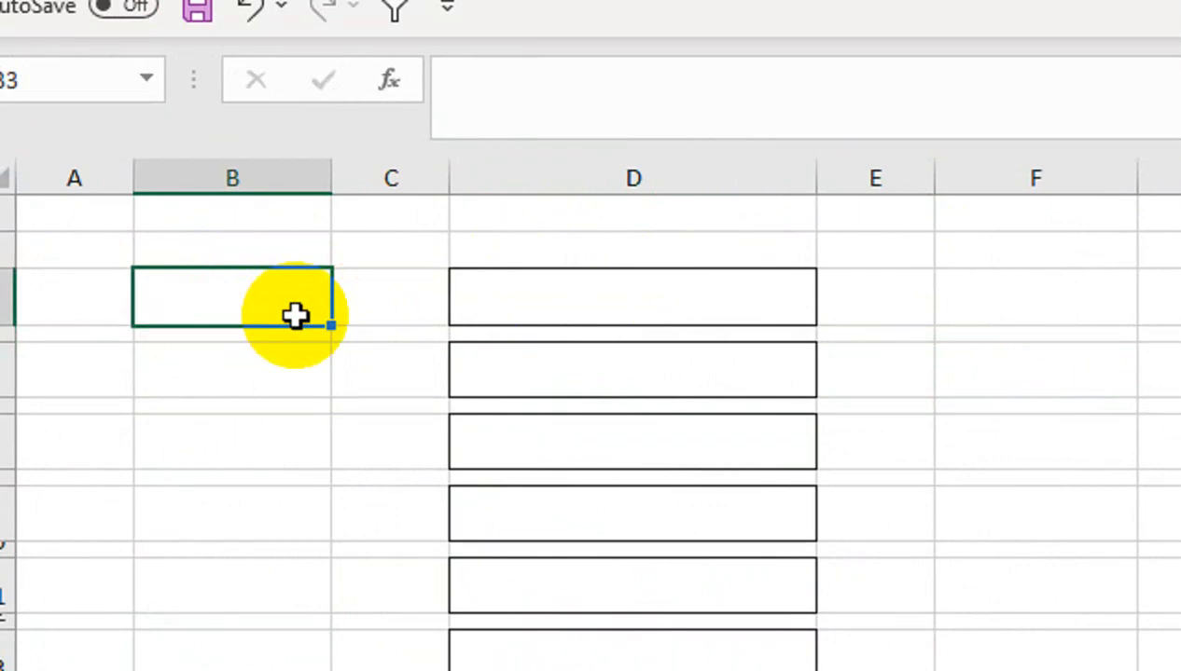
Type Name, Father Name, Gender and D.O.J into B3, B5, B7 and B9
type("nam")
key("BackSpace")
key("BackSpace")
key("BackSpace")
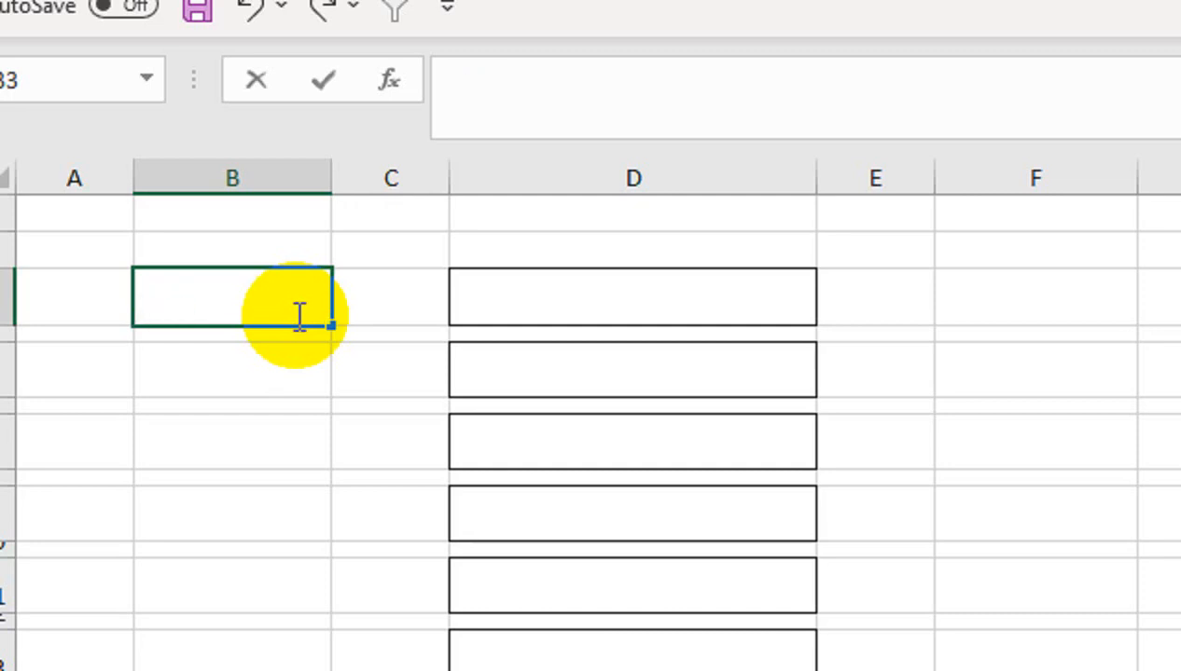
type("Name")
key("Return")
key("Return")
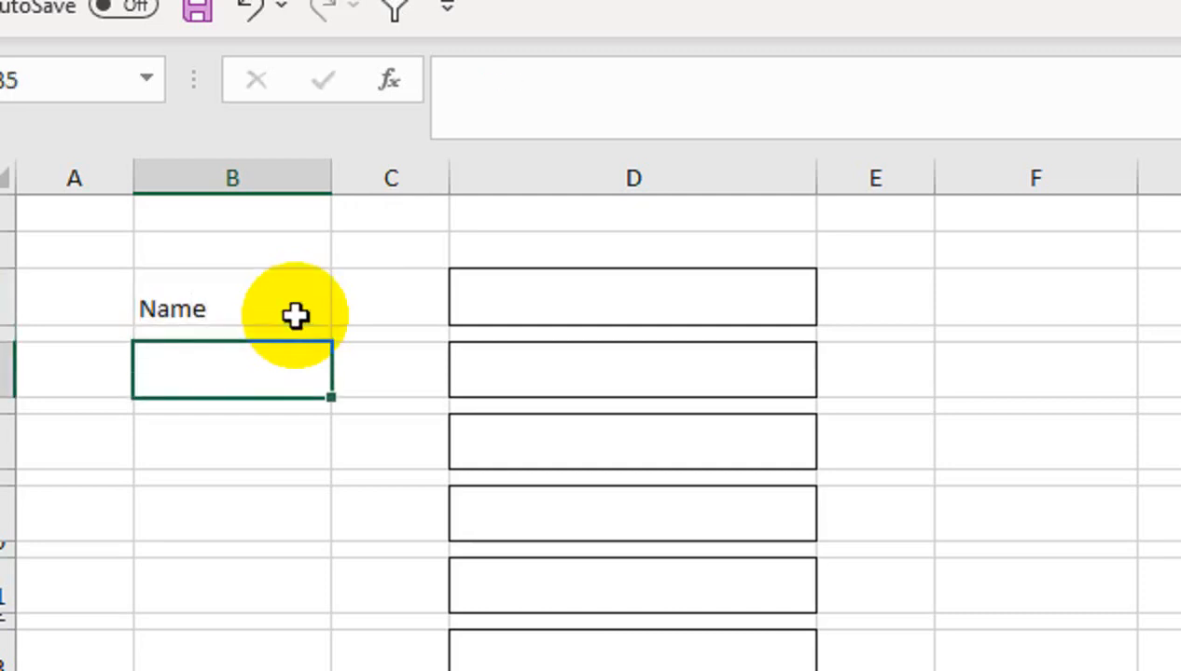
type("Father Name")
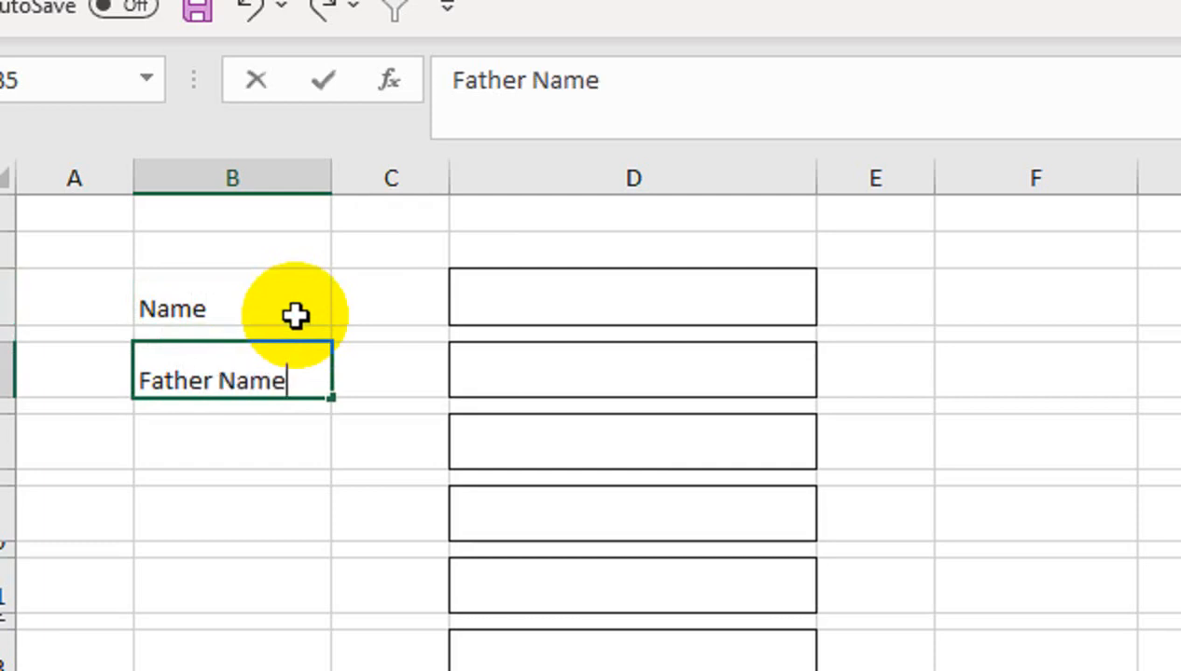
key("Return")
key("Return")
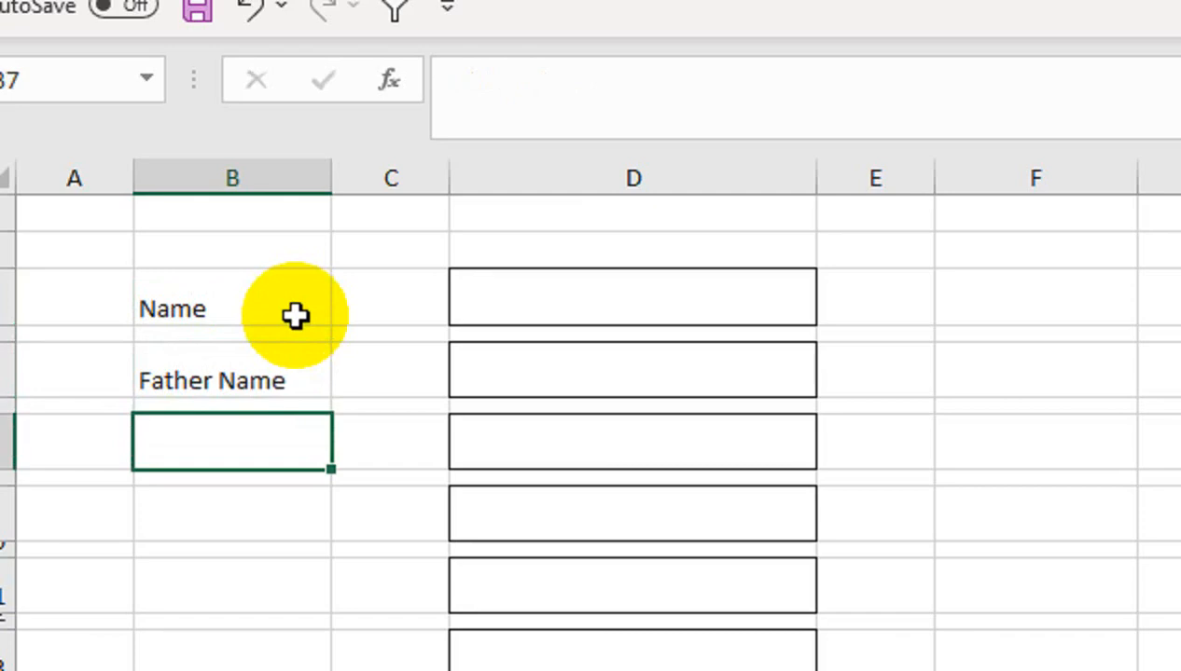
type("ger")
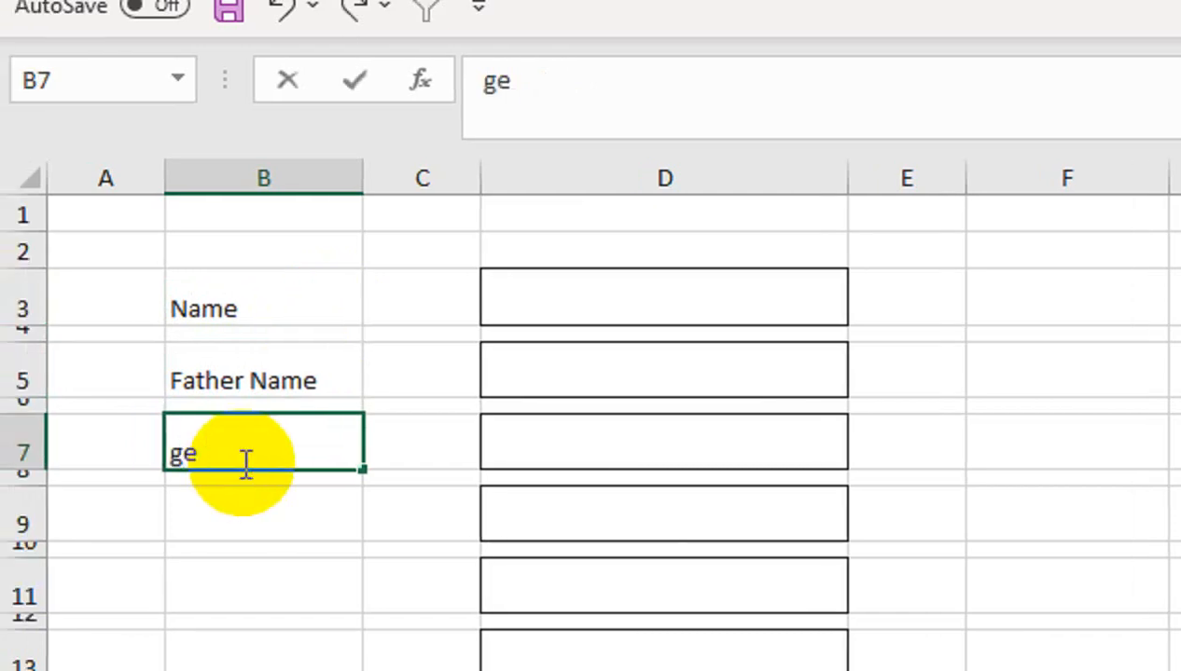
key("BackSpace")
key("BackSpace")
type("Gender")
key("Return")
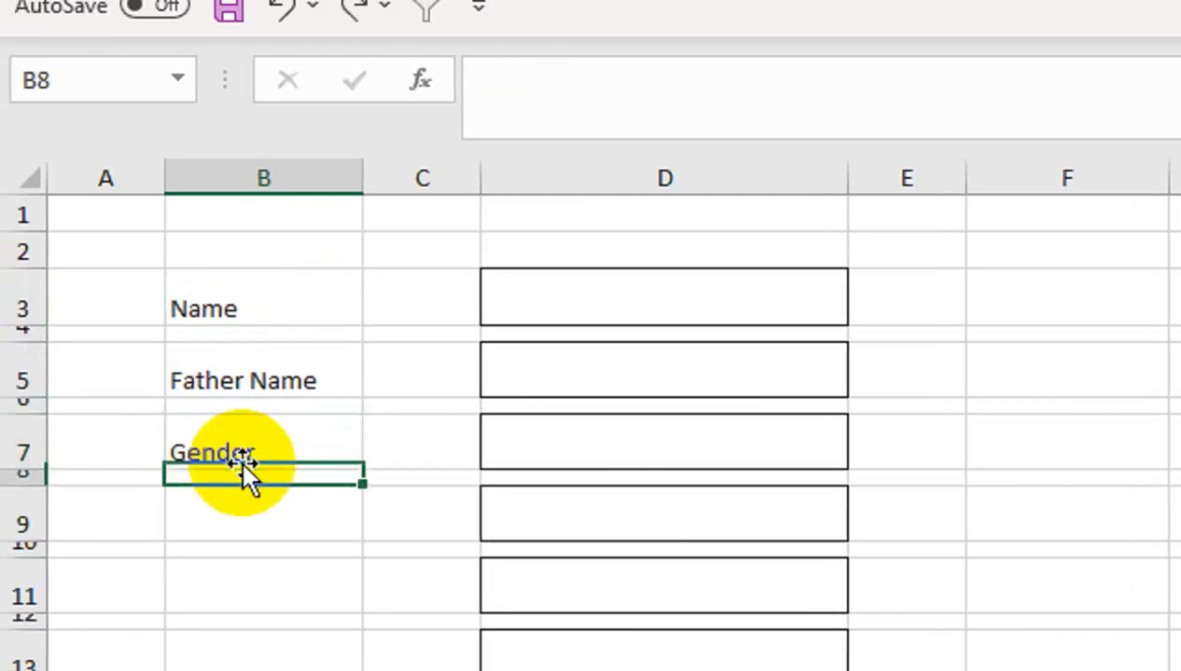
key("Return")
type("D.O.J")
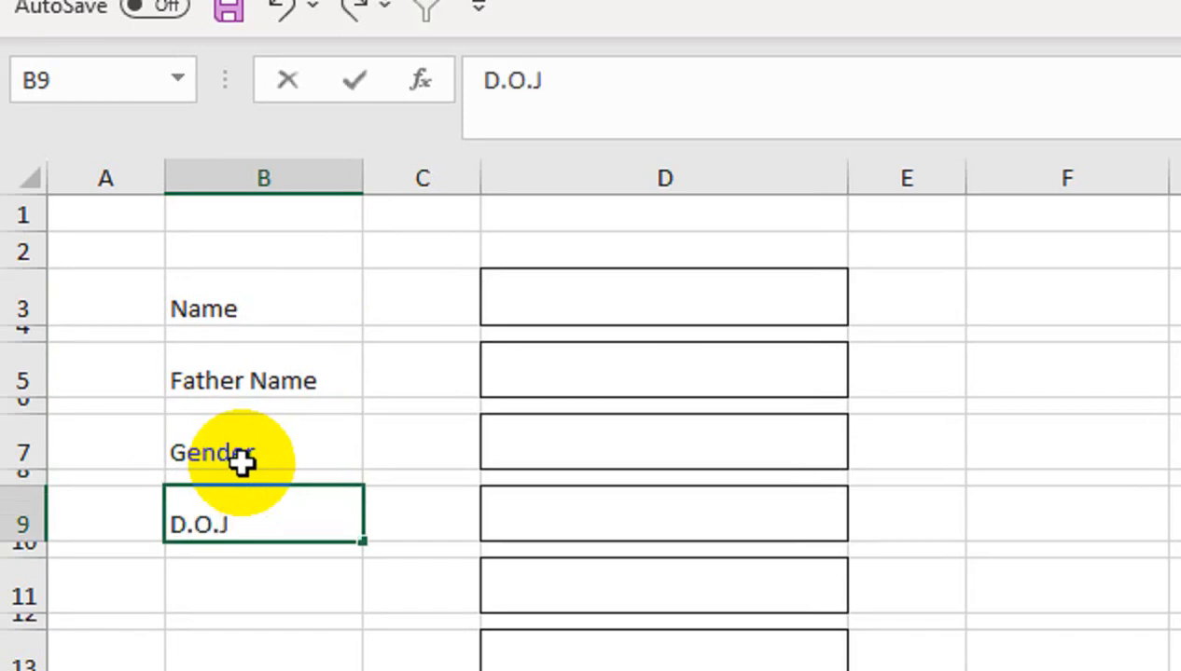
key("Return")
key("Return")
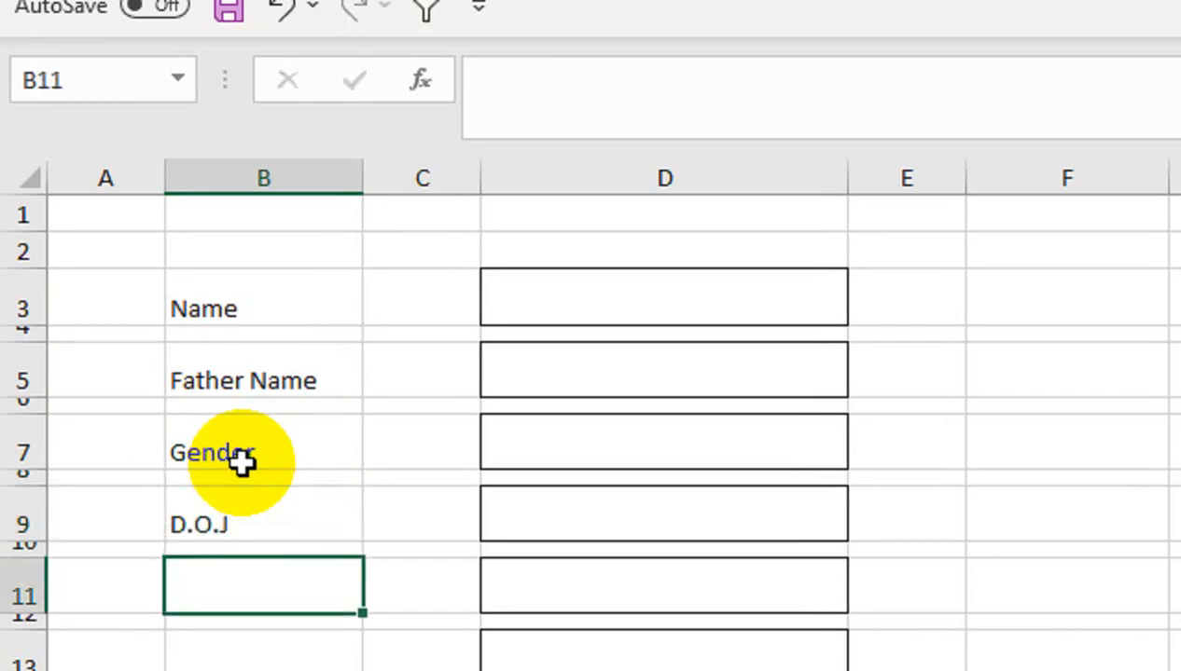
Enter CNIC NO, Address and CITY into B11, B13 and B15
type("Ci")
key("BackSpace")
key("BackSpace")
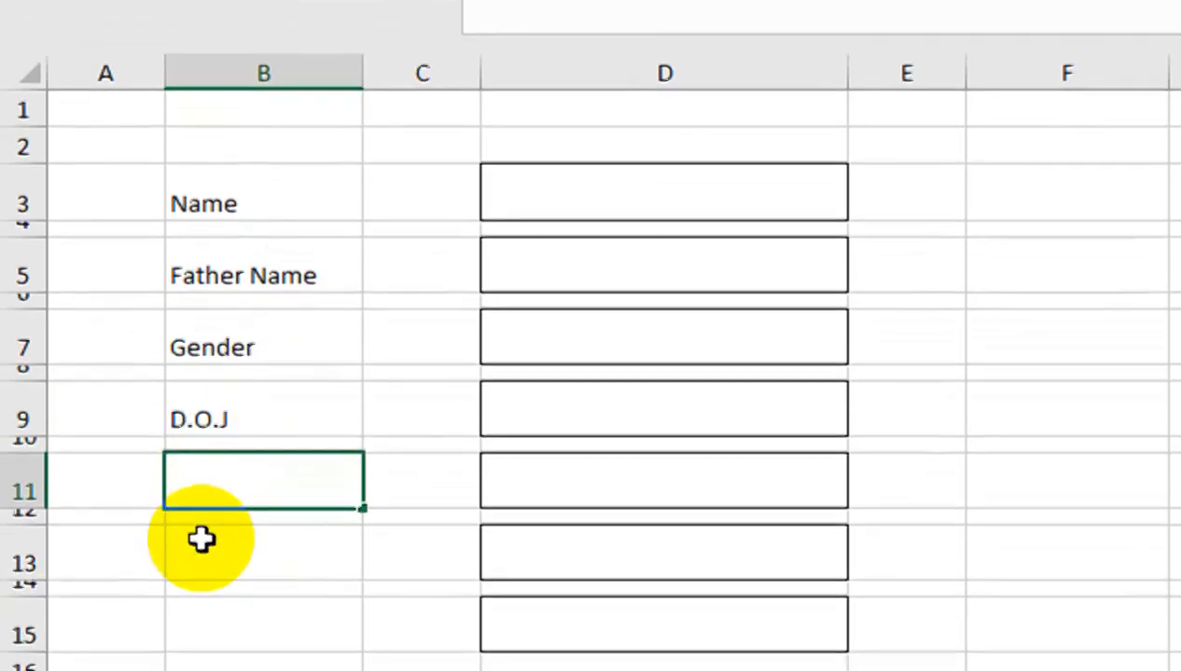
type("CNCIN")
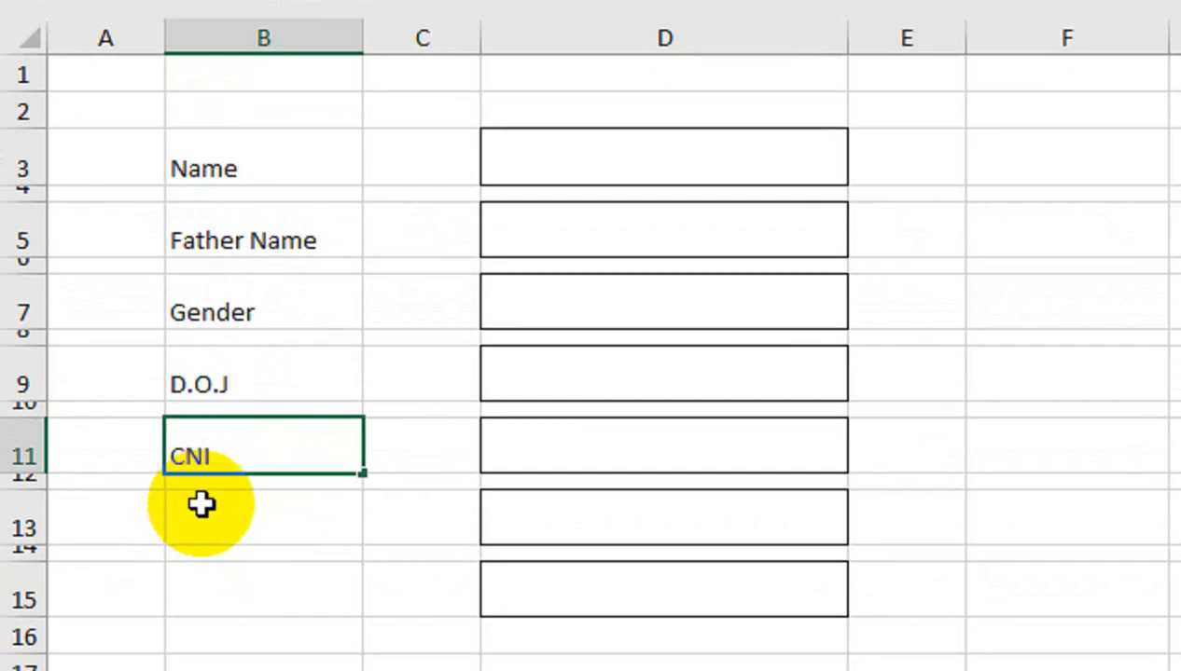
type(" NO")
left_click(201, 503)
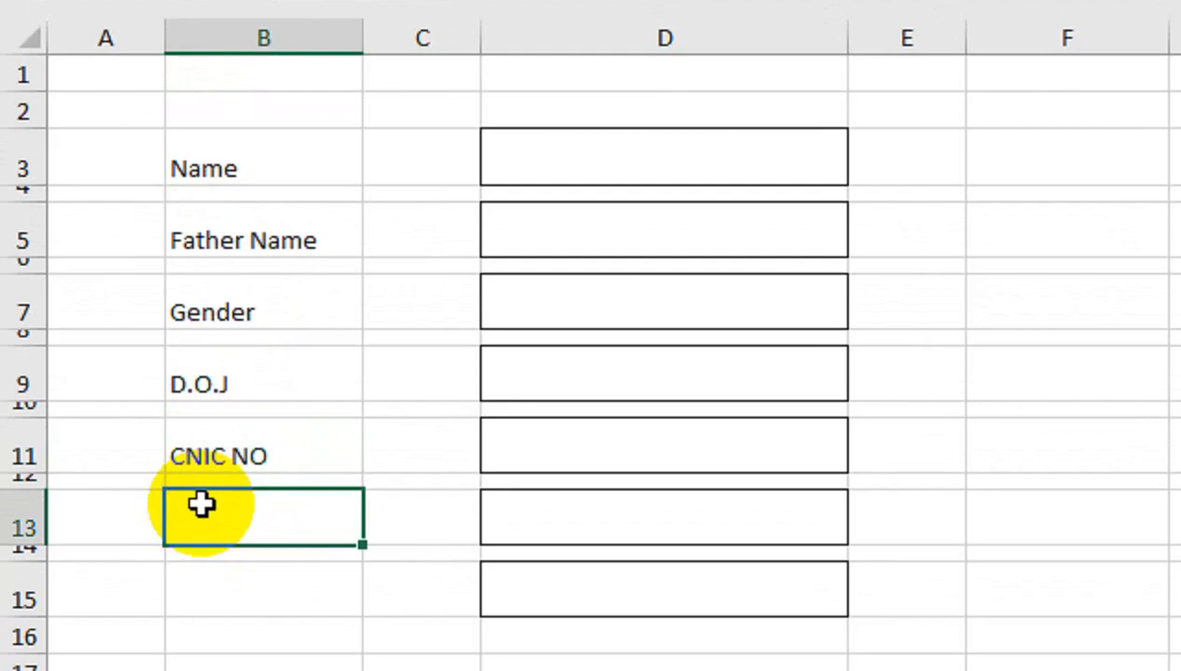
type("aDD")
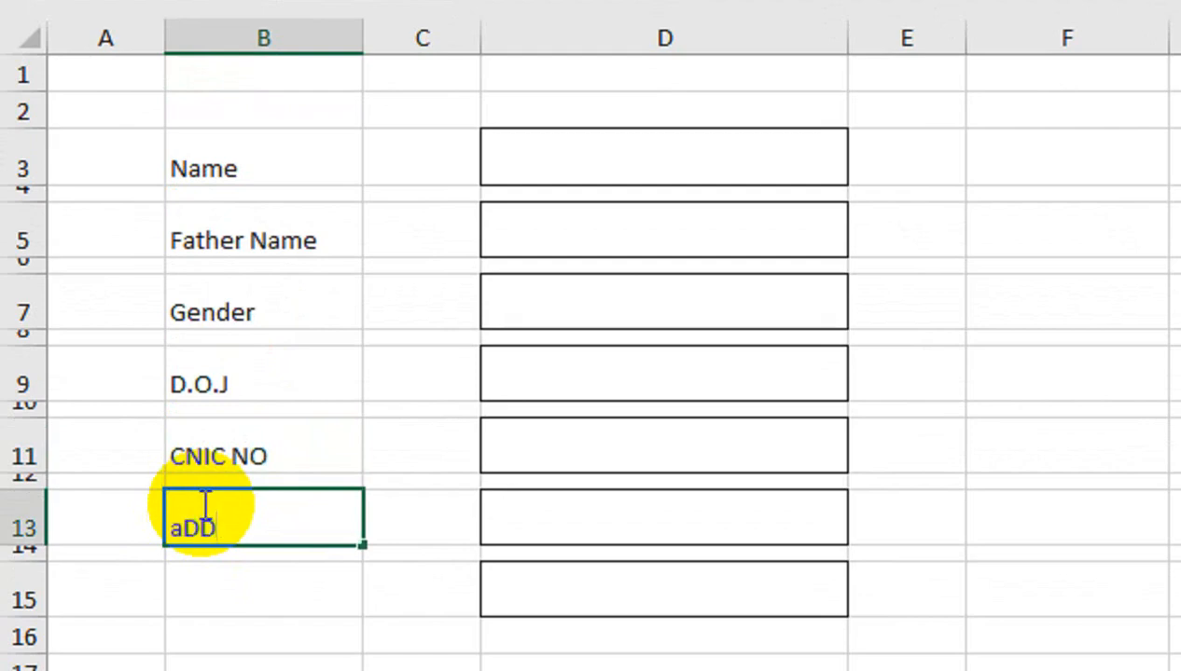
key("BackSpace")
key("BackSpace")
key("BackSpace")
type("DDRESS")
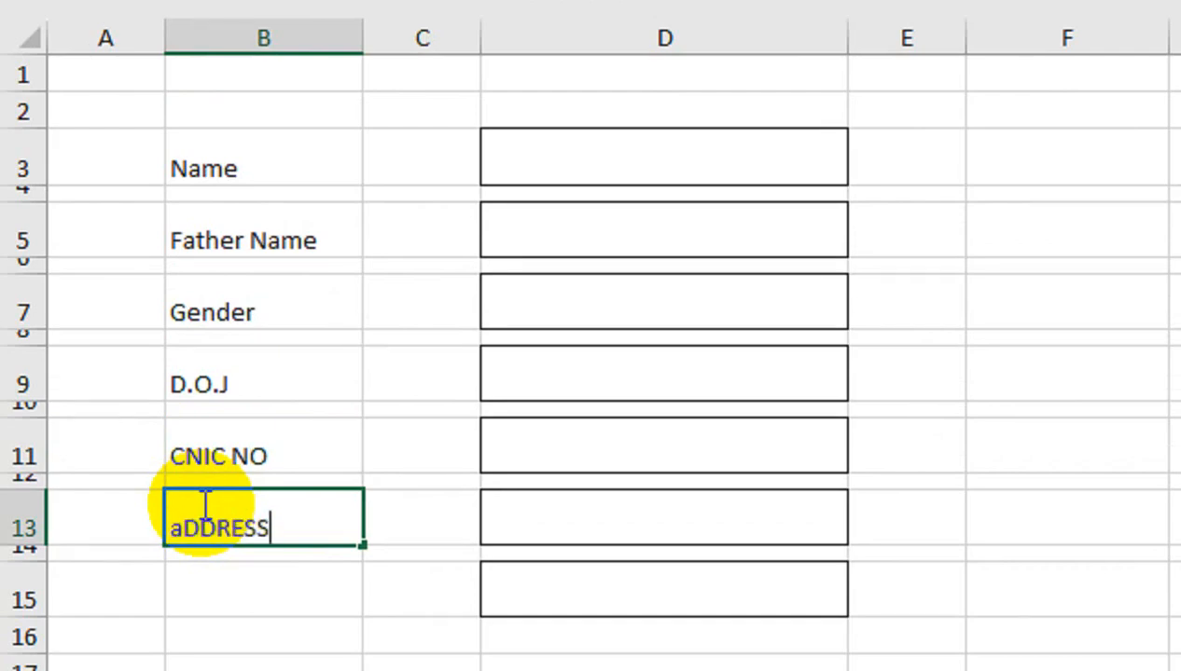
key("Return")
key("Down")
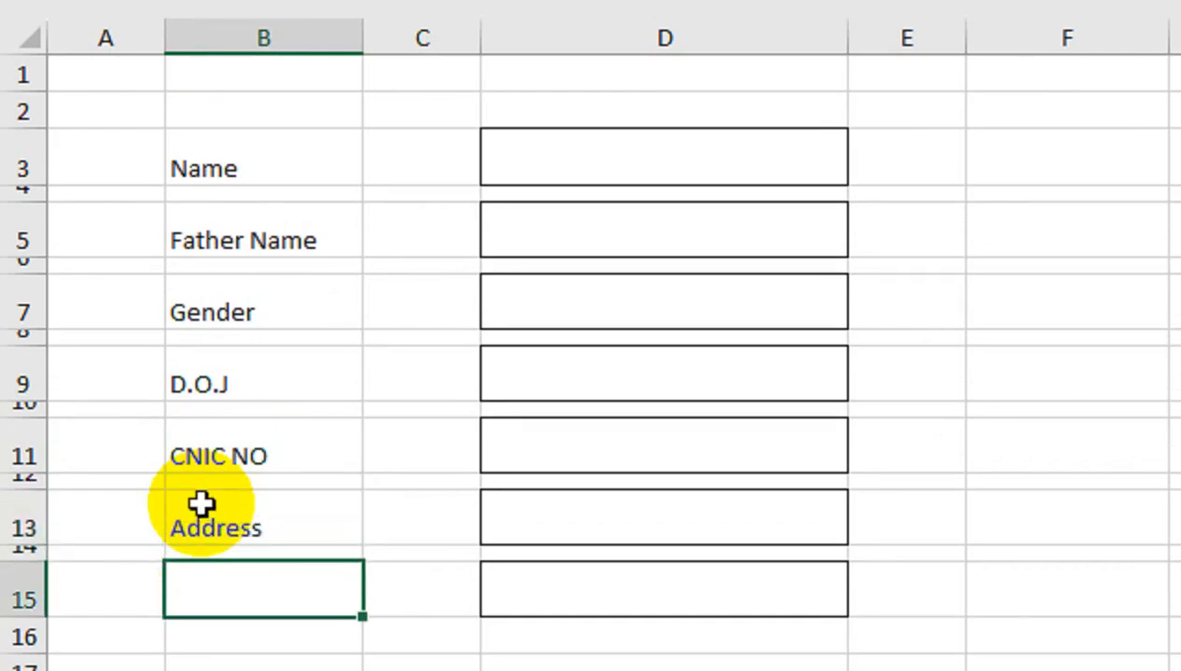
key("Right")
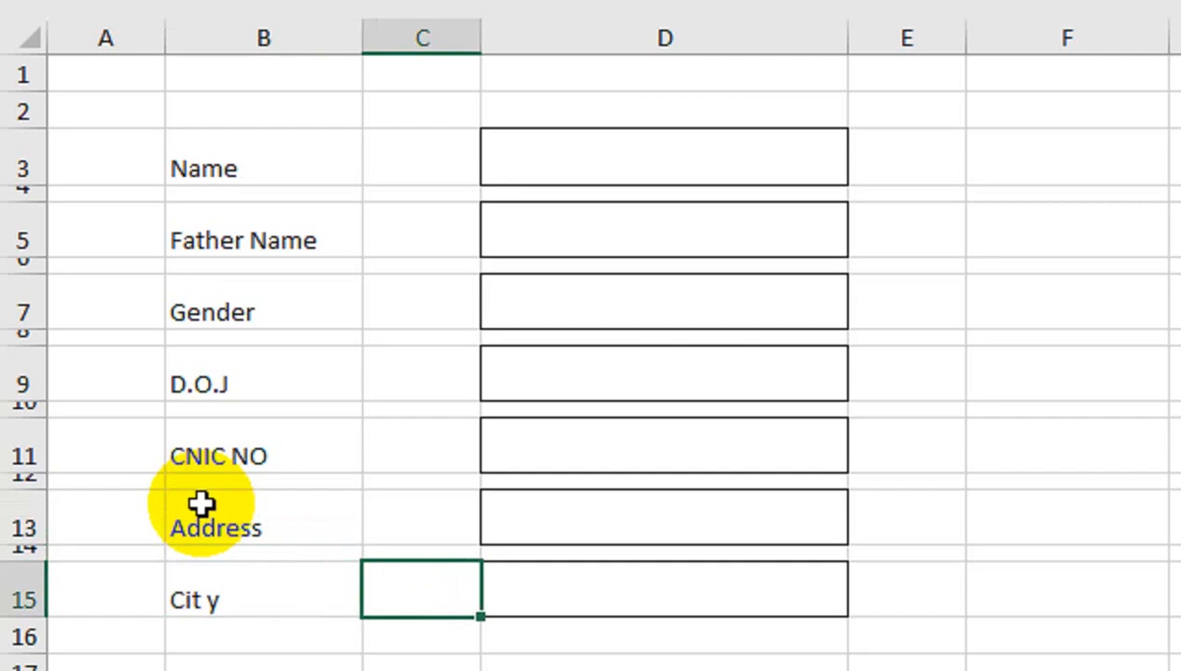
key("Left")
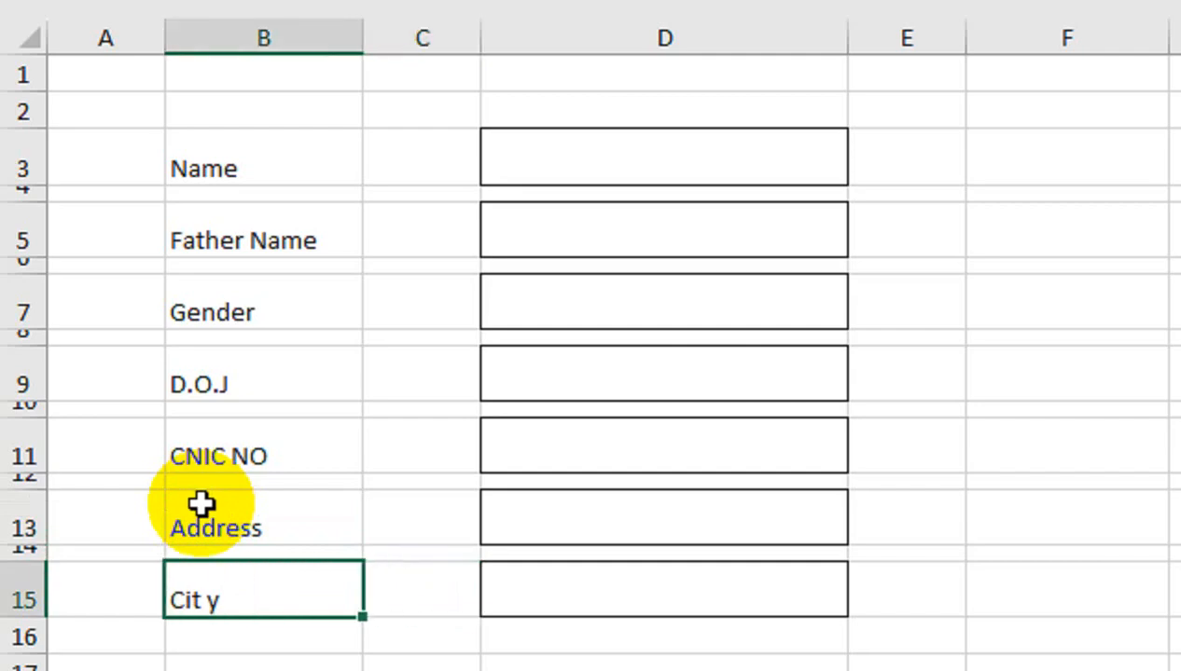
type("CITY")
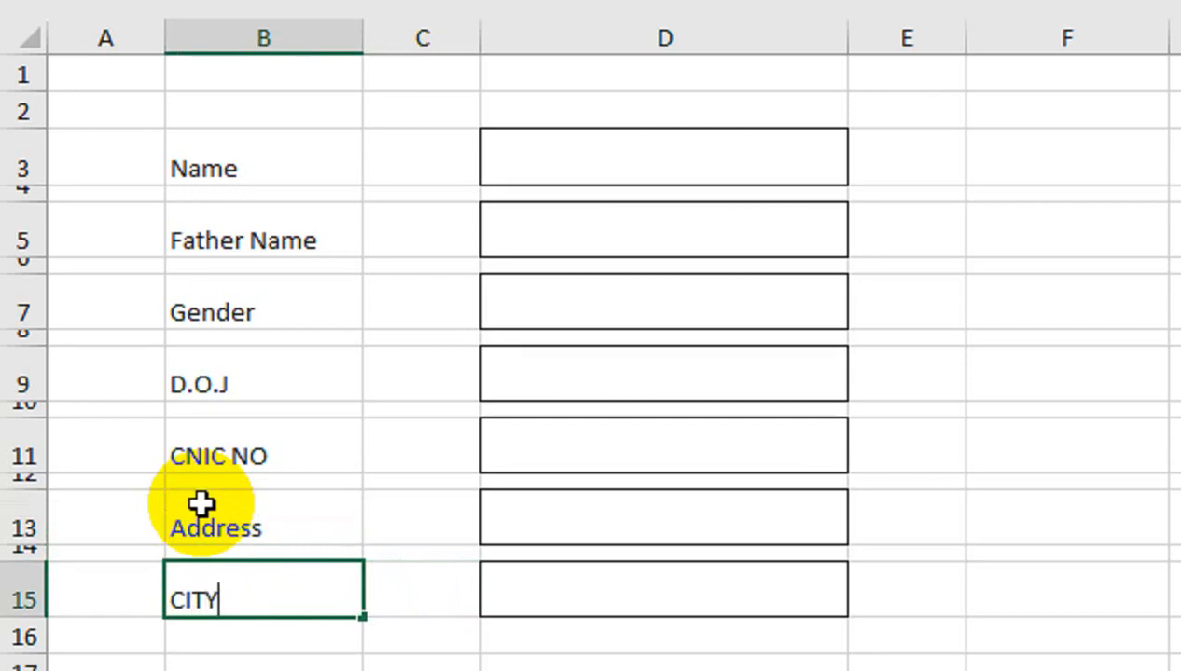
left_click(290, 410)
Label the column F rows CONTACT, DEPARTMENT and DESIGNATION
left_click(1090, 164)
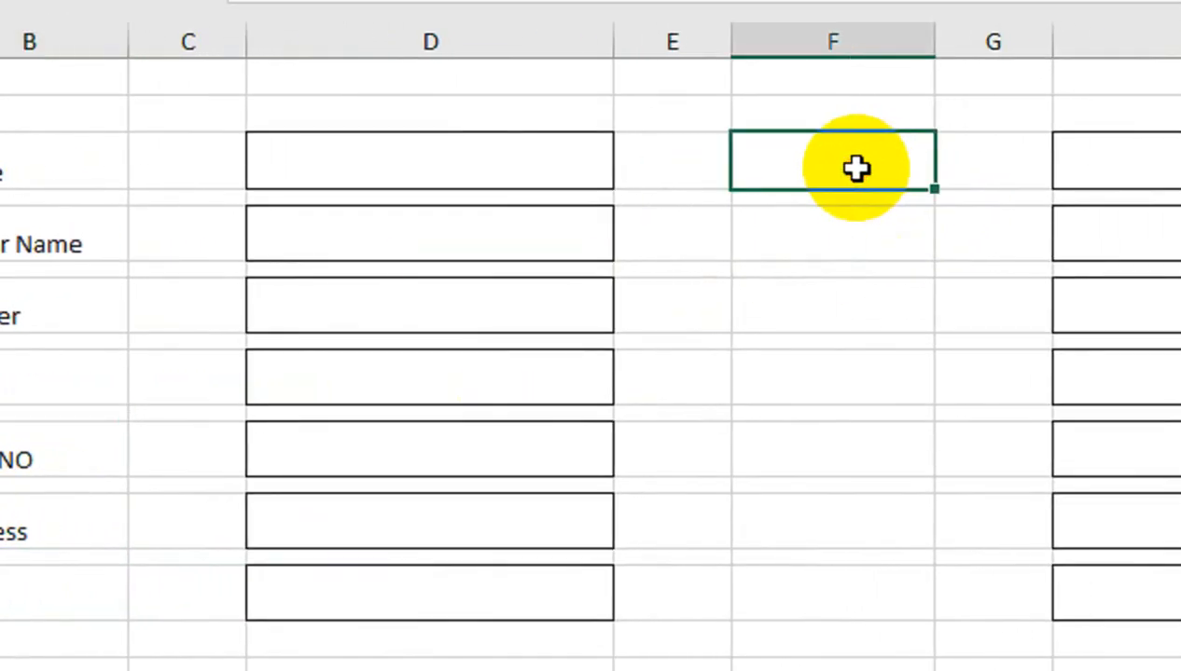
type("cONJAT")
key("BackSpace")
key("BackSpace")
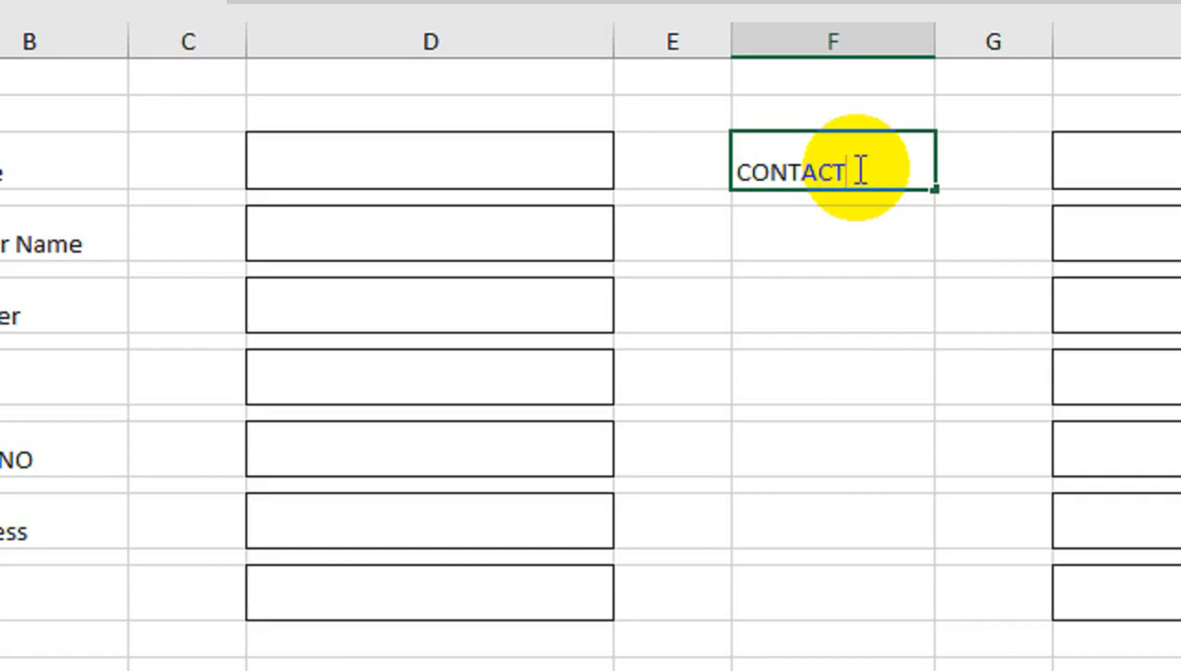
key("Return")
type("D")
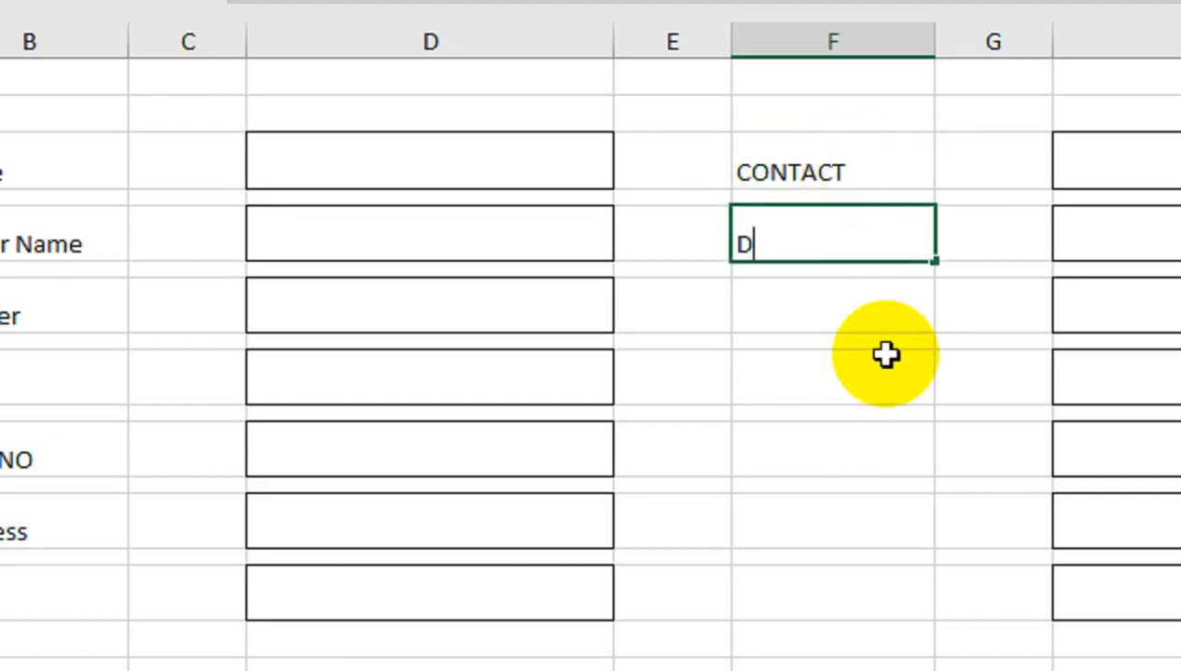
type("EPARTMENT")
key("Return")
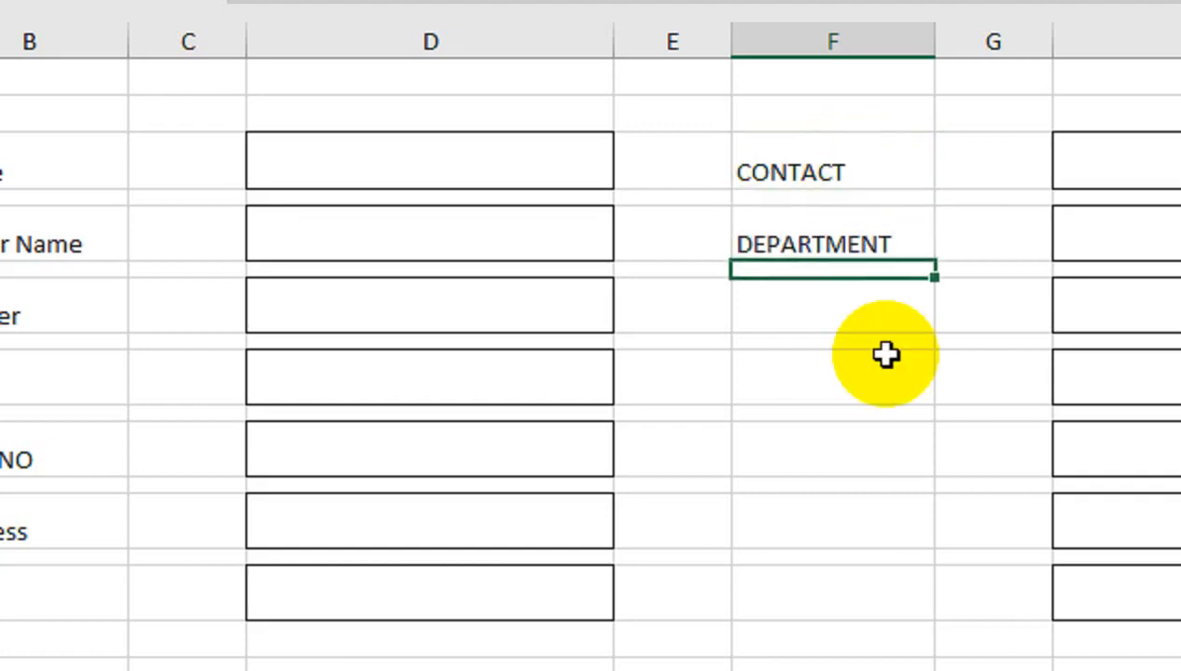
type("DESI")
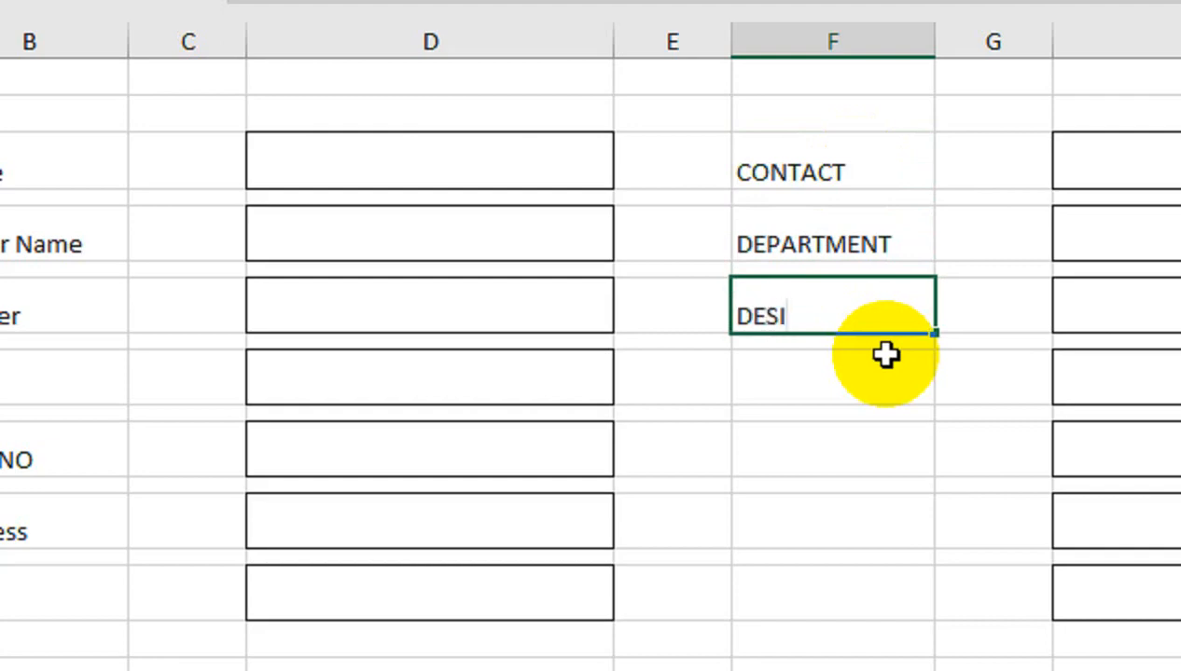
type("GN")
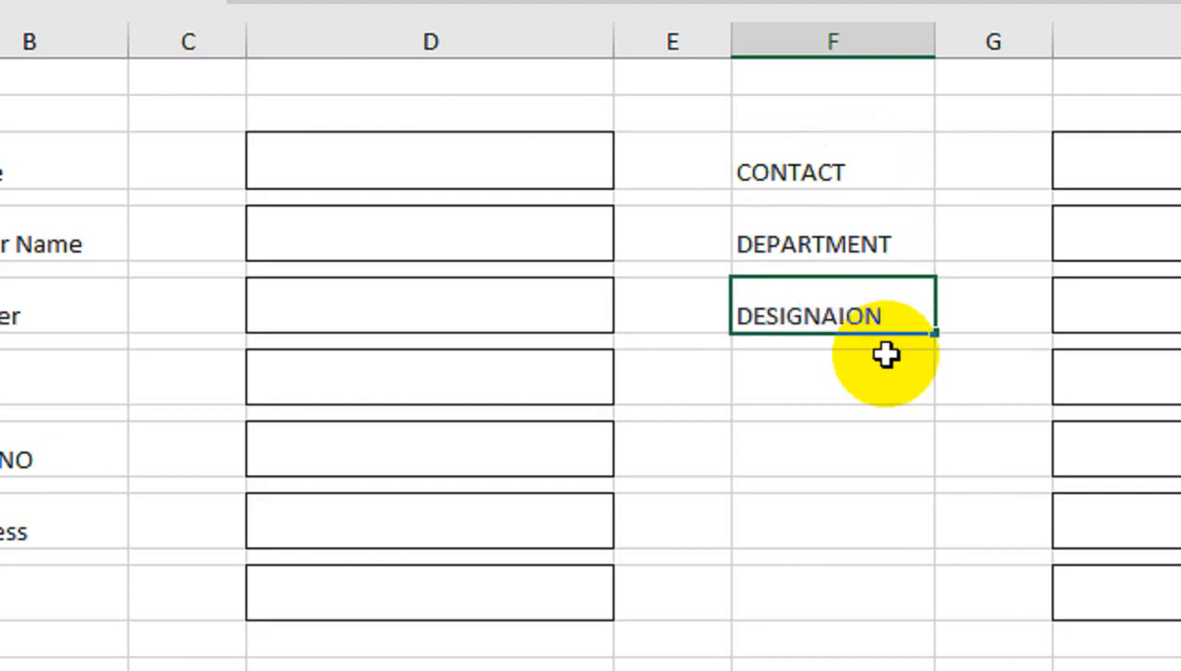
type("ATION")
key("Return")
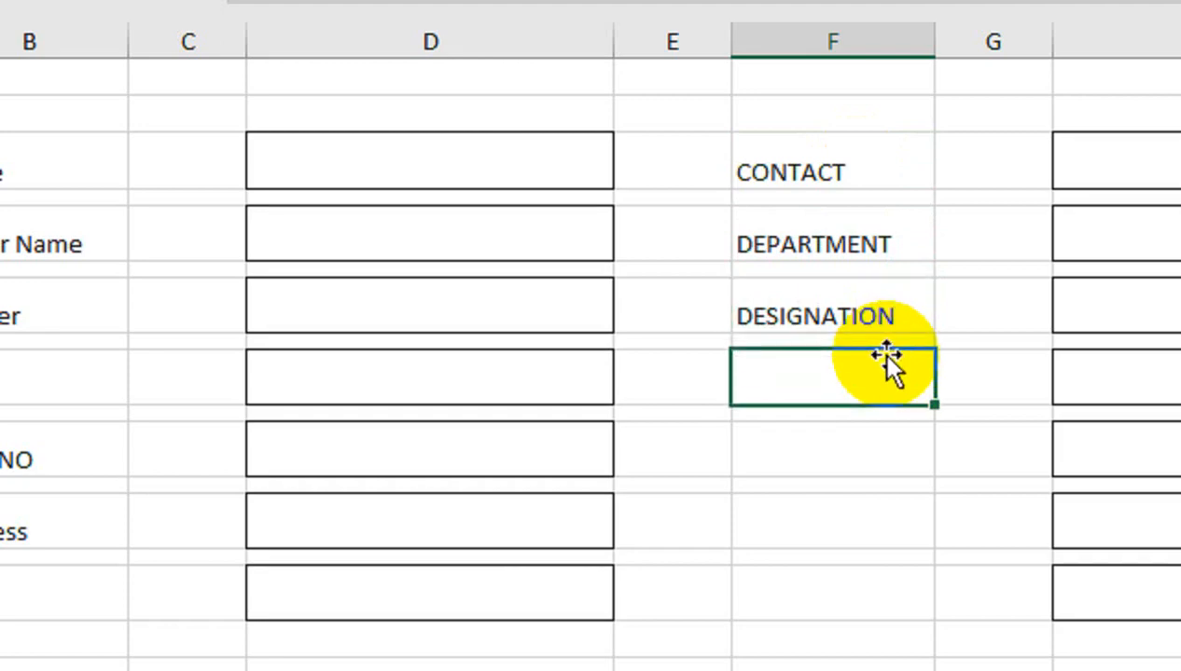
Add the EMP TYPE and SALARY labels below DESIGNATION
type("EMP TYOPE")
key("BackSpace")
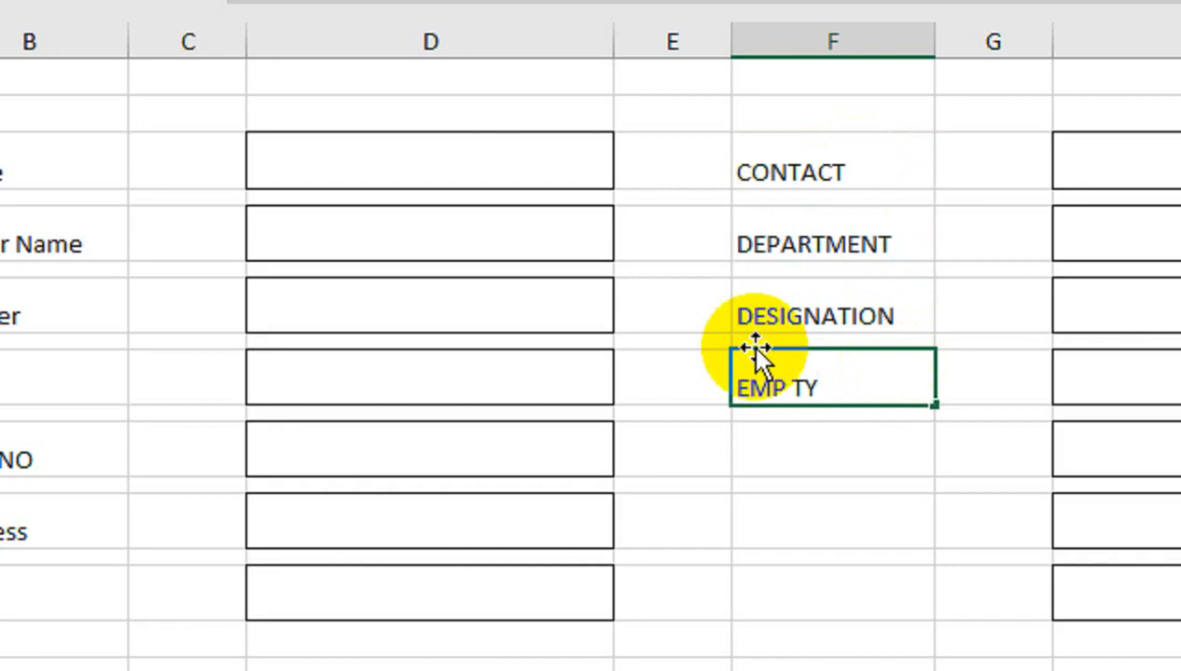
type("PE")
key("Tab")
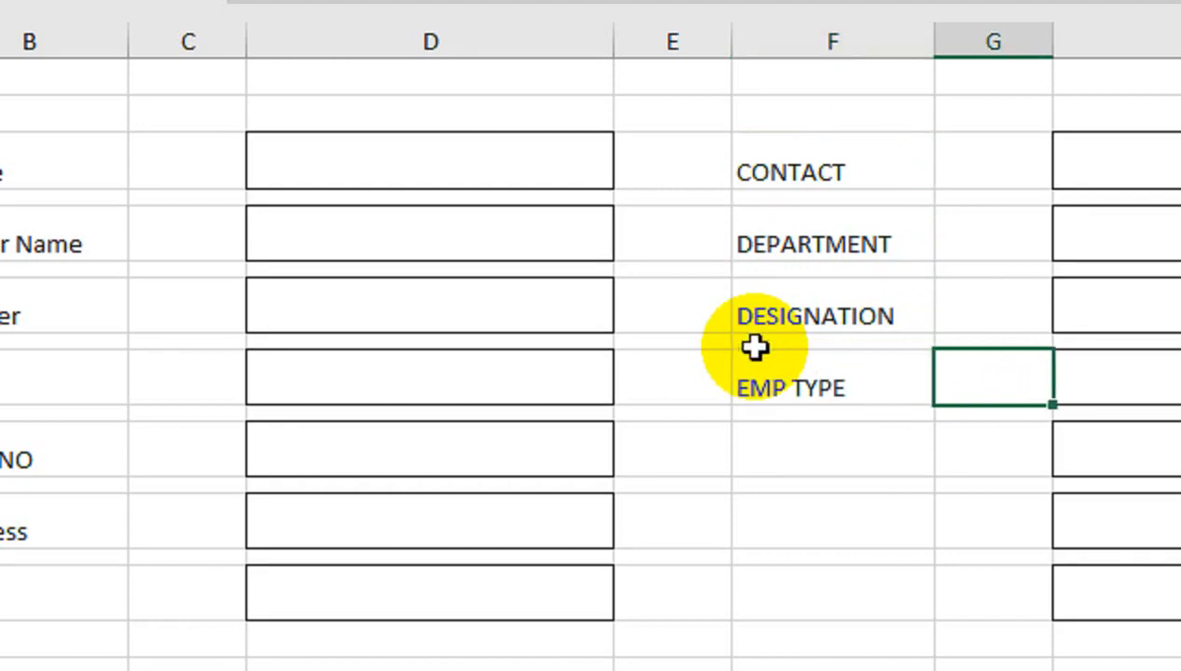
left_click(831, 441)
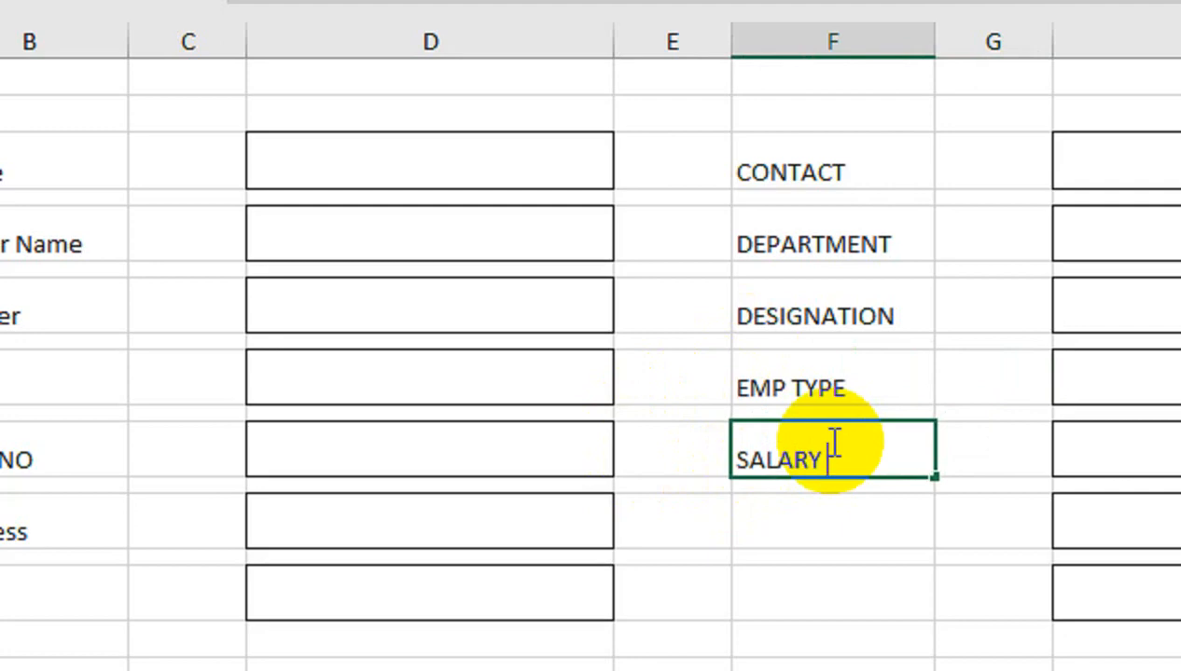
left_click(875, 594)
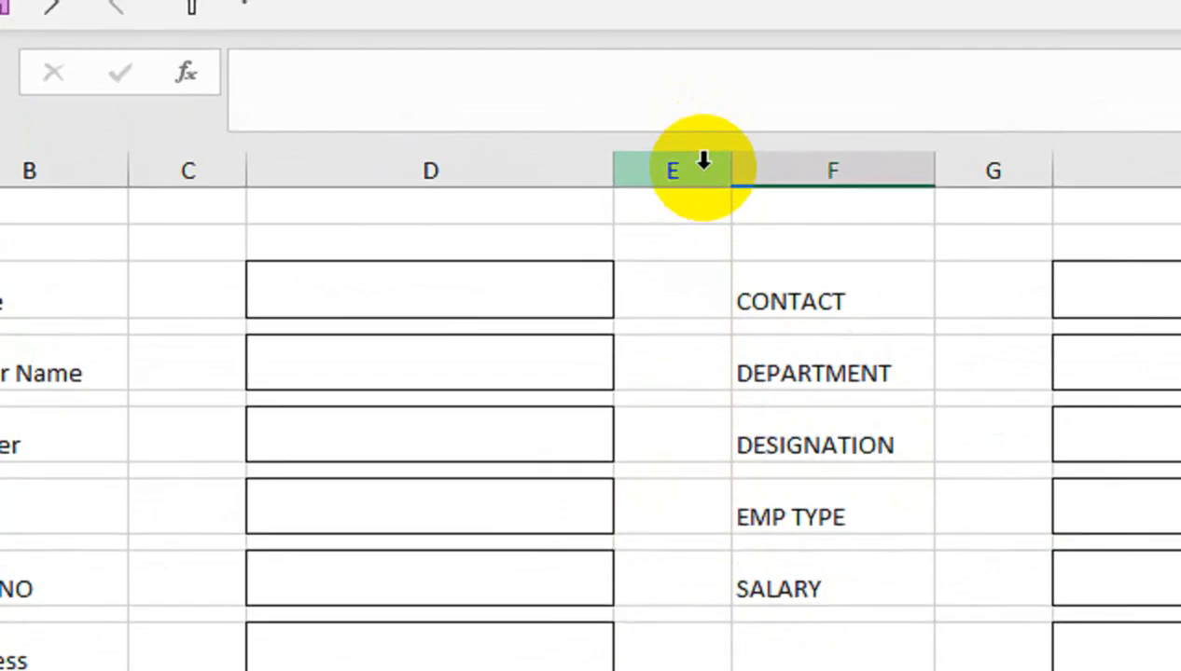
Insert a blank column E and narrow the spacer columns between the box groups
right_click(669, 160)
left_click(781, 509)
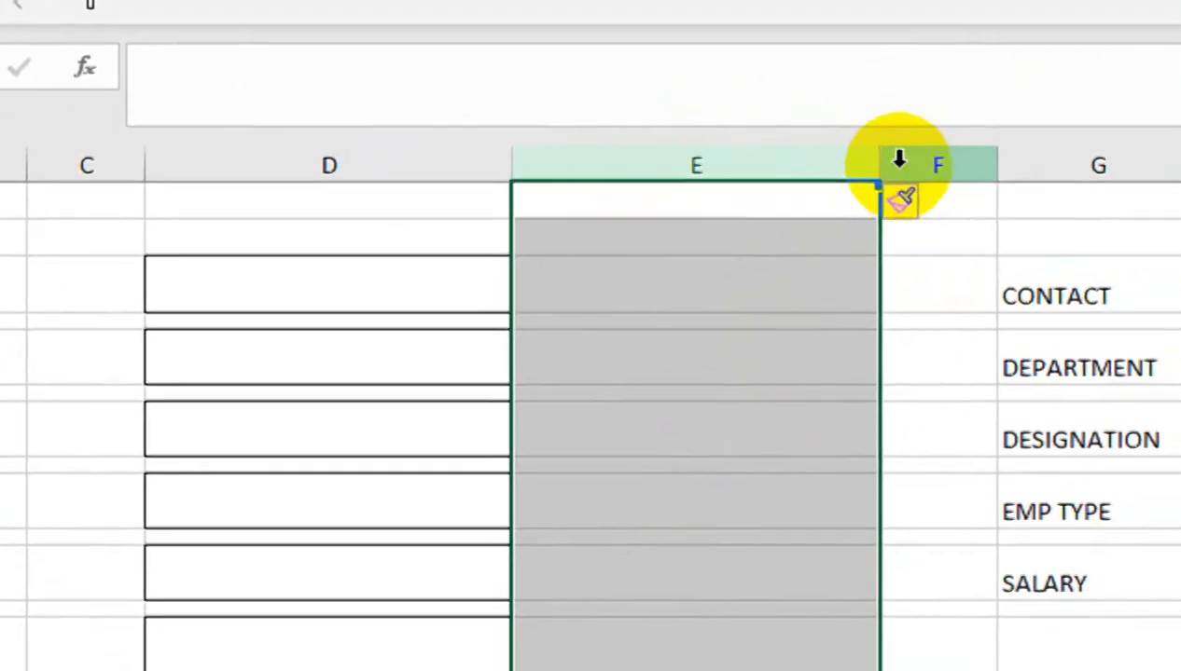
left_click_drag(869, 175, 594, 237)
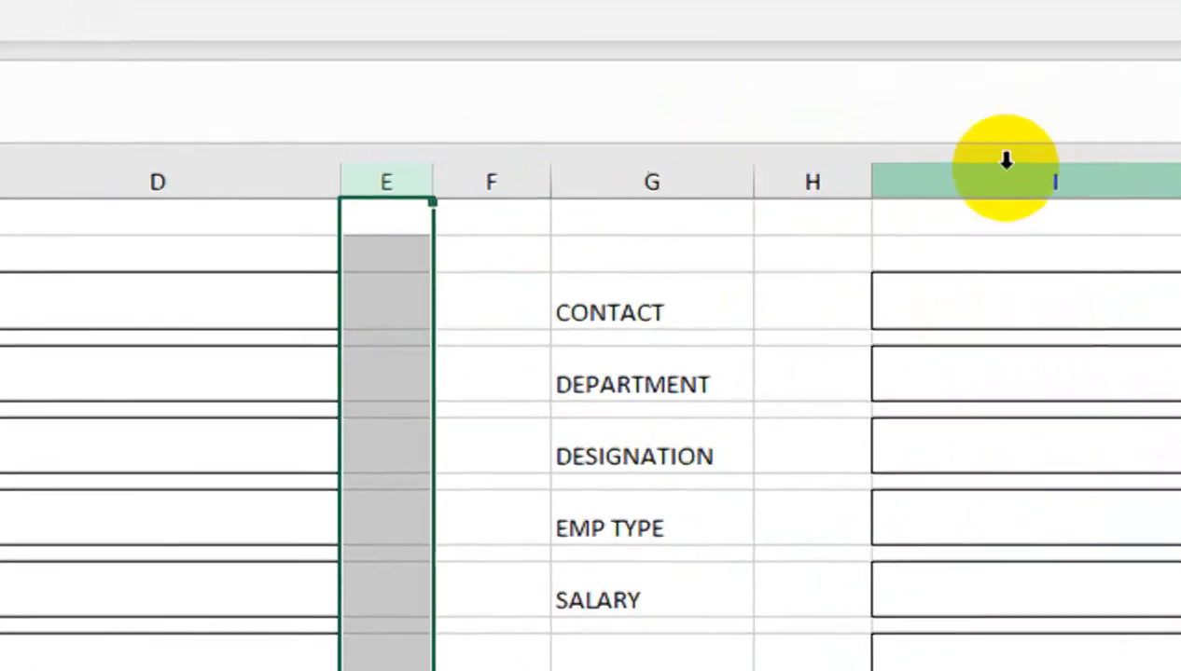
left_click_drag(1147, 183, 1123, 188)
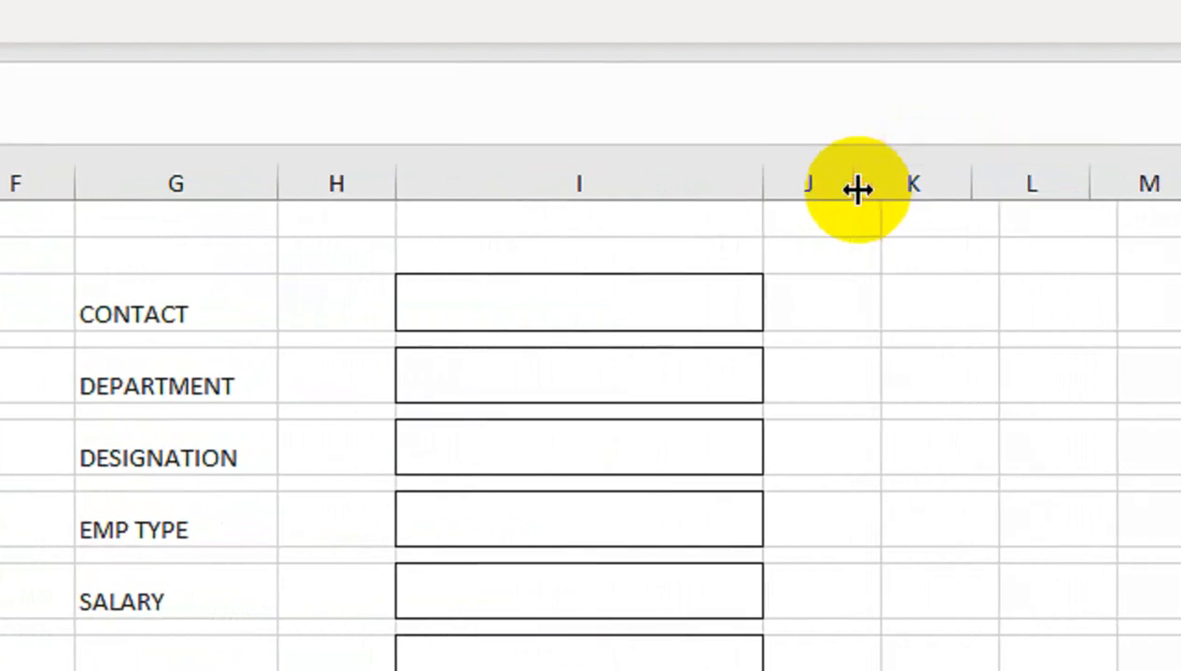
left_click_drag(398, 192, 278, 210)
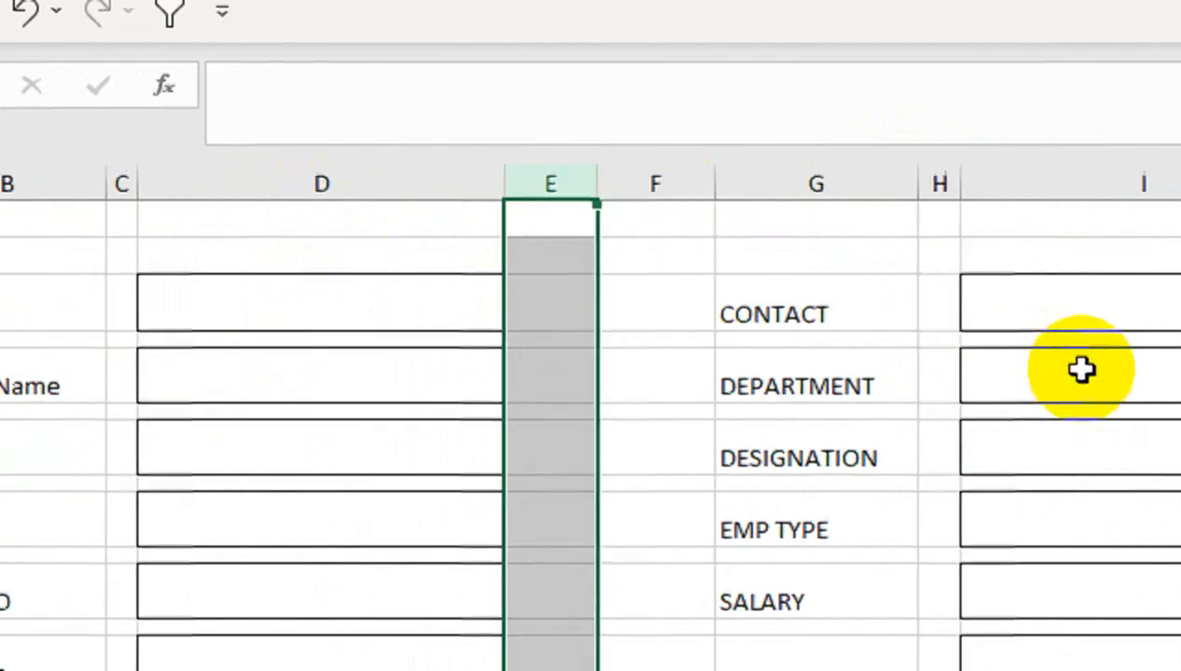
left_click(937, 307)
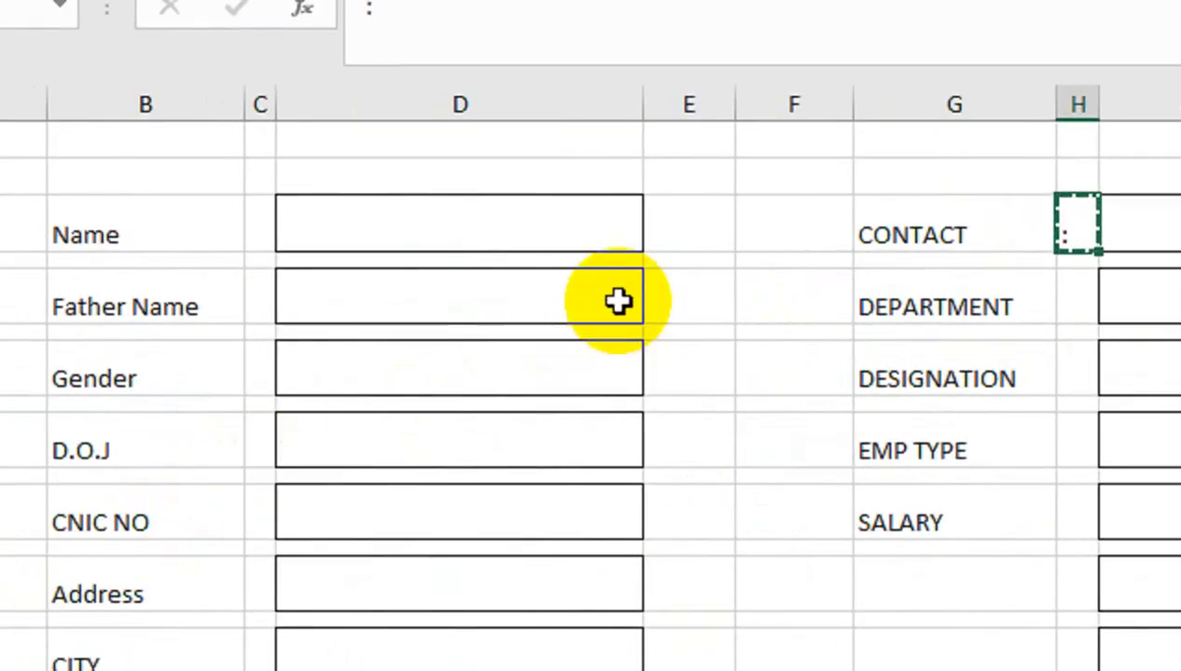
Select the colon cells beside every label in both halves of the form
left_click(296, 235)
left_click(308, 300, "ctrl")
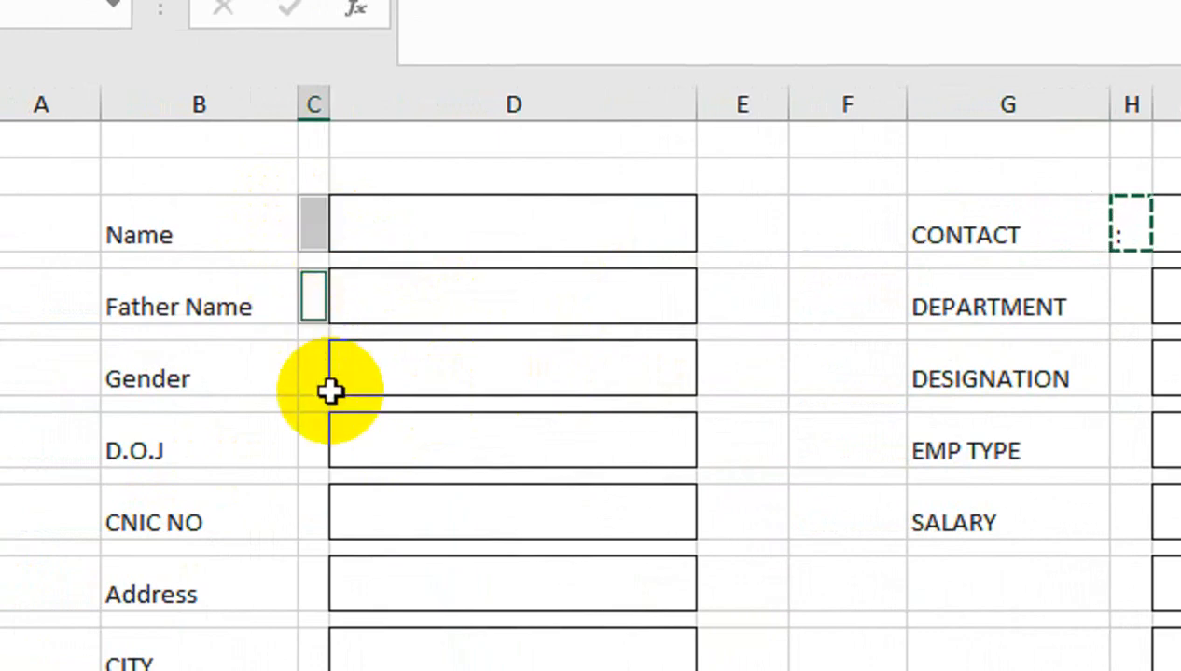
left_click_drag(327, 380, 320, 383)
left_click(315, 363, "ctrl")
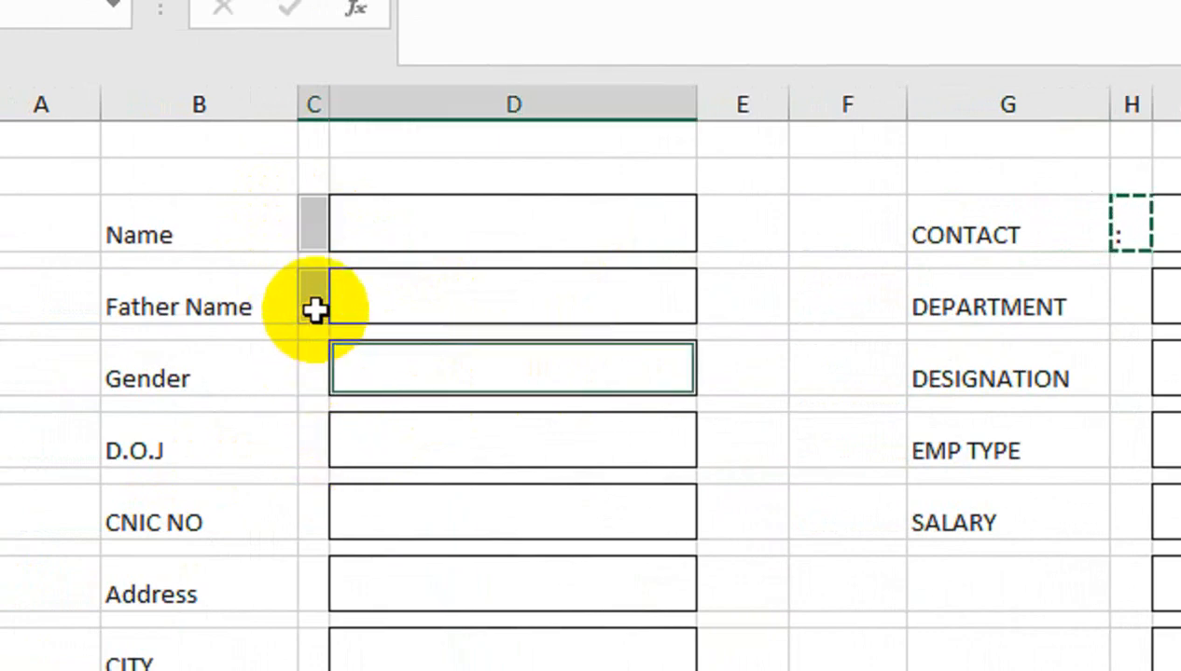
left_click(311, 360, "ctrl")
left_click(309, 378, "ctrl")
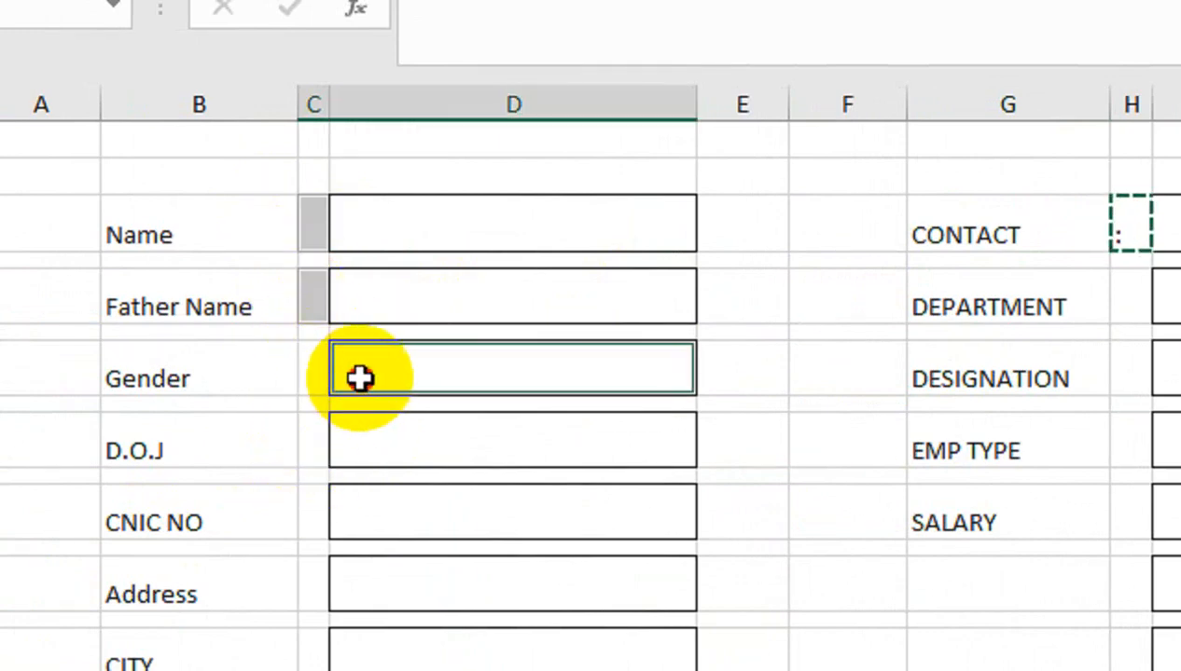
left_click(361, 378, "ctrl")
left_click(309, 377, "ctrl")
left_click(313, 512, "ctrl")
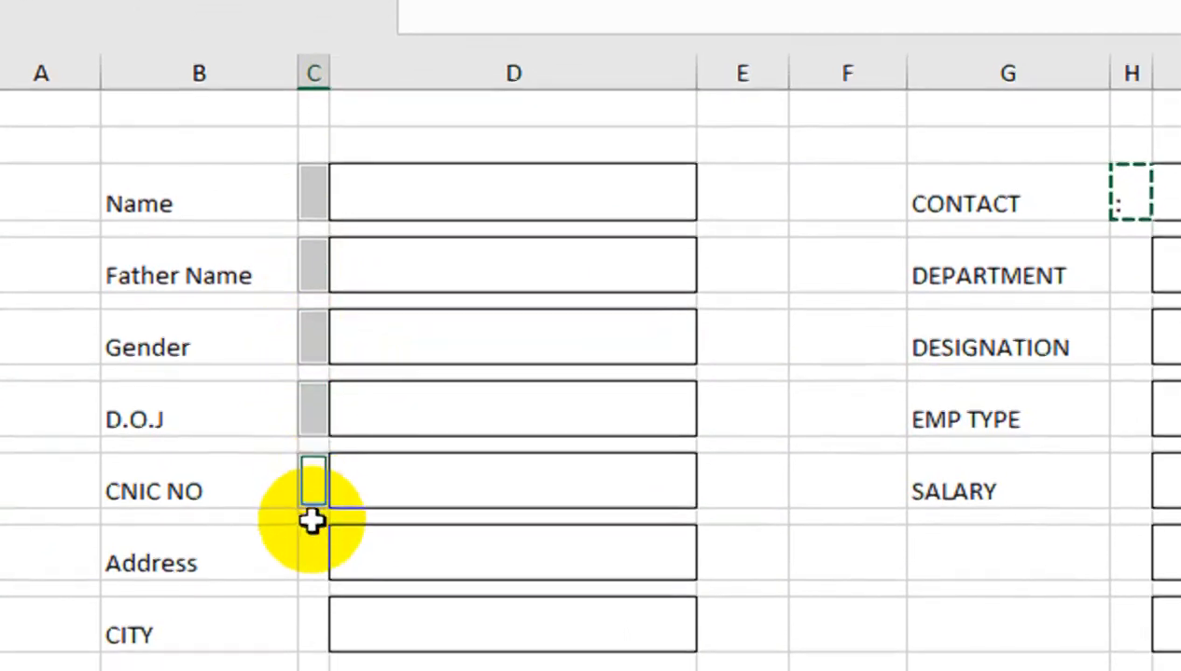
left_click(313, 584, "ctrl")
left_click(313, 655, "ctrl")
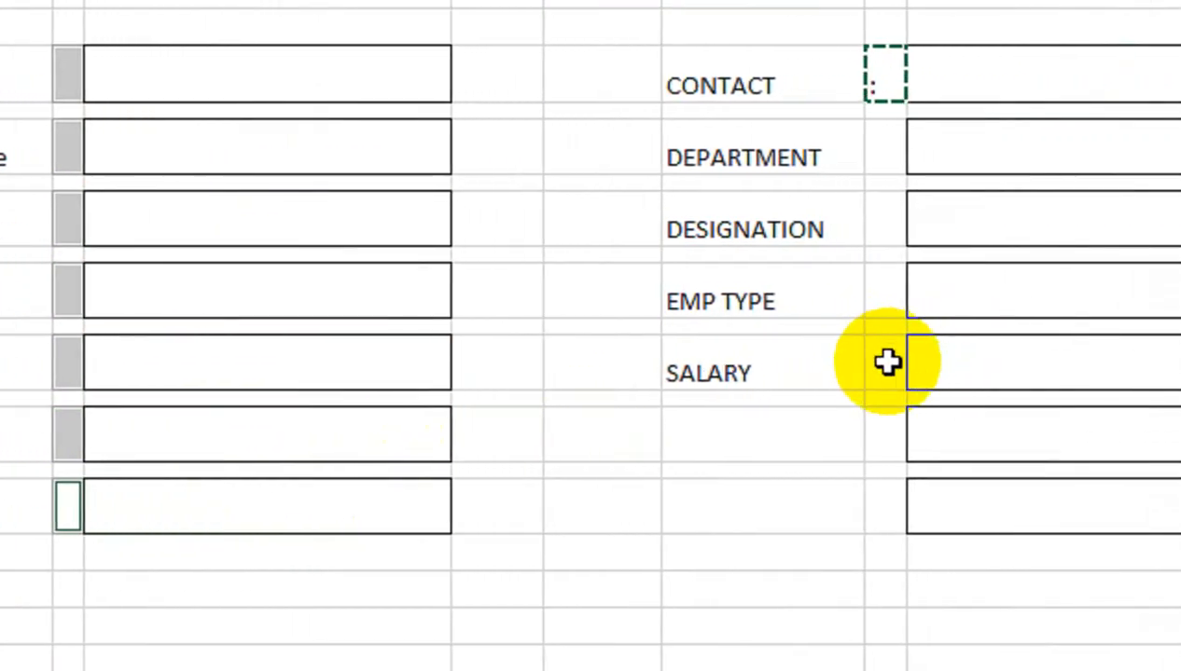
left_click(995, 361, "ctrl")
left_click(872, 299, "ctrl")
left_click(872, 230, "ctrl")
left_click(872, 159, "ctrl")
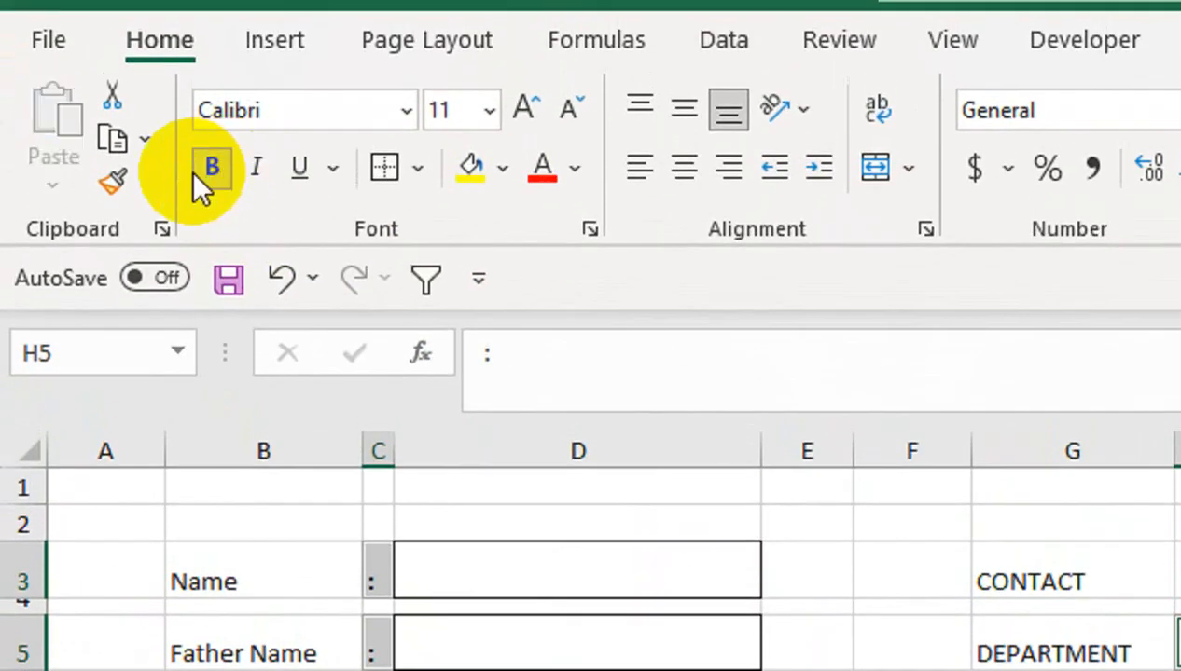
Make the colons bold, vertically centred and font size 14
left_click(207, 168)
left_click(923, 428, "ctrl")
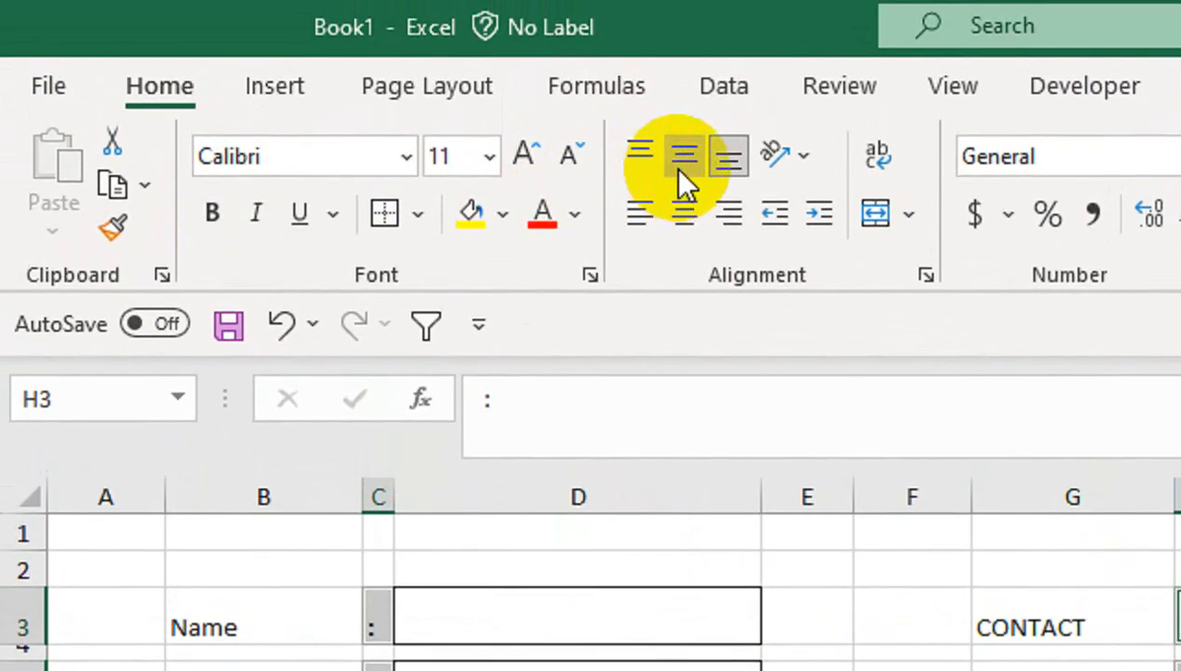
left_click(679, 171)
left_click(525, 157)
left_click(525, 156)
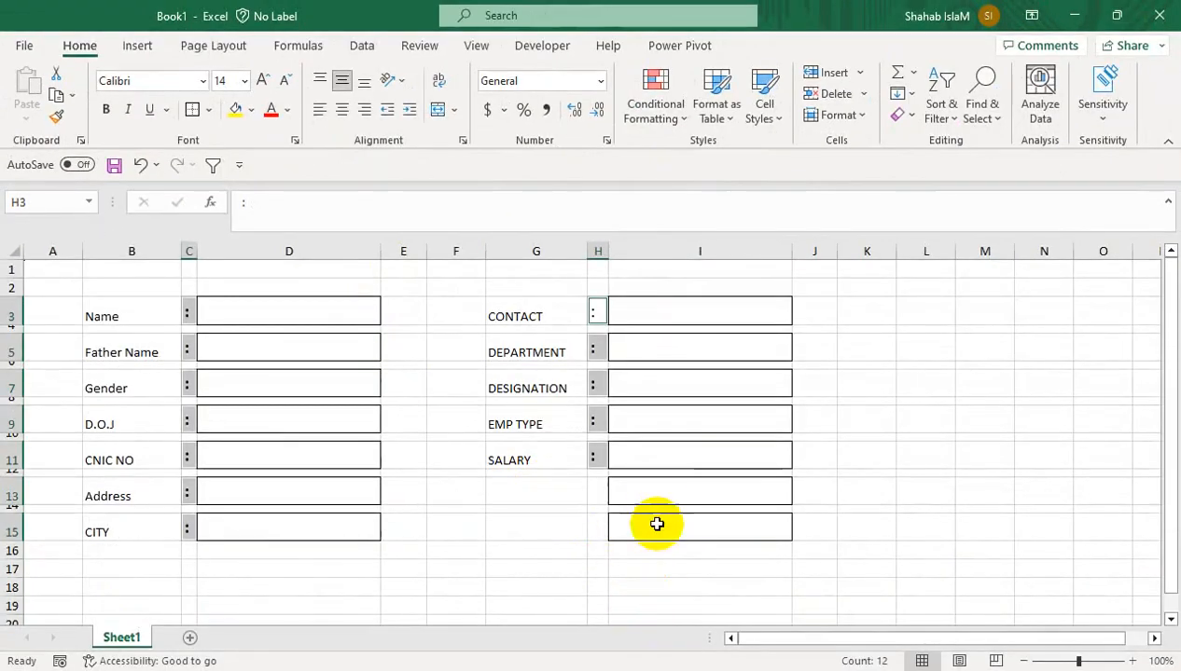
mouse_move(656, 508)
left_mouse_down()
mouse_move(657, 520)
mouse_move(664, 512)
left_mouse_up()
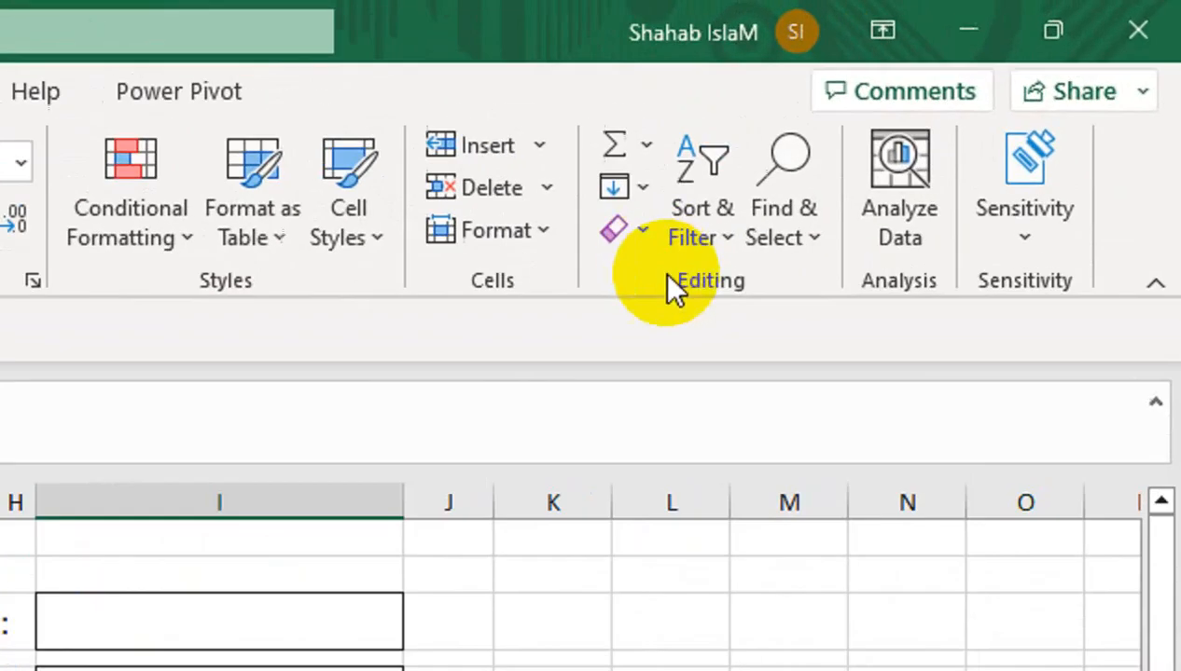
Clear the extra cells and enter =IF(D…<>"","P","") beside the Name box
left_click(905, 114)
left_click(914, 136)
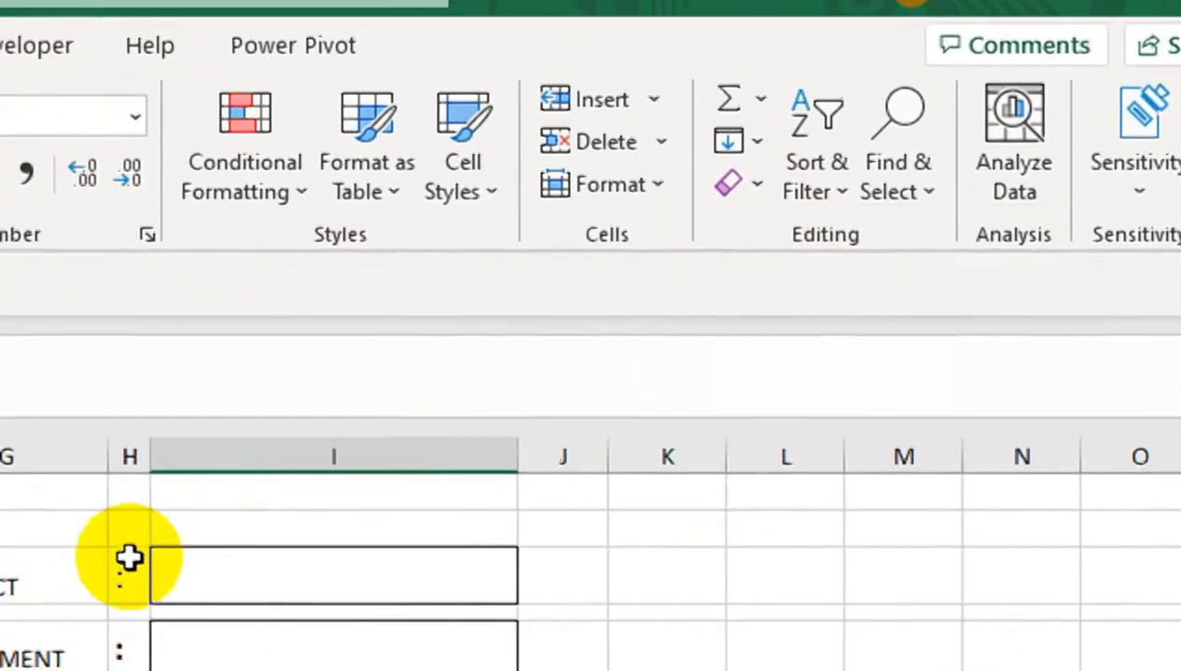
left_click(311, 419)
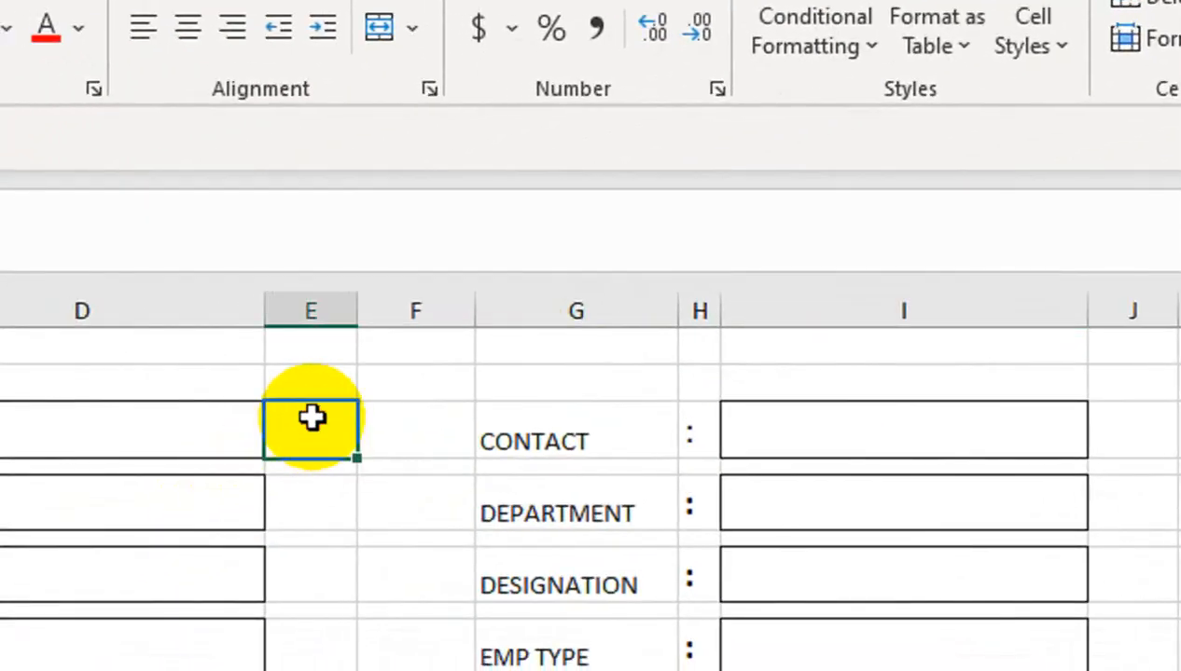
type("=IF(")
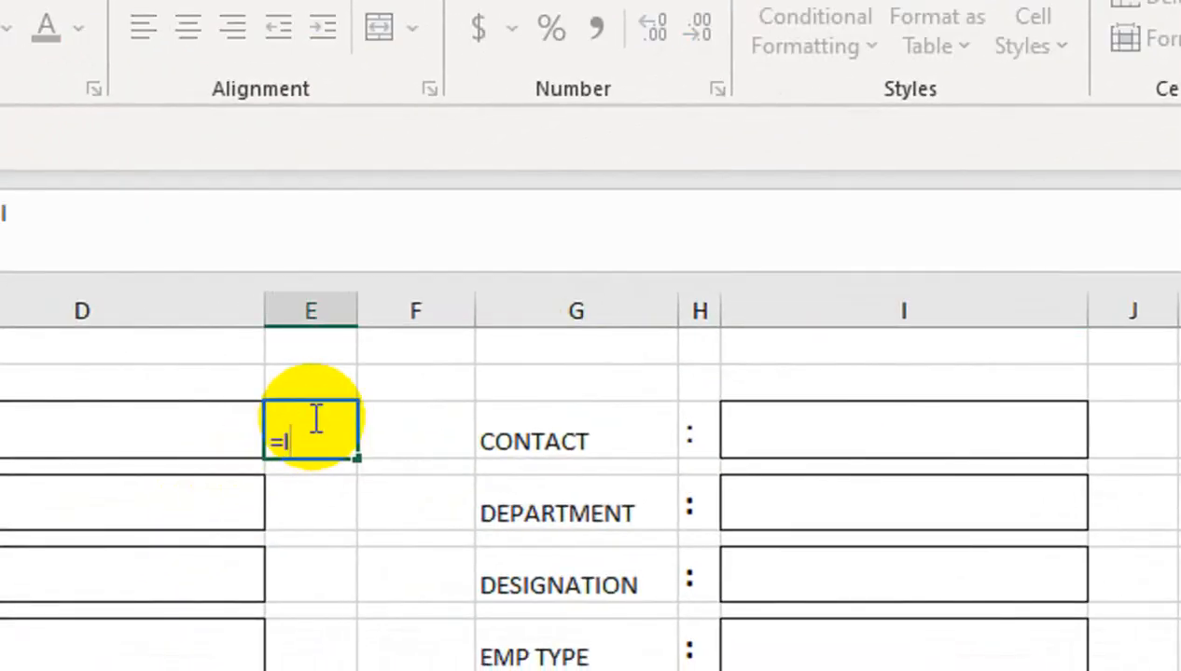
left_click(173, 445)
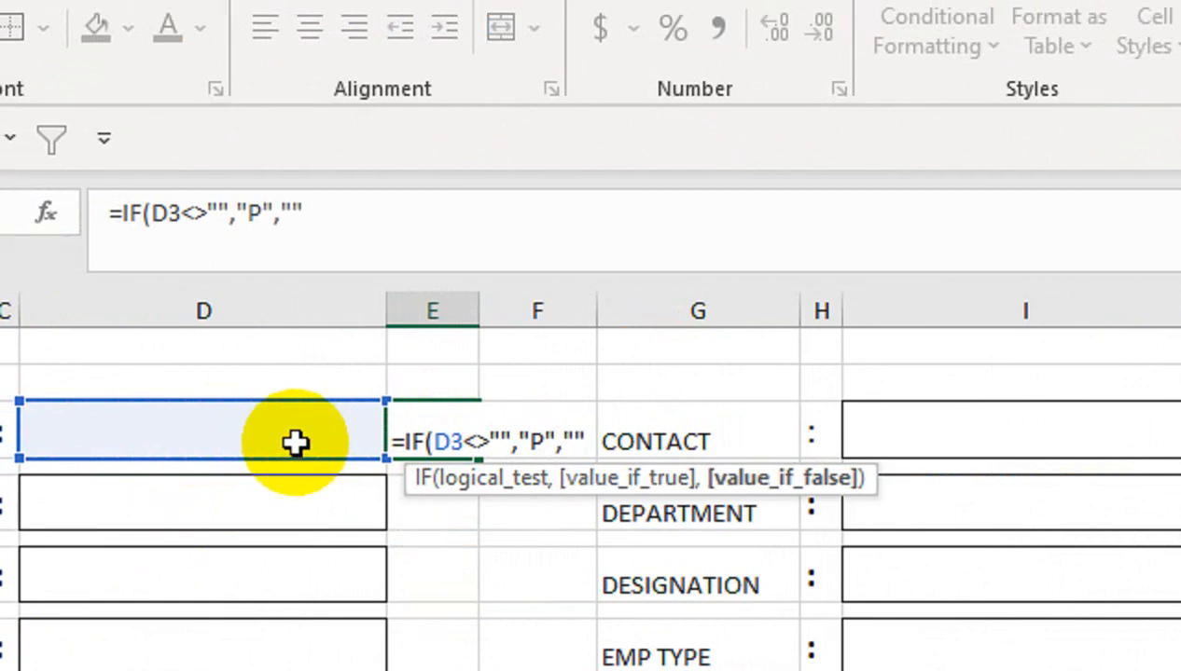
type(")")
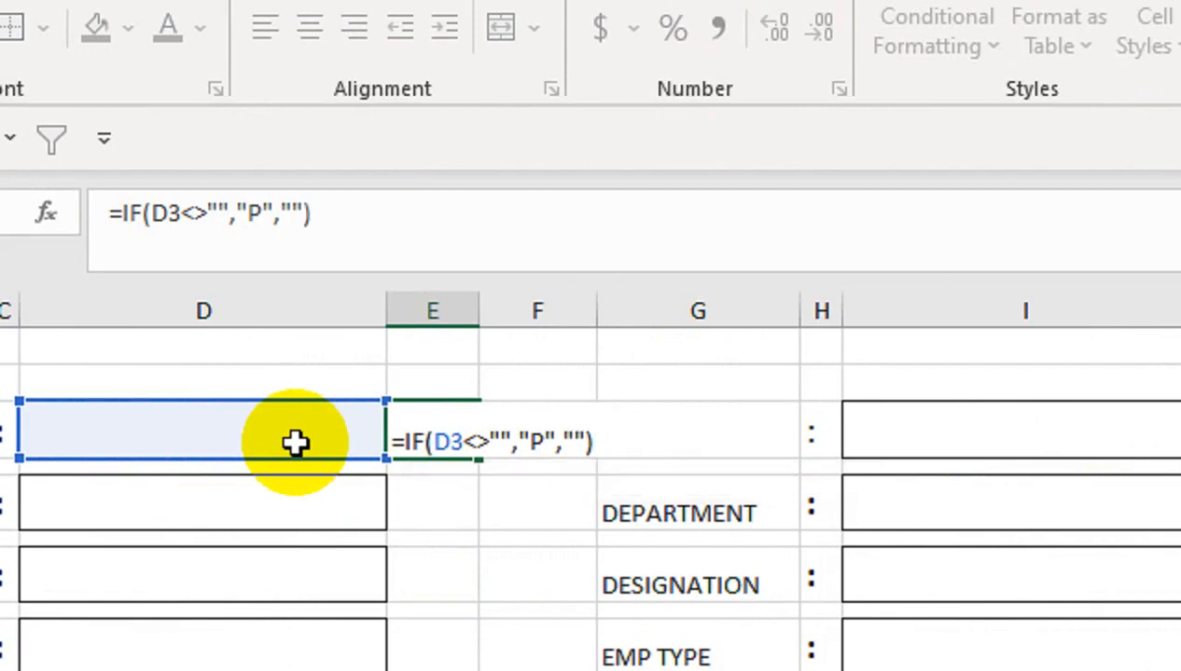
key("Return")
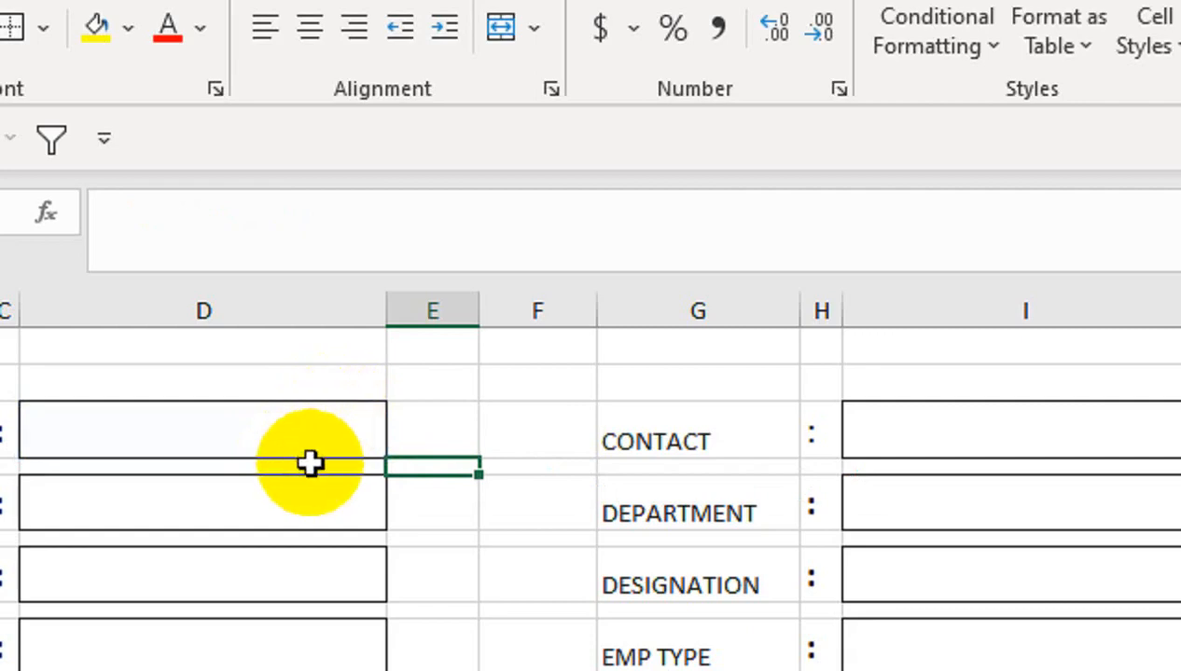
Test the Name check mark with the sample name BVN and copy the formula
left_click(285, 440)
type("BVN")
key("Return")
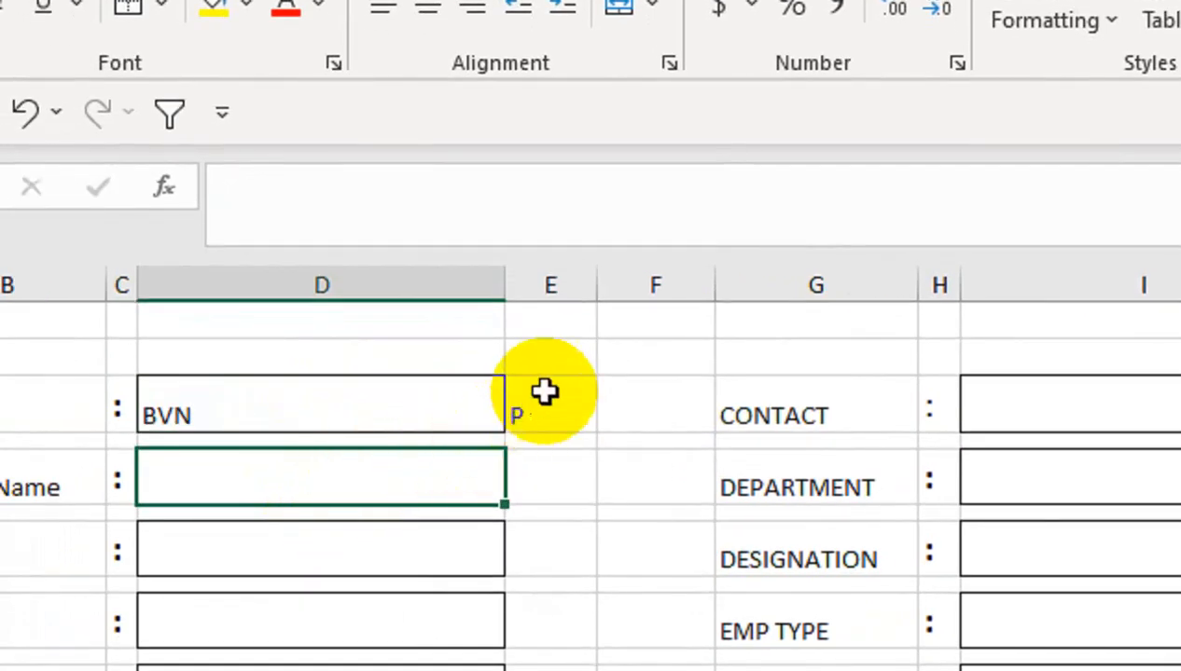
left_click(517, 415)
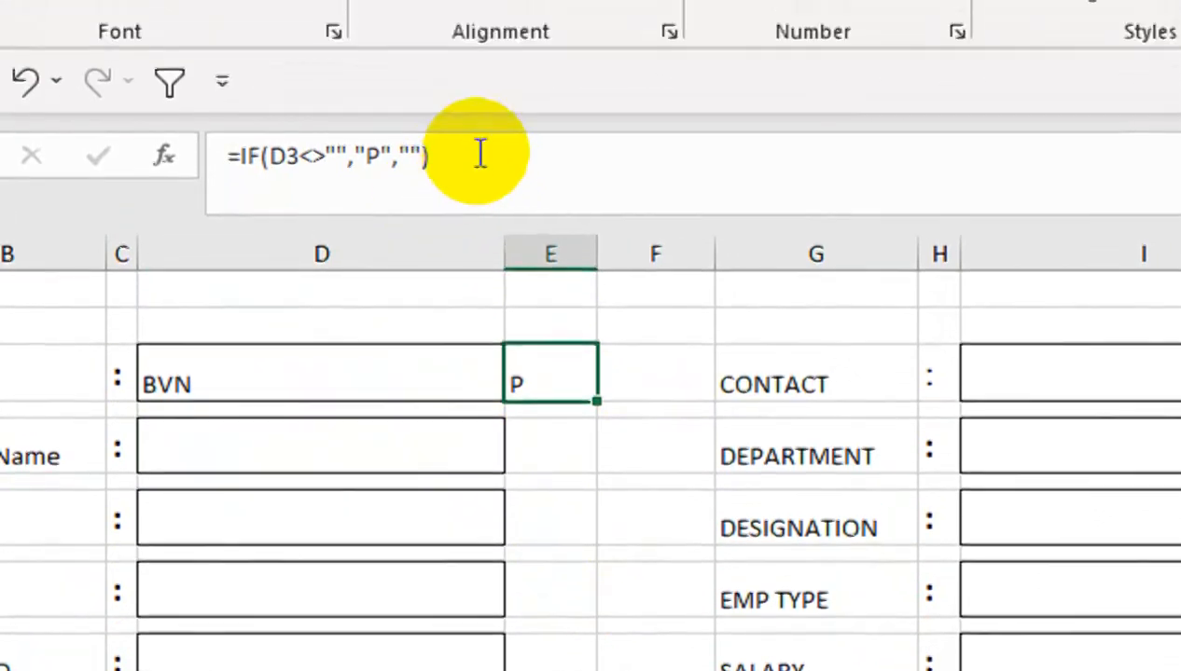
left_click_drag(482, 39, 114, 43)
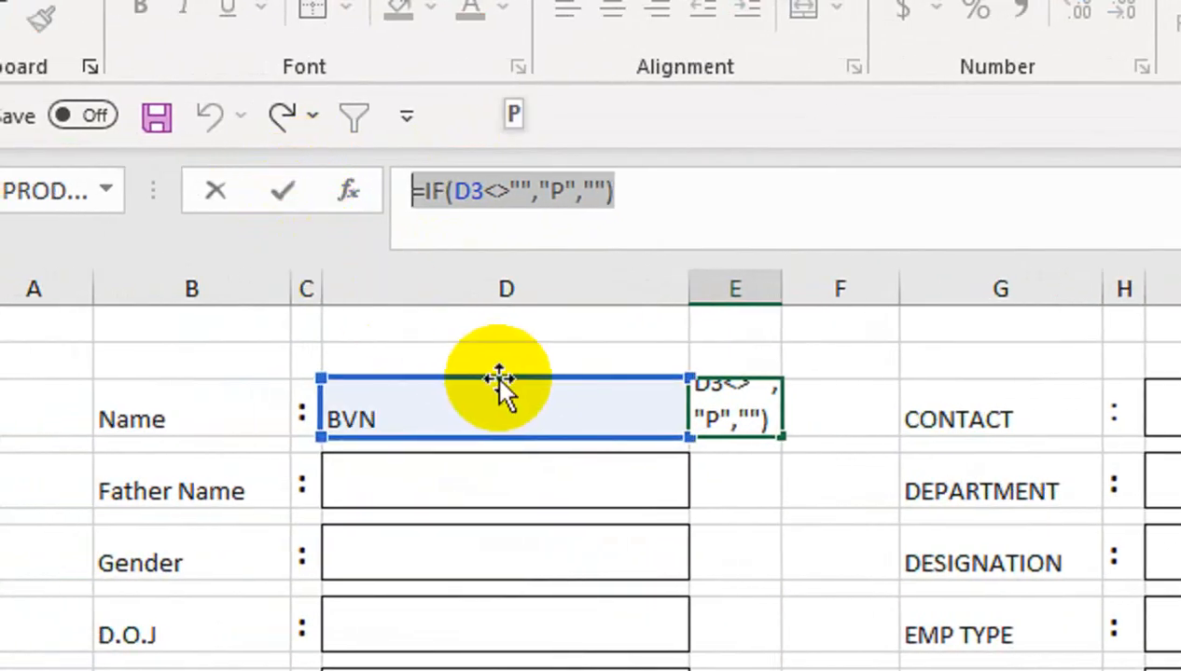
key("Return")
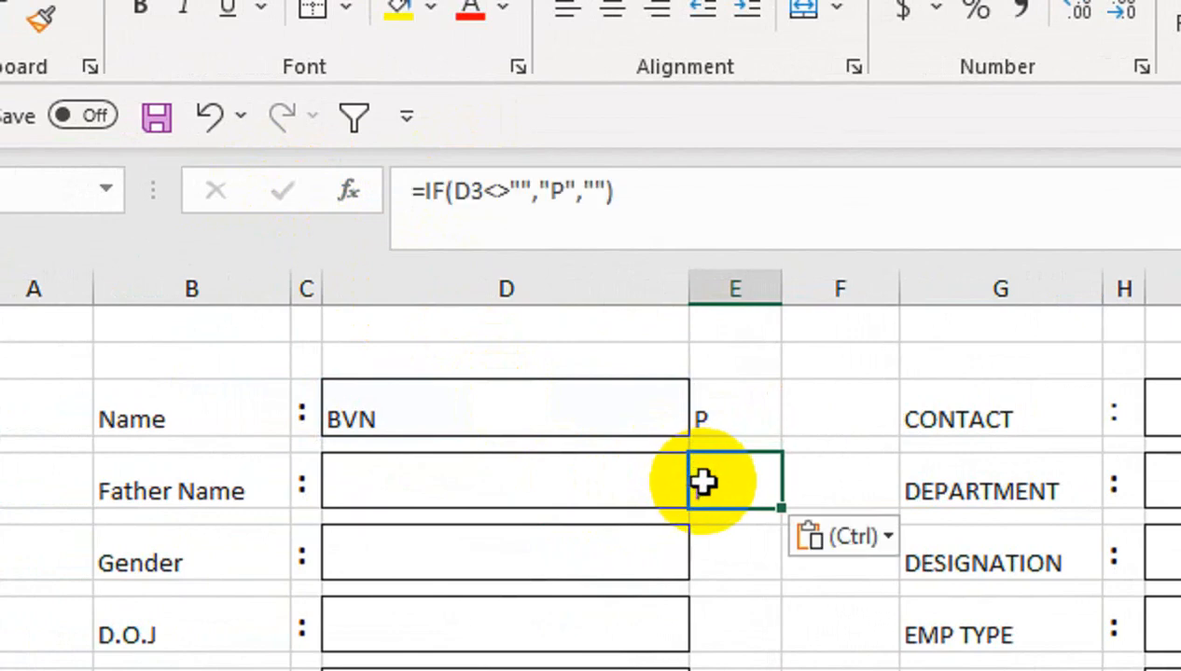
Point the Father Name check formula at its box and copy it to the Gender row
double_click(704, 478)
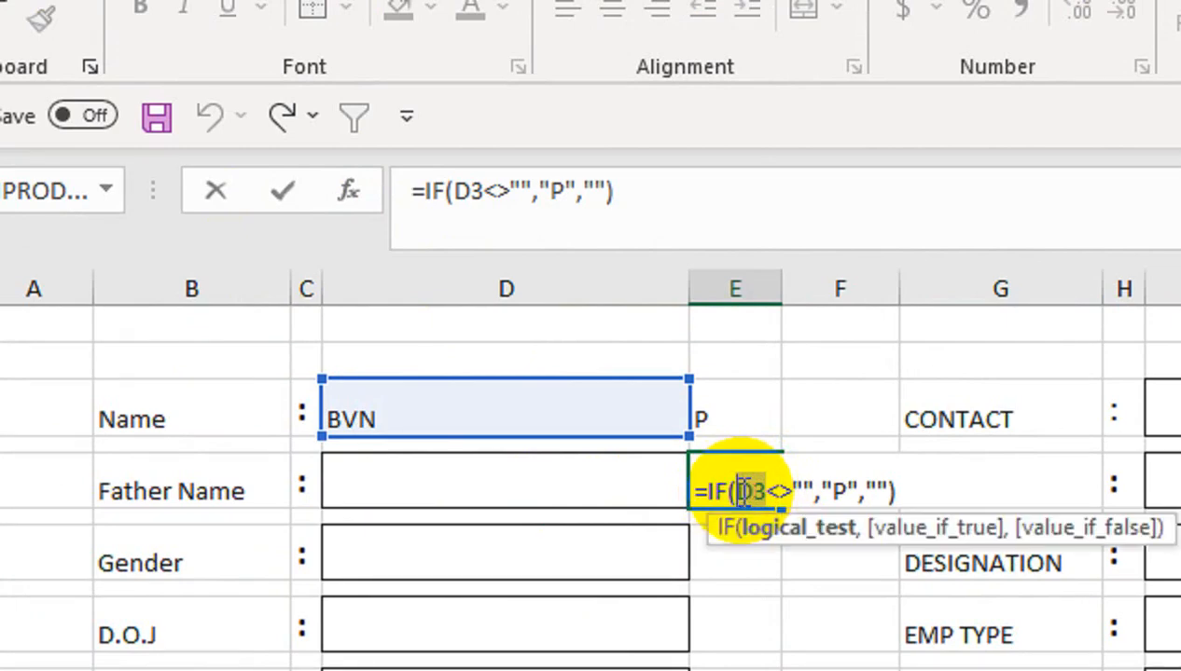
left_click(644, 492)
key("Return")
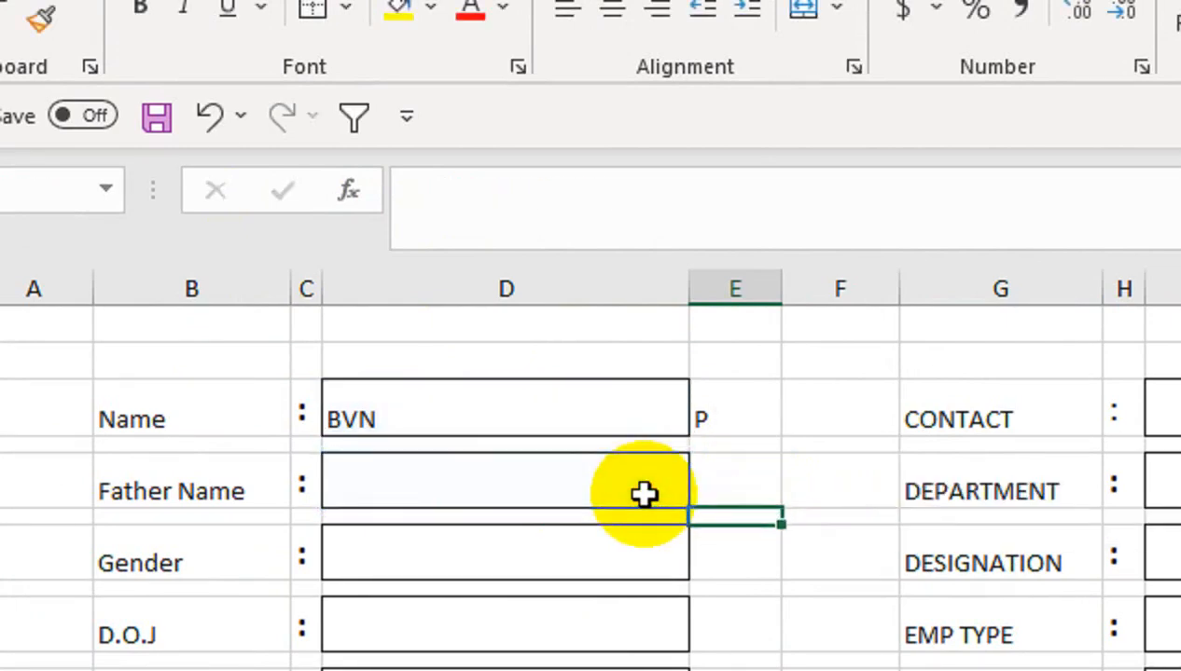
left_click(645, 495)
left_click(729, 479)
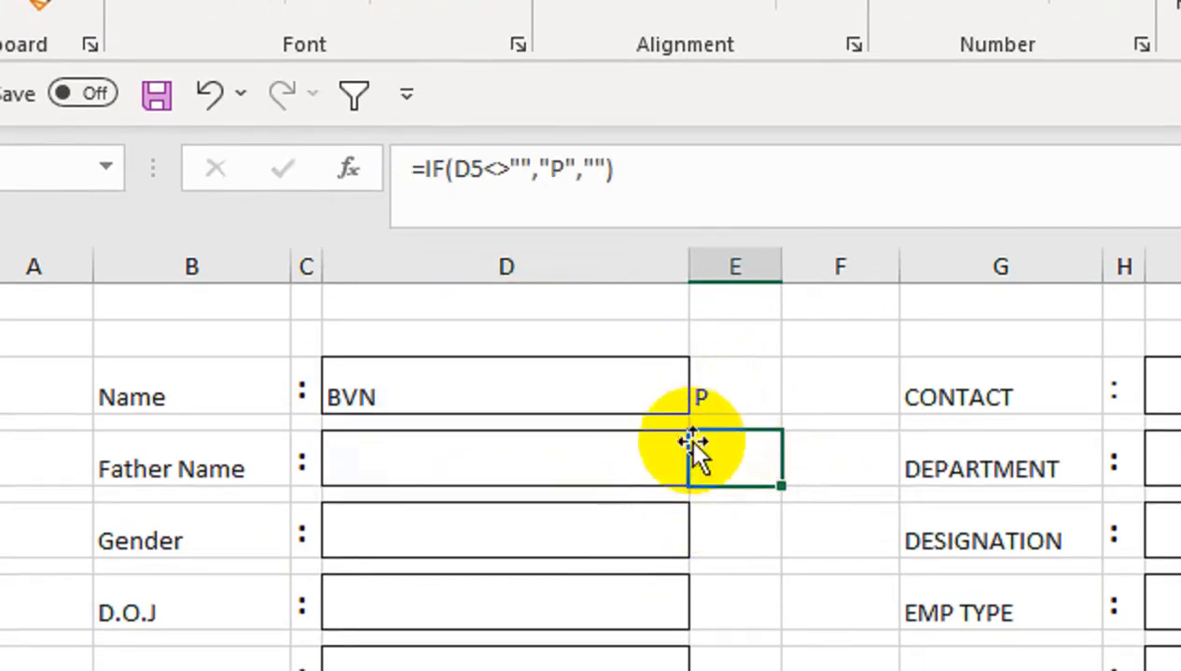
key("ctrl+c")
left_click(729, 519)
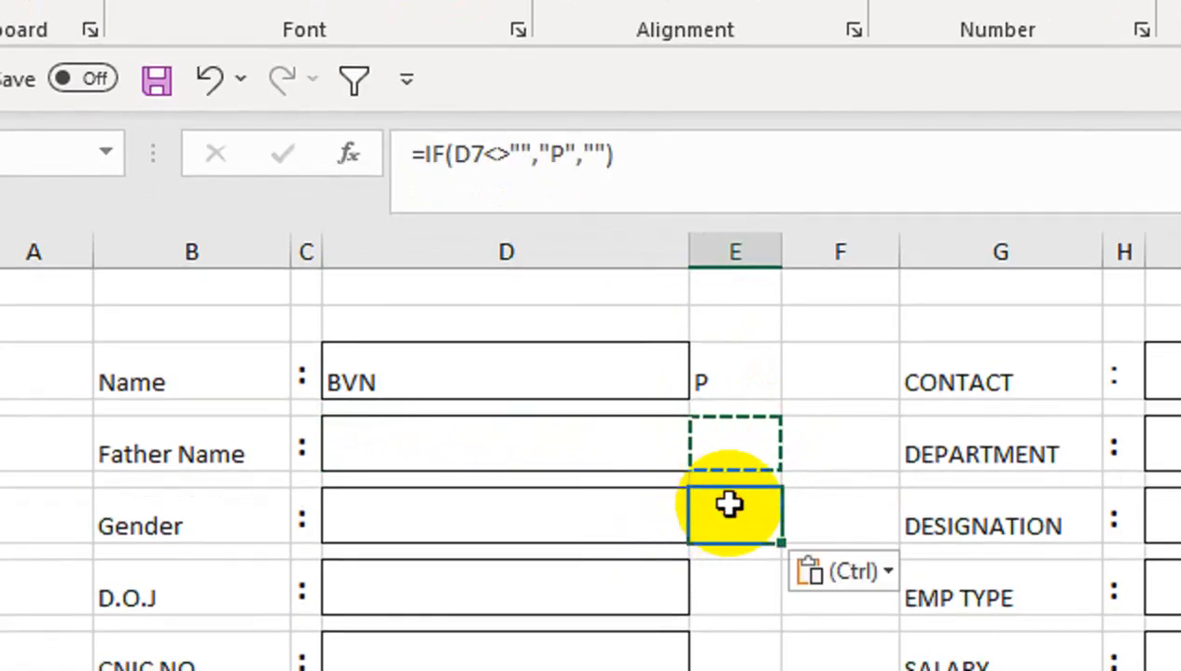
double_click(729, 504)
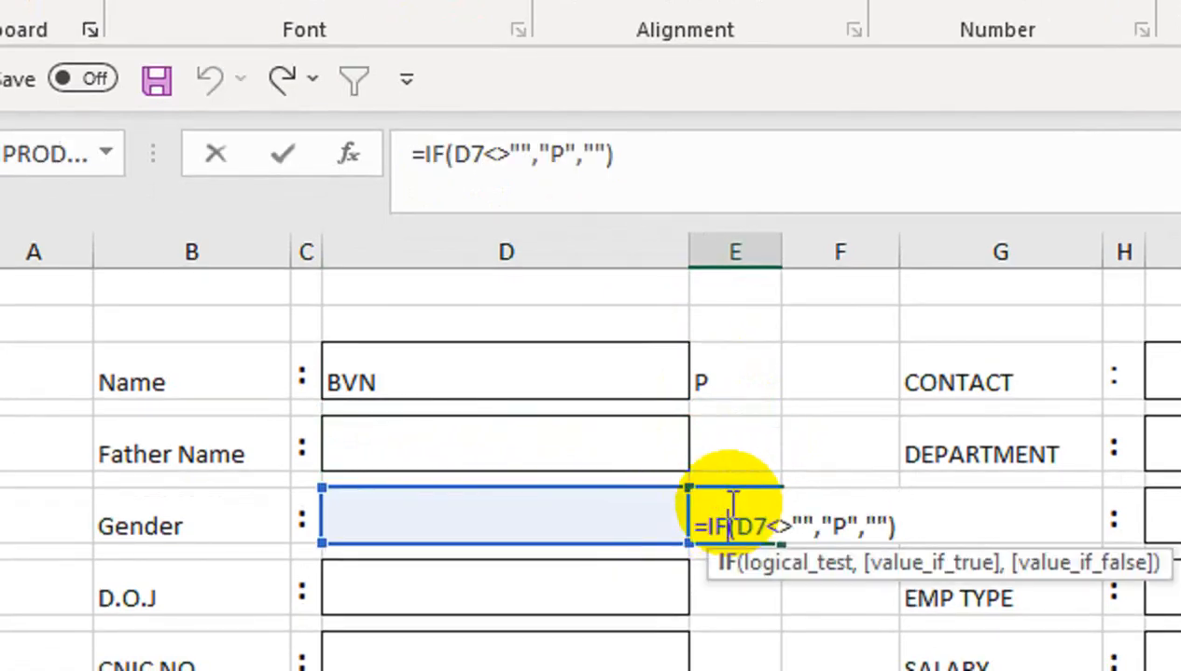
key("Return")
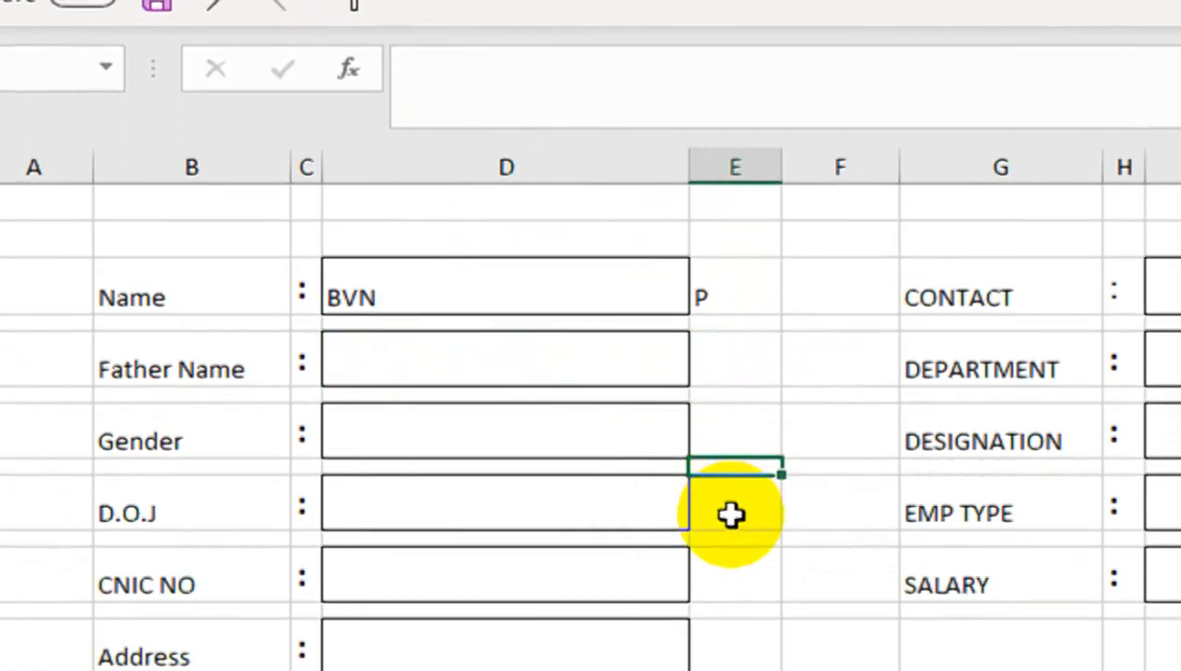
Paste the check formula into the D.O.J, CNIC NO, Address and CITY rows
left_click(729, 594)
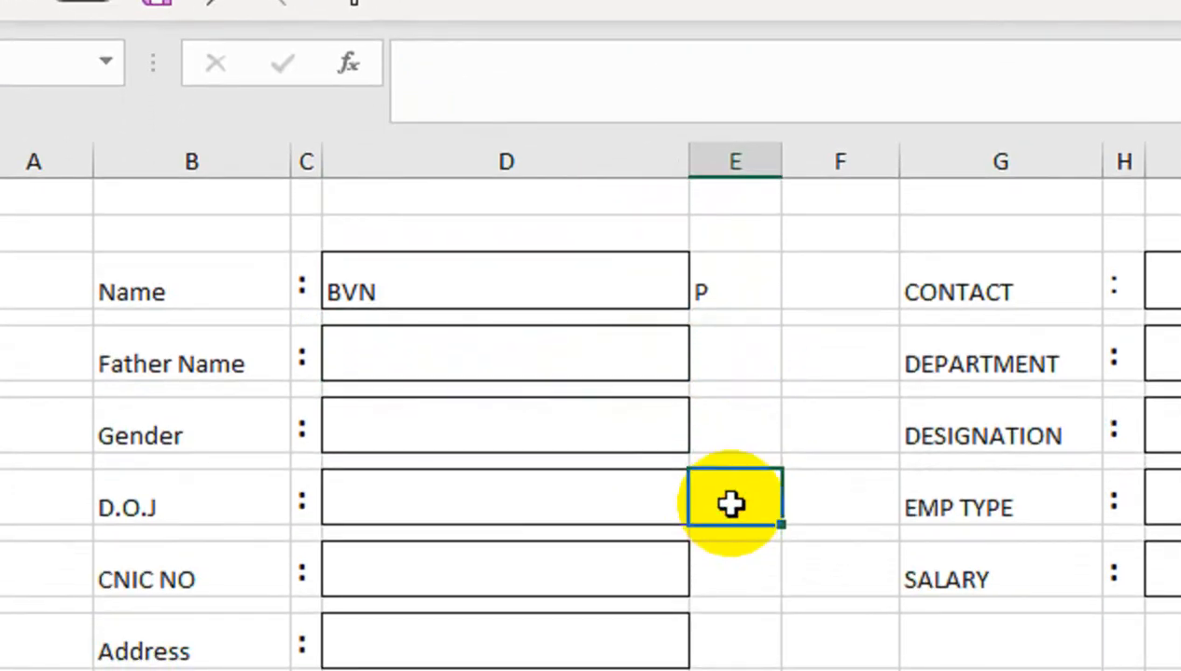
left_click(749, 426)
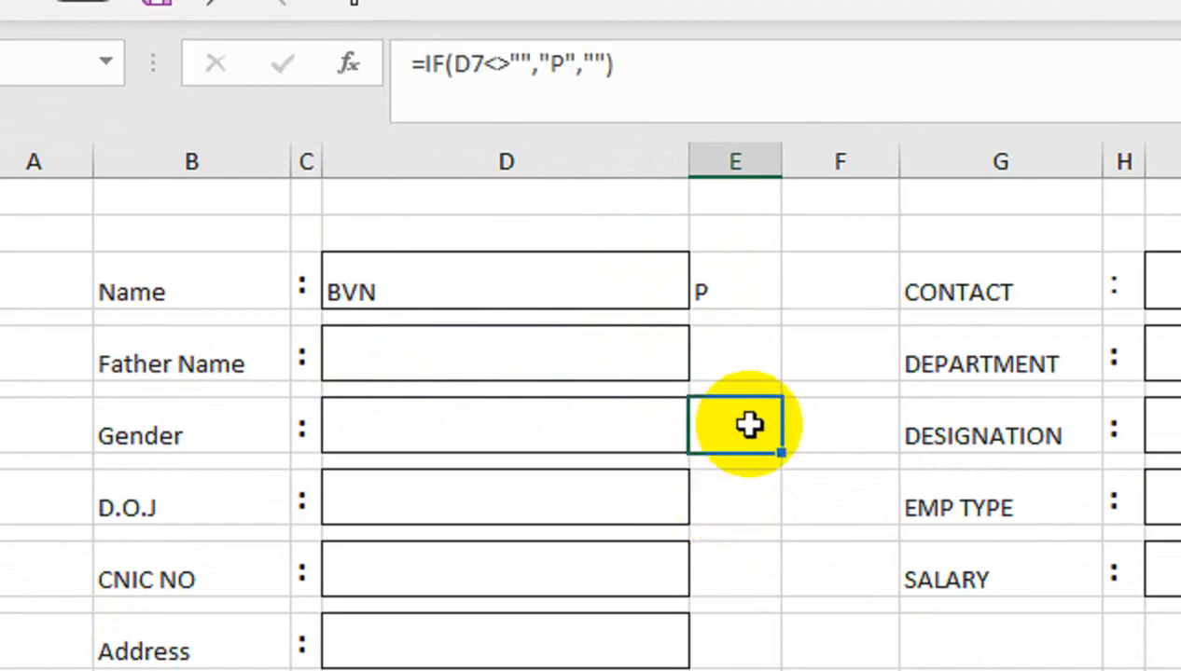
key("ctrl+c")
left_click(733, 495)
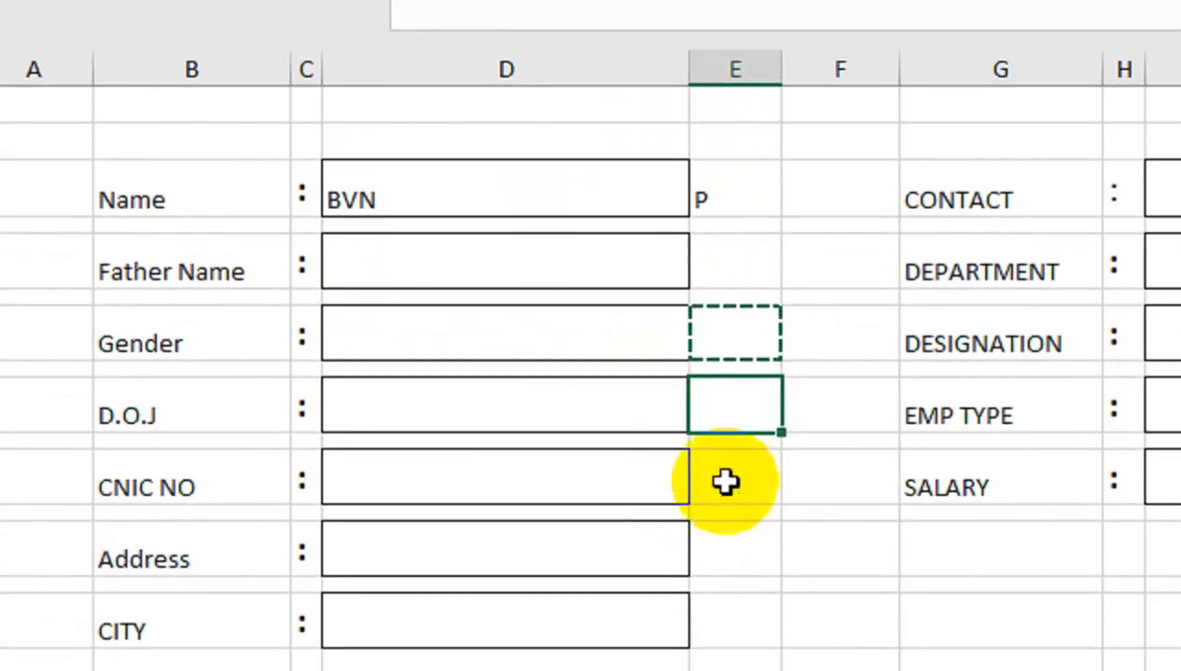
left_click(728, 573, "ctrl")
left_click(726, 509, "ctrl")
left_click(726, 586, "ctrl")
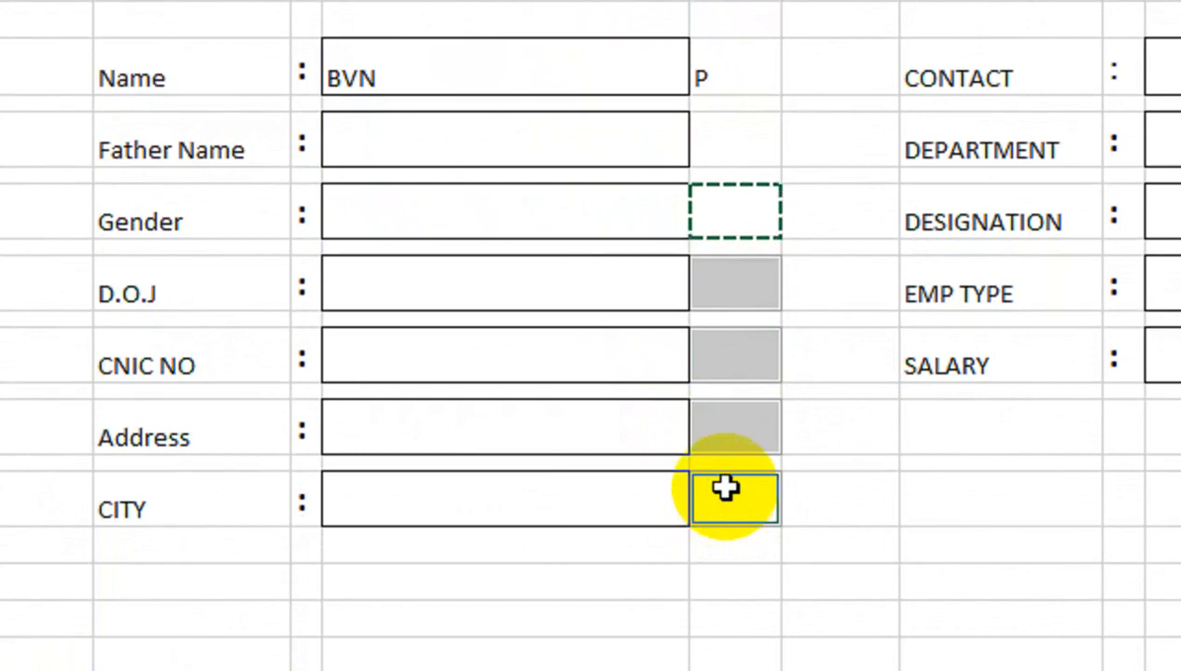
Verify the D.O.J, CNIC NO, Address and CITY formulas each reference their own box
left_click(756, 290)
double_click(756, 290)
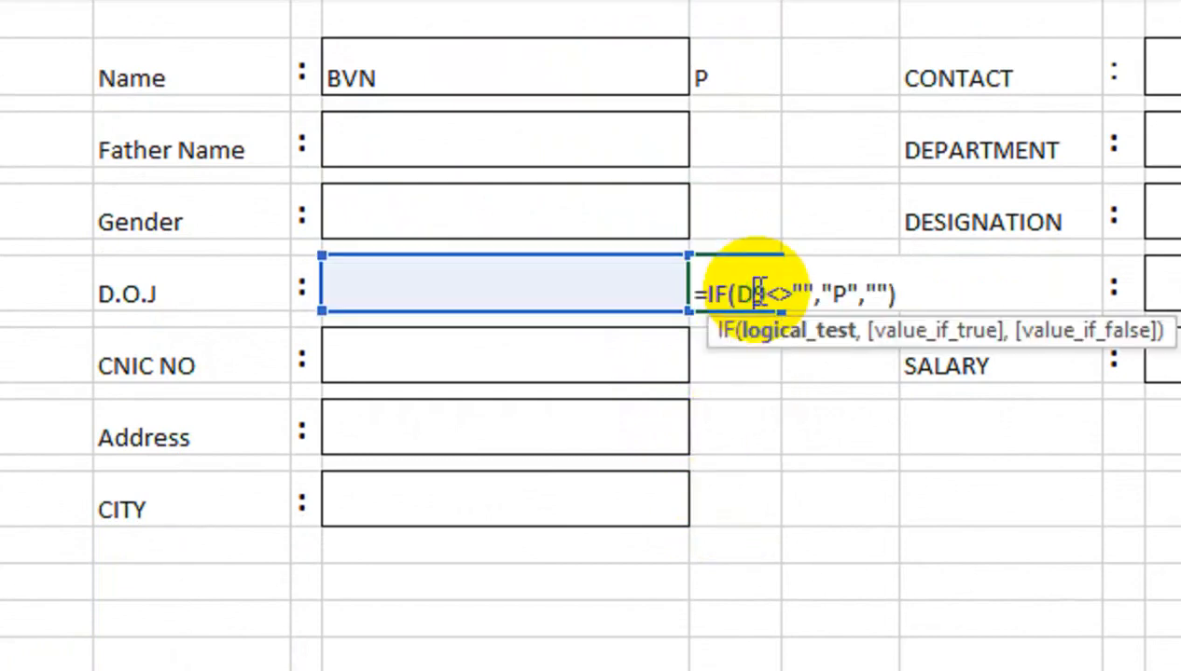
key("Return")
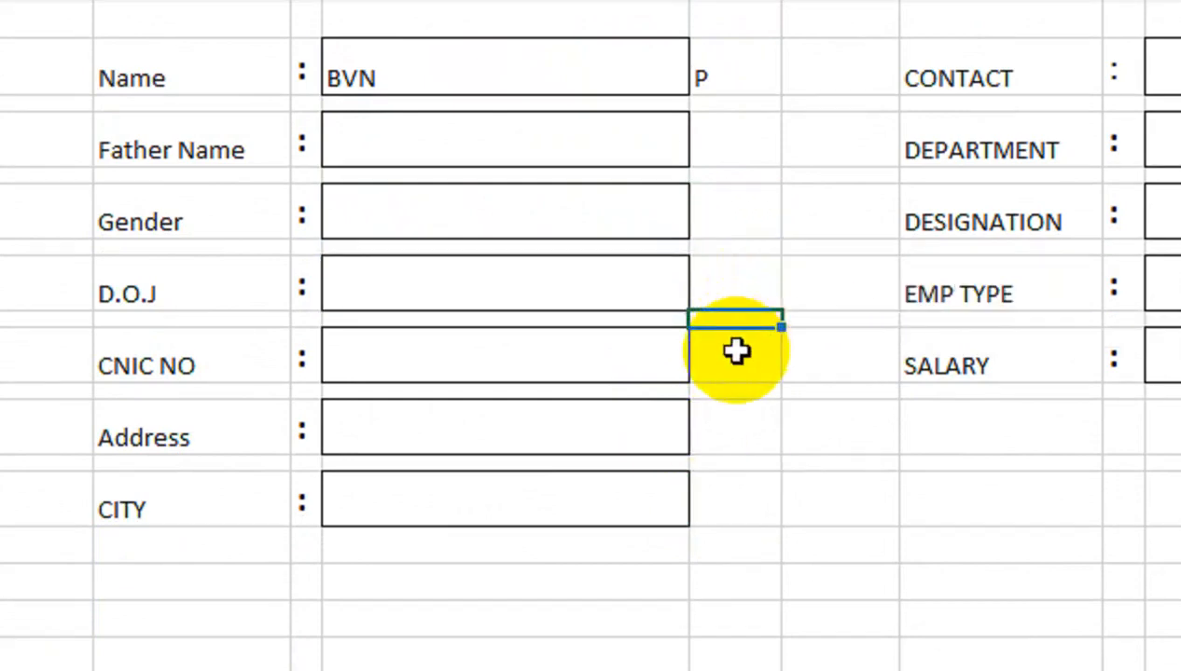
double_click(736, 349)
key("Return")
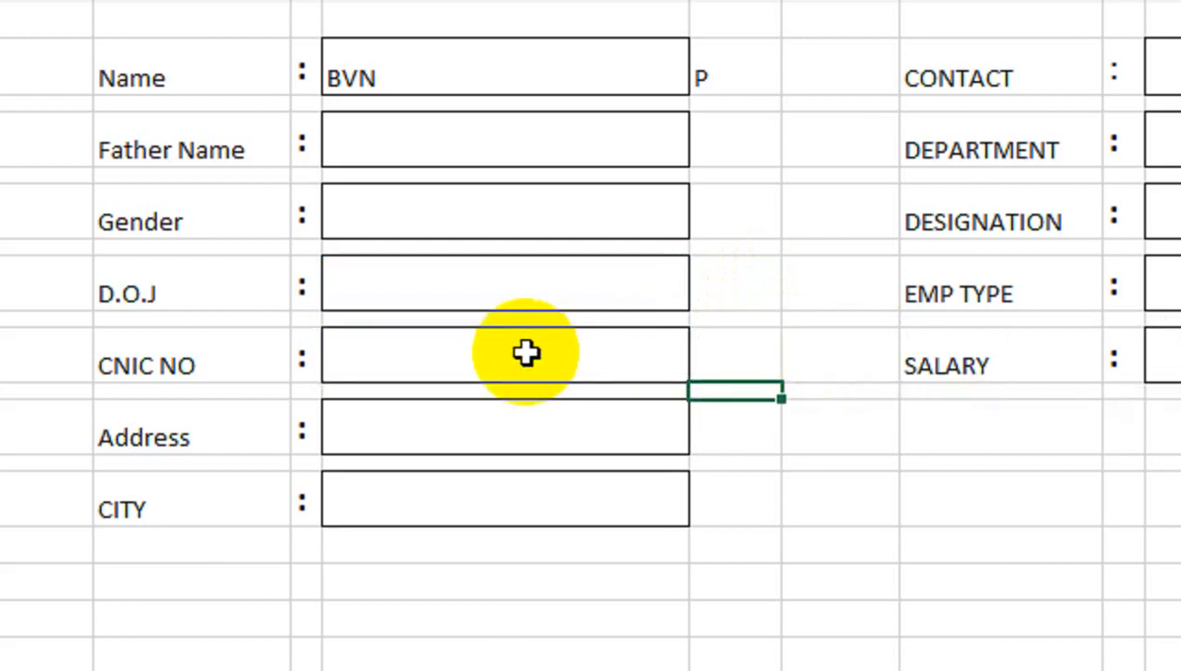
double_click(719, 432)
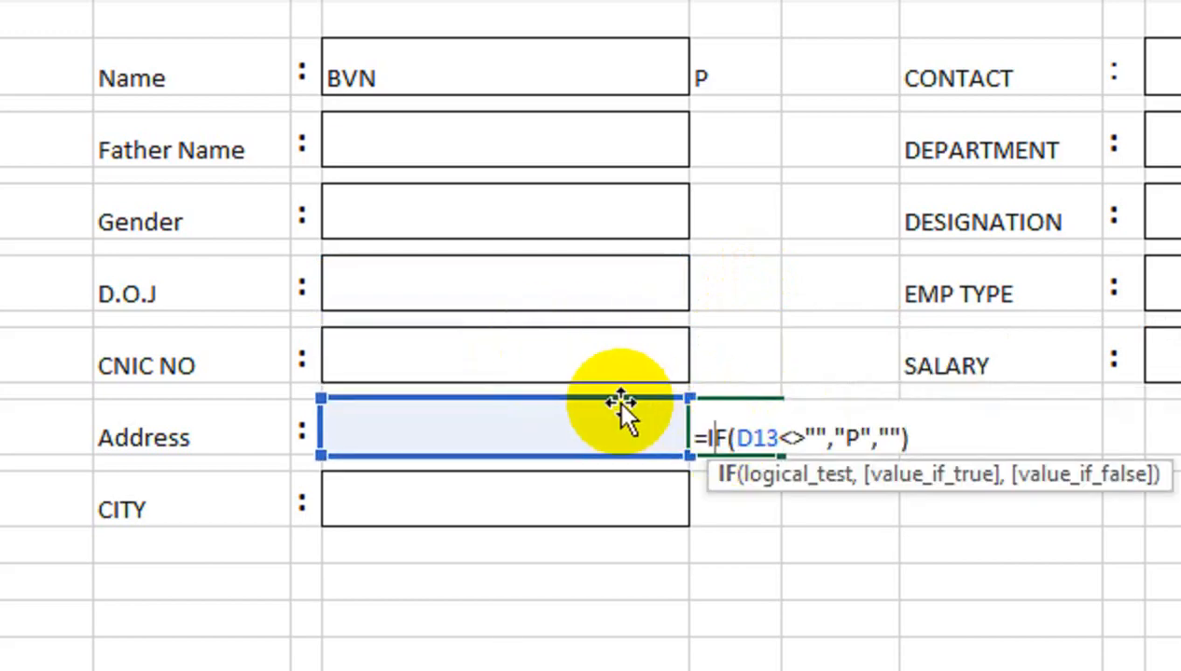
key("Return")
left_click(702, 477)
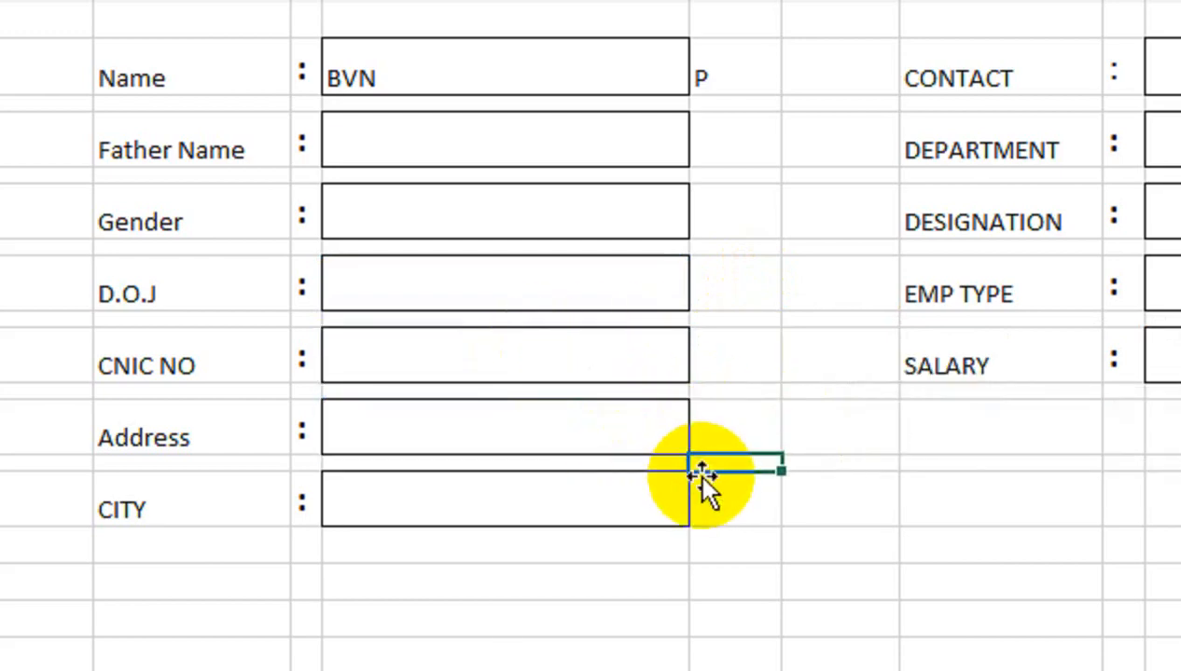
double_click(702, 497)
key("Return")
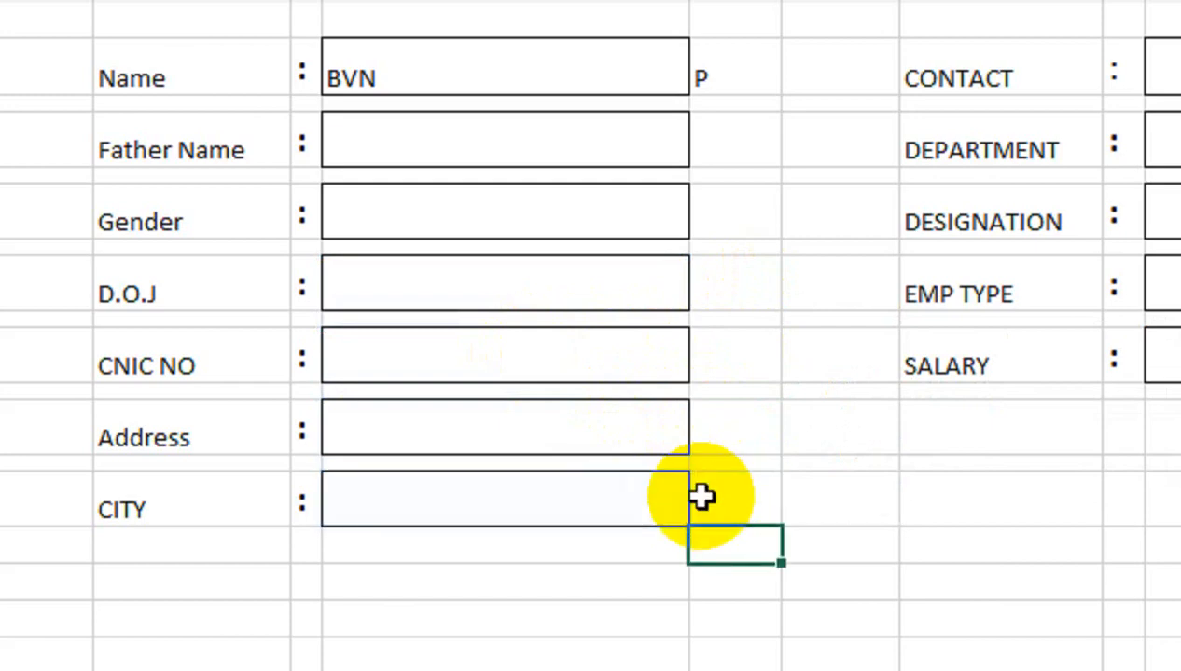
Confirm the CONTACT check formula in column J and copy it
left_click(1180, 76)
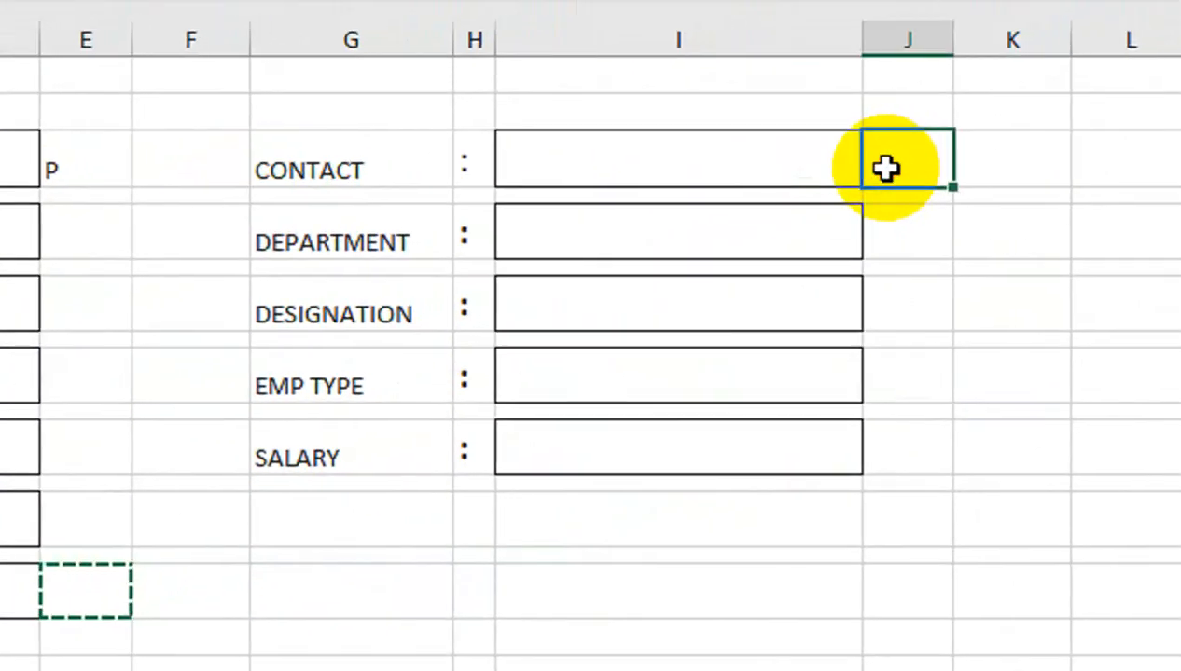
double_click(886, 168)
key("Return")
left_click(881, 240)
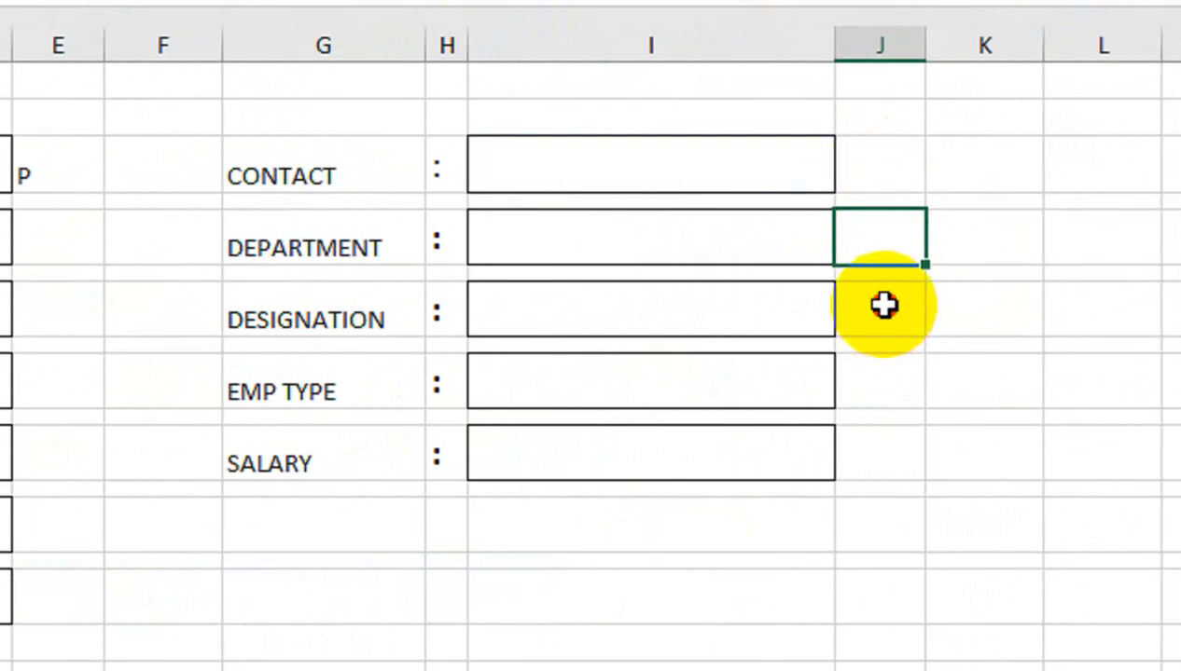
left_click(904, 308, "ctrl")
left_click(904, 383, "ctrl")
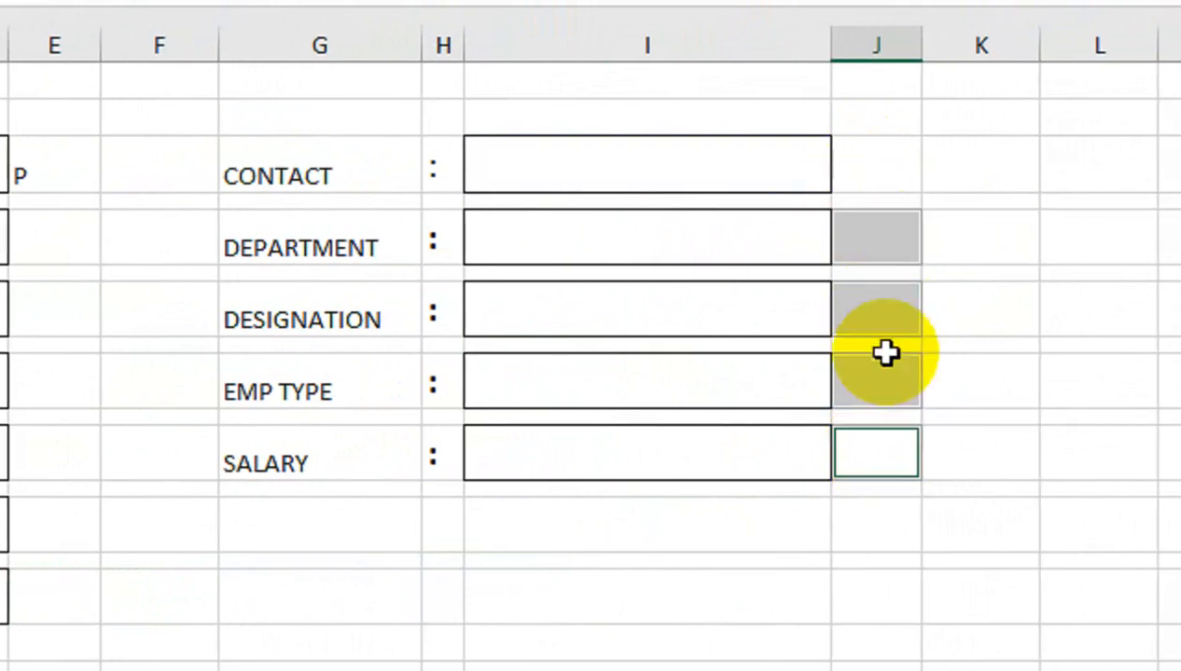
left_click(886, 172)
key("ctrl+c")
Paste the check formula beside DEPARTMENT, DESIGNATION, EMP TYPE and SALARY, verifying DESIGNATION
left_click(856, 245)
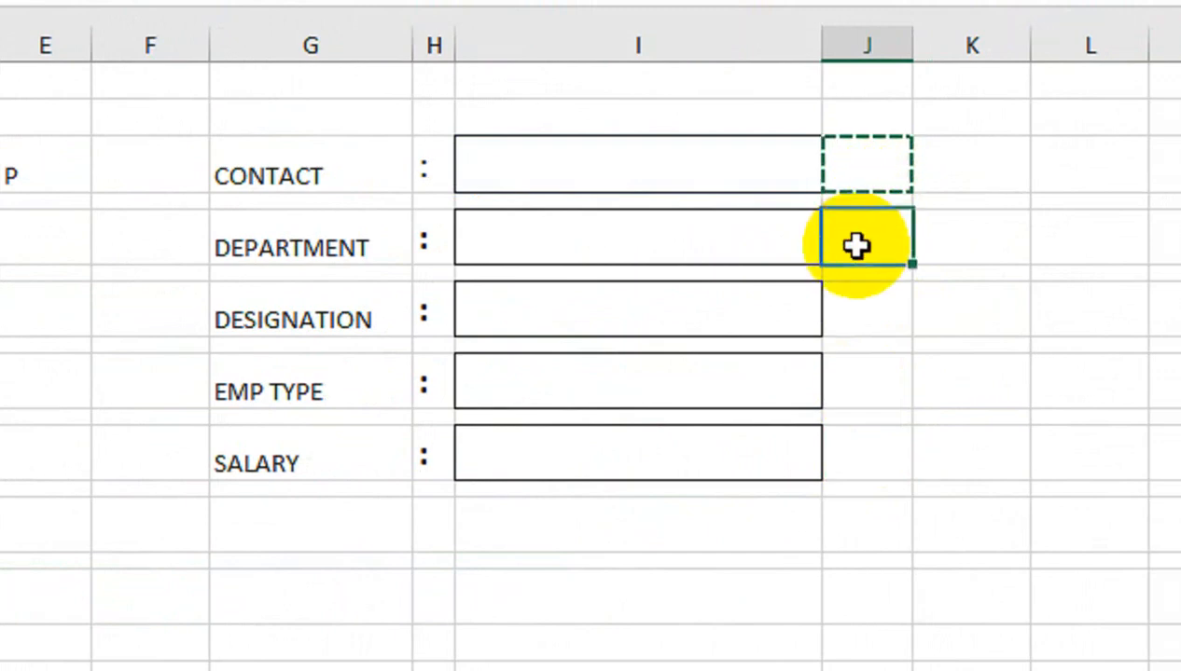
left_click(845, 308, "ctrl")
left_click(856, 396, "ctrl")
left_click(868, 451, "ctrl")
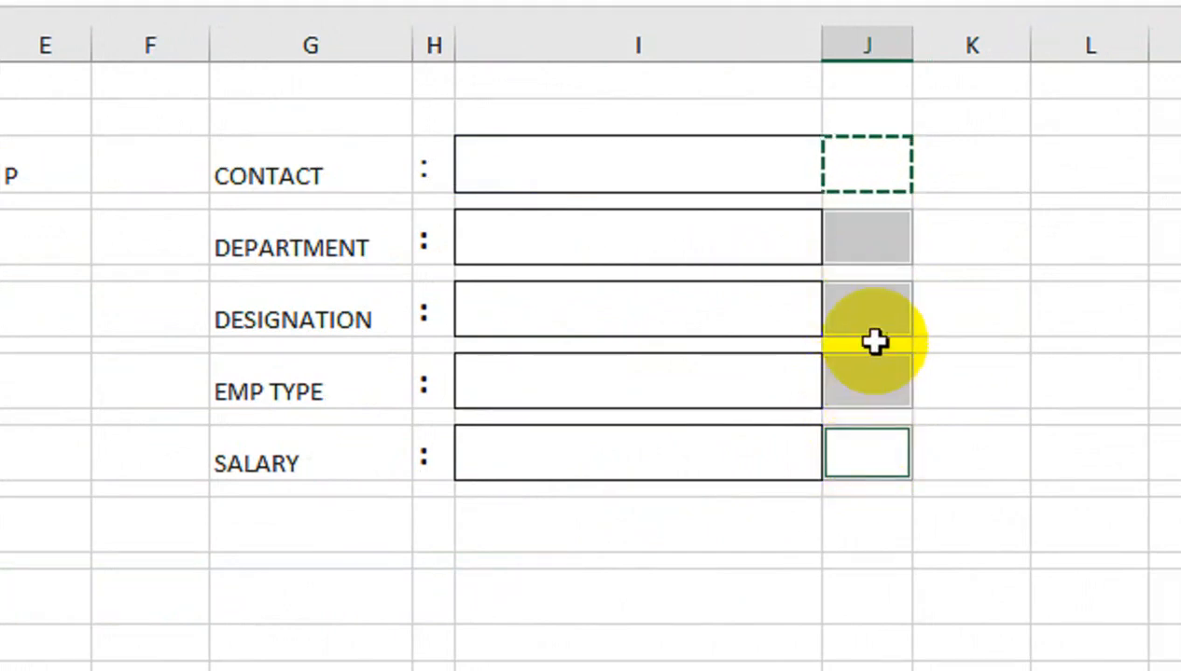
left_click(867, 313)
double_click(867, 314)
key("Escape")
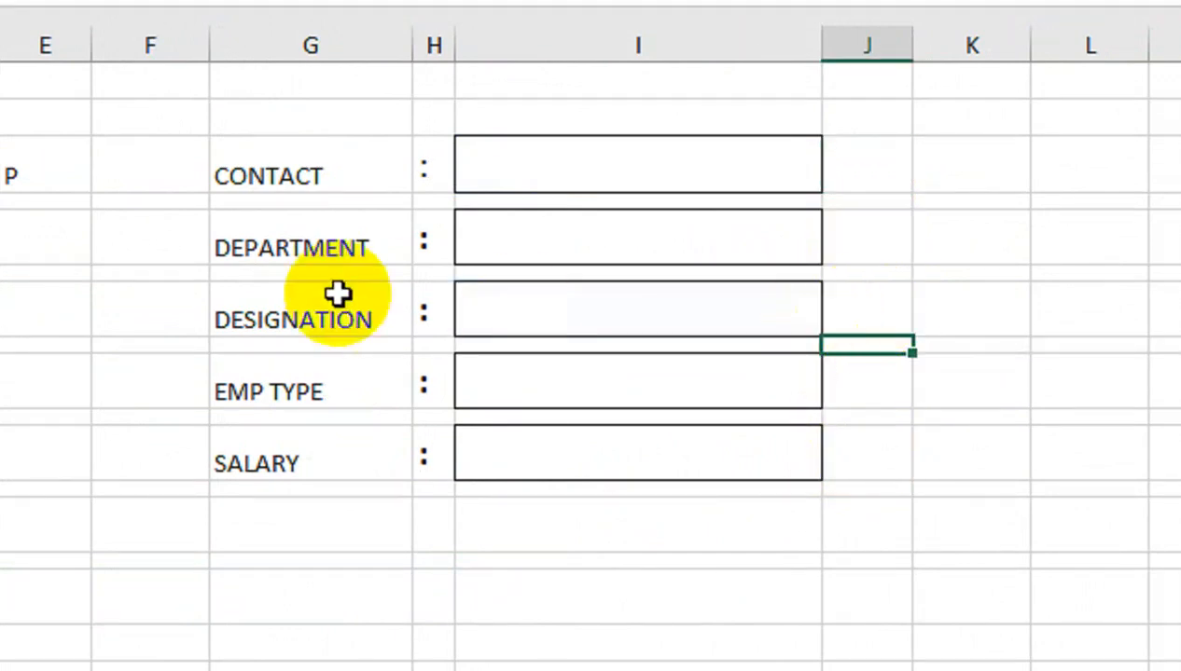
Clear the test name from the Name box and select every check cell in columns E and J
left_click(294, 185)
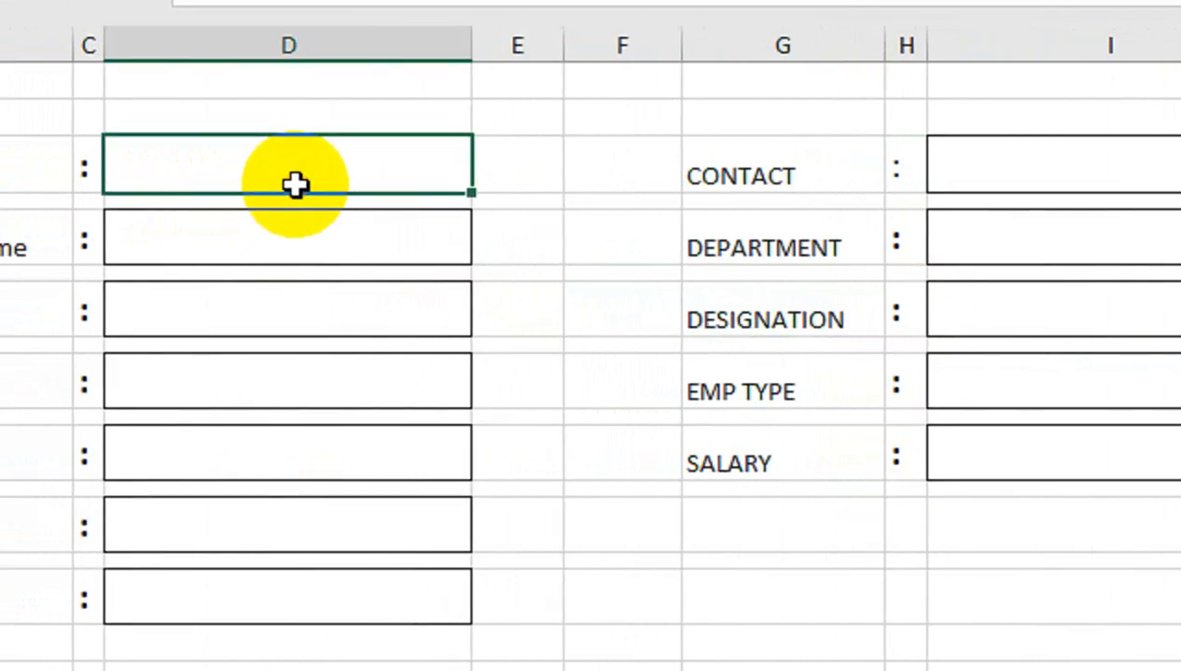
left_click(529, 164)
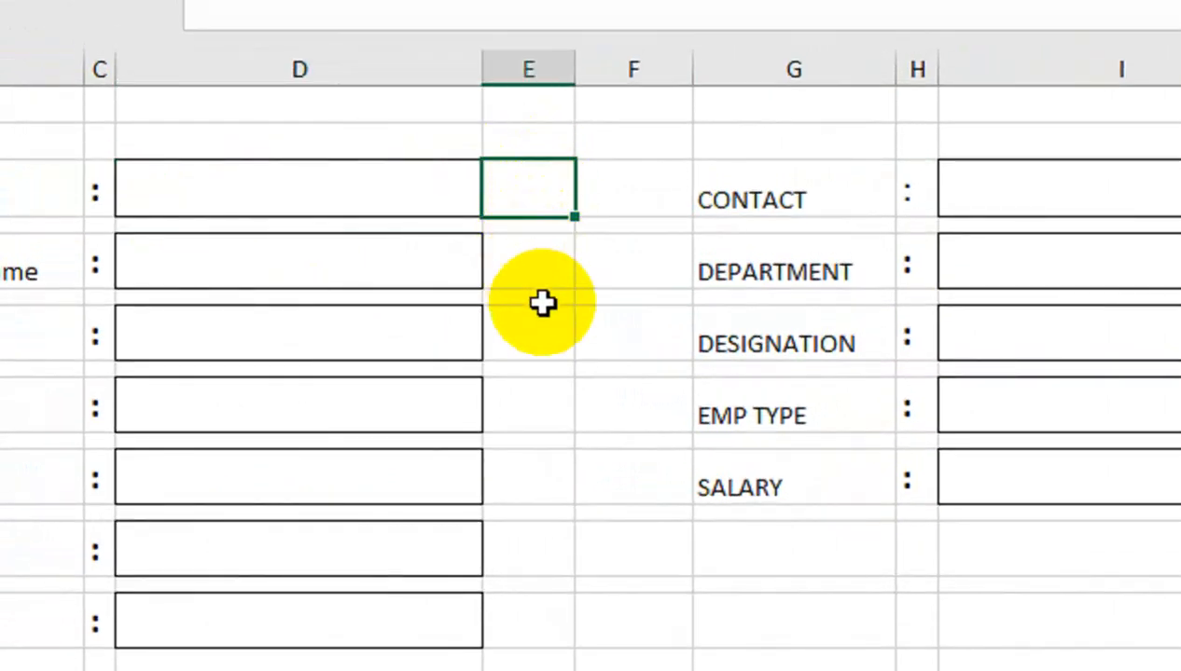
left_click(554, 262, "ctrl")
left_click(541, 345, "ctrl")
left_click(537, 410, "ctrl")
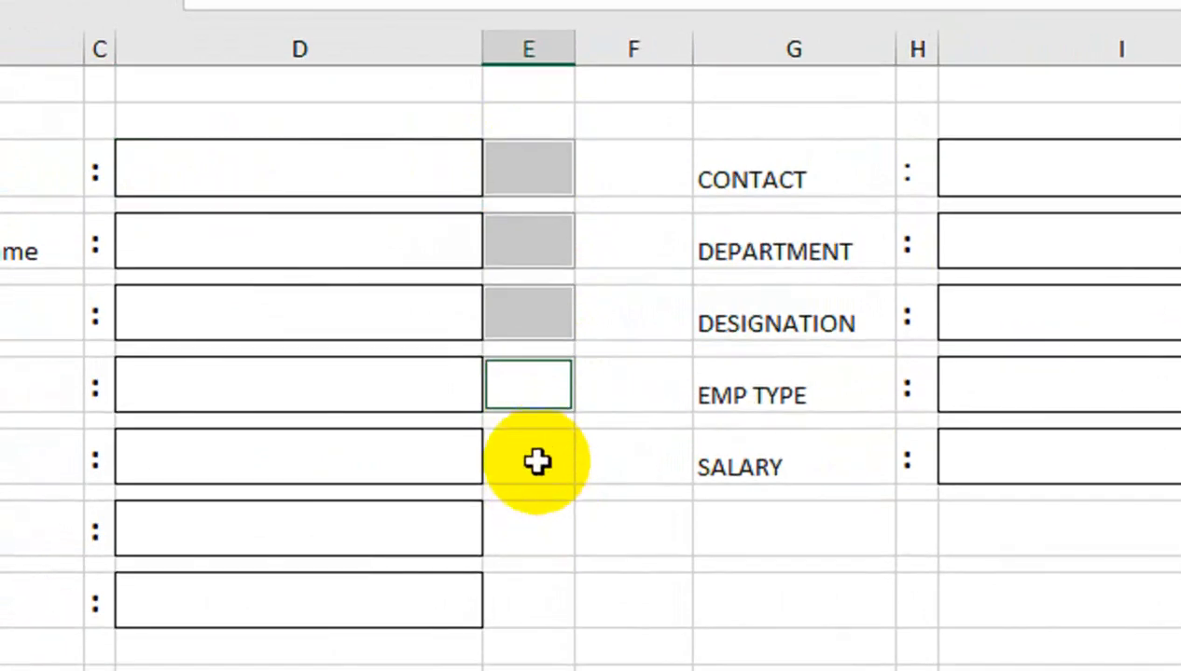
left_click(537, 480, "ctrl")
left_click(529, 478, "ctrl")
left_click(530, 543, "ctrl")
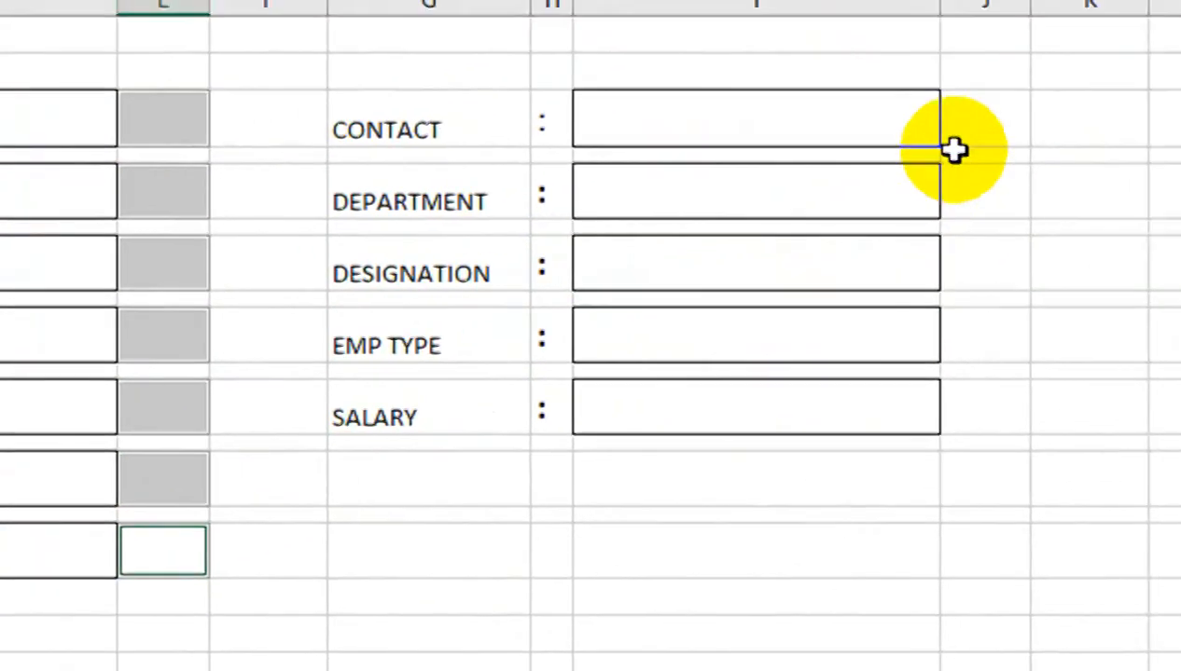
left_click(961, 126, "ctrl")
left_click(889, 245, "ctrl")
left_click(863, 308, "ctrl")
left_click(871, 373, "ctrl")
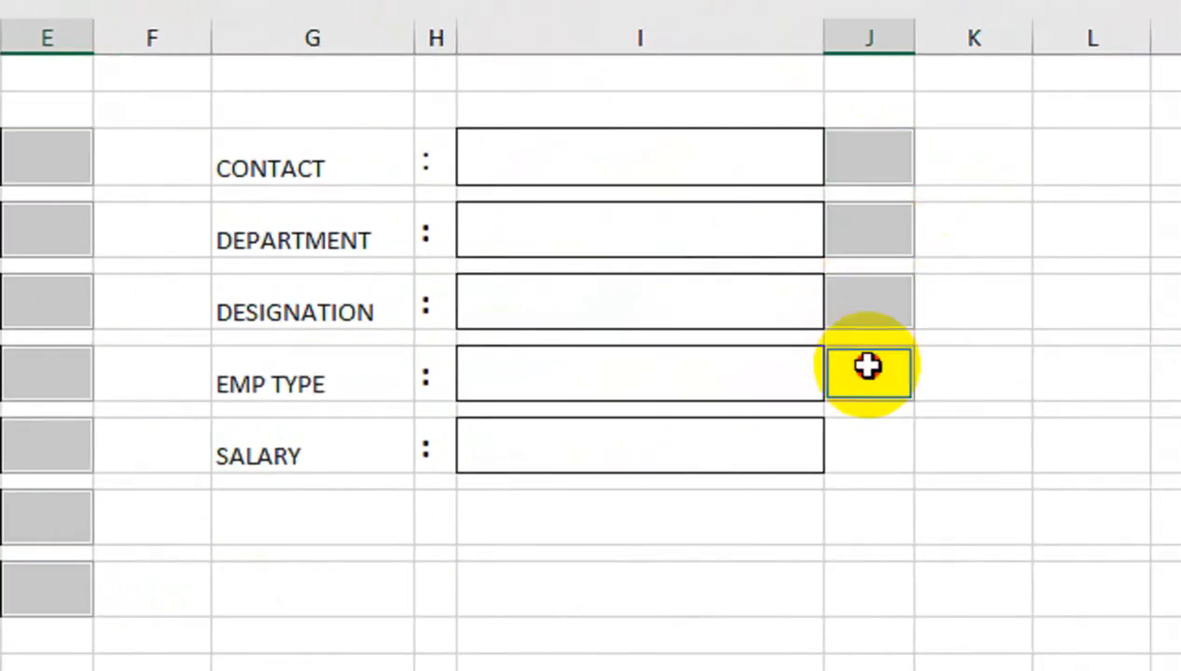
left_click(860, 452, "ctrl")
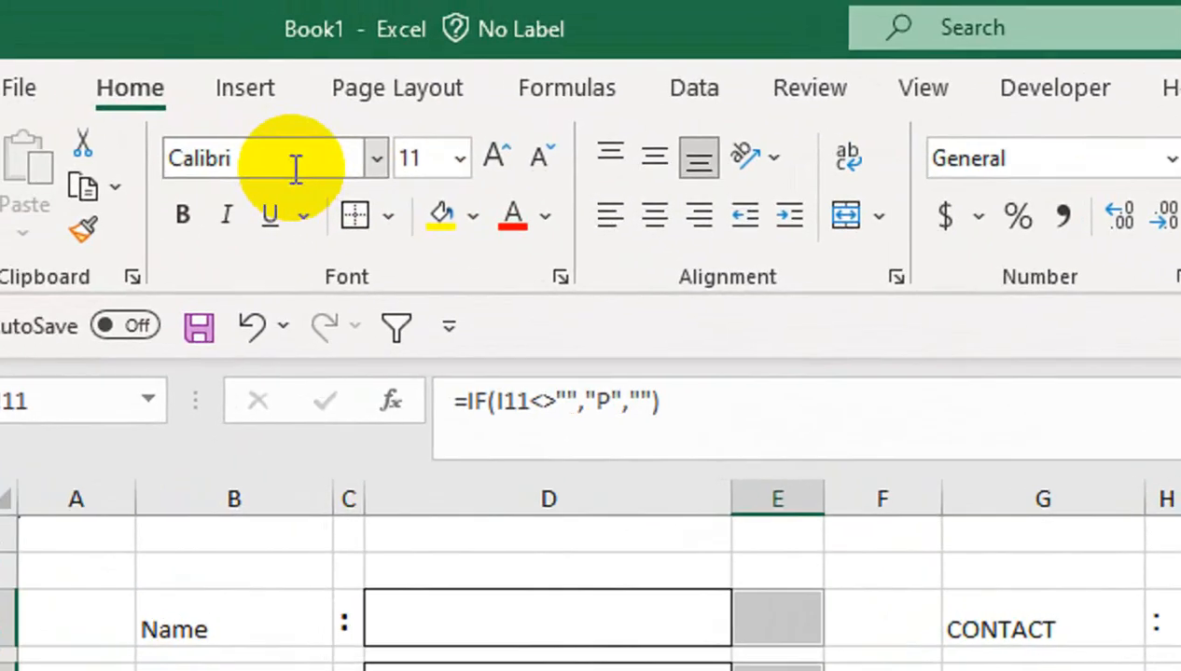
Format the check cells as Wingdings 2, size 14, bold, and vertically centred
left_click(297, 168)
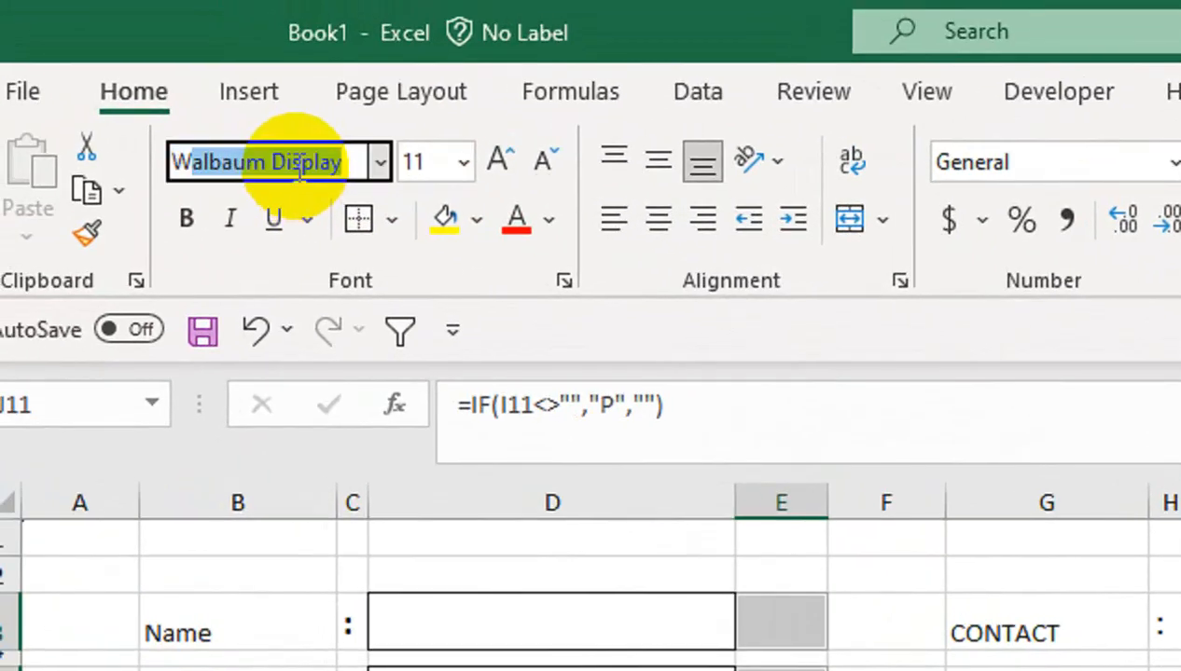
left_click(378, 159)
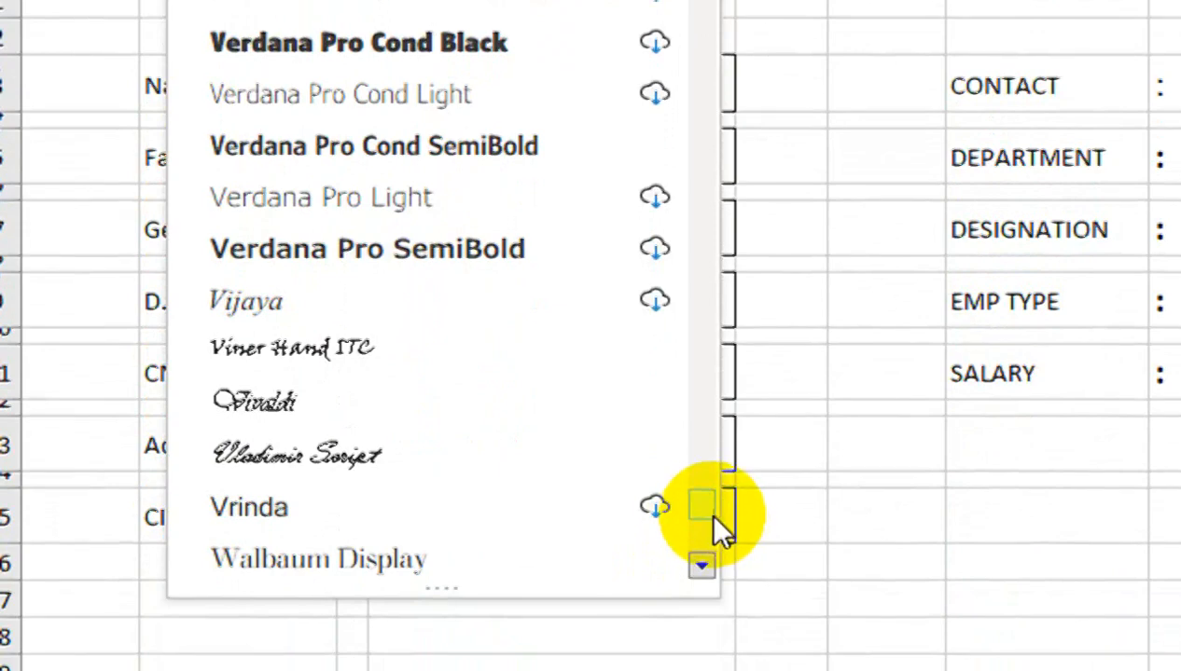
left_click(701, 501)
left_click(702, 502)
left_click(701, 502)
left_click(702, 502)
left_click(701, 503)
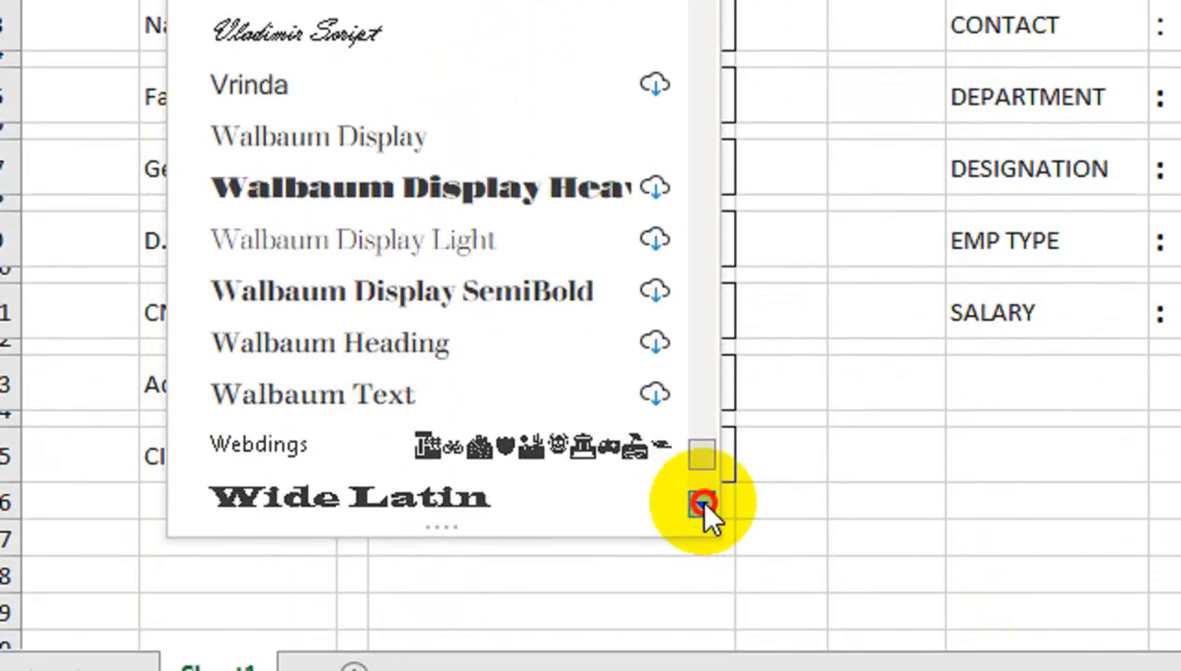
left_click(702, 503)
left_click(701, 504)
left_click(702, 504)
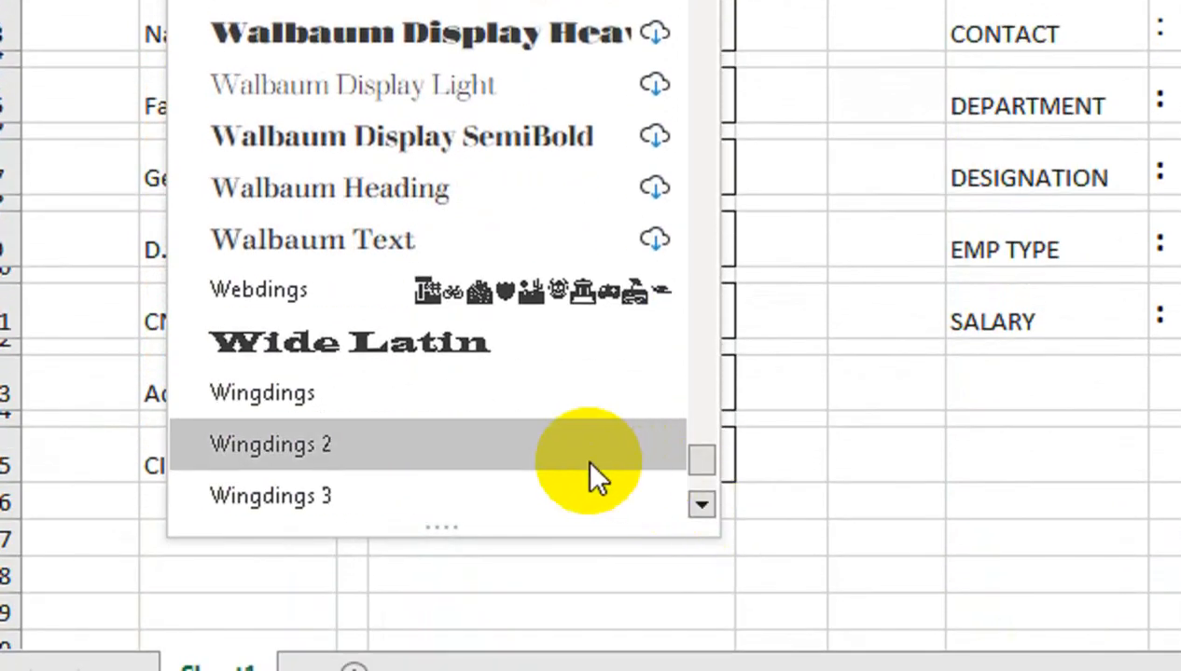
left_click(585, 452)
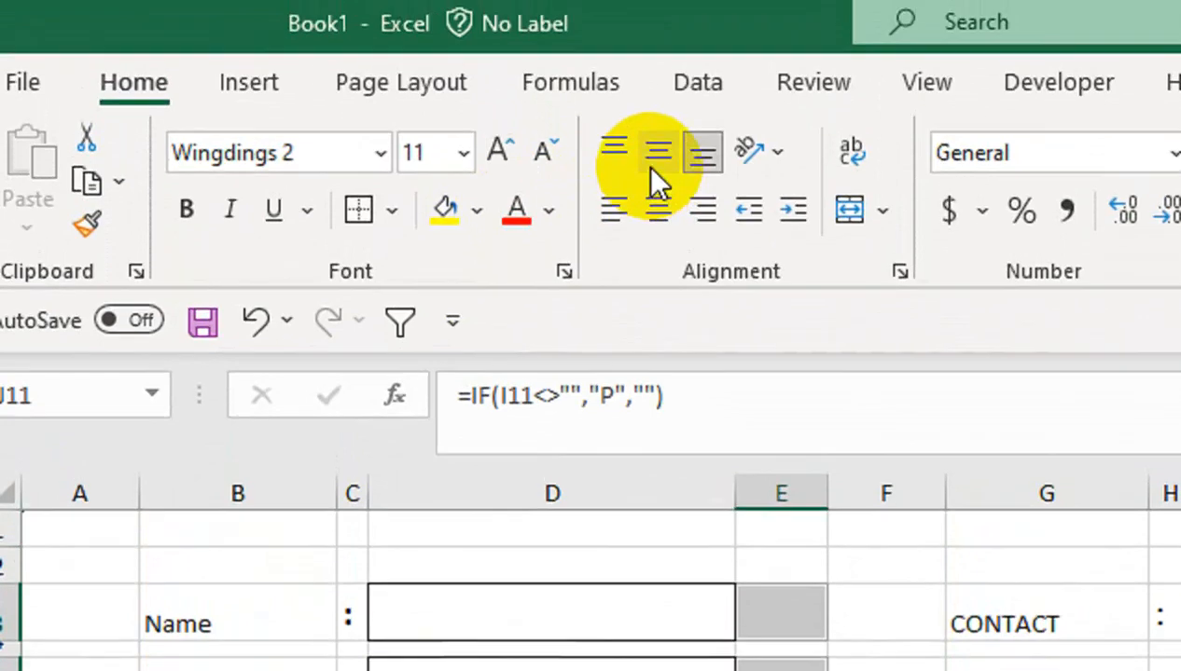
left_click(655, 74)
left_click(500, 73)
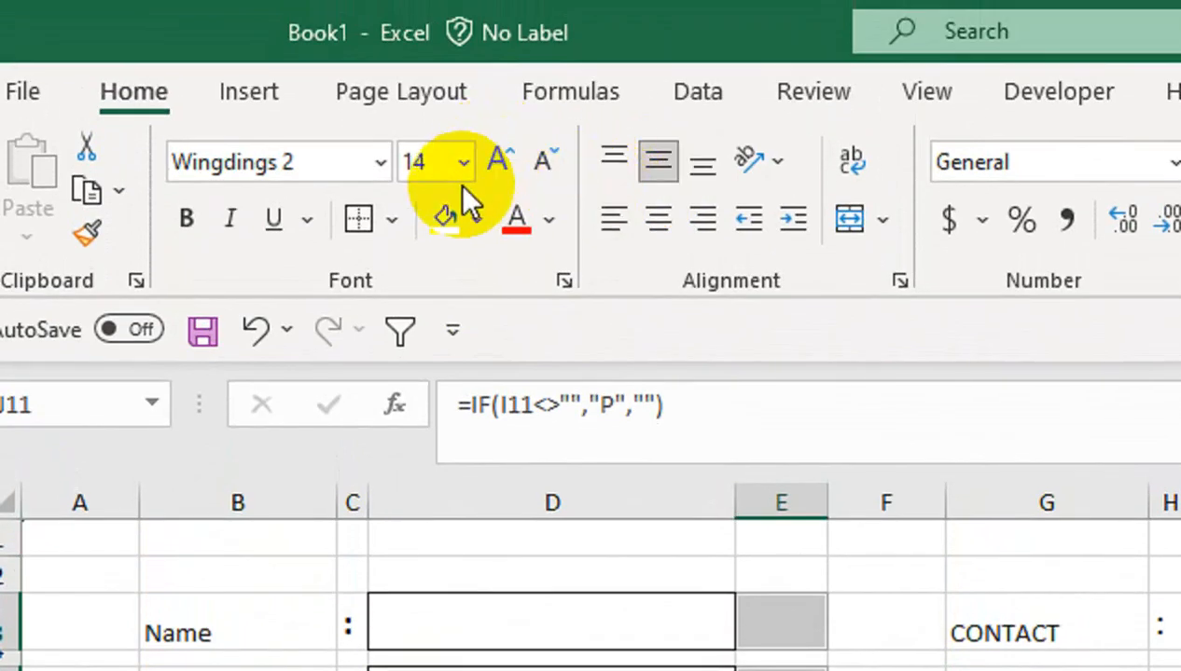
left_click(196, 224)
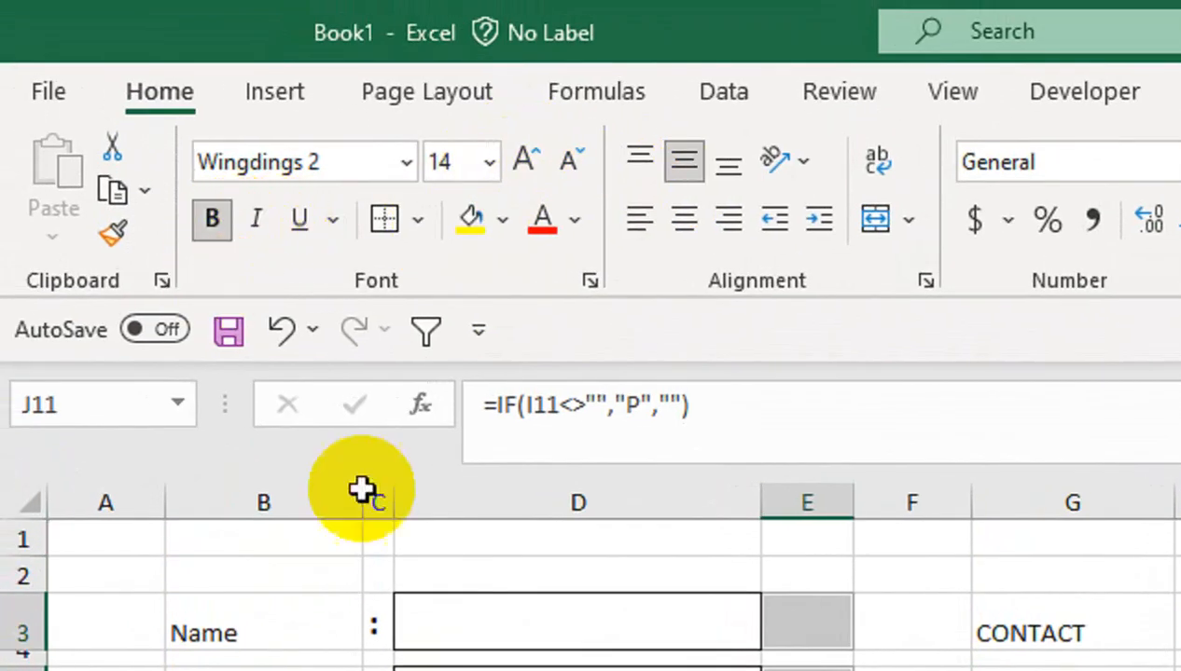
Enter VCB in the Name box to test the tick, then inspect its formula
left_click(593, 641)
type("VCB")
left_click(585, 504)
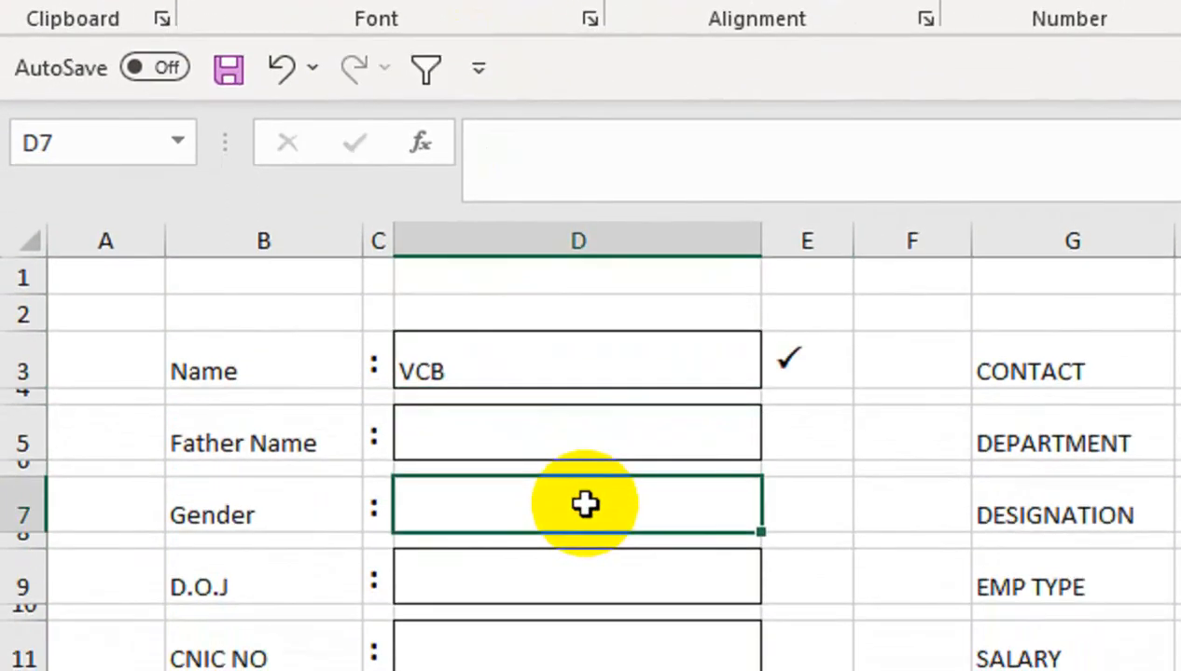
left_click(844, 362)
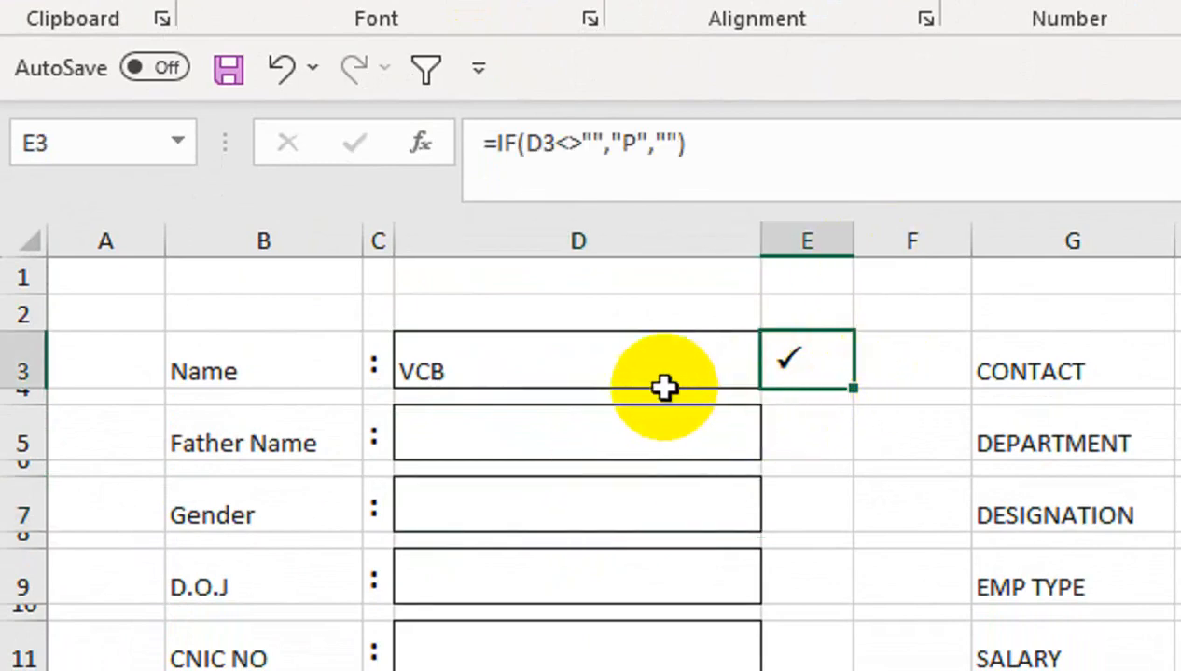
left_click(830, 371)
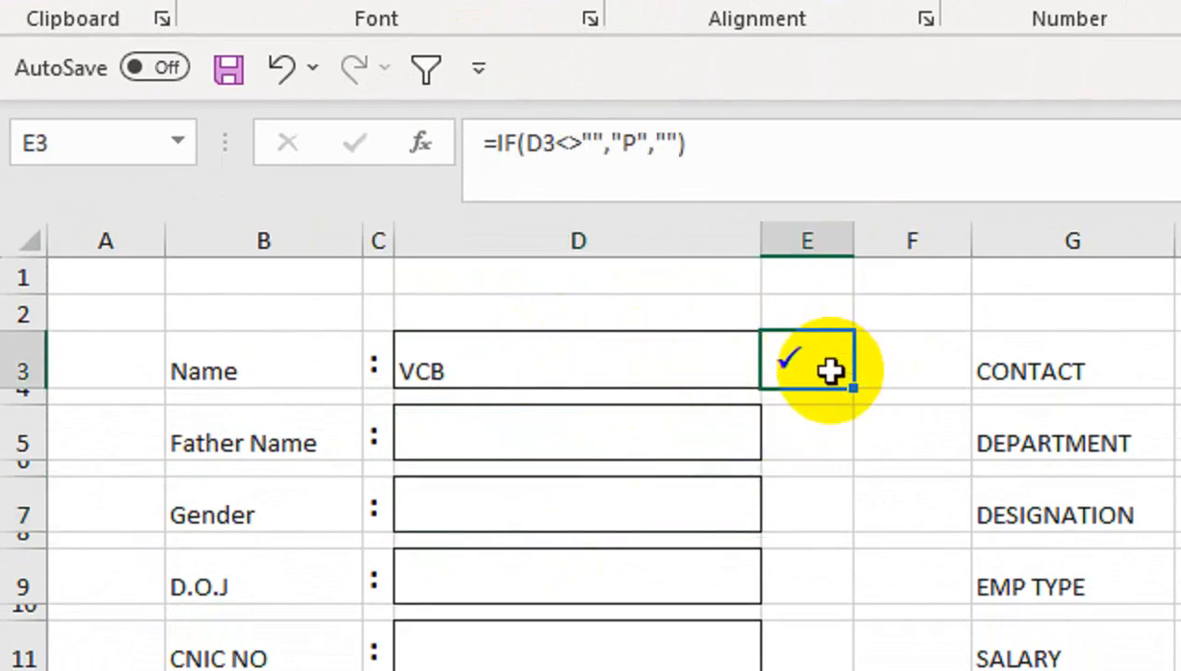
left_click(715, 371)
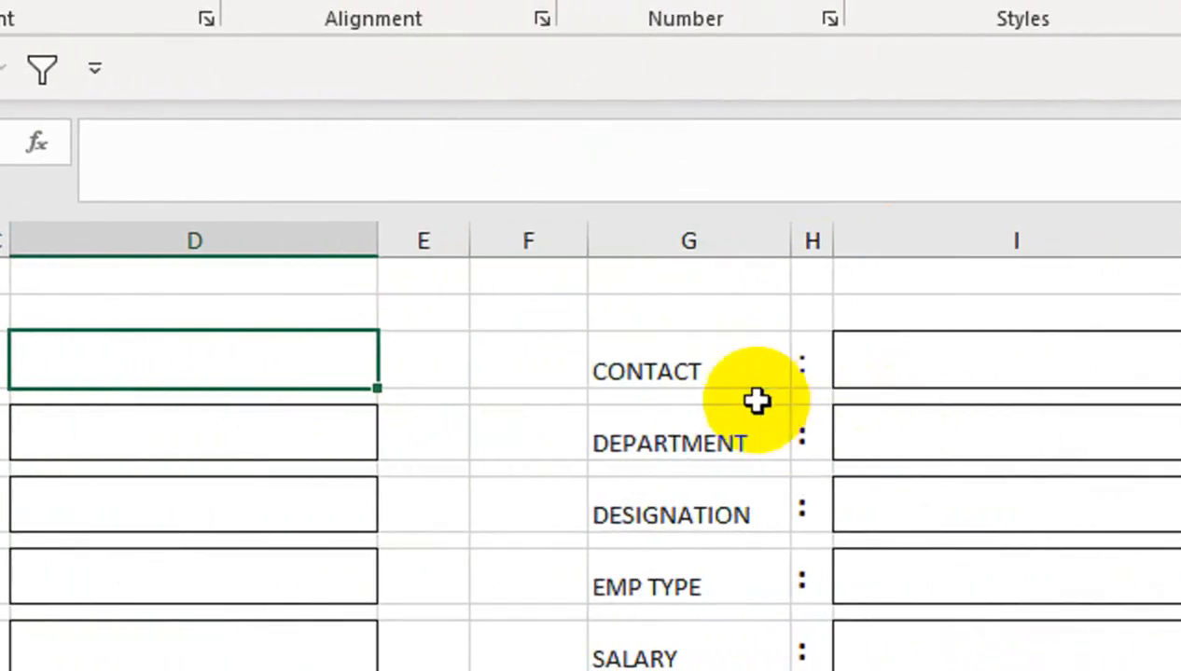
Fill all the form's input boxes with light grey
left_click(178, 424)
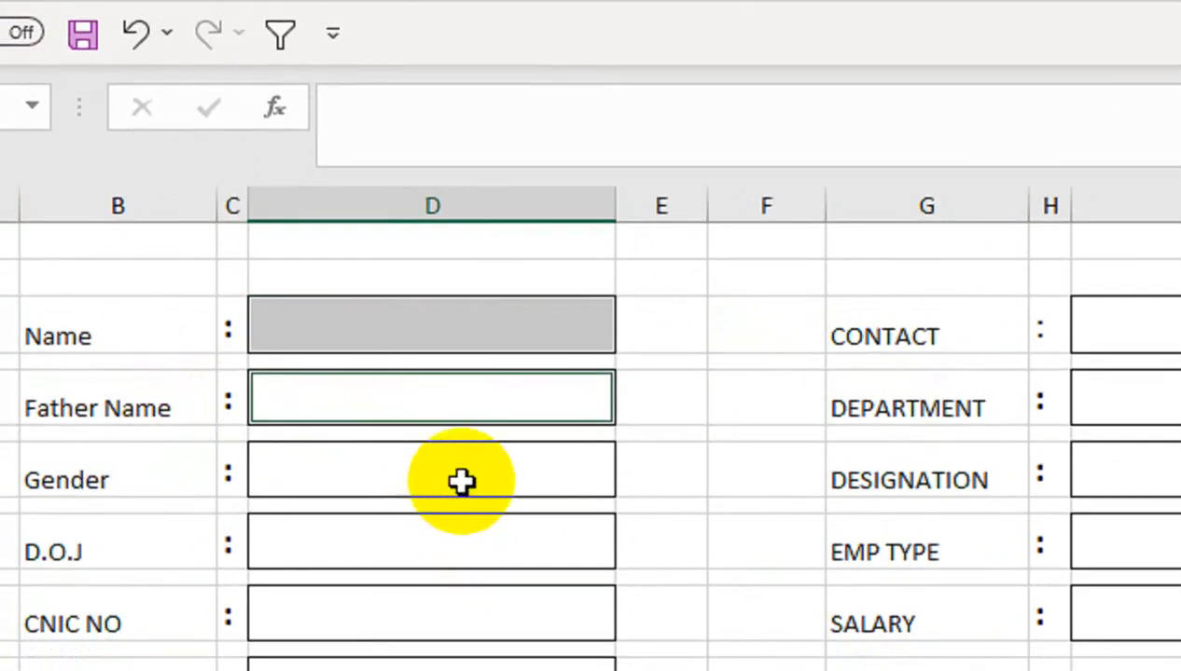
left_click(462, 481, "ctrl")
left_click(461, 541, "ctrl")
left_click(461, 613, "ctrl")
left_click(498, 630, "ctrl")
left_click(501, 571, "ctrl")
left_click(1153, 354, "ctrl")
left_click(1168, 282, "ctrl")
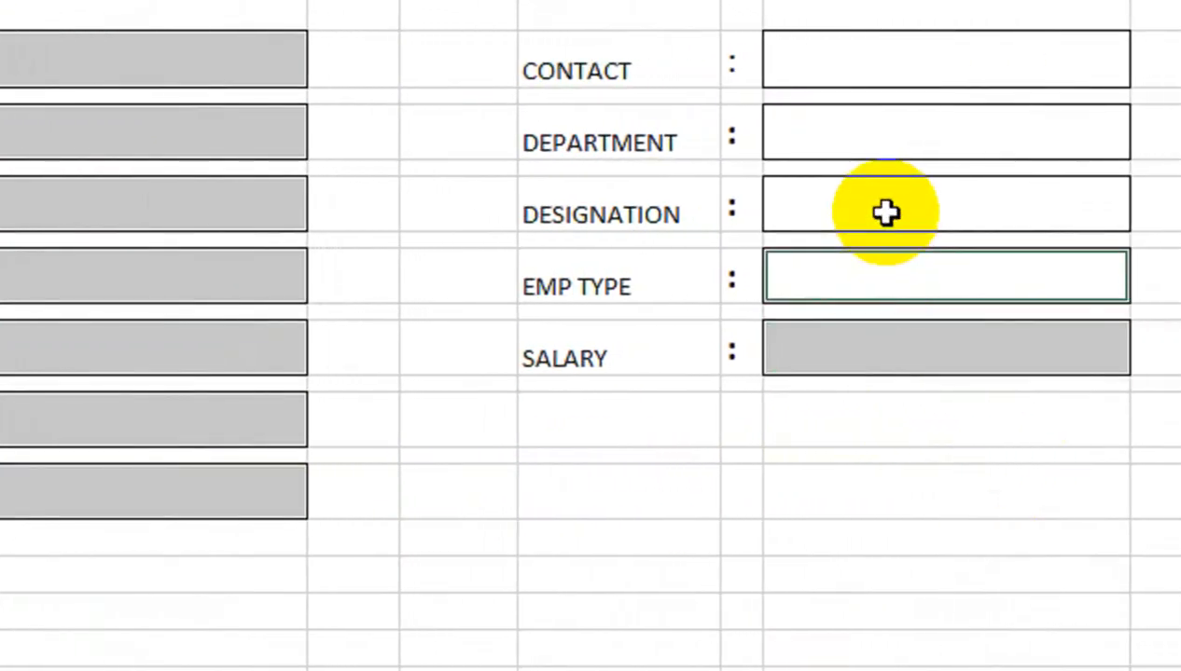
left_click(1166, 210, "ctrl")
left_click(885, 159, "ctrl")
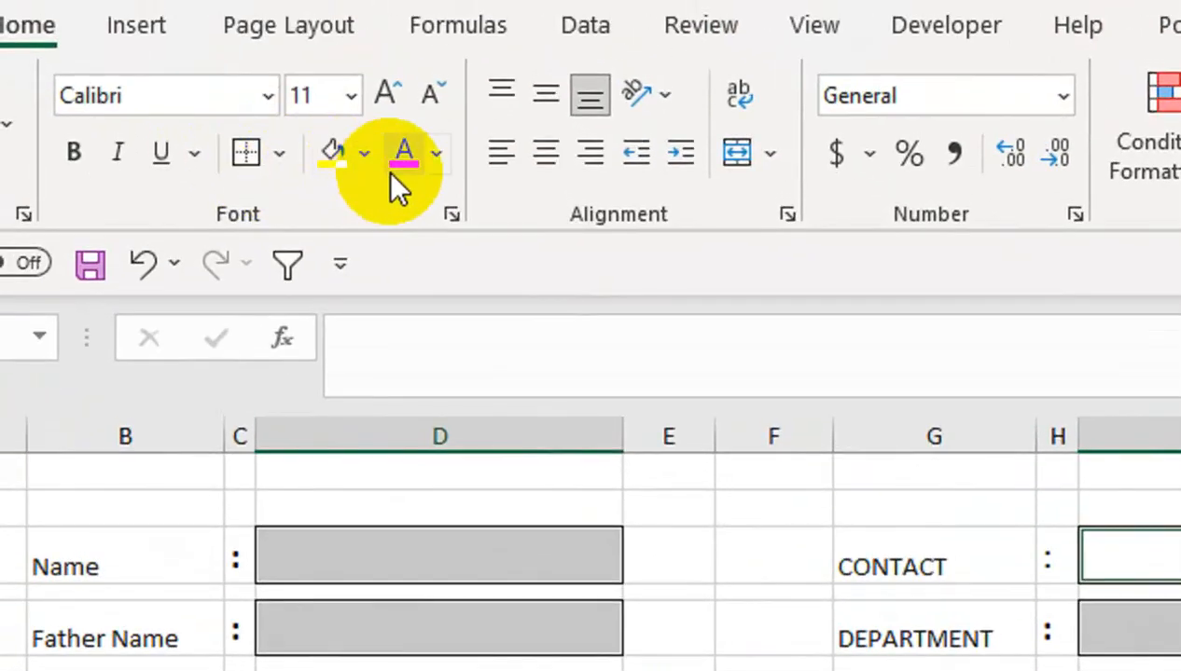
left_click(364, 168)
left_click(523, 309)
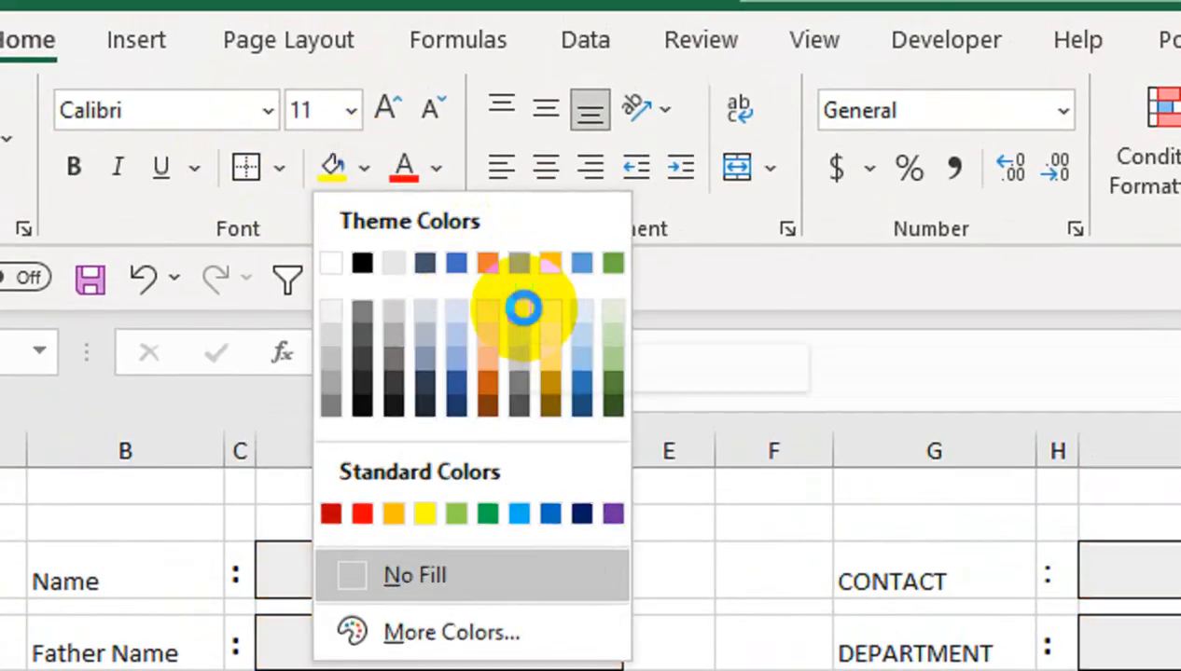
Set the Gender box to No Fill, change its borders, and open Customize the Ribbon
left_click(599, 537)
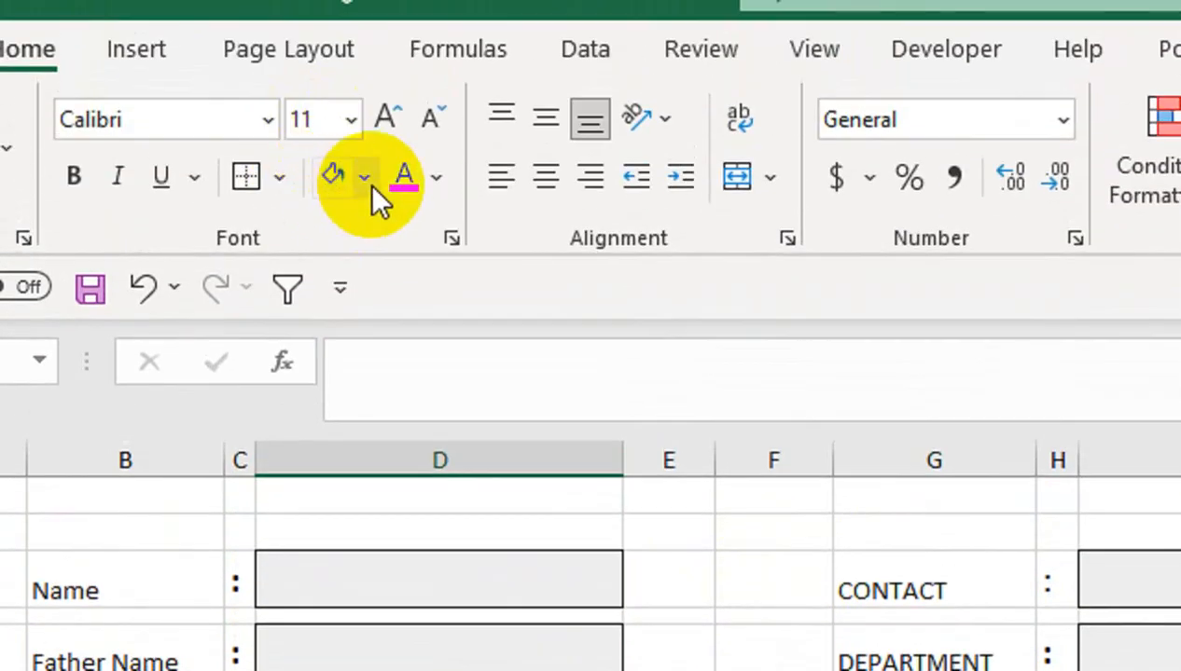
left_click(364, 178)
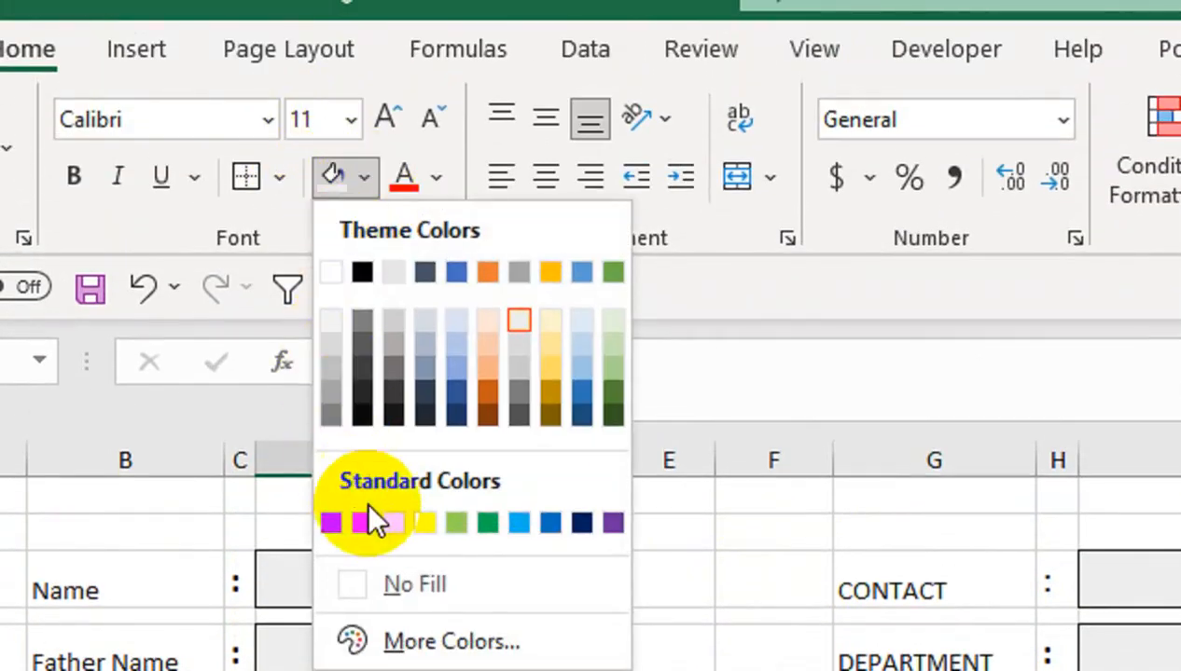
left_click(387, 586)
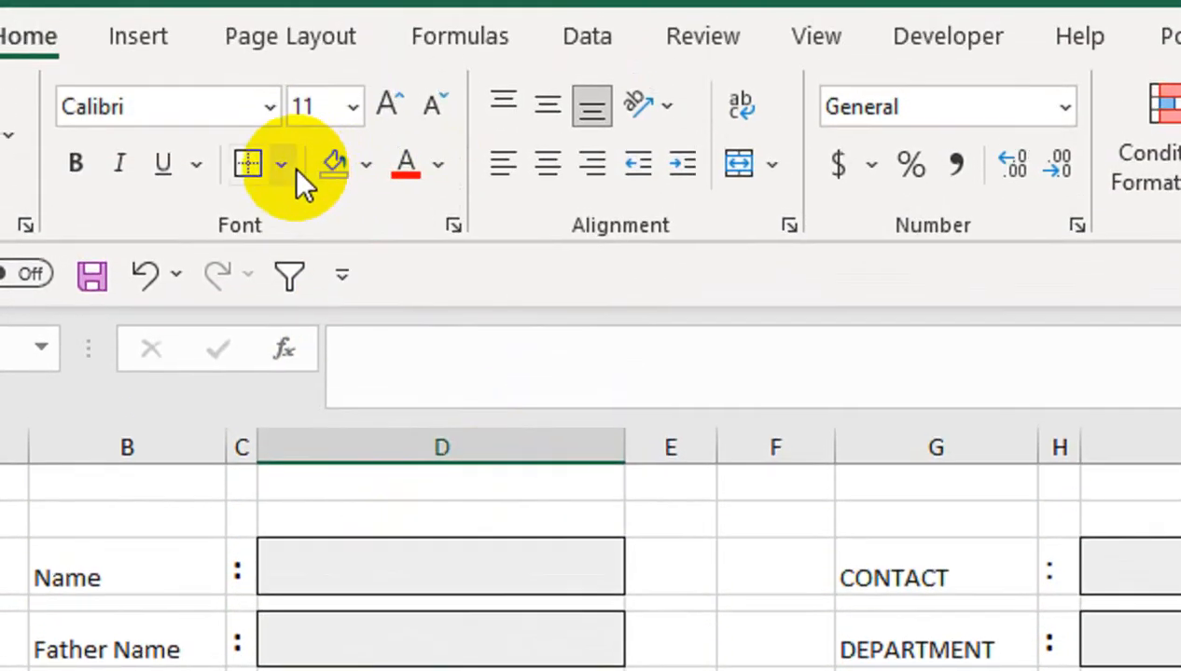
left_click(279, 135)
left_click(410, 499)
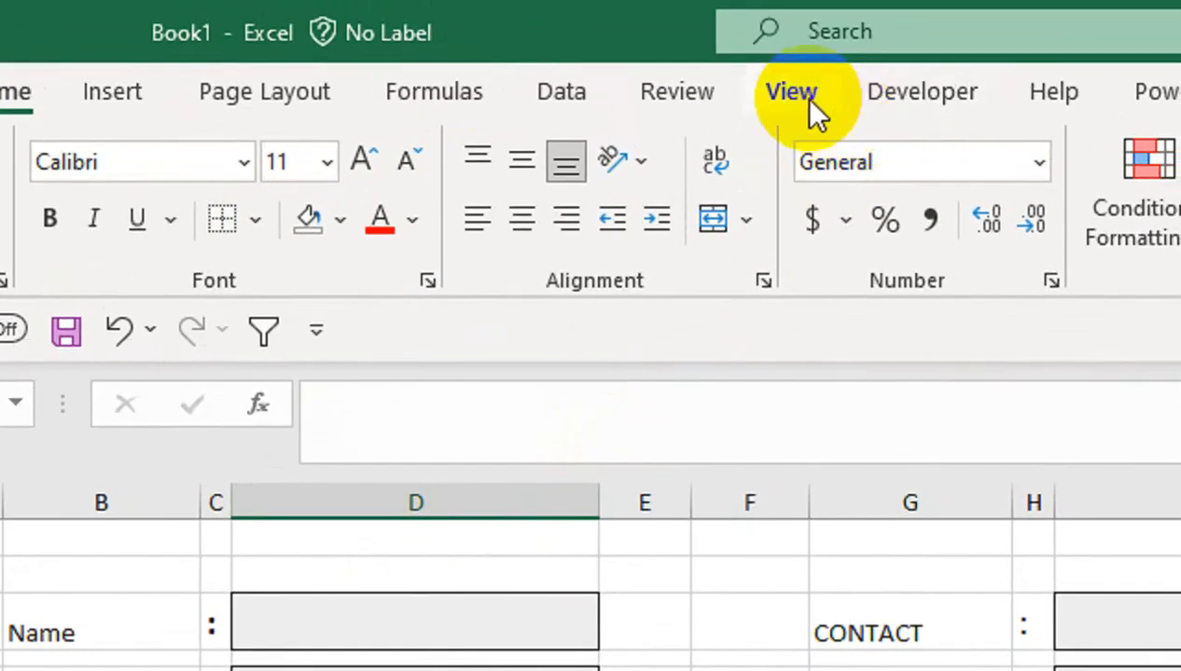
right_click(800, 97)
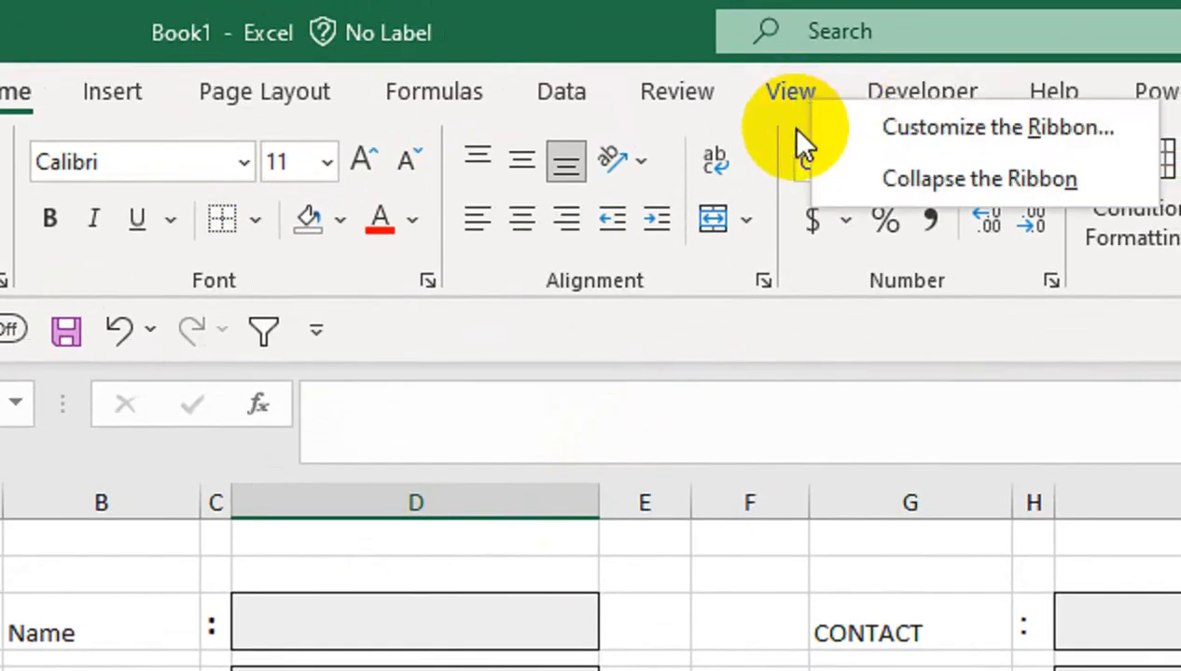
left_click(853, 182)
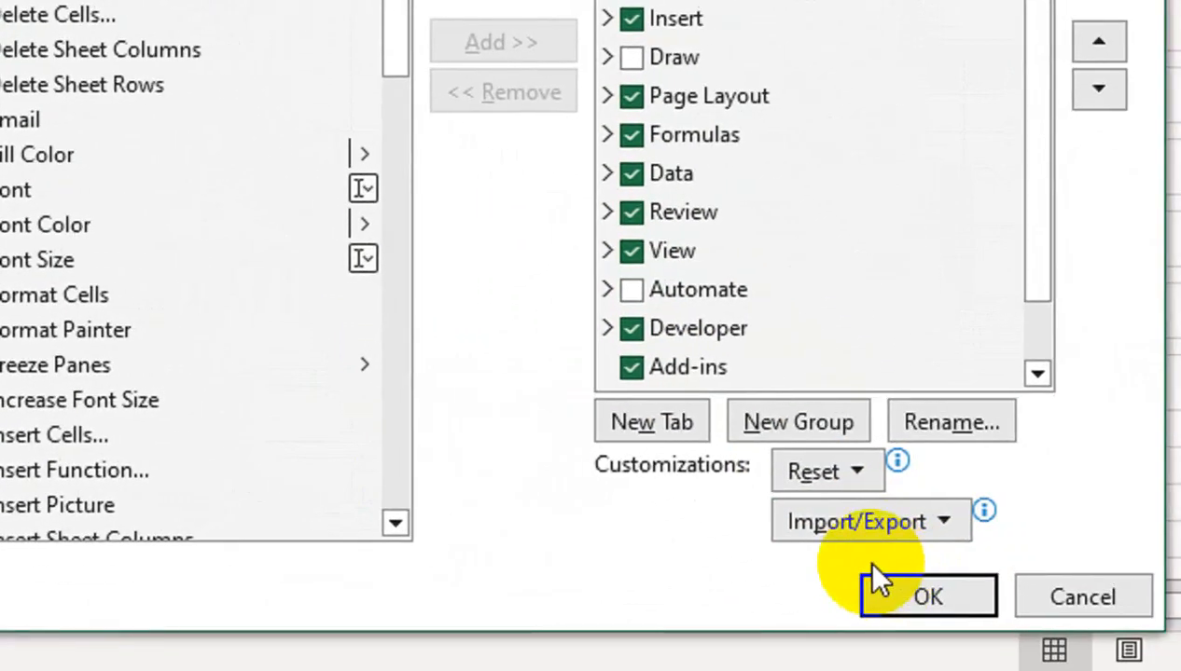
Enable the Developer tab and draw a Form Control option button in the Gender row
left_click(877, 585)
left_click(672, 98)
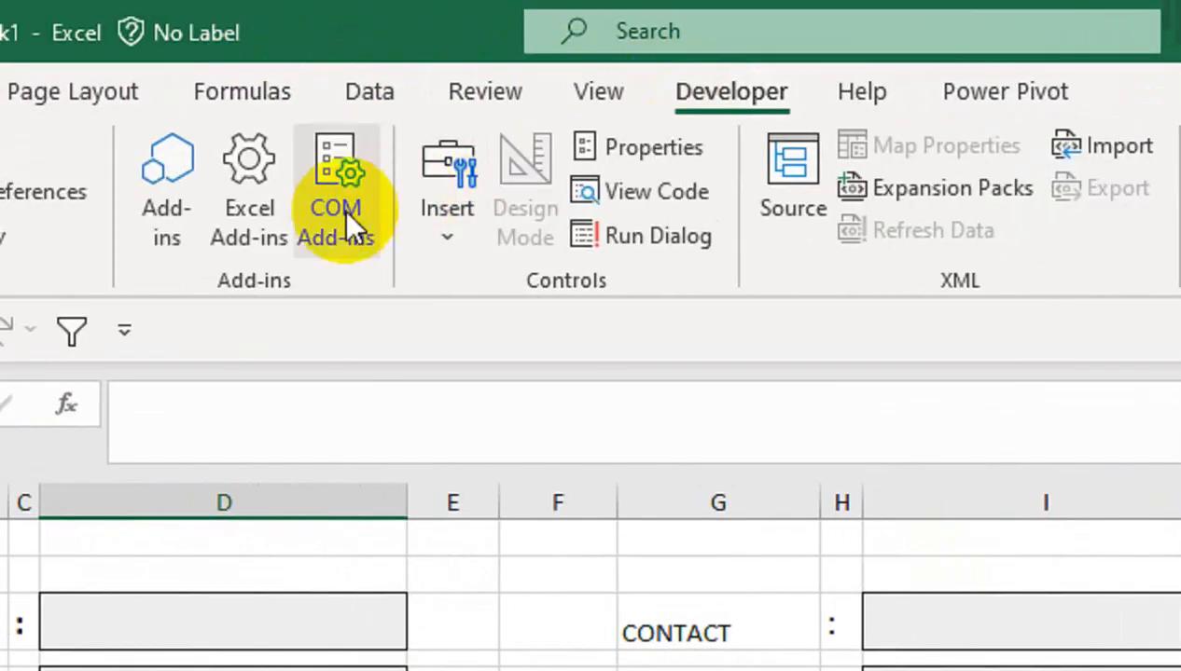
left_click(415, 244)
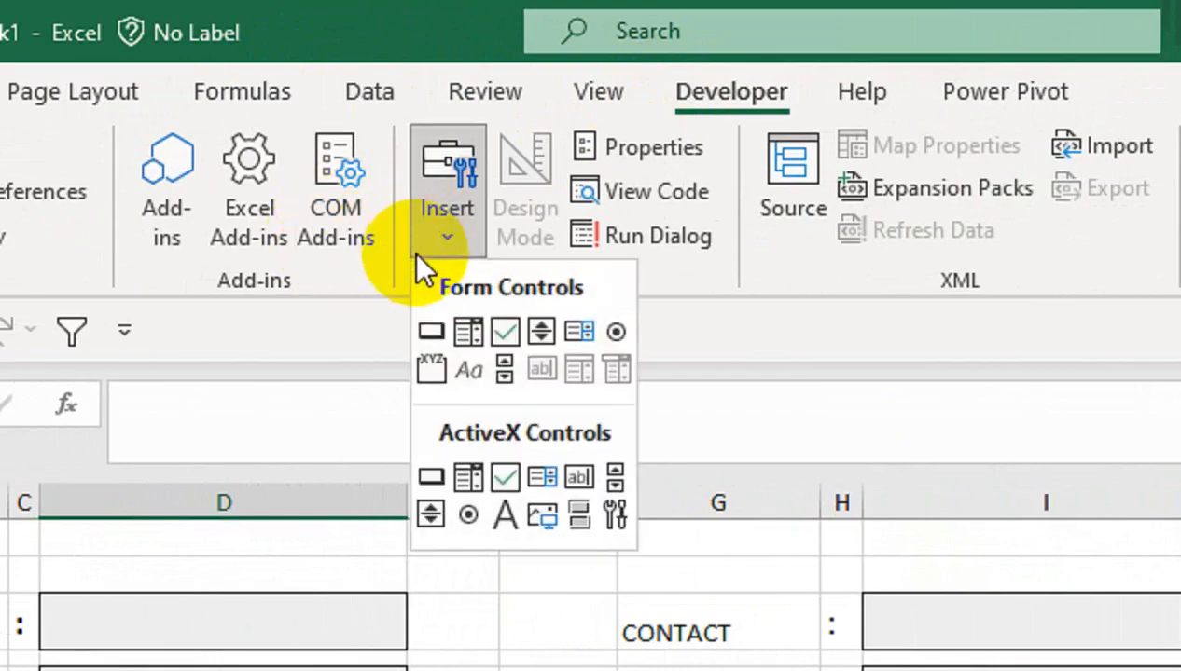
left_click(627, 334)
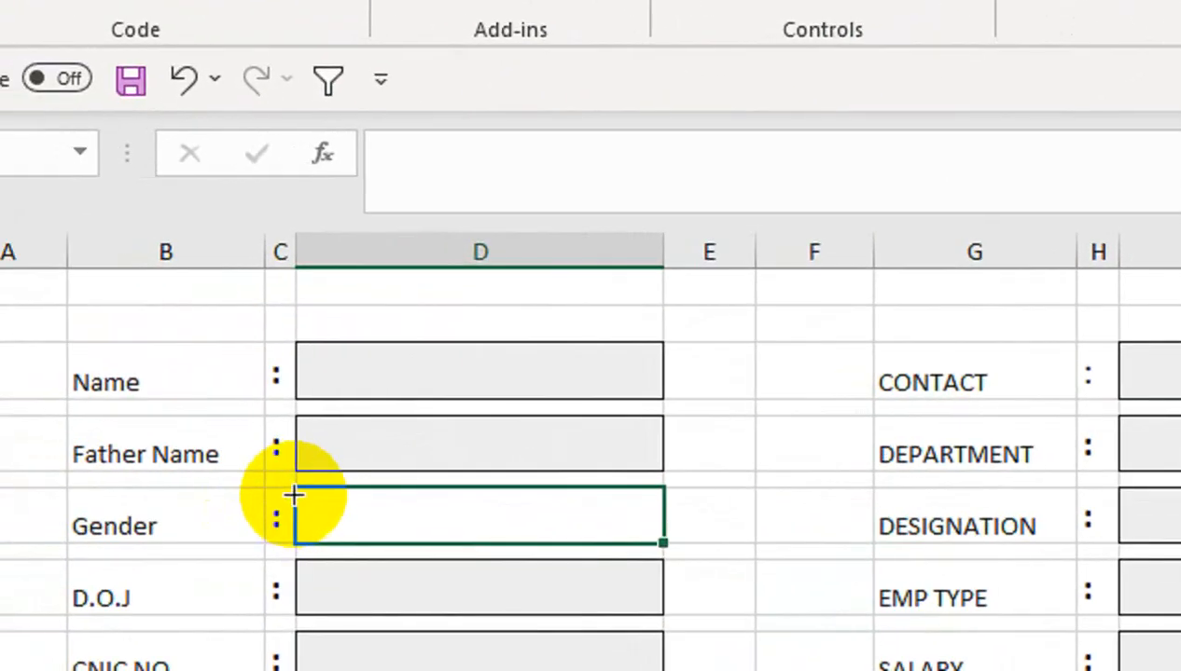
left_click_drag(297, 486, 432, 546)
left_click_drag(439, 497, 439, 497)
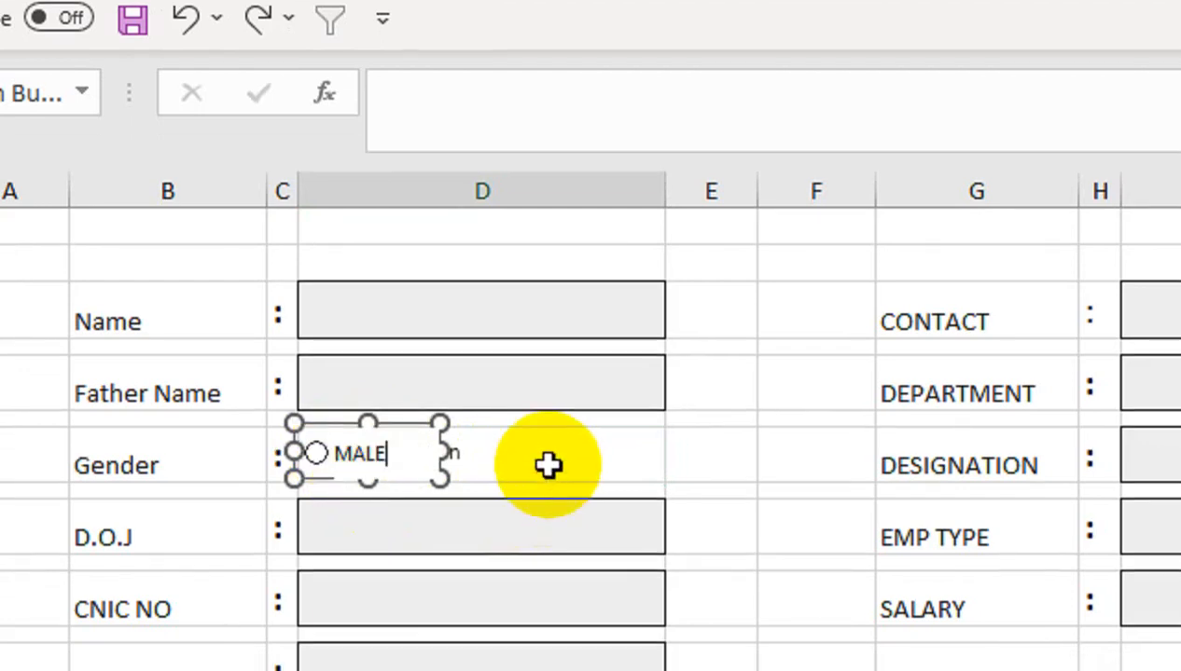
Label the button MALE and place a copy to its right labelled FEMALE
left_click(536, 480)
right_click(375, 464)
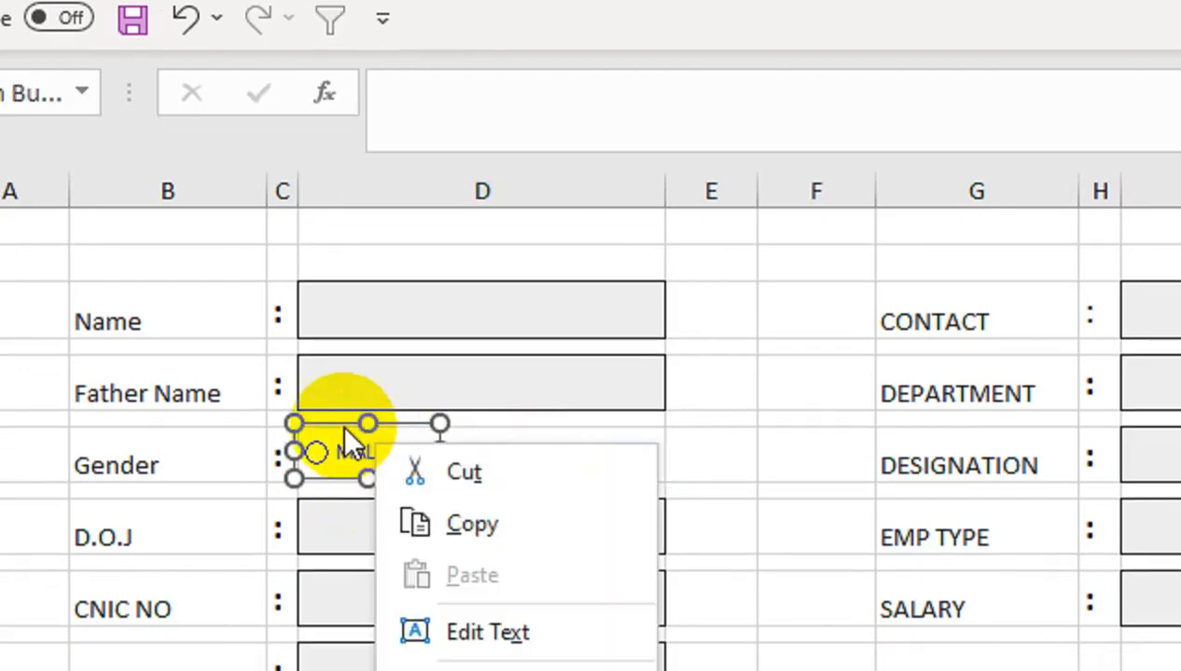
key("Escape")
left_click_drag(340, 423, 554, 410)
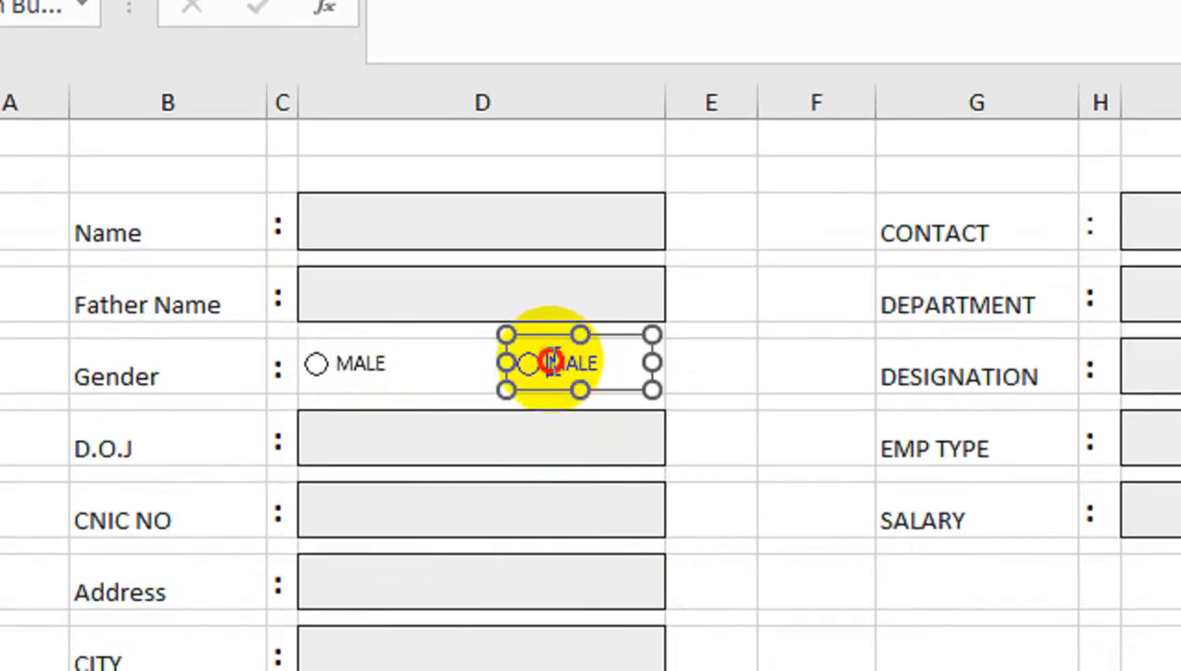
left_click(551, 361)
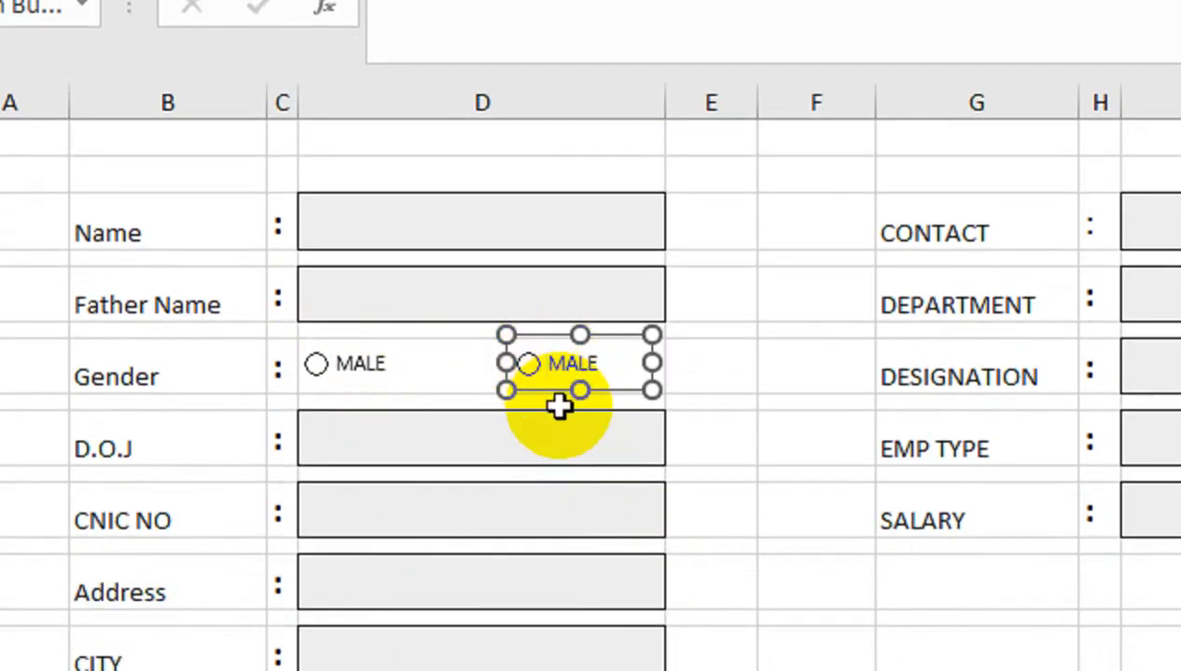
left_click(718, 420)
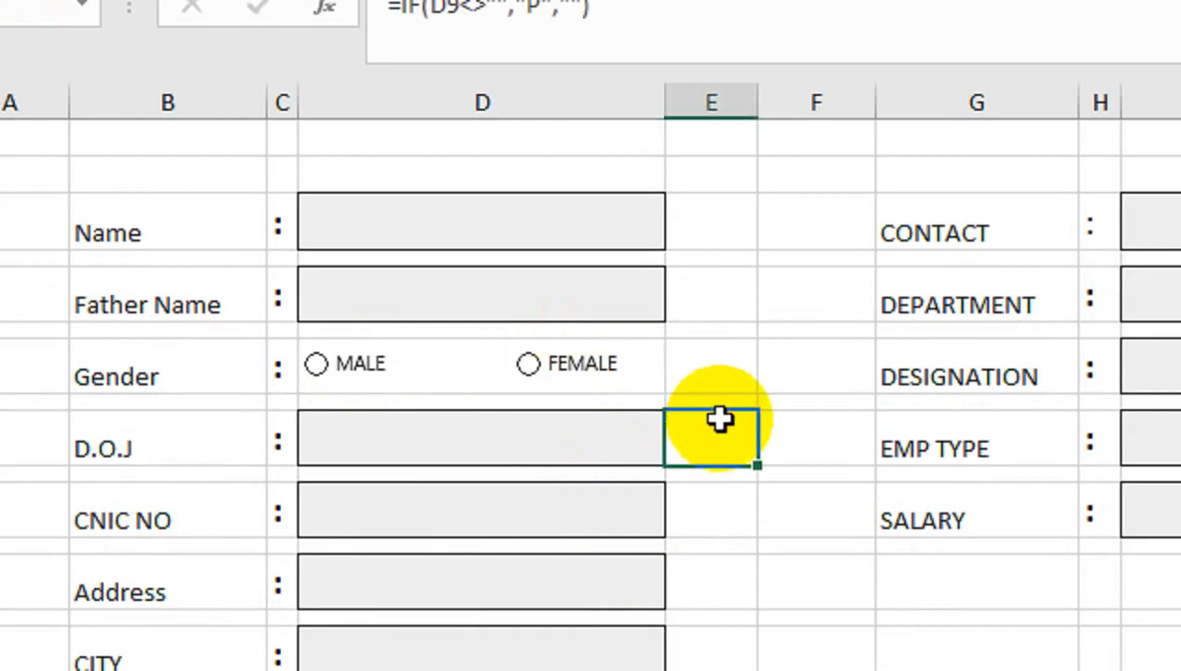
Set the option buttons' cell link to $K$13, which shows 2 when FEMALE is chosen
left_click(527, 368)
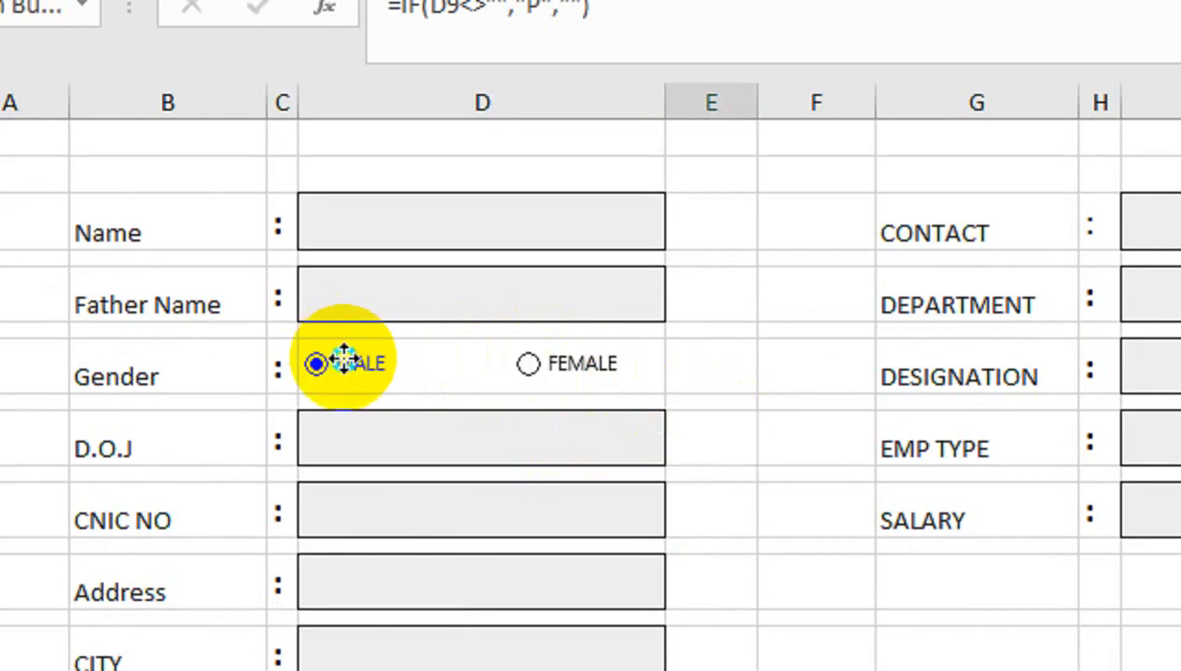
right_click(345, 359)
left_click(483, 504)
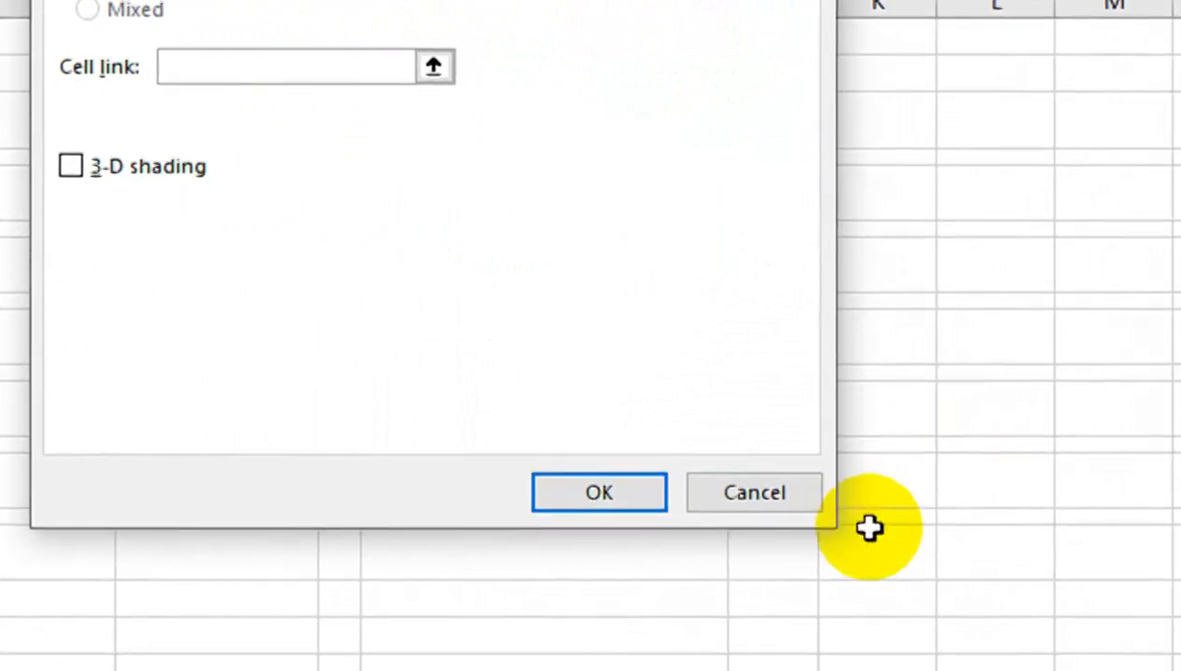
left_click(895, 485)
left_click(552, 491)
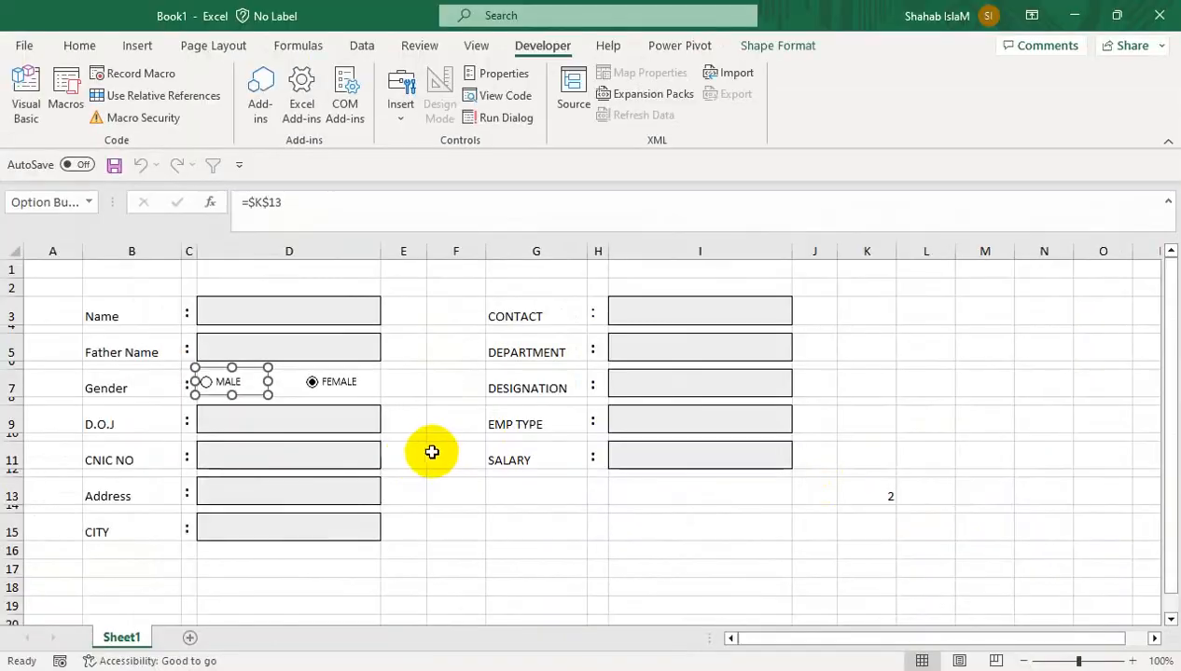
left_click(406, 457)
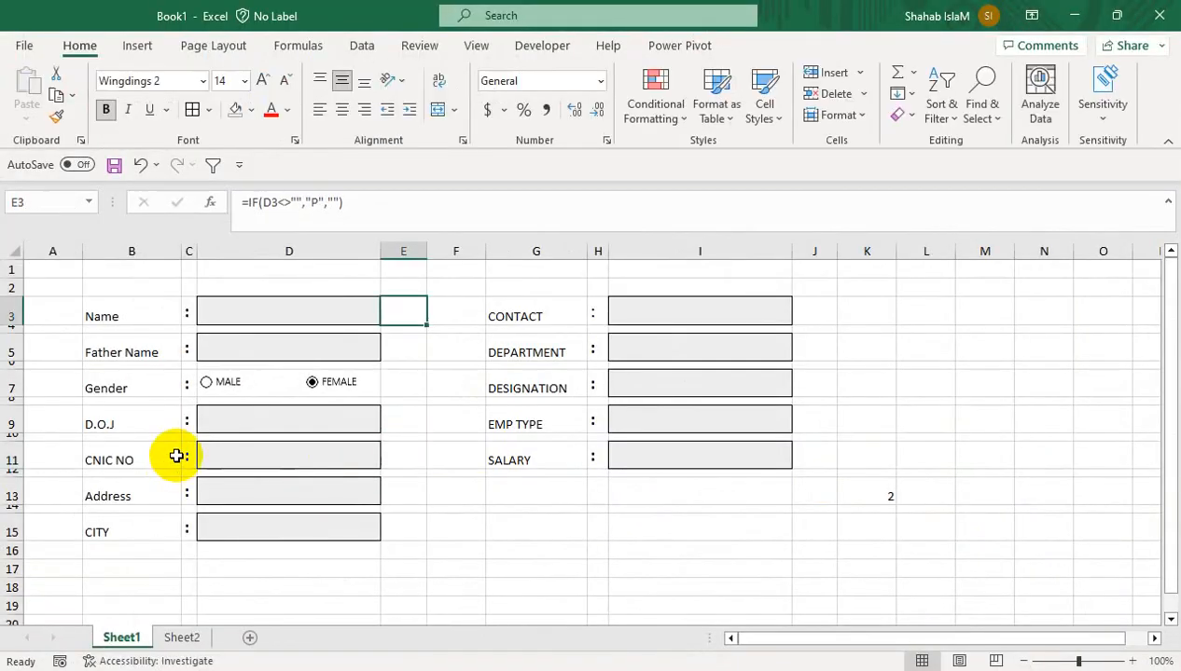
Give the CITY box a List validation sourced from Sheet2!$D$1:$D$12 and check the dropdown
left_click(251, 519)
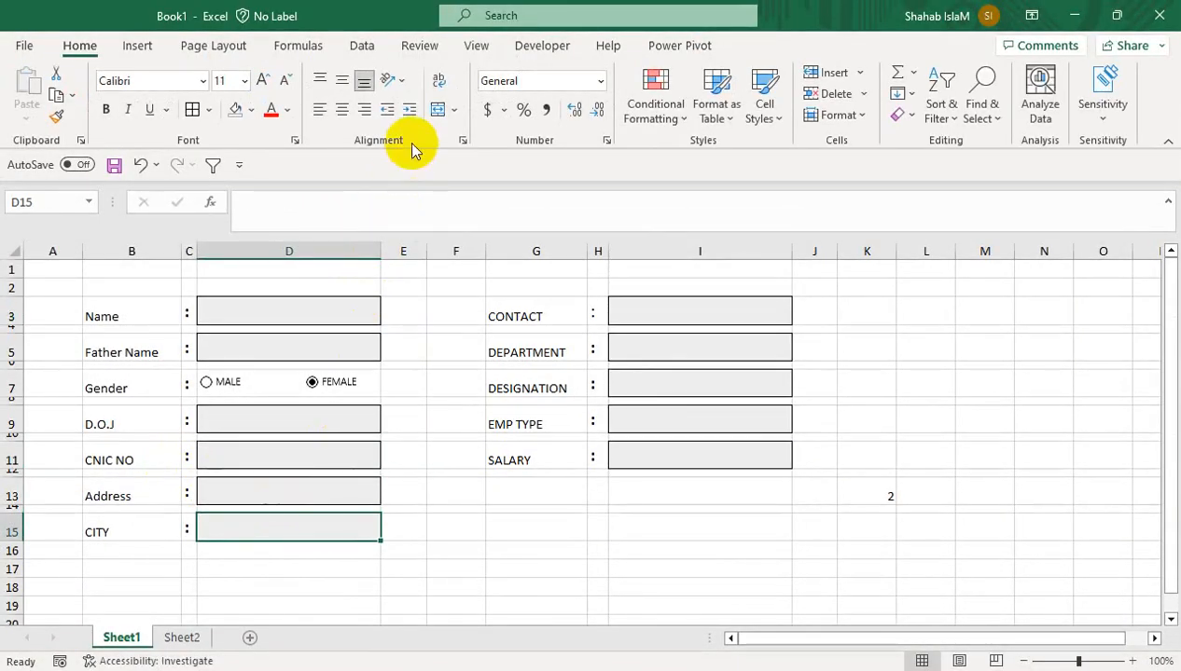
left_click(368, 48)
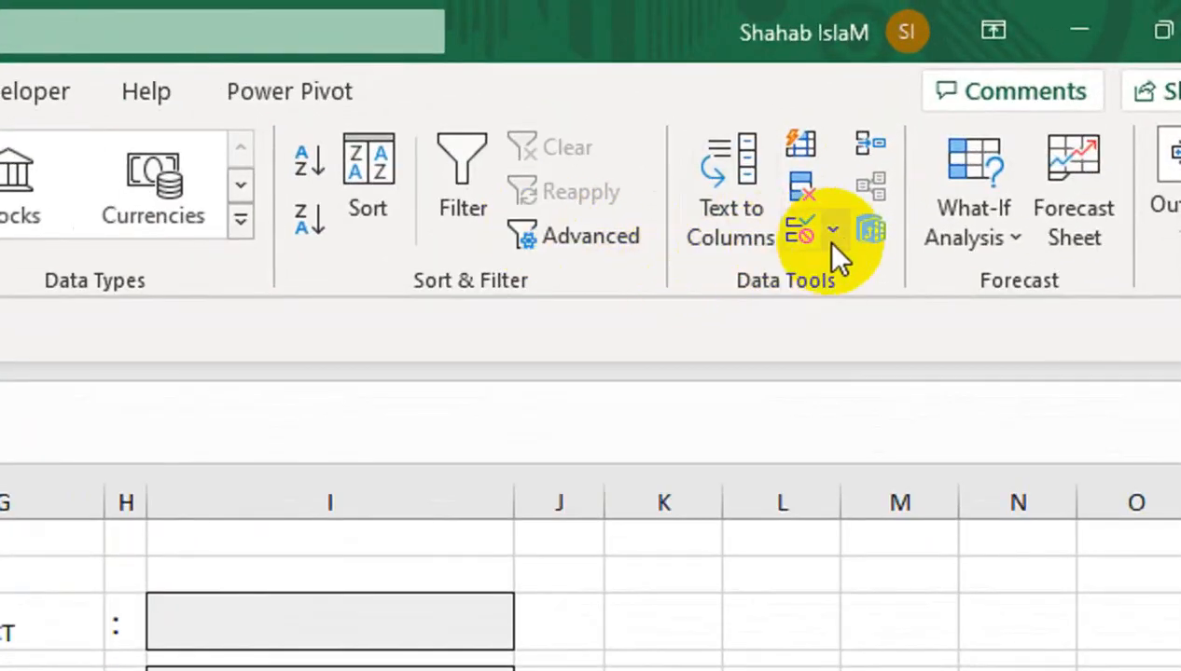
left_click(951, 116)
left_click(827, 279)
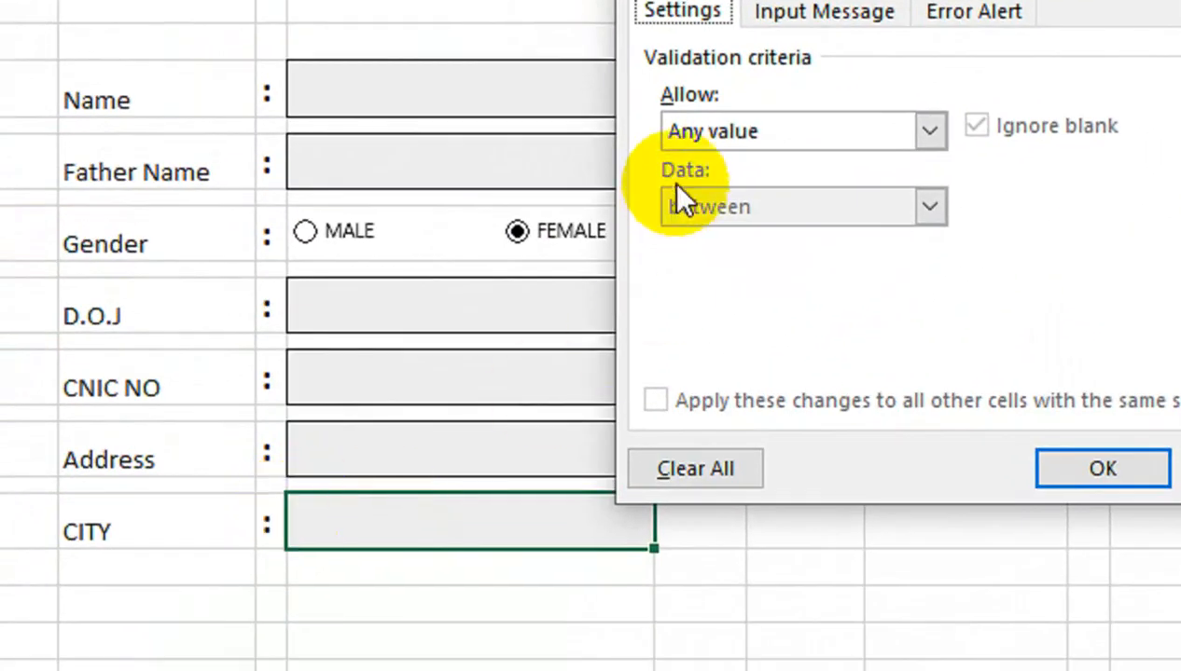
left_click(489, 328)
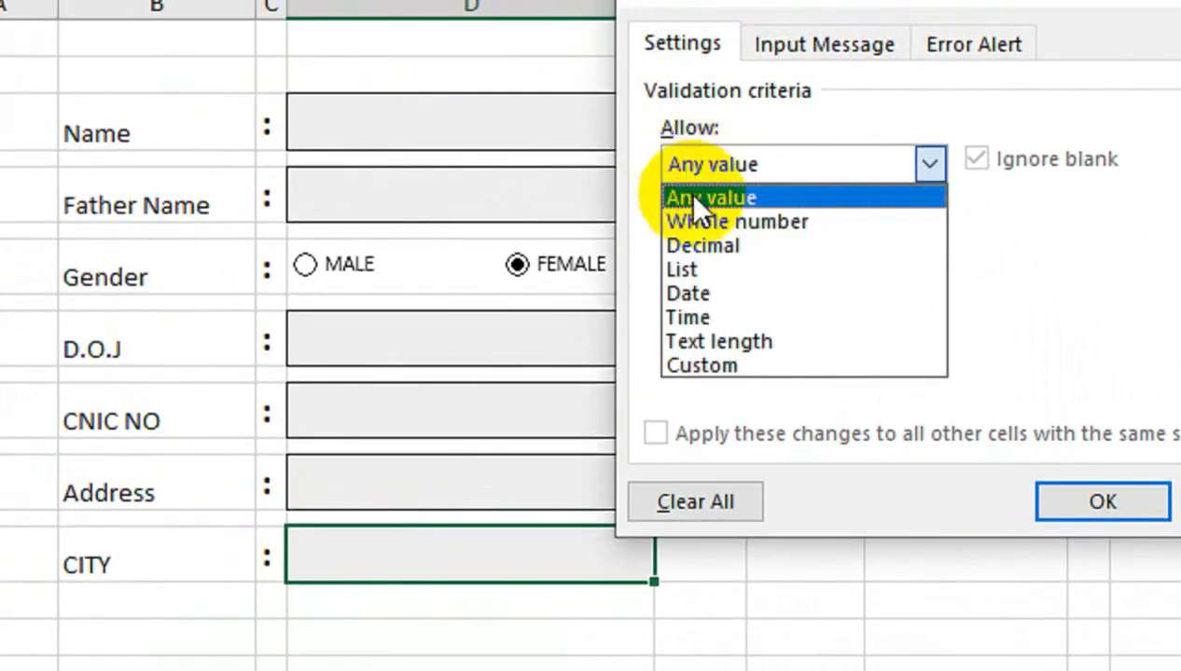
left_click(686, 269)
left_click(693, 308)
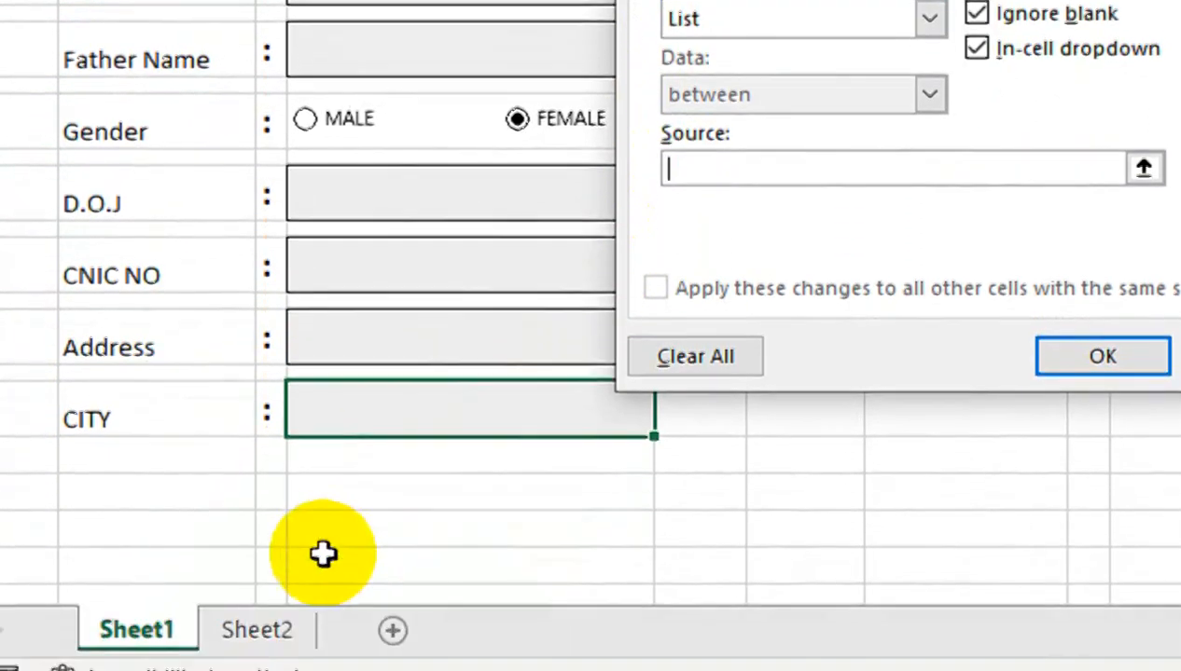
left_click(295, 589)
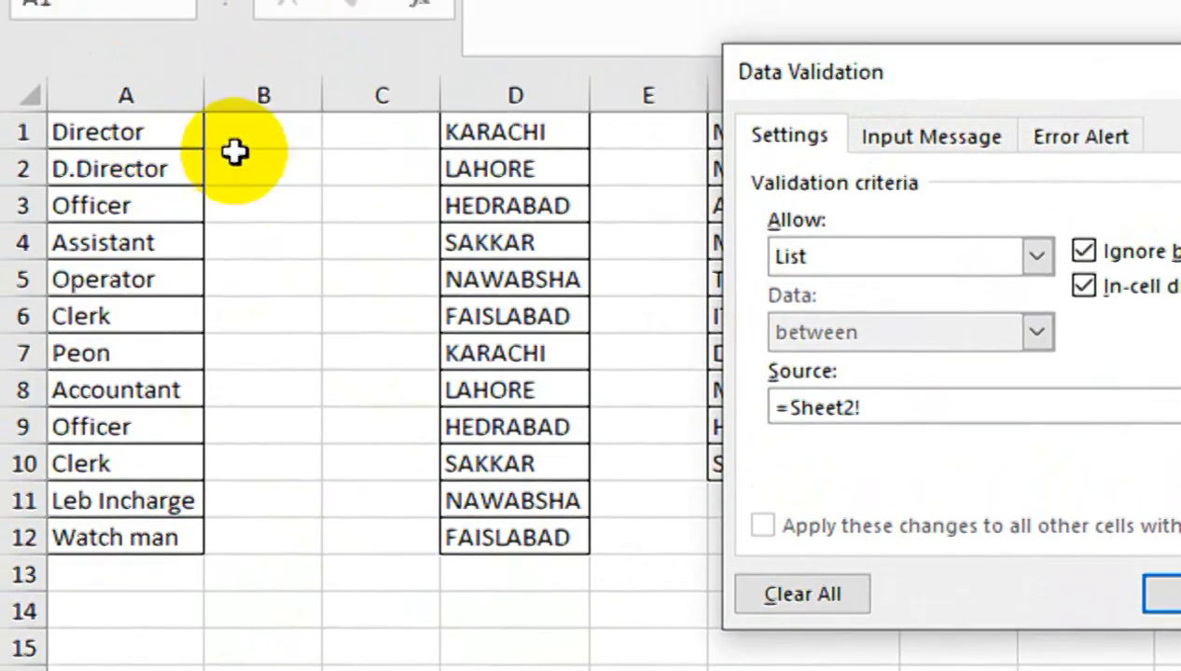
left_click_drag(472, 163, 458, 512)
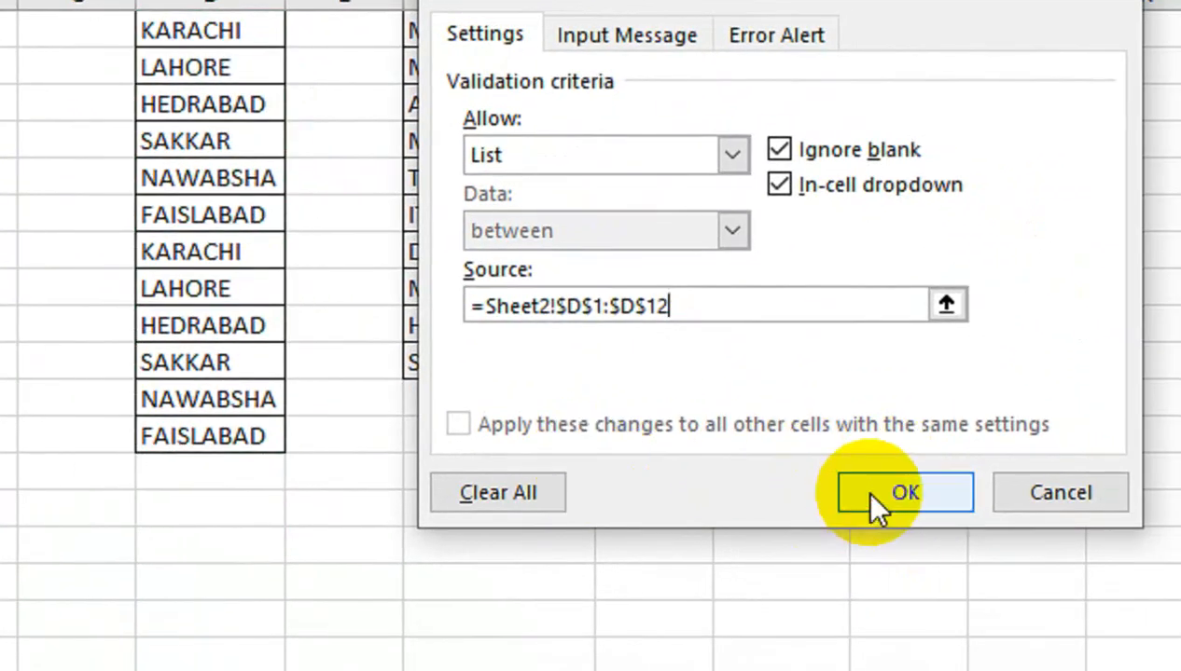
left_click(877, 504)
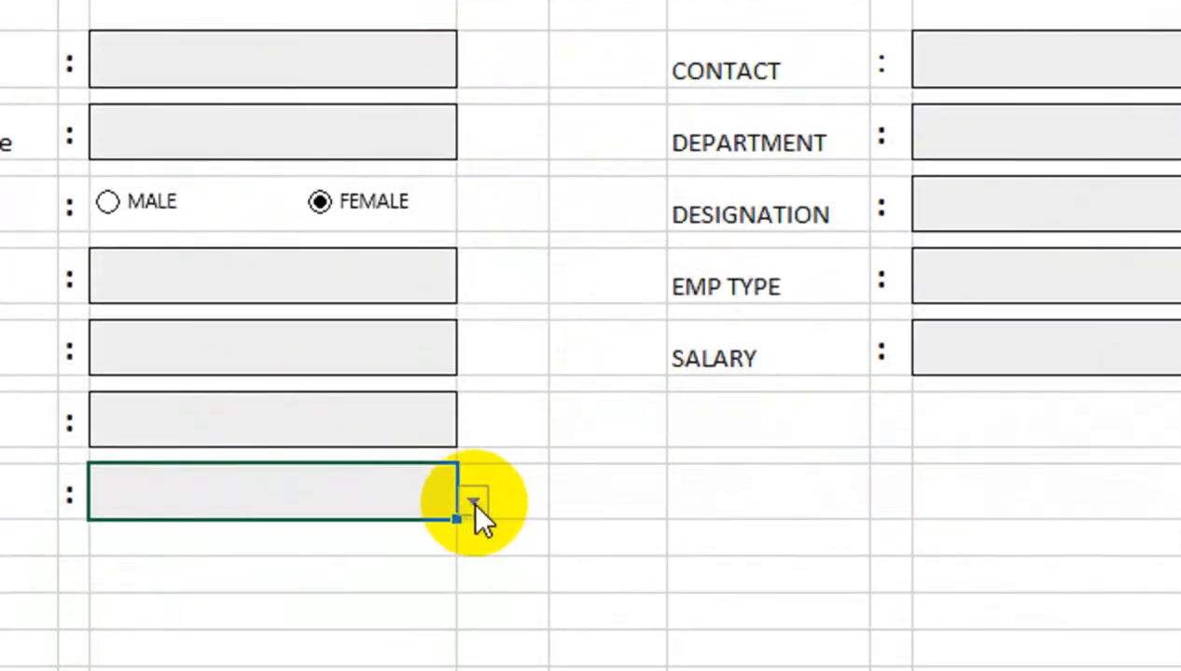
left_click(476, 511)
key("Escape")
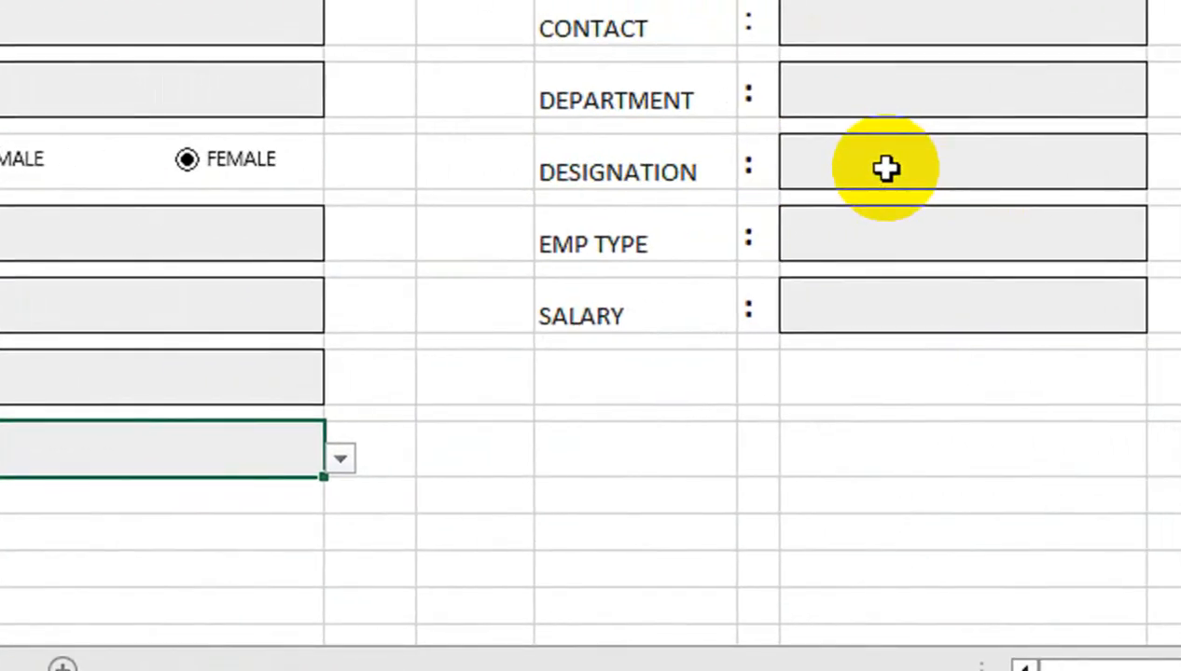
Make the DESIGNATION cell a dropdown list sourced from Sheet2!$A$1:$A$12
left_click(886, 169)
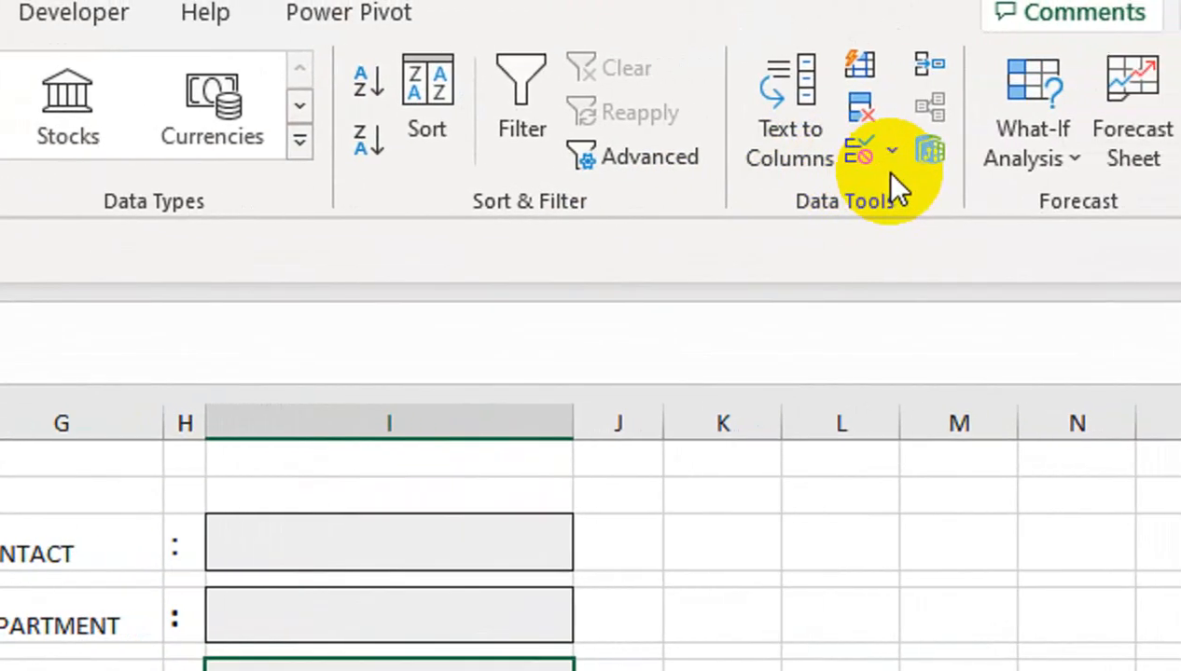
left_click(880, 171)
left_click(896, 184)
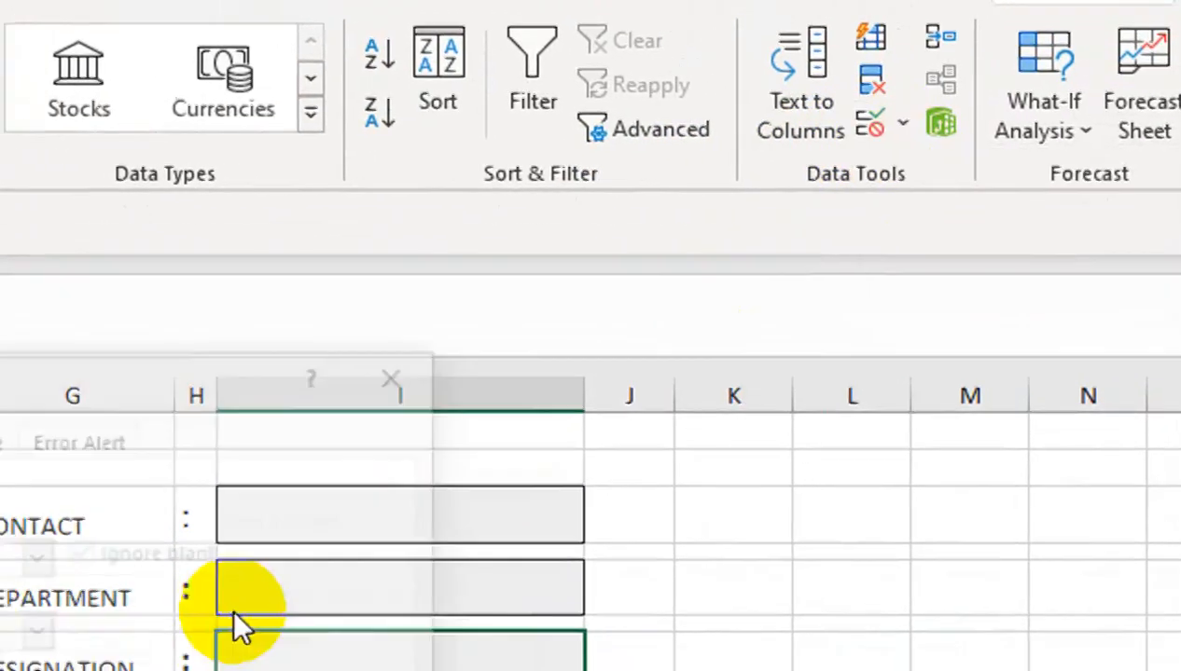
left_click(261, 429)
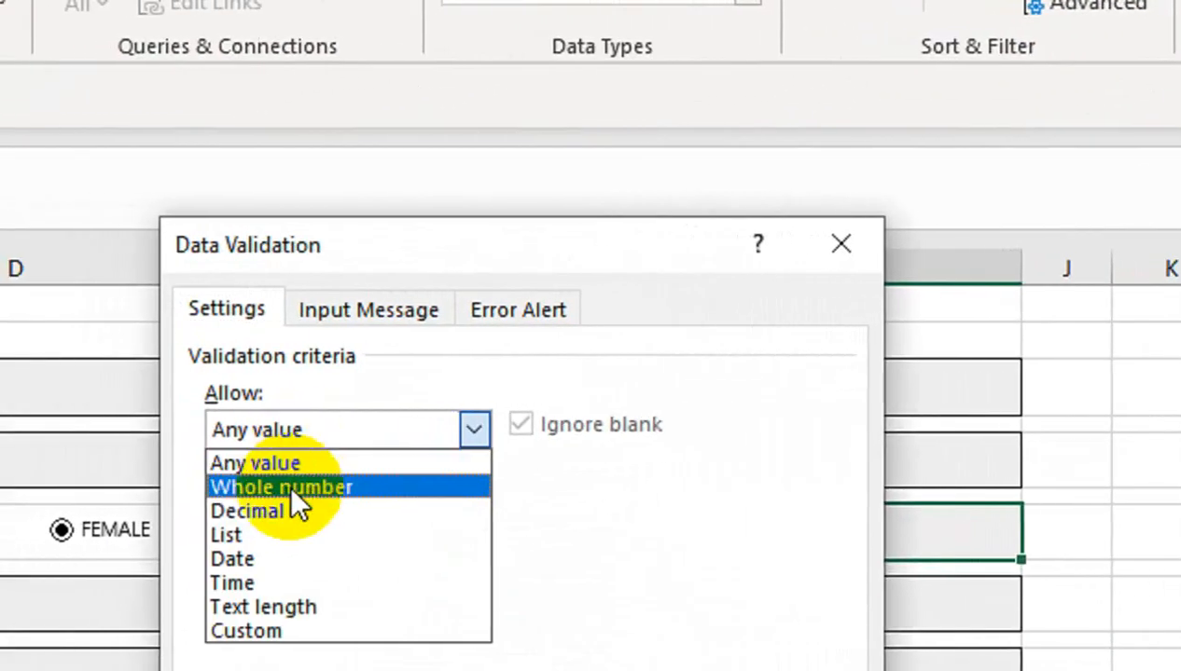
left_click(290, 535)
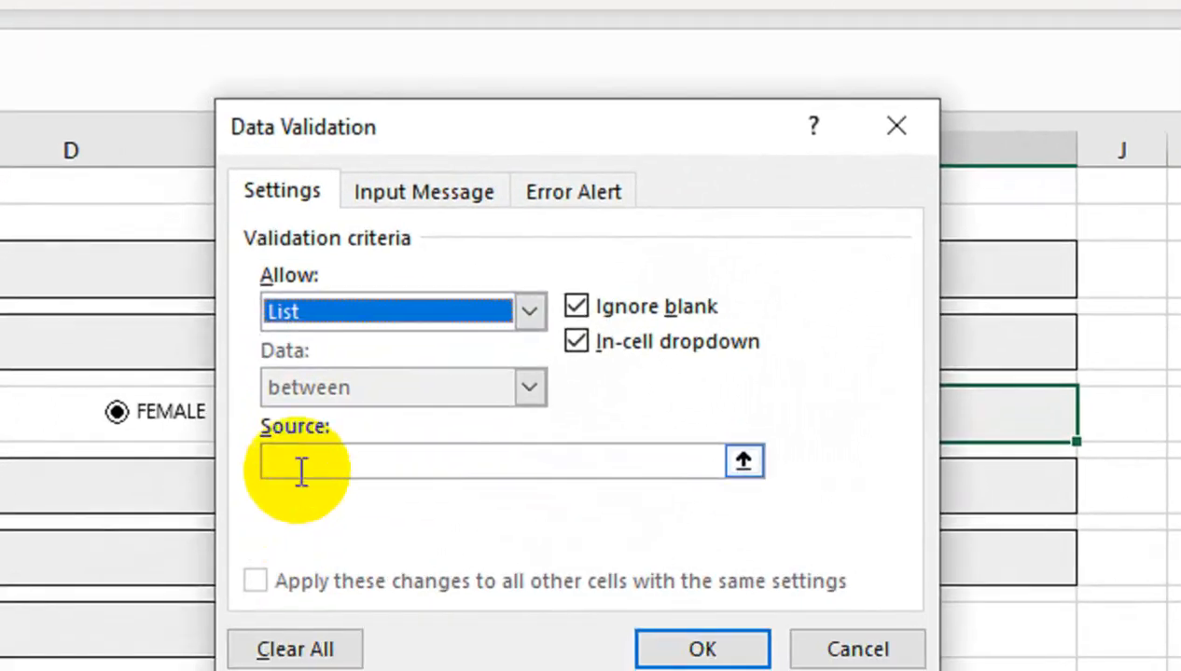
left_click(295, 462)
left_click(285, 603)
left_click_drag(127, 72, 105, 504)
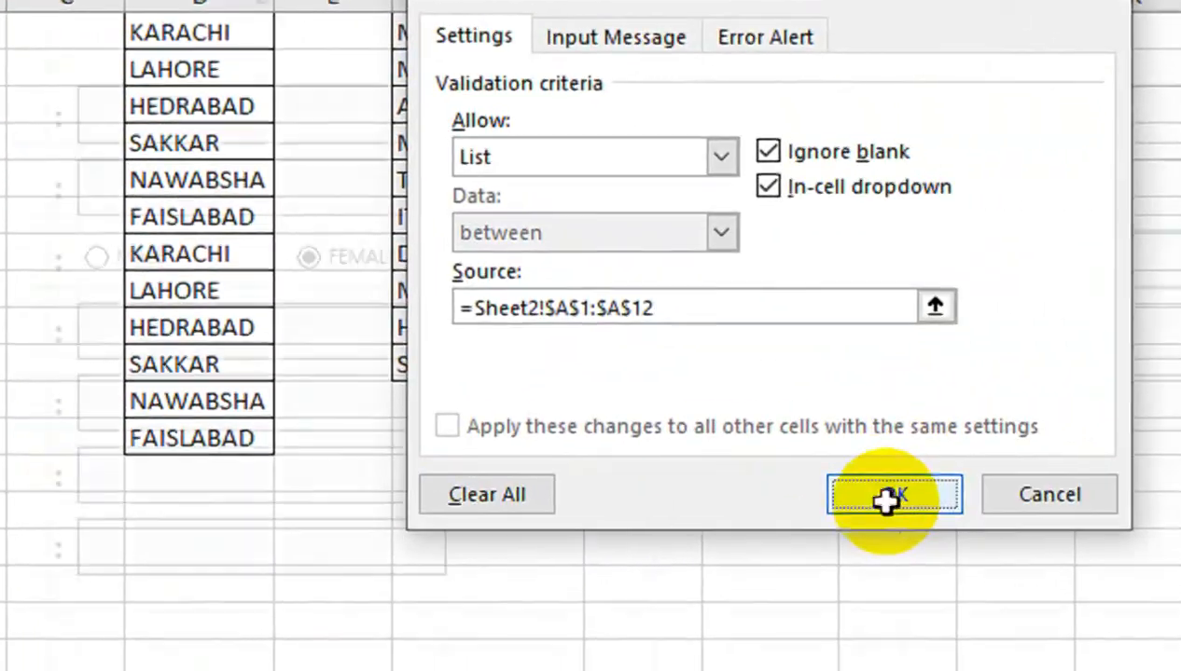
left_click(1031, 515)
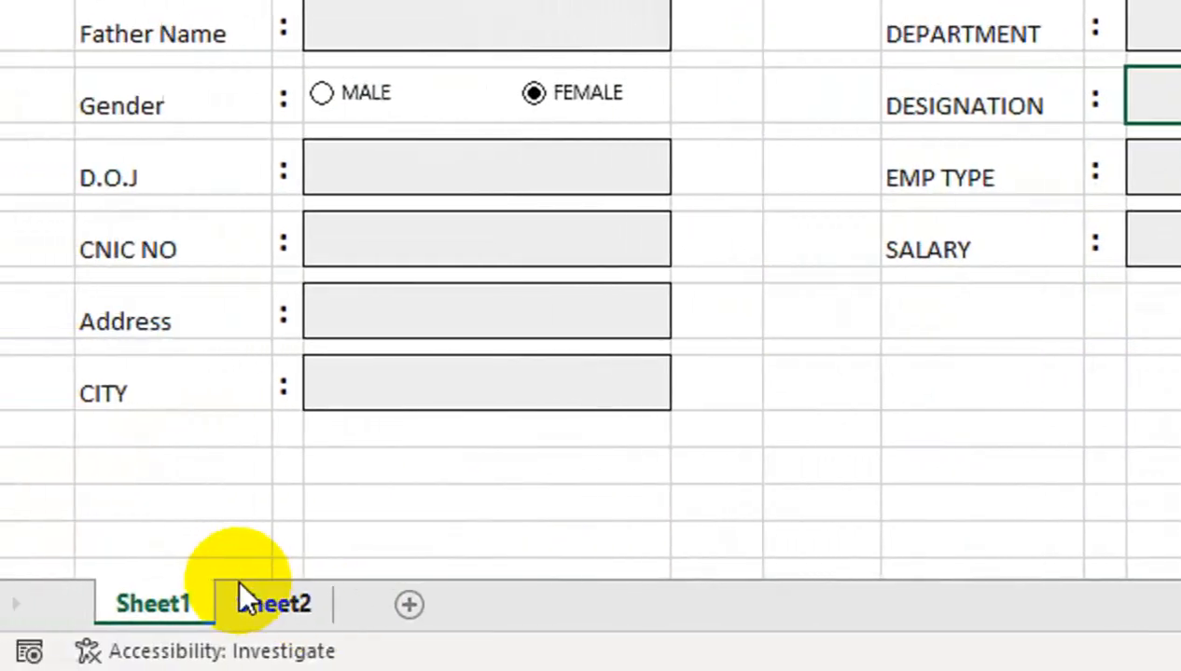
left_click(241, 590)
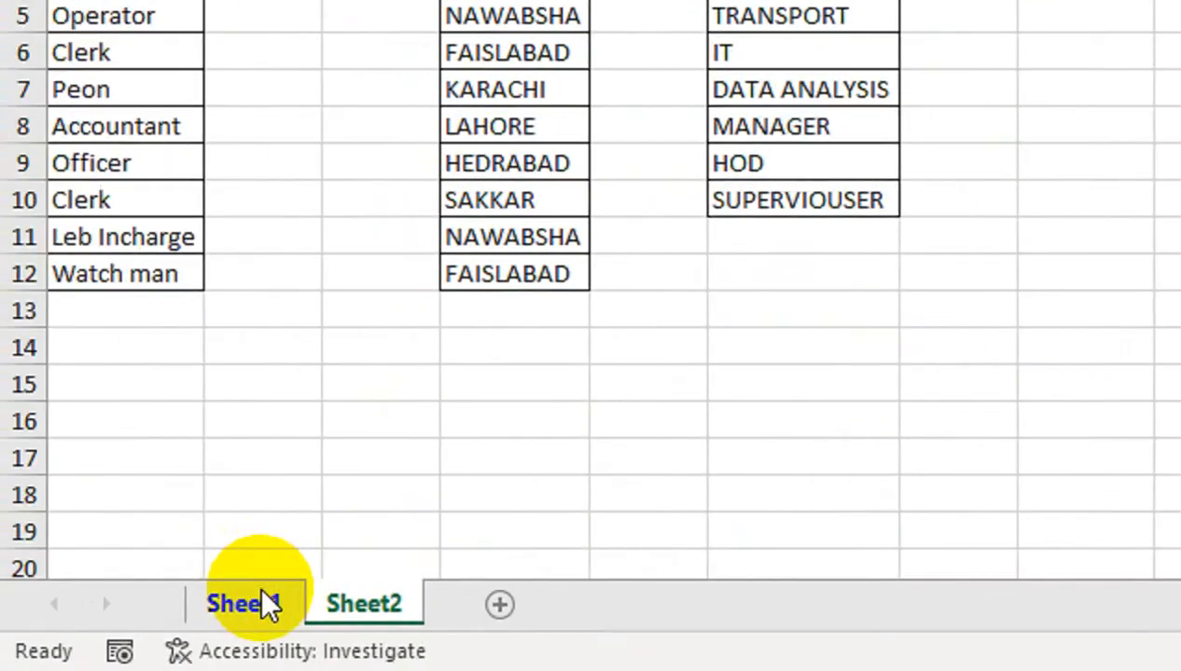
left_click(264, 606)
Make the DEPARTMENT cell a dropdown list sourced from Sheet2!$F$1:$F$10
left_click(1156, 42)
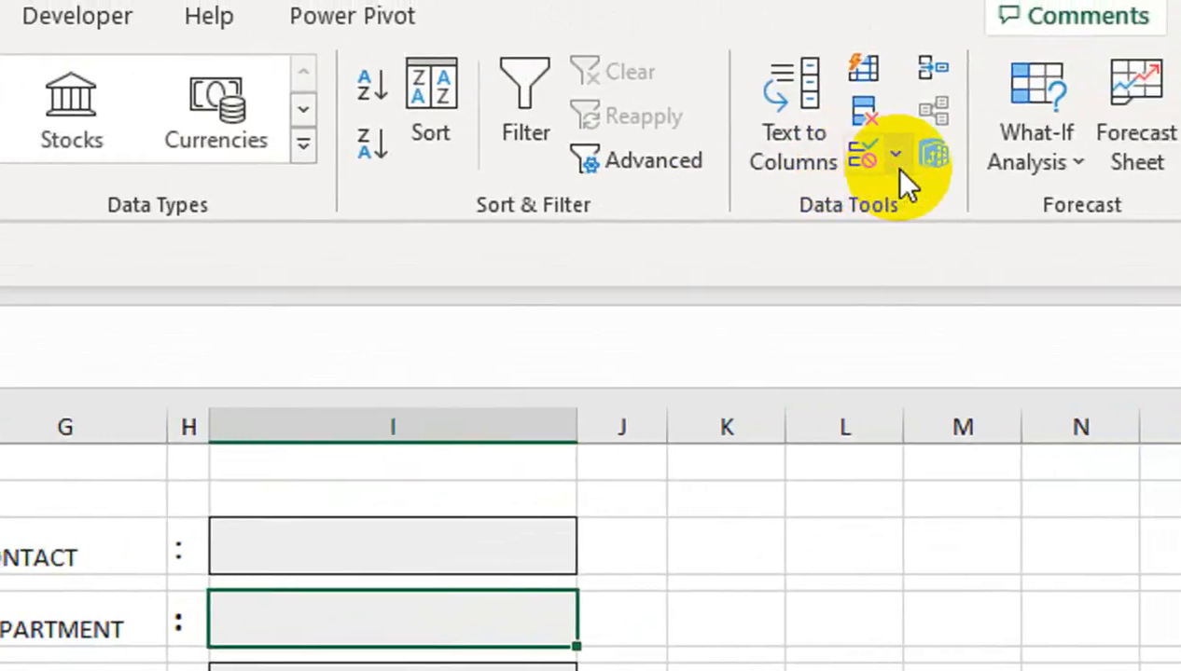
left_click(892, 157)
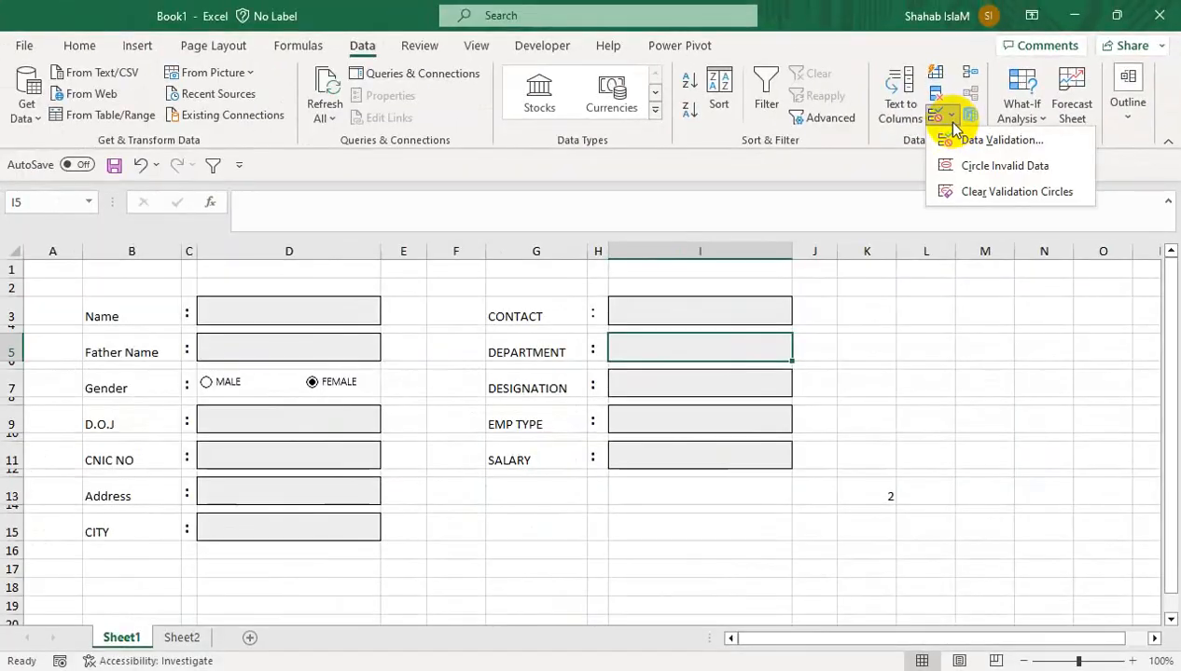
left_click(1002, 142)
left_click(421, 333)
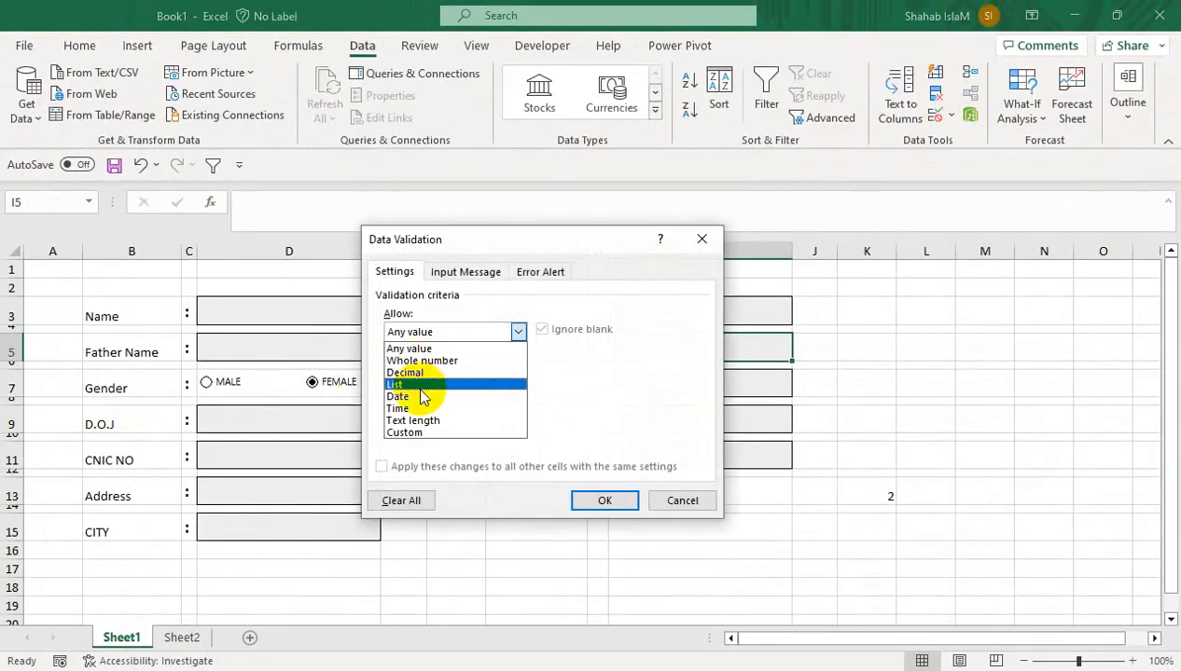
left_click(420, 388)
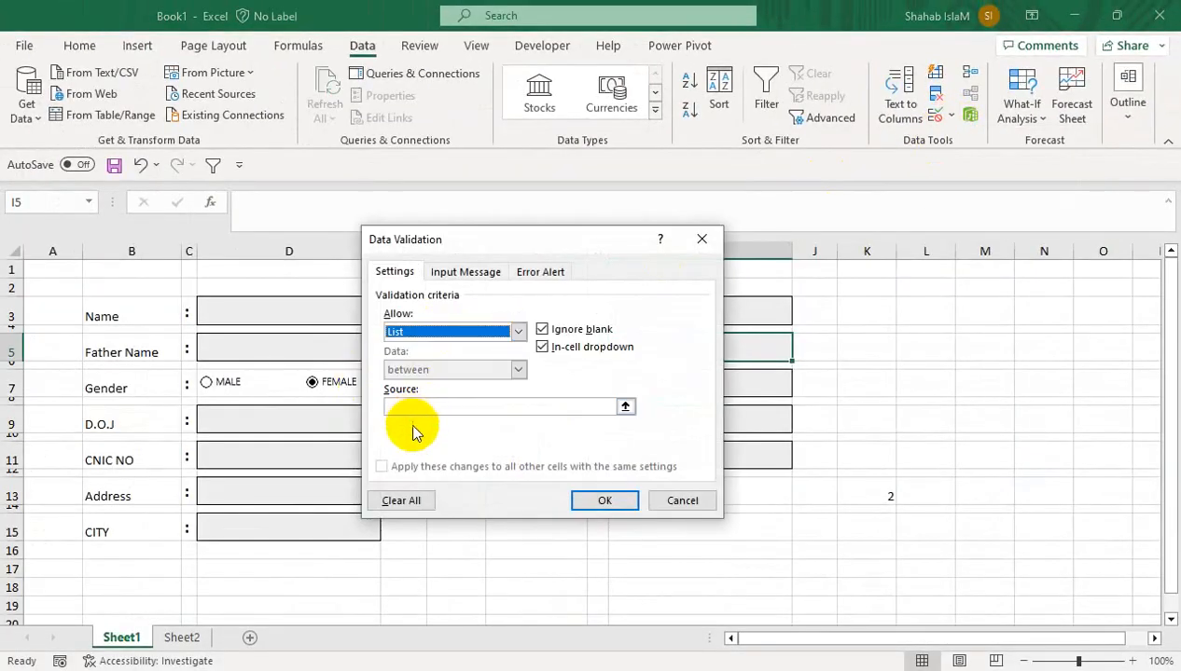
left_click(181, 641)
left_click_drag(419, 240, 531, 242)
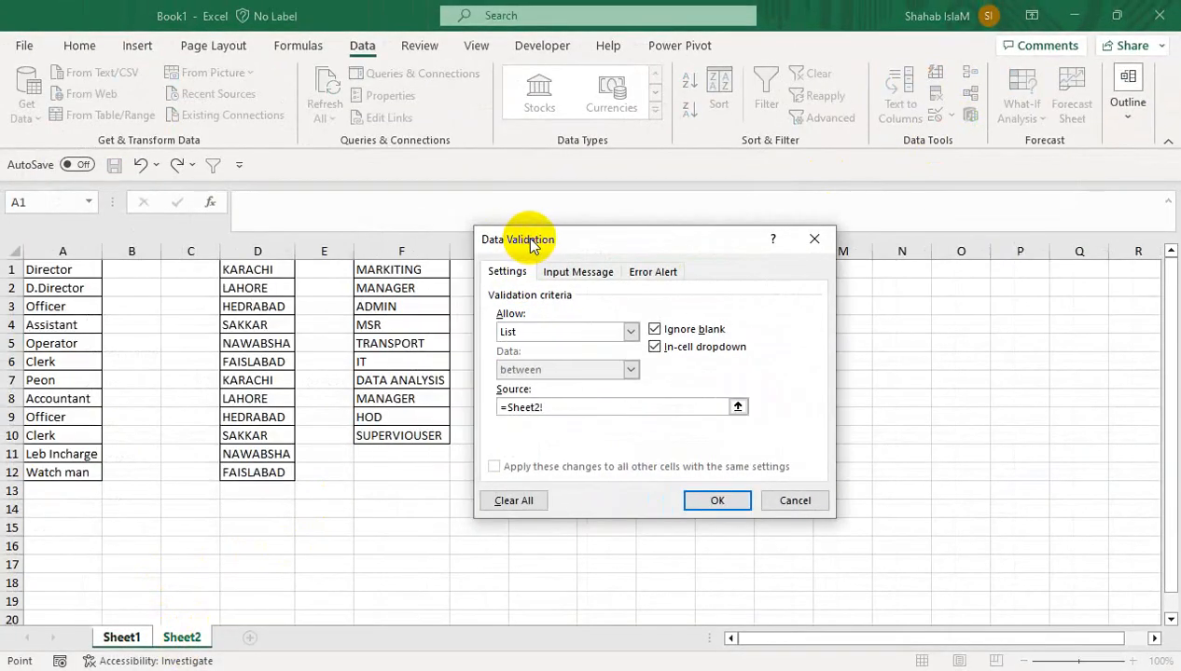
left_click_drag(416, 267, 396, 435)
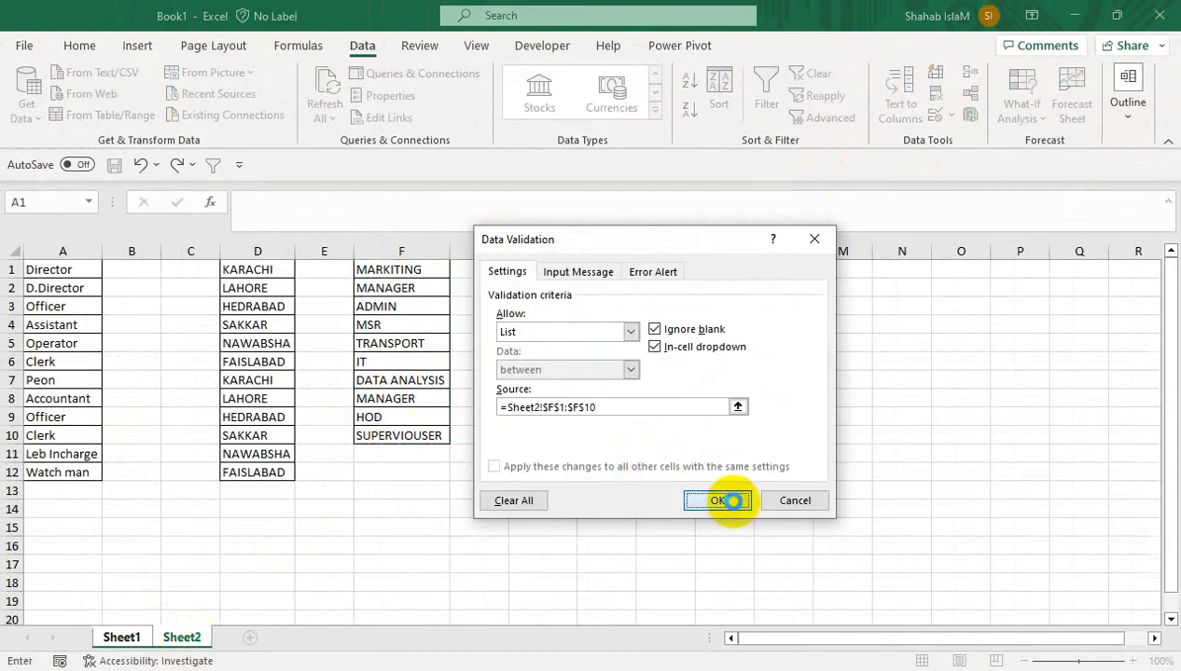
left_click(734, 504)
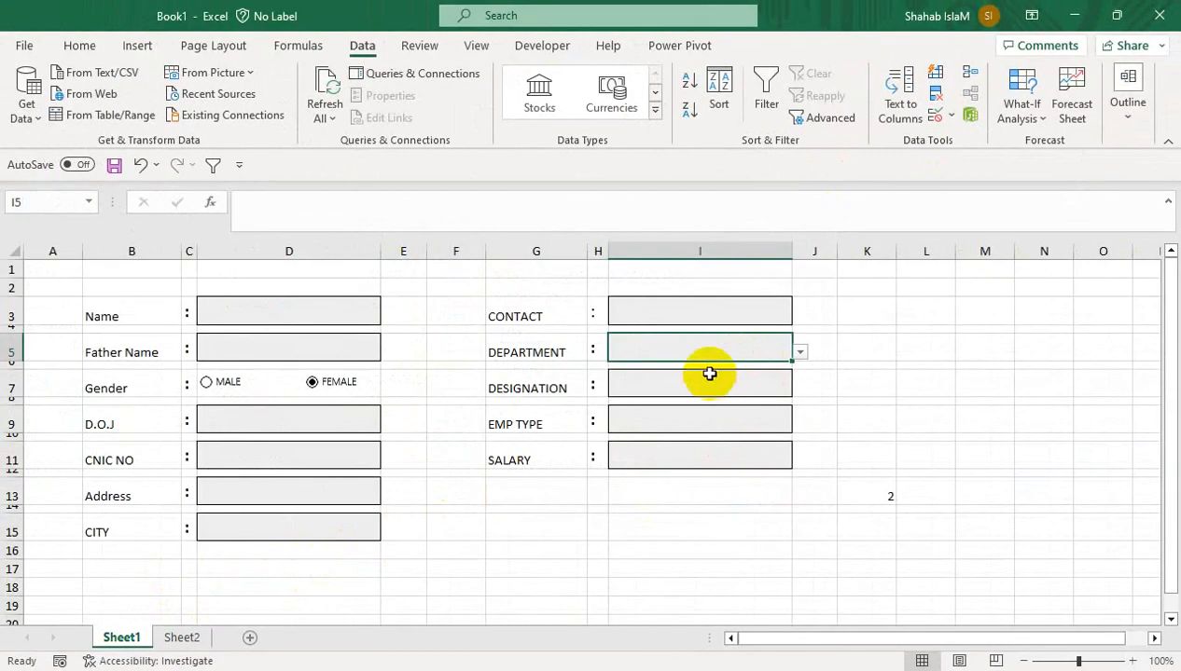
Give EMP TYPE a list validation with source =Sheet2!$H$2:$H$3 (REGULAR, CONTRACT)
left_click(953, 118)
left_click(996, 140)
left_click(514, 332)
left_click(522, 386)
left_click(511, 405)
type("=")
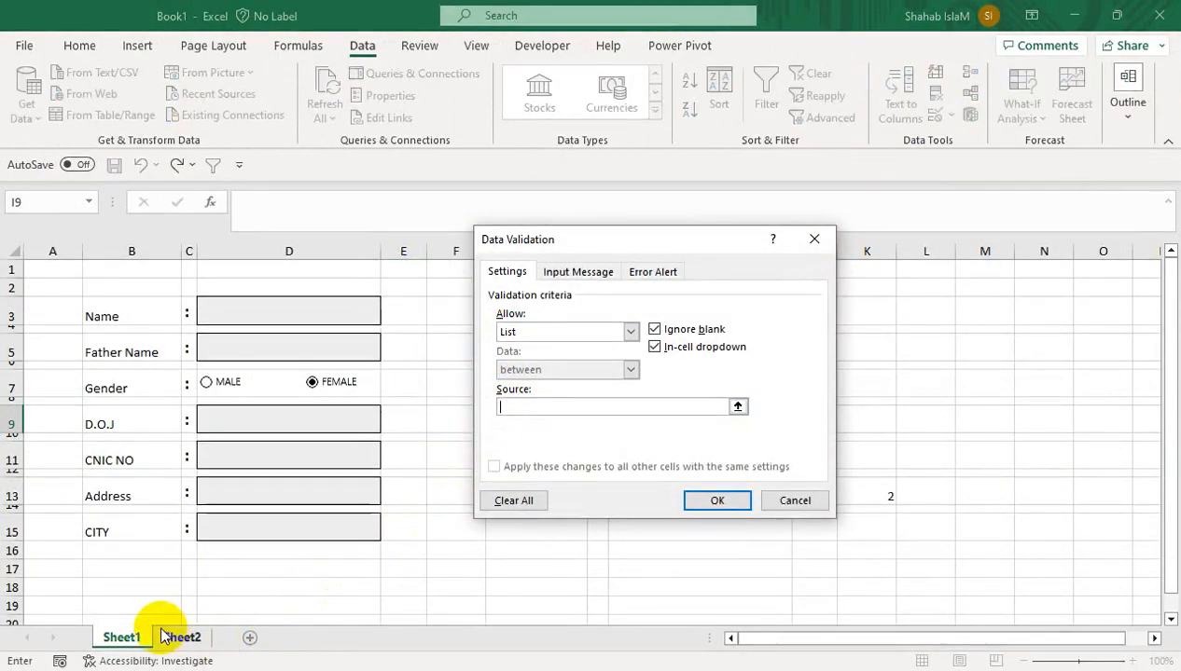
left_click(170, 637)
left_click_drag(532, 240, 763, 257)
left_click_drag(521, 284, 527, 309)
left_click(943, 520)
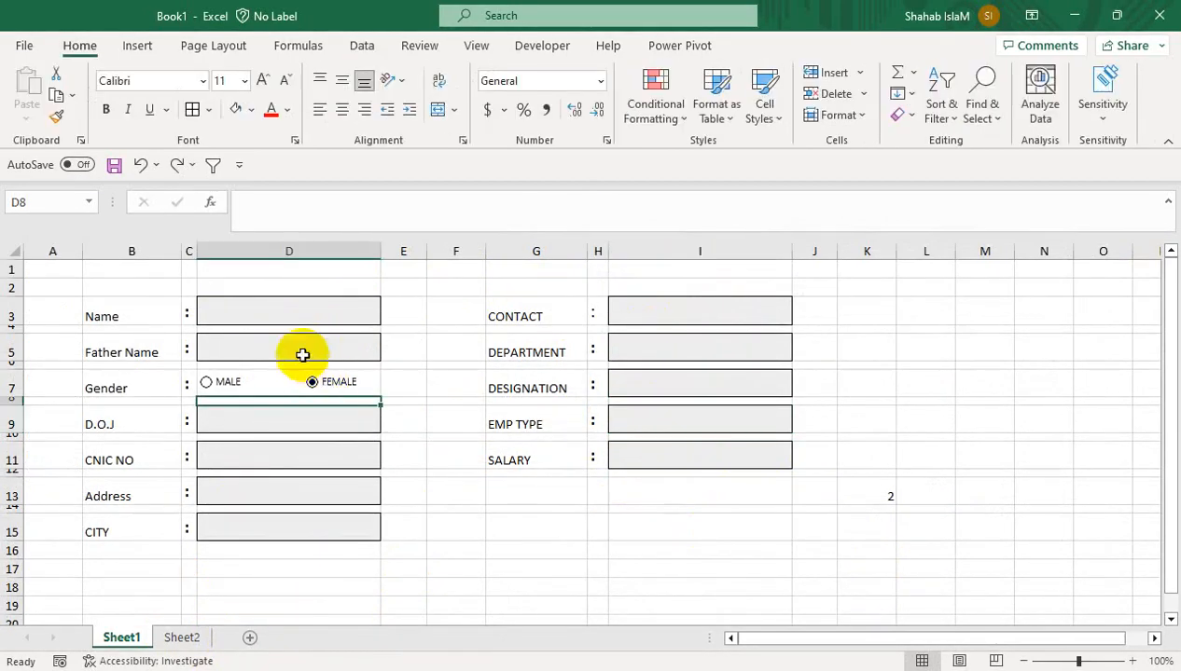
Select all ten entry cells of the form, ending with CONTACT
left_click(304, 345)
left_click(313, 420)
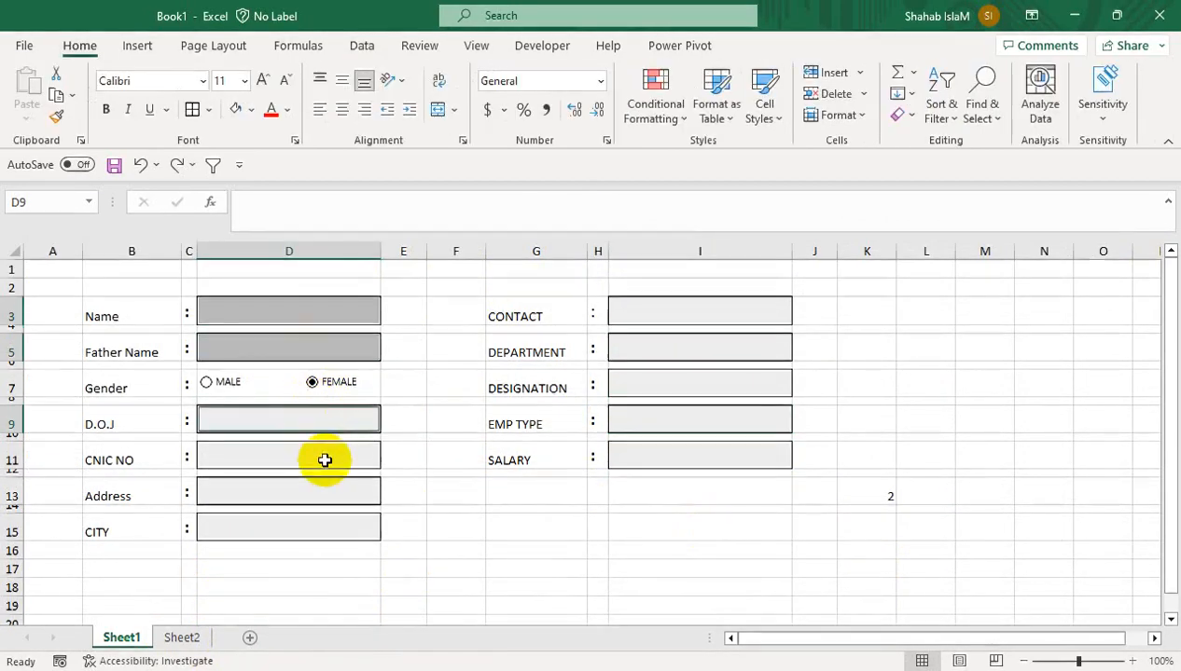
left_click(321, 456)
left_click(320, 491)
left_click(322, 528)
left_click(622, 458)
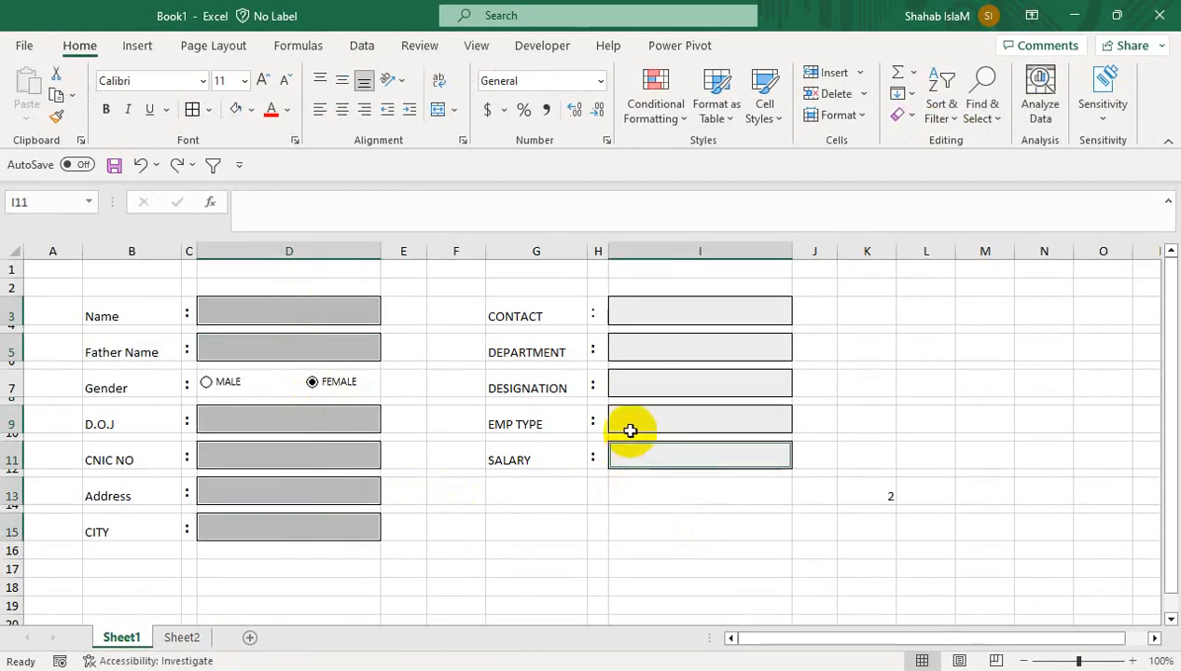
left_click(632, 427)
left_click(641, 382)
left_click(646, 340)
left_click(622, 308)
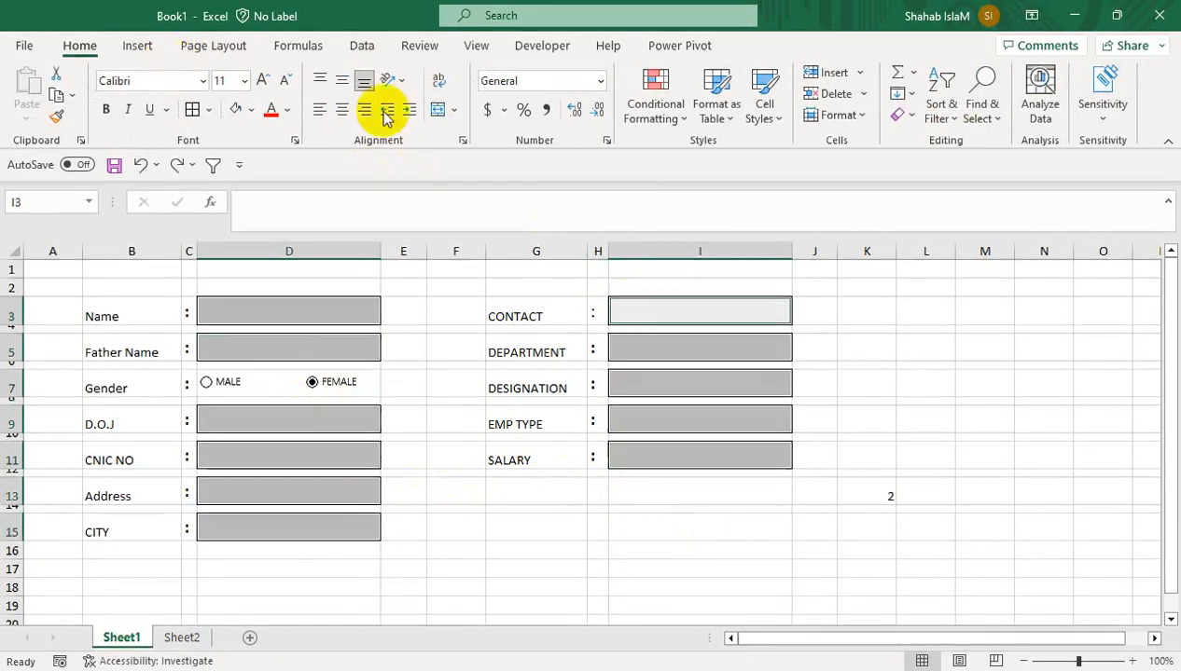
Start a new formatting rule for non-blank cells with a pale cream custom fill
left_click(664, 98)
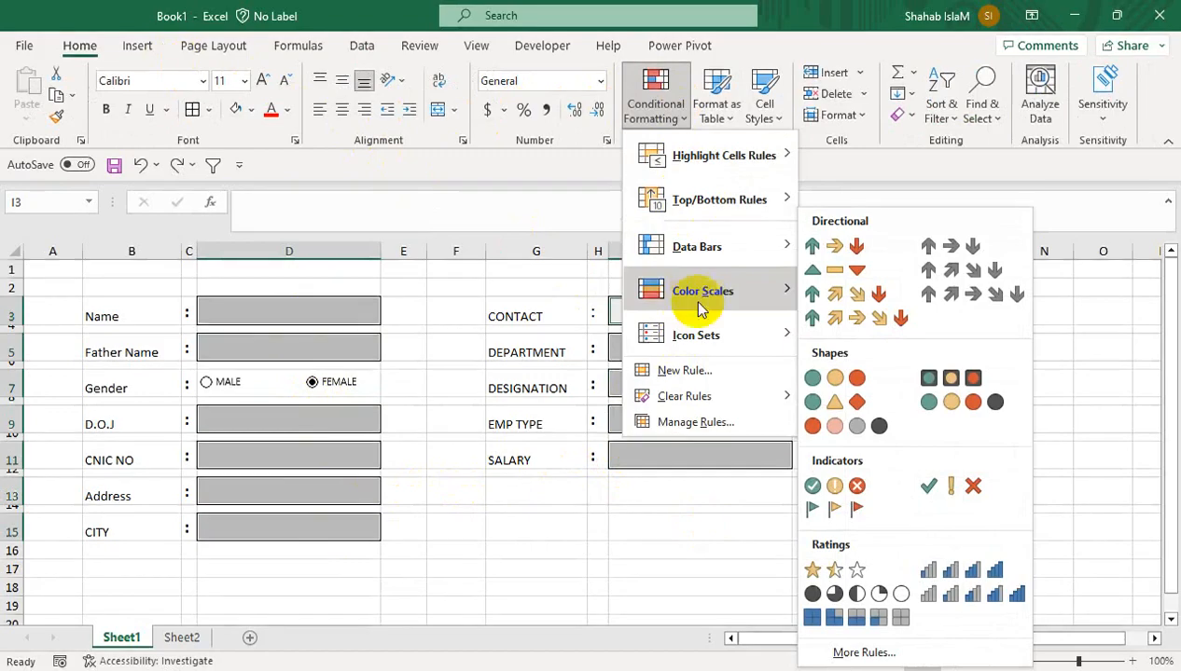
left_click(673, 371)
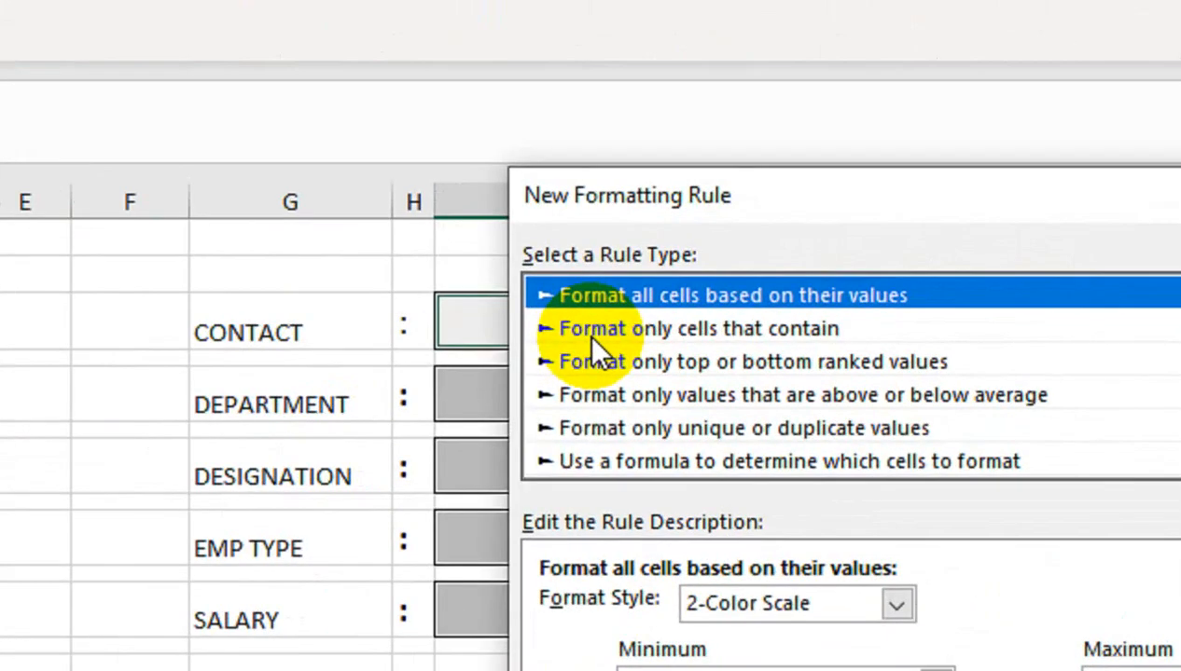
left_click(584, 329)
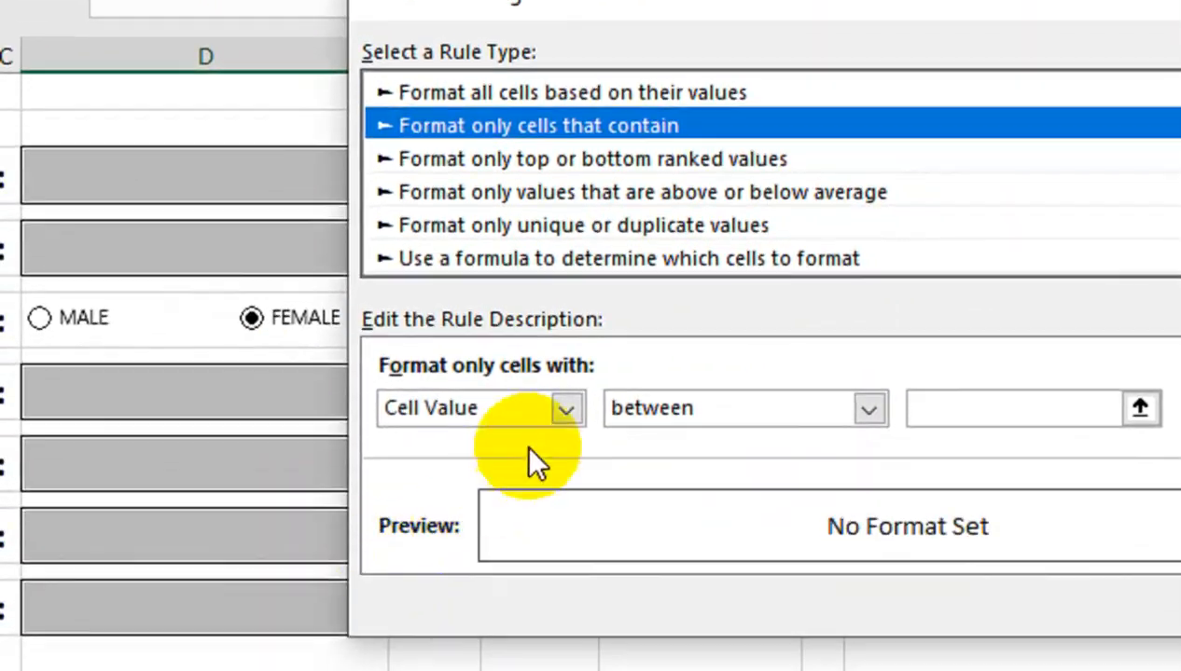
left_click(745, 598)
left_click(517, 539)
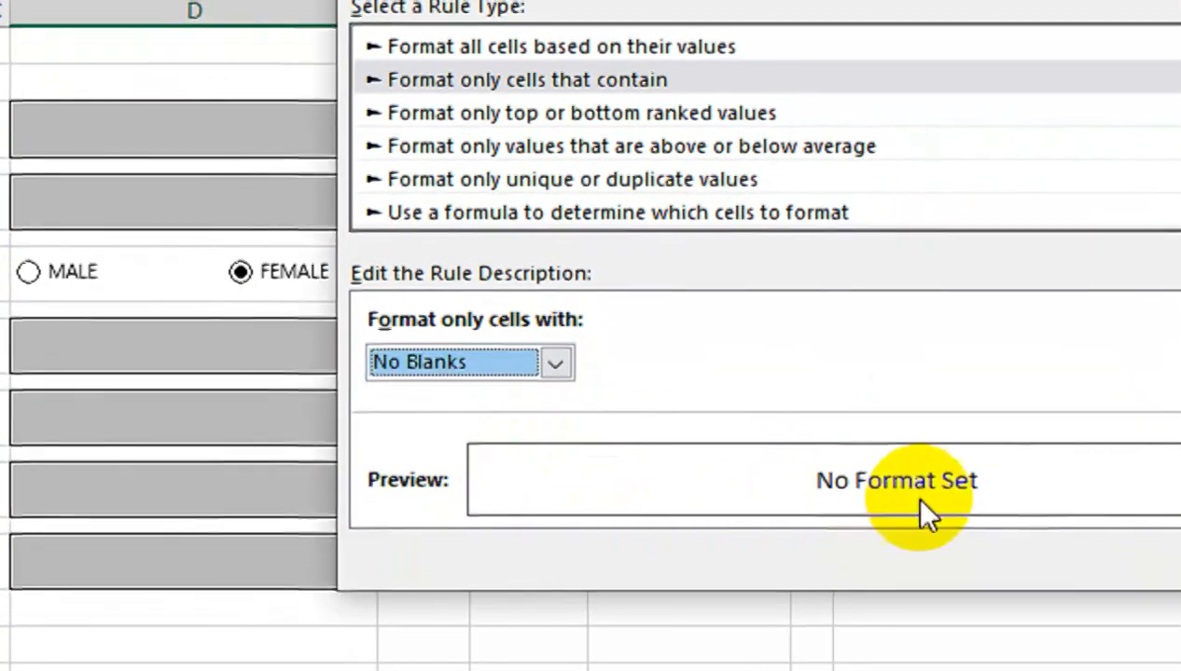
left_click(902, 468)
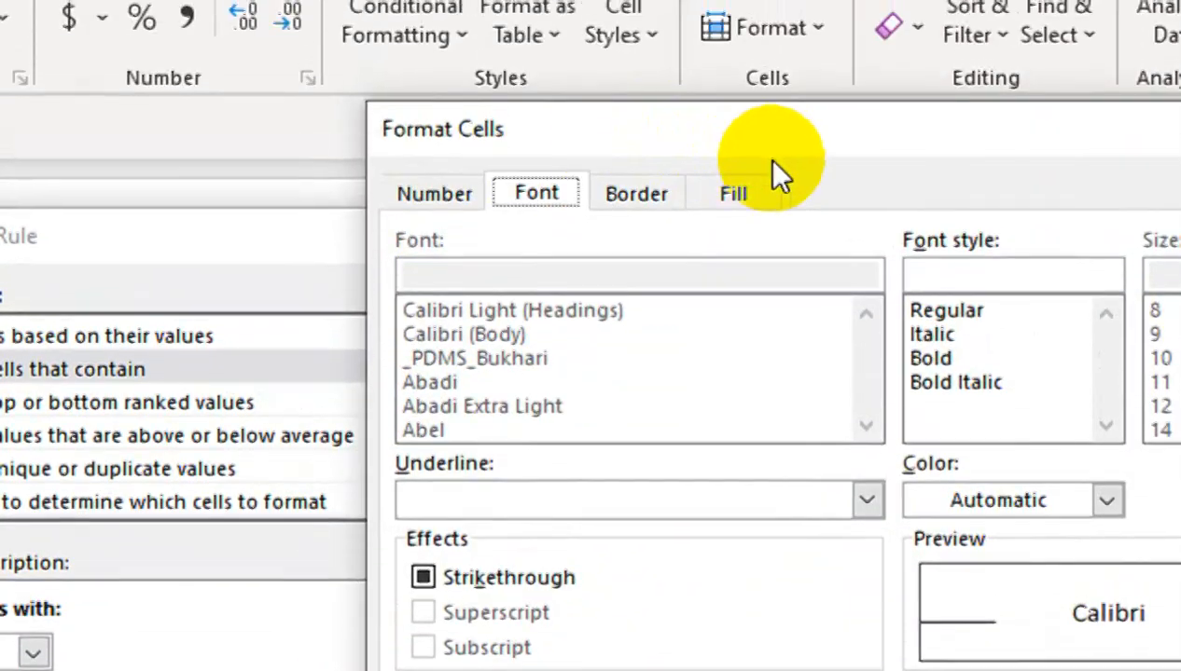
left_click(757, 194)
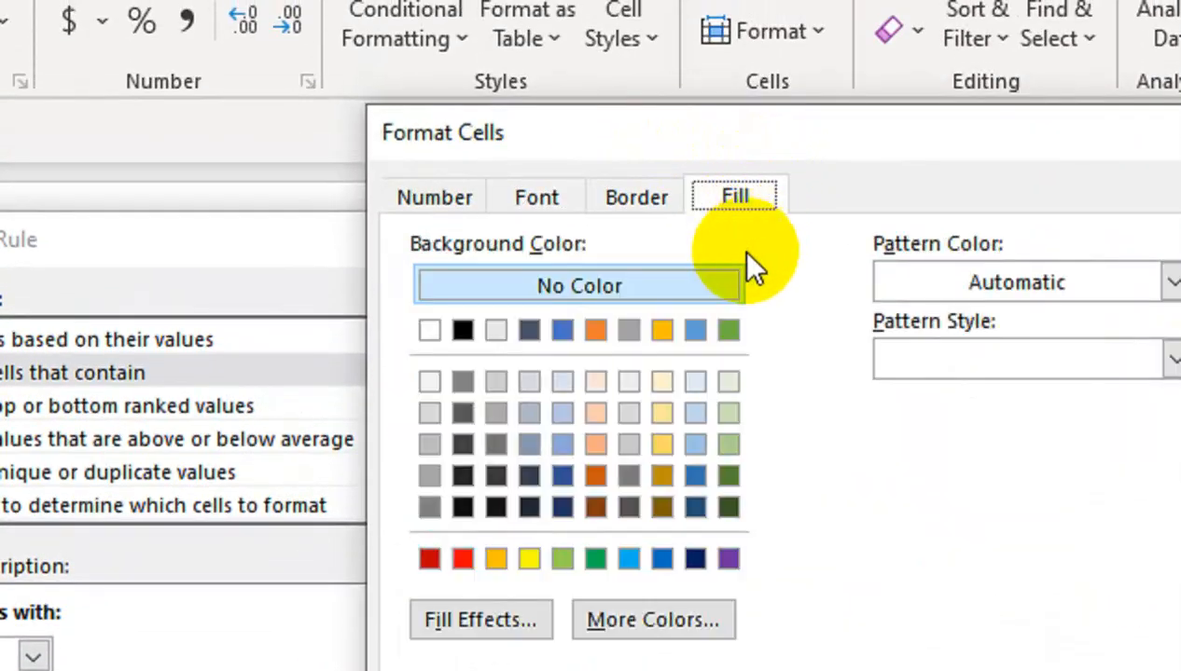
left_click(658, 383)
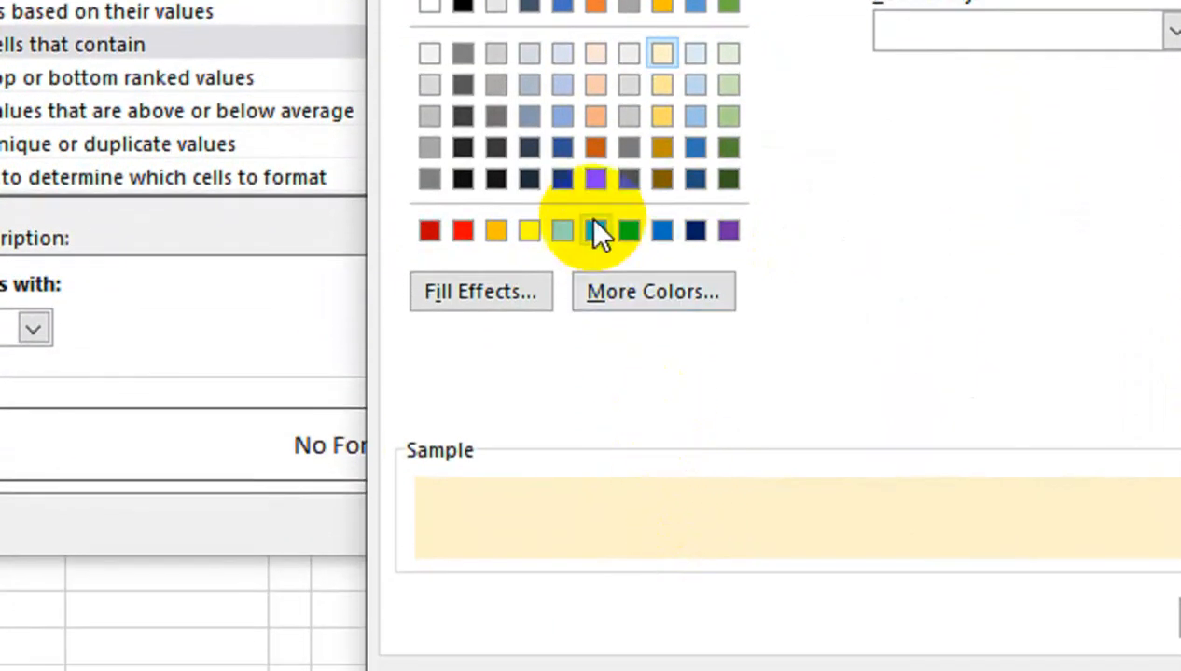
left_click(582, 291)
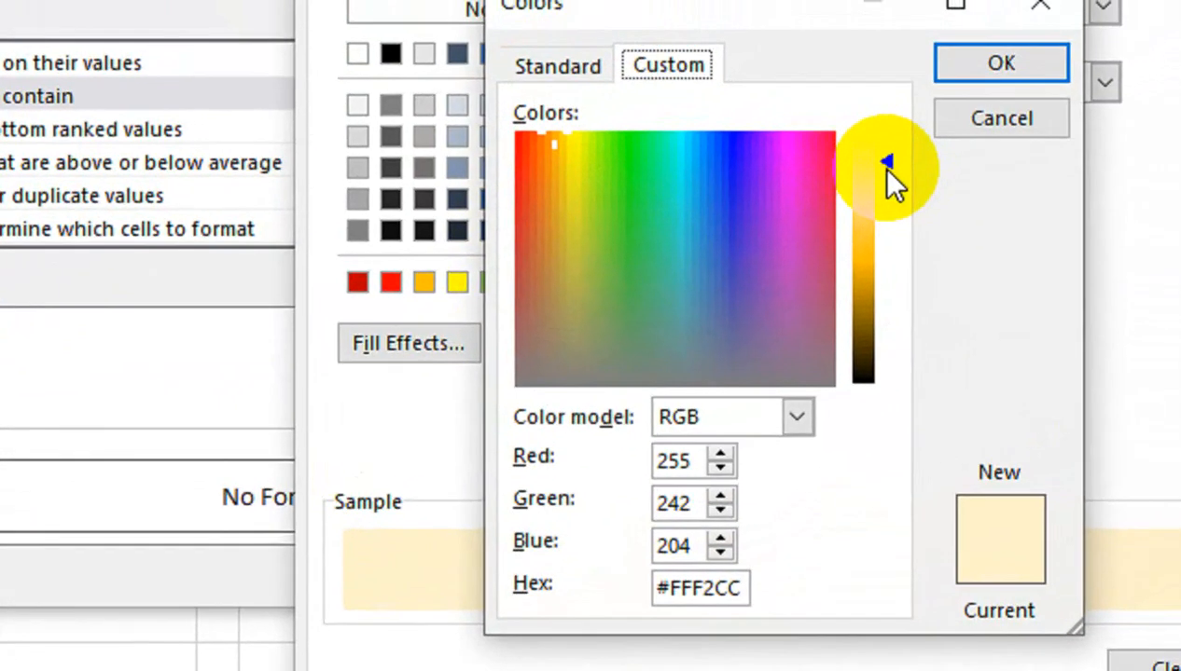
mouse_move(887, 166)
left_mouse_down()
mouse_move(885, 146)
mouse_move(886, 173)
left_mouse_up()
left_click(998, 86)
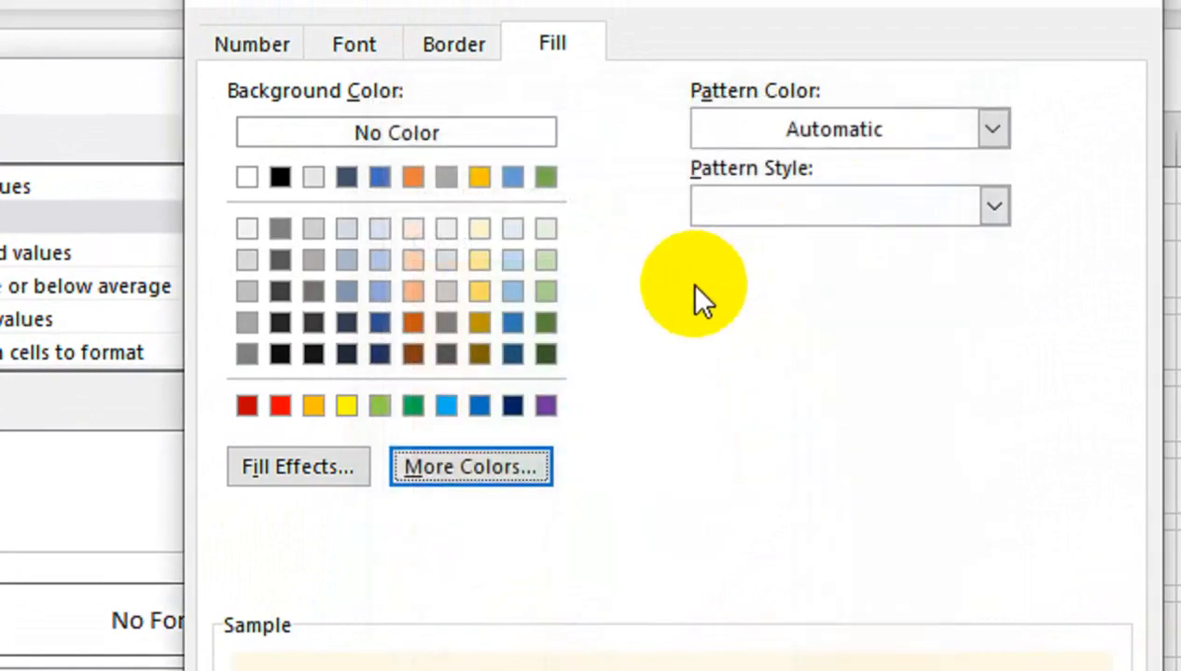
Add top, bottom and left borders to the rule's format and confirm it
left_click(454, 155)
left_click(643, 406)
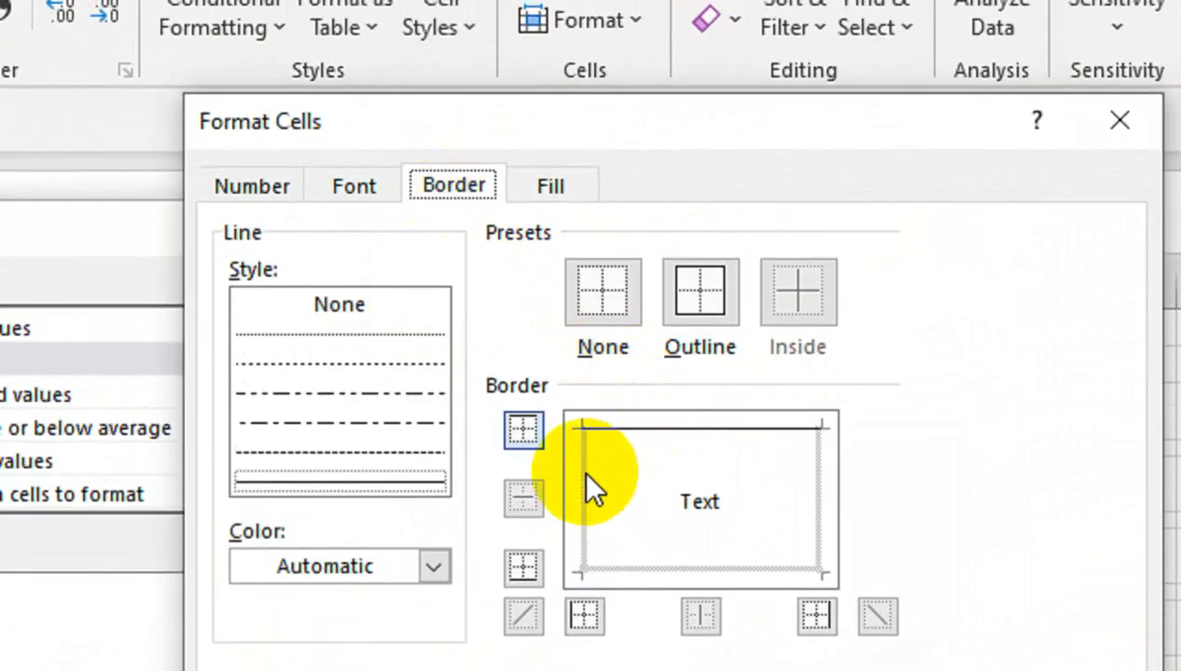
left_click(523, 567)
left_click(583, 616)
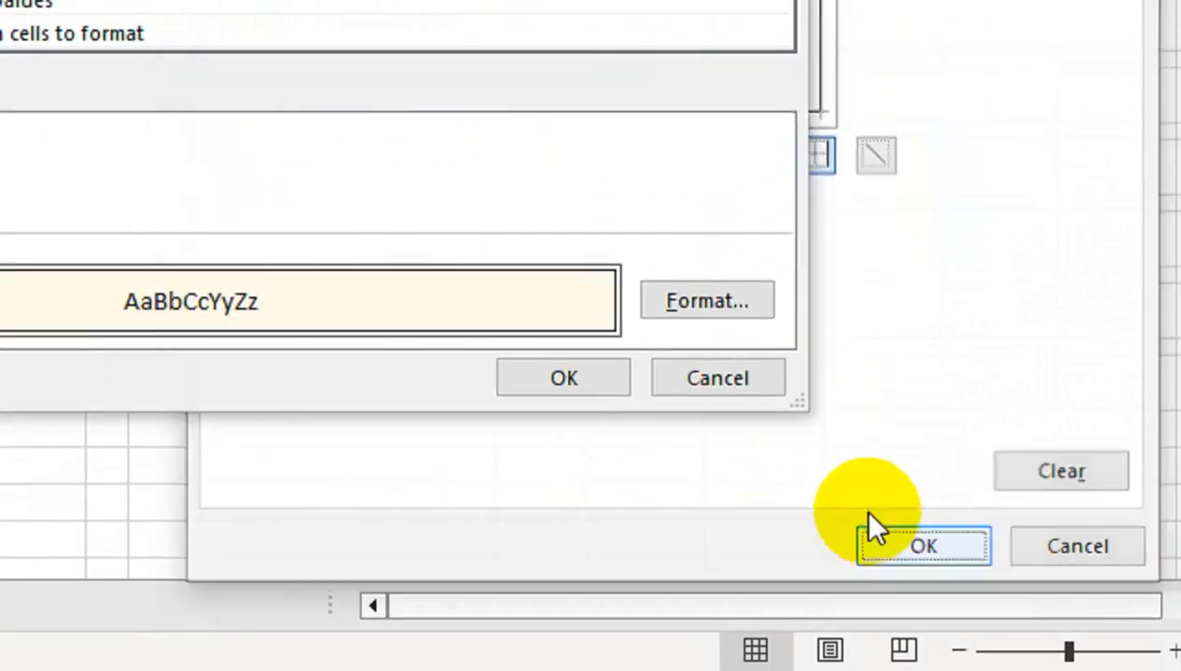
left_click(872, 524)
Apply the new formatting rule and enter BN as a test name in the Name field
left_click(601, 382)
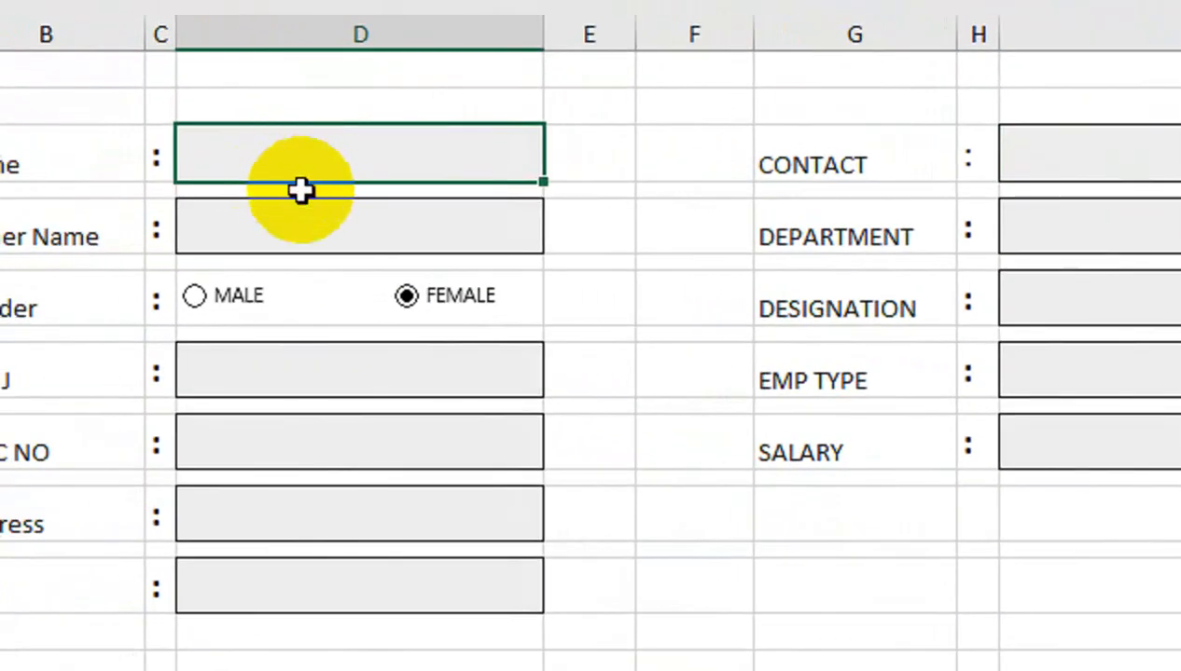
type("BN")
left_click(341, 351)
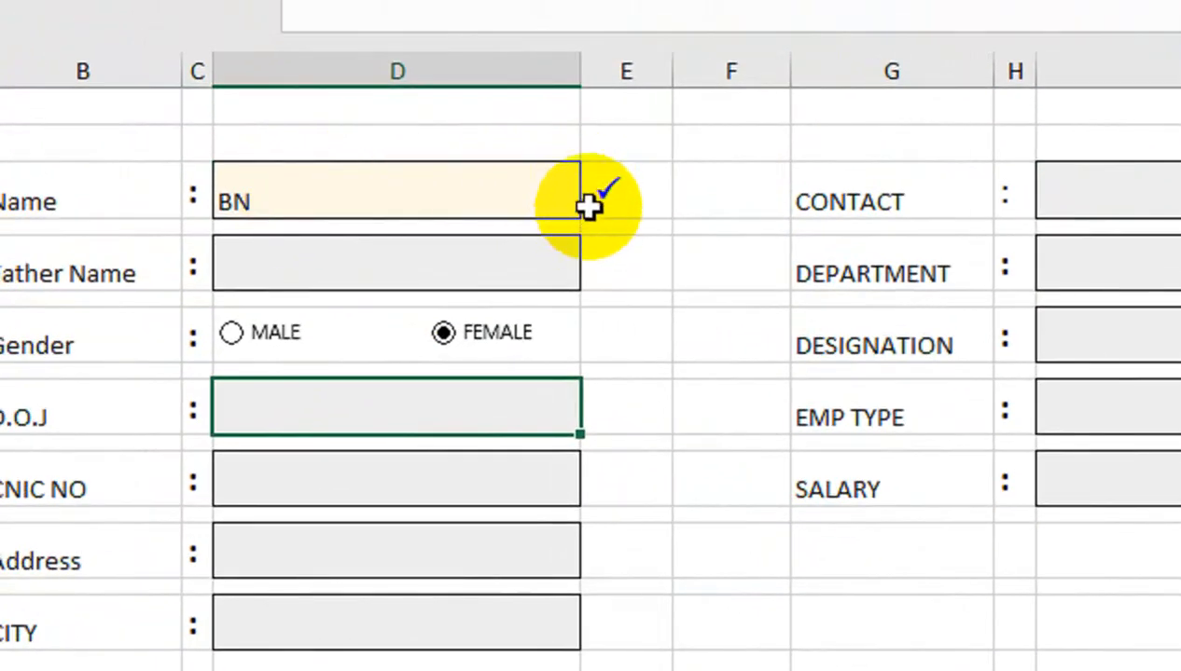
Bottom-align all eleven check-mark cells in columns E and J and enlarge them to 18 point
left_click(637, 203)
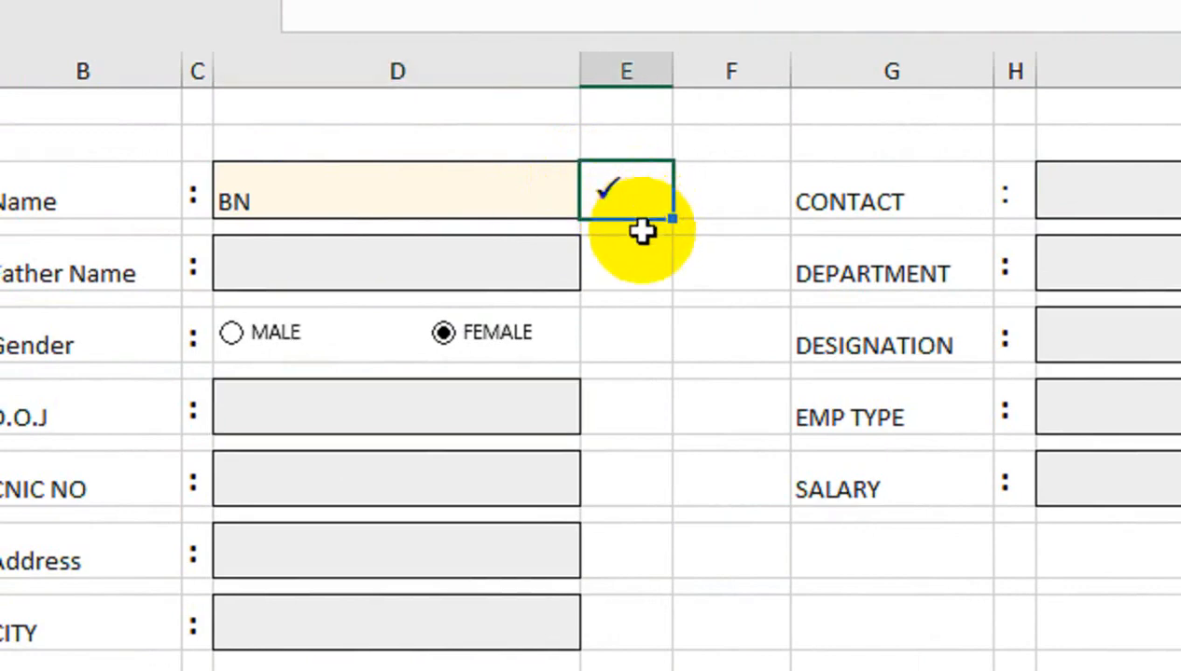
left_click(639, 250)
left_click(637, 384)
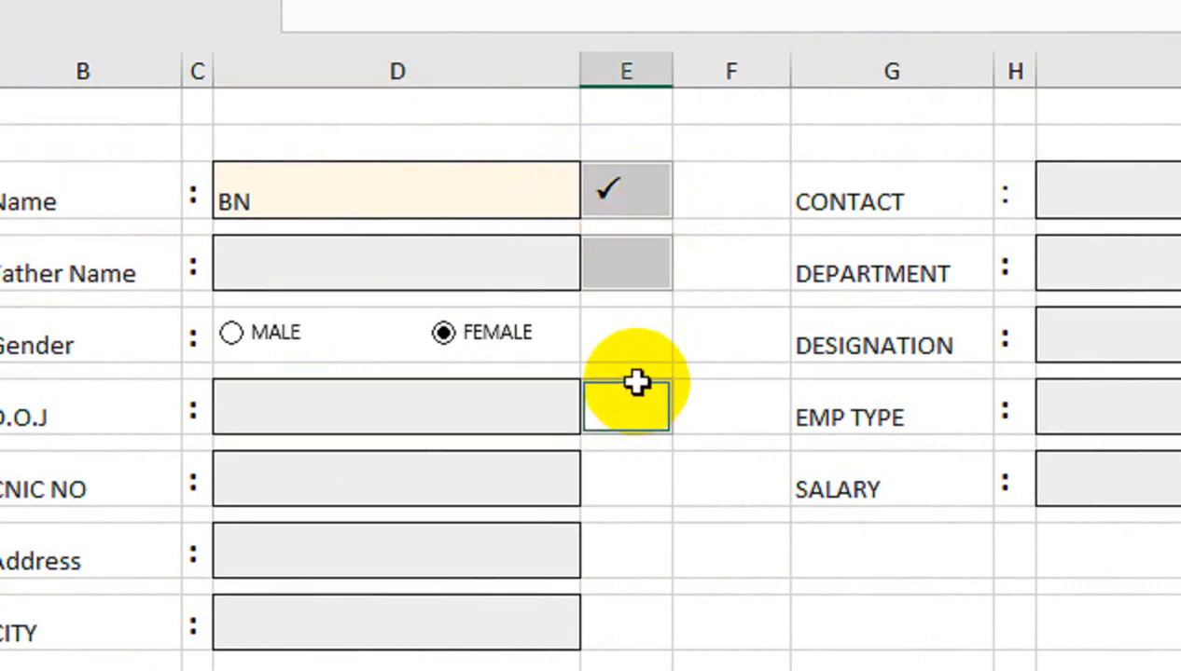
left_click(621, 492)
left_click(629, 559)
left_click(630, 629)
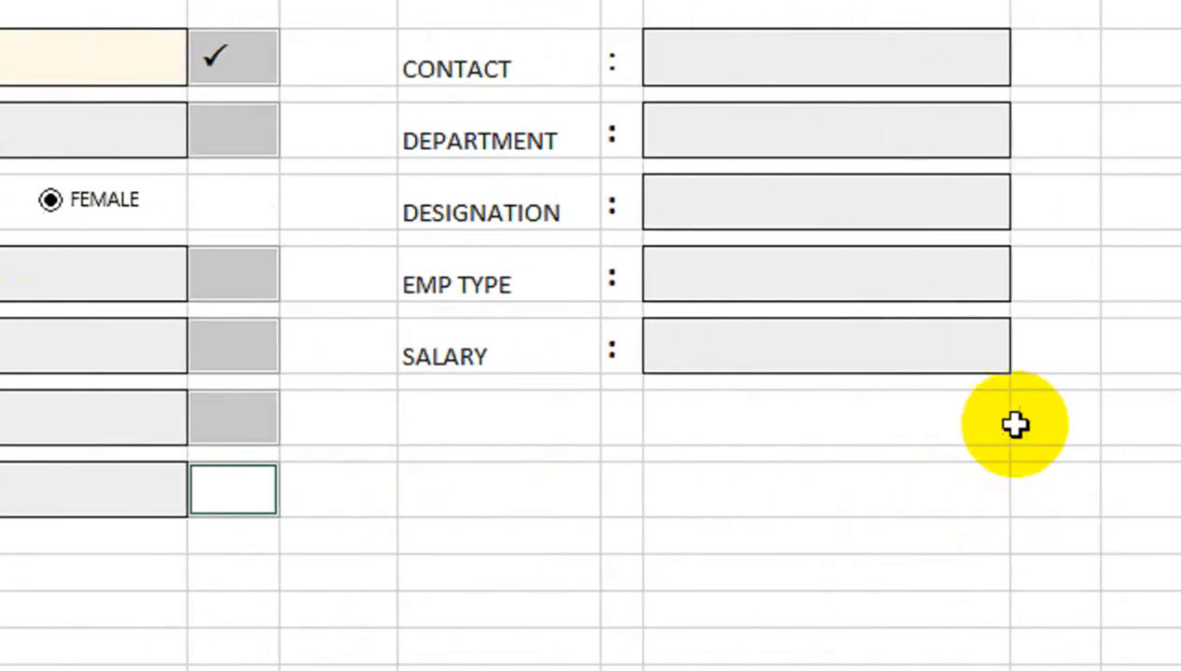
left_click(885, 364)
left_click(886, 280)
left_click(886, 221)
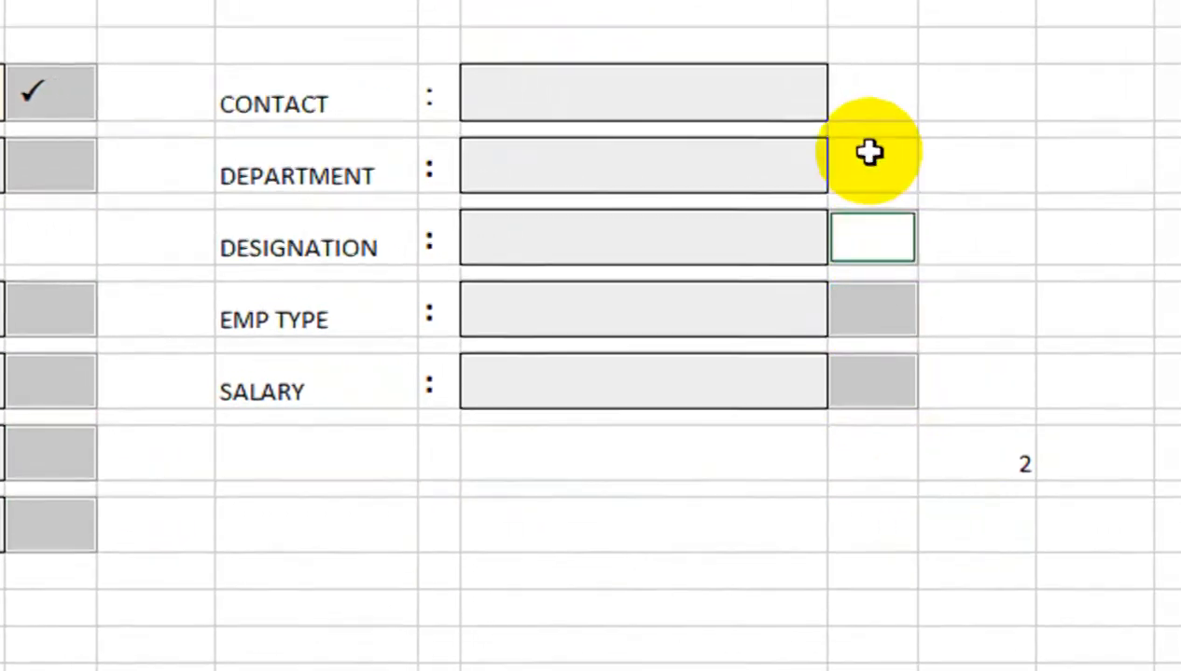
left_click(886, 122)
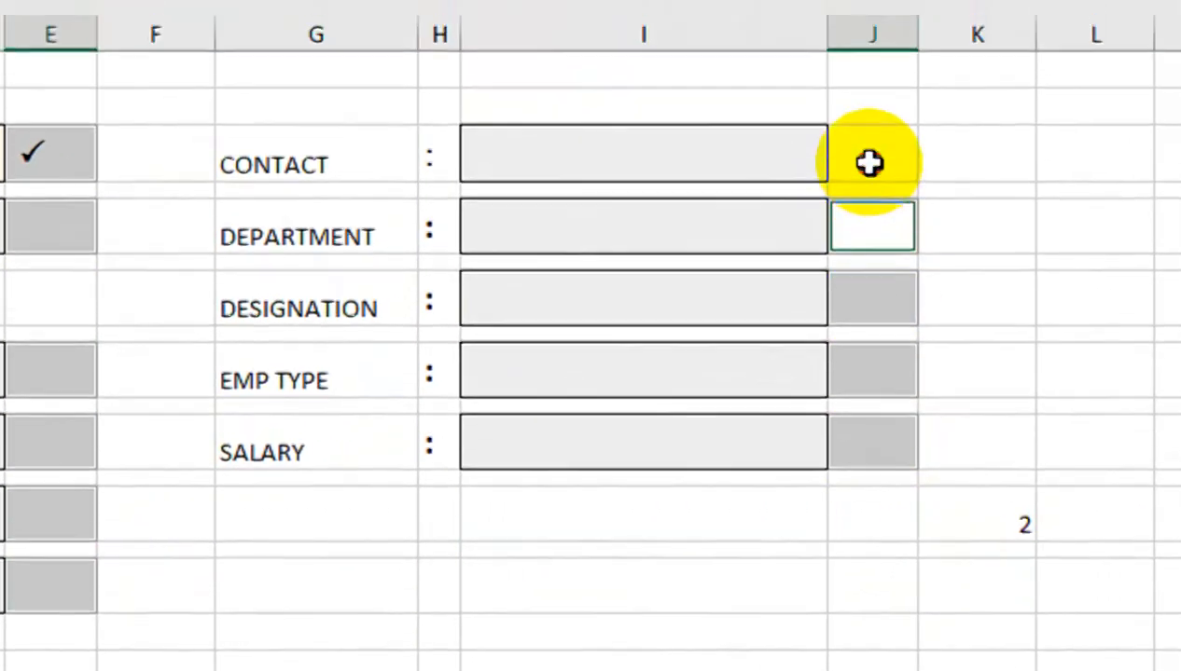
left_click(868, 164)
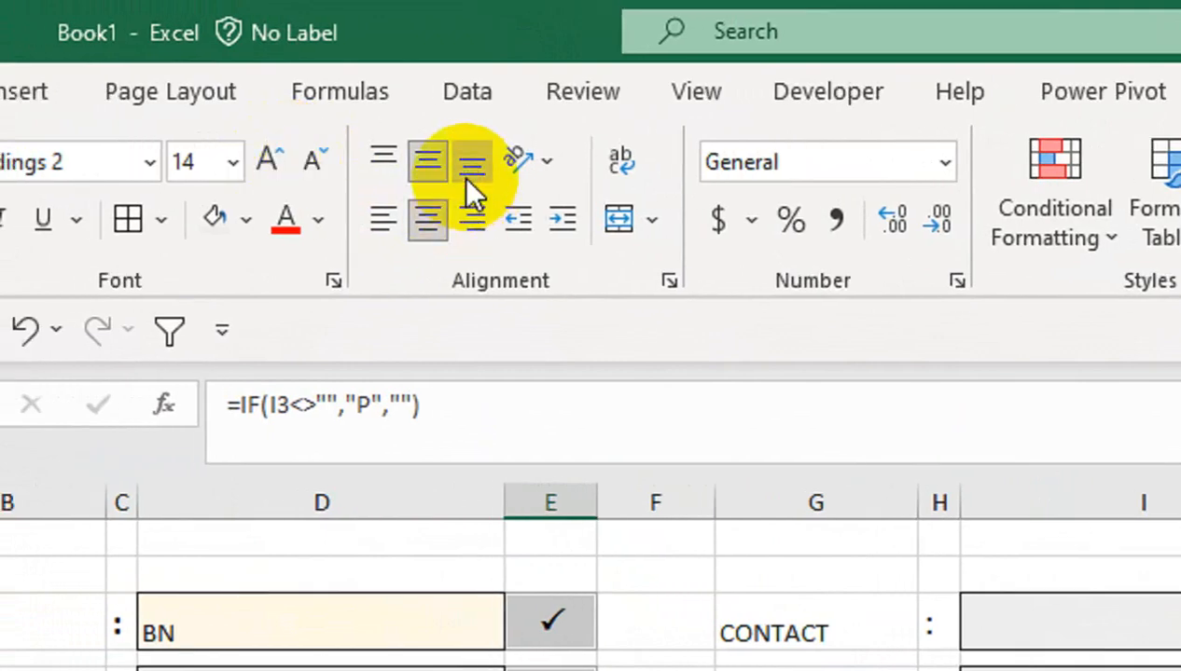
left_click(349, 123)
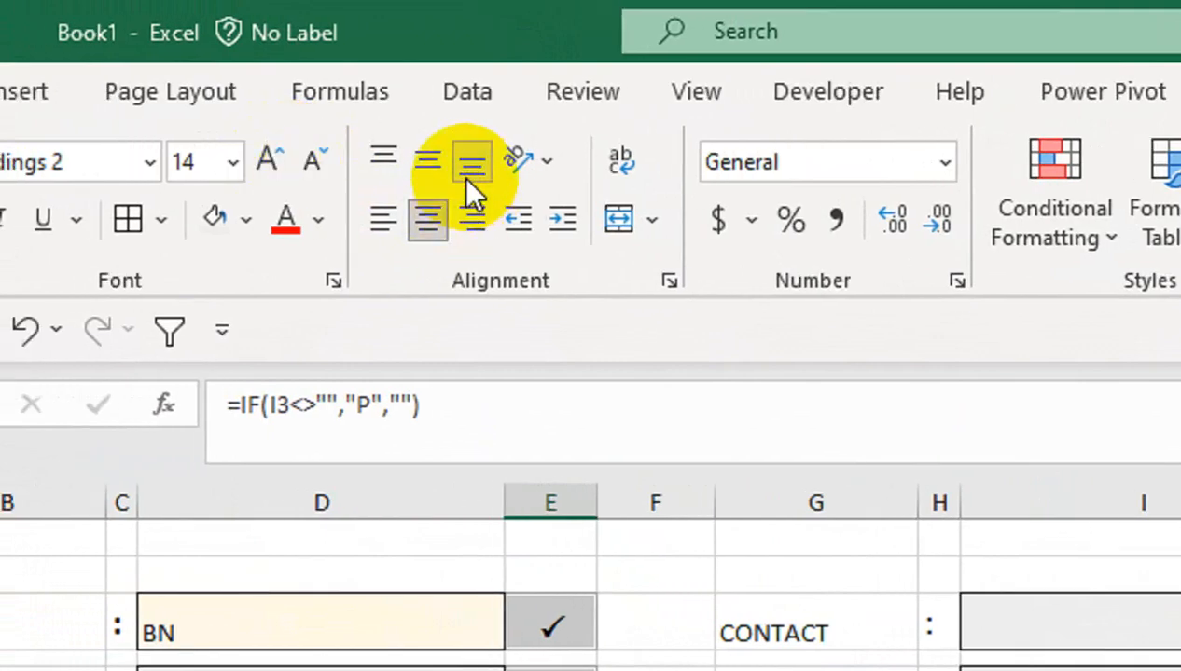
left_click(267, 166)
left_click(267, 166)
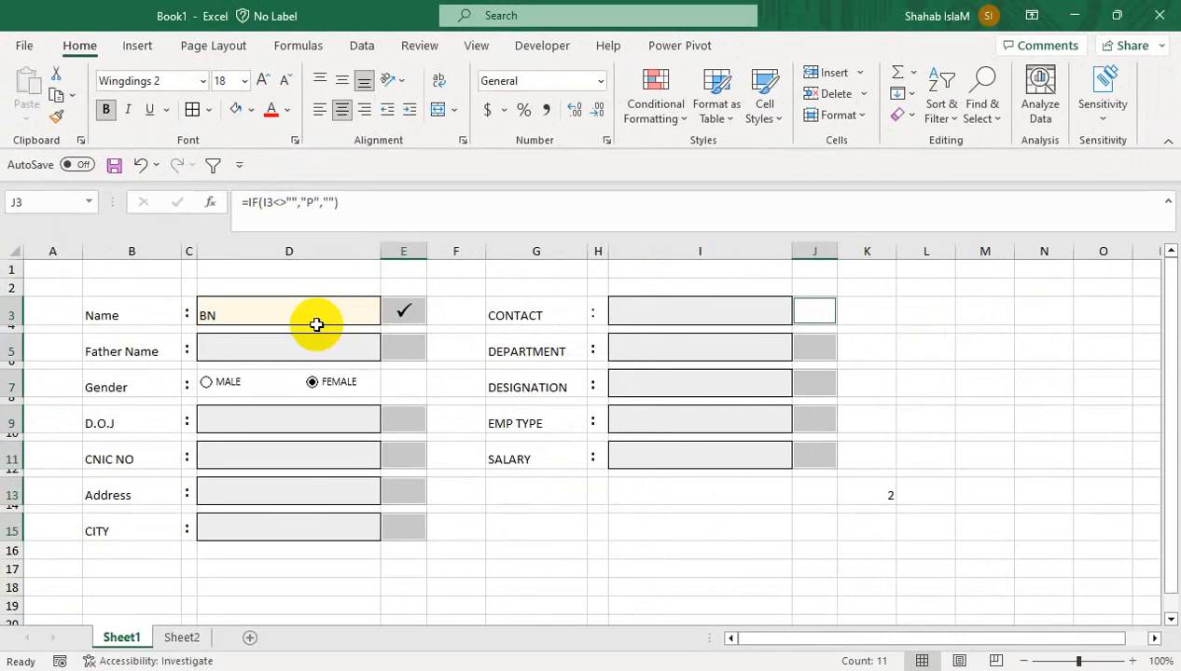
Merge G13:I13 and enter a vertically centred TERM & CONDITIONS heading
left_click(567, 500)
left_click_drag(663, 496, 659, 494)
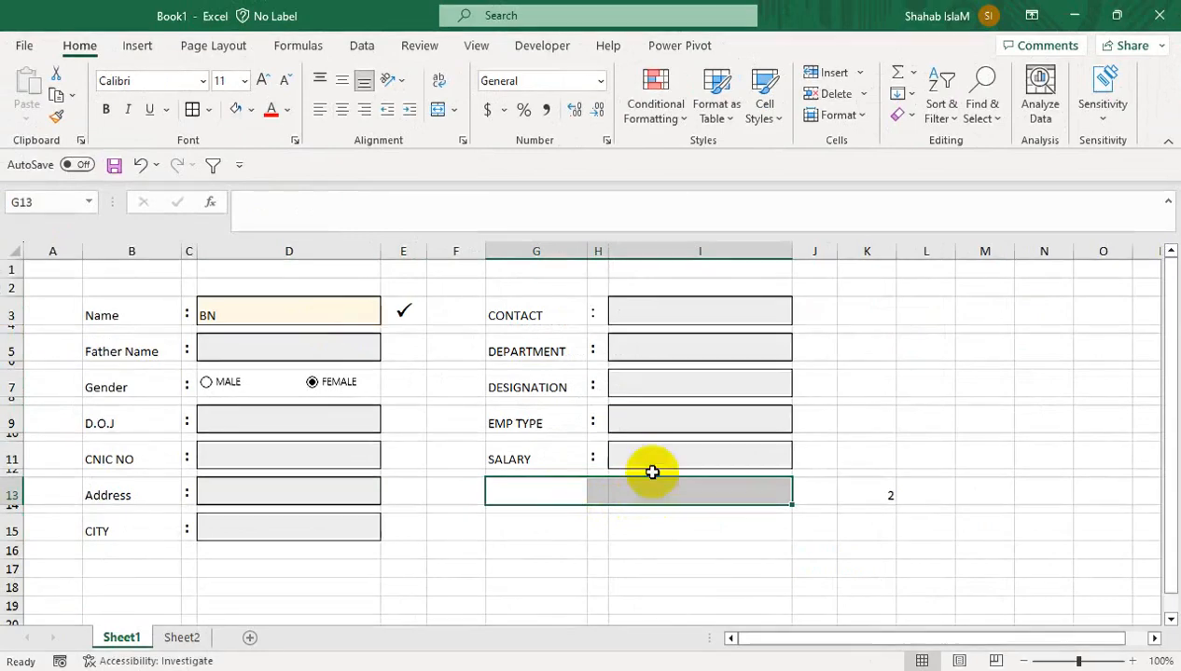
left_click(437, 109)
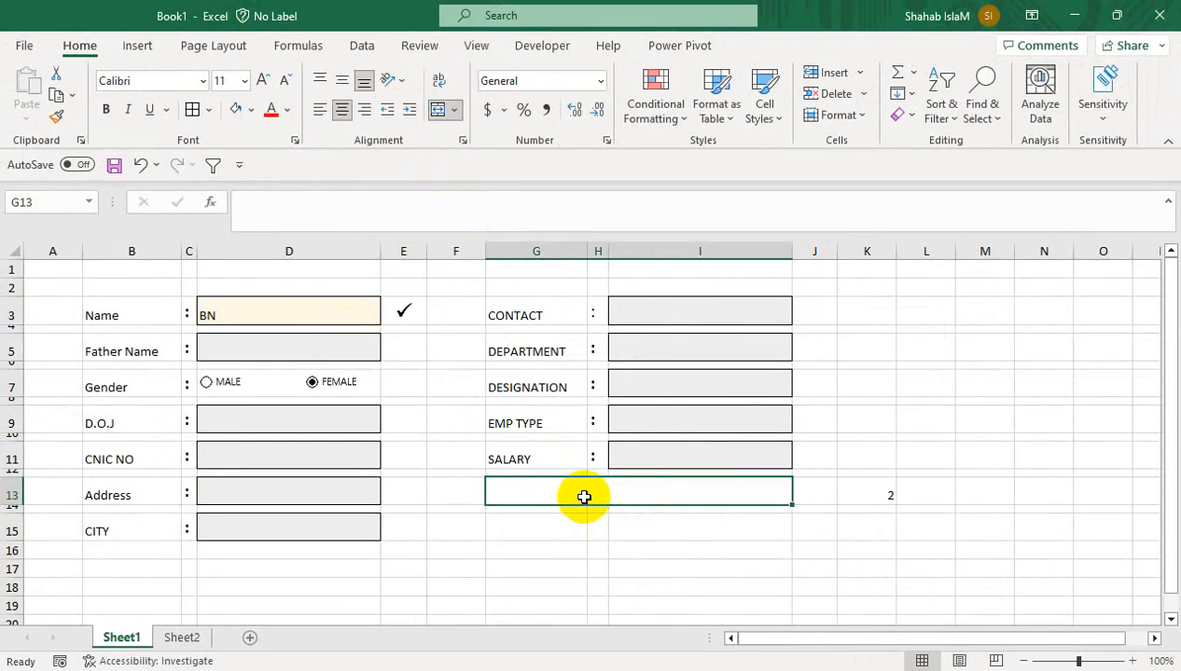
type("TERM & CONDITIONS")
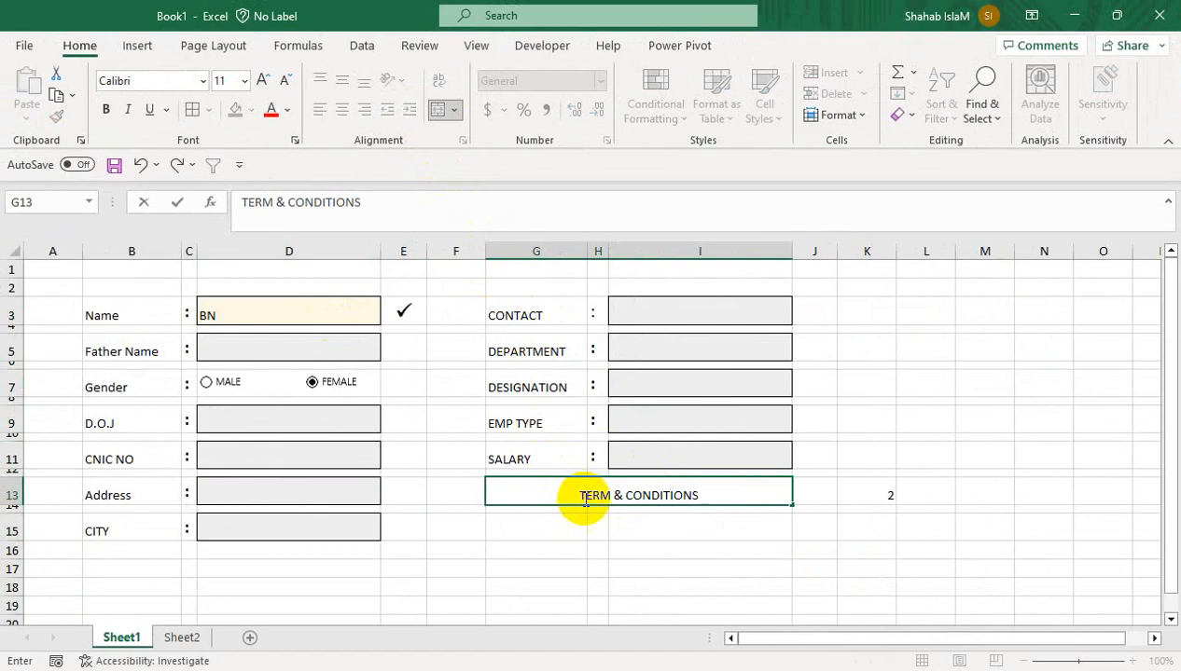
key("Return")
left_click(594, 492)
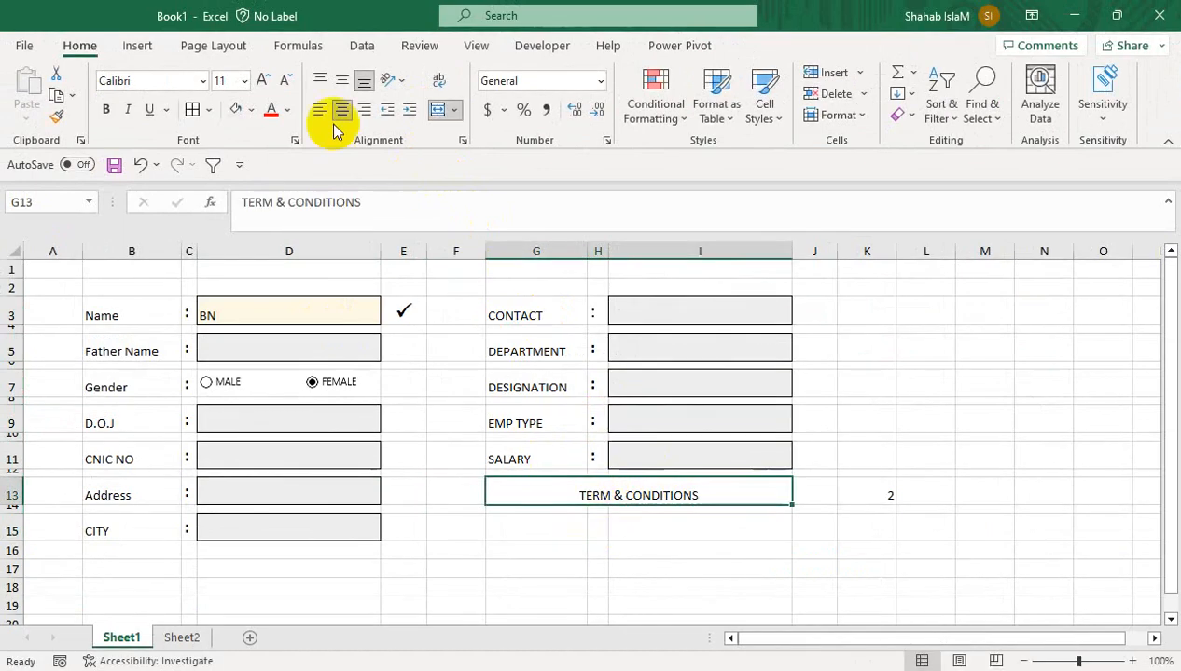
left_click(343, 82)
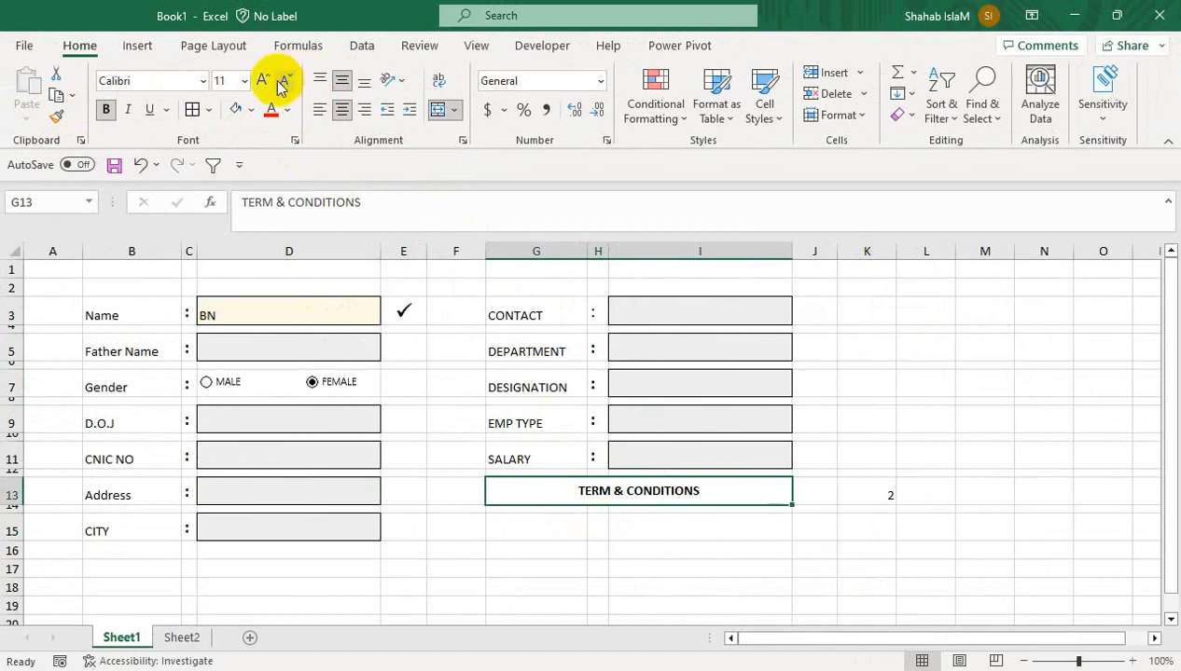
Insert a form check box on G13 and resize it beside the heading
left_click(558, 51)
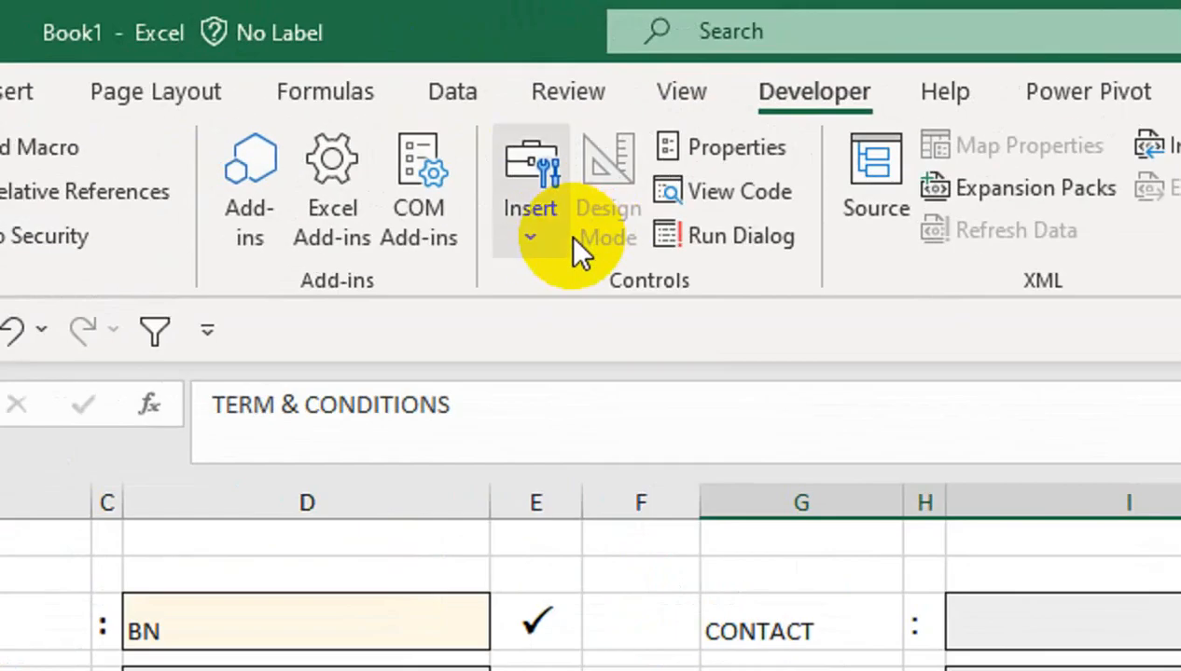
left_click(402, 102)
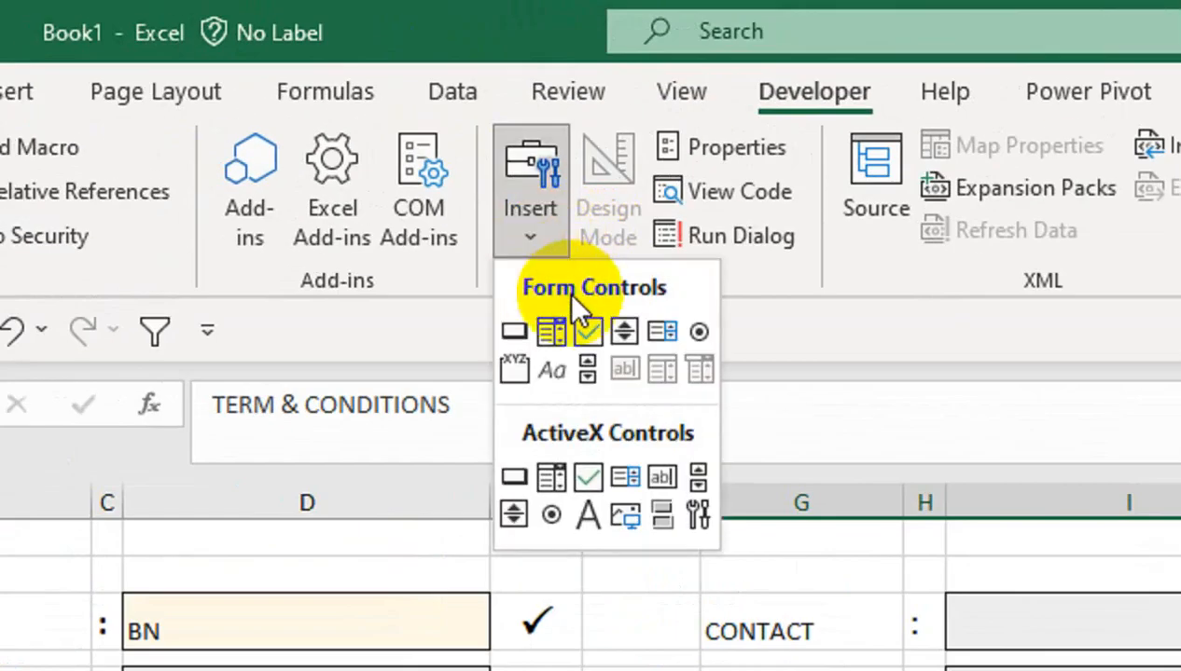
left_click(434, 168)
left_click_drag(800, 557, 862, 602)
left_click_drag(867, 478, 850, 475)
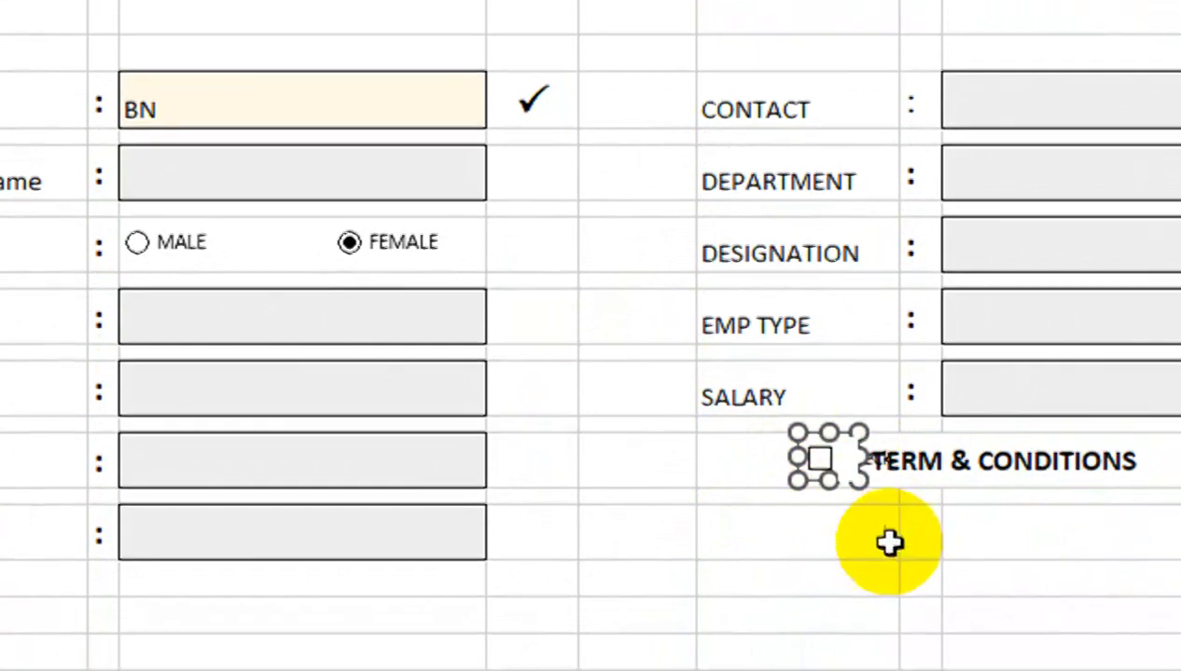
left_click(914, 583)
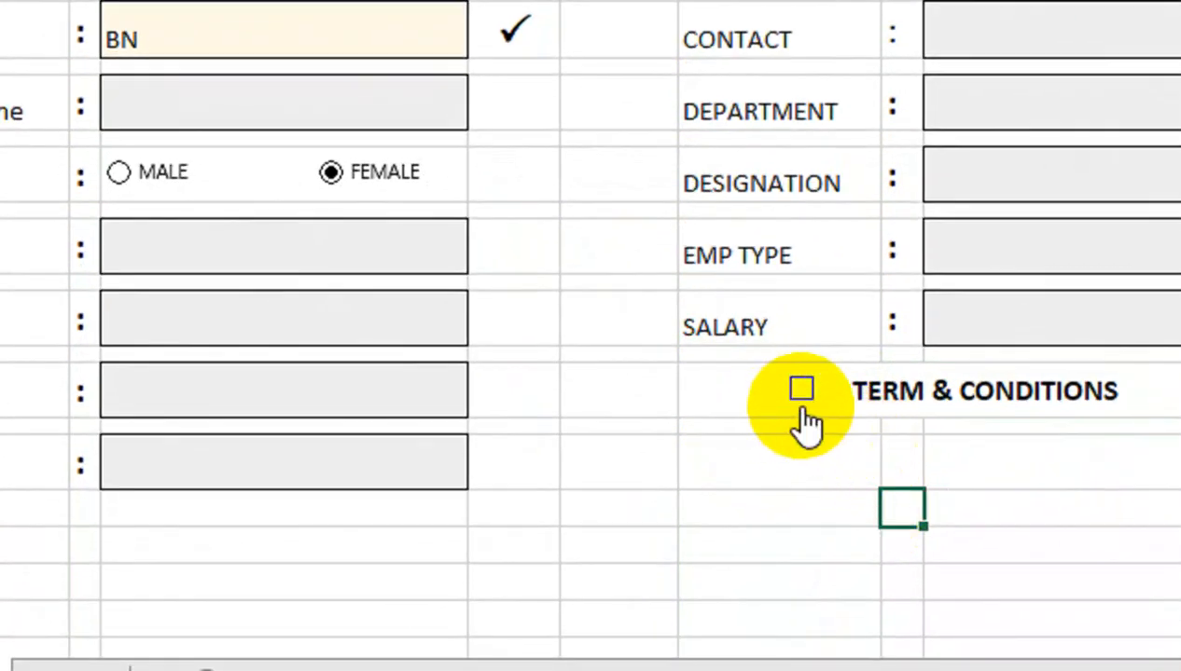
left_click(827, 478, "ctrl")
Link the check box to cell K14 and tick it to test the value
right_click(808, 390)
left_click(872, 364)
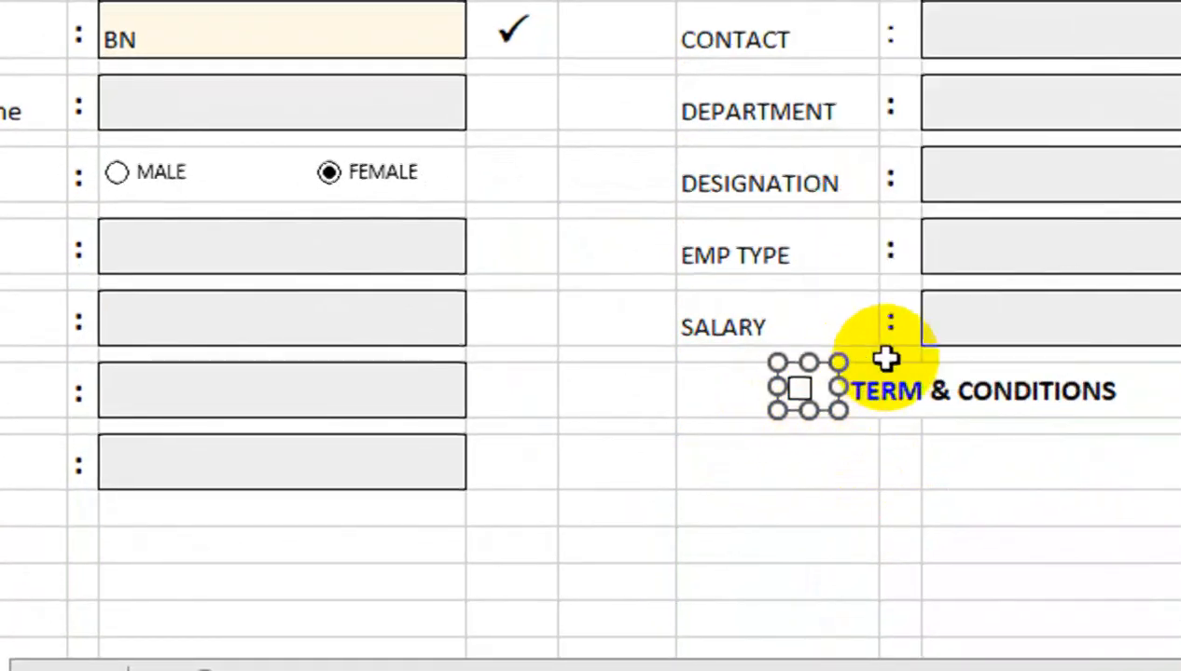
left_click(762, 194)
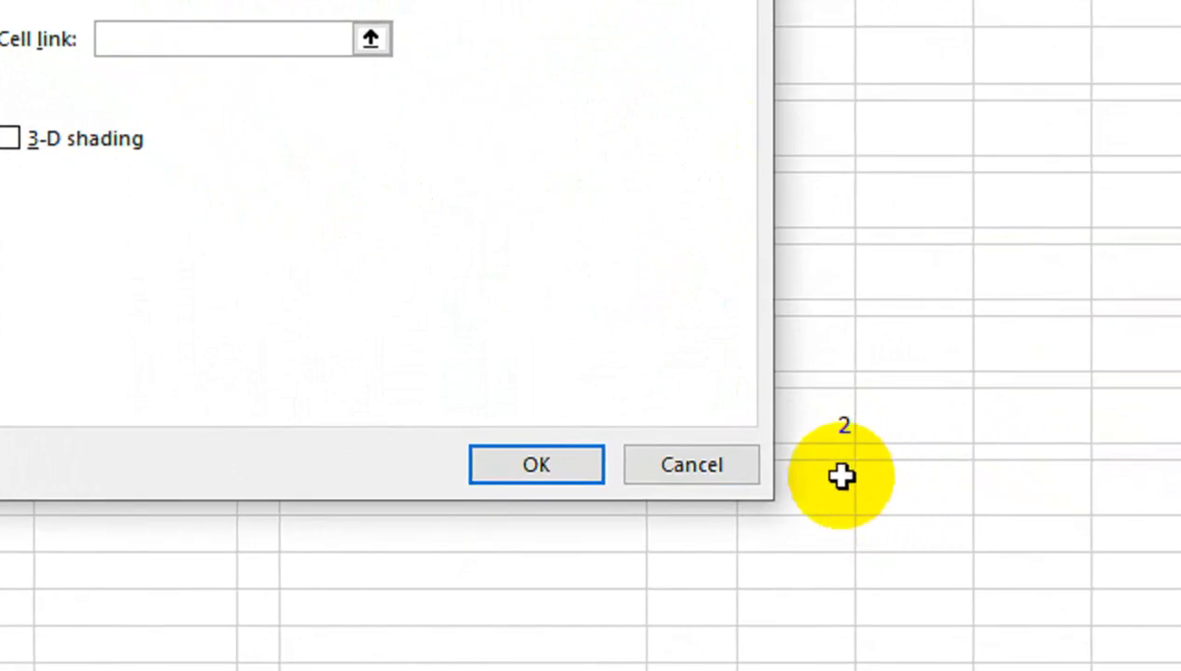
left_click(916, 522)
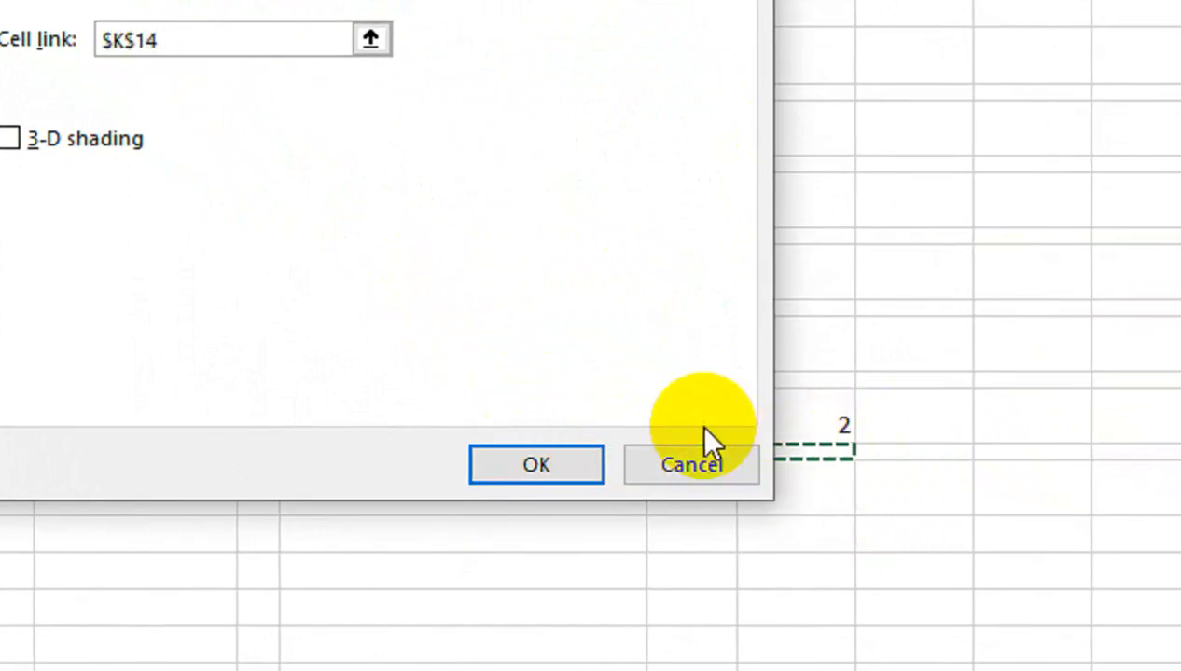
left_click(507, 466)
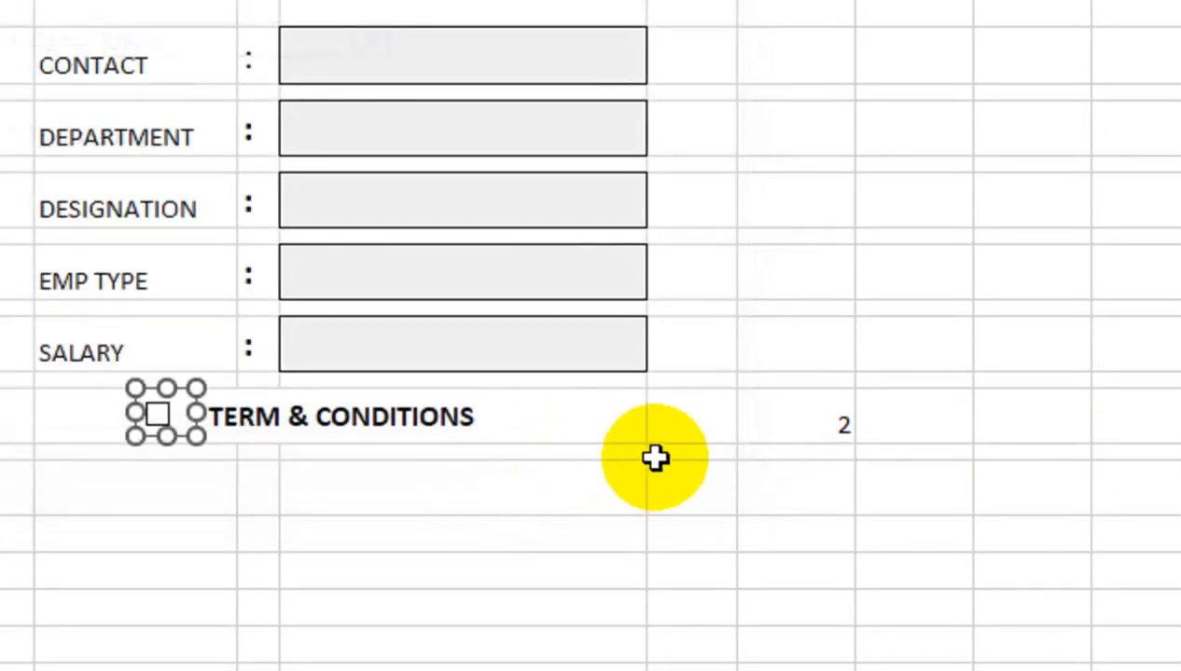
left_click(158, 485)
left_click(161, 416)
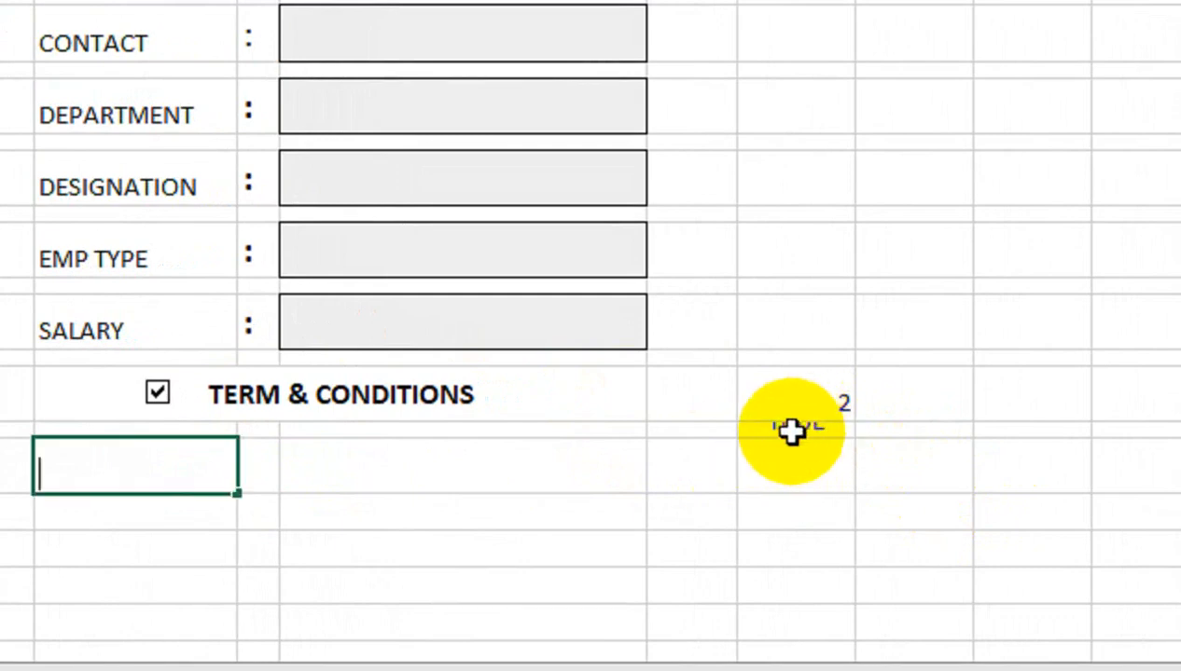
Relink the check box to K17 and untick it so the link shows FALSE
right_click(168, 394)
left_click(184, 377)
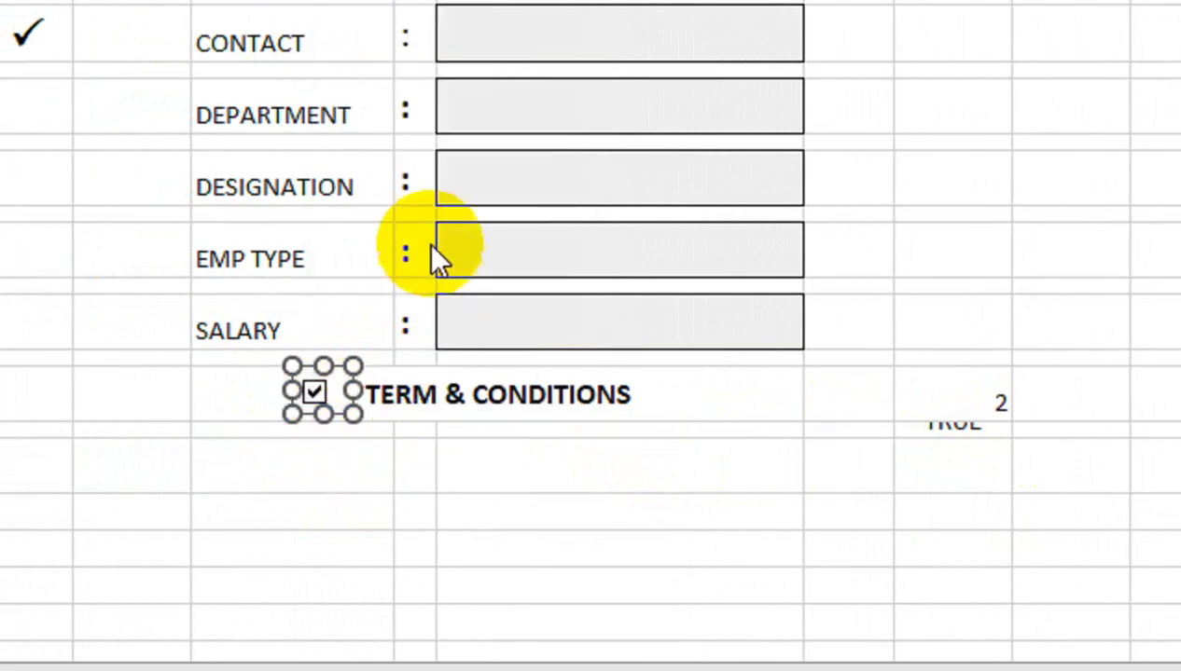
left_click(366, 169)
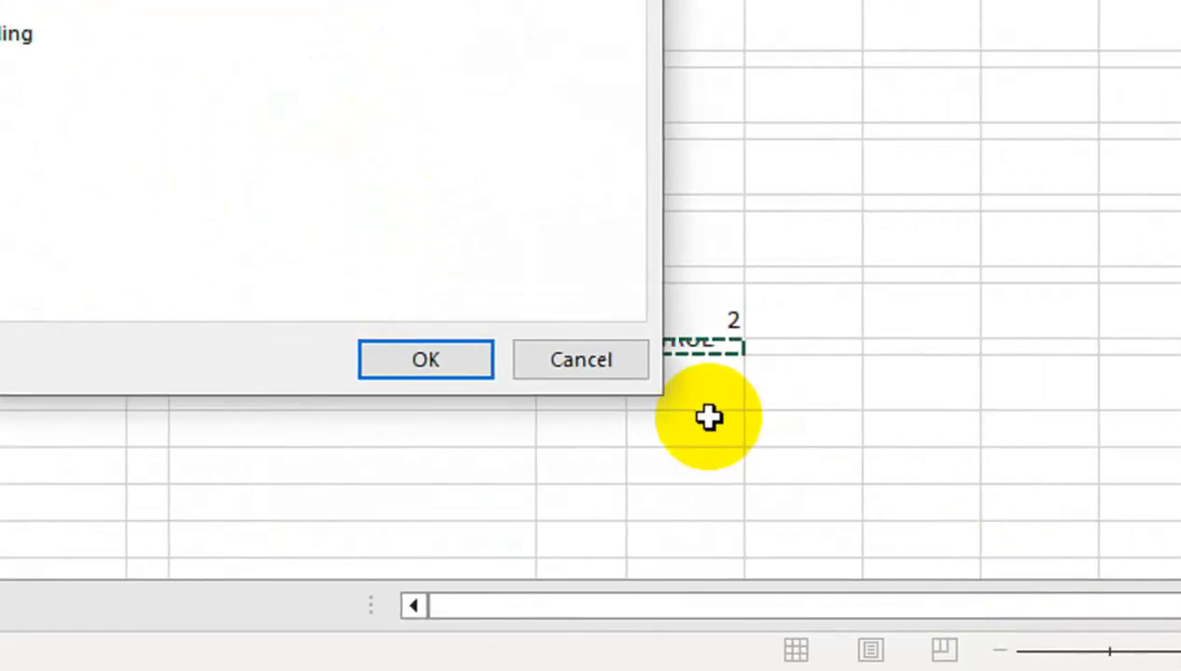
left_click(706, 419)
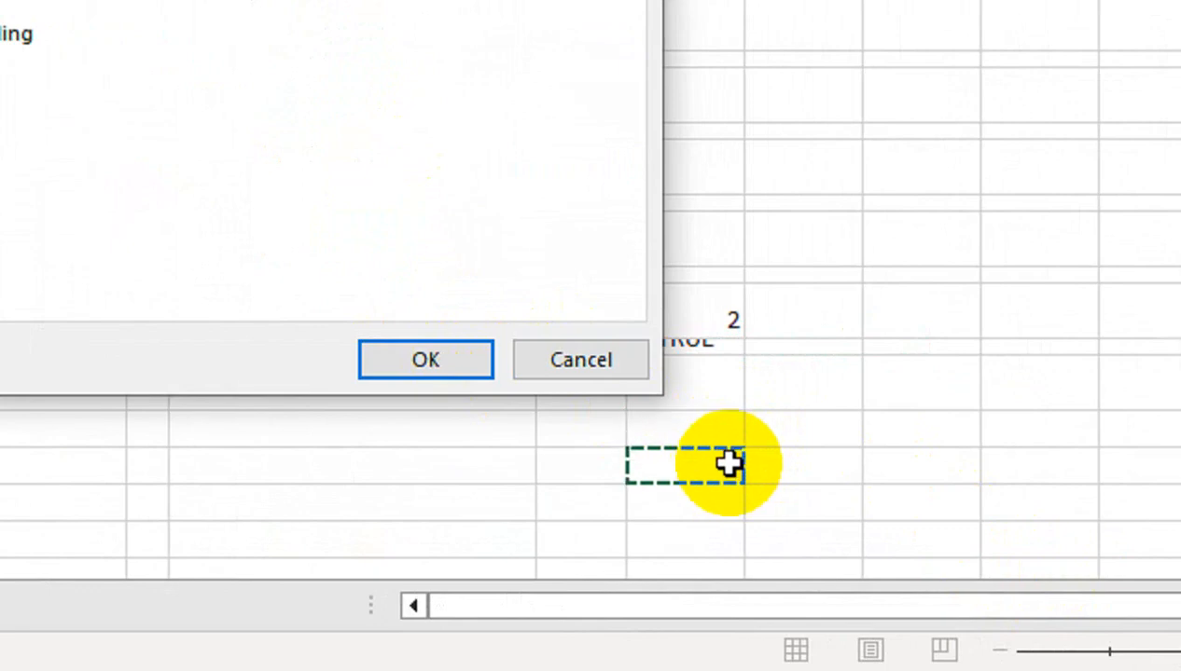
left_click(425, 362)
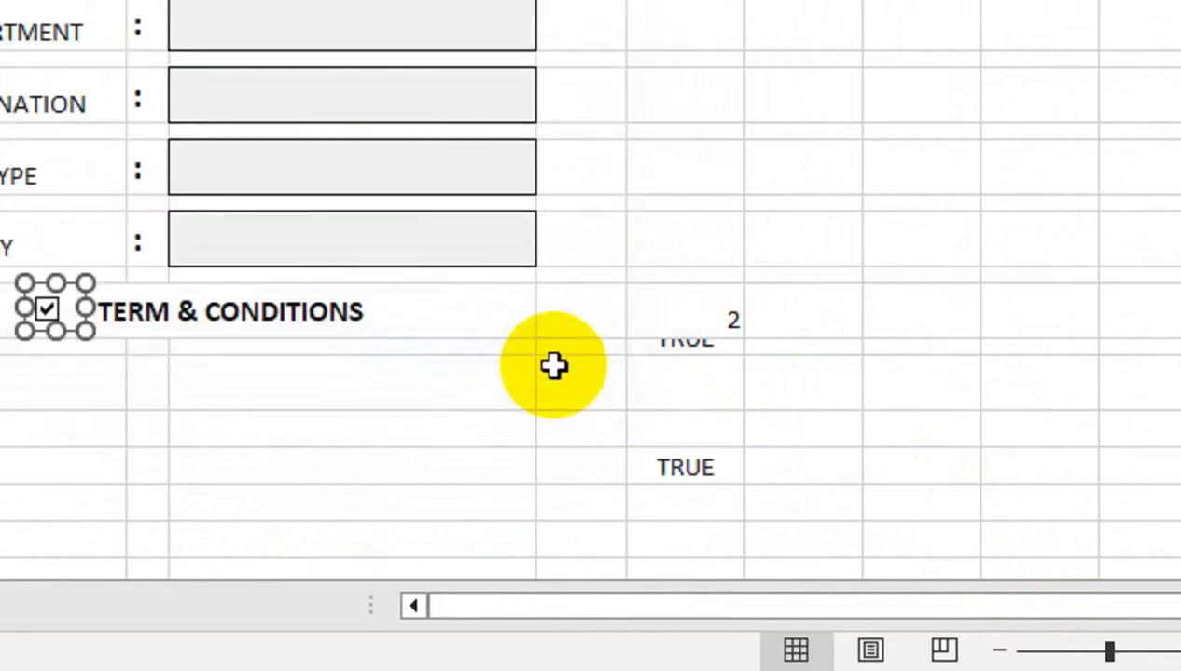
left_click(684, 345)
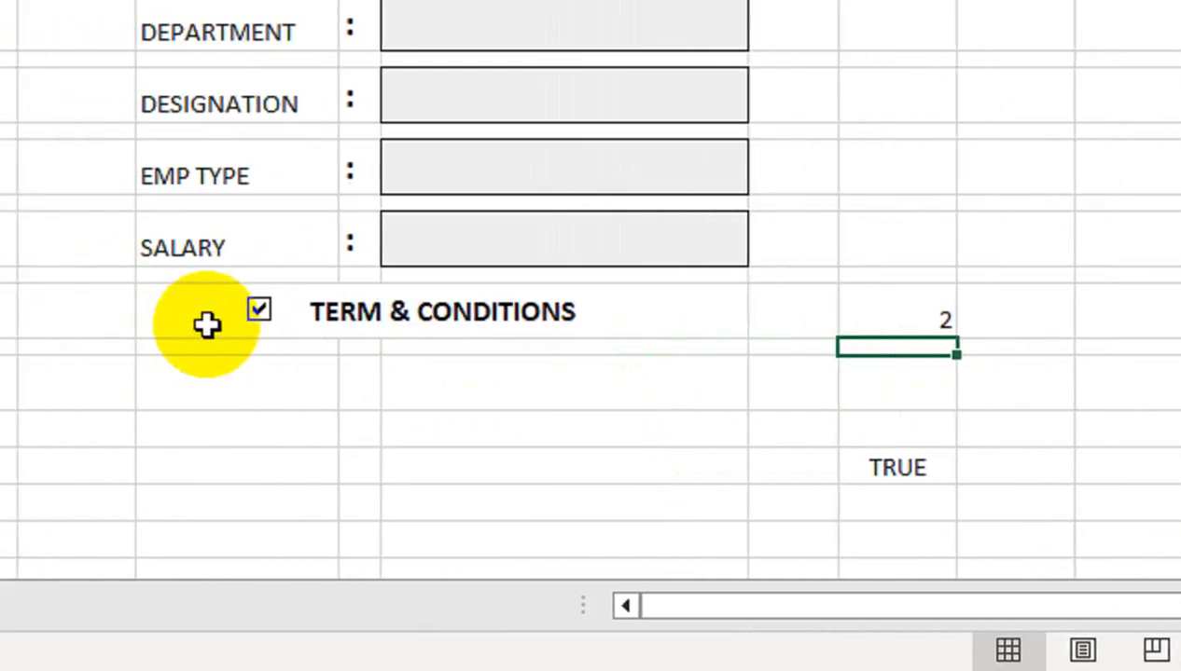
left_click(60, 316)
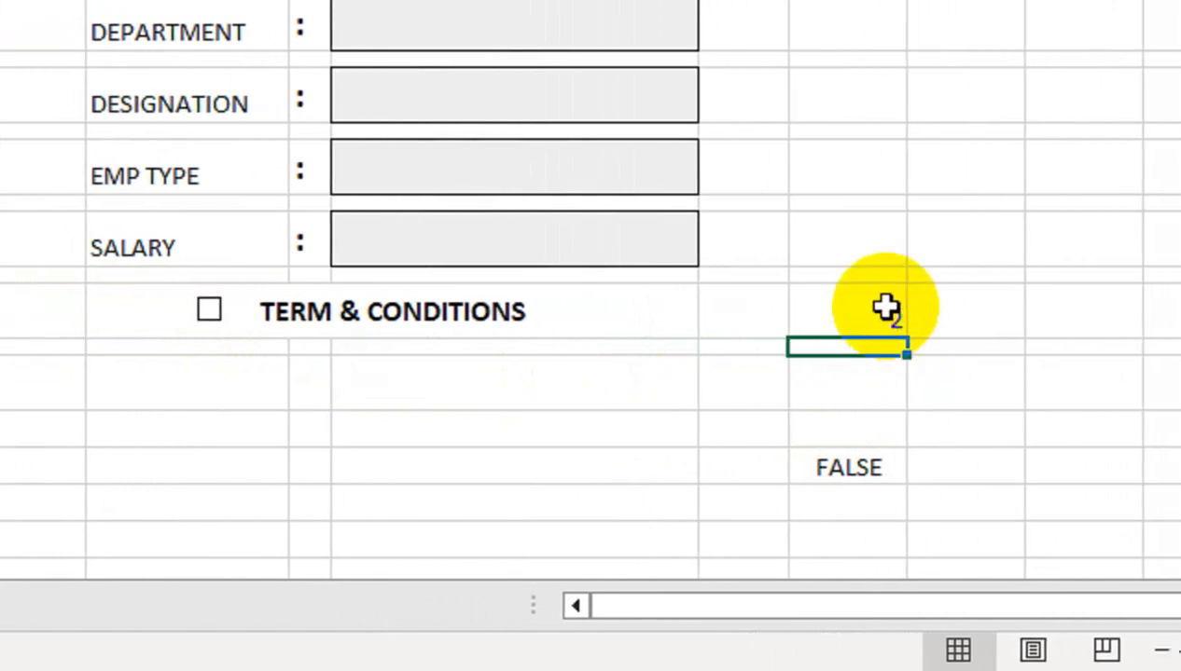
Move the field count down to K16 and set Gender to MALE to test
left_click(982, 322)
left_click_drag(890, 337, 871, 427)
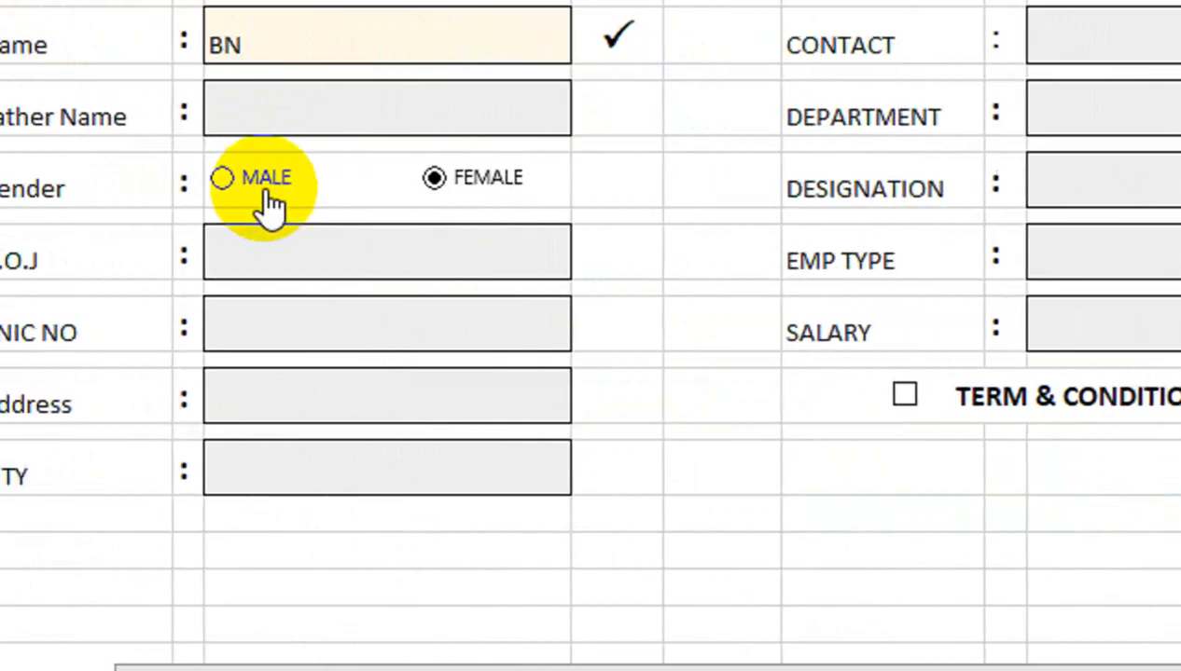
left_click(266, 182)
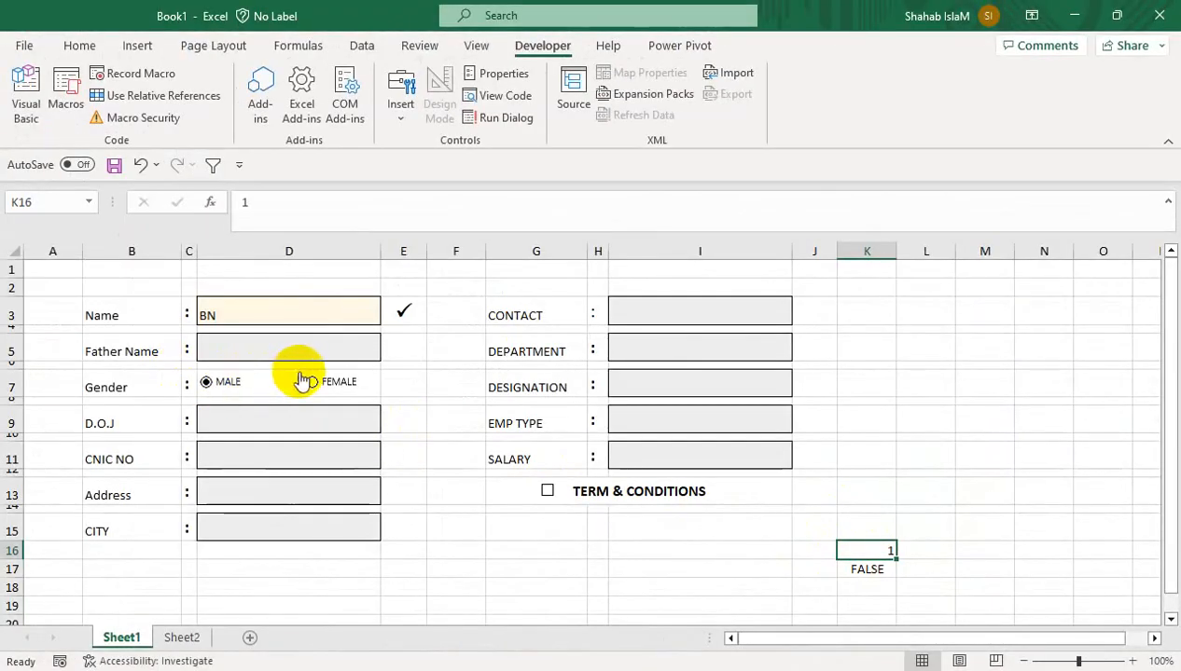
Merge G15:I17 into a box reading AS YOUR COMPANY RULE, middle-aligned, bold, size 20
left_click_drag(569, 527, 714, 566)
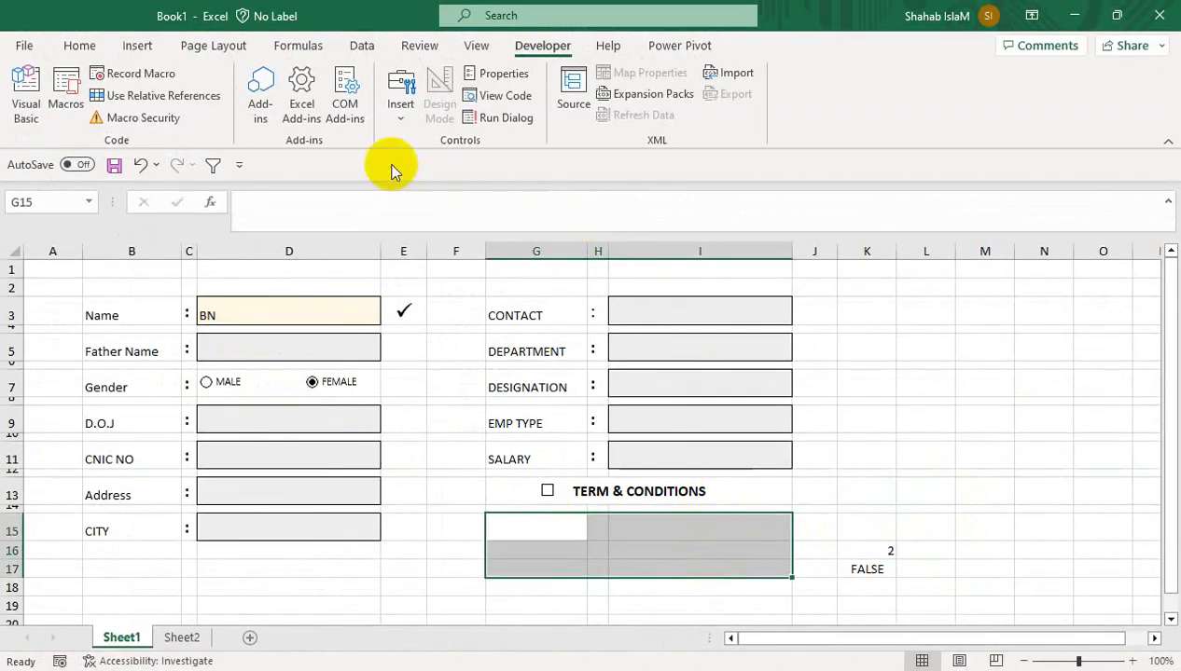
left_click(93, 47)
left_click(393, 116)
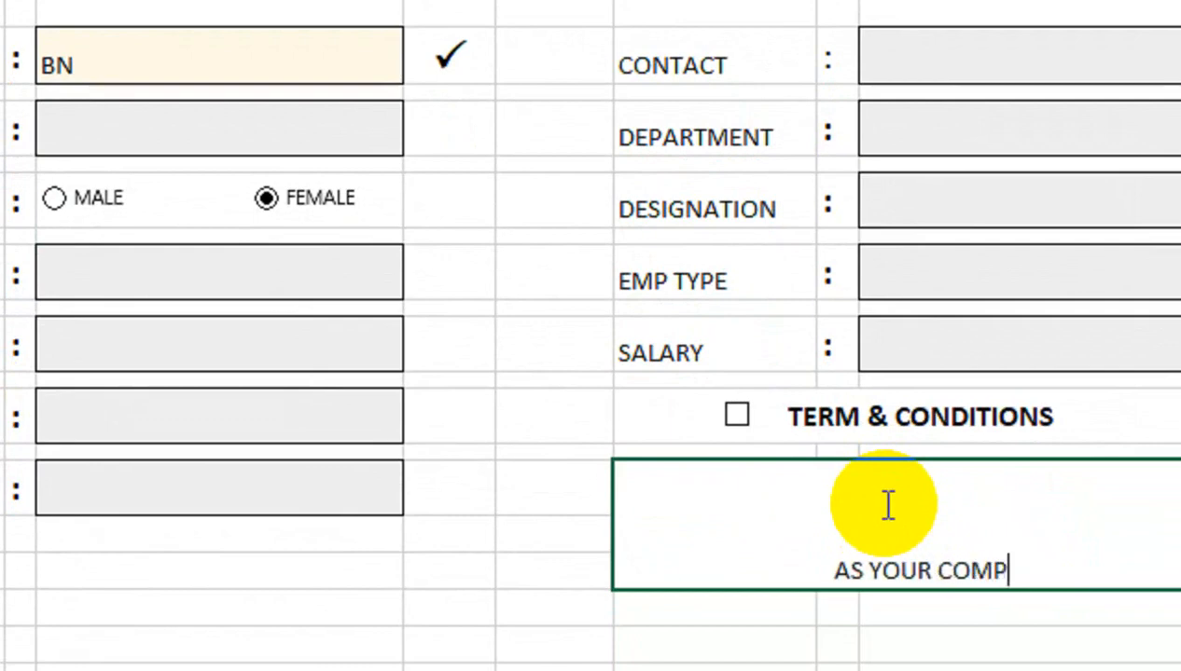
type("ANY RULE")
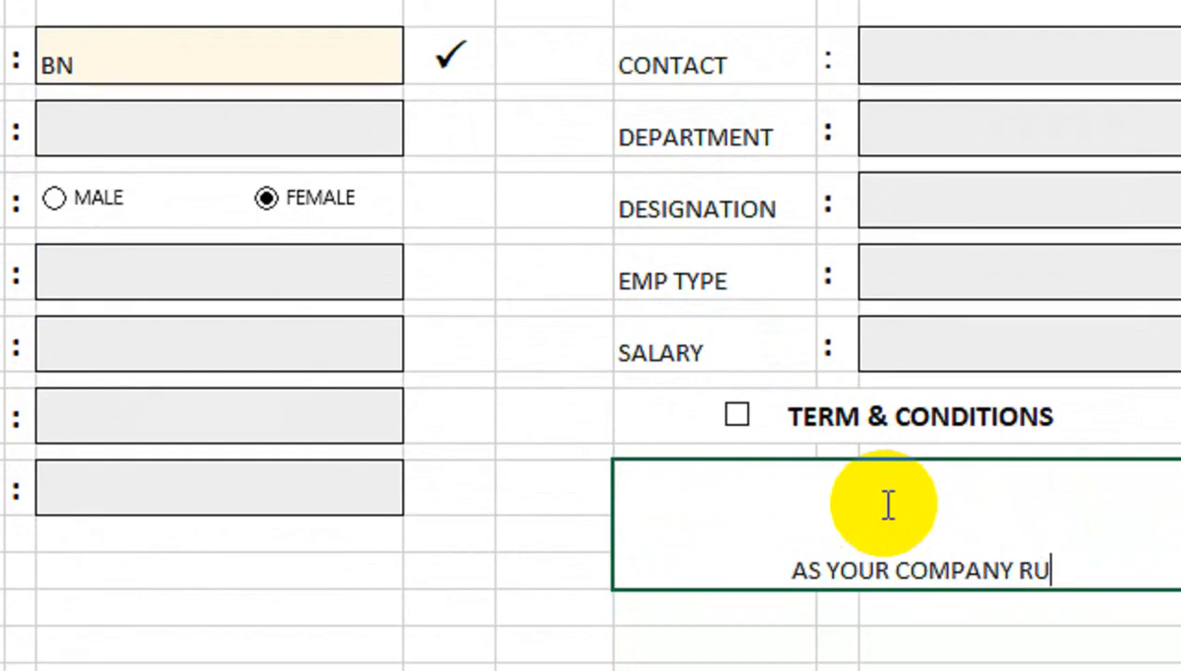
left_click(923, 429)
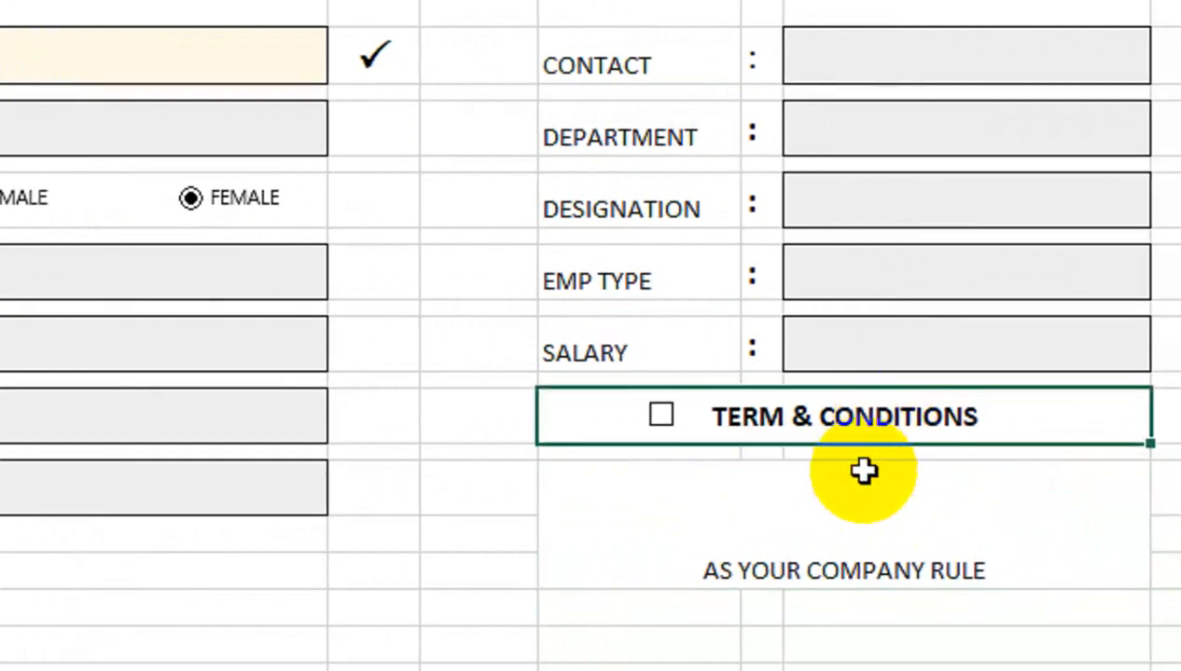
left_click(938, 477)
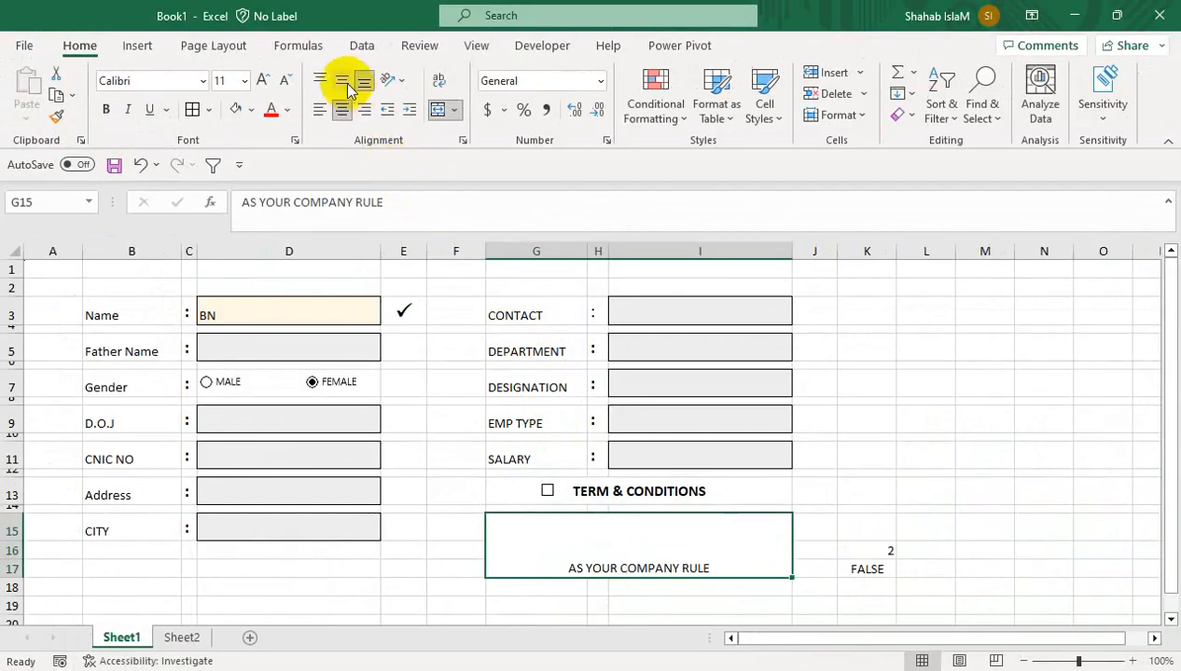
left_click(329, 10)
left_click(264, 80)
left_click(265, 80)
left_click(105, 109)
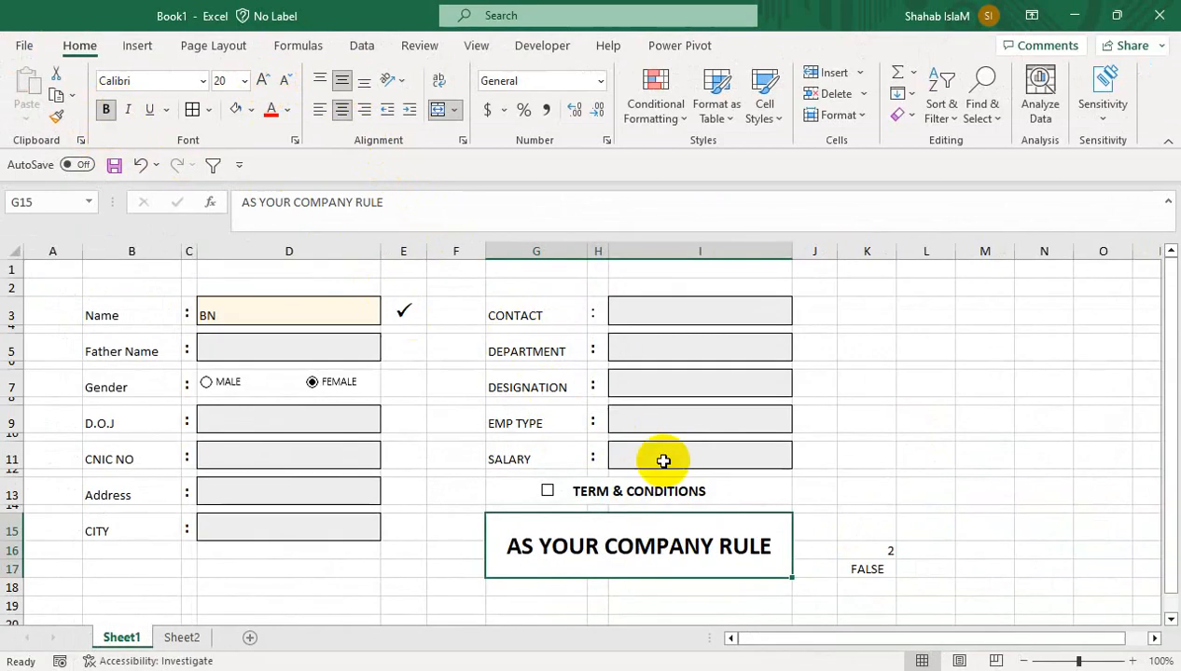
left_click(877, 473)
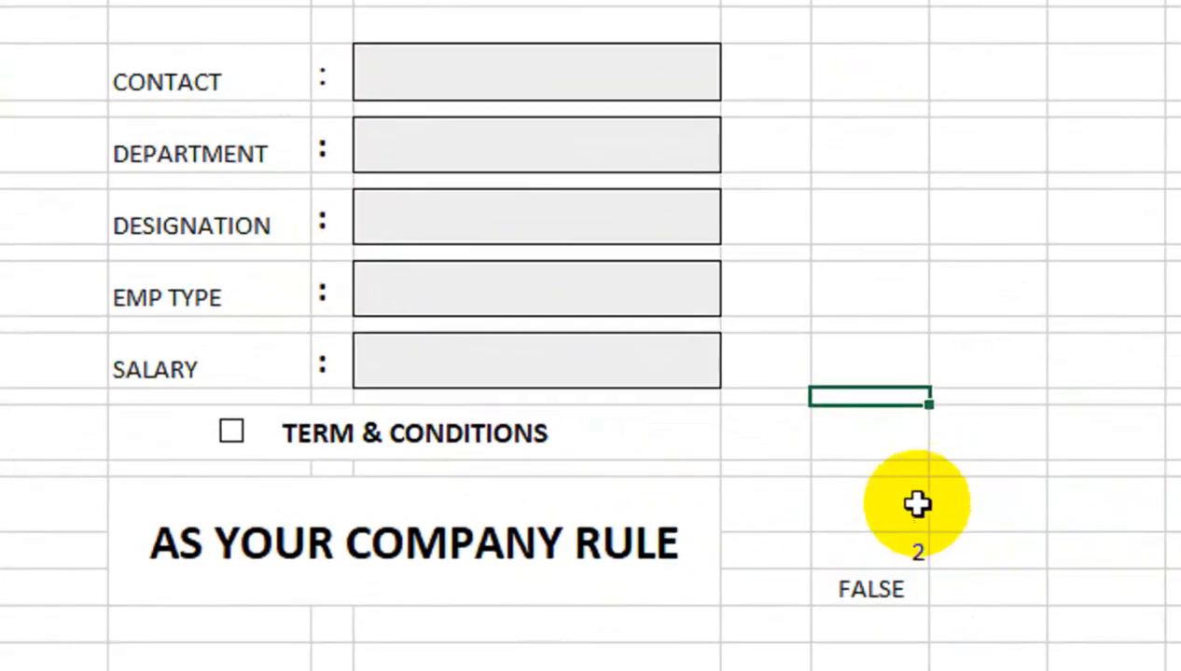
Start =COUNTA( in K15 with the left-column fields D3, D5, D9, D11, D13 and D15
left_click(869, 504)
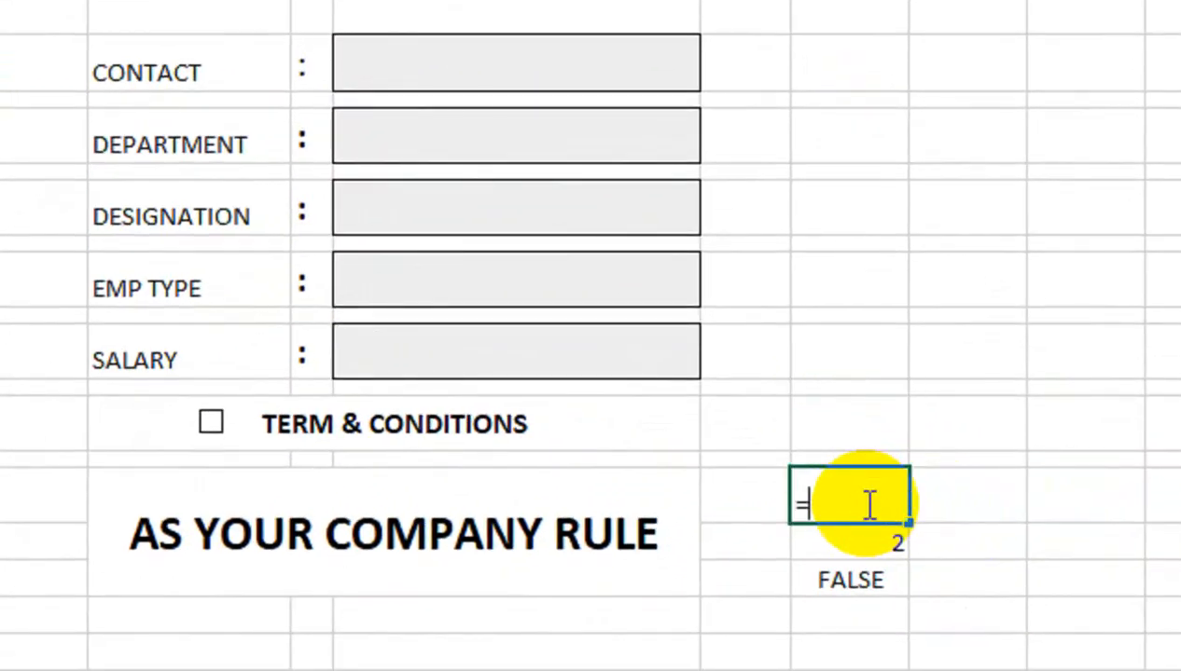
type("=CPO")
key("BackSpace")
key("BackSpace")
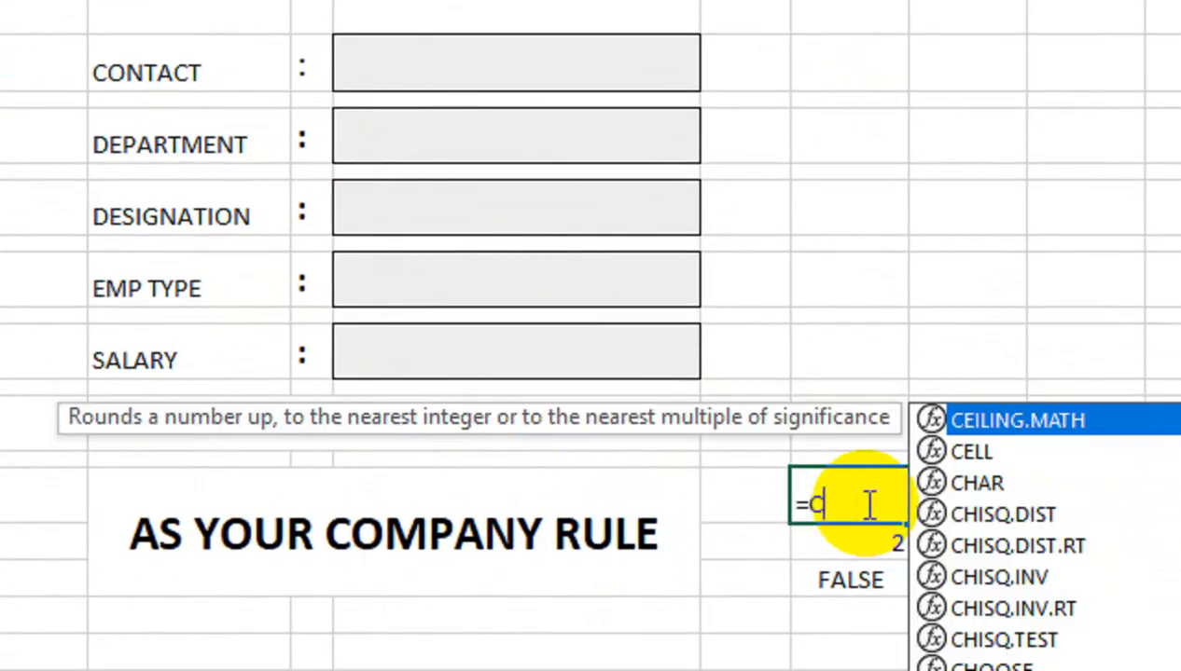
type("OUNT(")
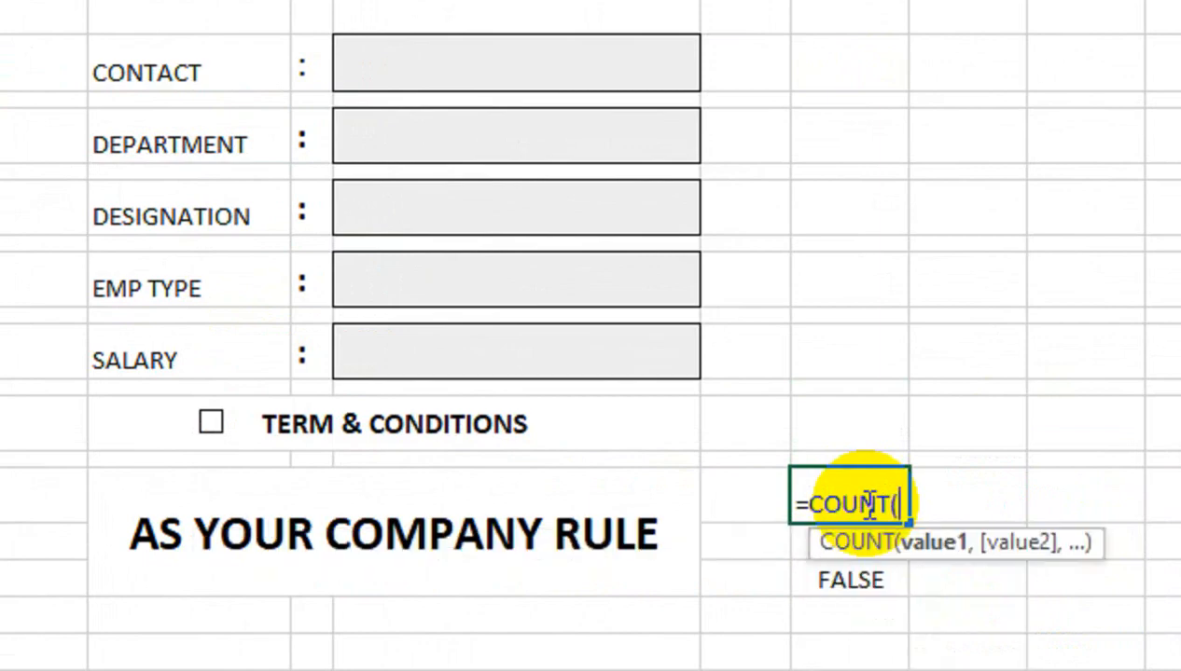
key("BackSpace")
type("A(")
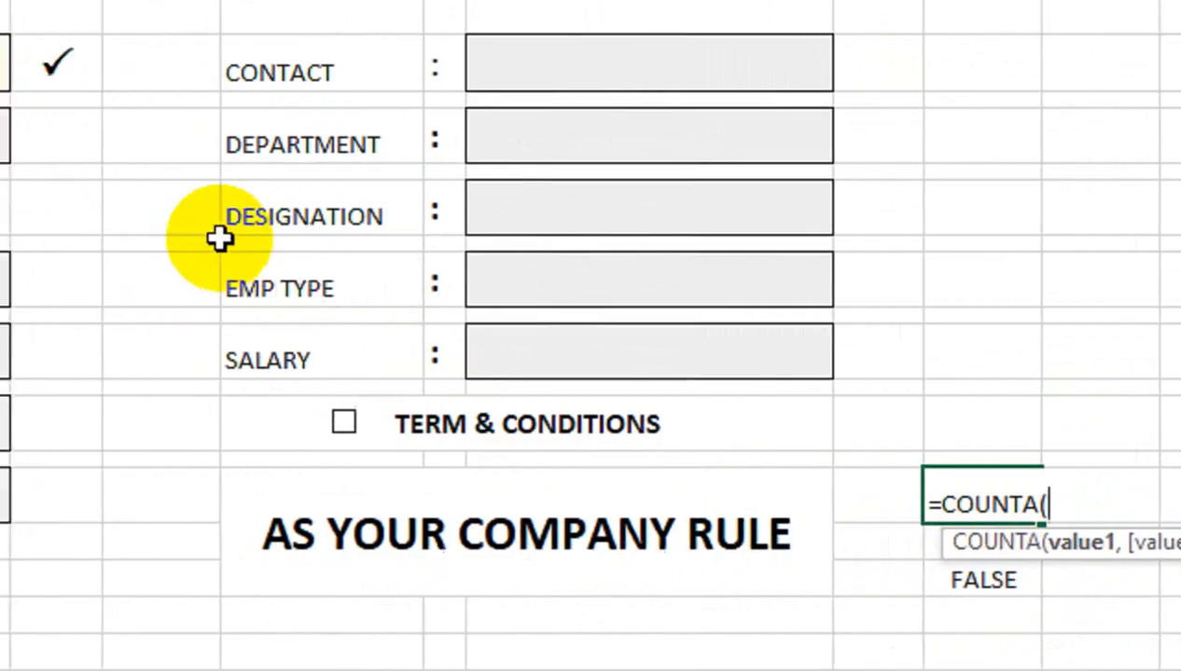
left_click(354, 312)
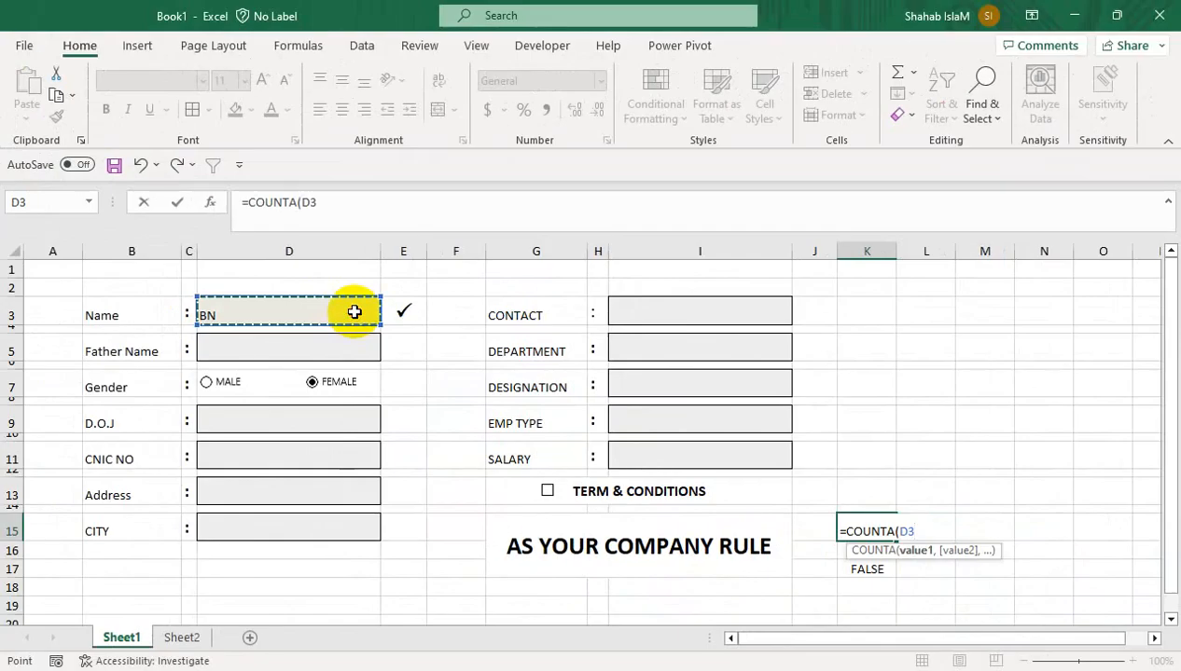
type(",")
left_click(350, 345)
type(",")
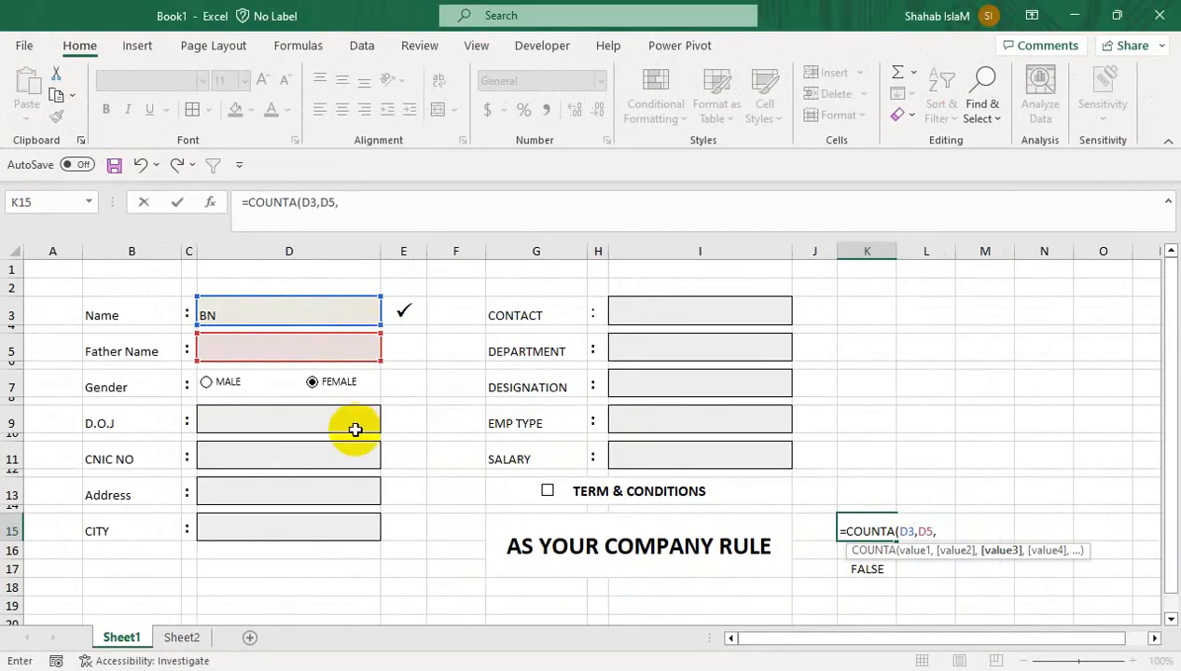
left_click(351, 426)
type(",")
left_click(350, 453)
type(",")
left_click(330, 494)
type(",")
left_click(378, 522)
type(",")
Add I3, I5, I7, I9 and I11 to the COUNTA formula and enter it, showing 1
left_click(621, 322)
type(",")
left_click(656, 348)
type(",")
left_click(641, 387)
type(",")
left_click(637, 420)
type(",")
left_click(637, 457)
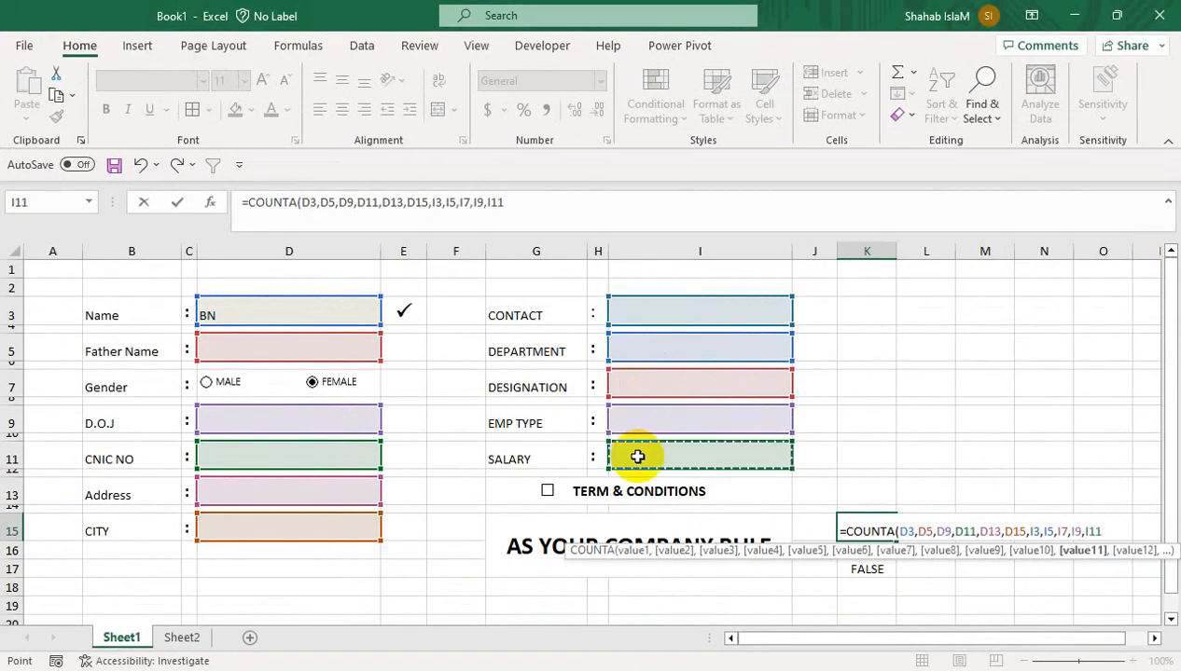
key("Return")
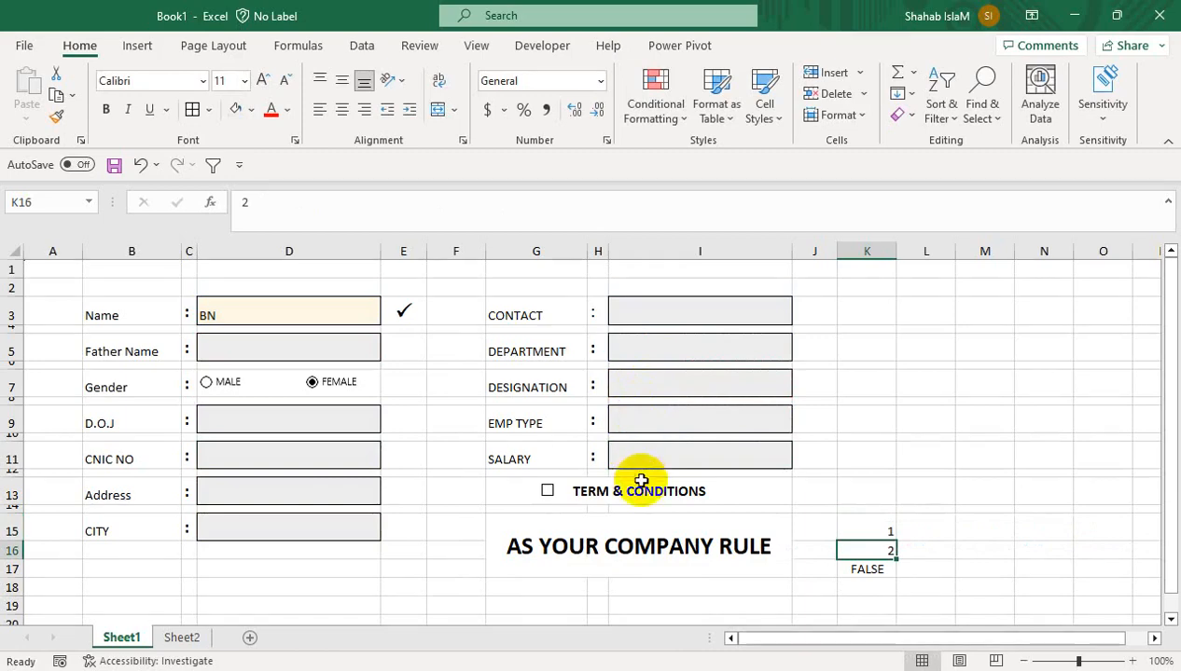
Fill Father Name, D.O.J, CNIC NO and Address with sample text
left_click(850, 530)
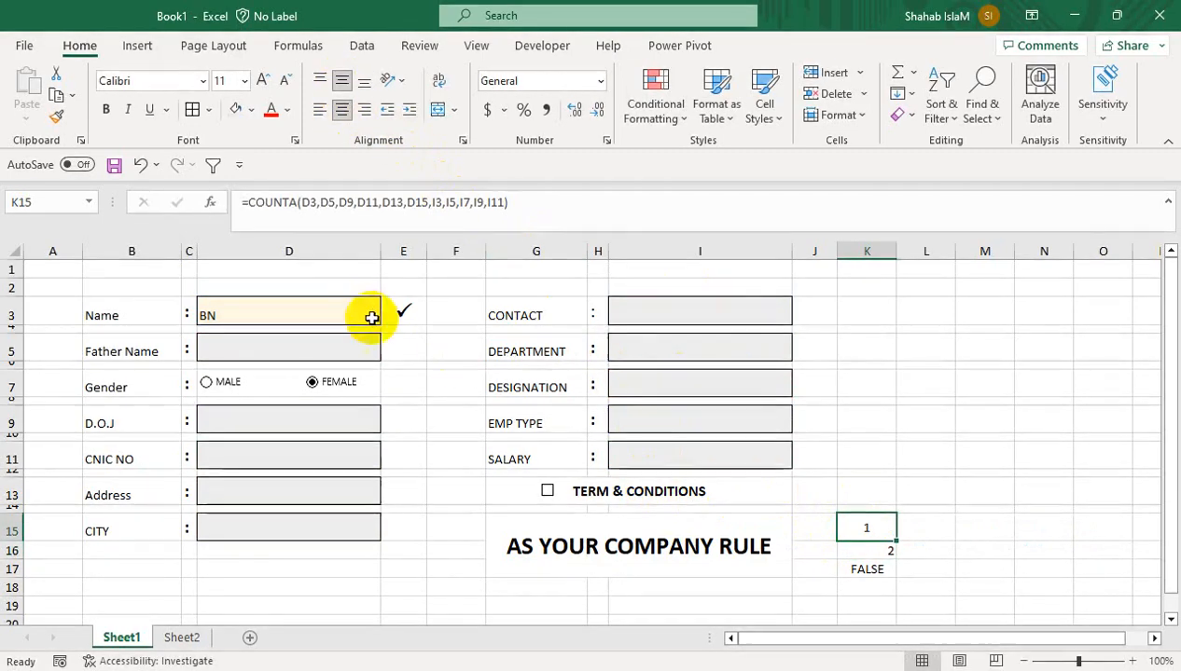
left_click(347, 353)
type("HJ")
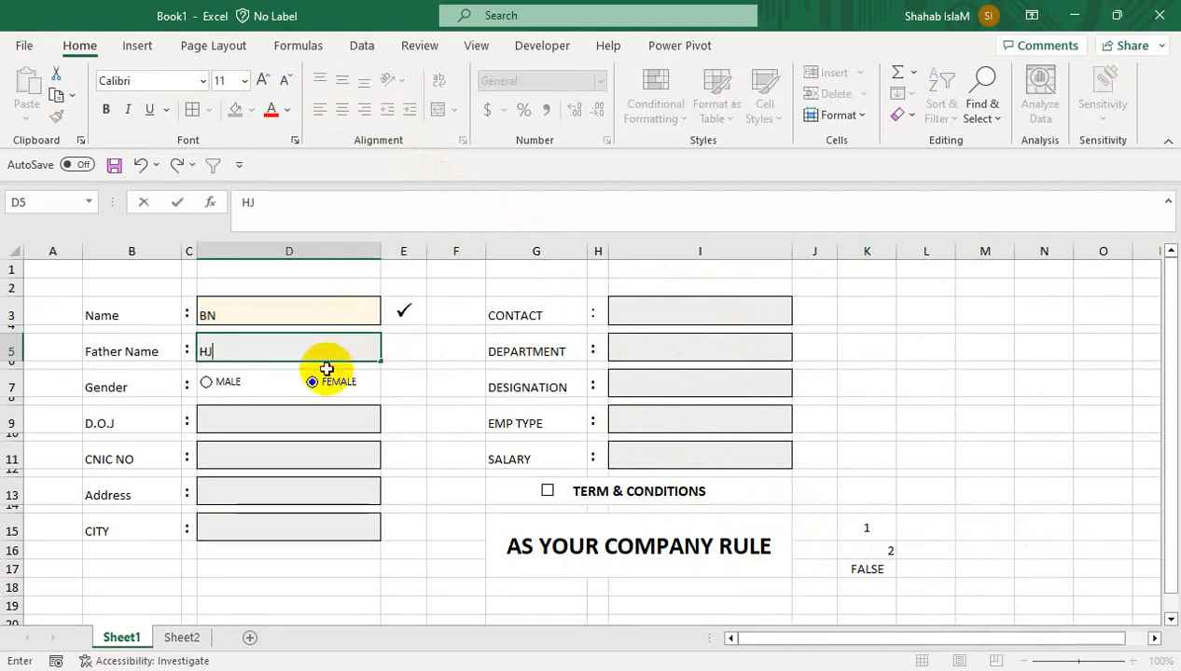
left_click(310, 416)
type("GHJ")
left_click(322, 455)
type("GHJ")
left_click(342, 489)
type("GH")
Set CITY to LAHORE from its dropdown after the typed city is rejected
left_click(349, 518)
type("JF")
left_click(622, 347)
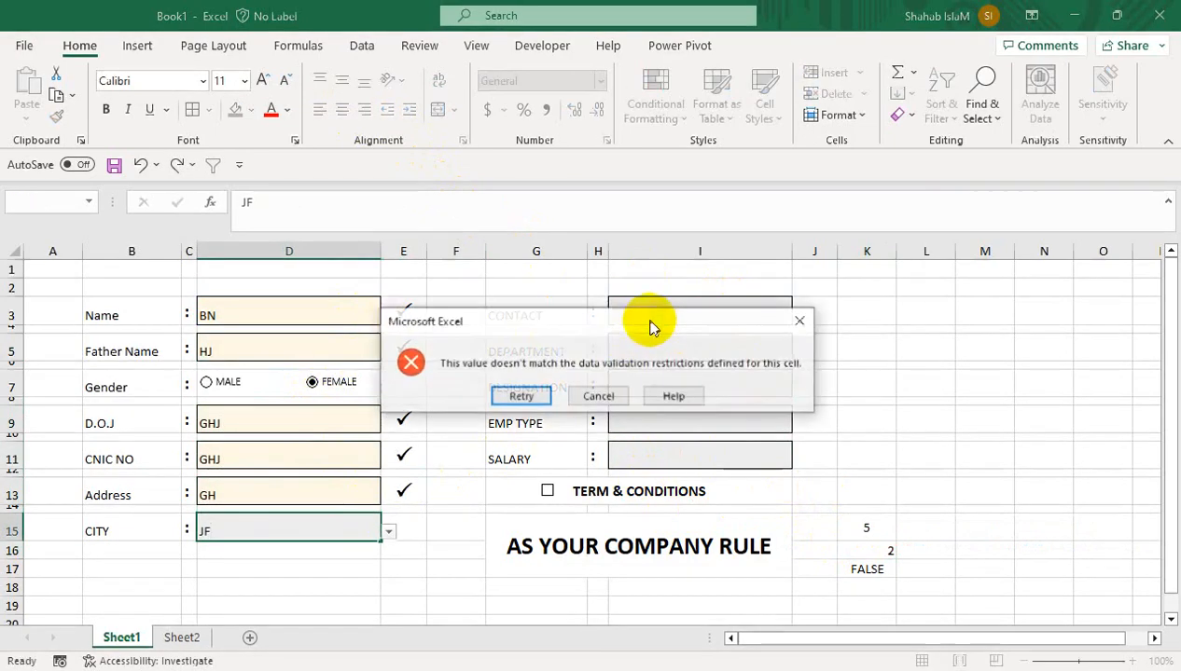
left_click(611, 397)
left_click(341, 486)
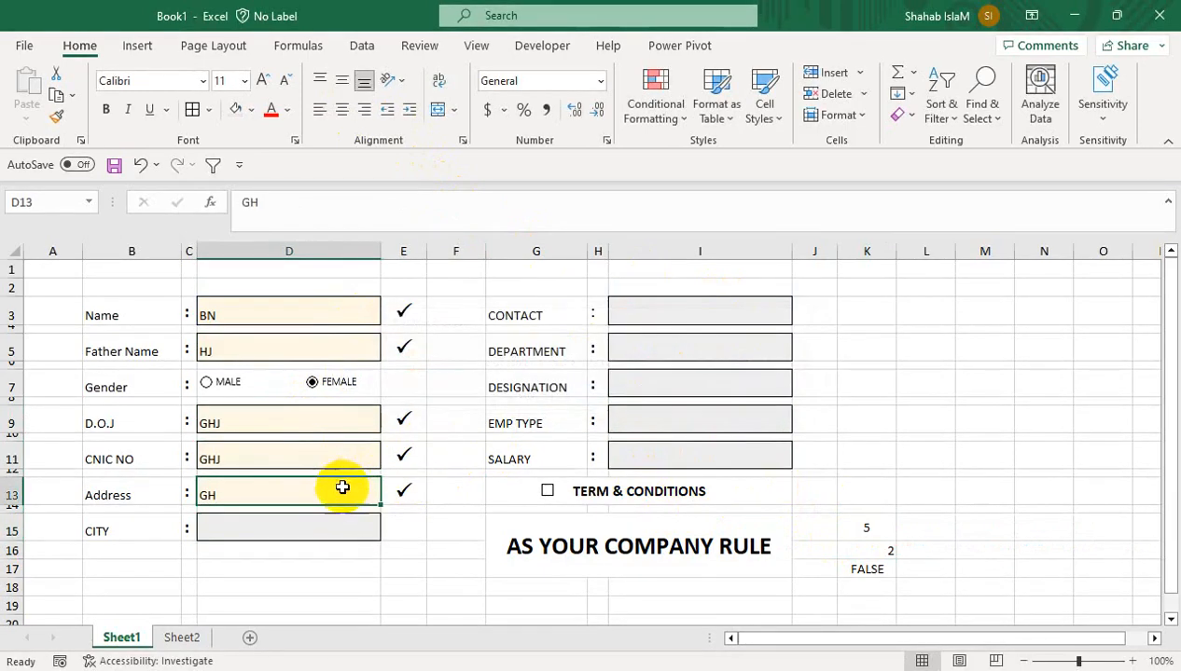
left_click(321, 524)
left_click(388, 531)
left_click(299, 557)
Fill CONTACT, then replace the text with a sample contact number
left_click(685, 309)
type("GHJGH")
key("Return")
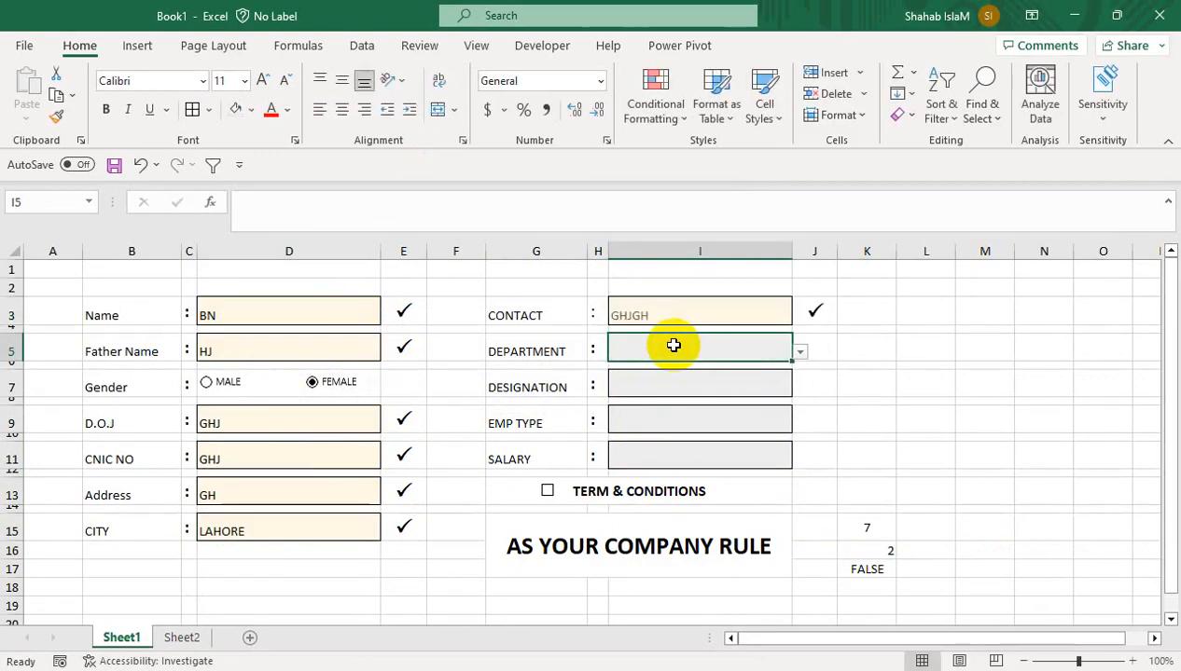
left_click(659, 309)
type("121")
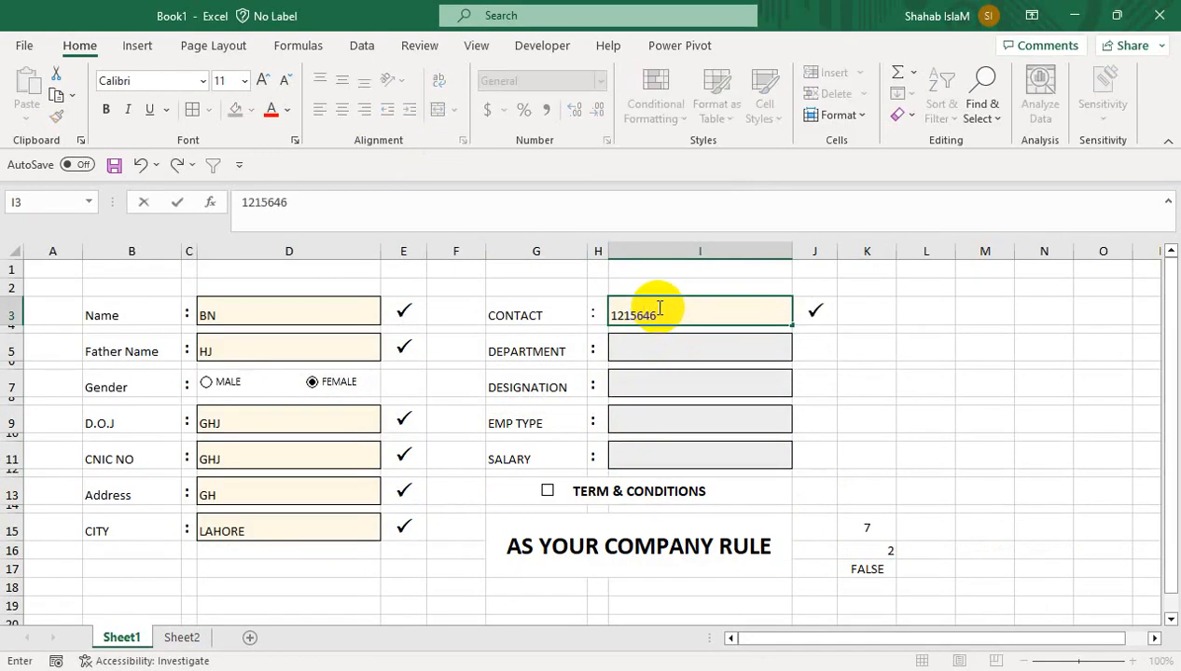
type("5646")
key("Return")
Choose MARKITING as department and Assistant as designation from the dropdowns
left_click(800, 354)
left_click(750, 368)
left_click(778, 387)
left_click(808, 398)
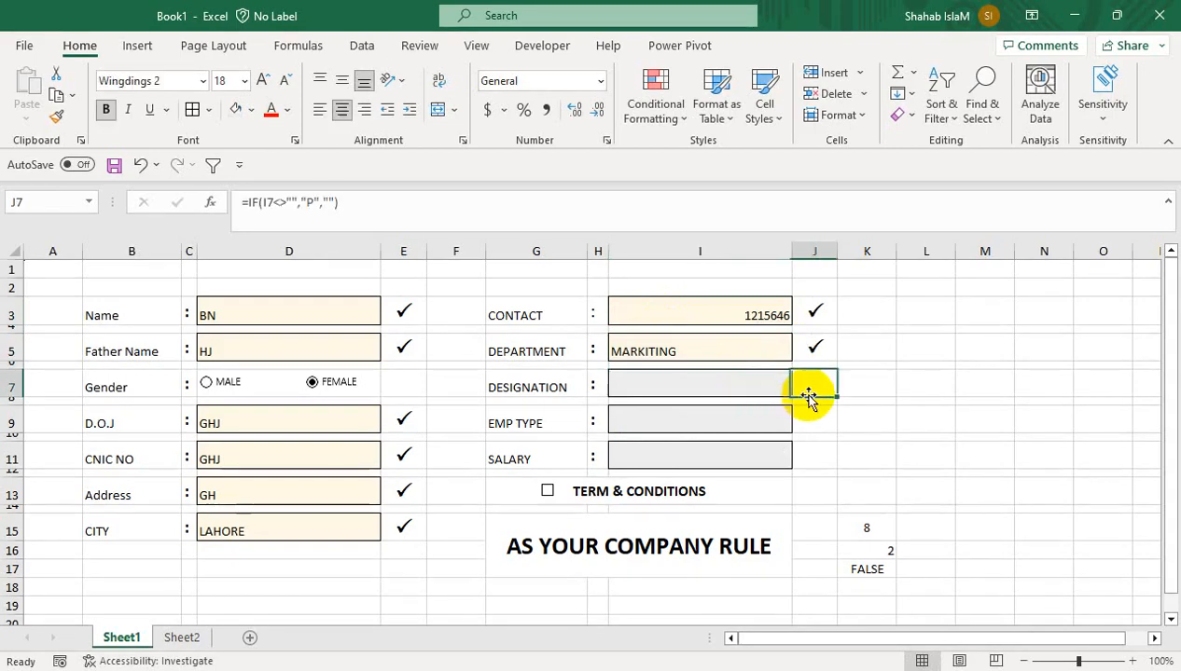
left_click(782, 391)
left_click(795, 384)
left_click(784, 385)
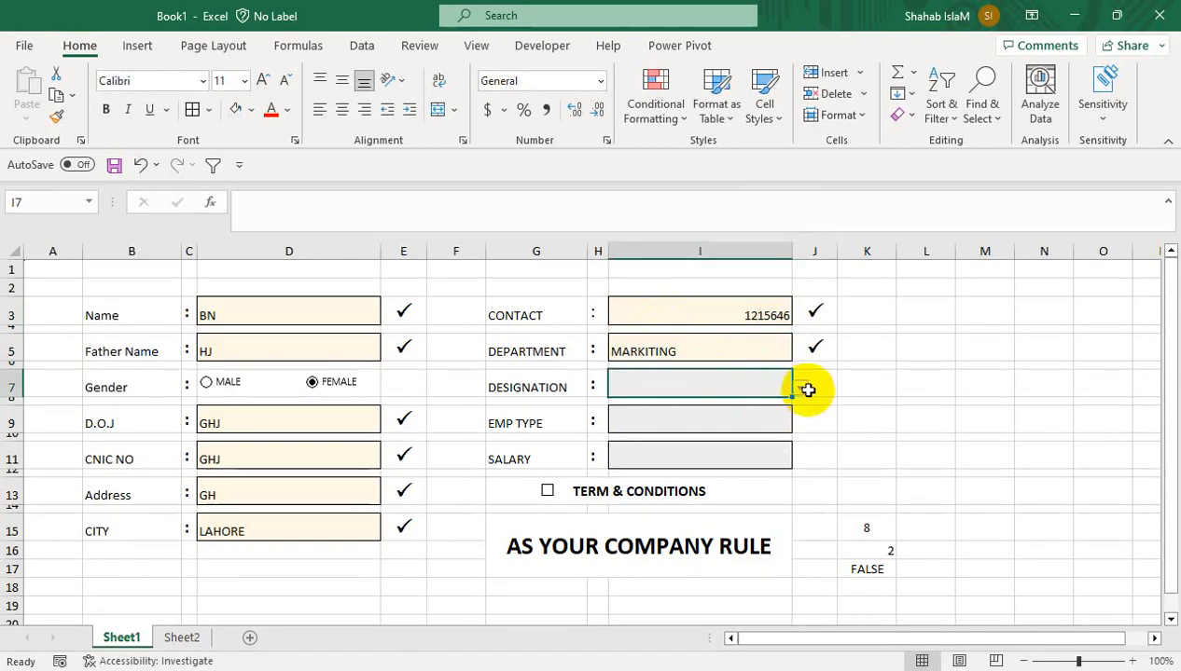
left_click(797, 384)
left_click(775, 382)
left_click(798, 386)
left_click(732, 440)
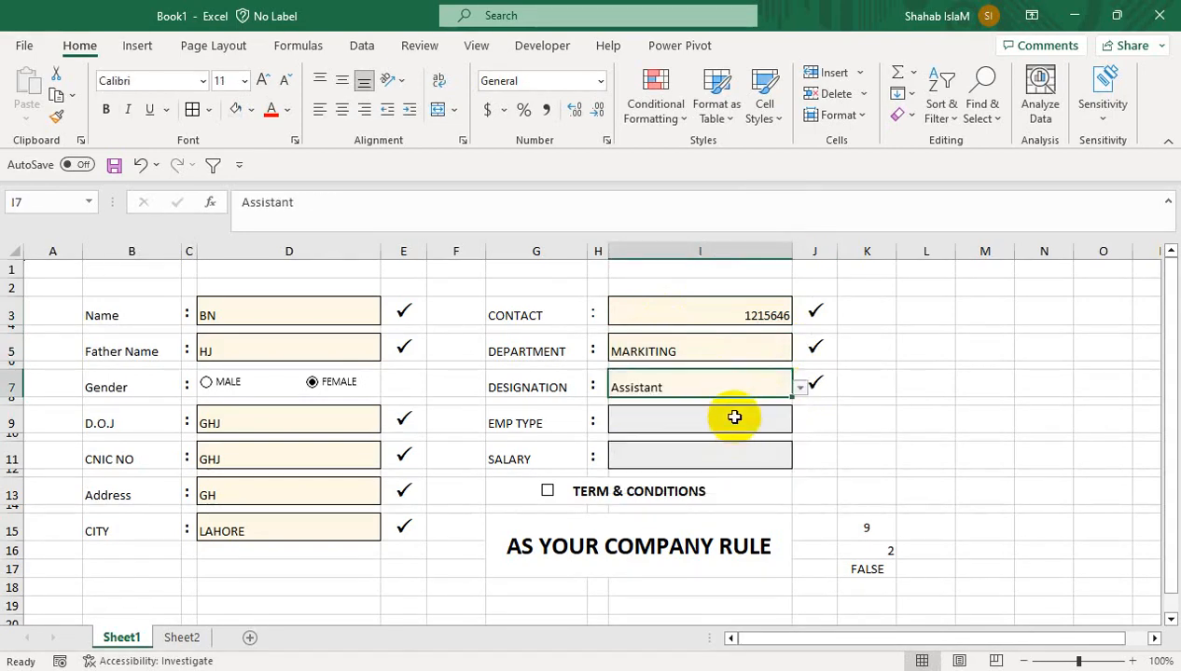
Set EMP TYPE to REGULAR and enter a salary of 25000
left_click(768, 415)
left_click(800, 424)
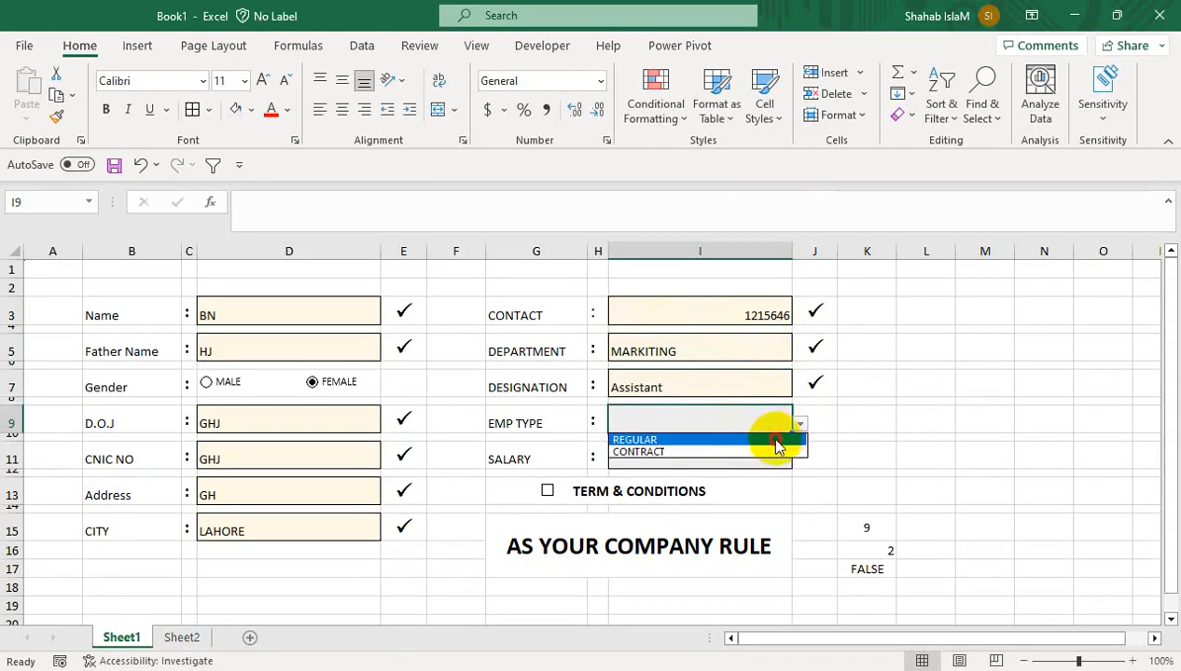
left_click(774, 441)
left_click(733, 448)
type("25000")
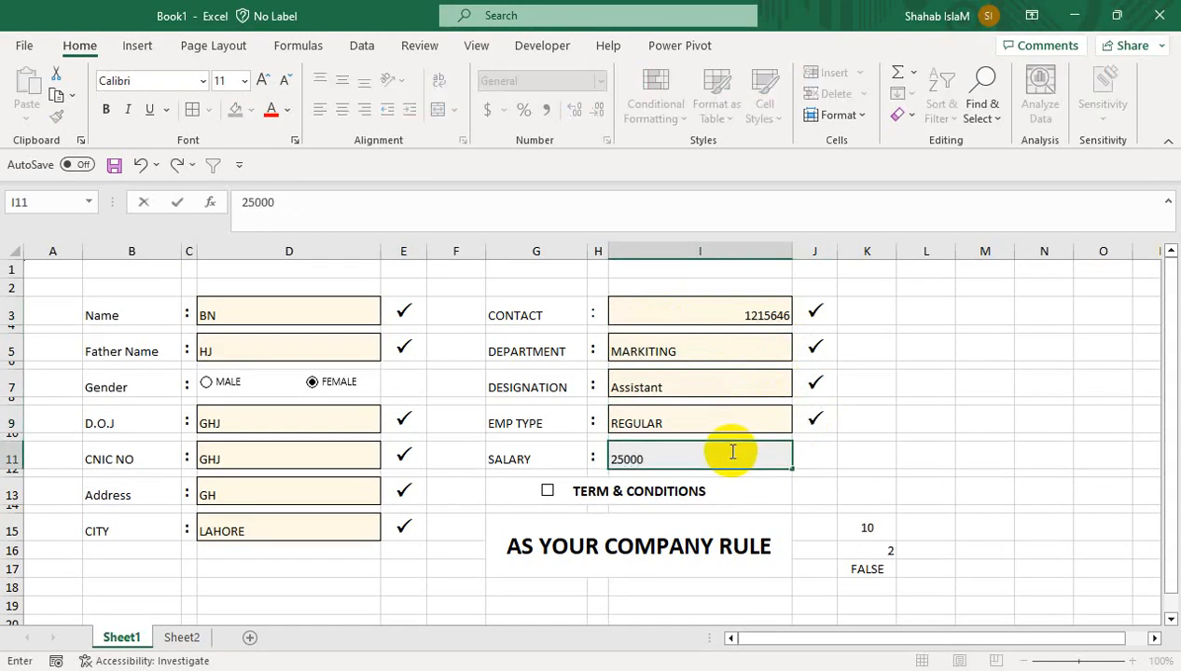
key("Return")
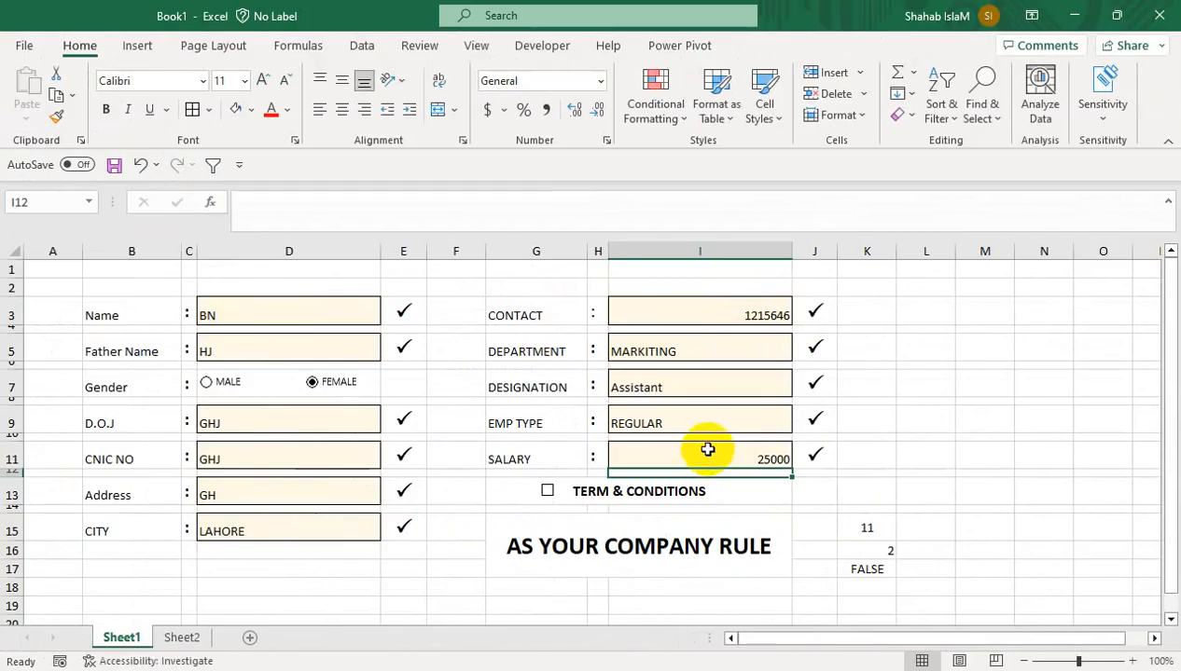
Delete the entries in I3:I11, D3:D5 and D9:D15 so K15 reads 0
left_click_drag(332, 220, 361, 0)
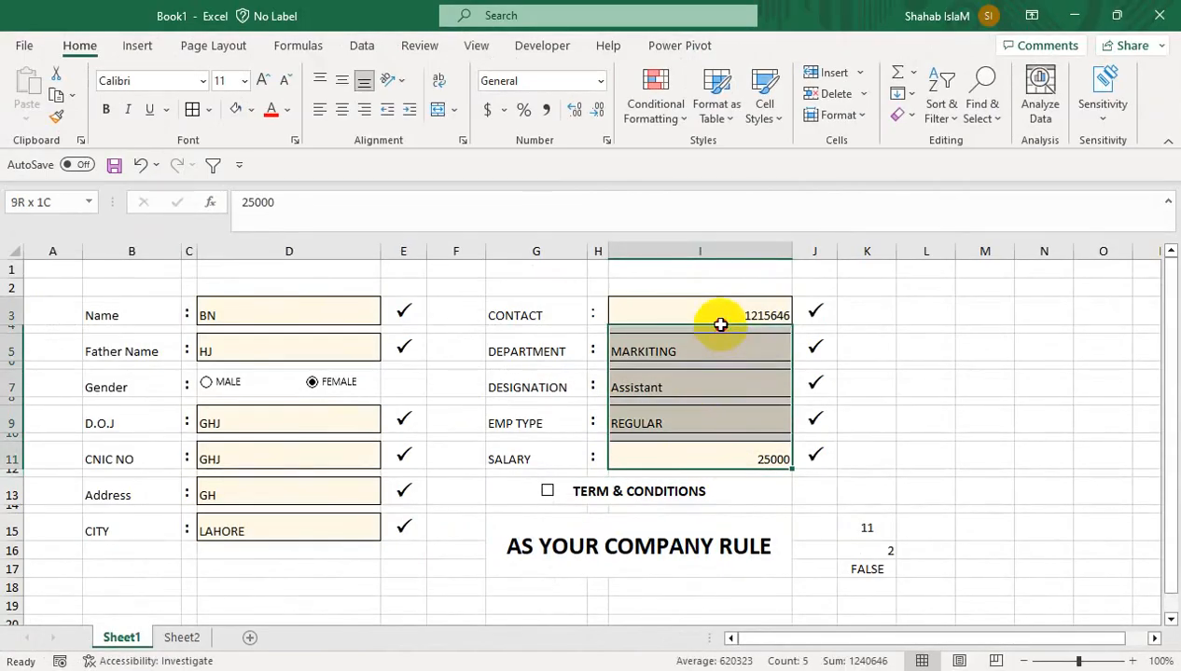
left_click_drag(720, 323, 727, 311)
key("Delete")
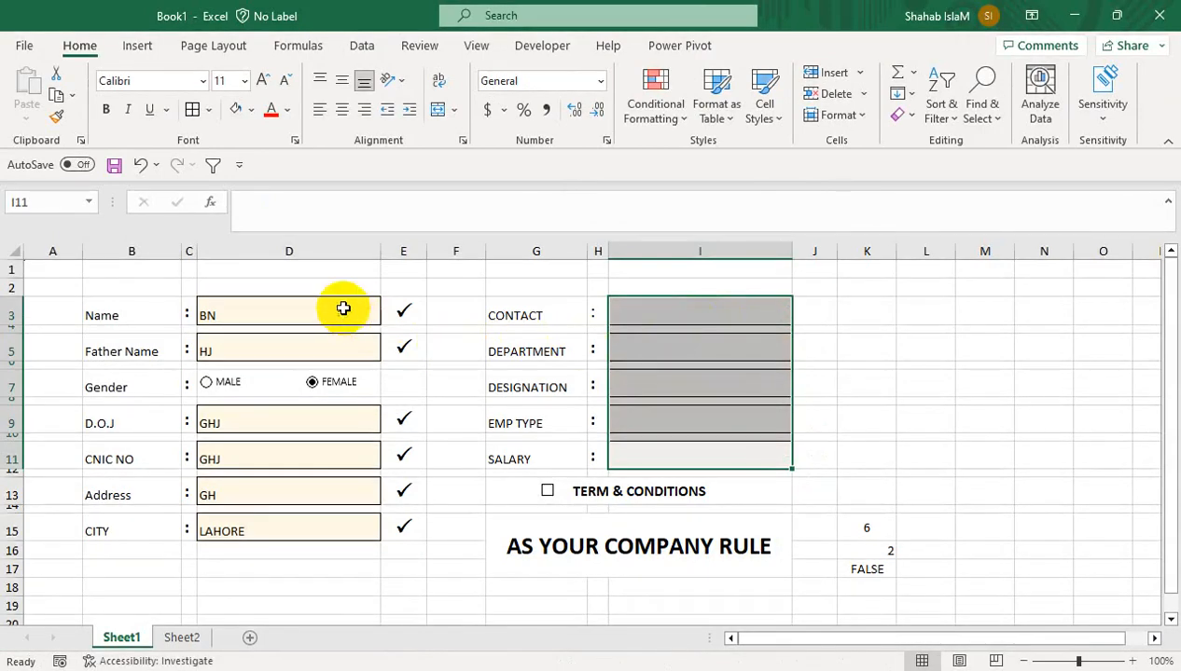
left_click_drag(343, 309, 342, 343)
left_click_drag(282, 431, 280, 530)
key("Delete")
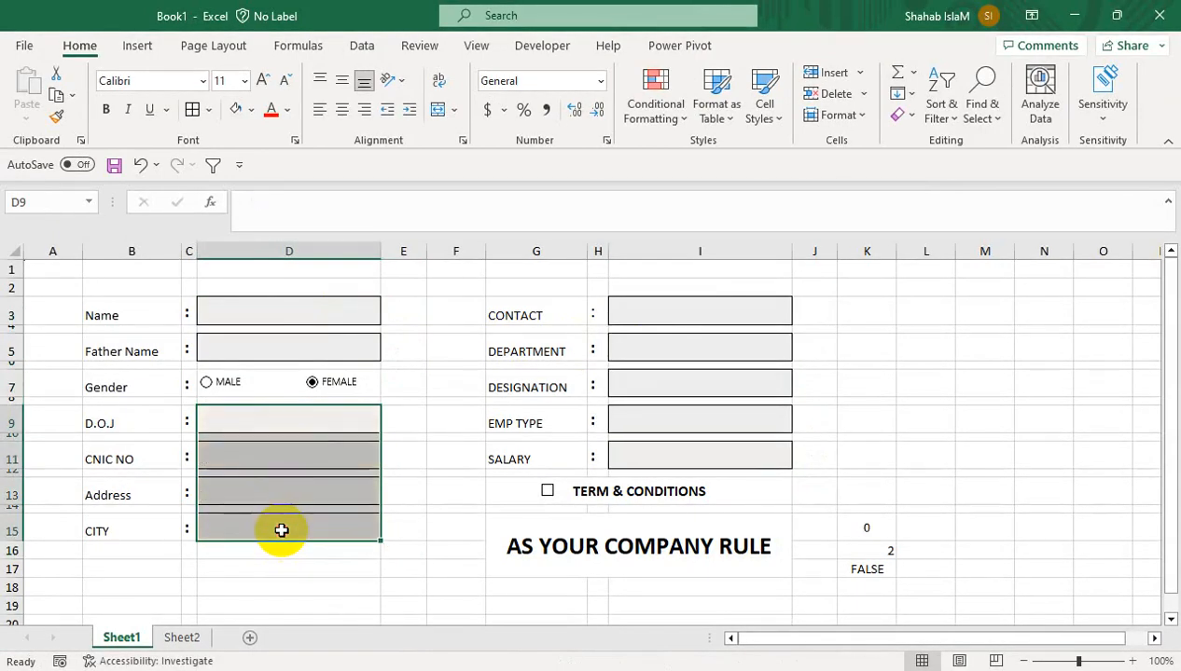
left_click(646, 407)
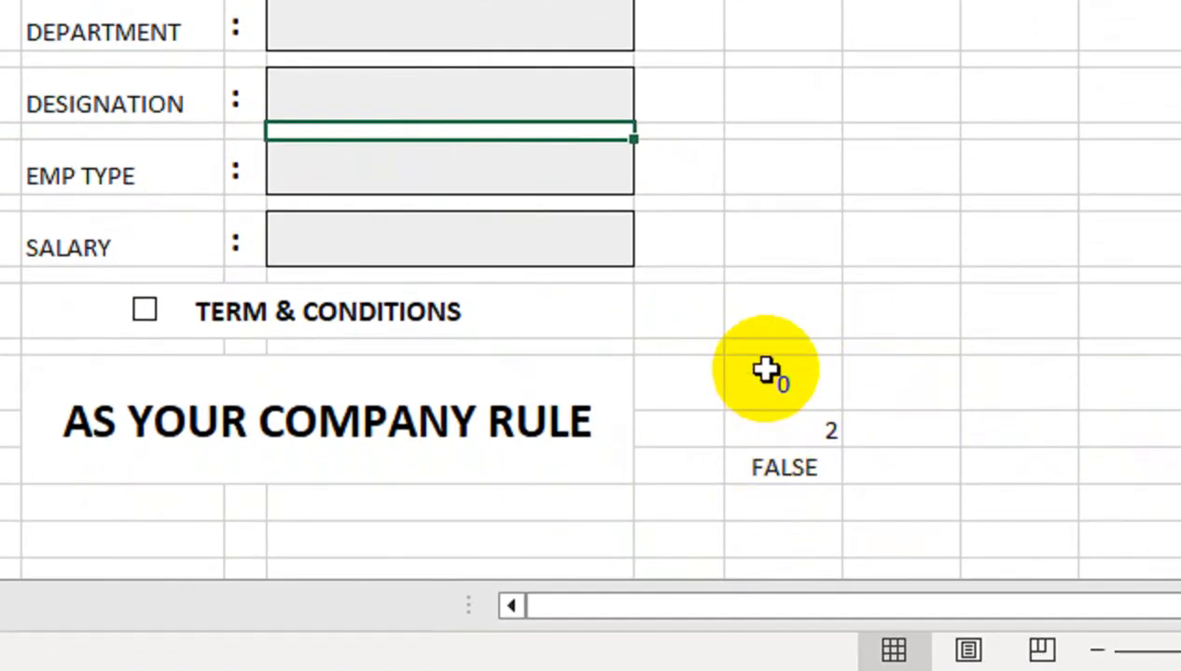
Enter =AND(K17=TRUE,K15=11) in K18, which currently shows FALSE
left_click(765, 509)
type("=")
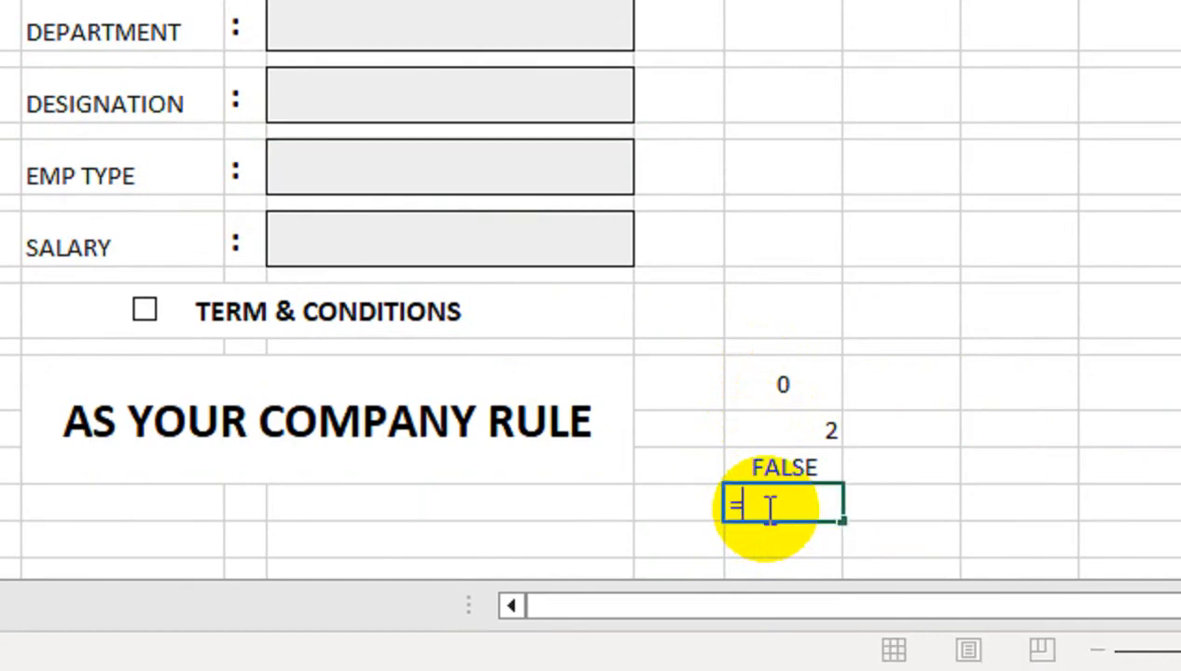
type("AND(")
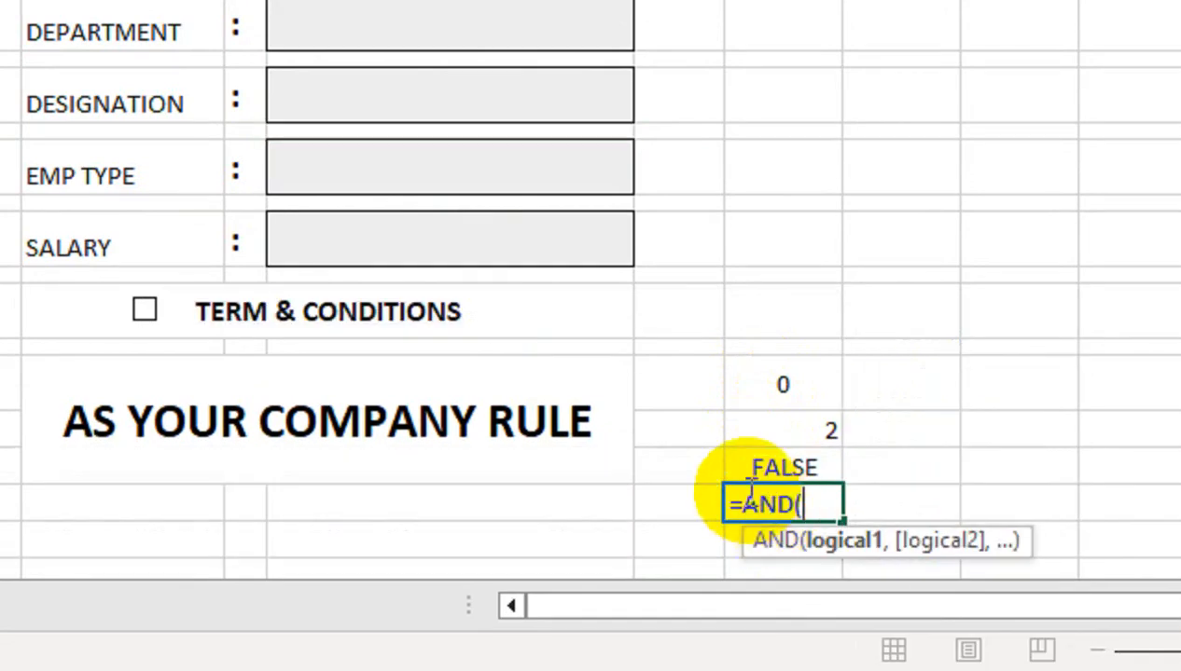
left_click(788, 465)
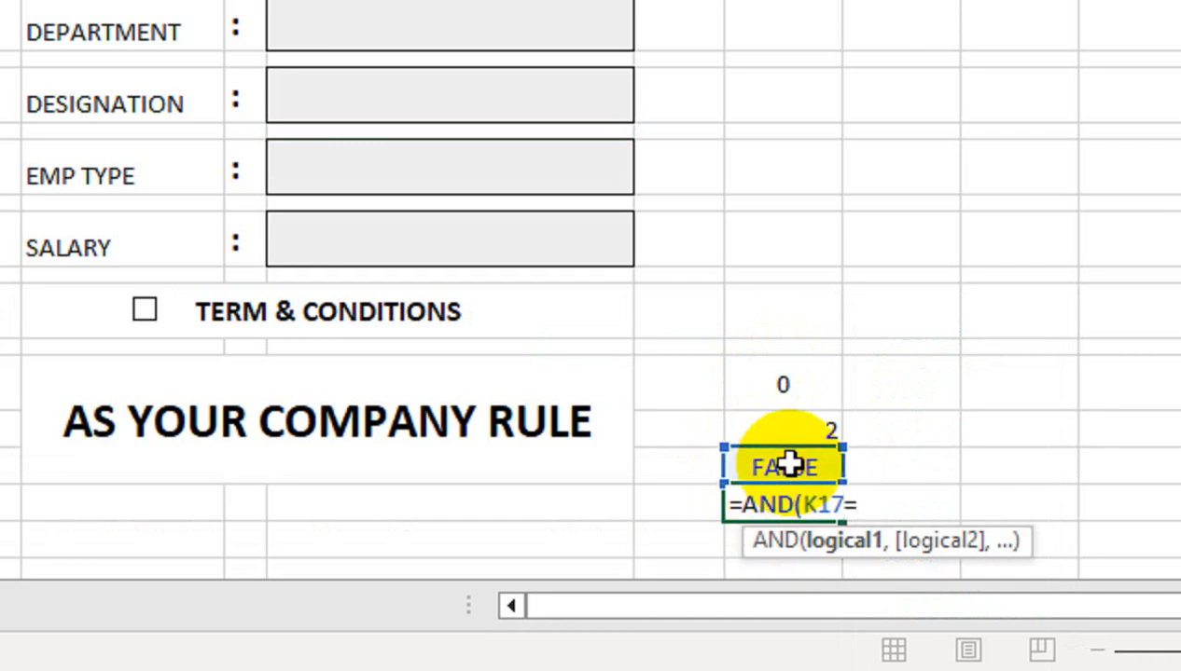
type("=TR")
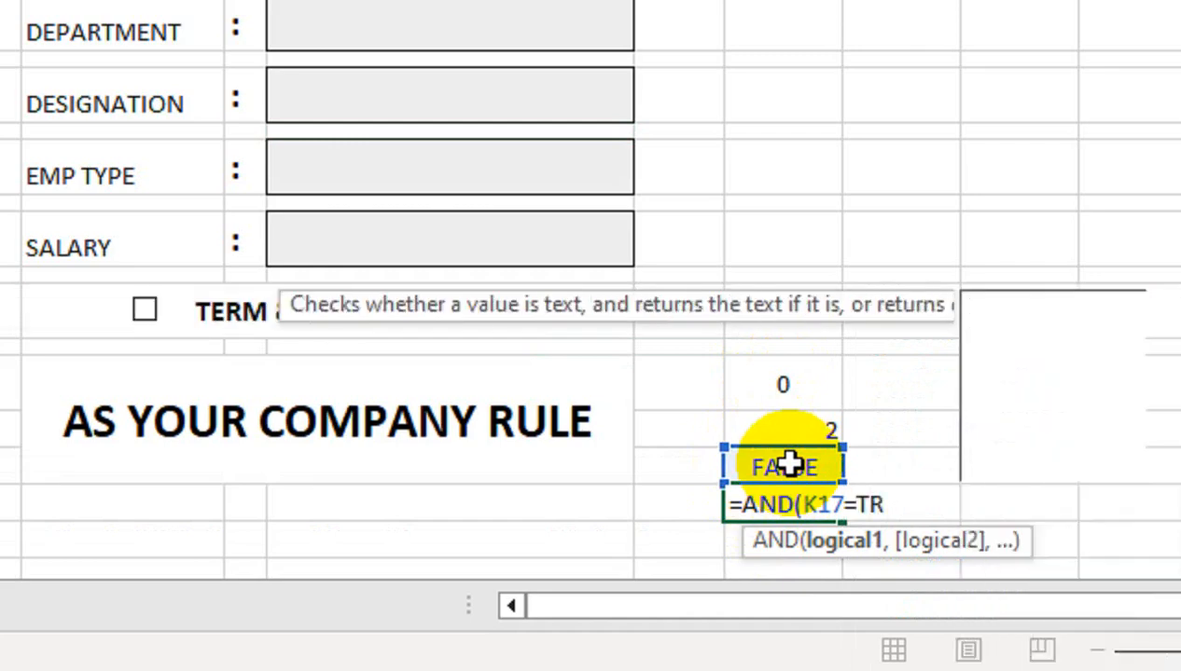
type("U")
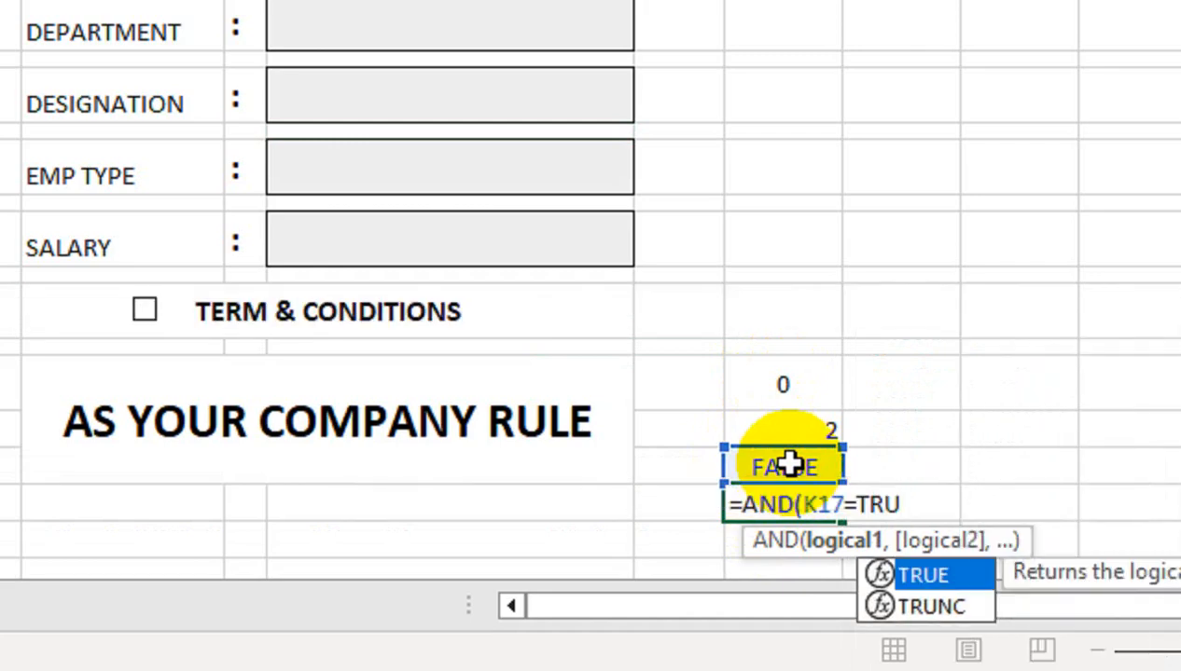
type("E,")
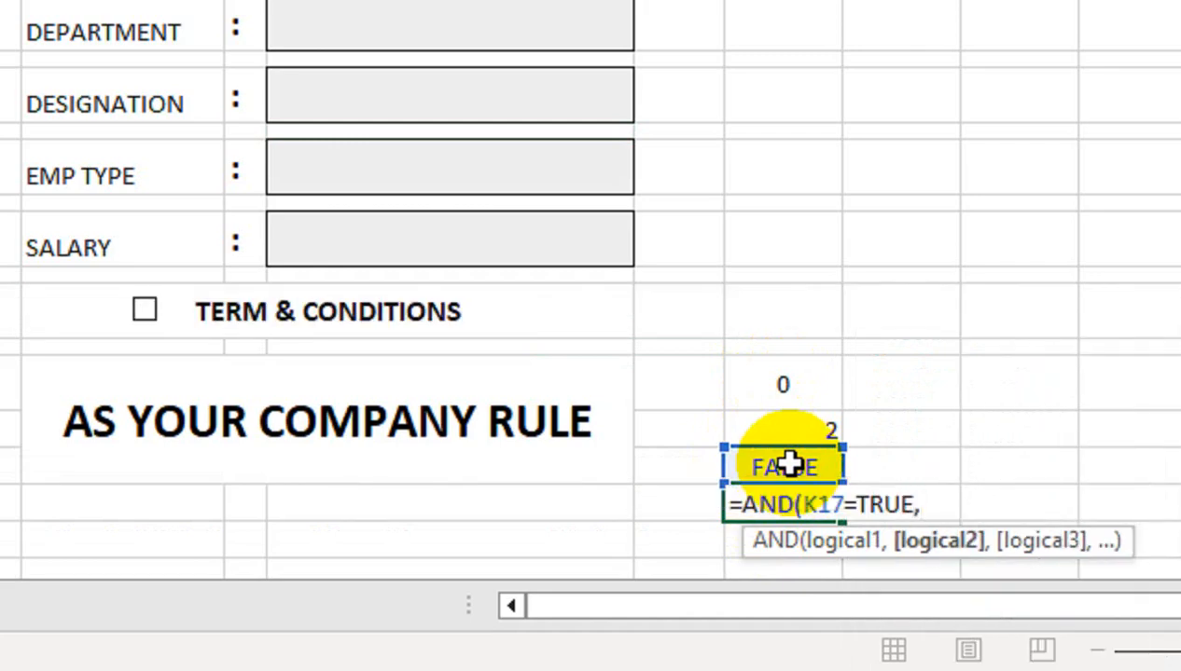
left_click(783, 394)
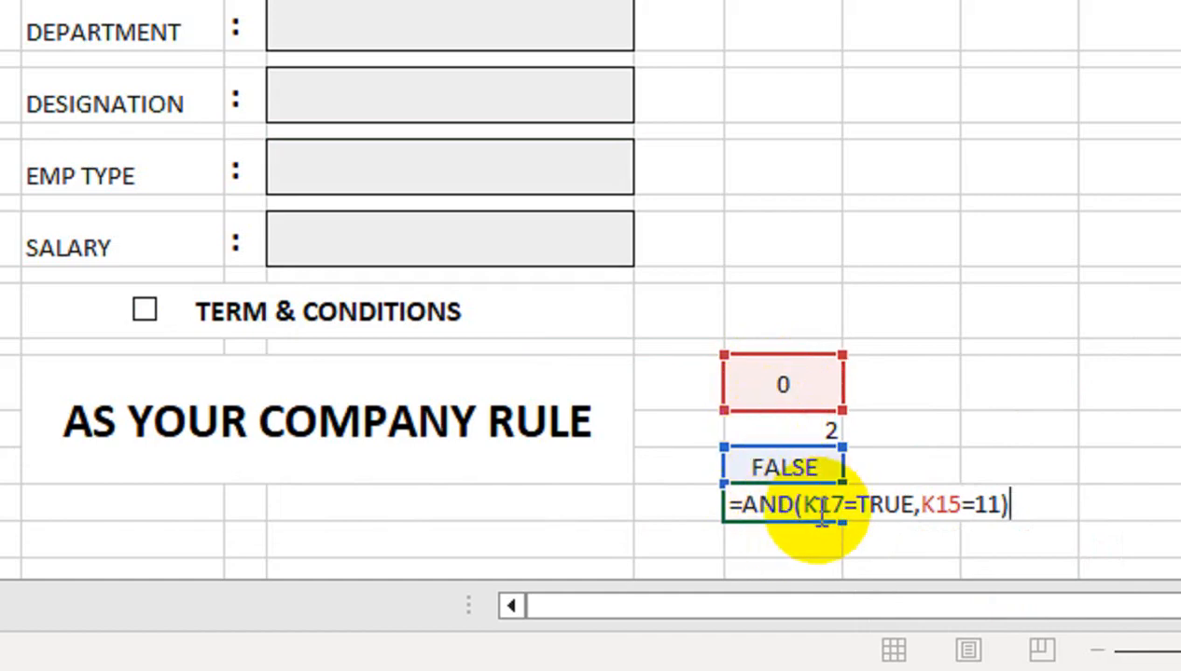
key("Return")
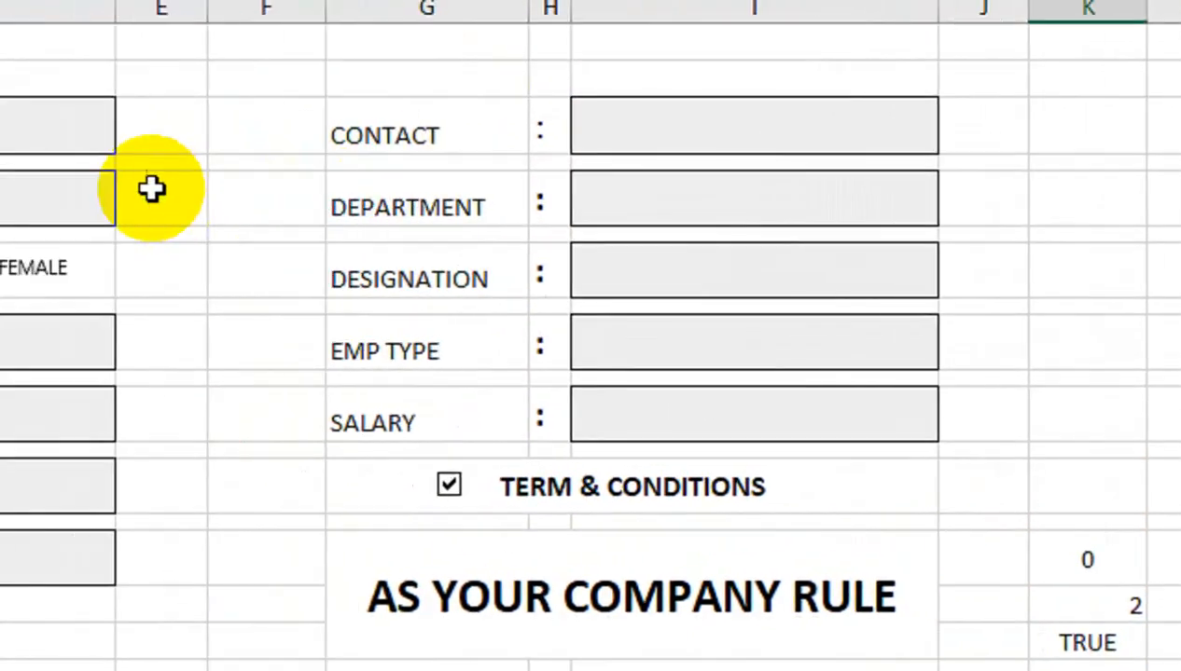
Fill Name, D.O.J, CNIC NO and Address with sample text
left_click(289, 167)
type("H")
double_click(299, 241)
type("DHDFH")
left_click(314, 398)
type("FGH")
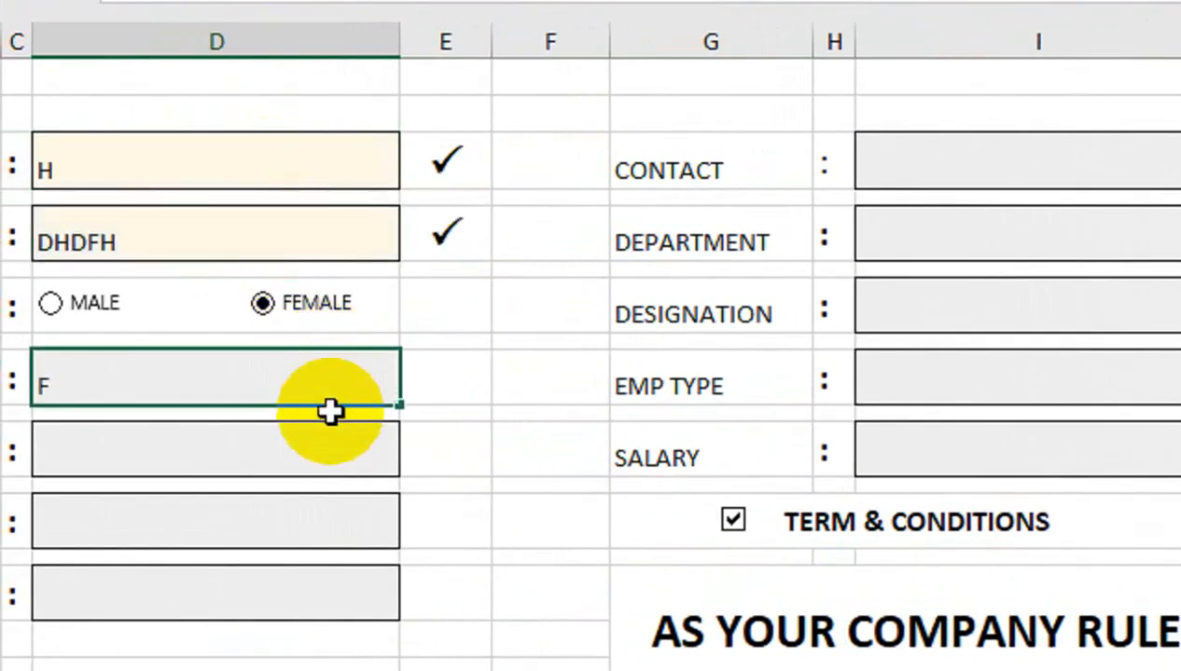
left_click(312, 450)
type("FGH")
left_click(351, 522)
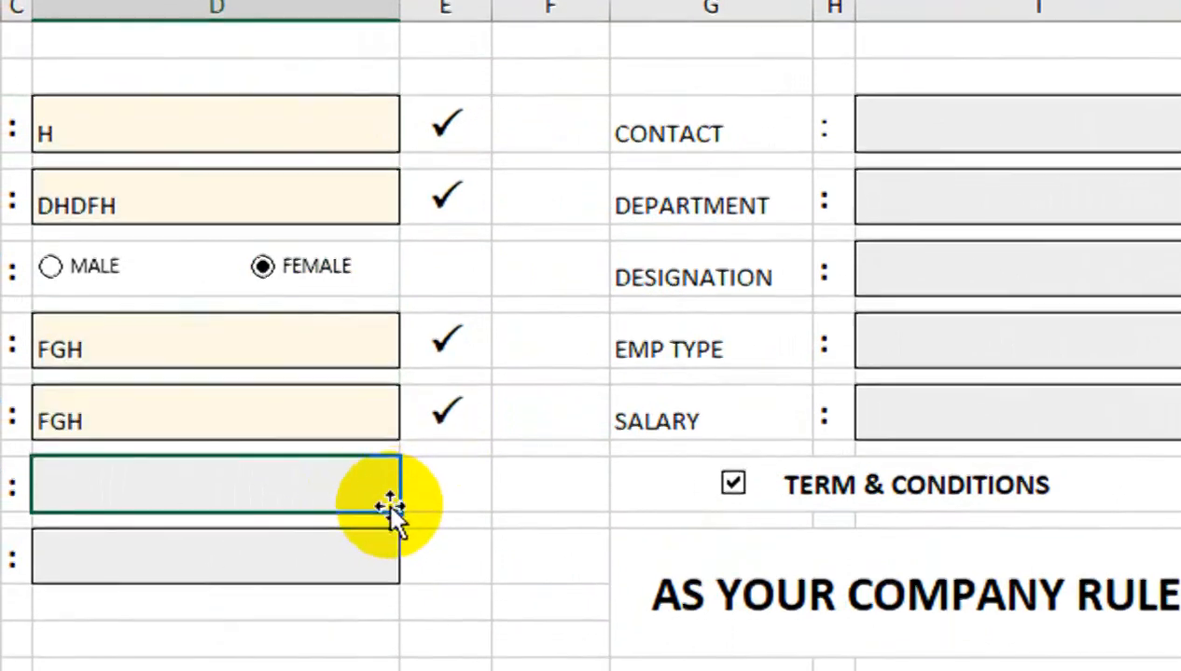
type("H")
Choose HEDRABAD as city, fill CONTACT, and pick MANAGER as department
left_click(339, 504)
left_click(414, 531)
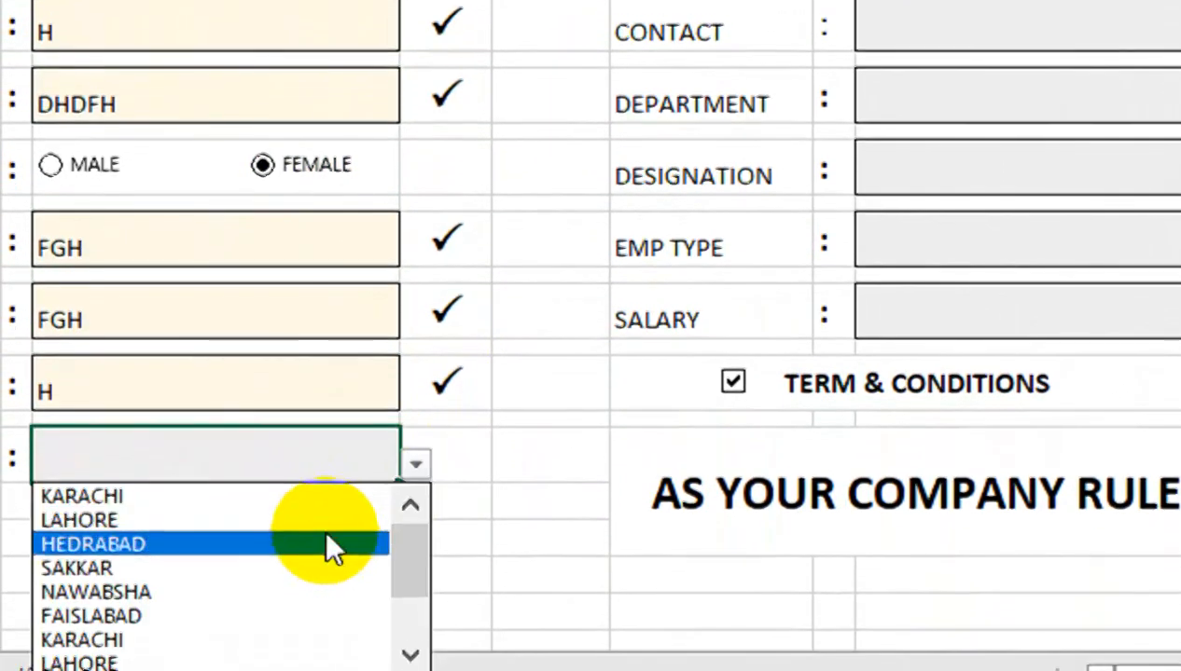
left_click(335, 611)
left_click(1030, 70)
type("FGHDFG")
left_click(1008, 158)
left_click(1037, 248)
left_click(913, 304)
Pick Assistant as designation, REGULAR as EMP TYPE, and enter salary 36256
left_click(946, 322)
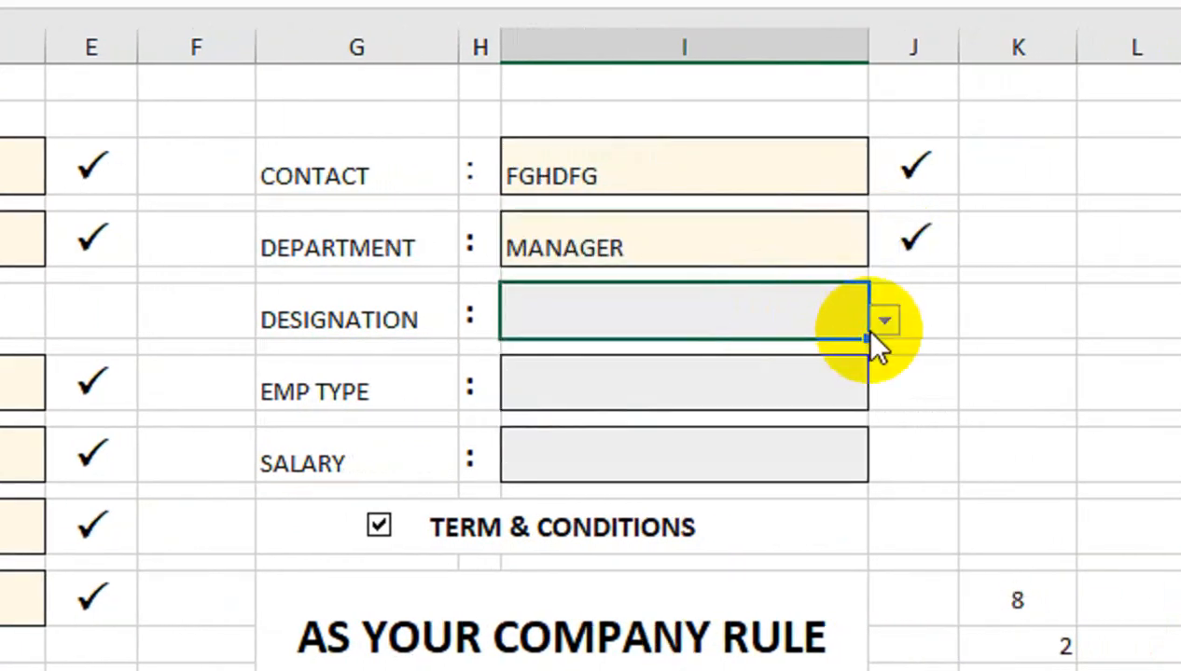
left_click(1035, 320)
left_click(791, 425)
left_click(788, 403)
left_click(881, 386)
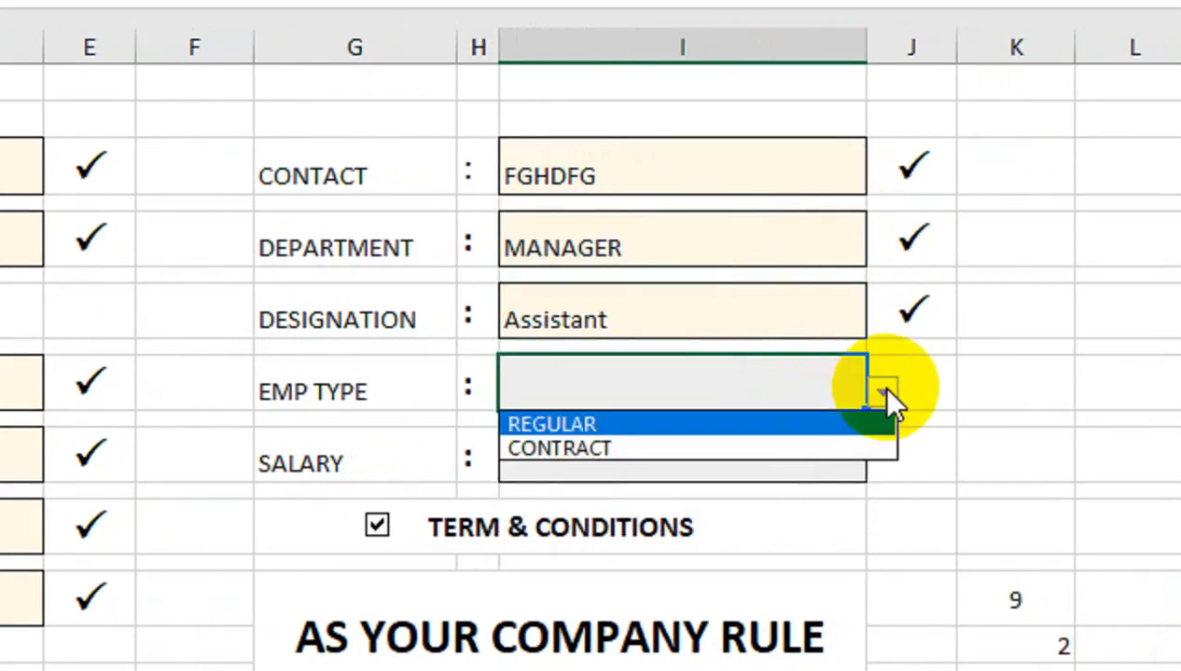
left_click(849, 422)
left_click(835, 431)
type("36256")
key("Return")
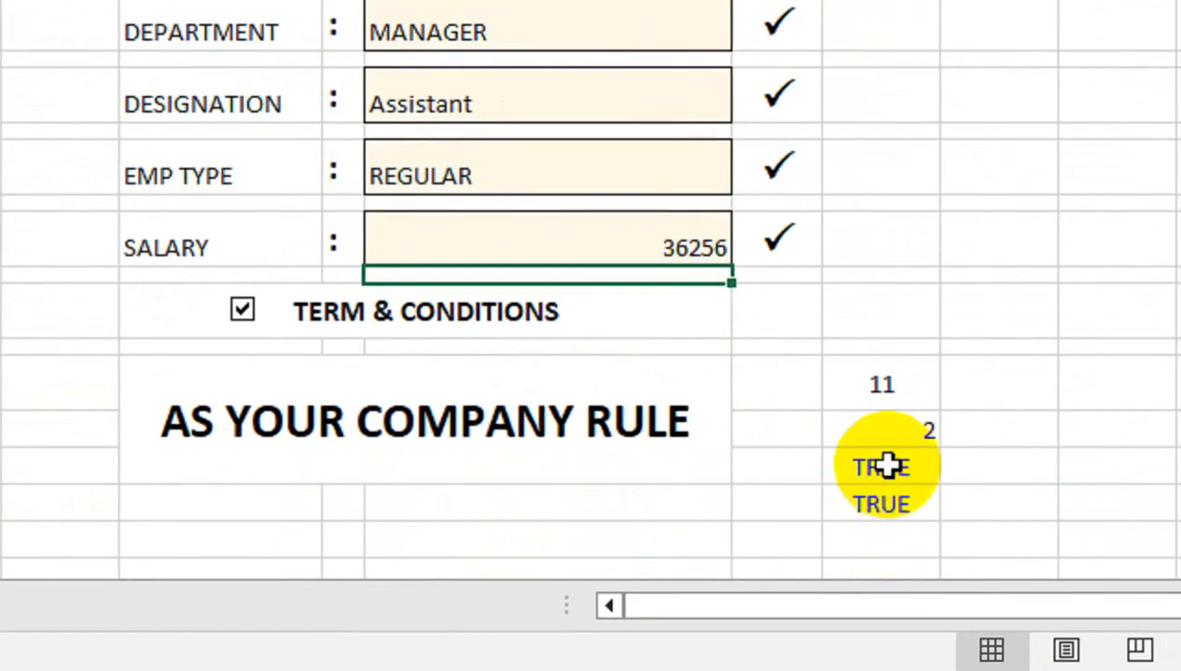
Clear the salary to check the validation, then enter 1545 as the salary
left_click(677, 237)
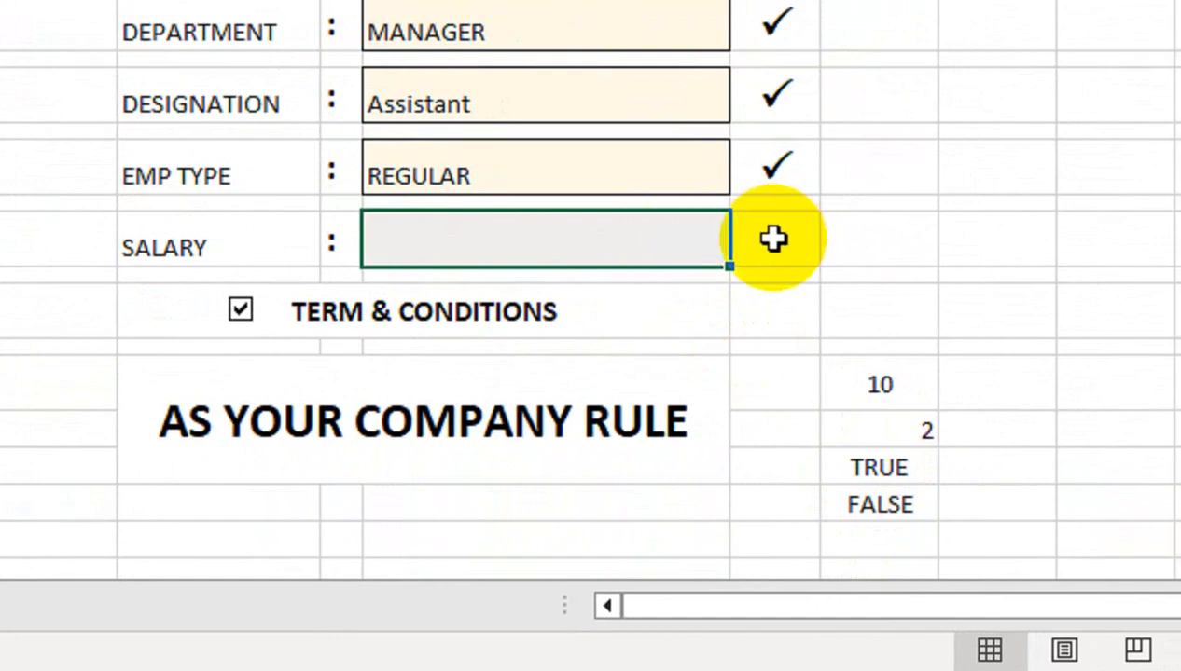
left_click(869, 504)
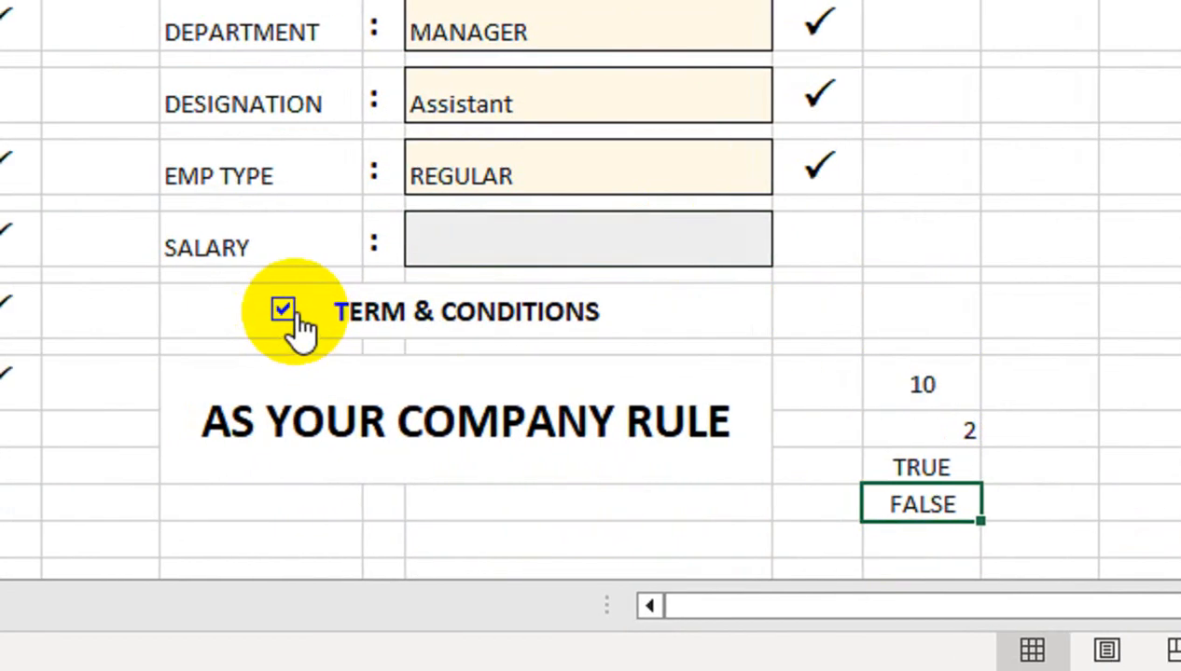
left_click(452, 245)
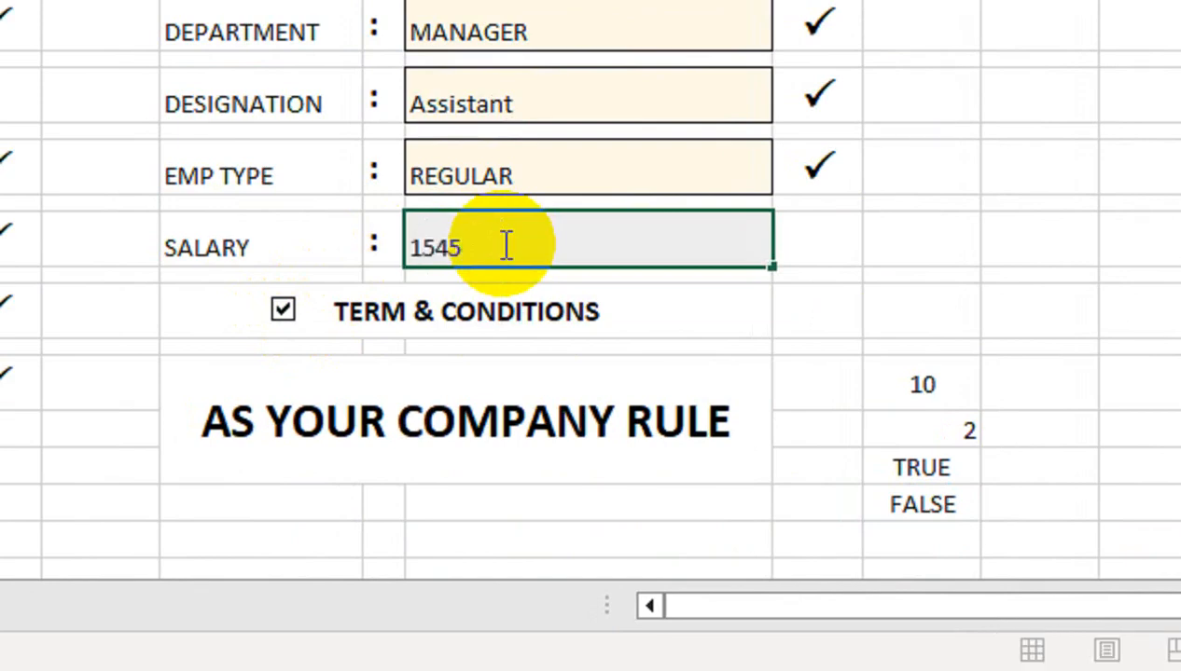
type("1545")
key("Return")
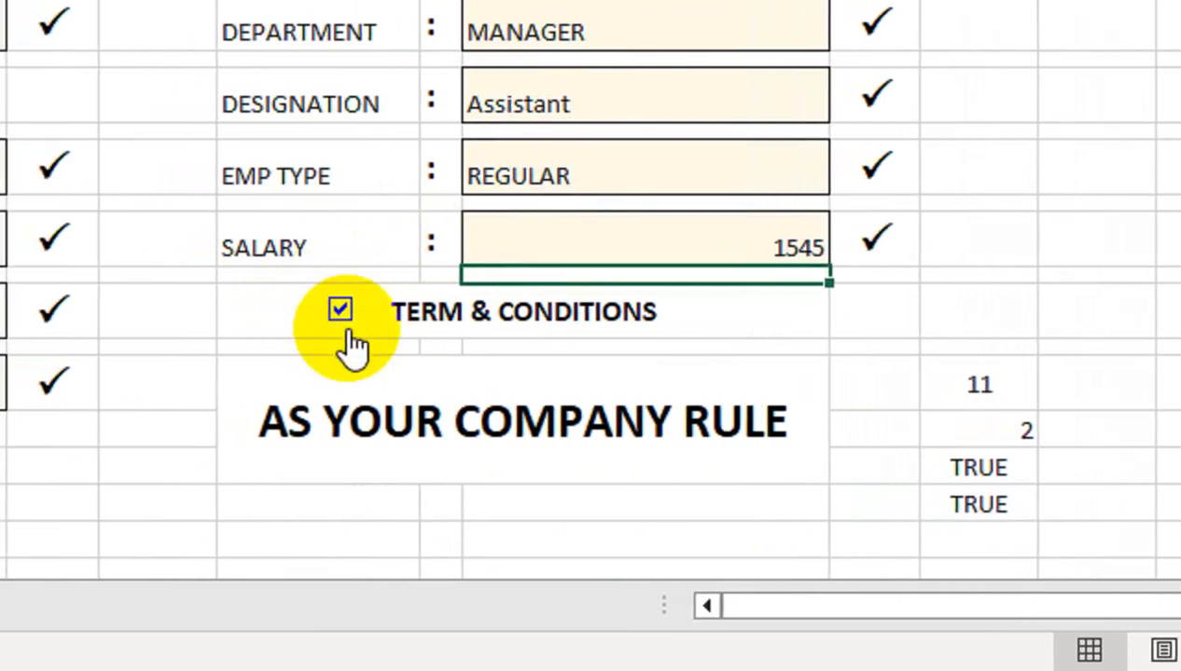
Untick and retick Terms & Conditions, confirming the AND check in K18 shows TRUE
left_click(340, 312)
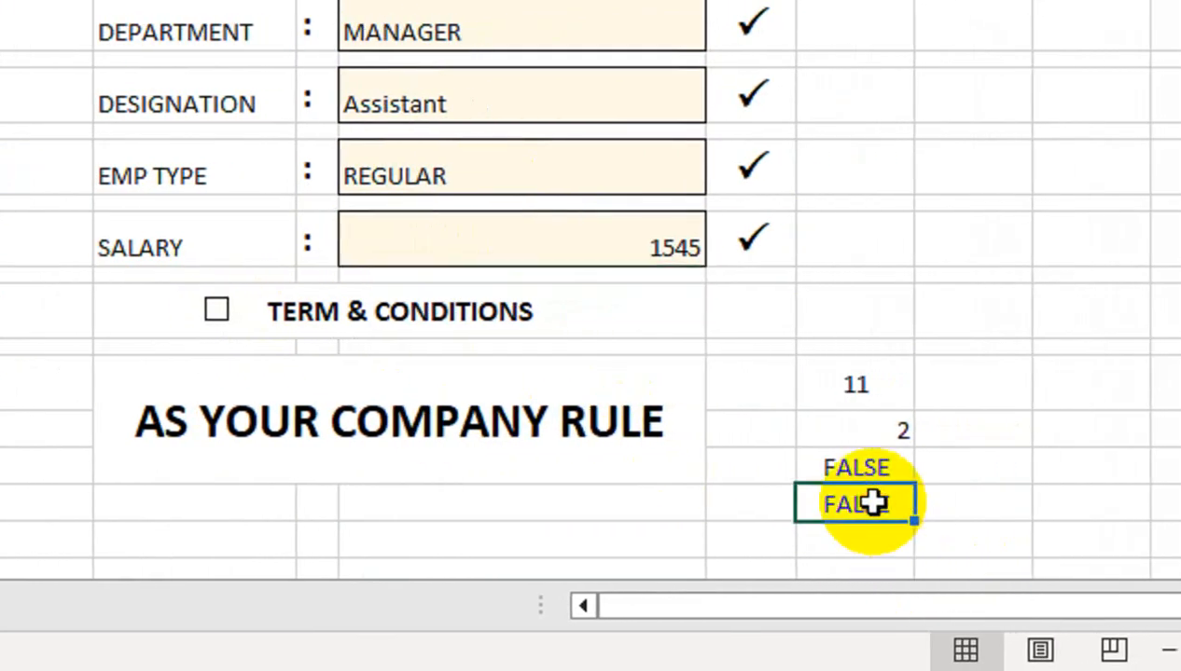
left_click(313, 313)
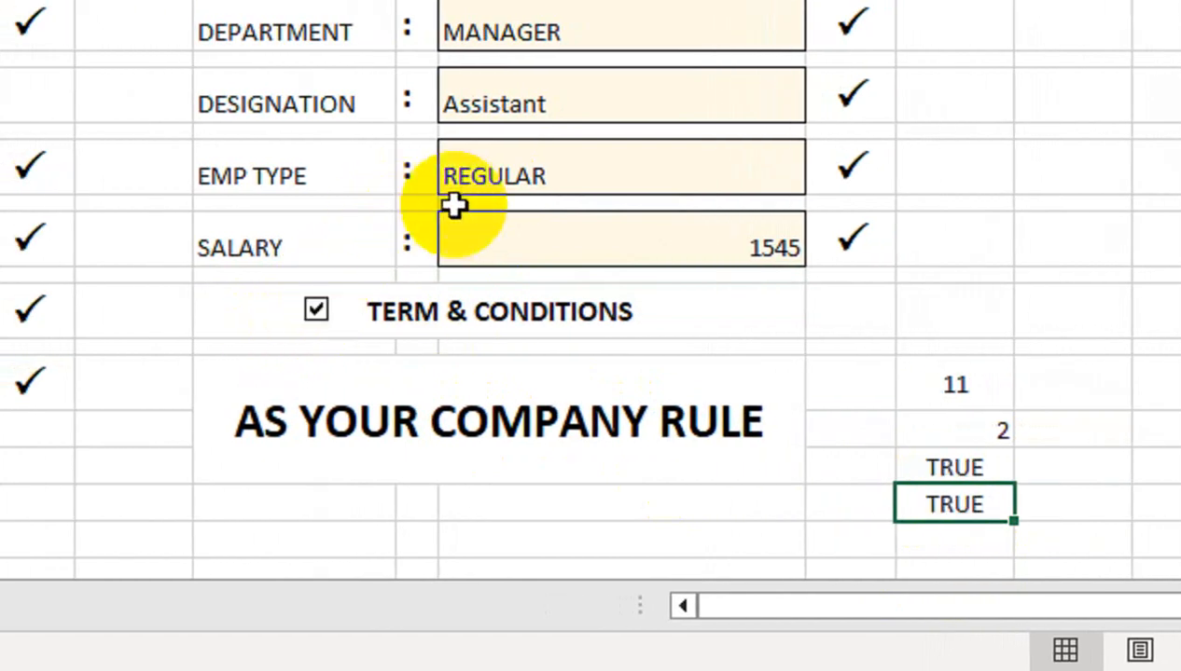
double_click(884, 506)
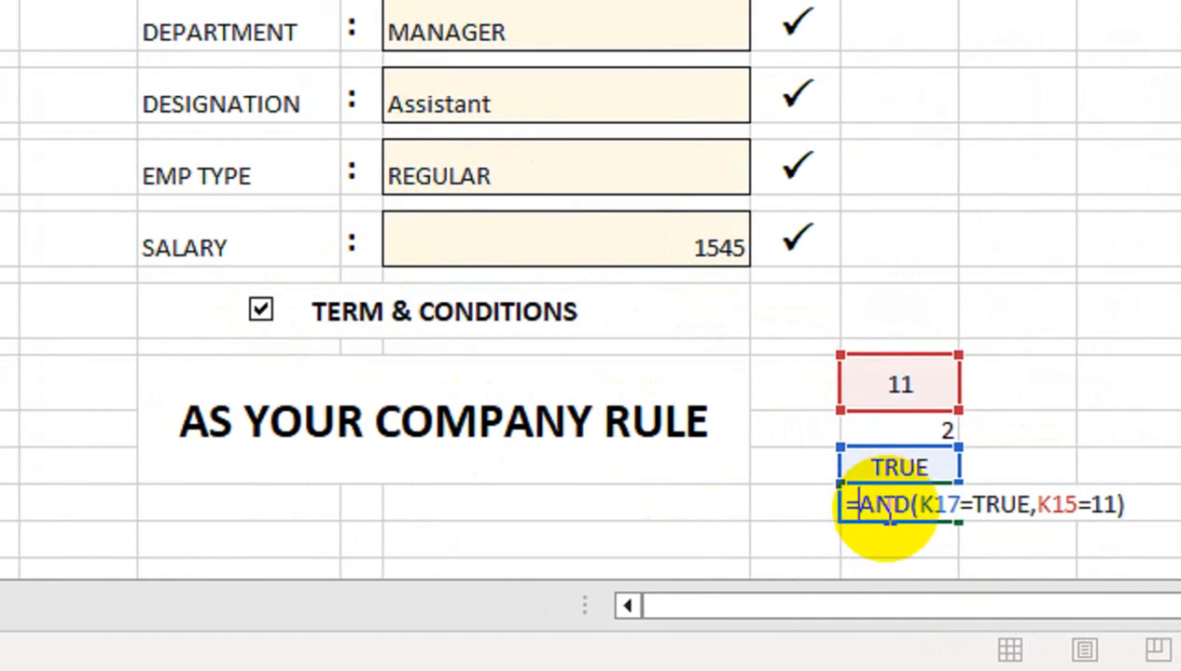
key("Return")
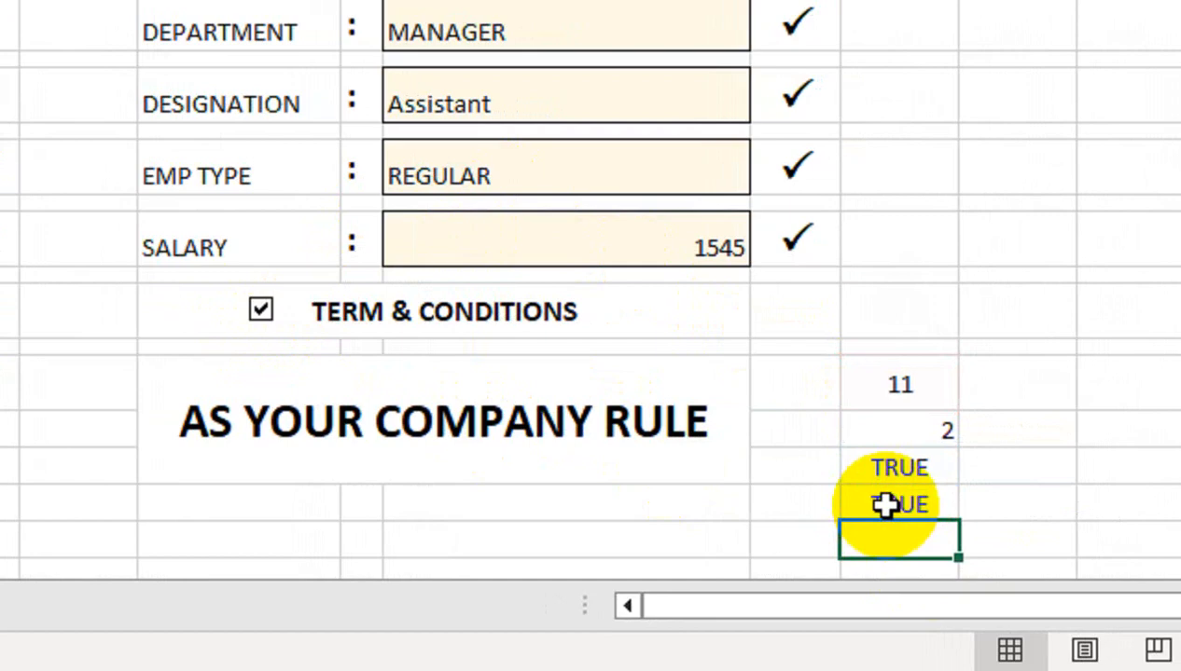
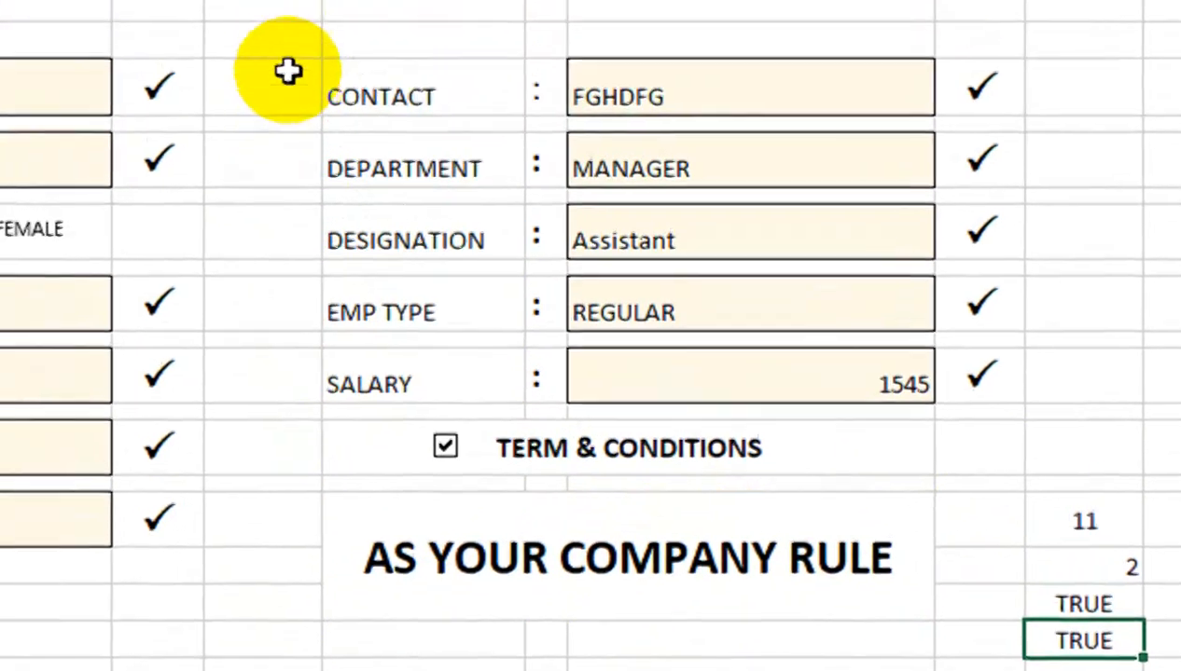
Raise row 19, the empty row under the AS YOUR COMPANY RULE banner, to height 25.50
double_click(294, 168)
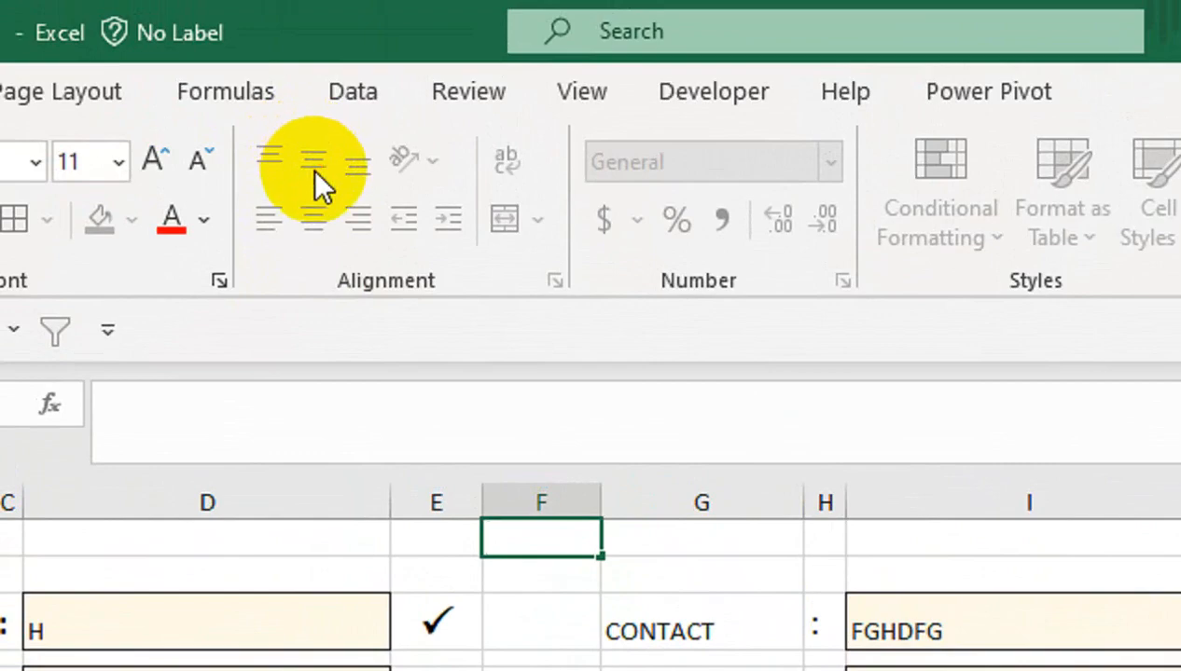
left_click(256, 98)
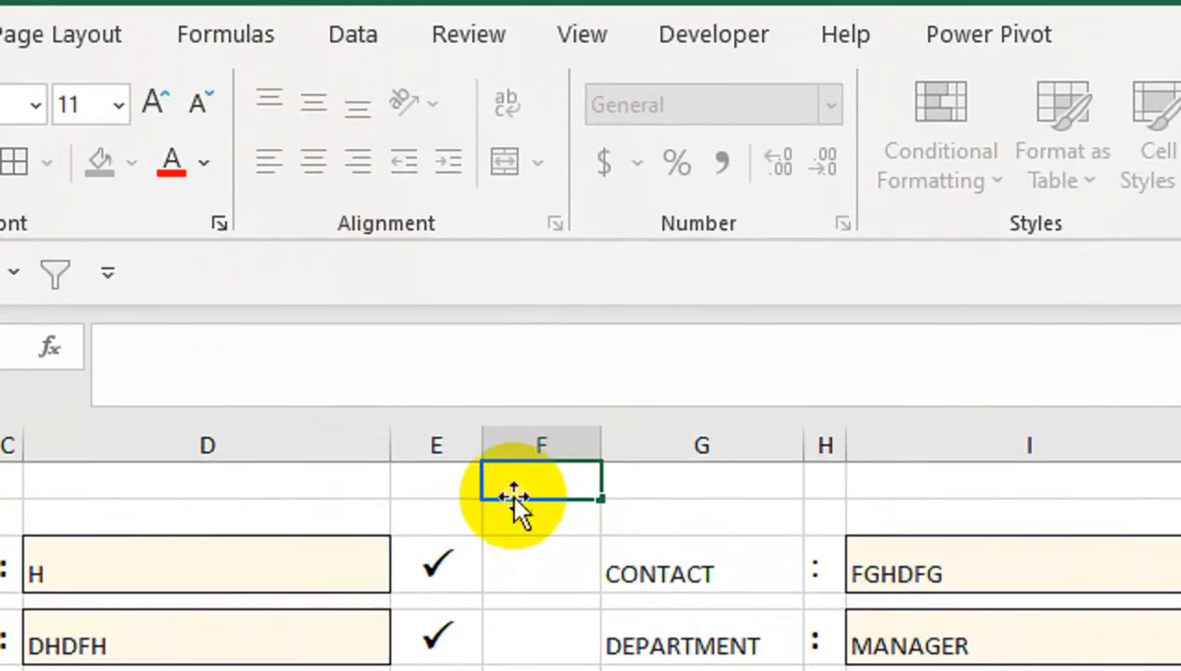
left_click(524, 550)
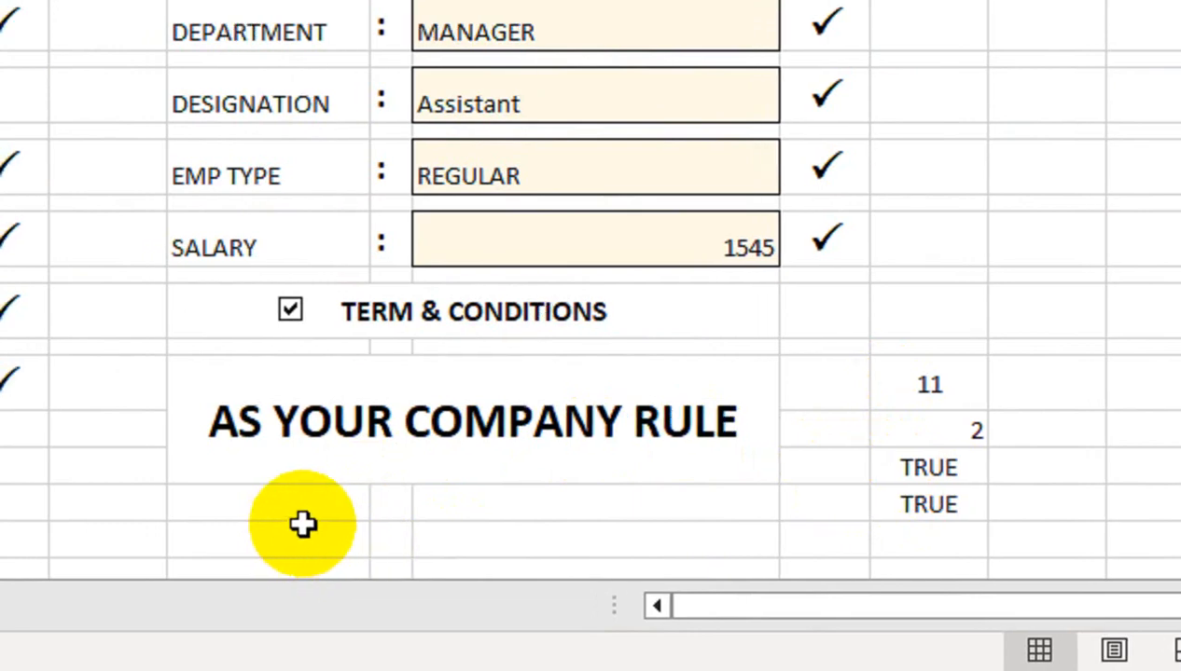
left_click(300, 573)
left_click(326, 472)
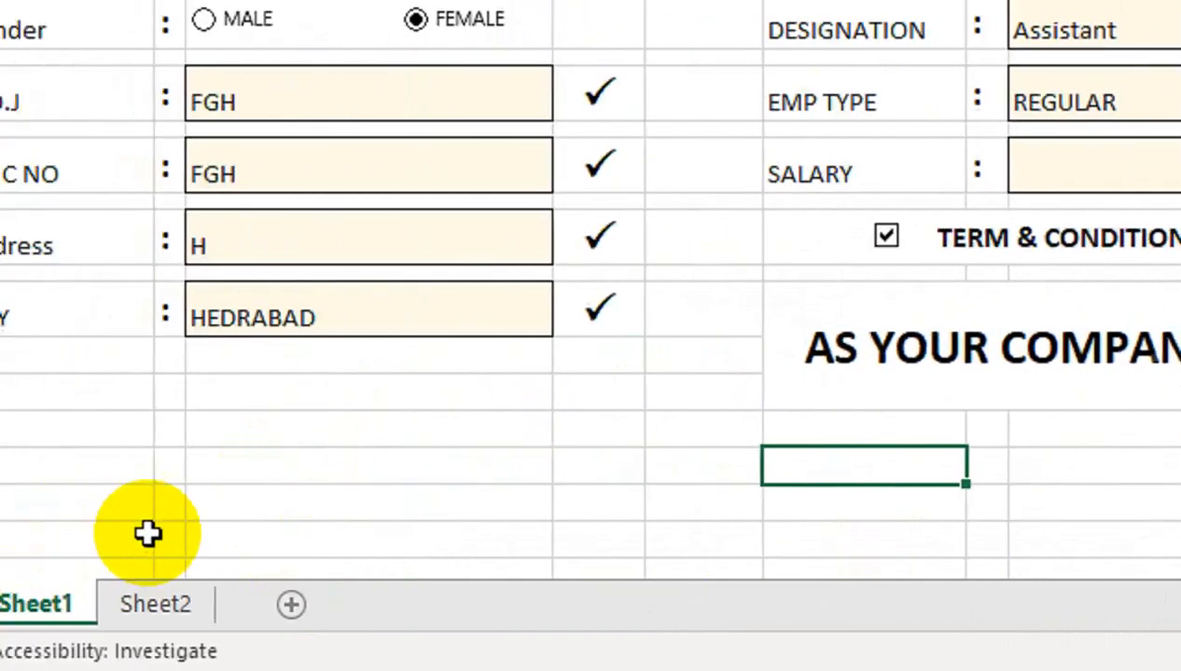
left_click_drag(0, 484, 0, 511)
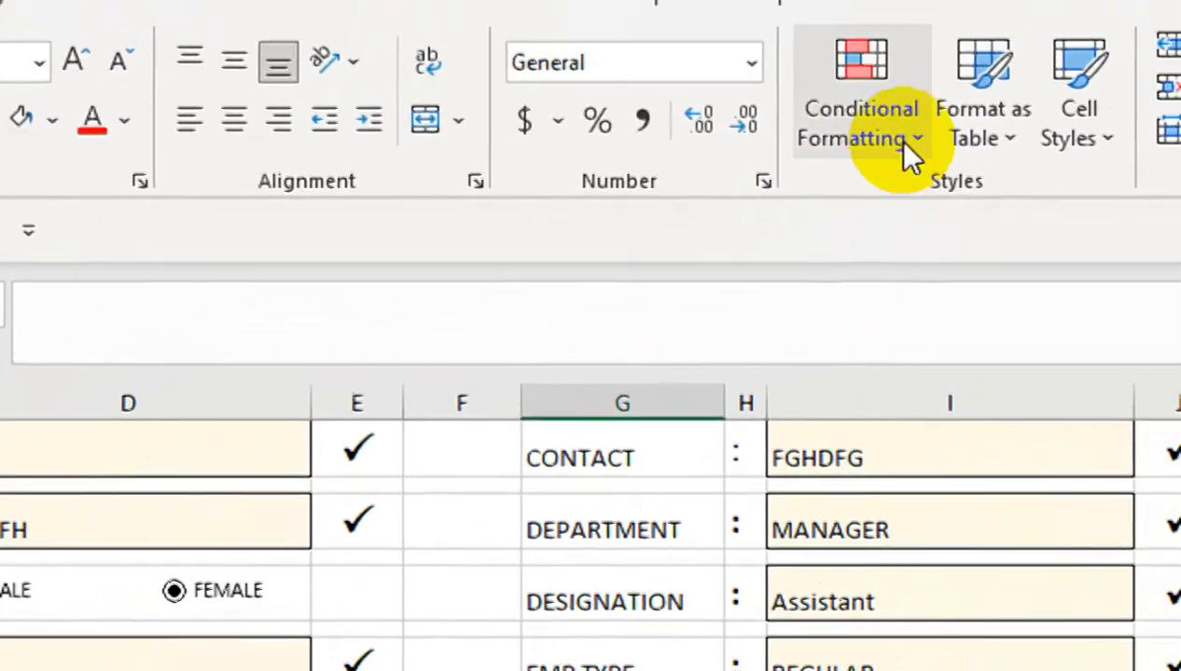
Start a formula-based conditional rule =$K$18=TRUE for the cell below the banner
left_click(897, 144)
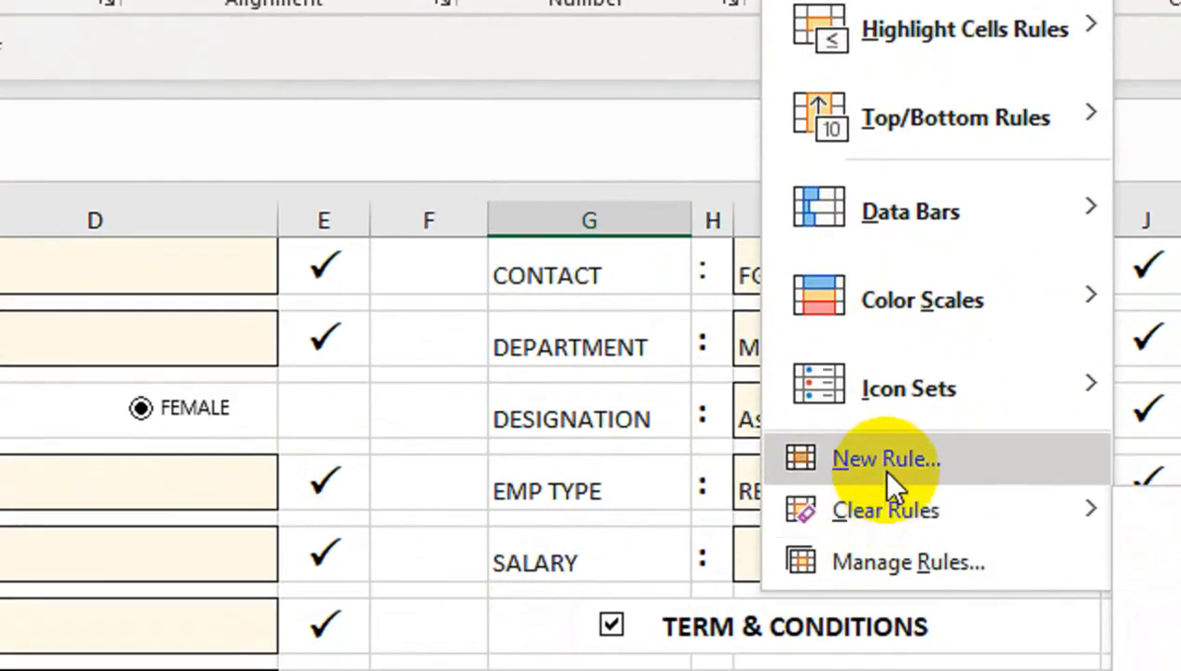
left_click(893, 483)
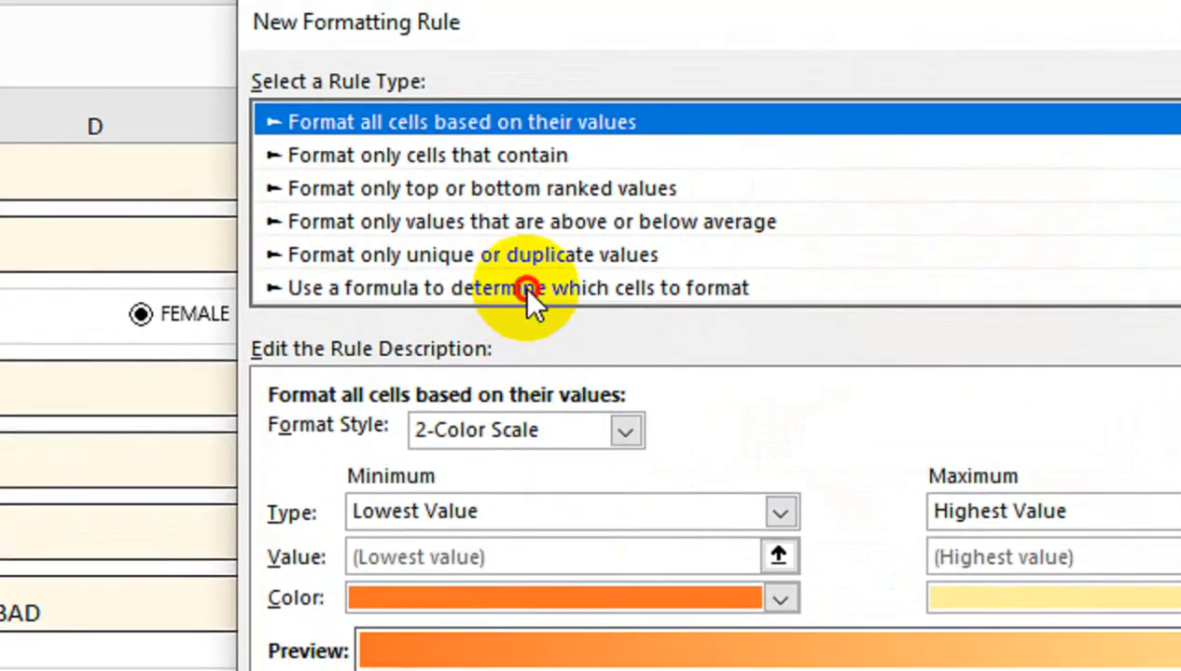
left_click(528, 287)
left_click(484, 439)
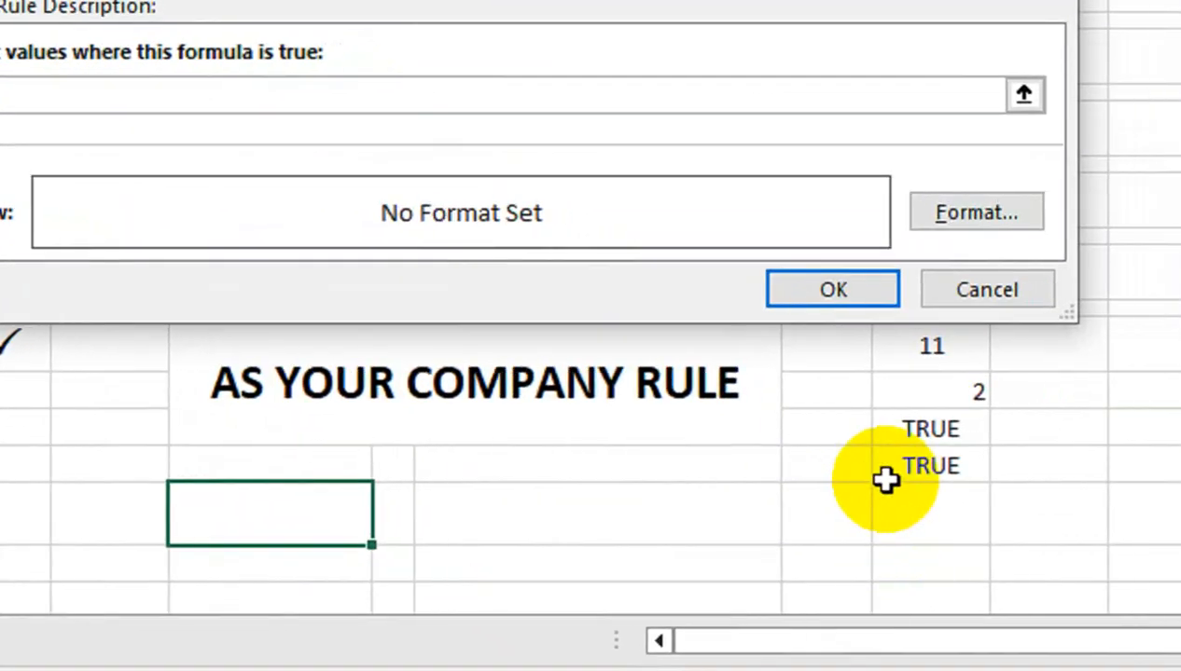
left_click(884, 480)
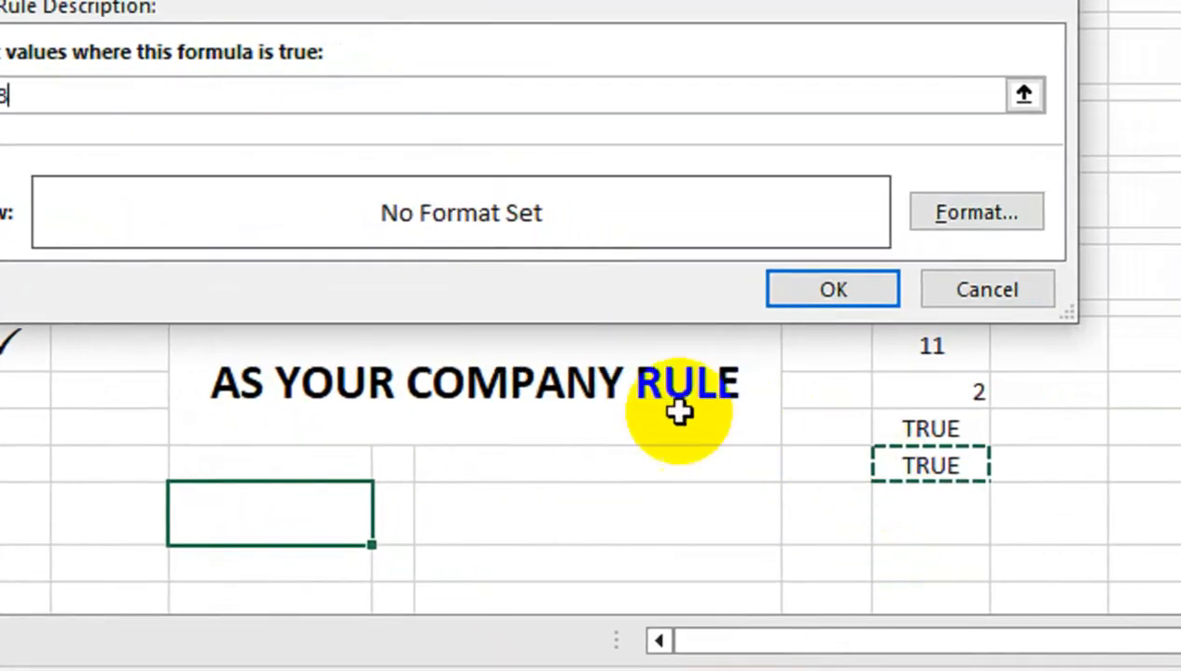
type("=TRUE")
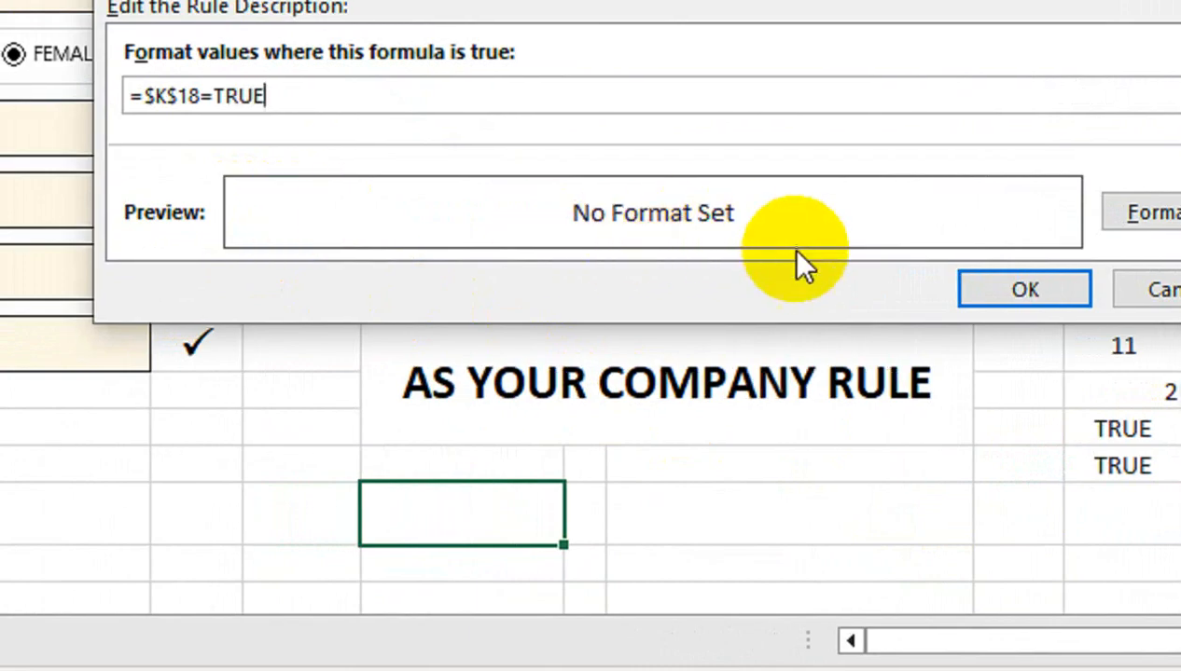
Format the rule with navy fill and bold white text, then save it
left_click(1139, 212)
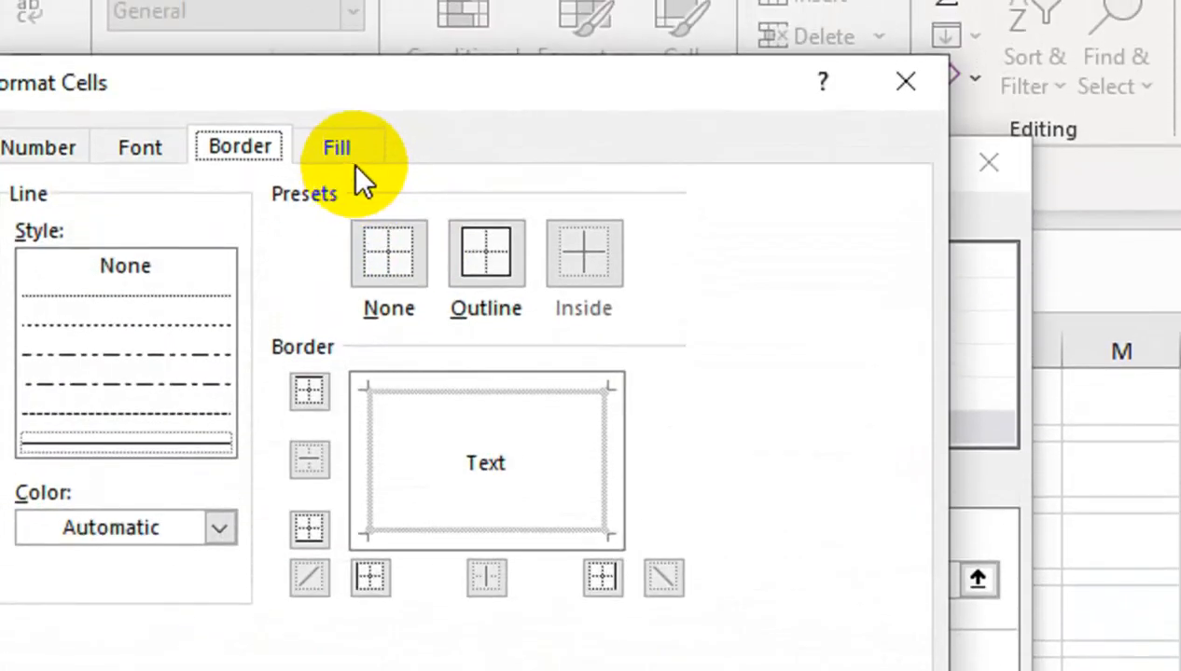
left_click(339, 149)
left_click(306, 518)
left_click(148, 157)
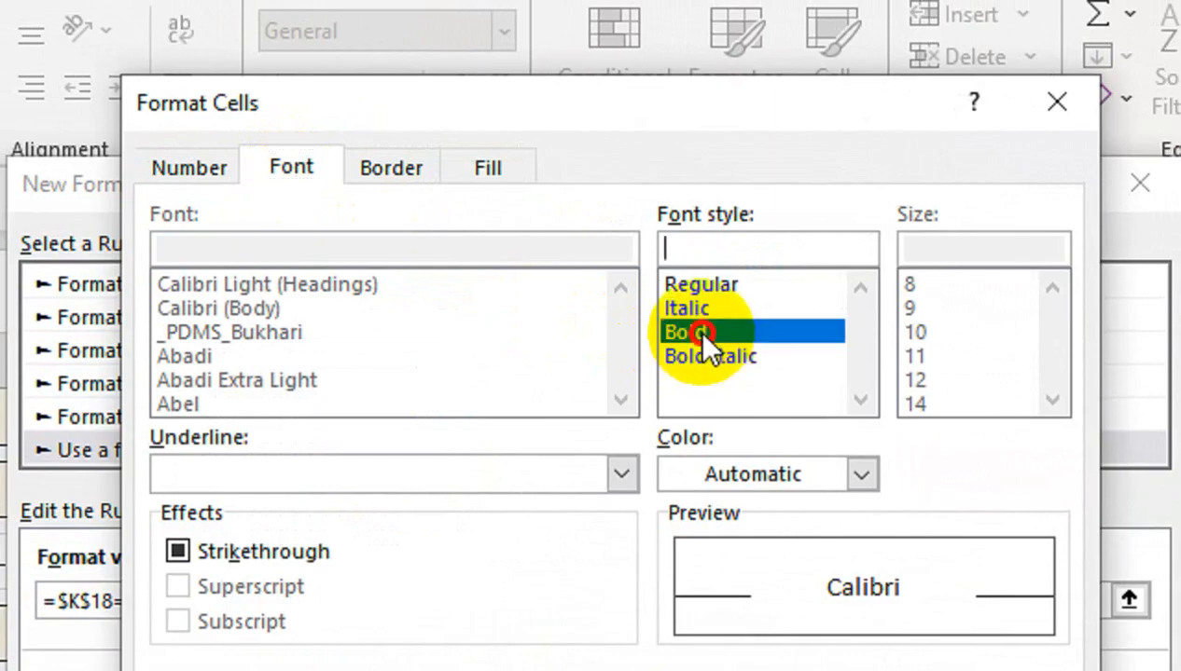
left_click(688, 480)
left_click(674, 559)
left_click(806, 516)
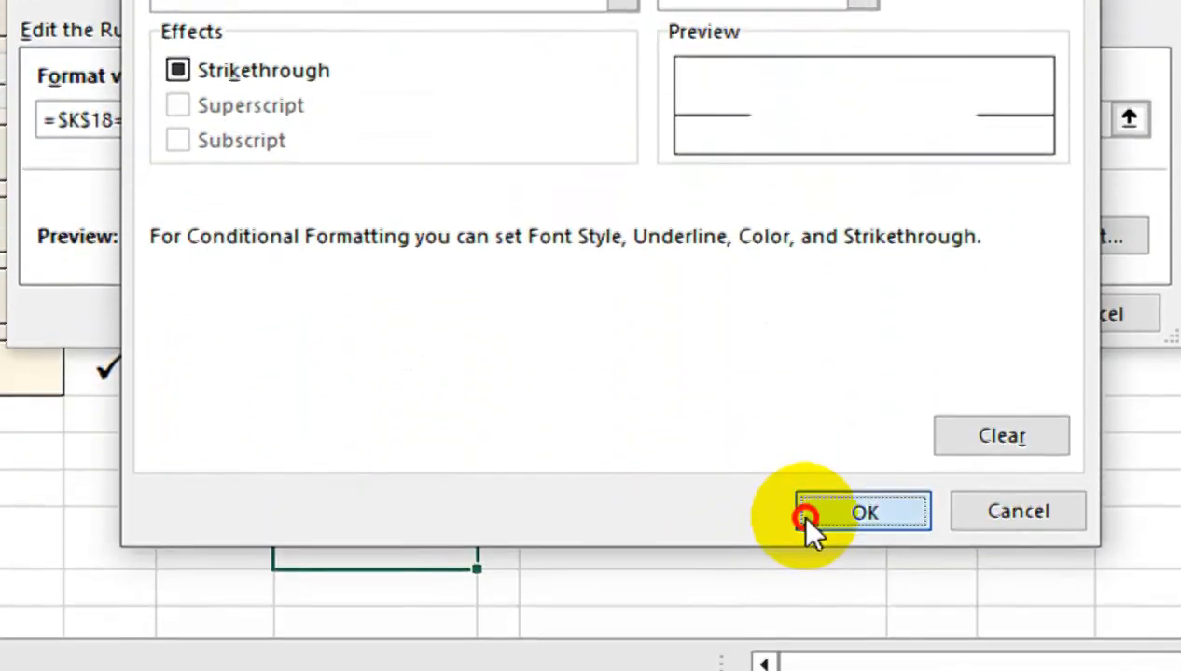
left_click(896, 328)
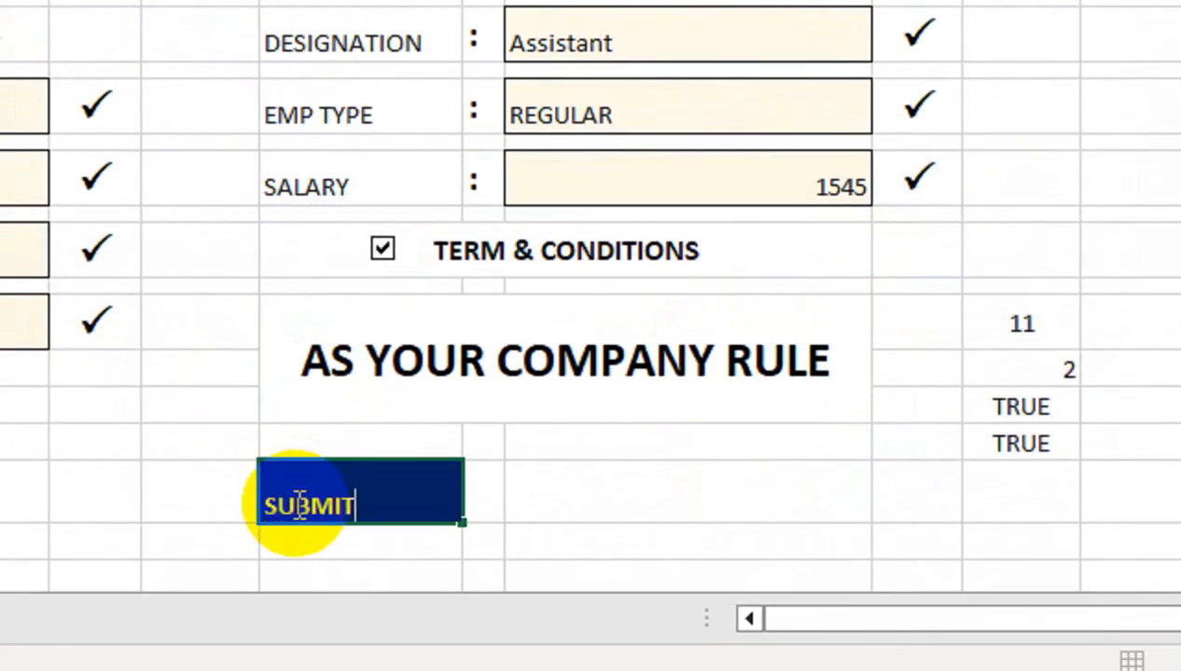
Enter SUBMIT in G19 and set its font size to 16
key("Return")
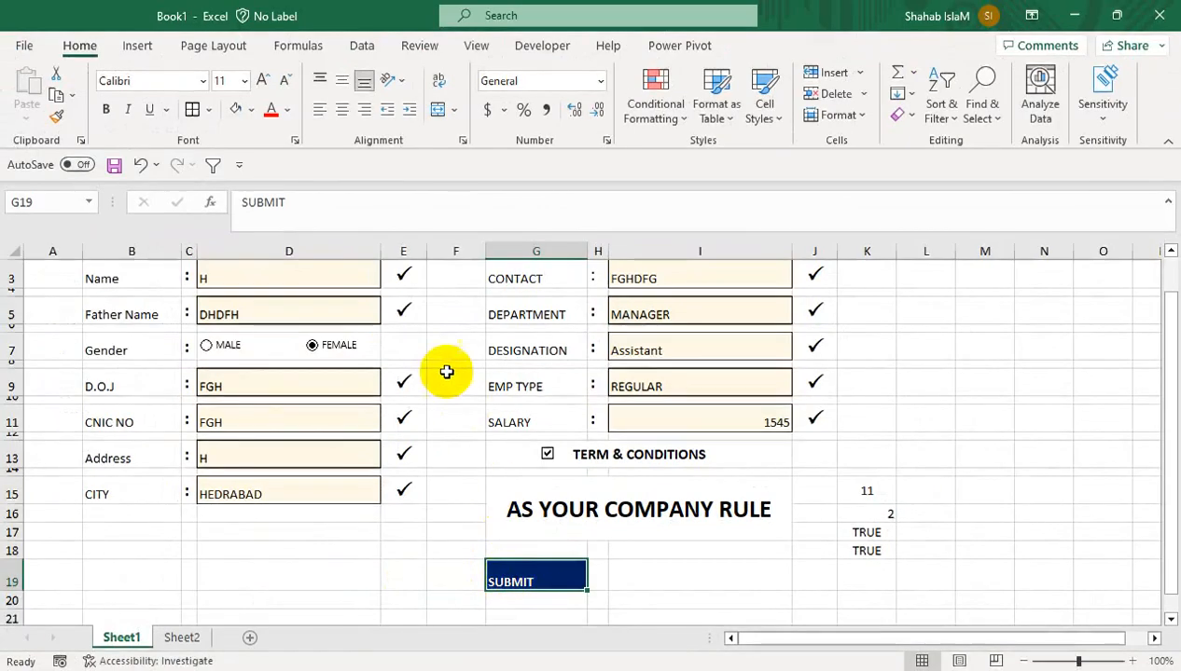
left_click(264, 82)
left_click(265, 82)
left_click(265, 82)
left_click(800, 578)
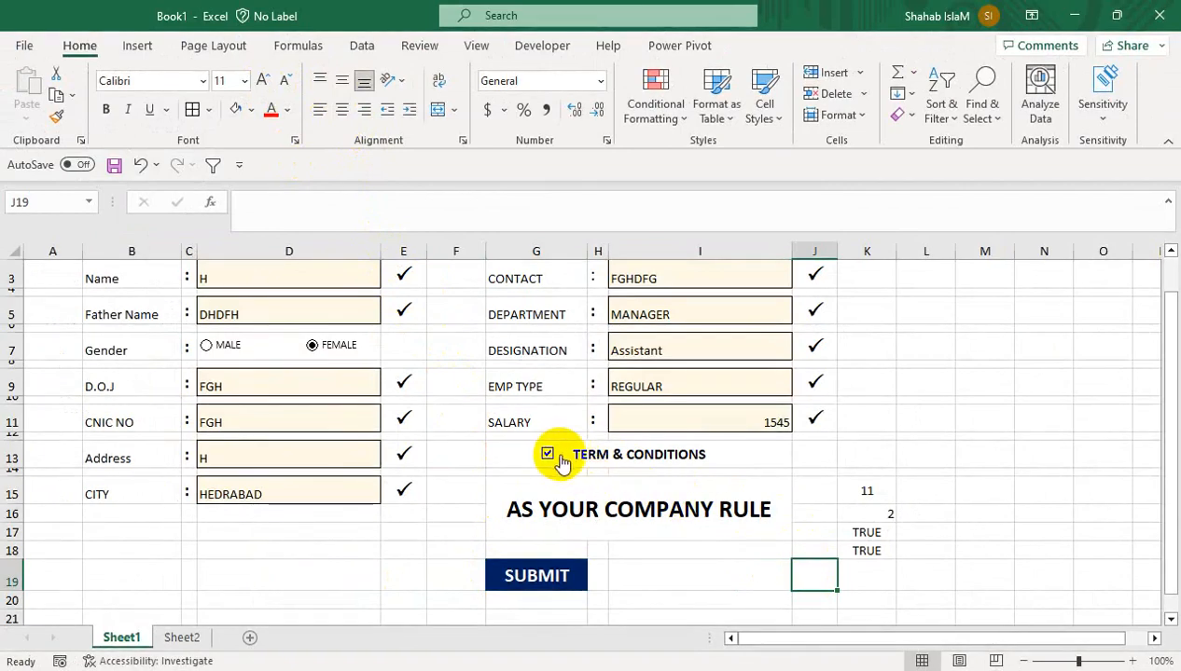
Give the SUBMIT cell a new font colour and a light grey fill
left_click(527, 579)
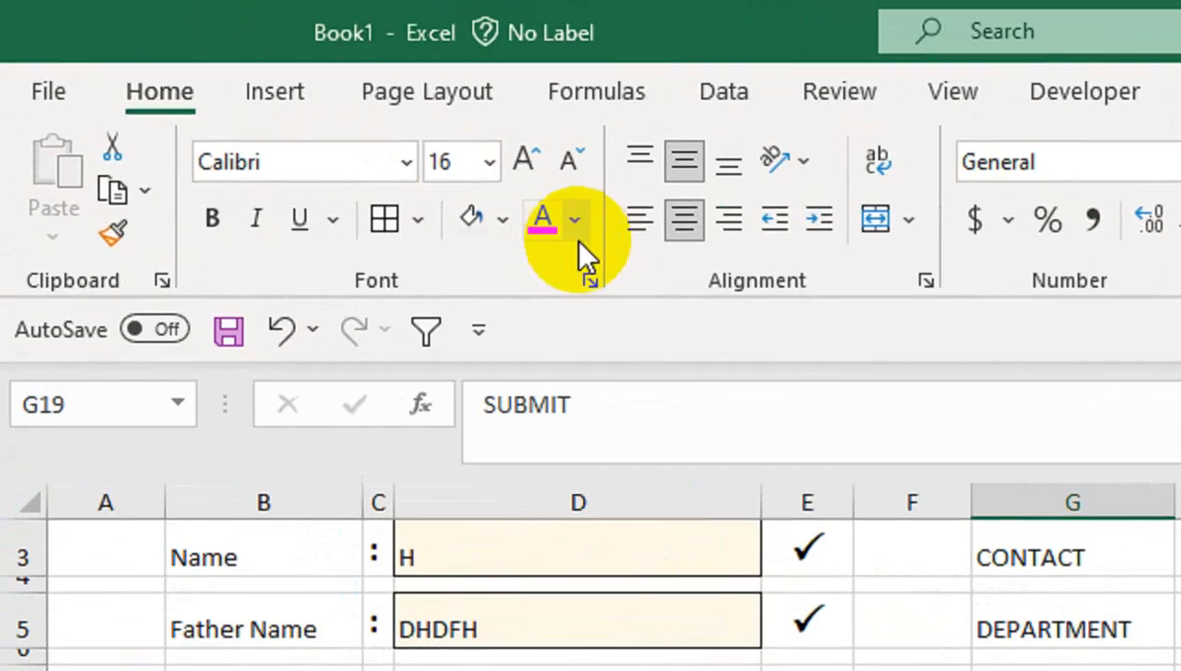
left_click(288, 113)
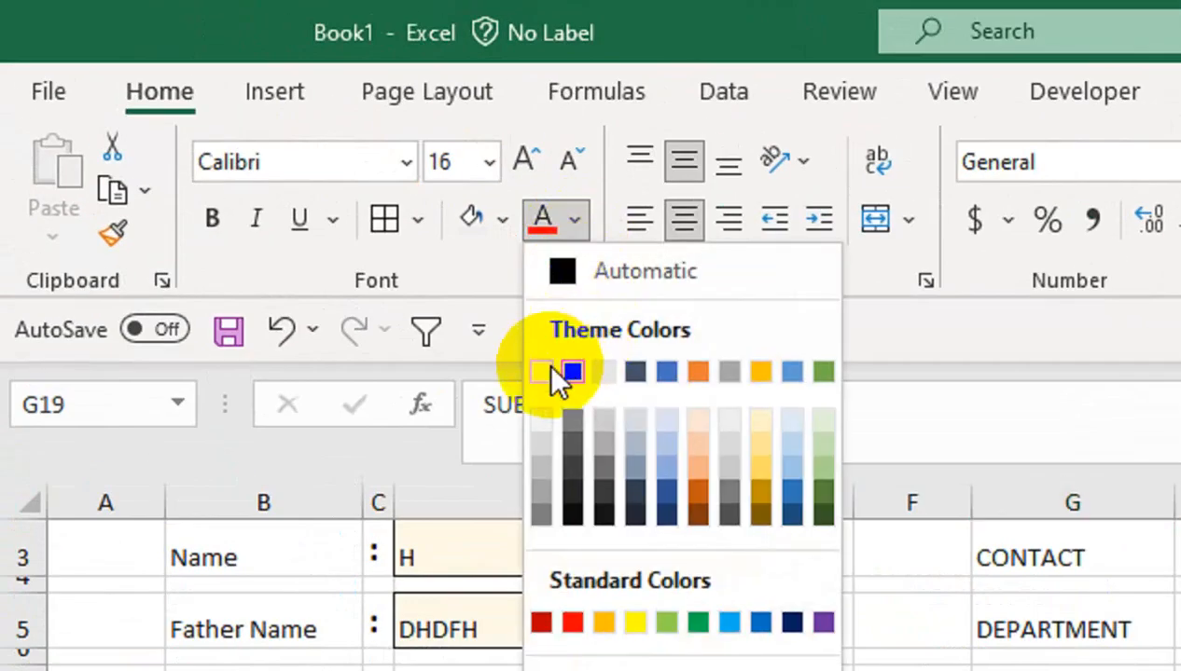
left_click(560, 371)
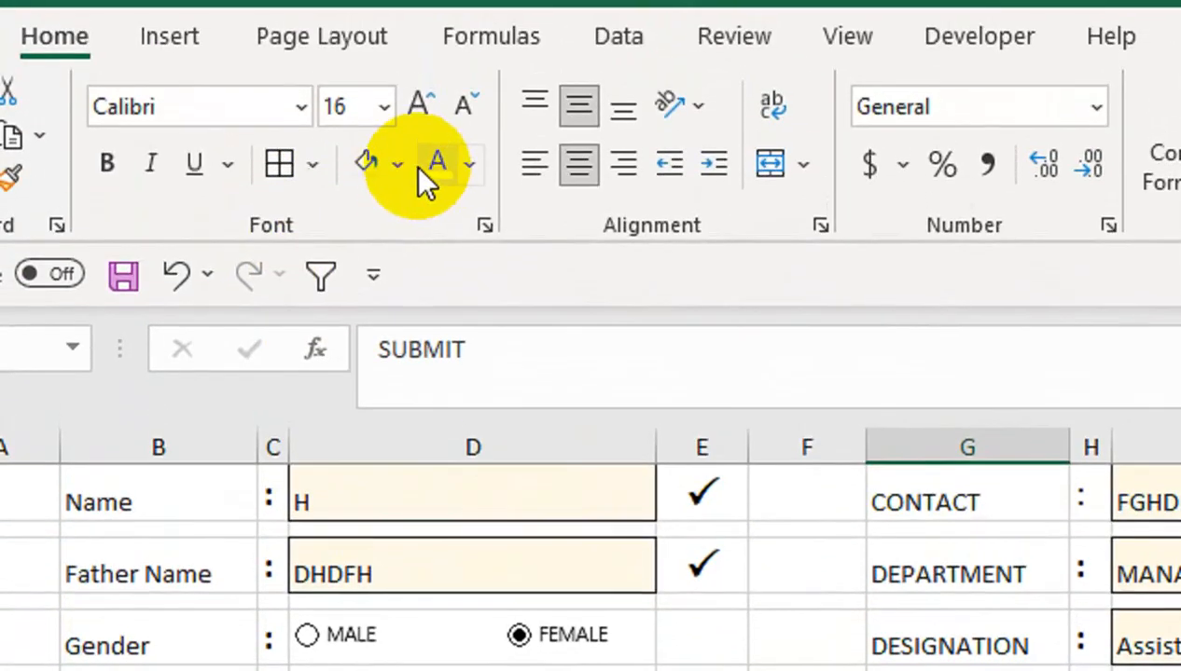
left_click(397, 166)
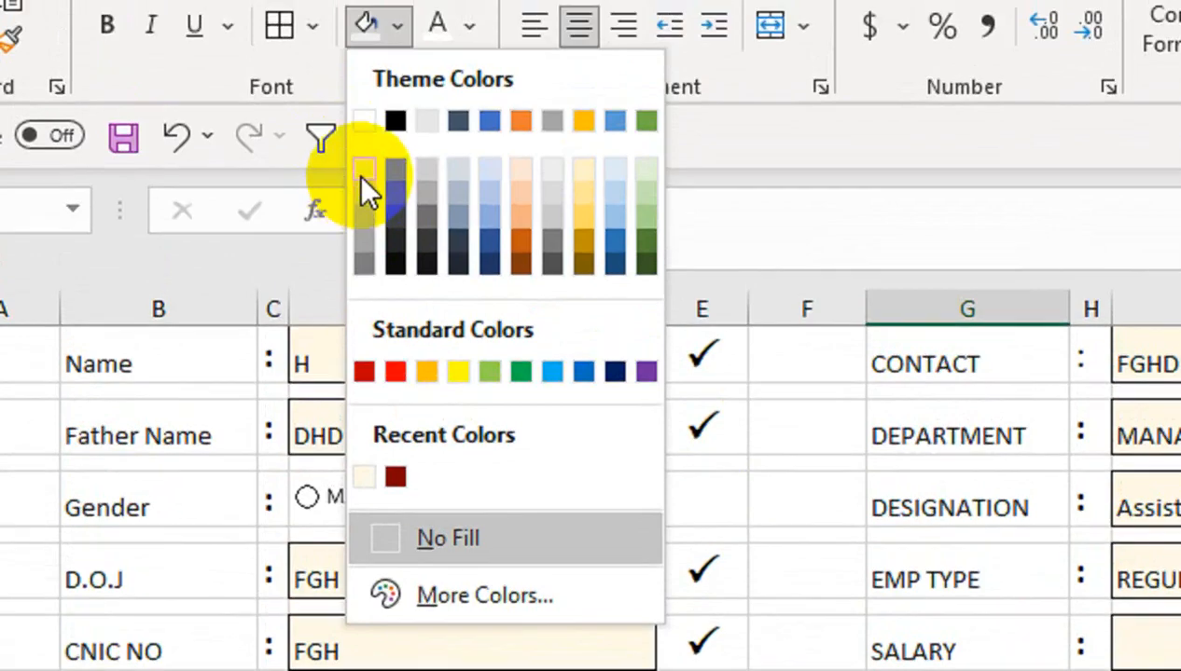
left_click(356, 182)
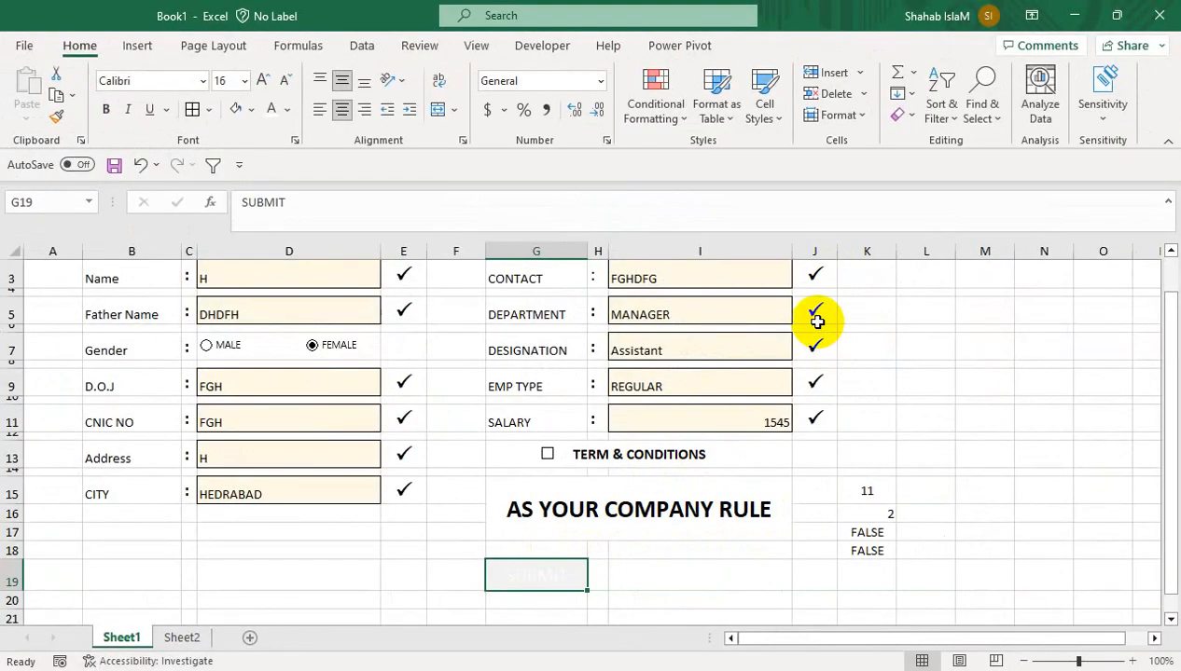
Tick Terms & Conditions so SUBMIT turns navy with white text
left_click(861, 486)
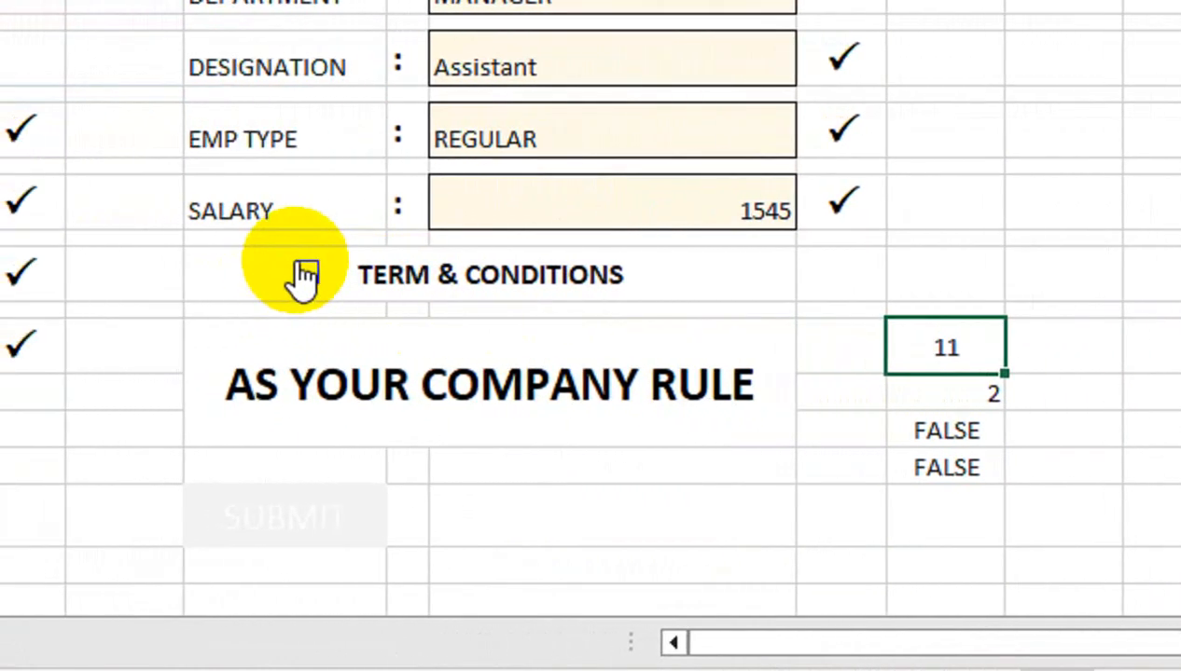
left_click(301, 272)
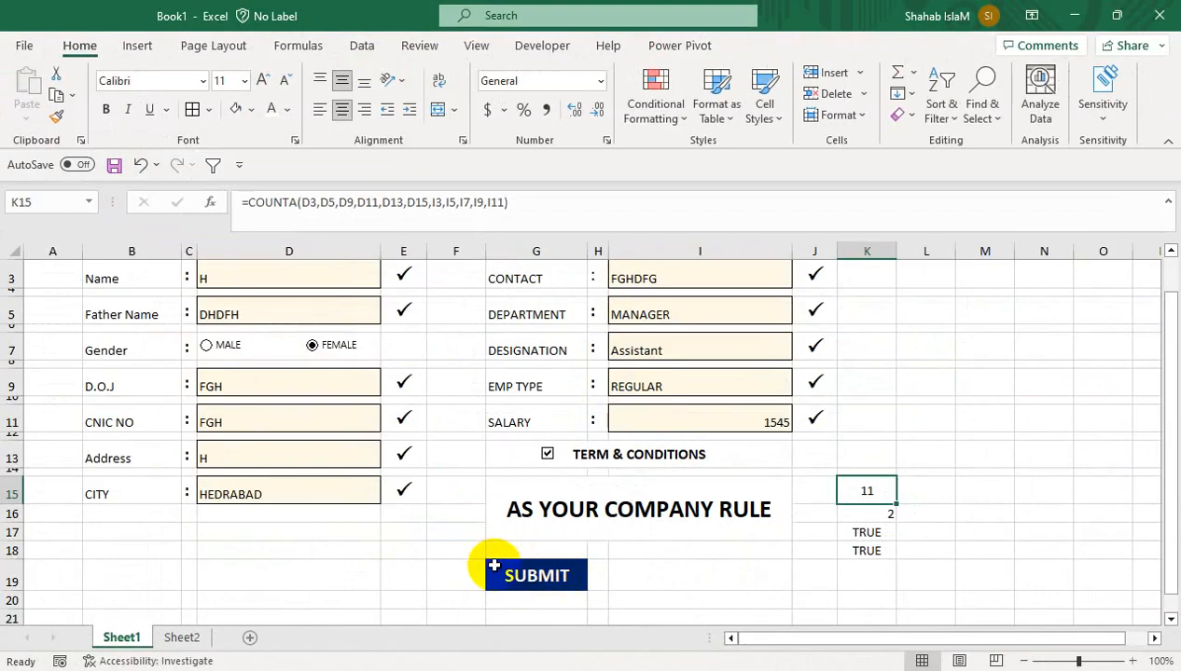
left_click(1170, 621)
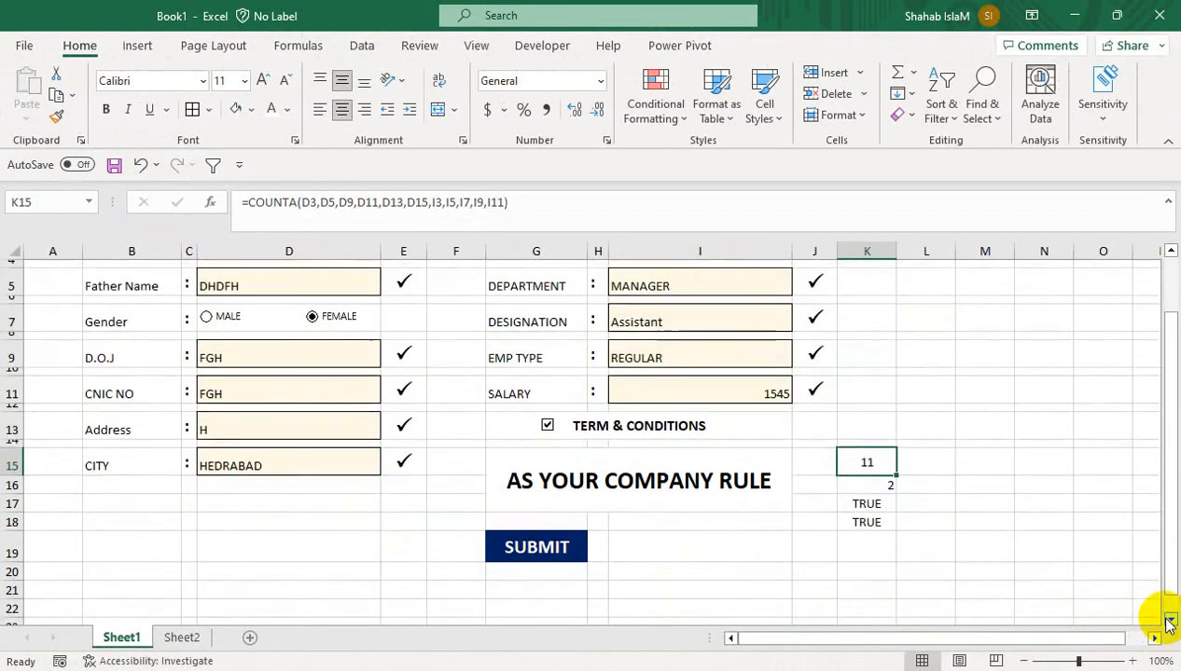
Set row 21's height to 25.50 through Format > Row Height
left_click(1169, 621)
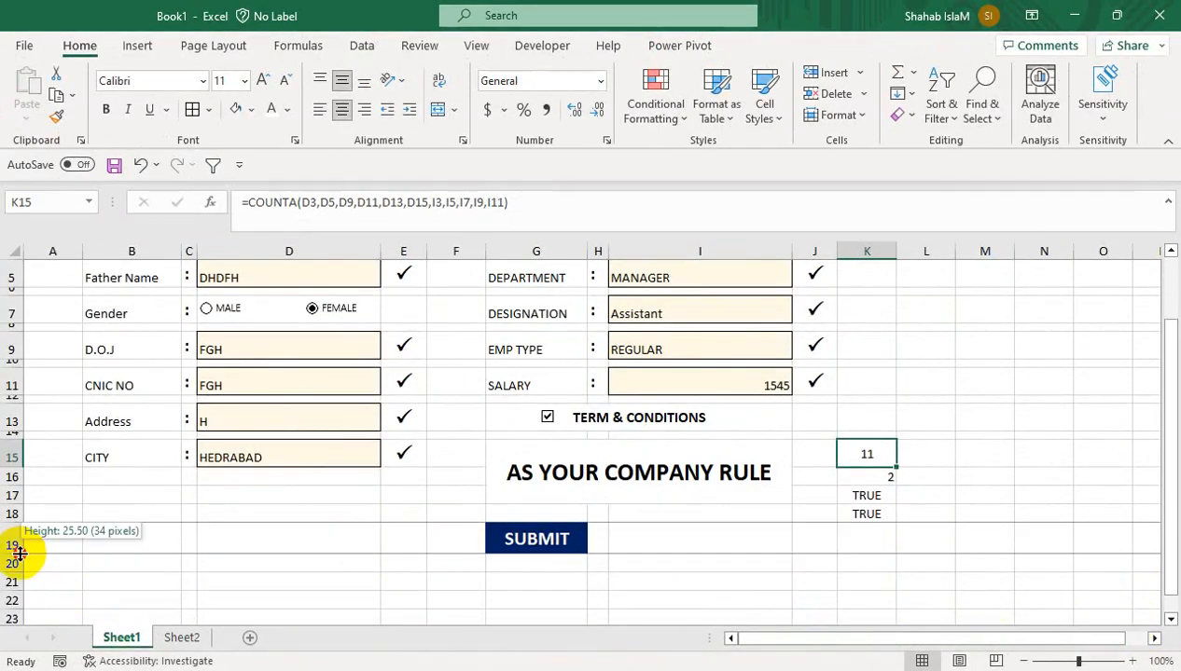
left_click(5, 585)
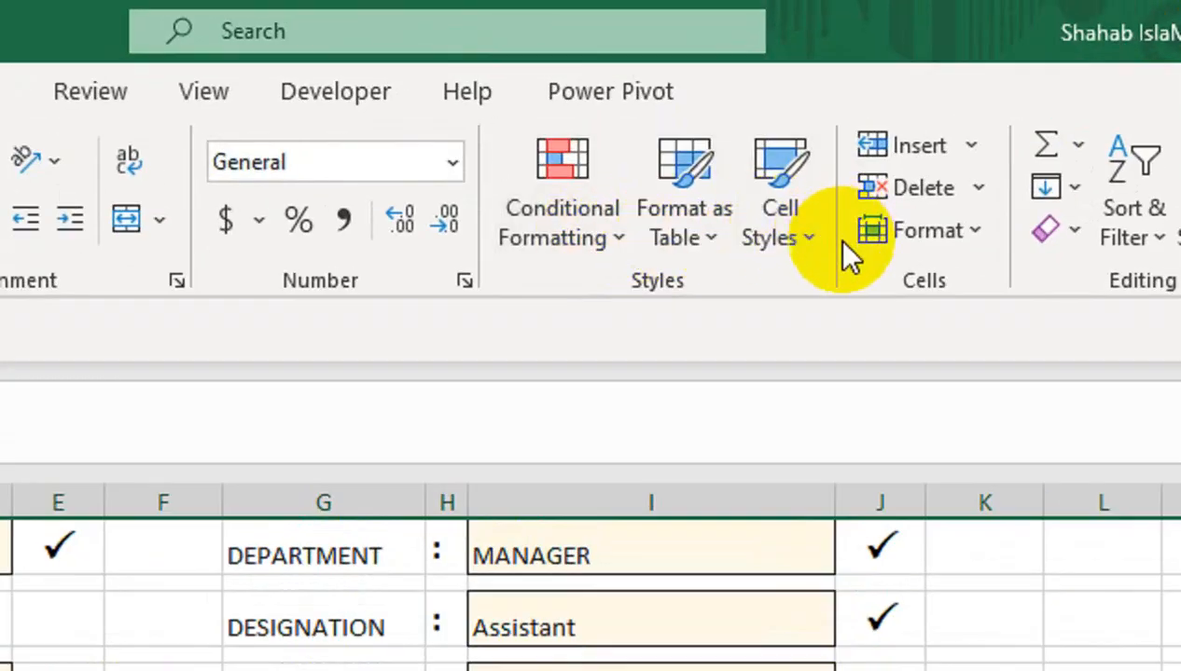
left_click(909, 230)
left_click(928, 332)
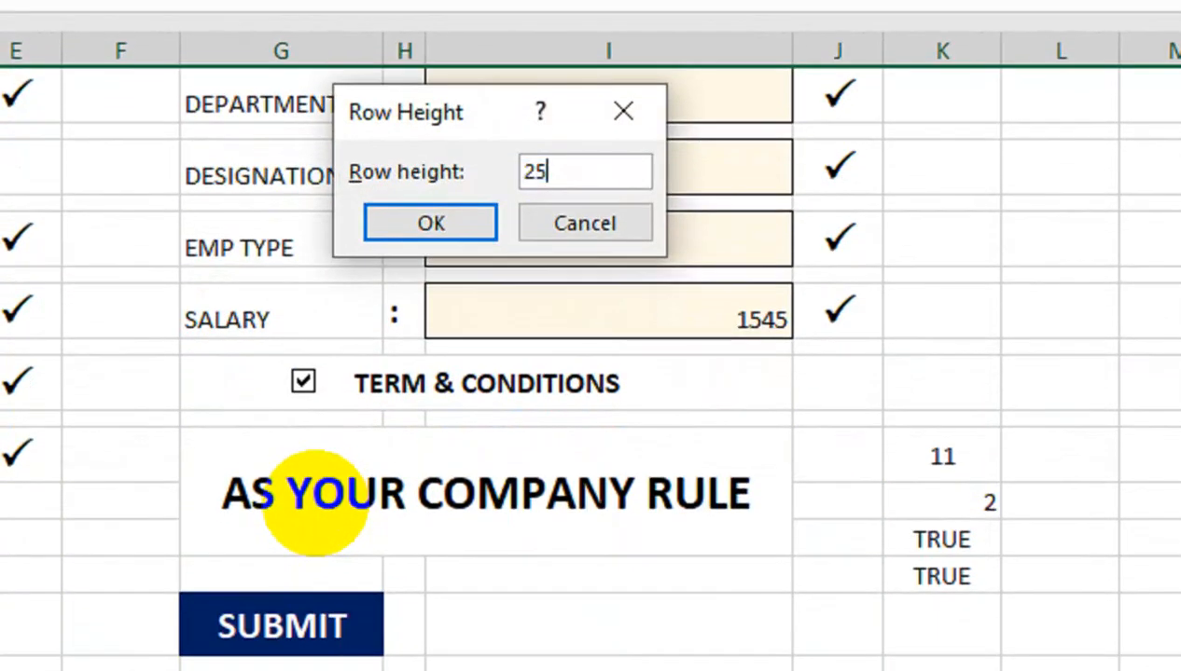
type("25.50")
key("Return")
left_click(289, 670)
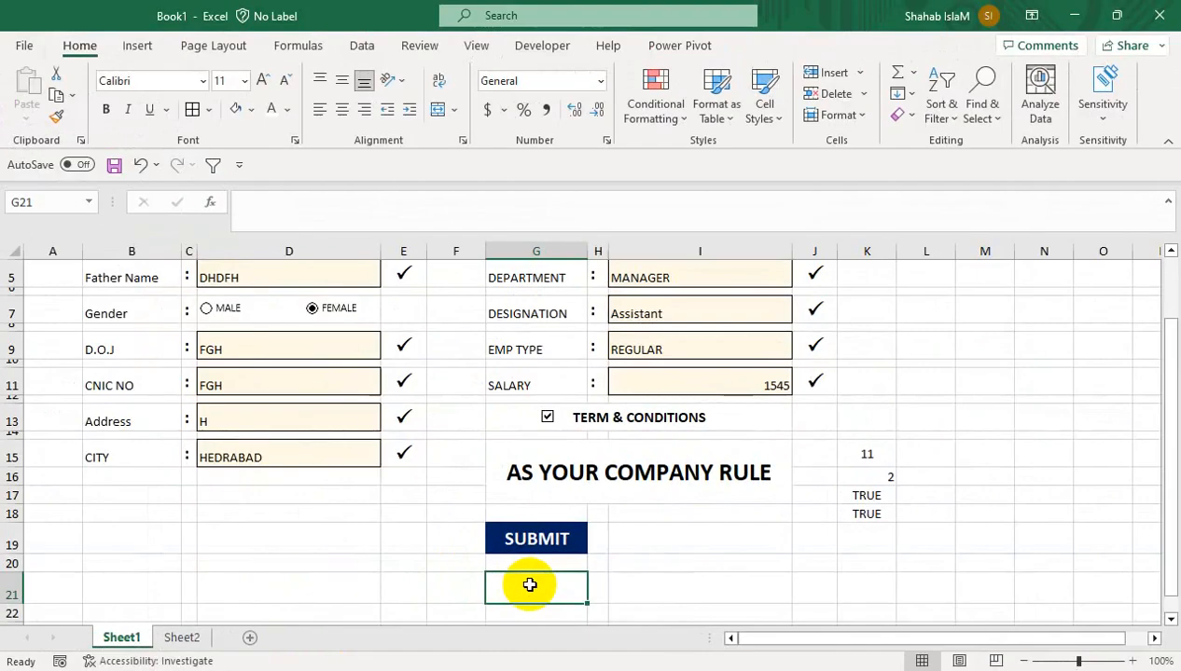
Paste SUBMIT as a linked picture, align it over the original cell, and end copy mode
right_click(509, 540)
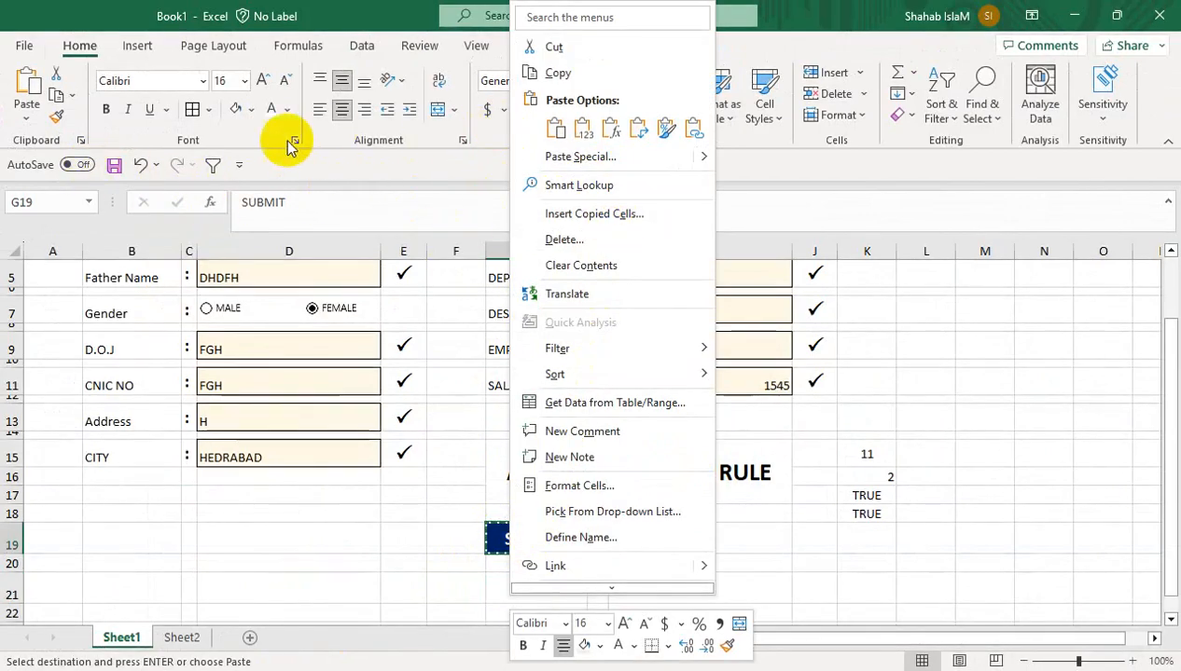
left_click(30, 116)
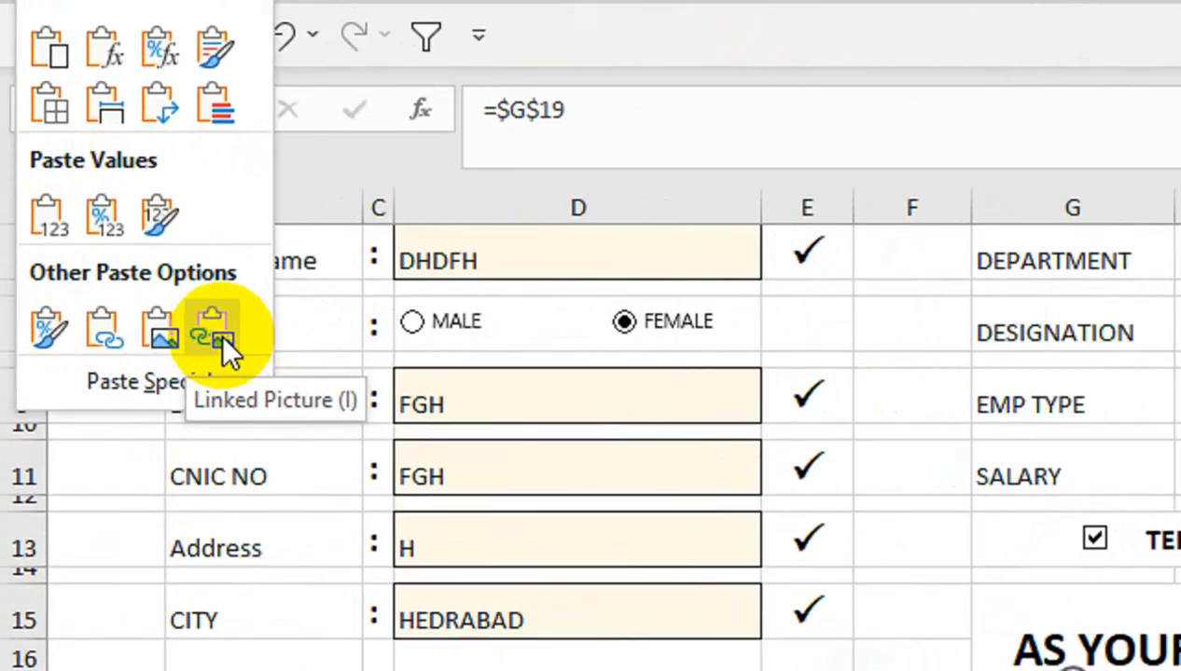
left_click(109, 316)
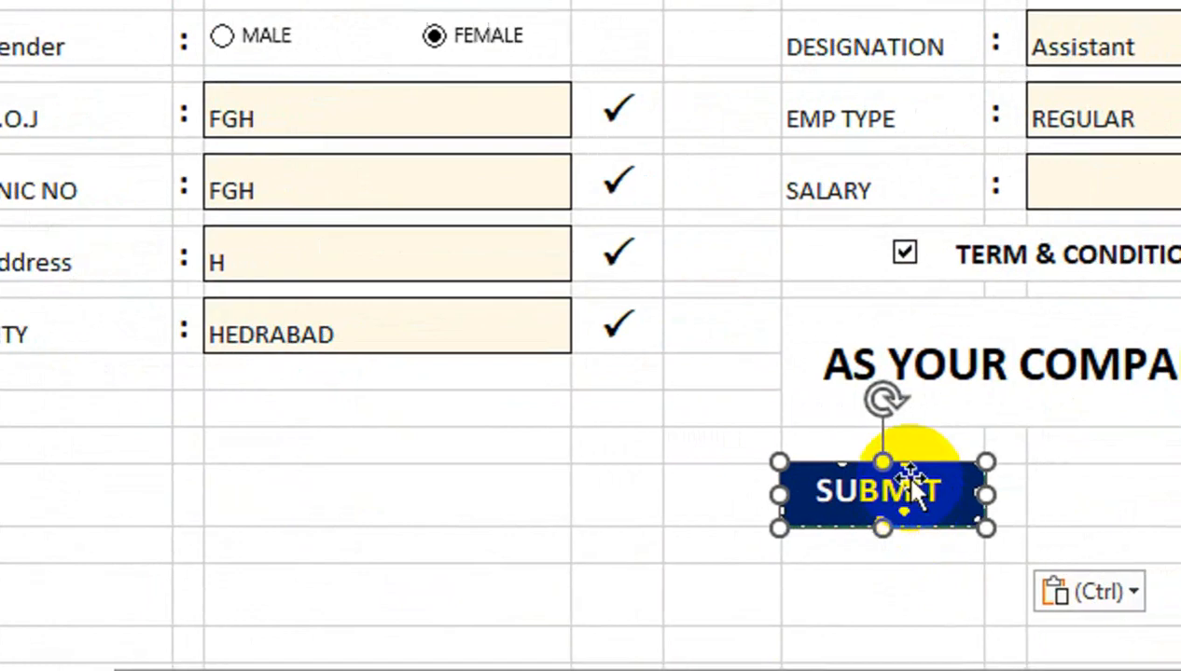
left_click(679, 516)
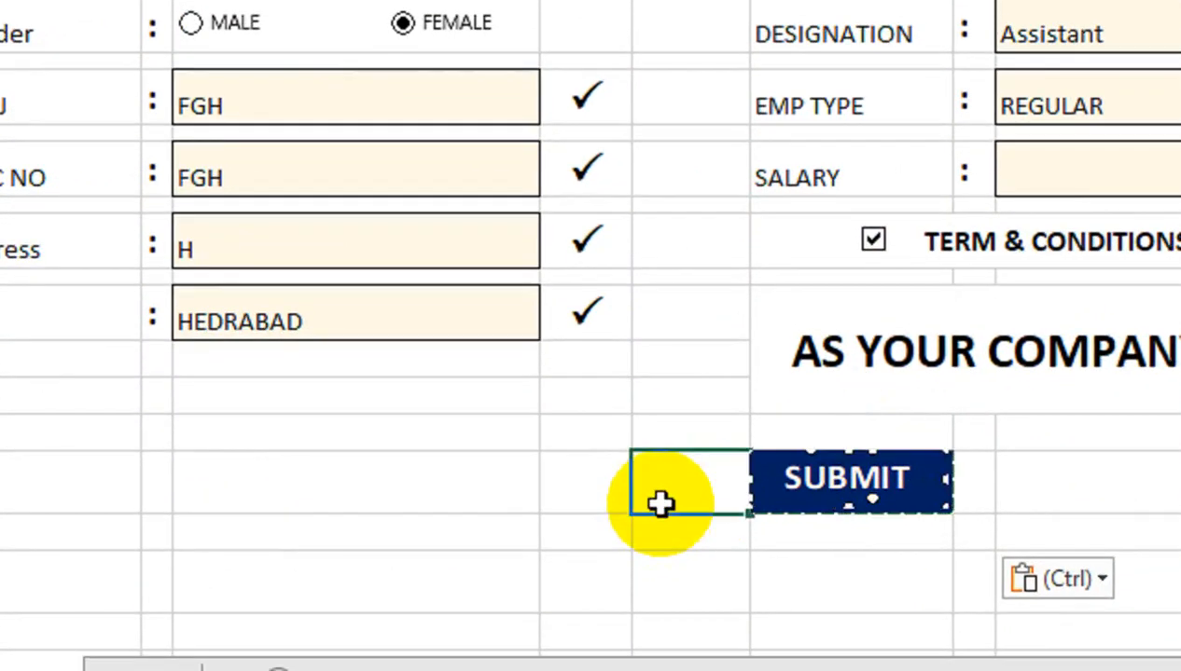
left_click(1035, 485)
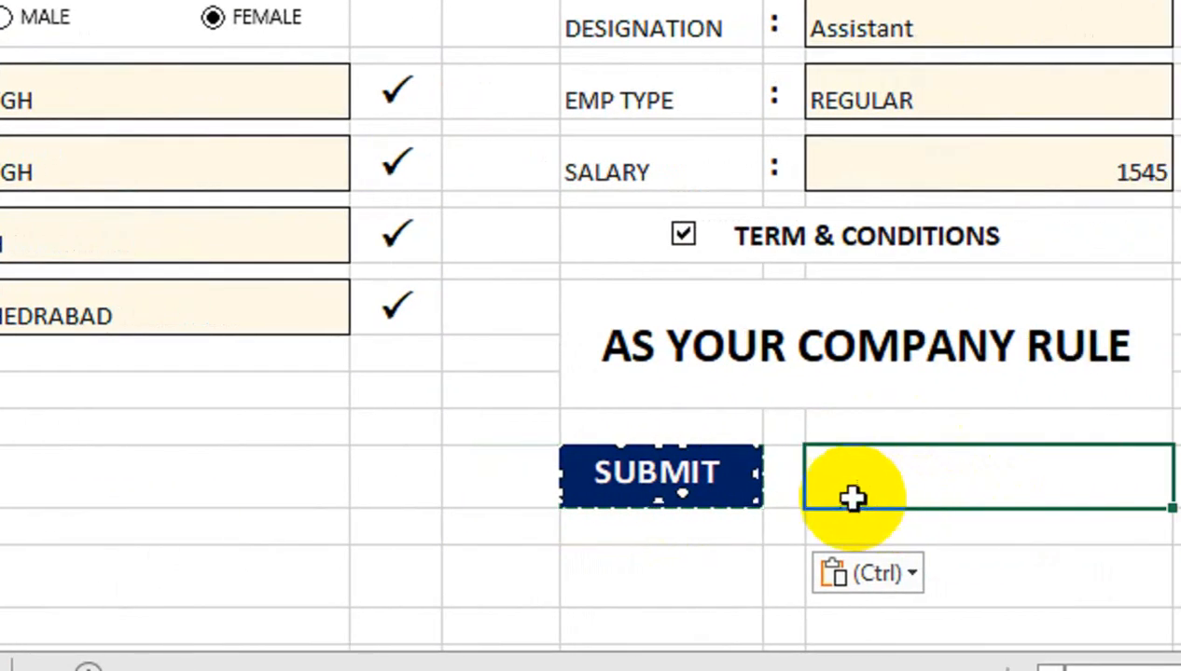
left_click_drag(664, 492, 405, 481)
left_click(457, 390)
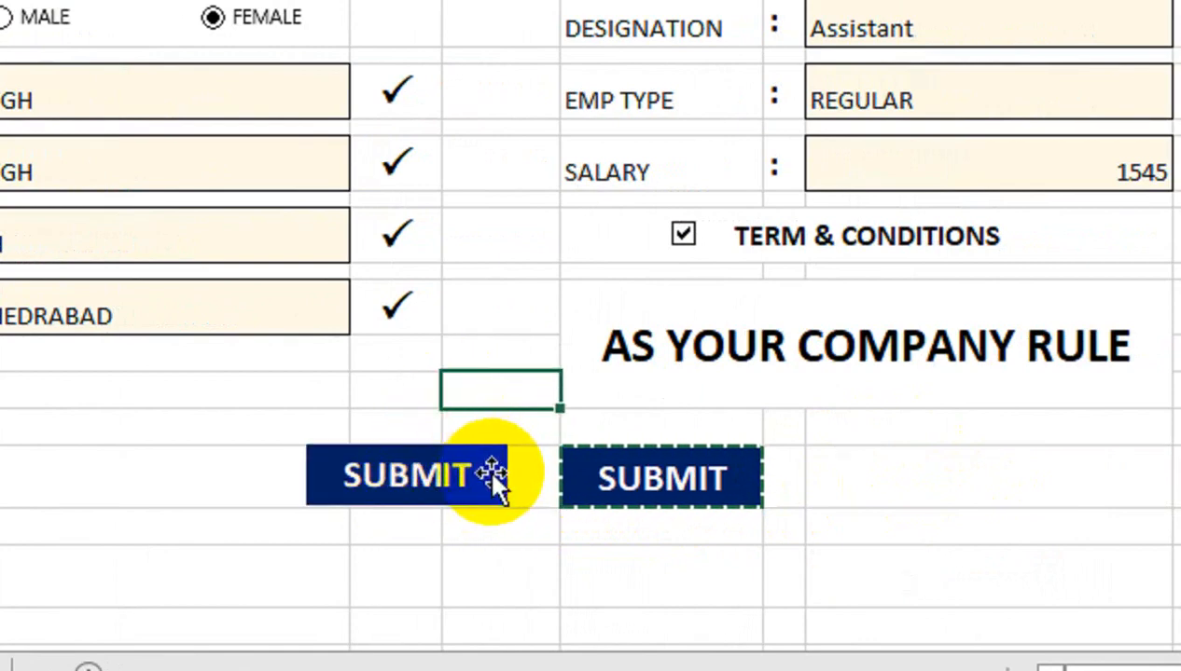
left_click(898, 479)
key("Escape")
left_click(889, 528)
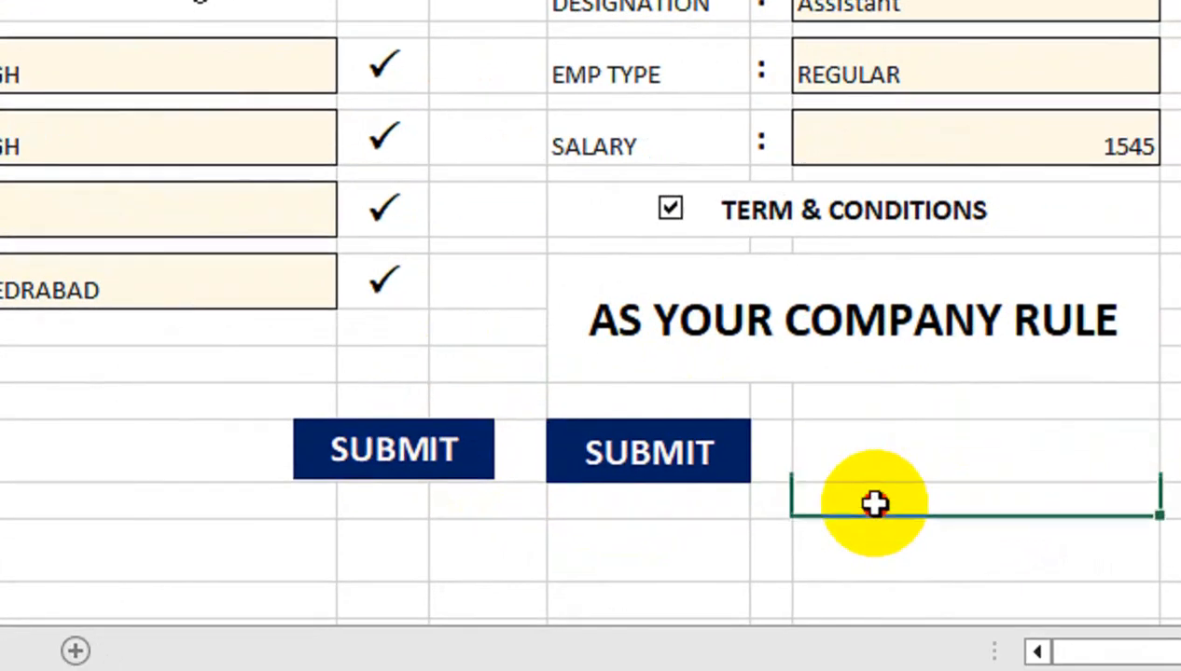
left_click_drag(484, 446, 736, 448)
Untick and retick Terms & Conditions to test the SUBMIT picture, nudging it slightly
left_click(875, 440)
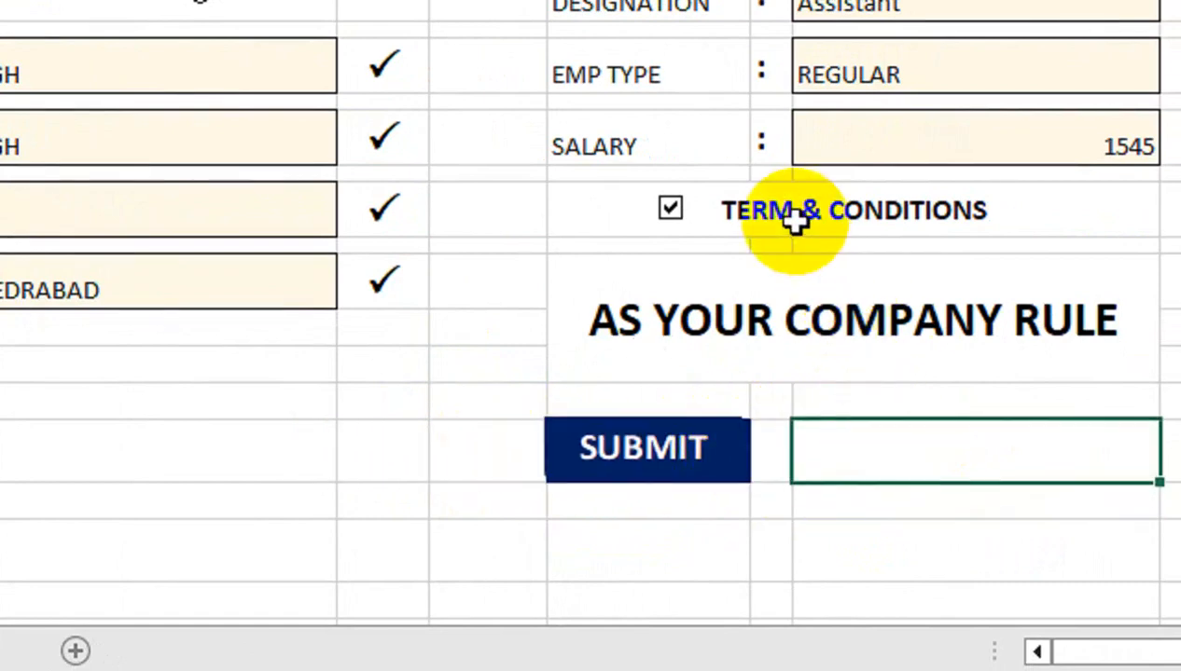
left_click(670, 211)
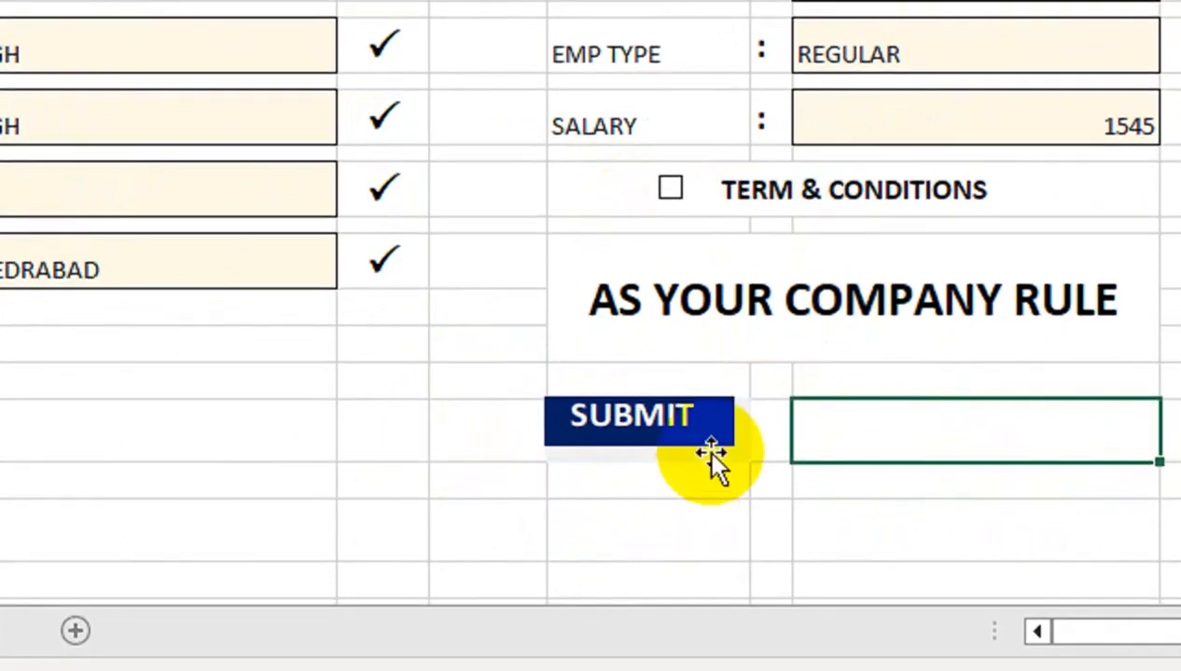
right_click(718, 468)
left_click(604, 397)
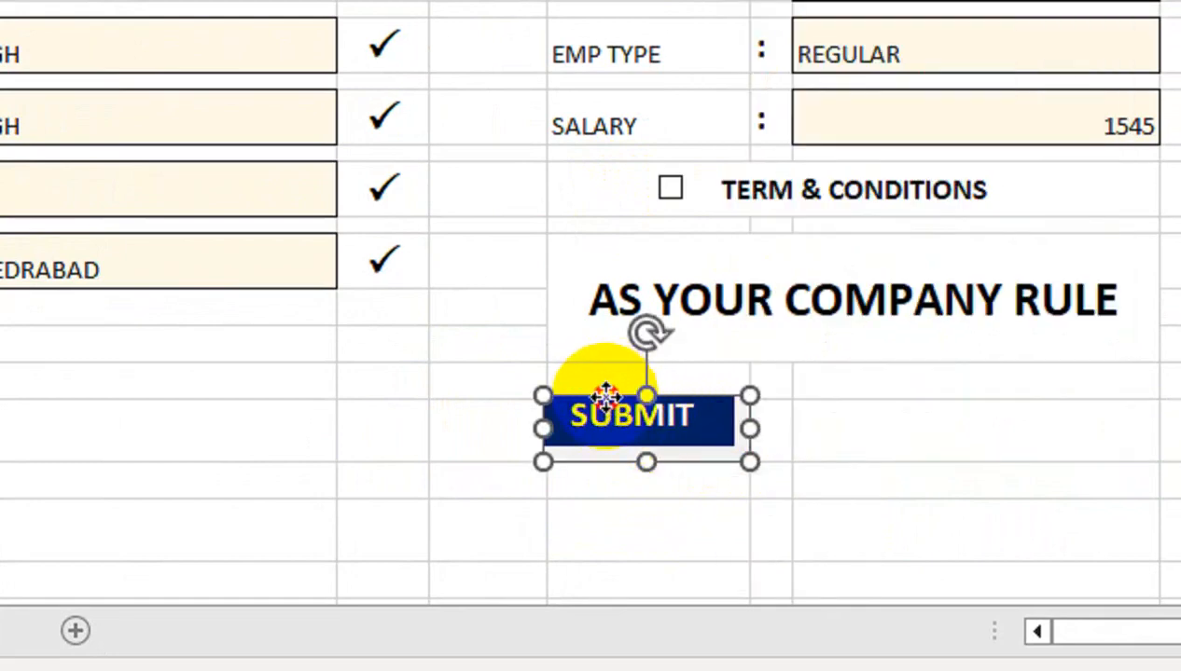
left_click_drag(605, 396, 629, 408)
left_click_drag(614, 407, 615, 410)
left_click(667, 190)
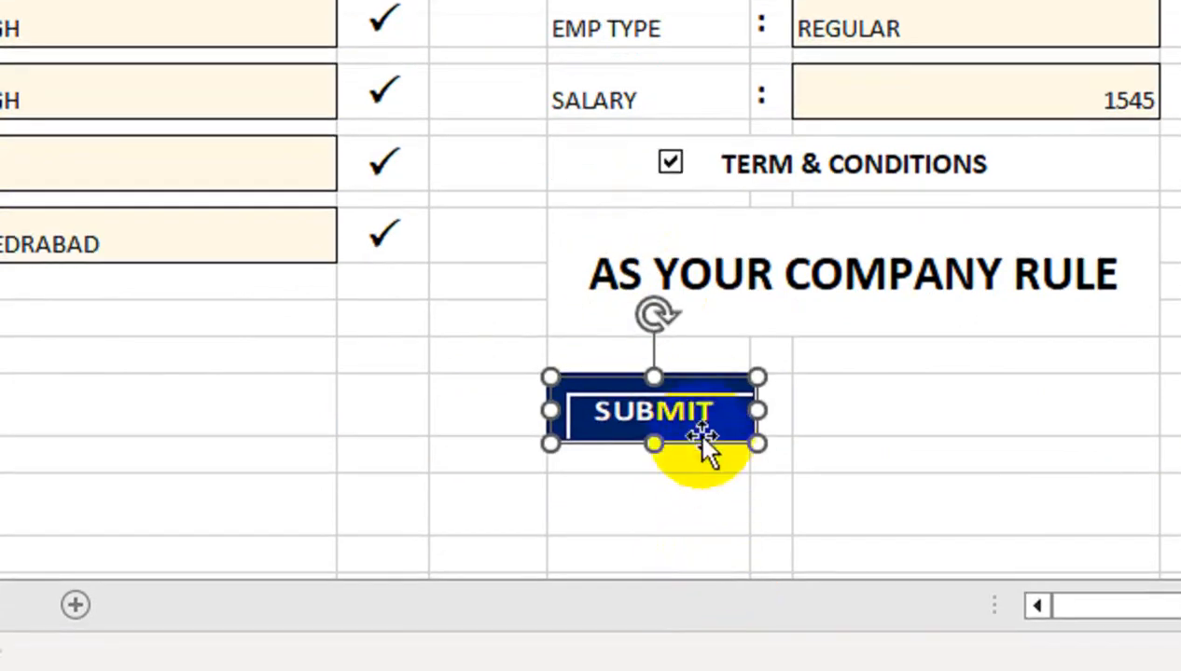
Drag the SUBMIT picture to sit below the CITY field
left_click_drag(695, 458, 261, 390)
left_click(825, 409)
left_click(645, 421)
left_click(493, 355)
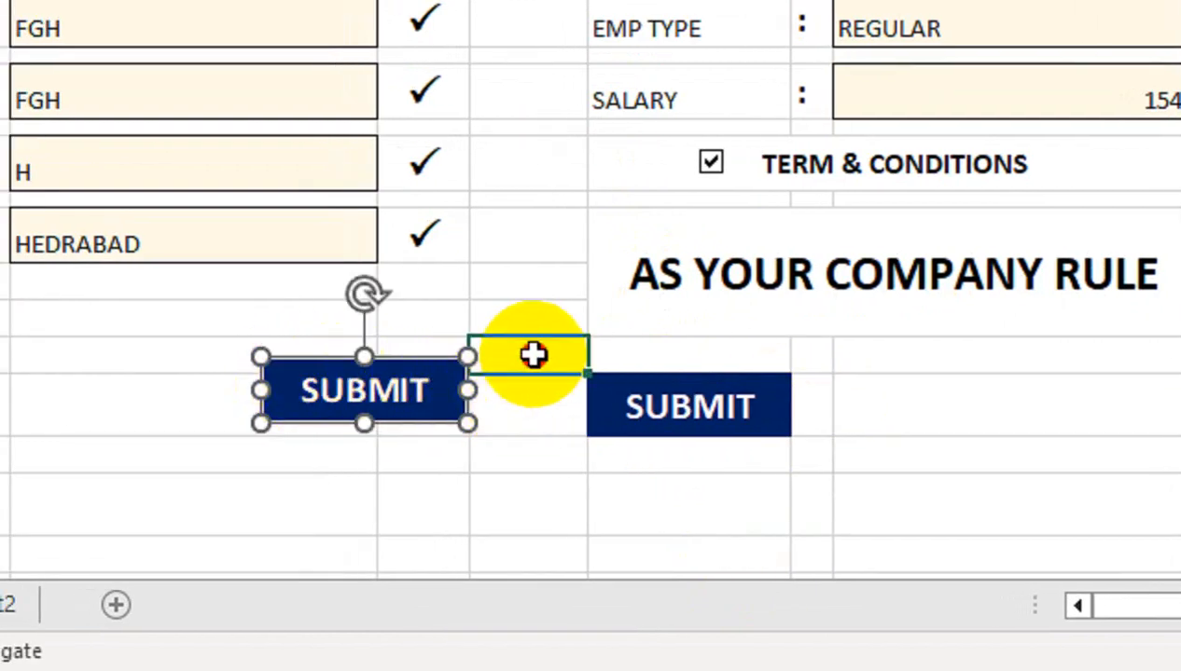
left_click_drag(456, 396, 301, 343)
left_click(794, 495)
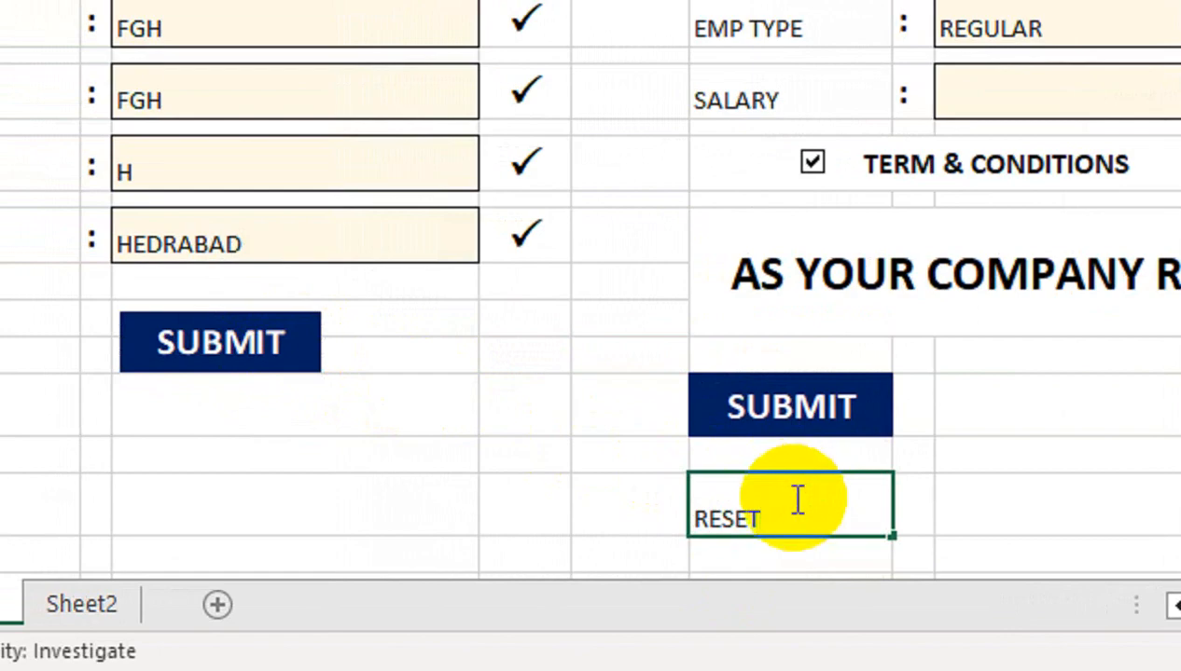
Enter RESET in G21 with centred size-18 white text on dark blue fill
left_click(825, 384)
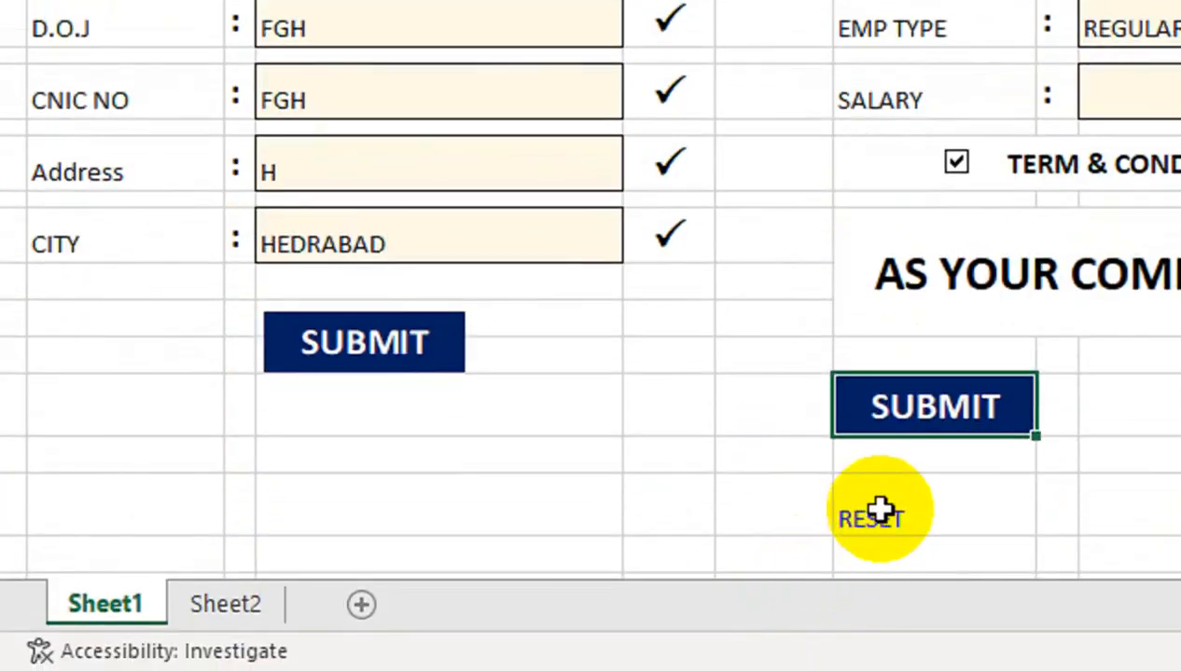
left_click(872, 518)
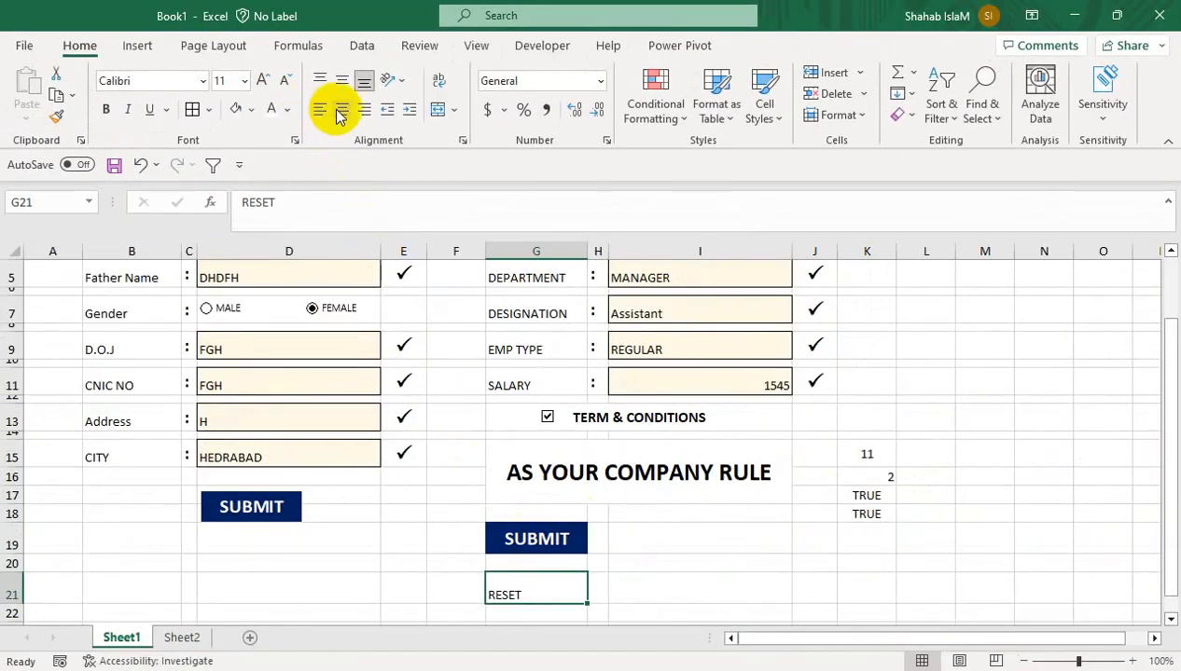
left_click(339, 110)
left_click(341, 80)
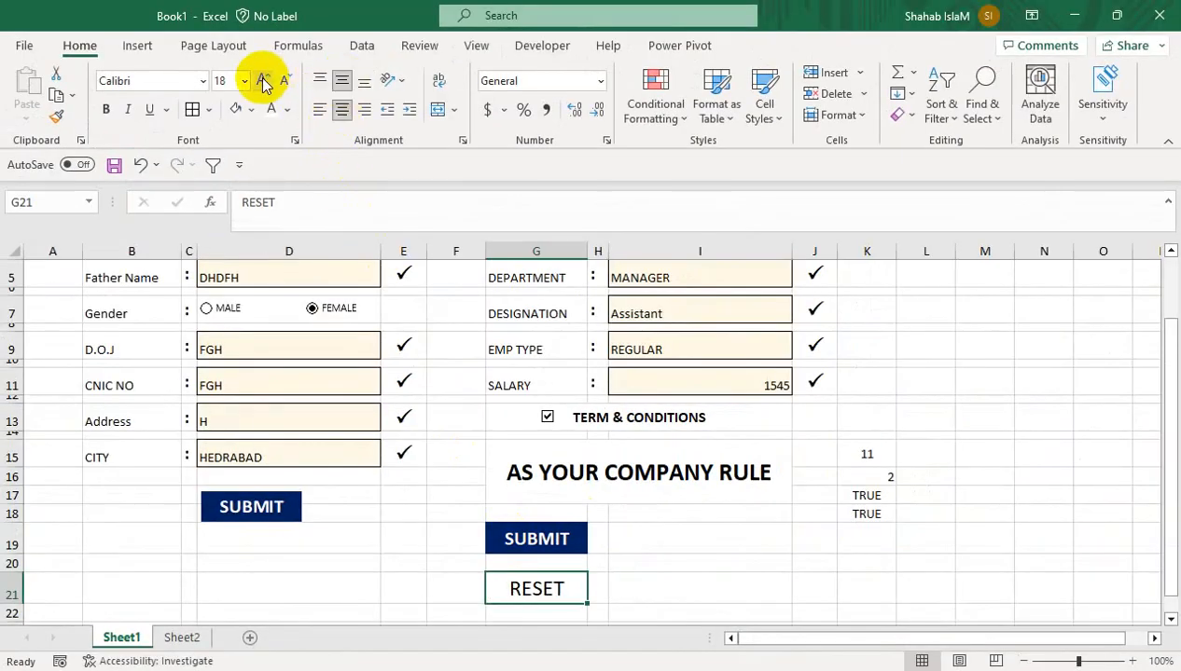
left_click(251, 110)
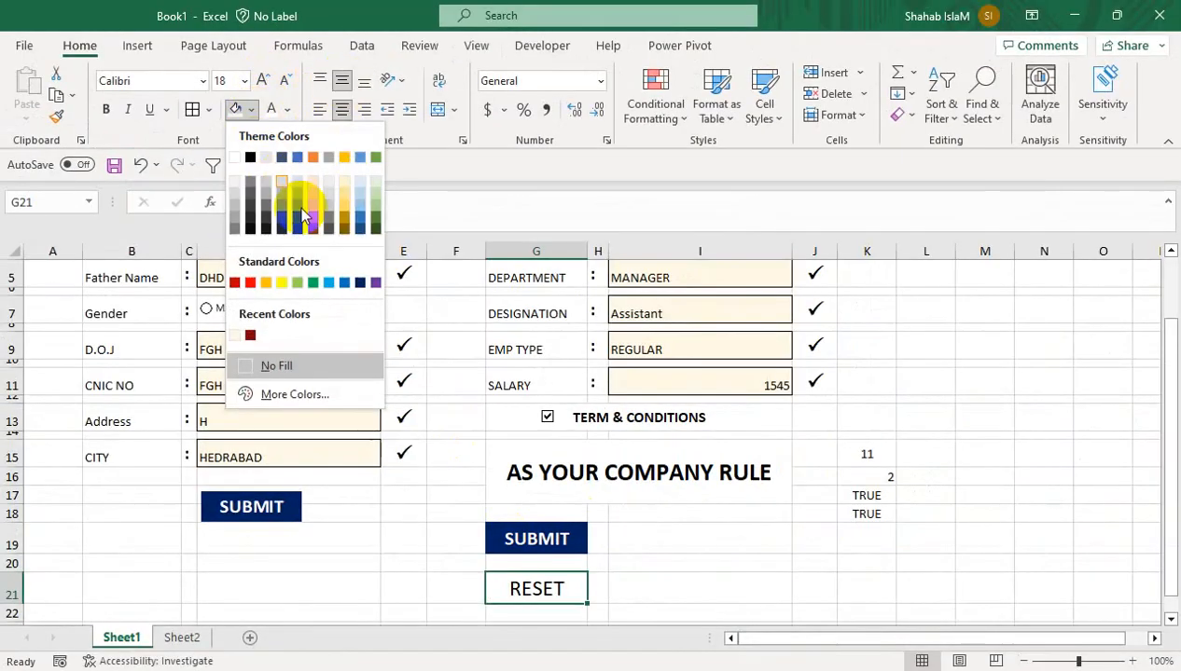
left_click(361, 283)
left_click(272, 112)
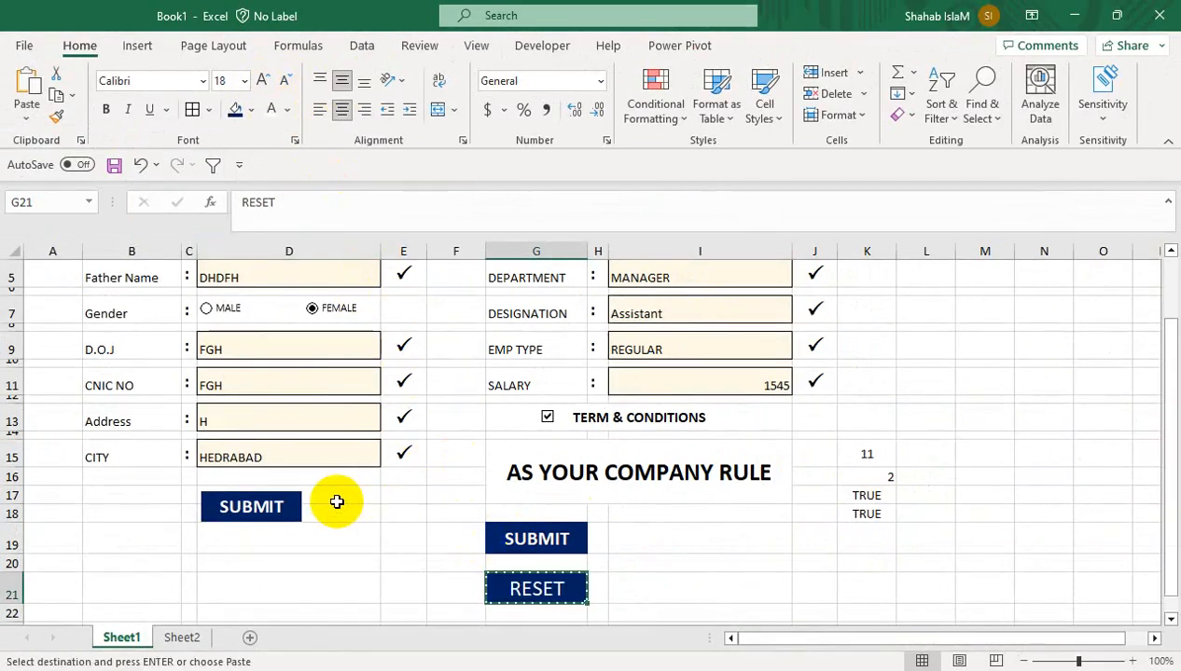
left_click(29, 121)
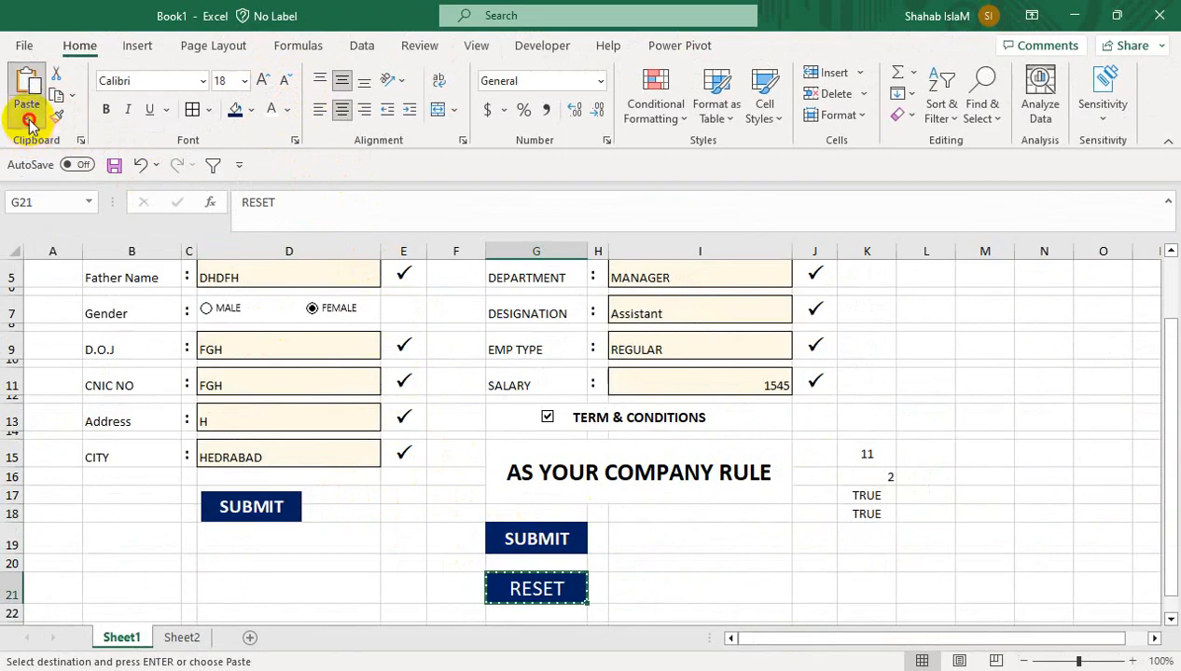
Paste RESET as a linked picture beside the SUBMIT picture under CITY, then end copy mode
left_click(118, 317)
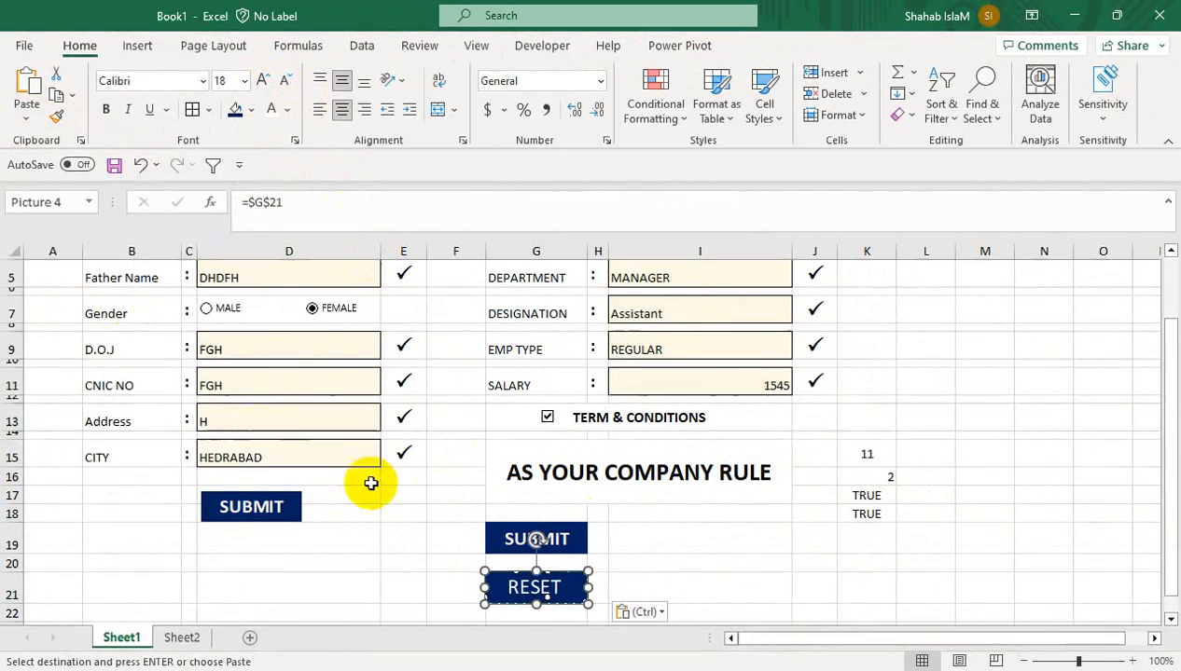
left_click_drag(513, 573, 342, 492)
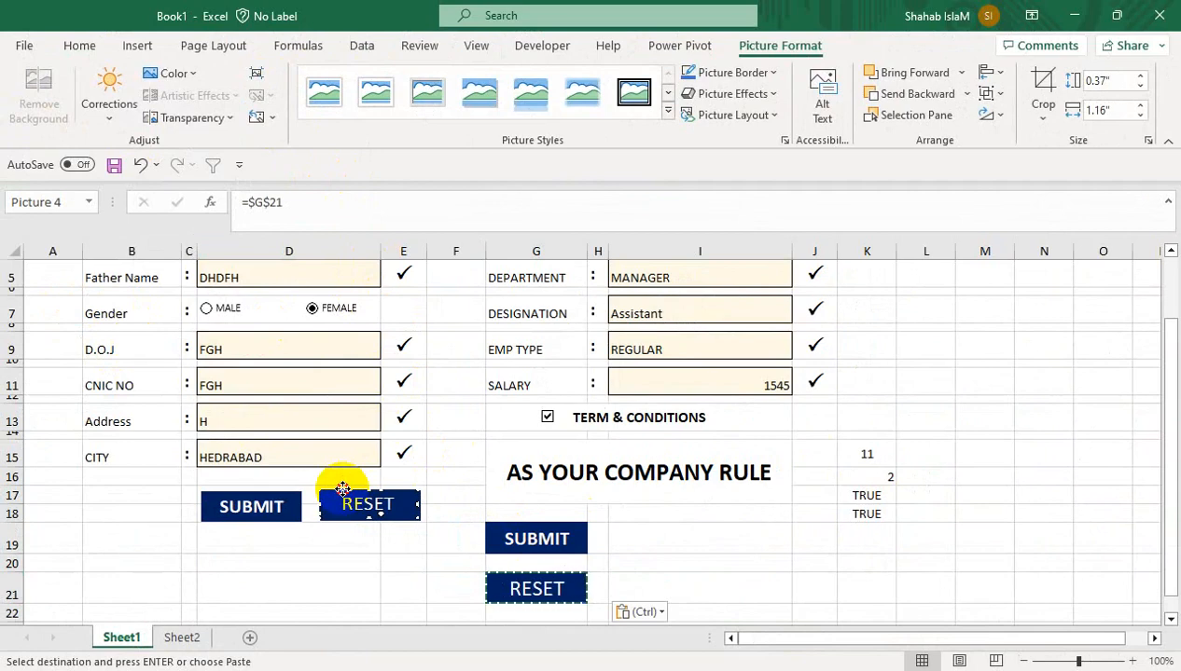
left_click(345, 561)
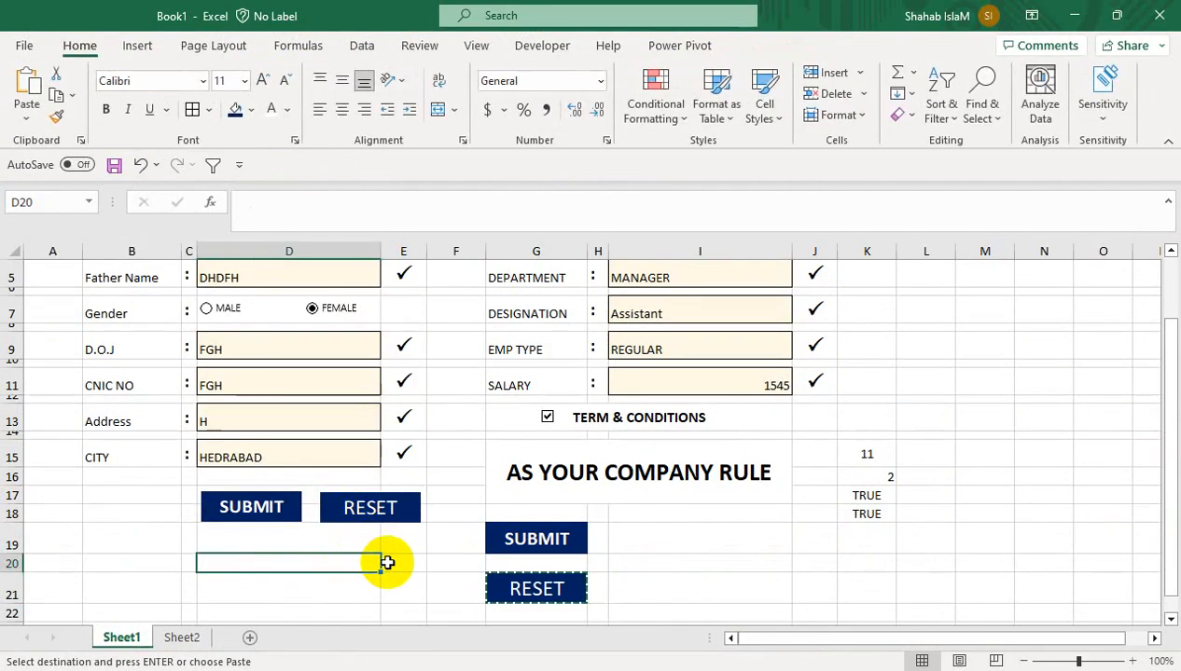
left_click(516, 584)
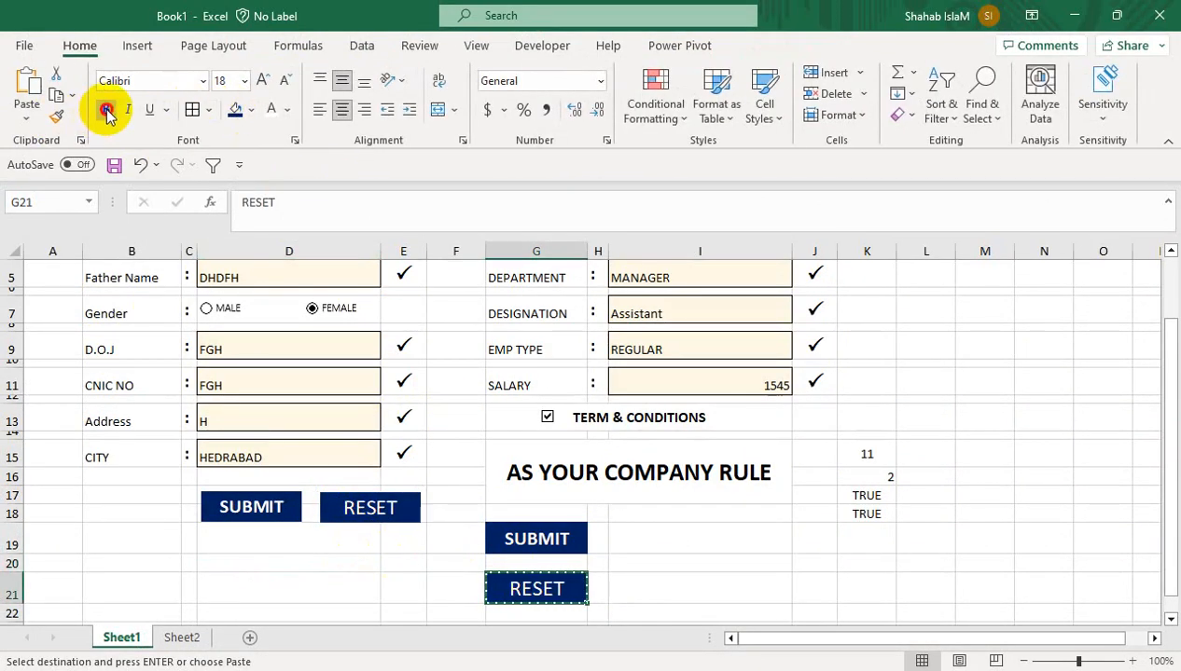
key("Escape")
left_click(149, 536)
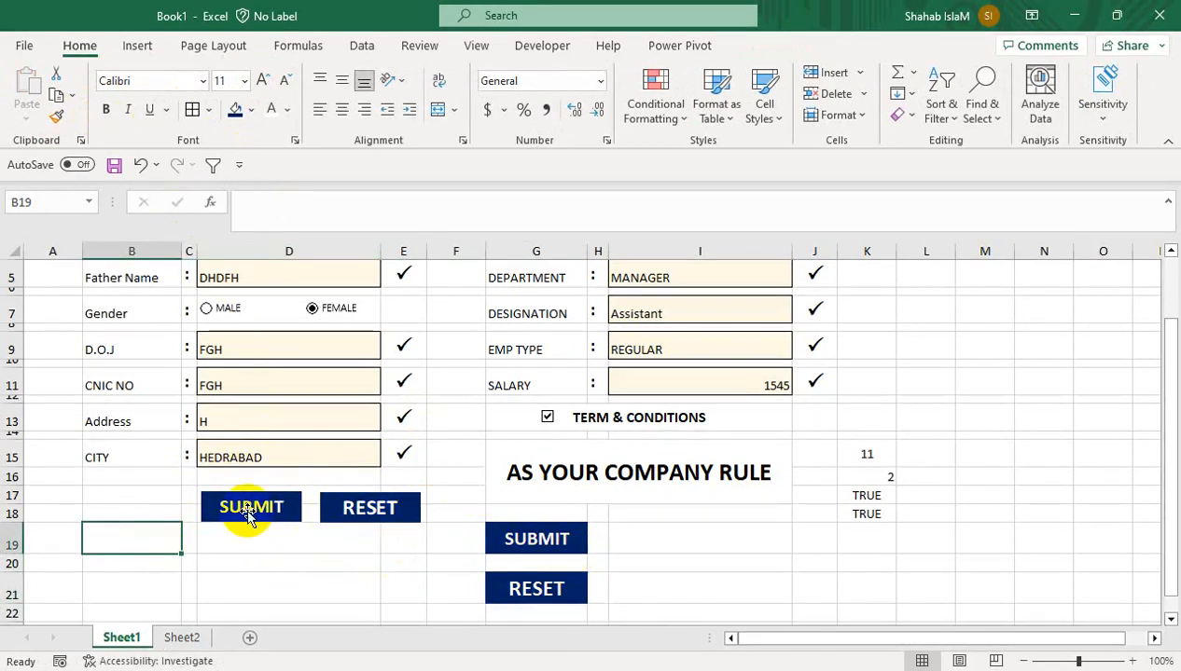
left_click(320, 564)
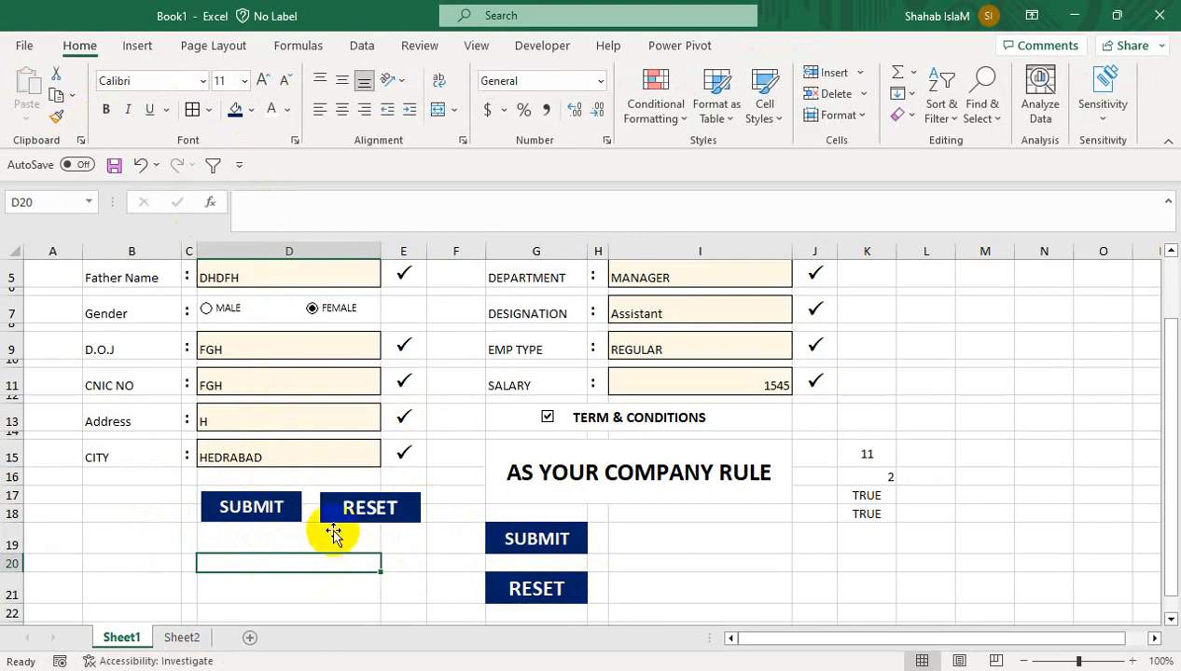
Apply the first Bevel preset to both the SUBMIT and RESET pictures
left_click(353, 525, "ctrl")
left_click(277, 512, "ctrl")
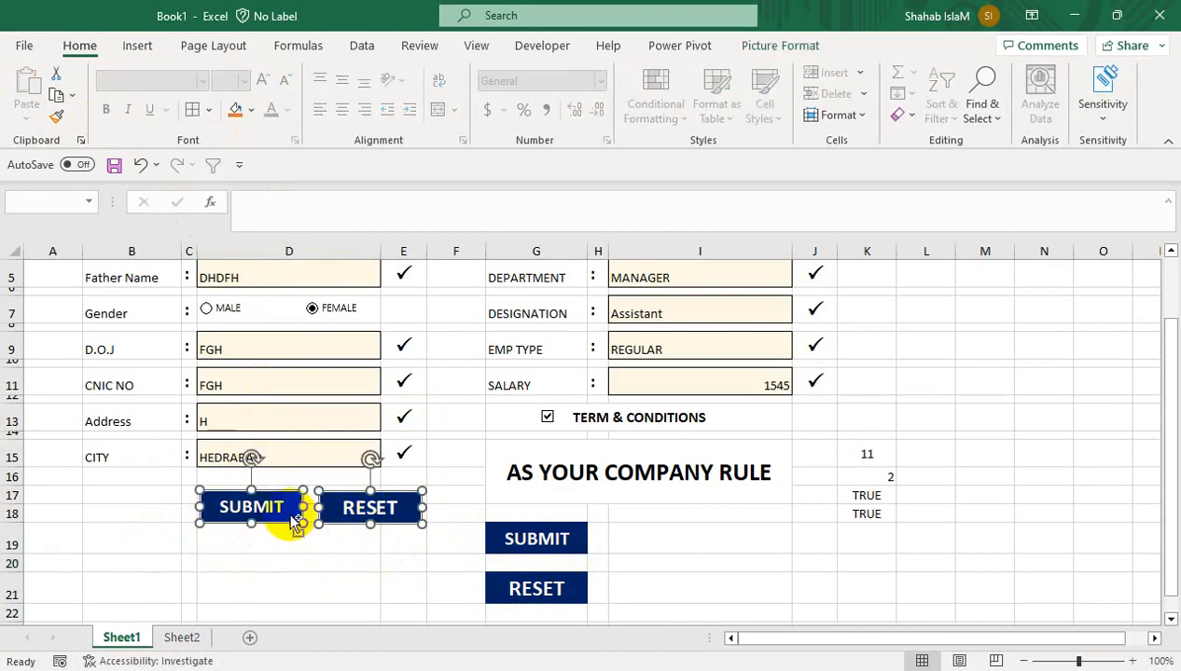
left_click(761, 49)
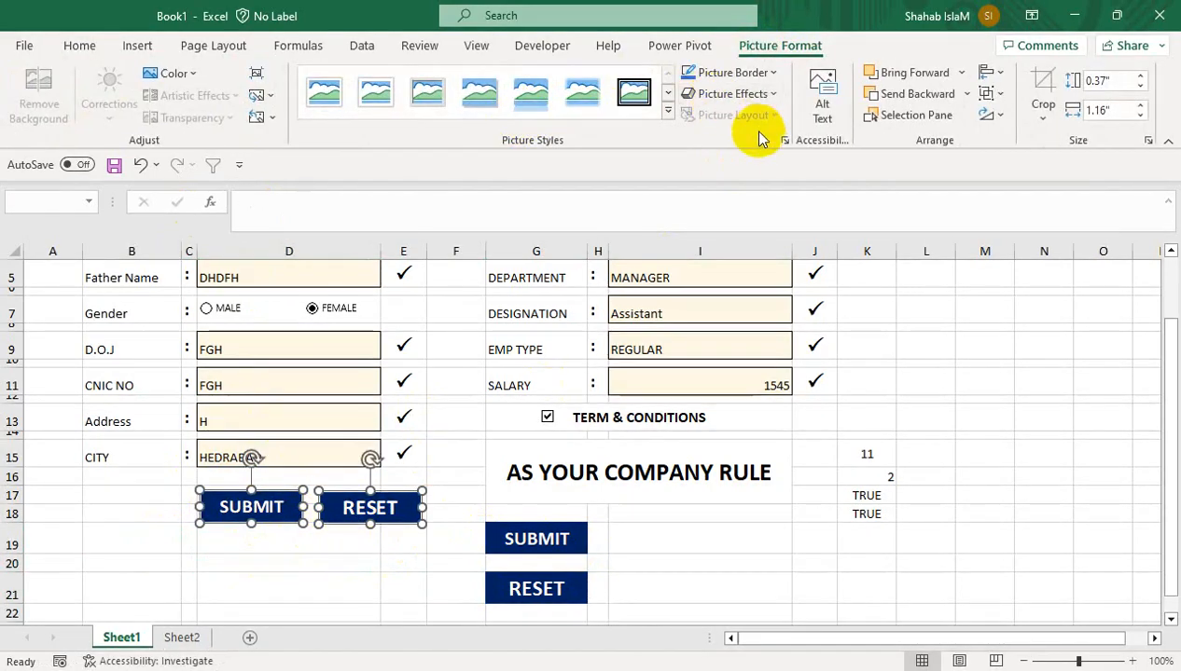
left_click(756, 94)
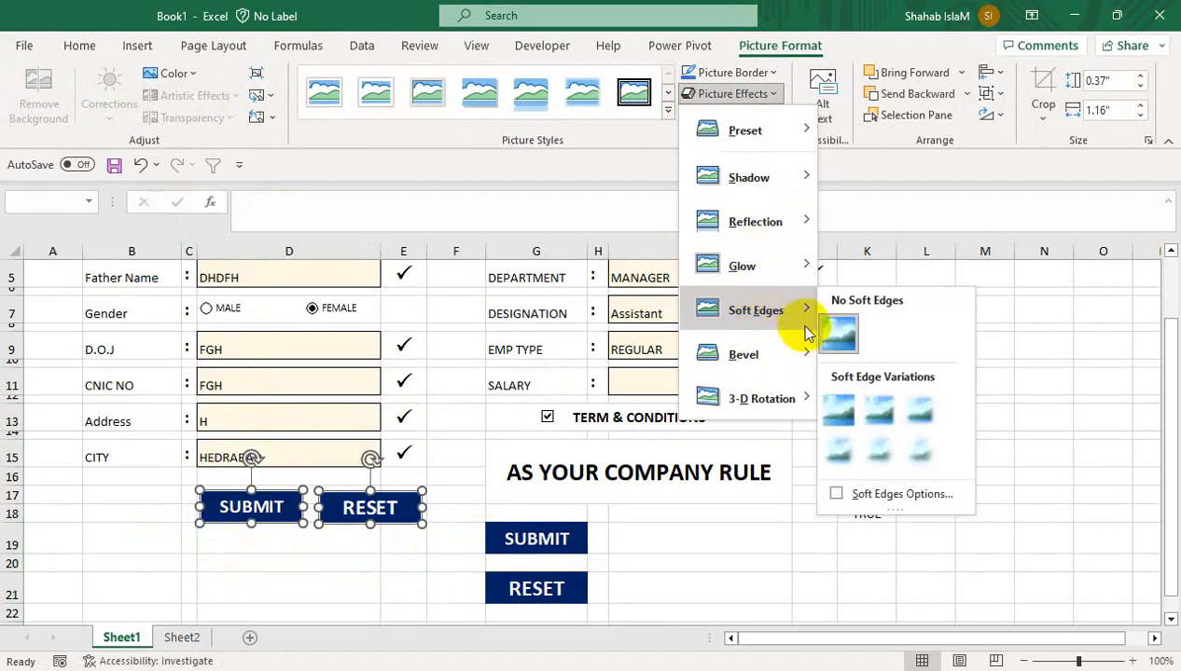
mouse_move(778, 353)
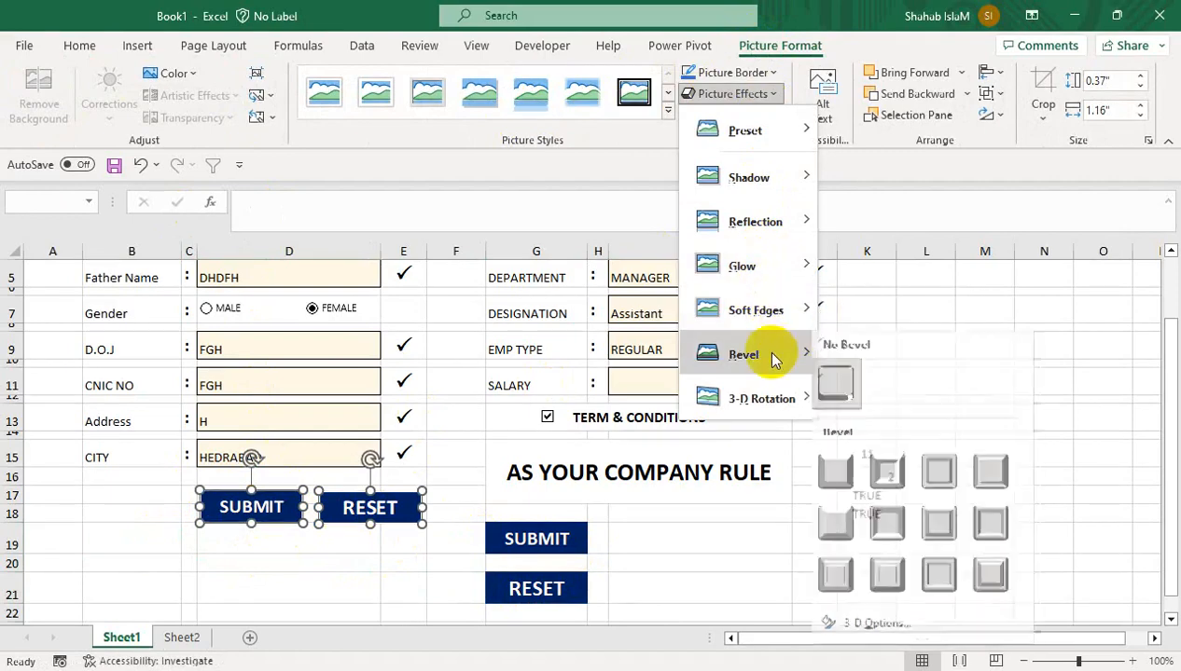
left_click(850, 473)
left_click(338, 565)
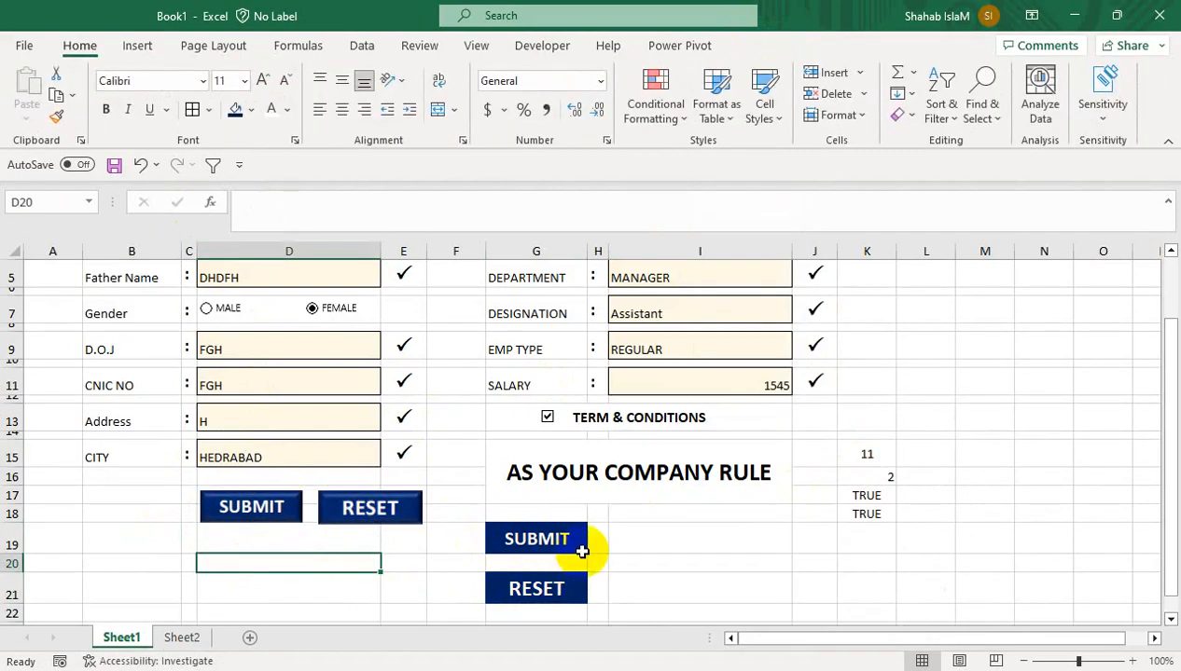
Zoom the sheet to 55% and copy the Name label into A27
left_click(625, 542)
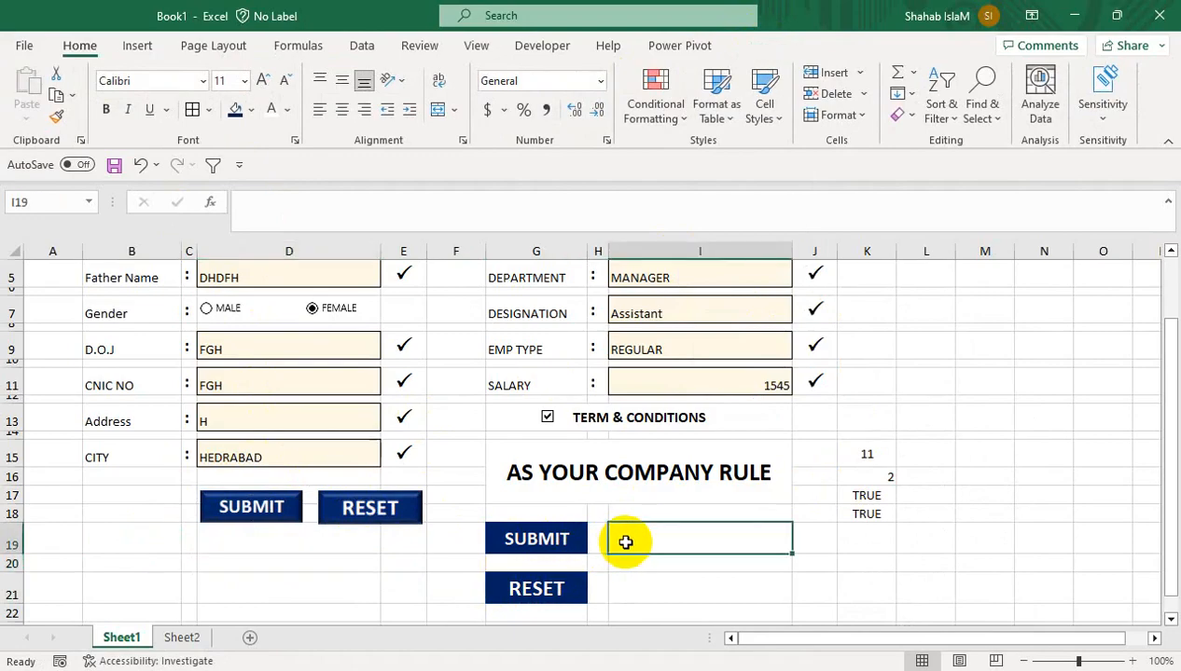
left_click_drag(150, 366, 139, 243)
left_click(129, 312)
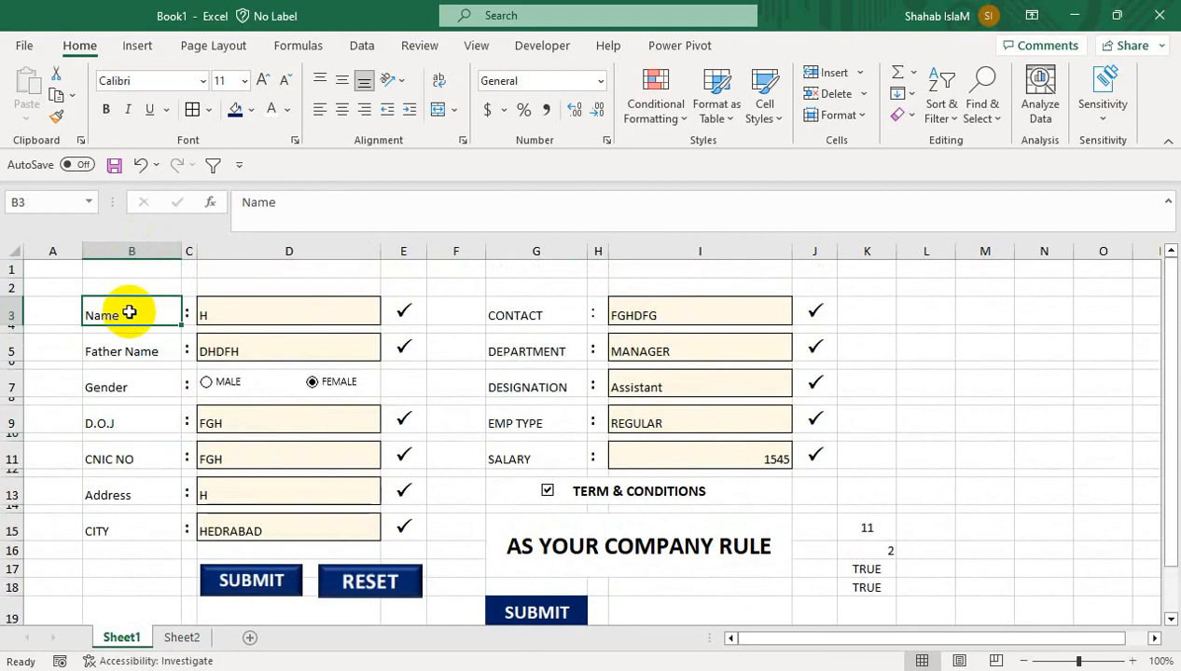
key("ctrl+c")
left_click(1071, 661)
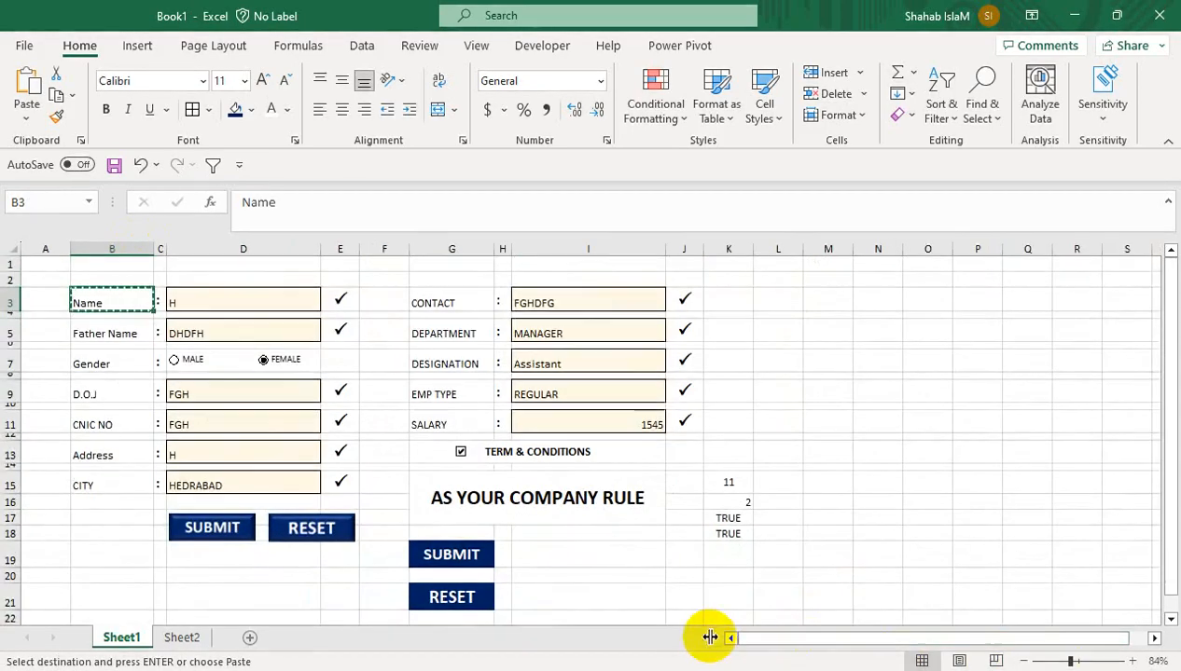
left_click(1048, 661)
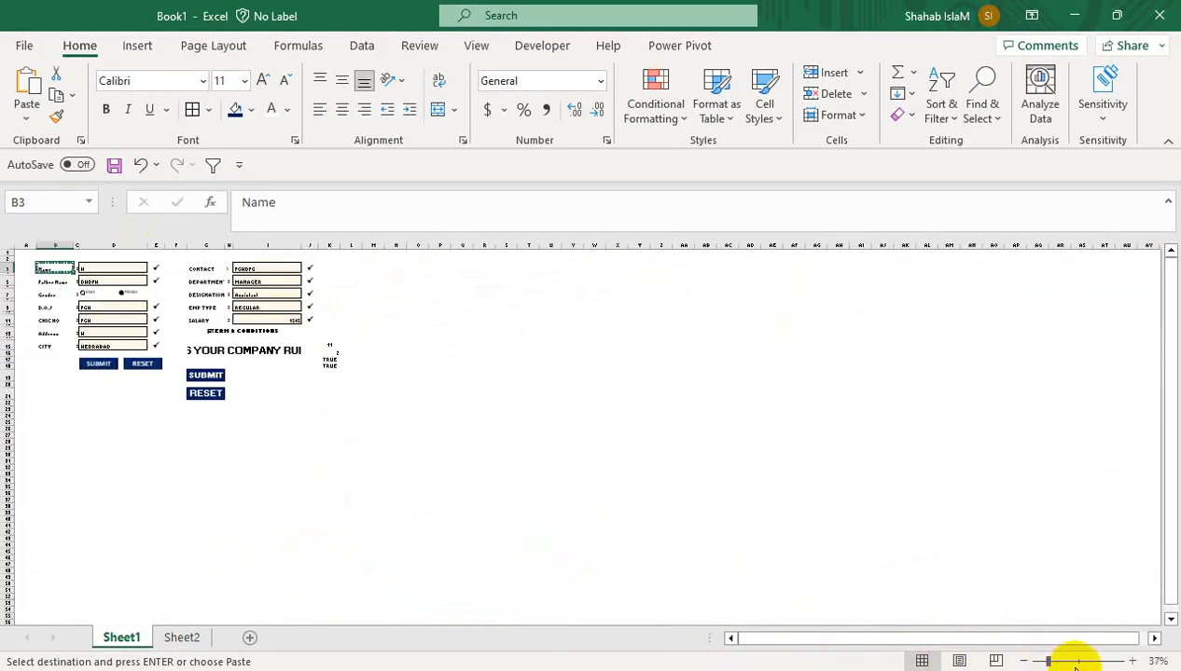
left_click(1057, 661)
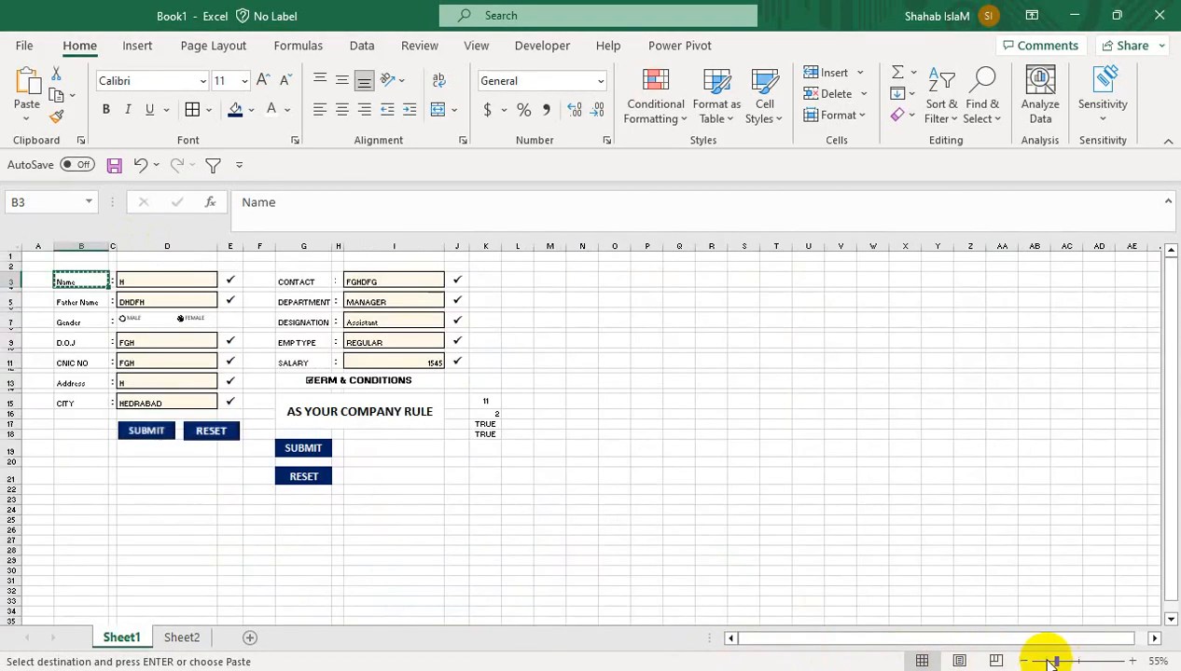
left_click(45, 518)
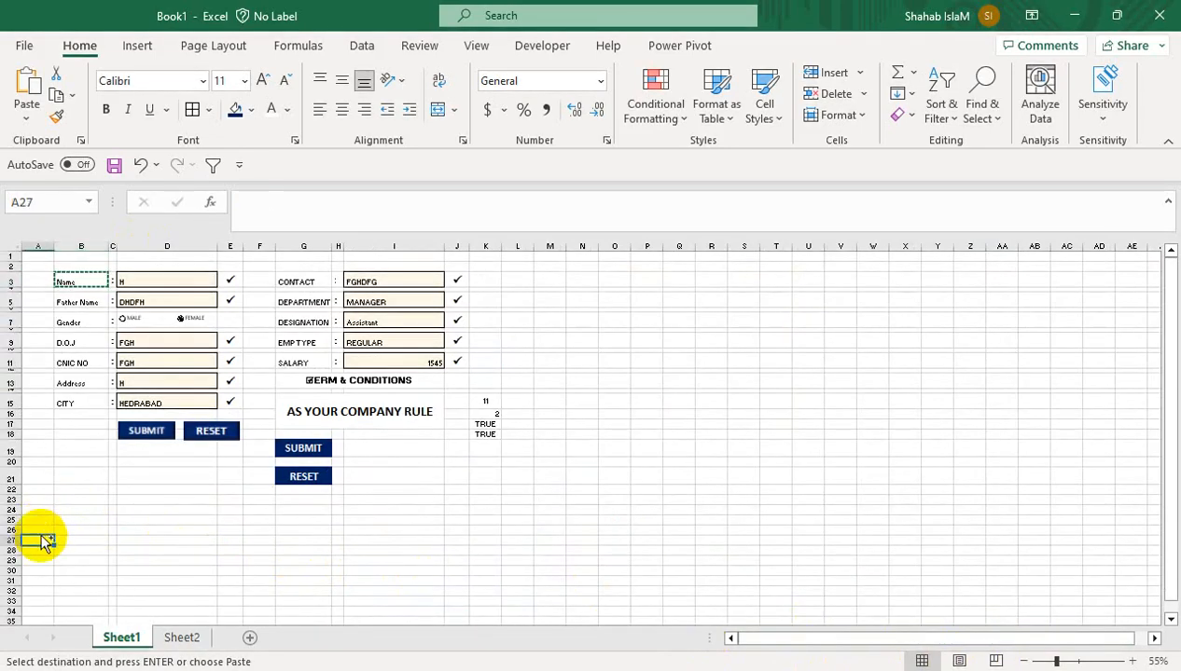
key("ctrl+v")
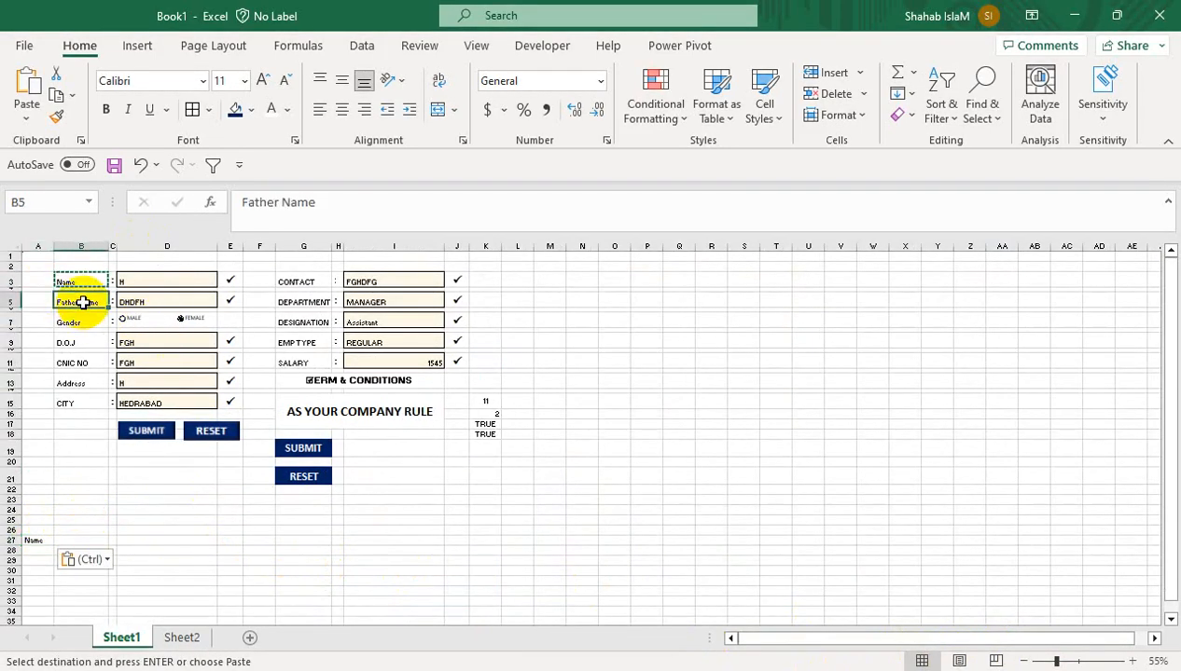
Add the Father Name, Gender and D.O.J headers in B27 to D27
key("ctrl+c")
key("ctrl+v")
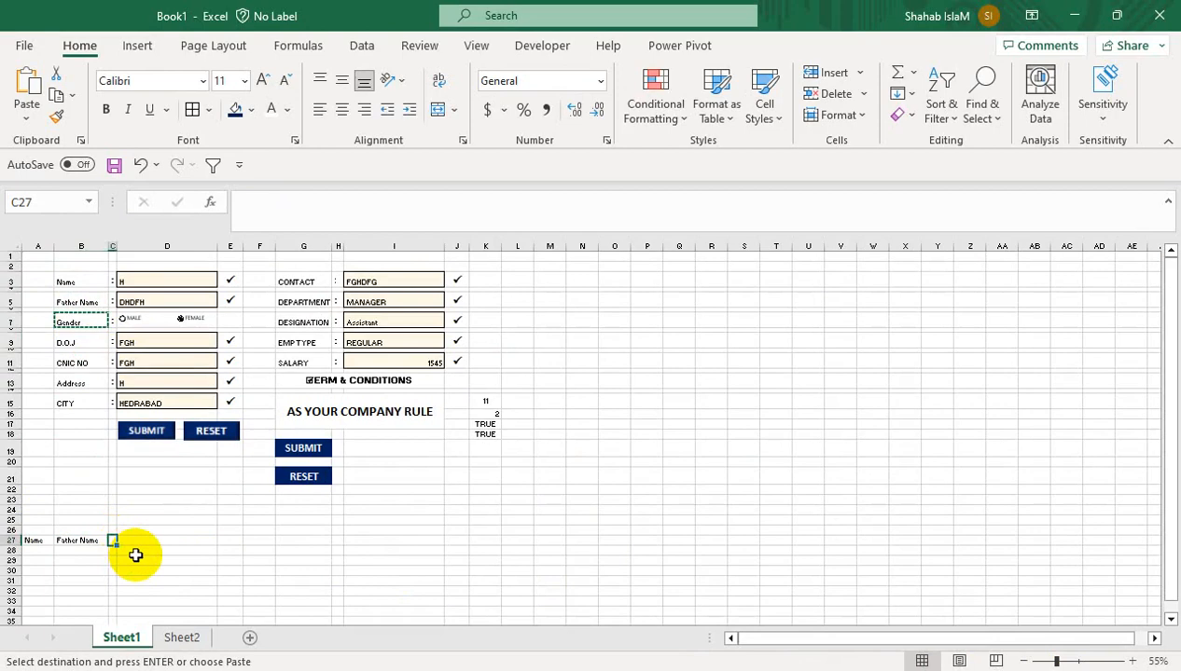
key("ctrl+v")
key("ctrl+c")
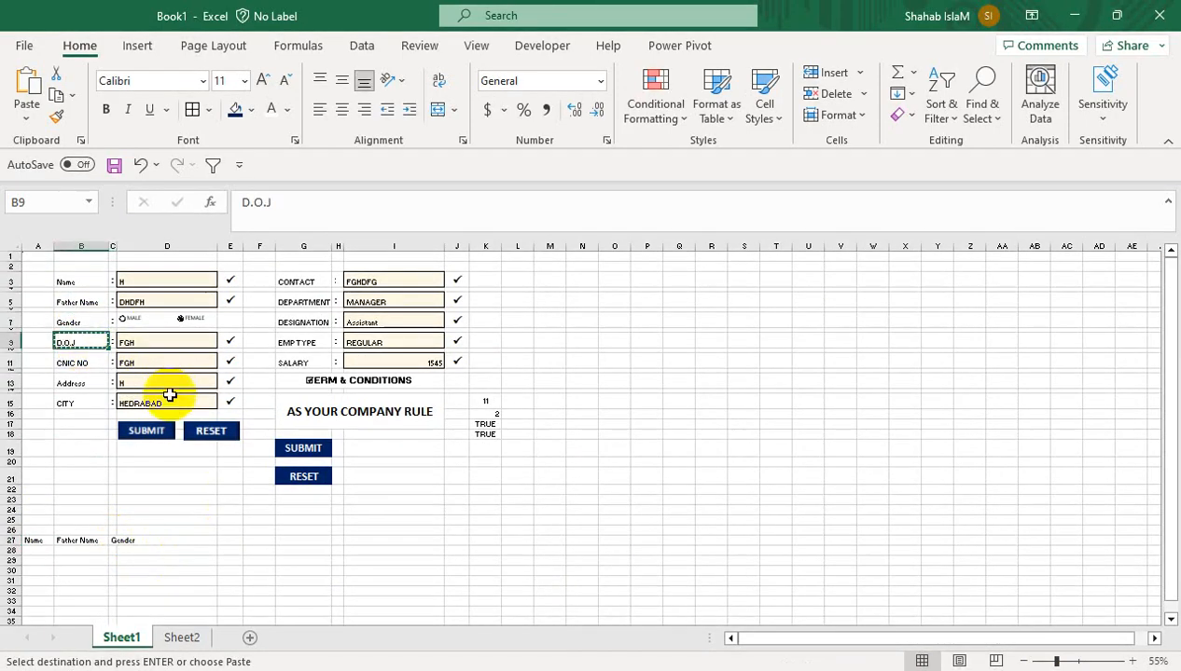
left_click(187, 533)
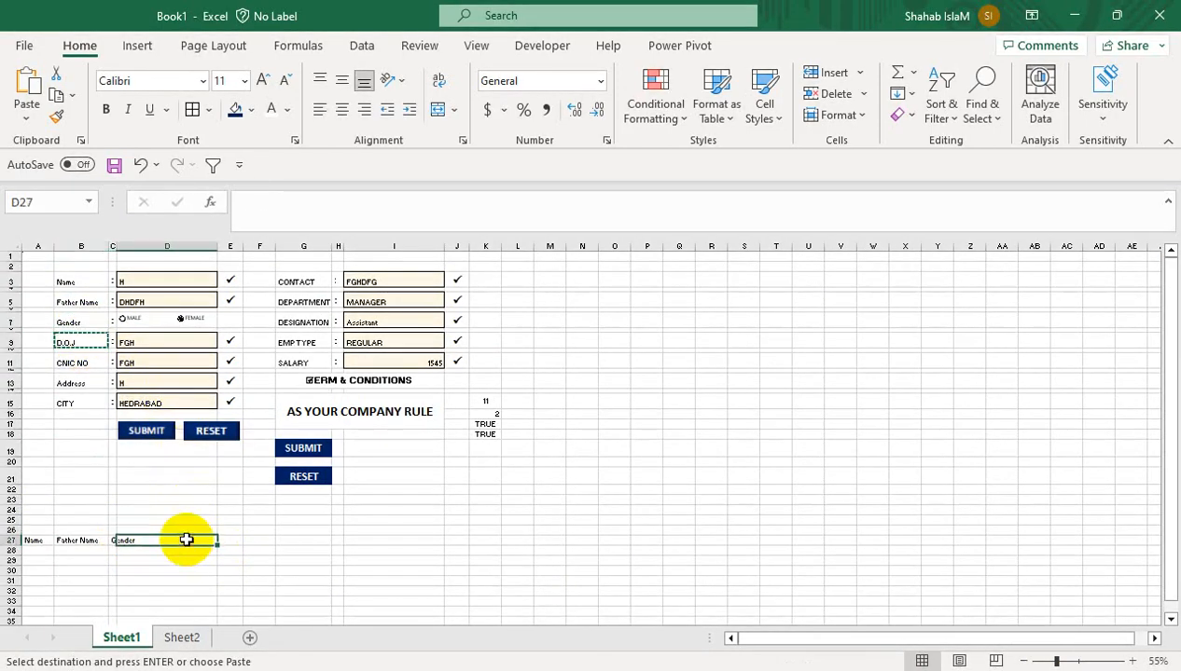
key("ctrl+v")
Add the CNIC NO, Address and CITY headers in E27 to G27
left_click(82, 363)
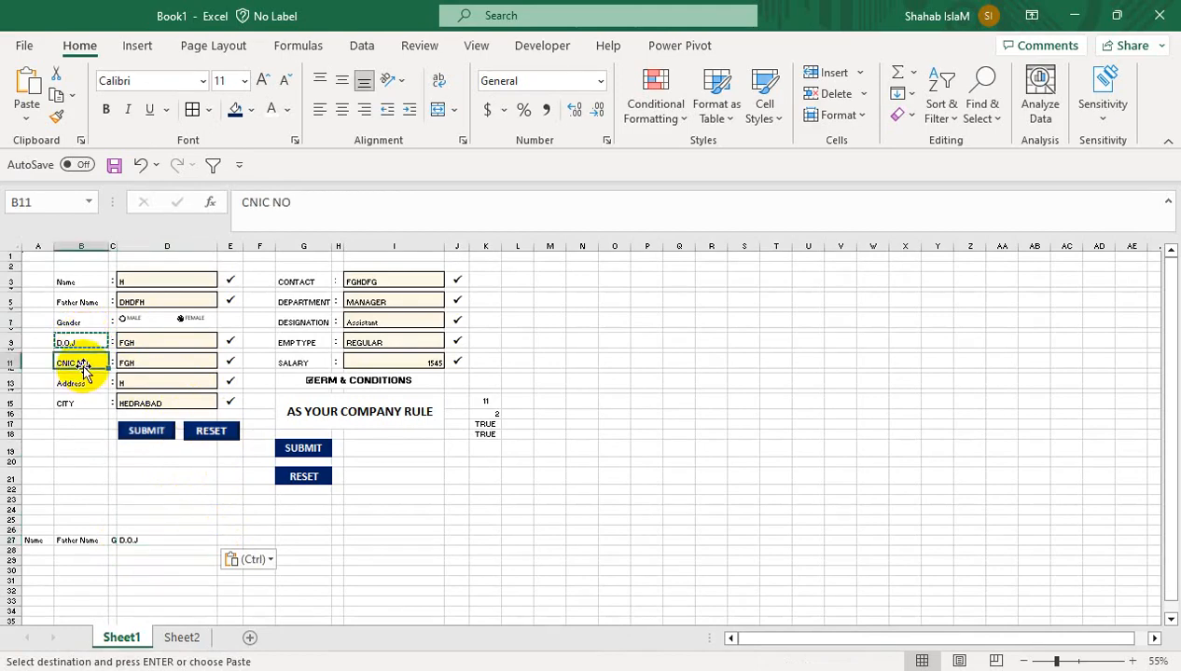
key("ctrl+c")
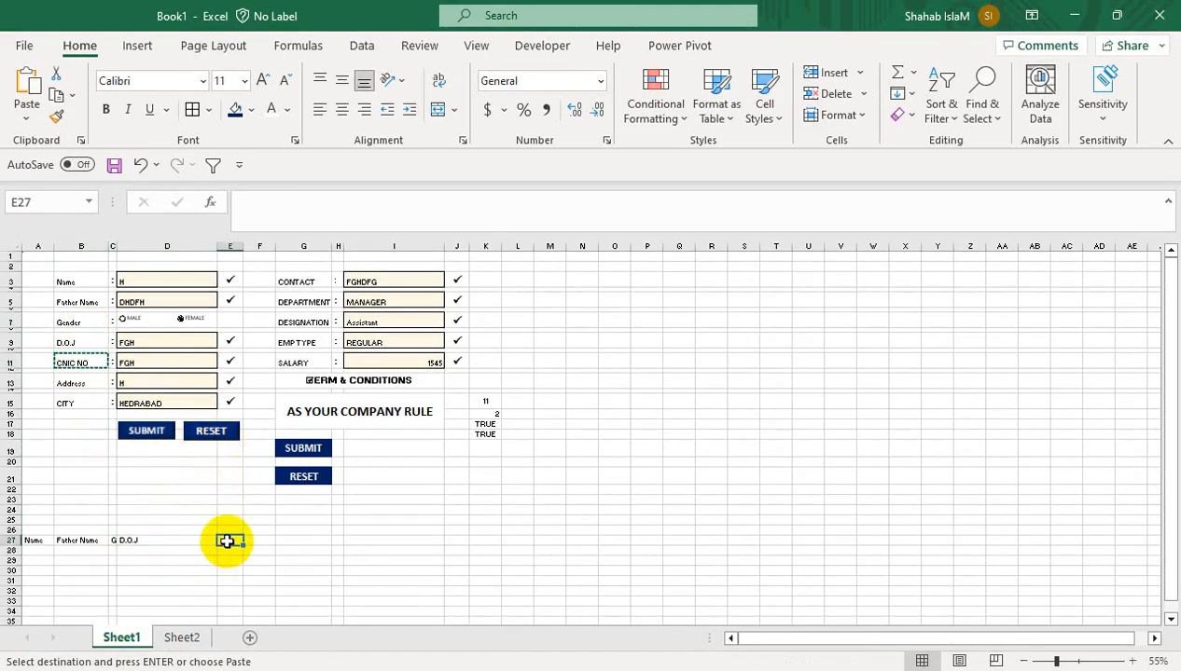
key("ctrl+v")
left_click(88, 381)
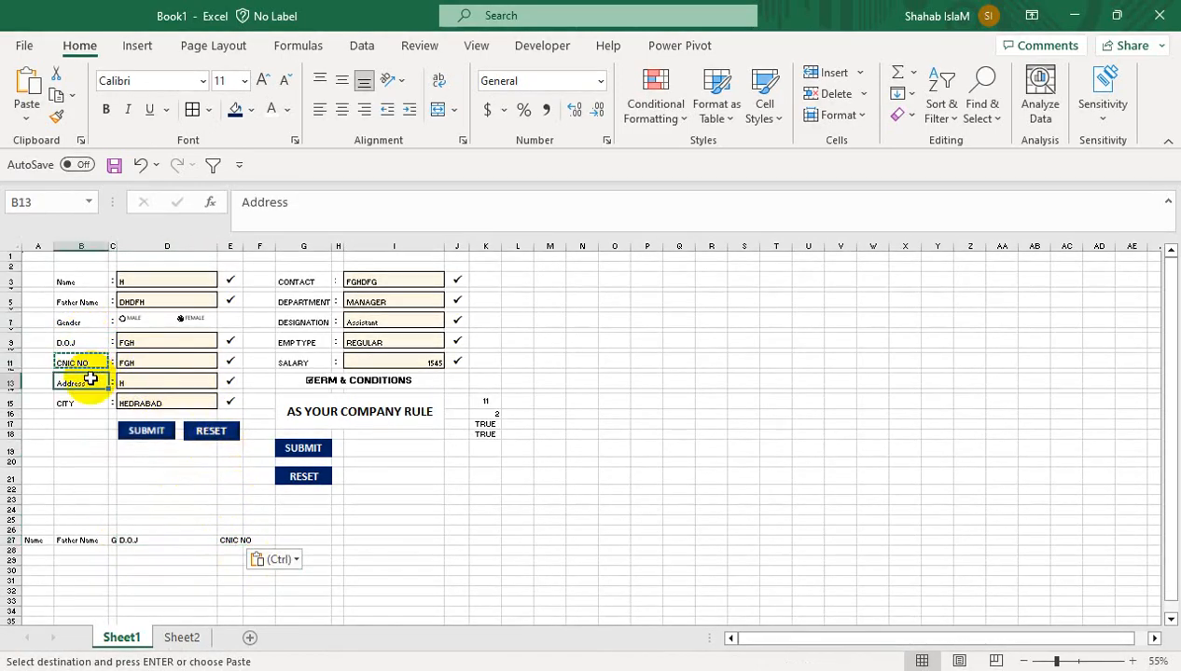
key("ctrl+c")
left_click(275, 543)
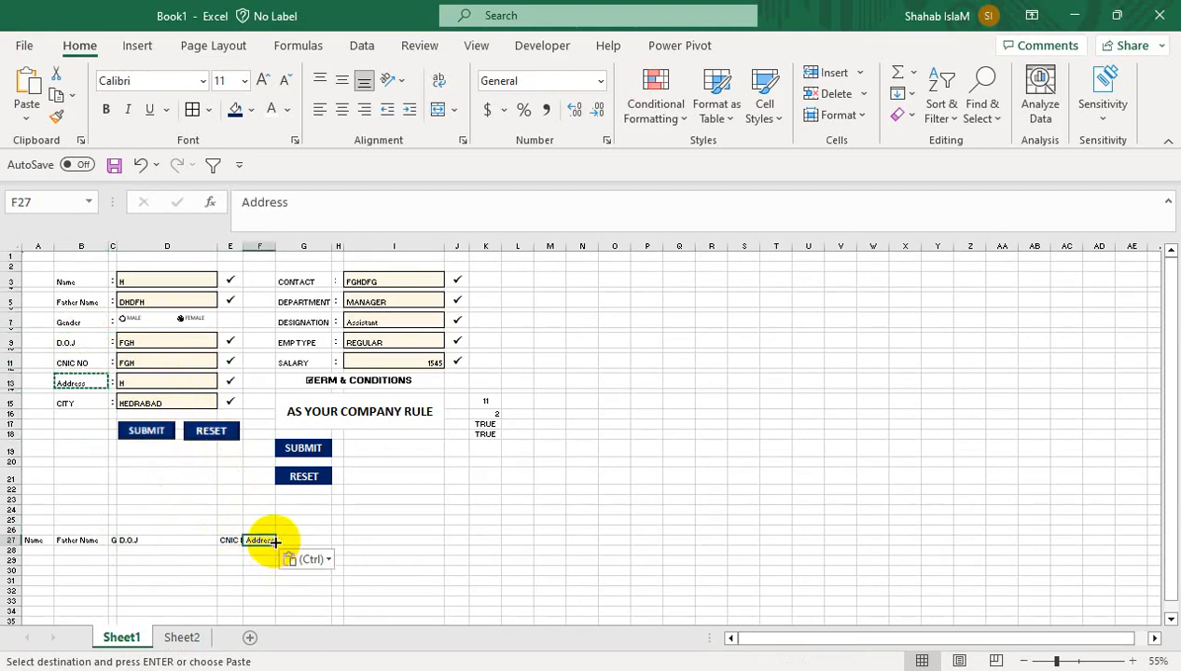
left_click(89, 401)
key("ctrl+c")
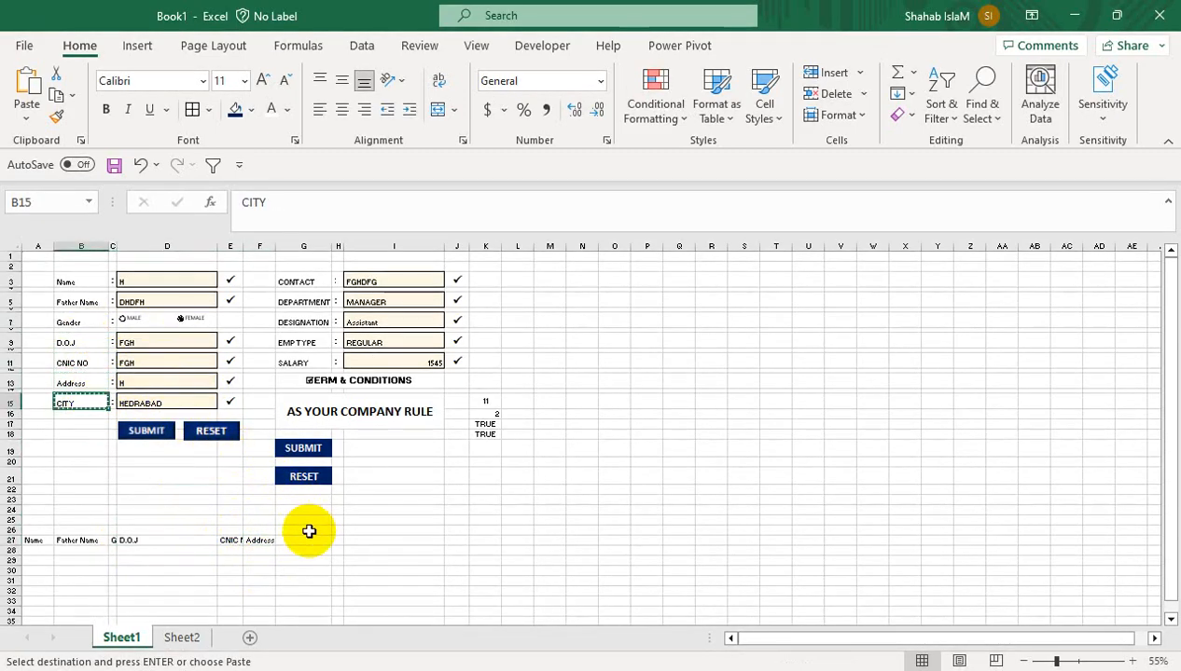
key("ctrl+v")
Add the CONTACT, DEPARTMENT and DESIGNATION headers in H27 to J27
left_click(308, 282)
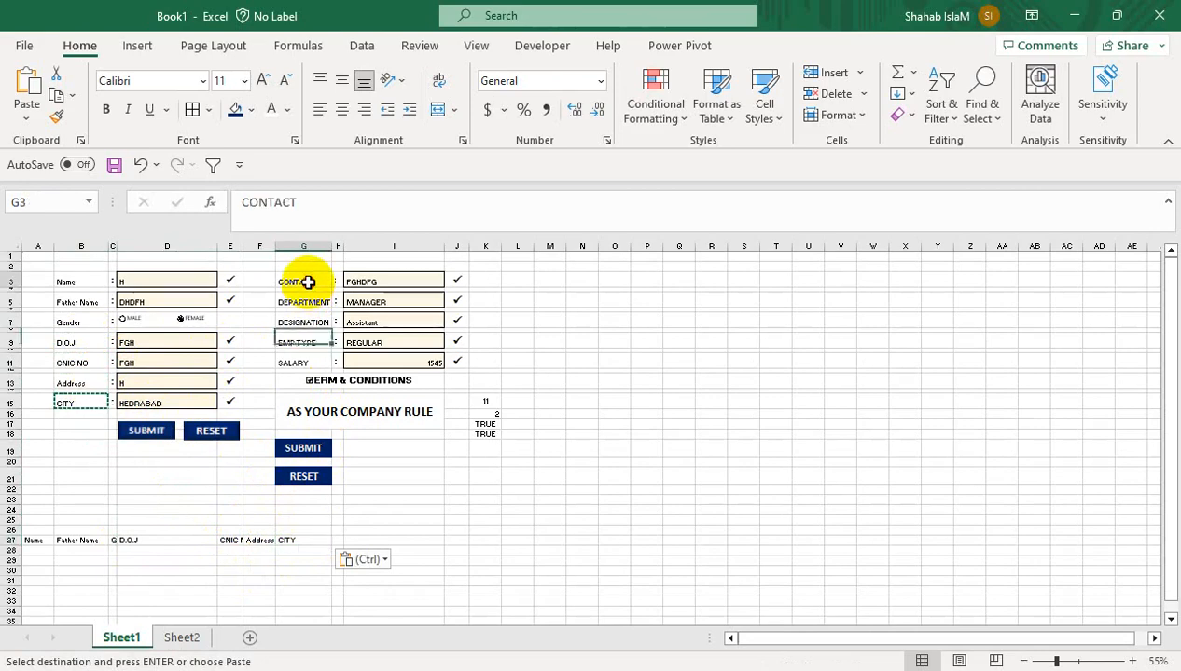
key("ctrl+c")
left_click(338, 543)
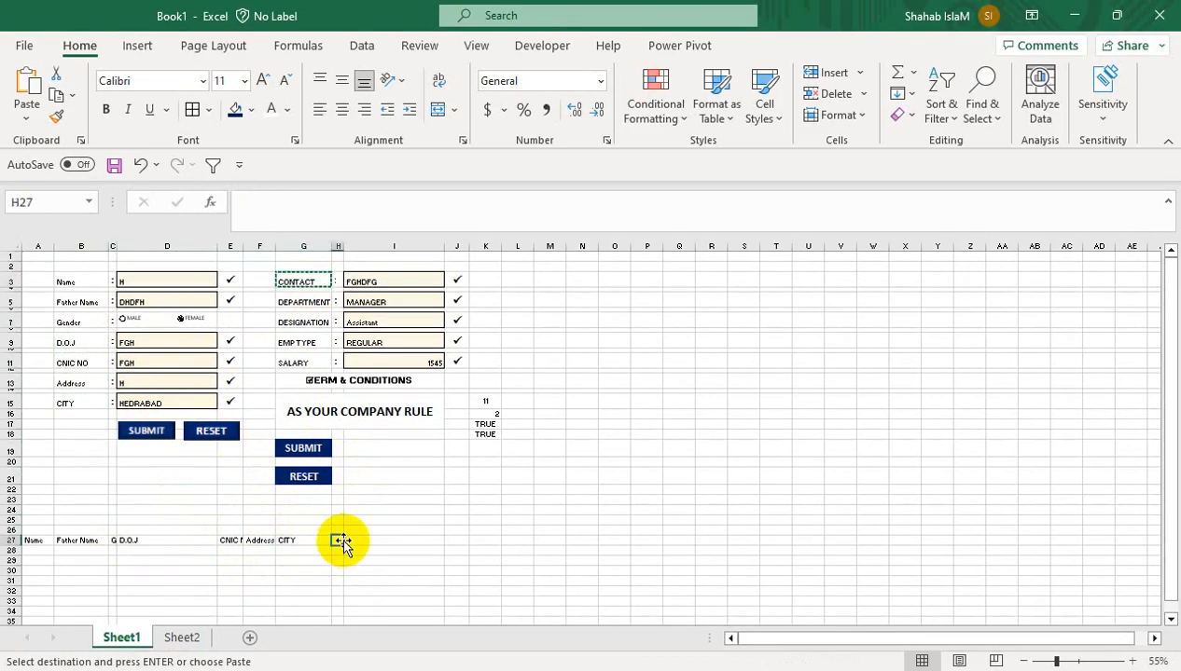
key("ctrl+v")
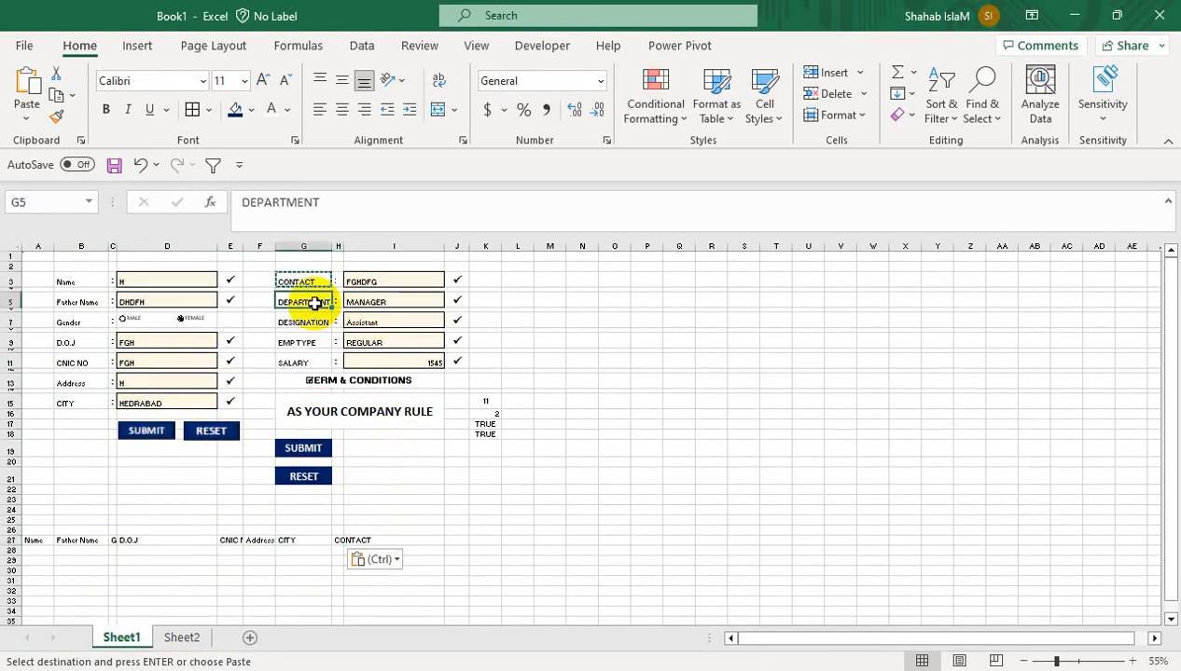
key("ctrl+c")
left_click(403, 540)
key("ctrl+v")
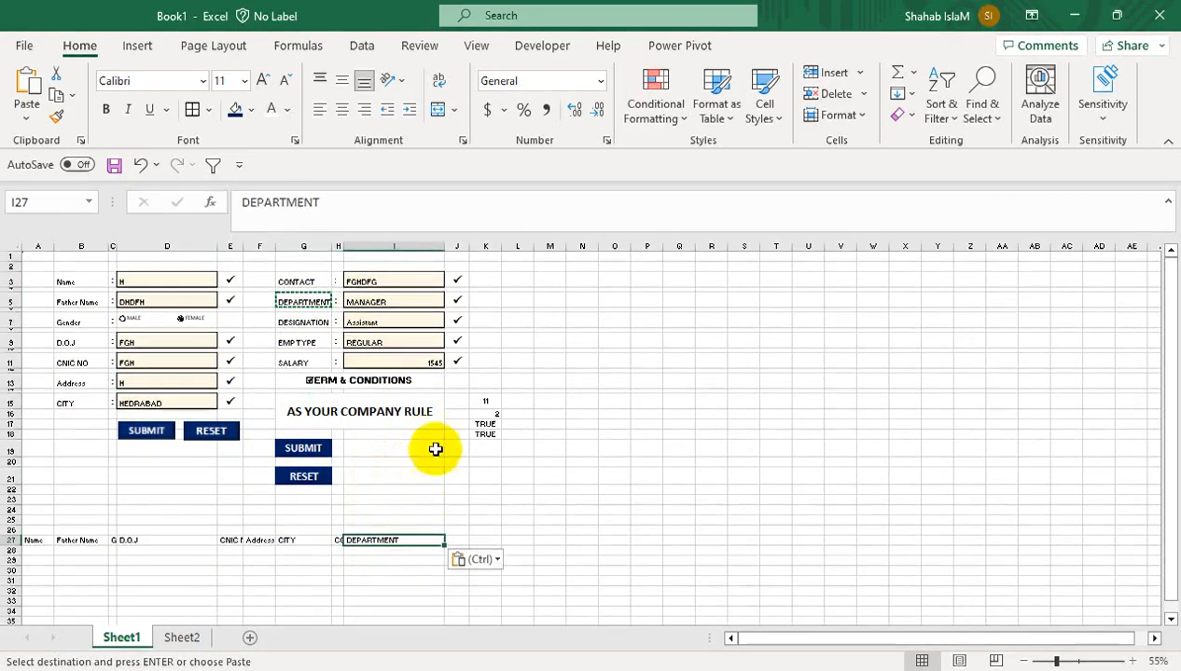
left_click(302, 322)
key("ctrl+c")
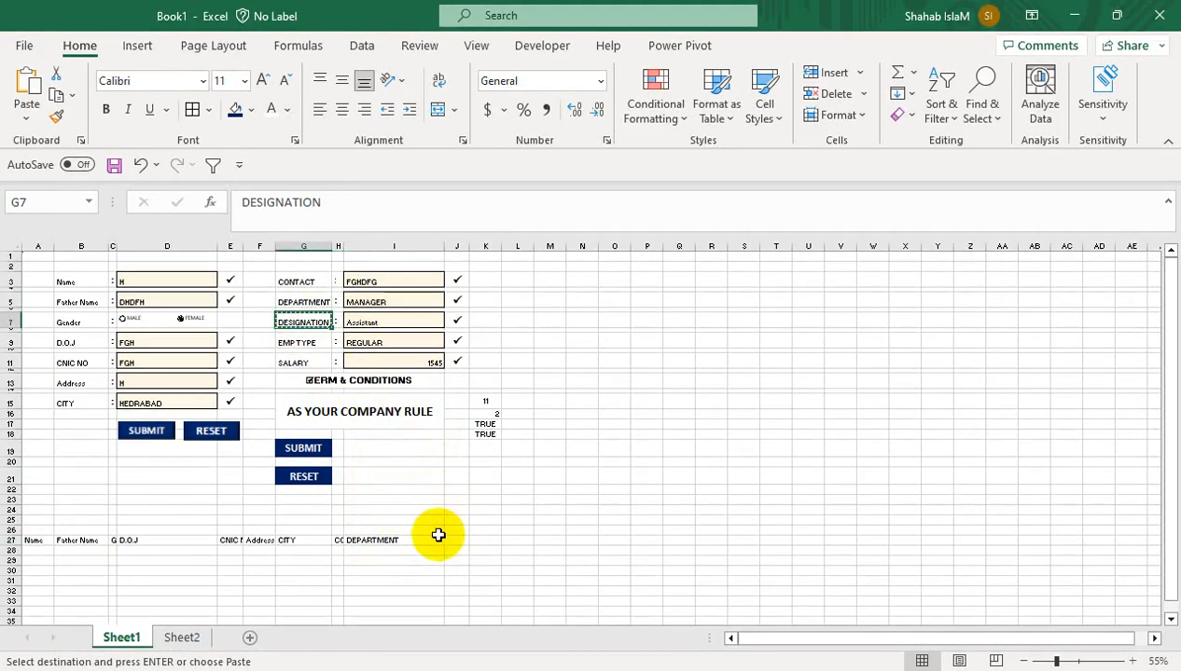
left_click(456, 540)
key("ctrl+v")
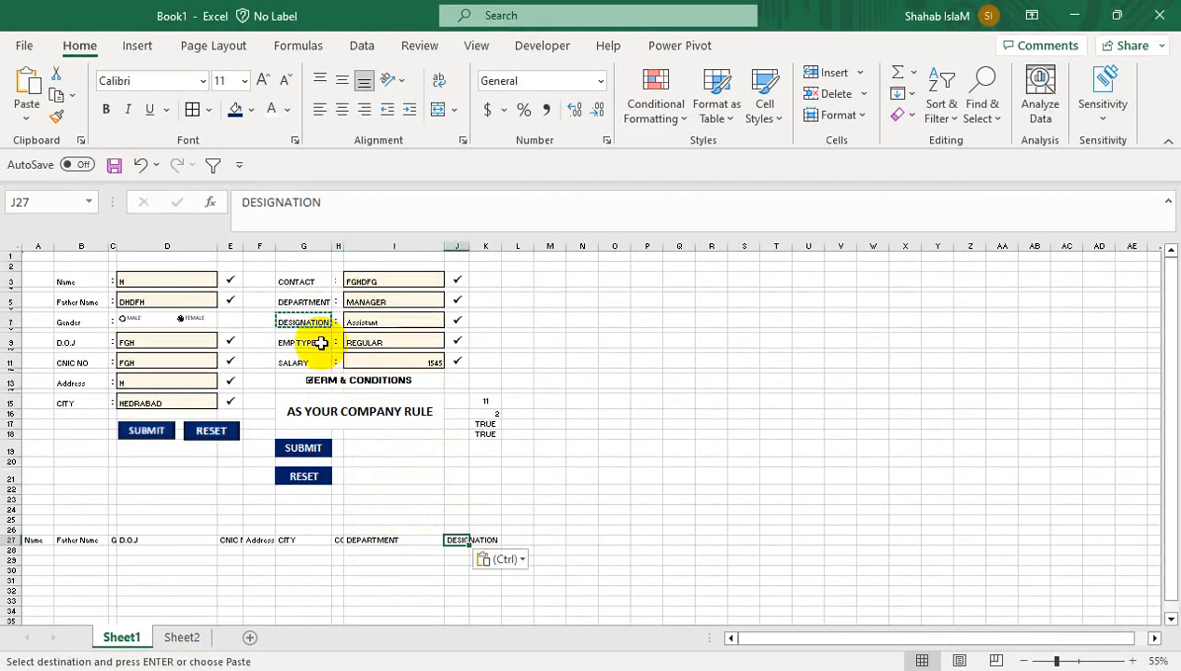
Add the EMP TYPE and SALARY headers in K27 and L27
key("ctrl+c")
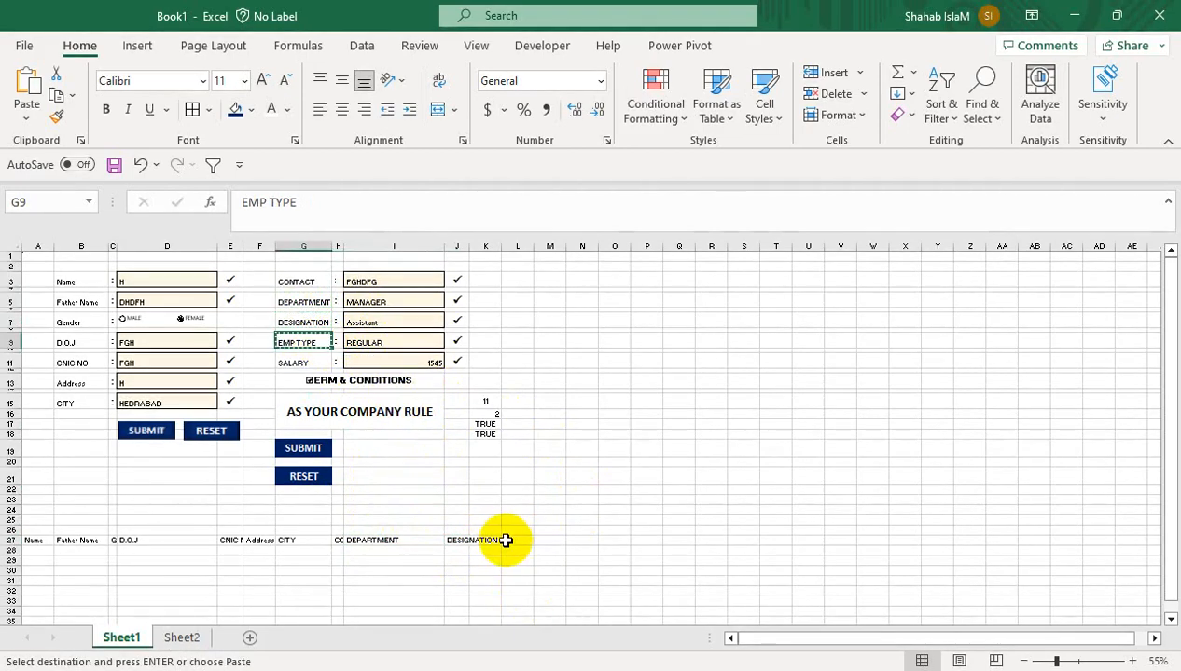
left_click(449, 541)
left_click(484, 546)
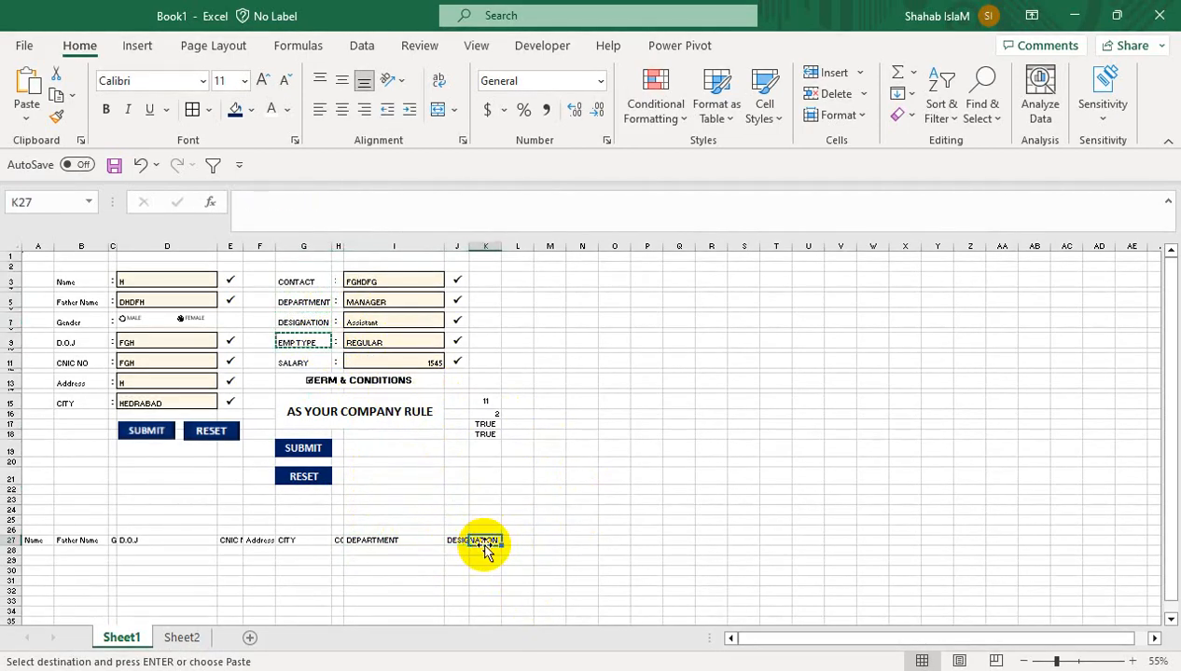
key("ctrl+v")
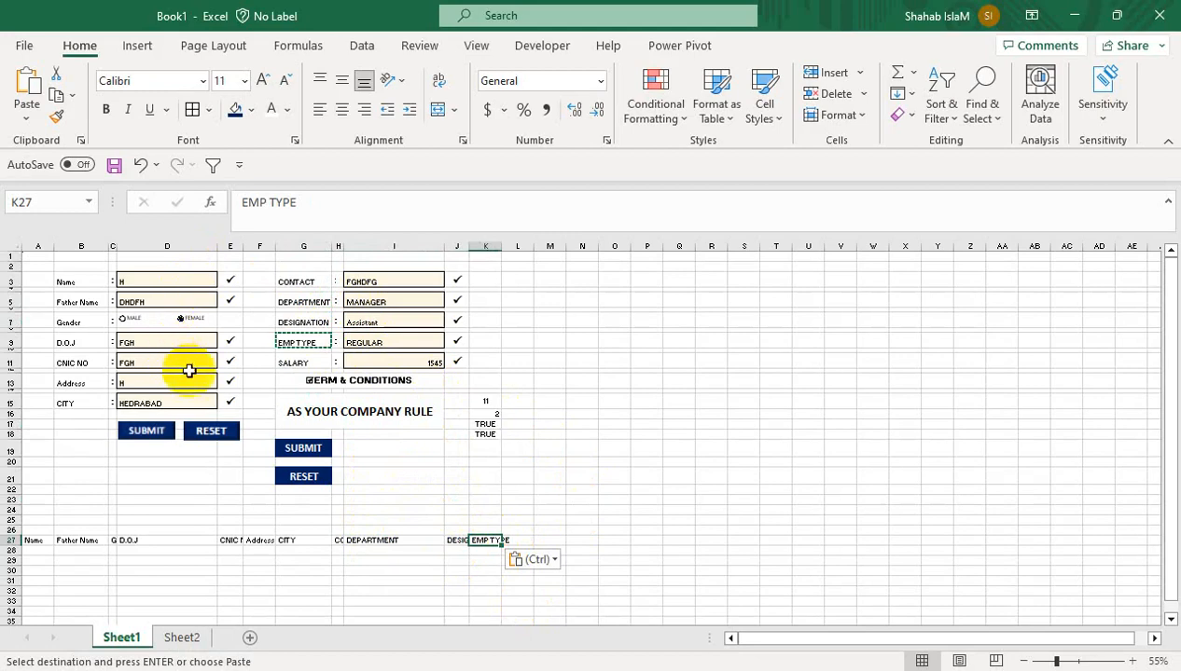
key("ctrl+c")
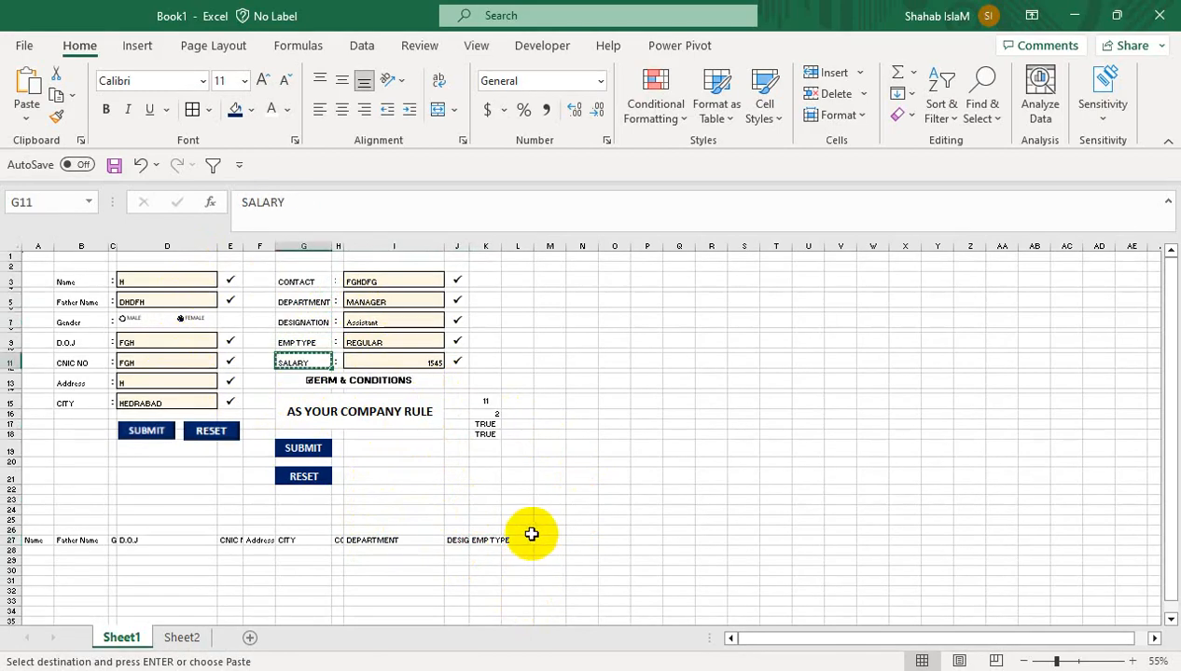
left_click(524, 530)
key("ctrl+v")
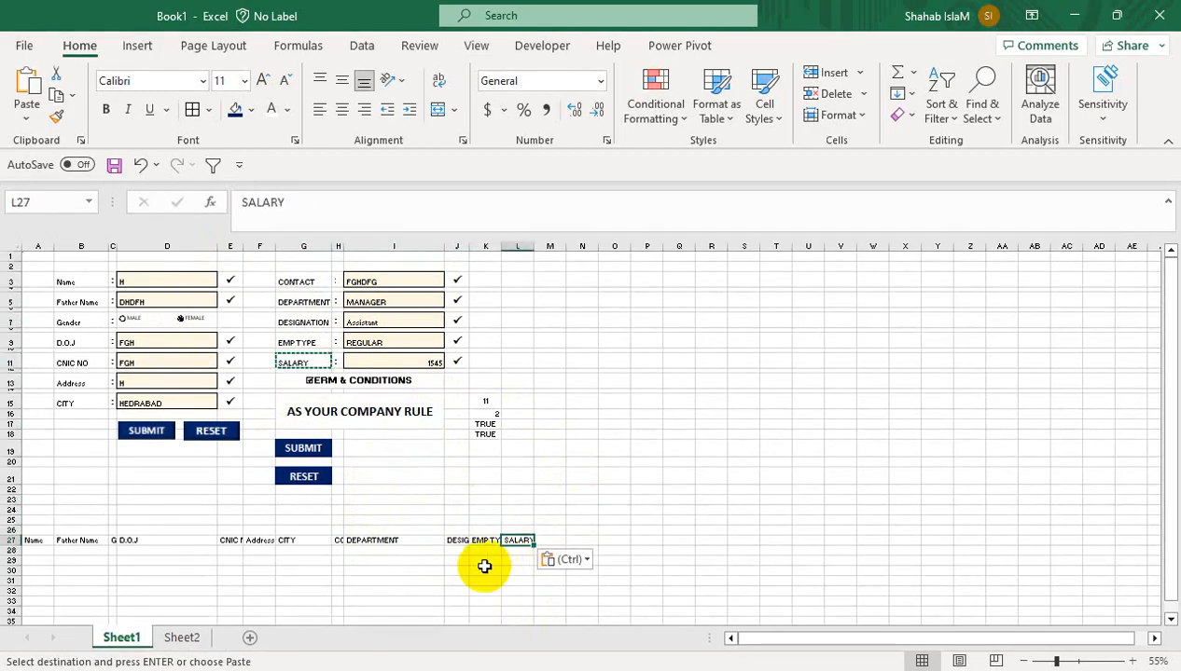
left_click(456, 570)
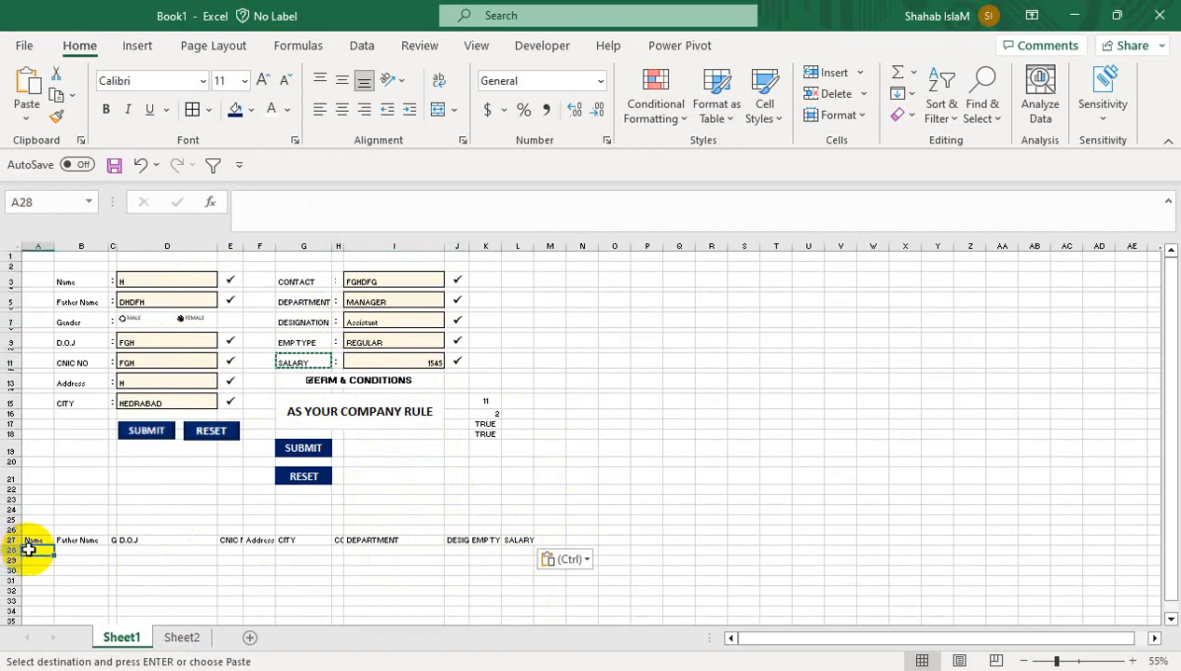
Link A28 to the Name in D3 and B28 to the Father Name in D5
type("=")
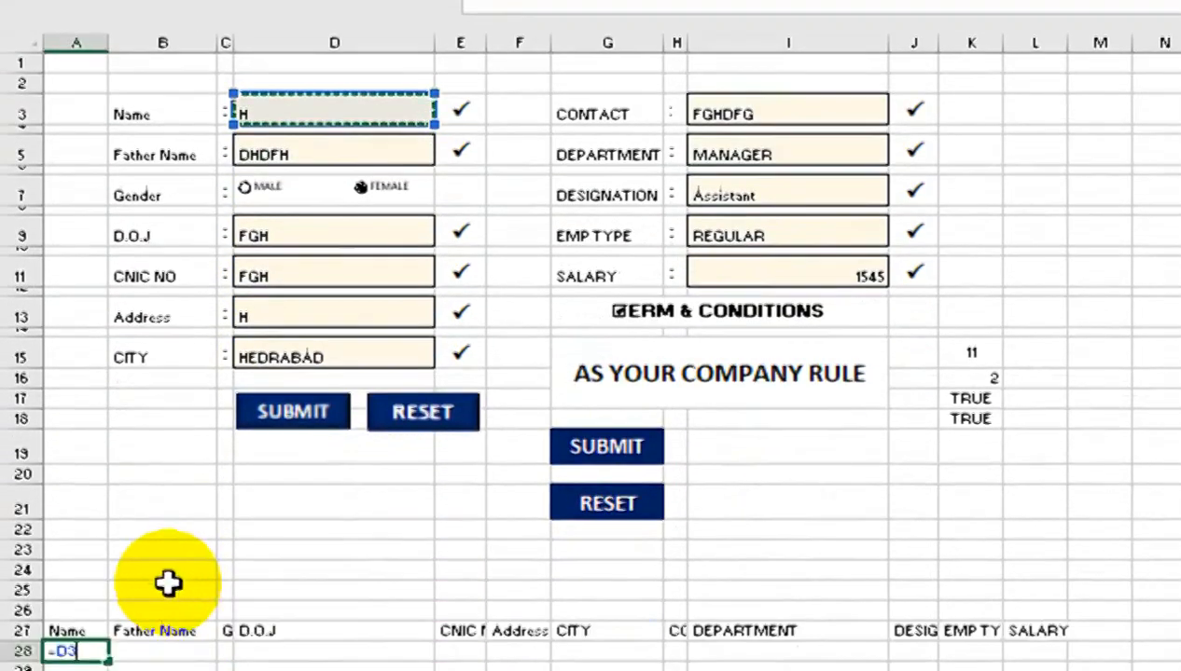
key("Return")
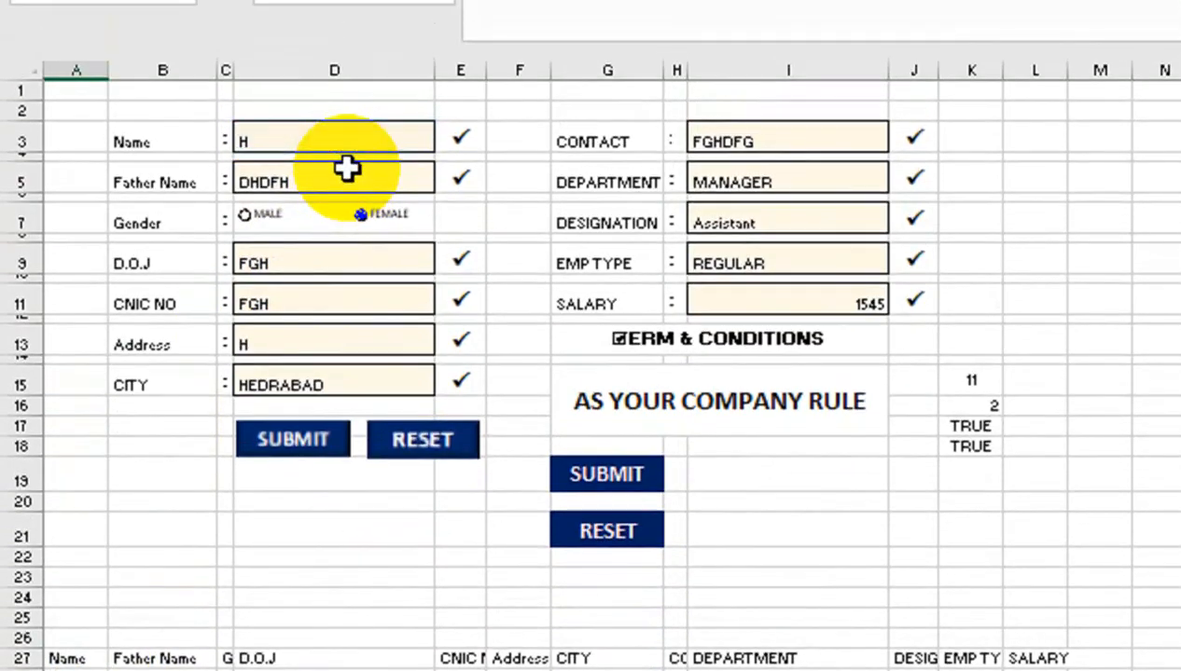
left_click(171, 505)
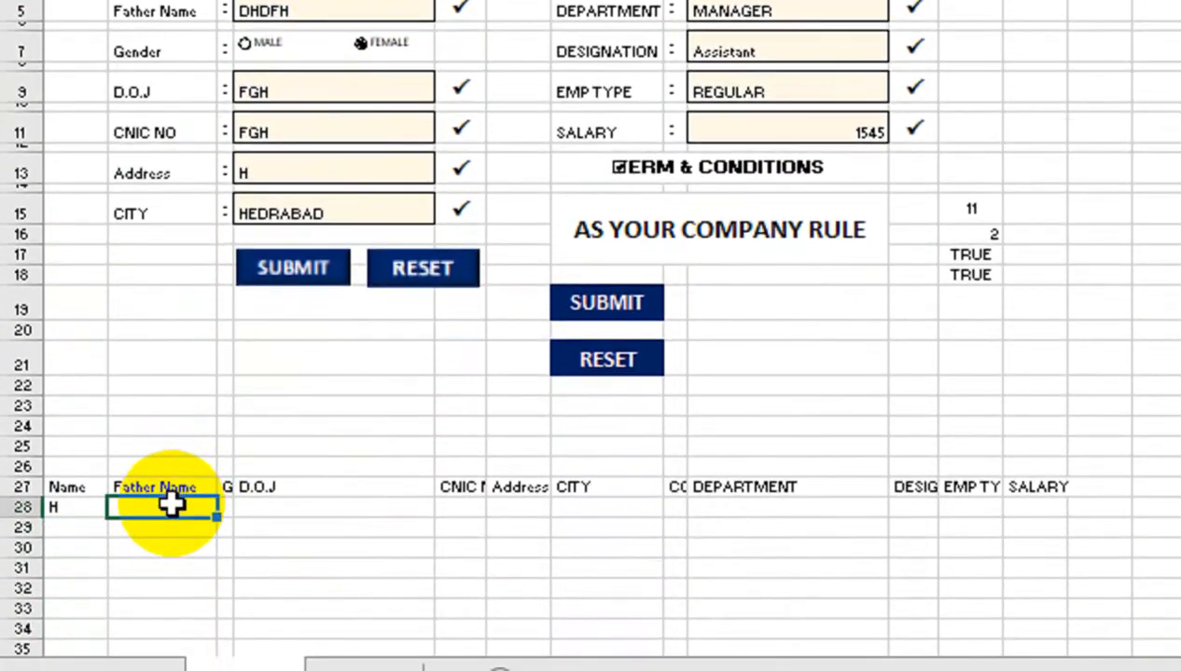
type("=")
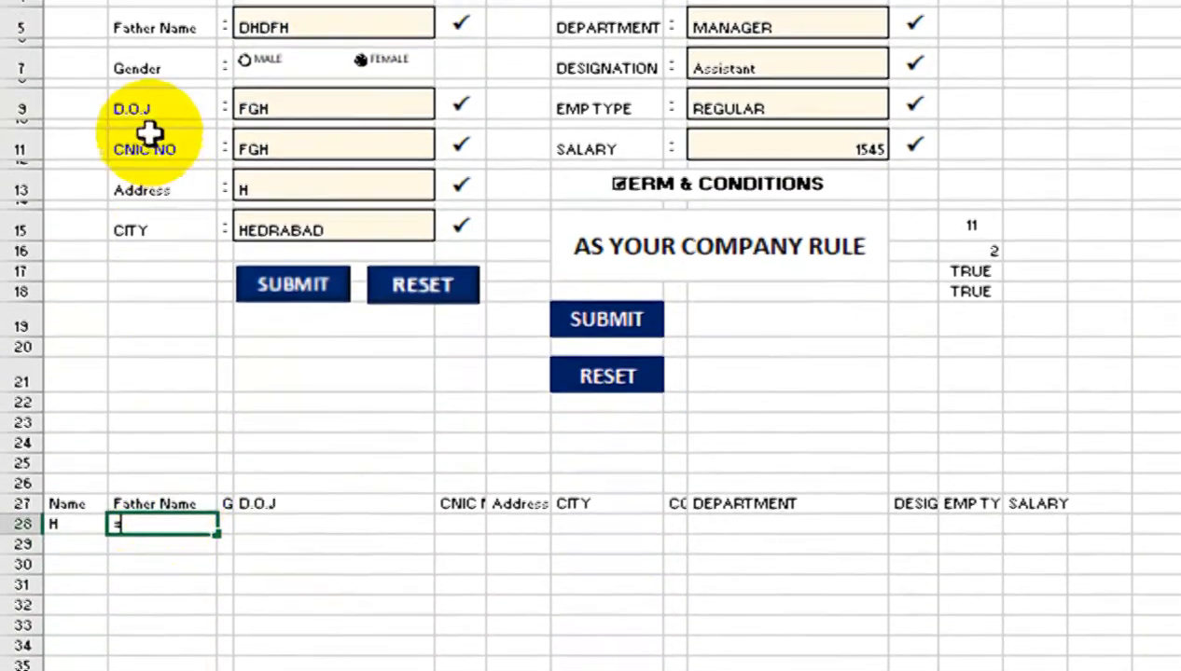
left_click(273, 9)
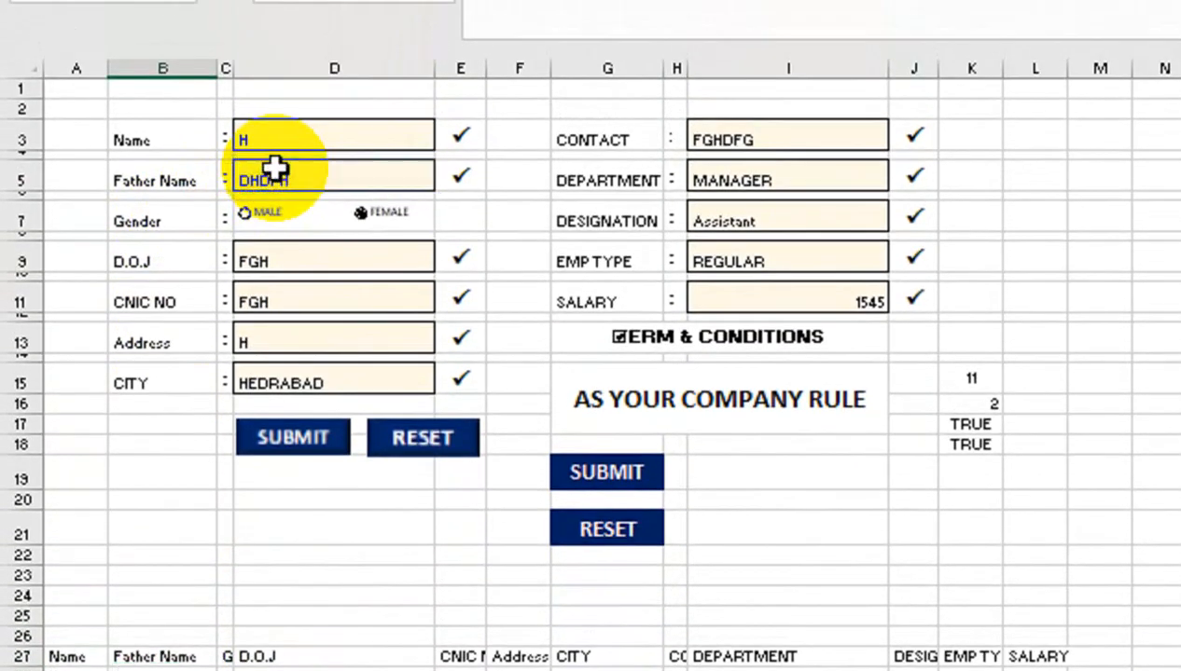
key("Return")
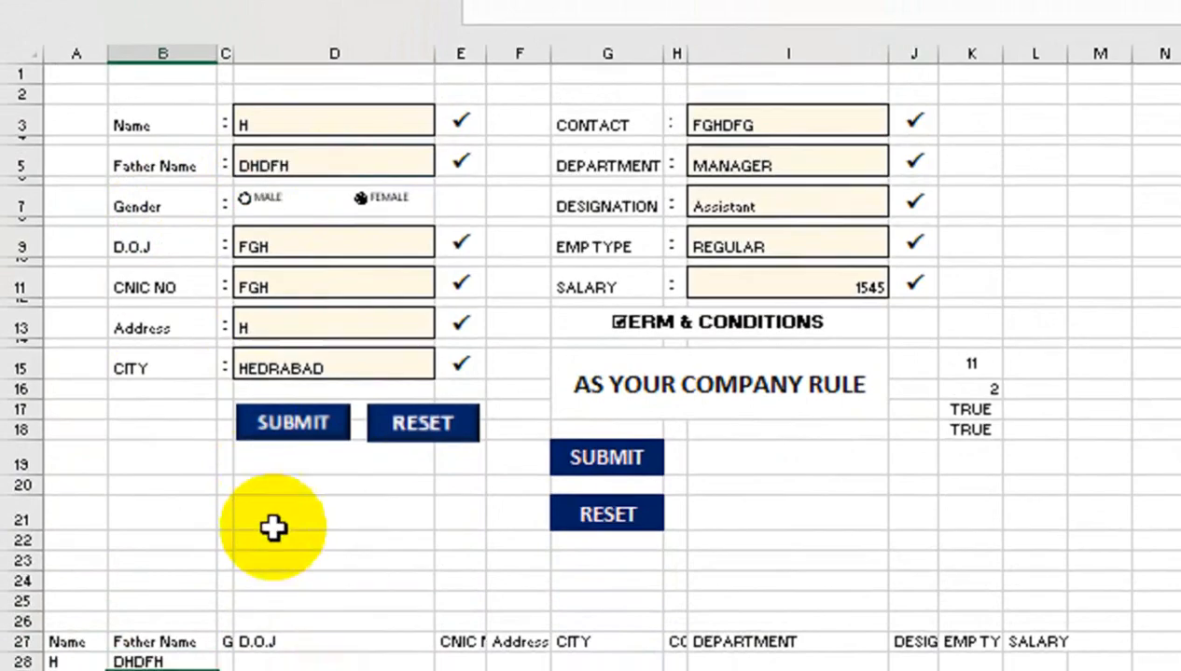
Start the Gender formula in C28 as =IF(K16=1,"MALE","FEMALE") testing K16
left_click(224, 496)
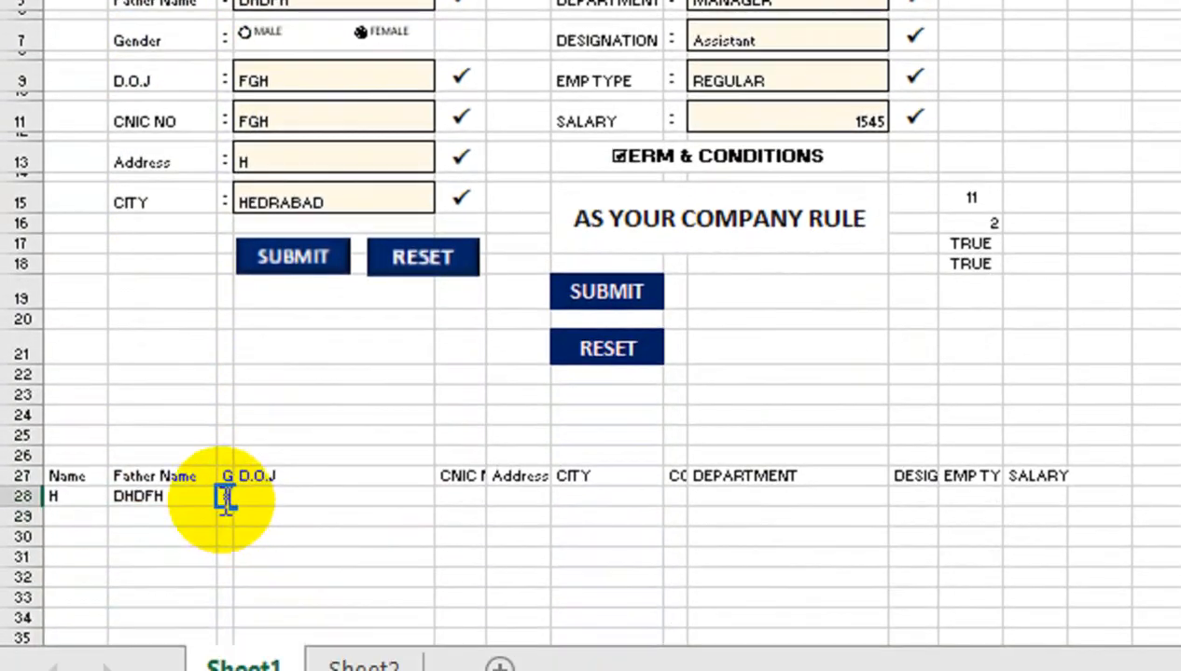
type("=IF(")
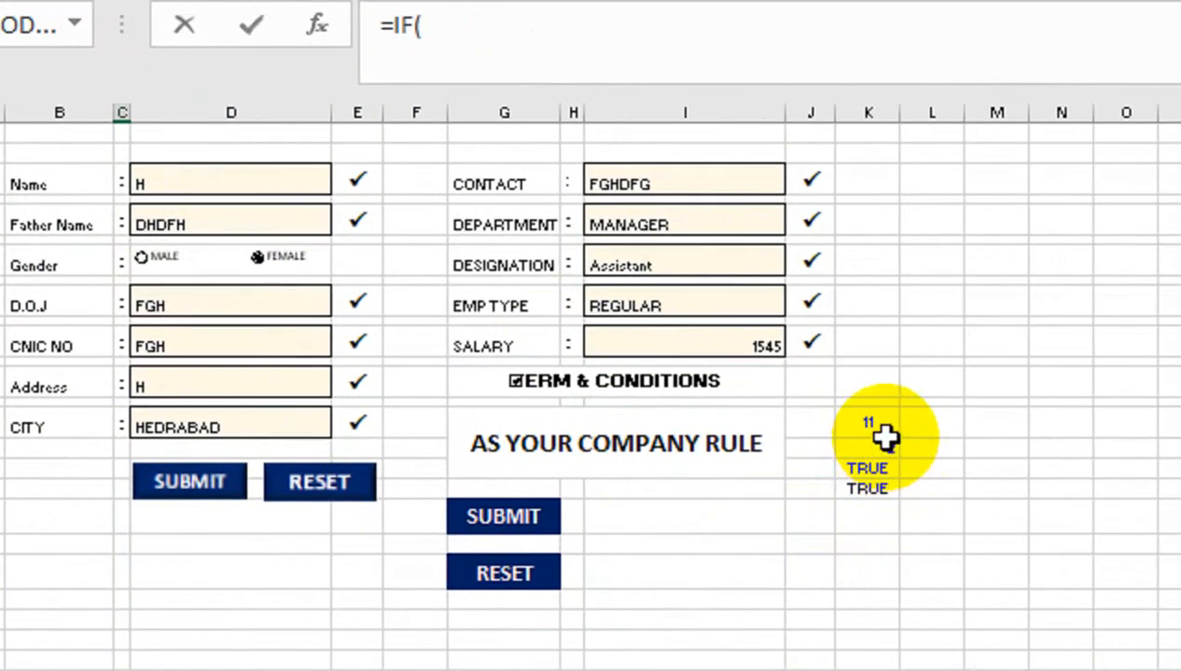
left_click(882, 440)
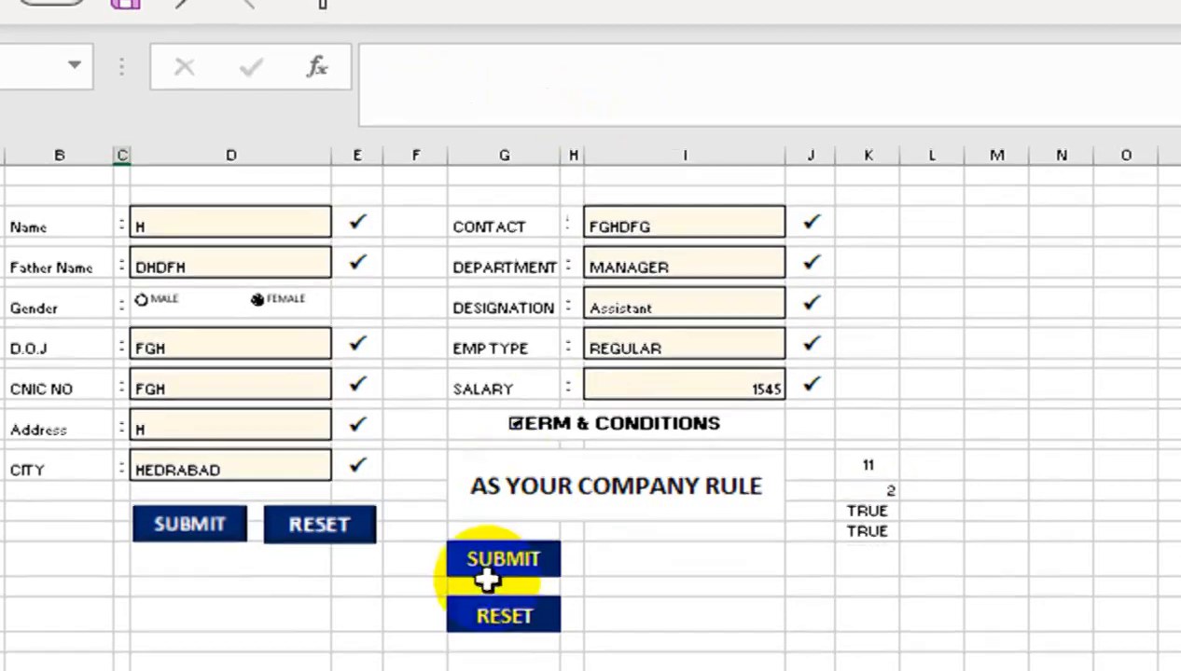
Submit the form, set gender to MALE, and link the D.O.J record cell to D9
left_click(503, 585)
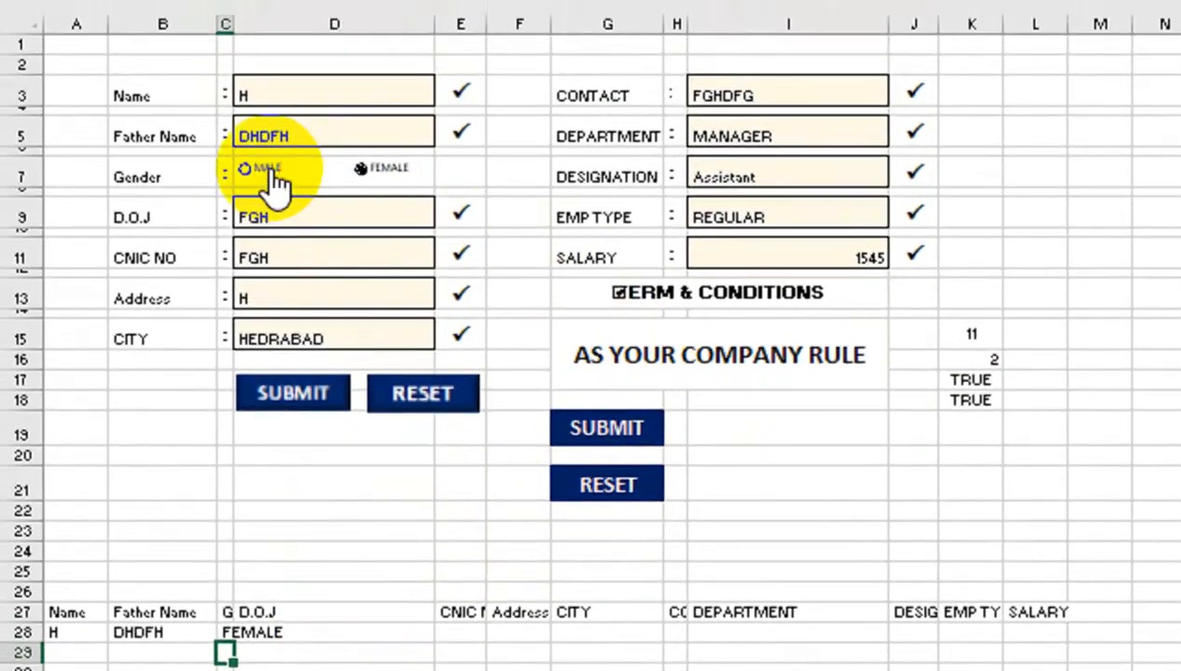
left_click(172, 109)
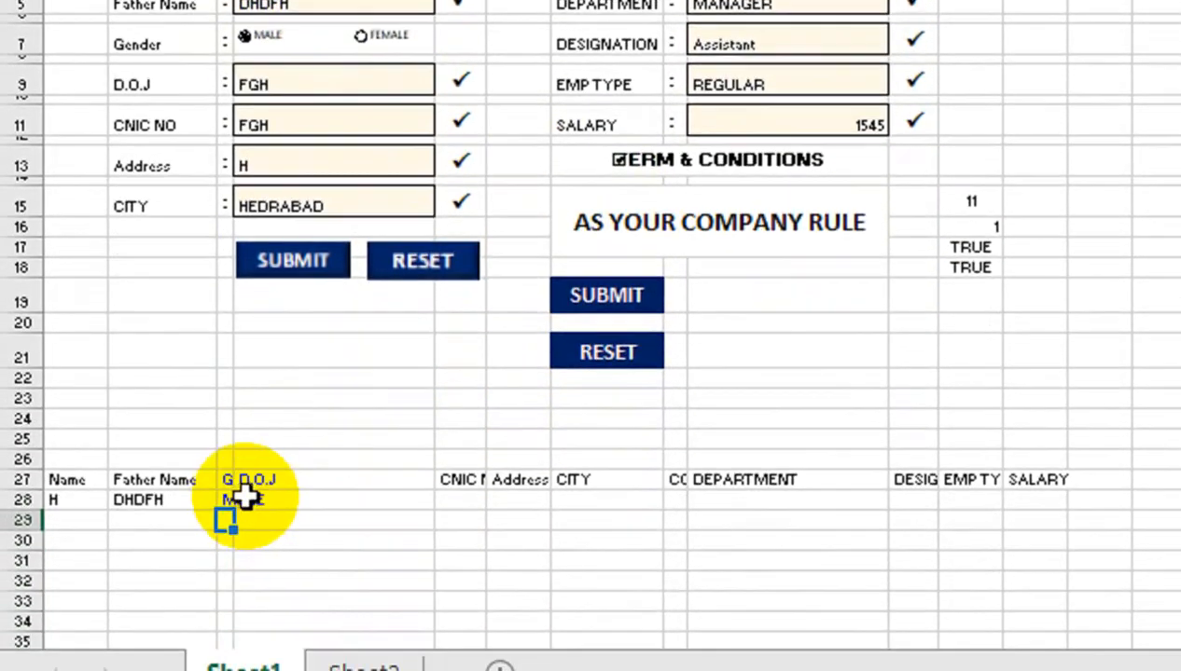
left_click(244, 504)
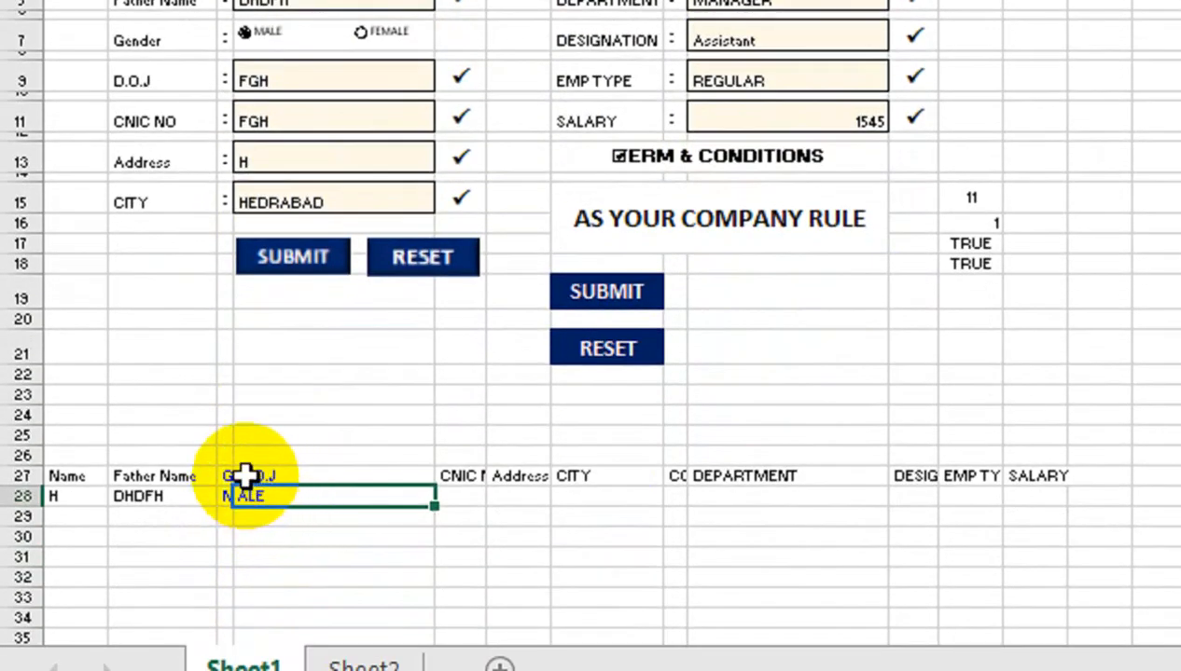
type("=")
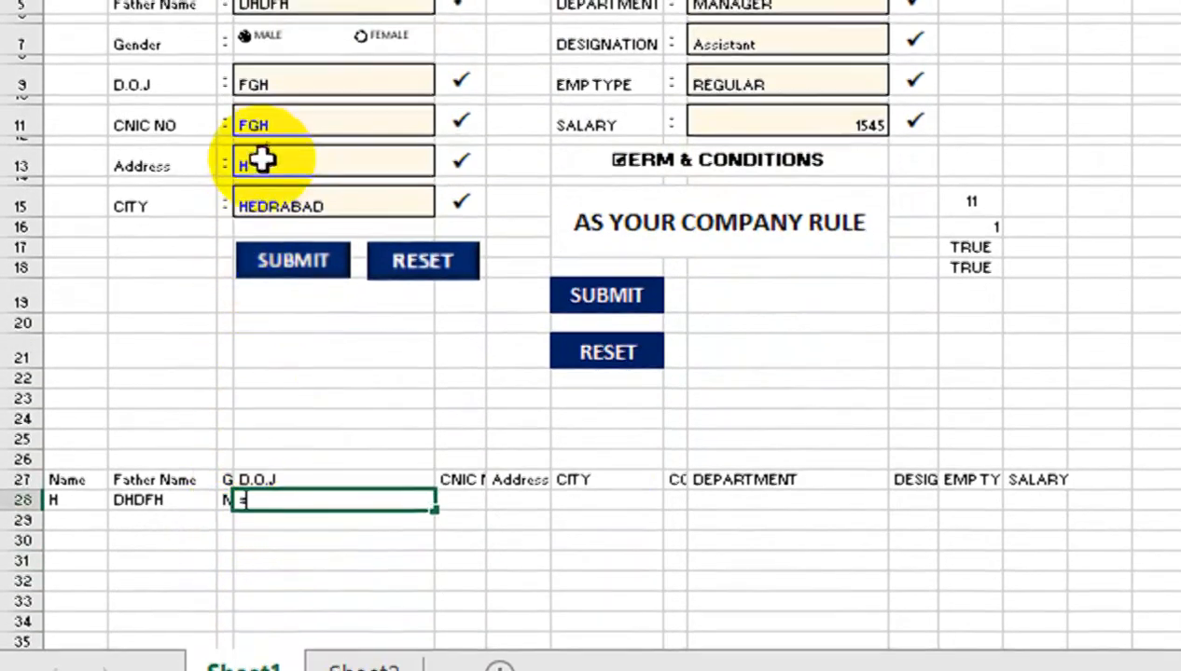
left_click(319, 77)
key("Return")
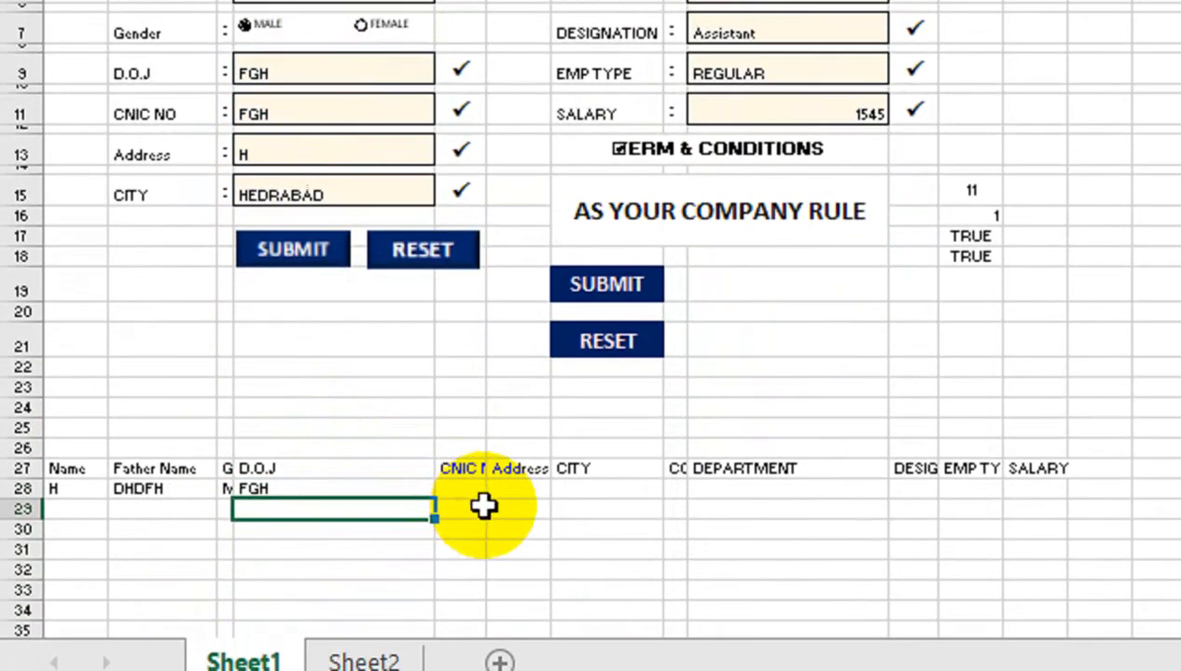
Link the CNIC NO and Address record cells to D11 and D13
left_click(461, 583)
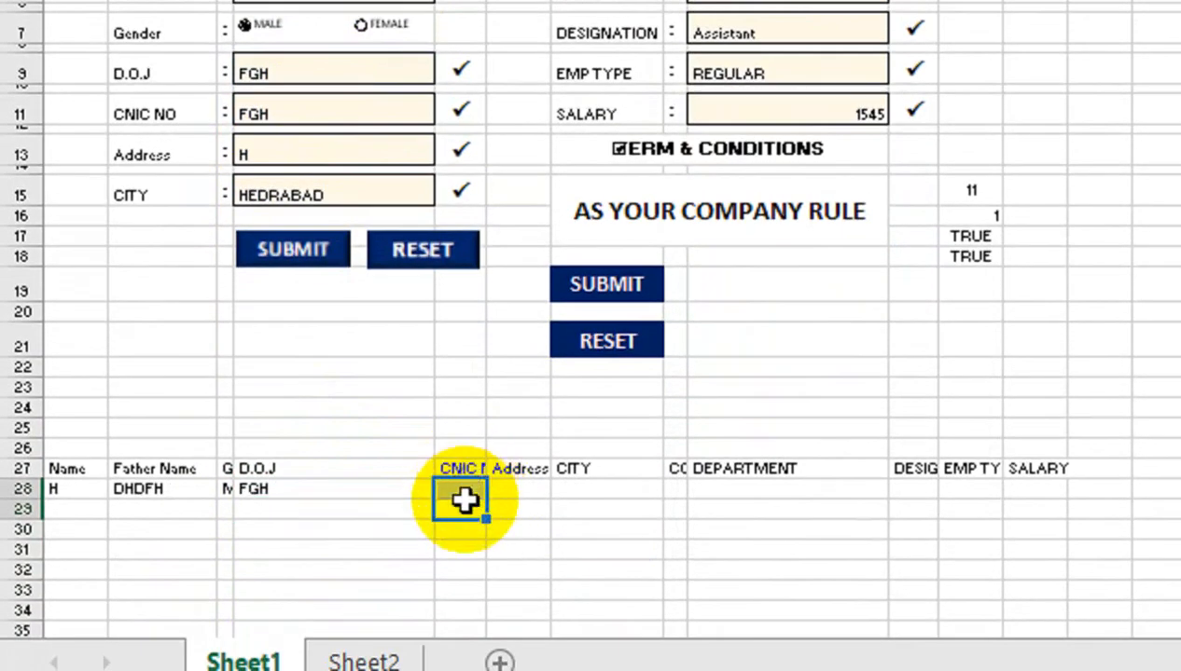
left_click(465, 483)
type("=")
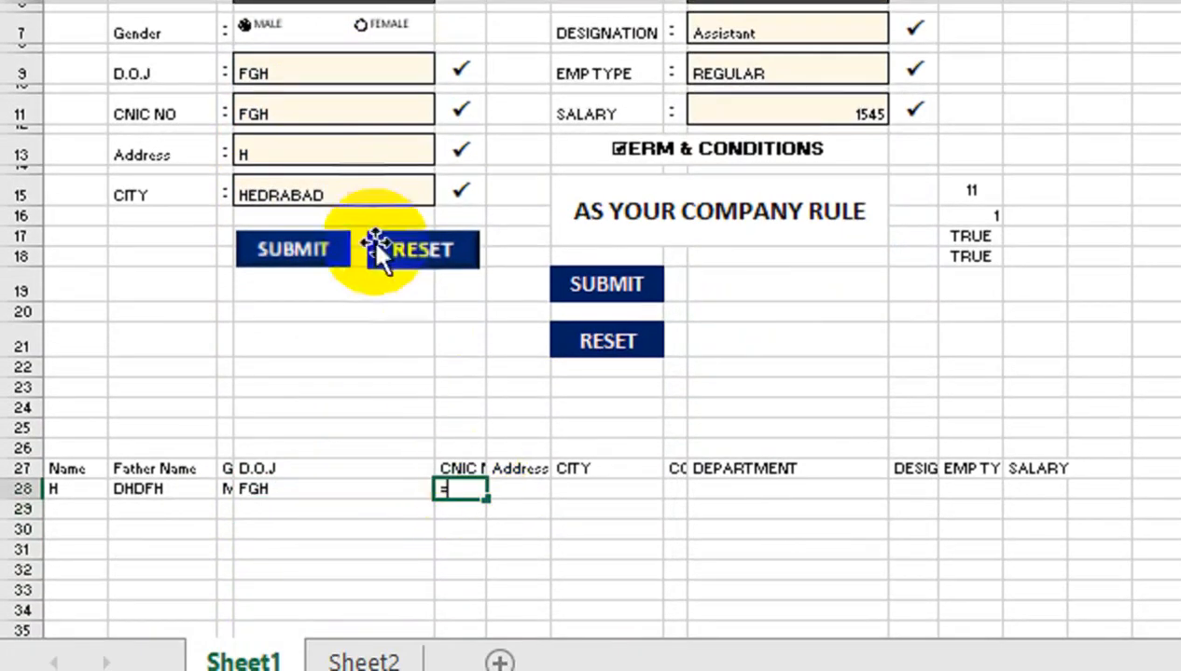
left_click(348, 114)
key("Return")
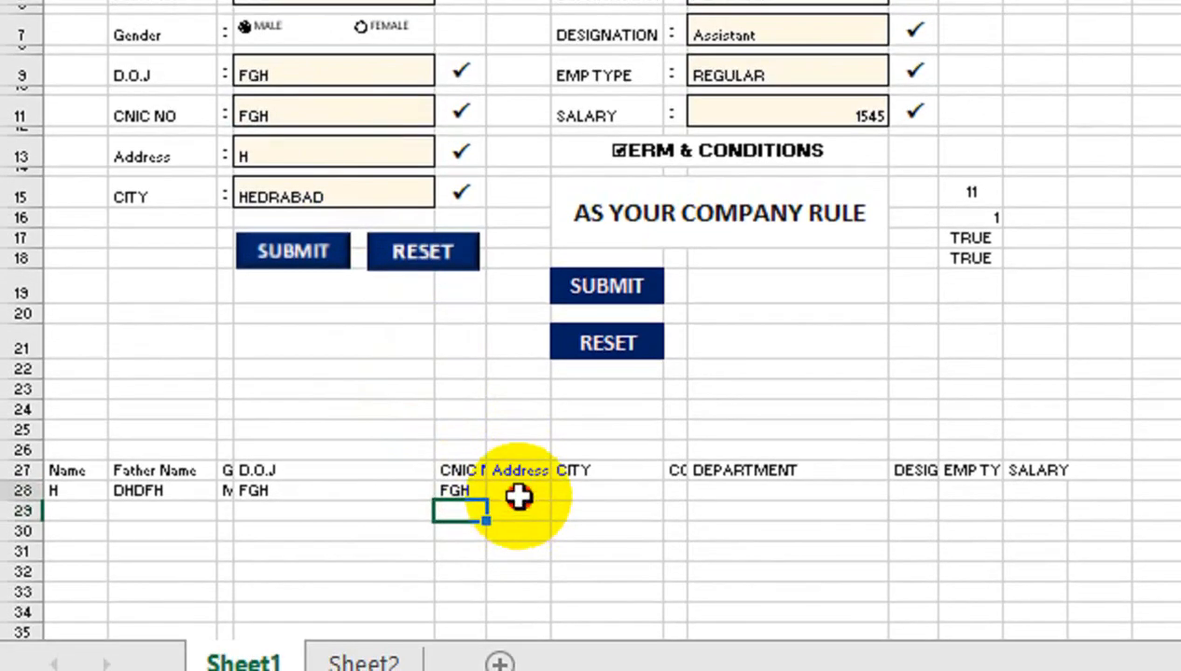
left_click(519, 541)
type("=")
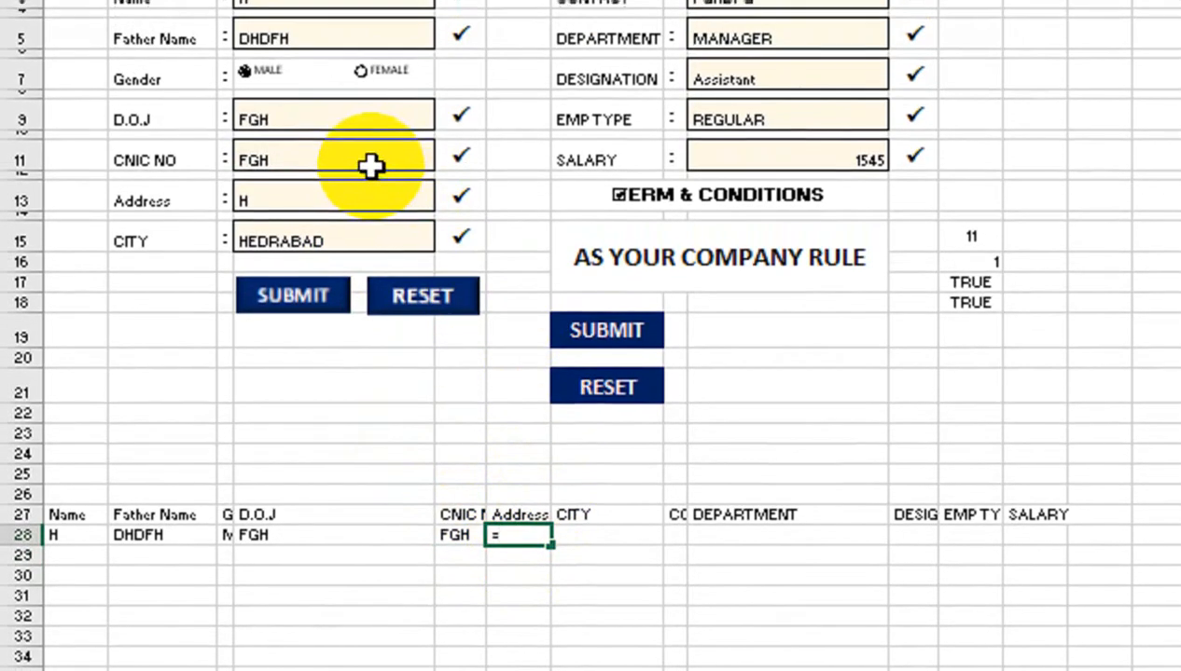
key("Return")
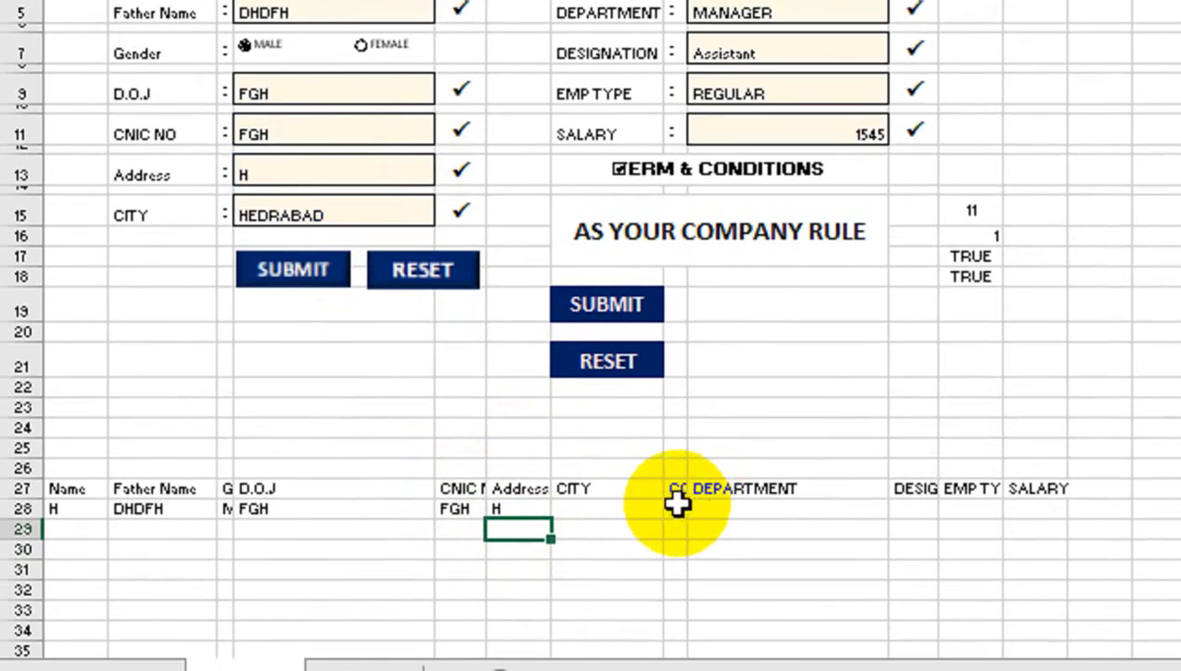
Link the CITY and CONTACT record cells to D15 and I3
left_click(616, 541)
type("=")
left_click(343, 190)
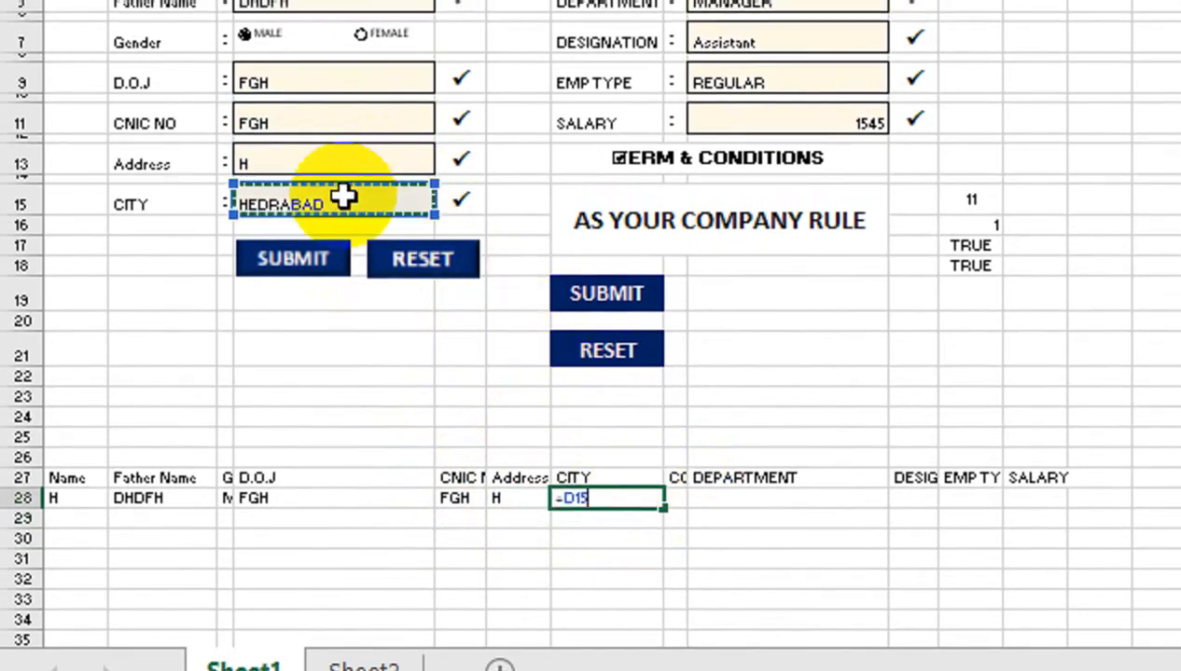
key("Return")
left_click(677, 499)
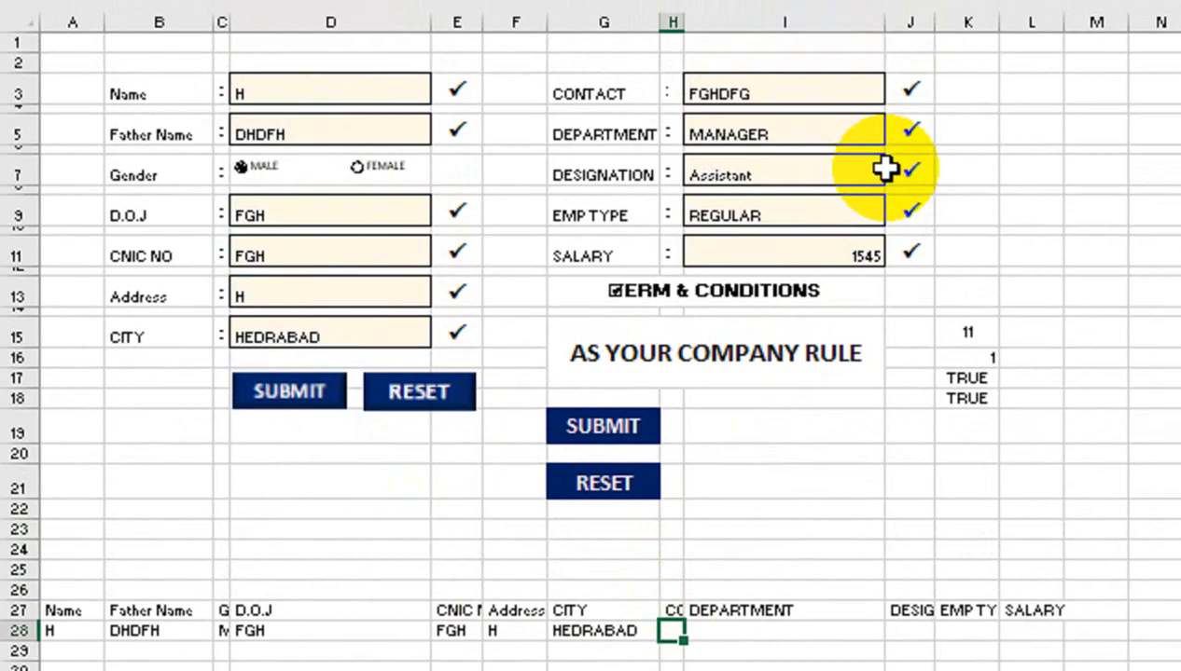
type("=")
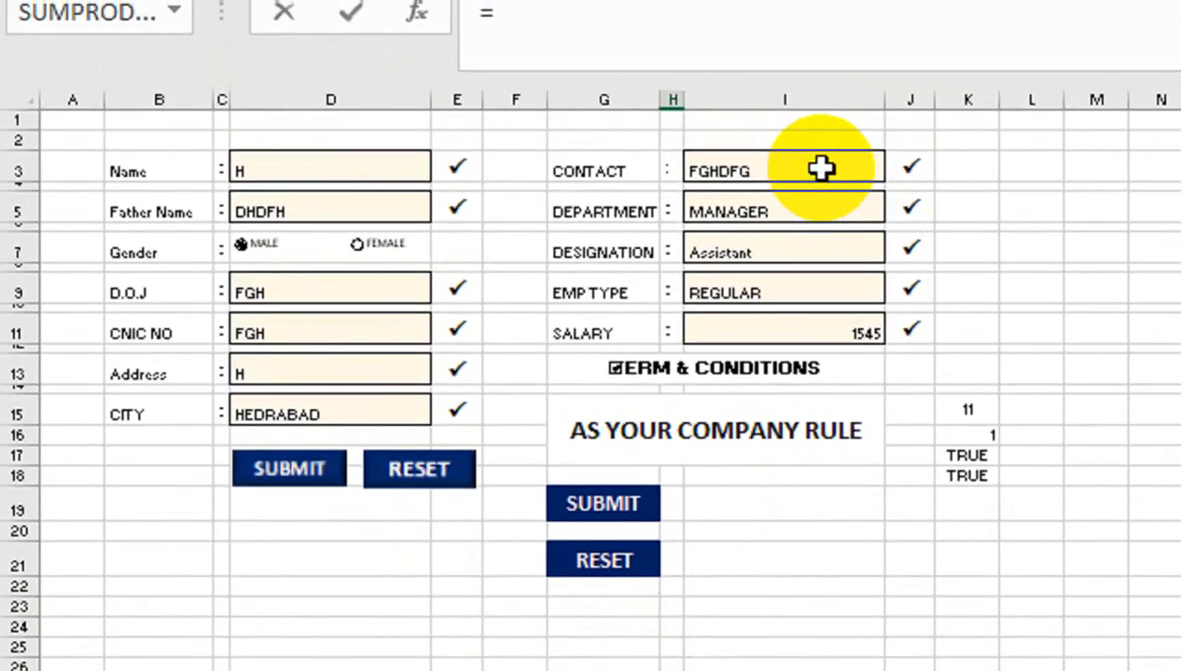
left_click(820, 168)
key("Return")
Link the DEPARTMENT, DESIGNATION and EMP TYPE record cells to I5, I7 and I9
left_click(841, 503)
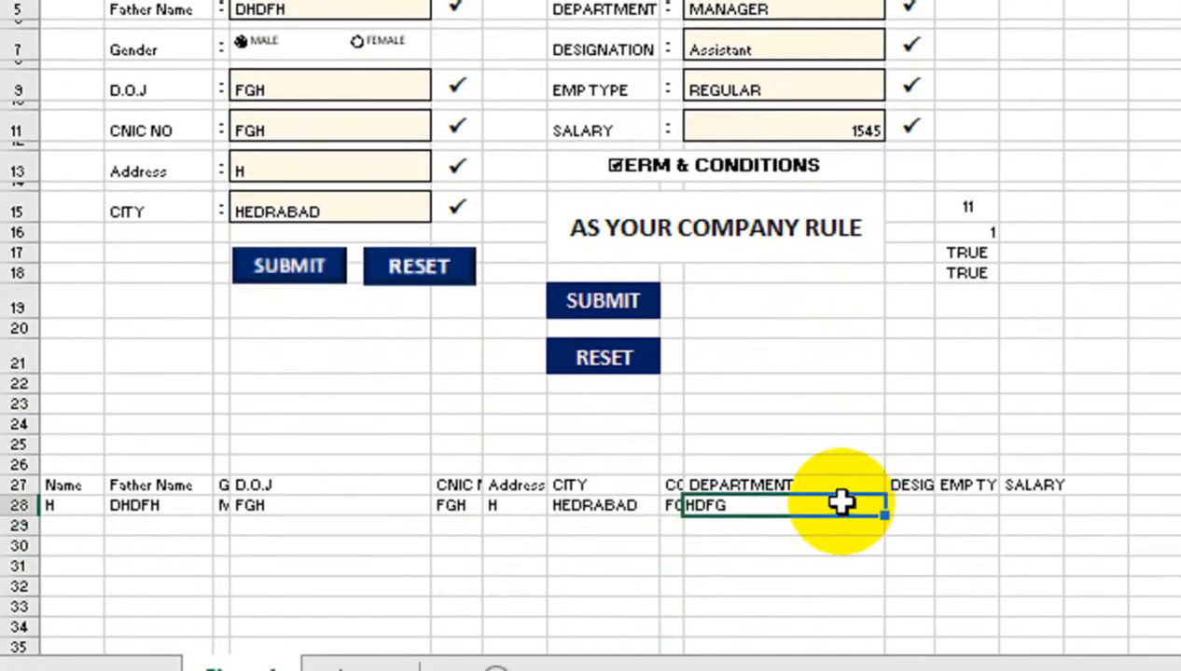
type("=")
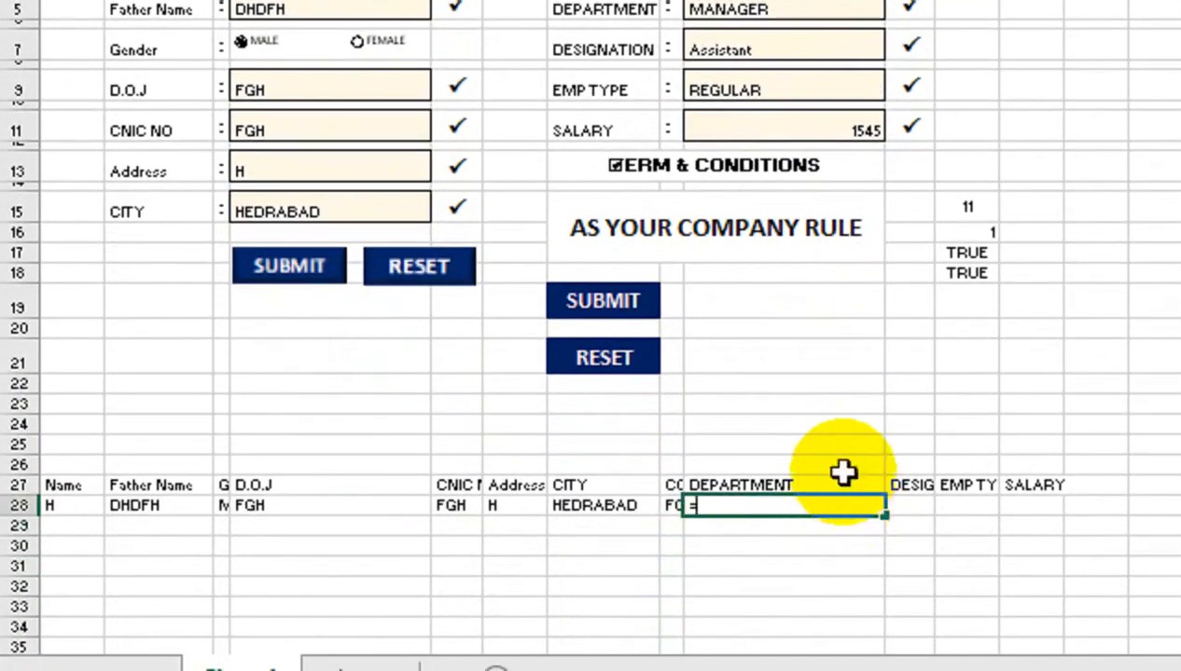
left_click(740, 6)
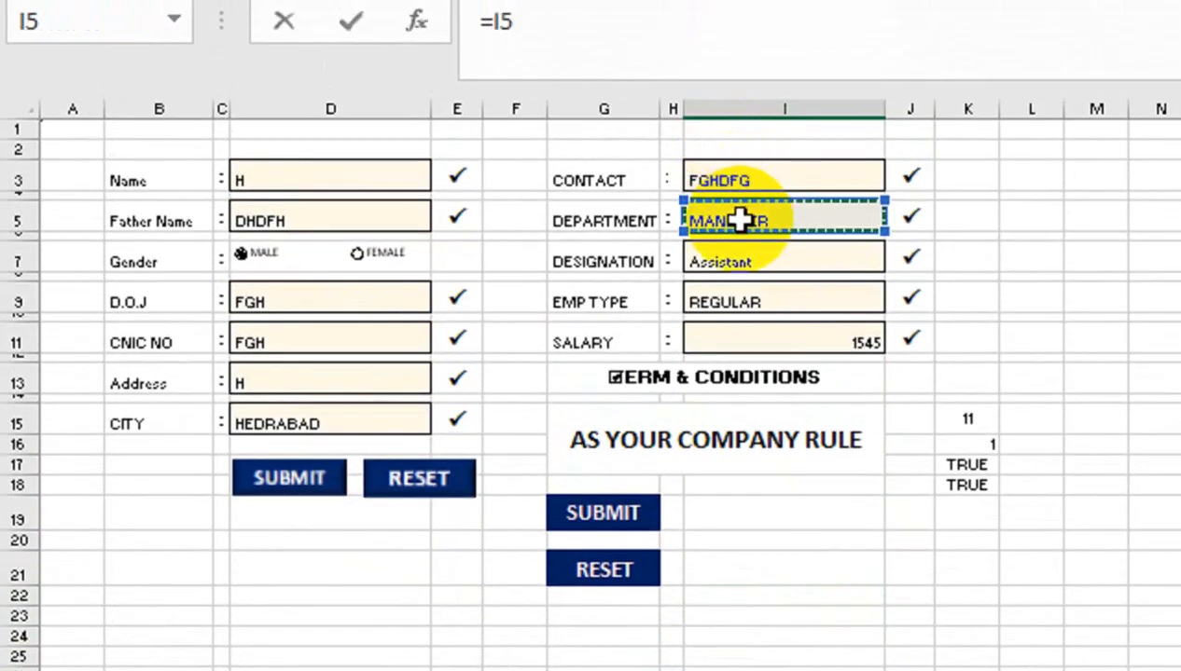
key("Return")
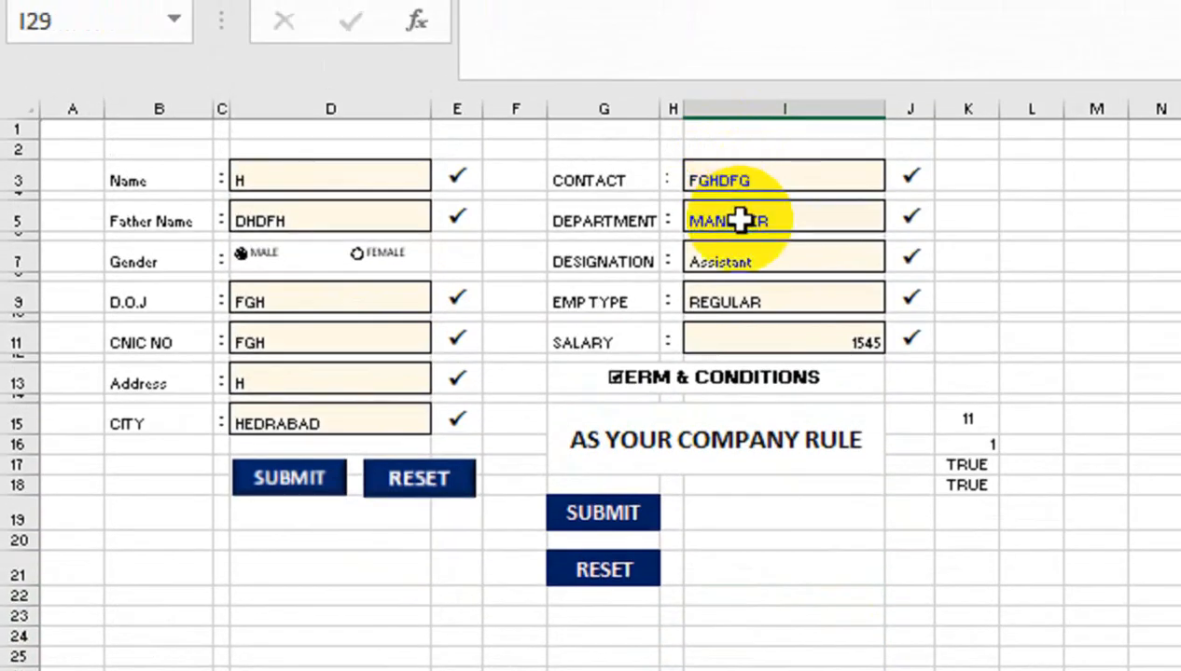
left_click(881, 503)
type("=")
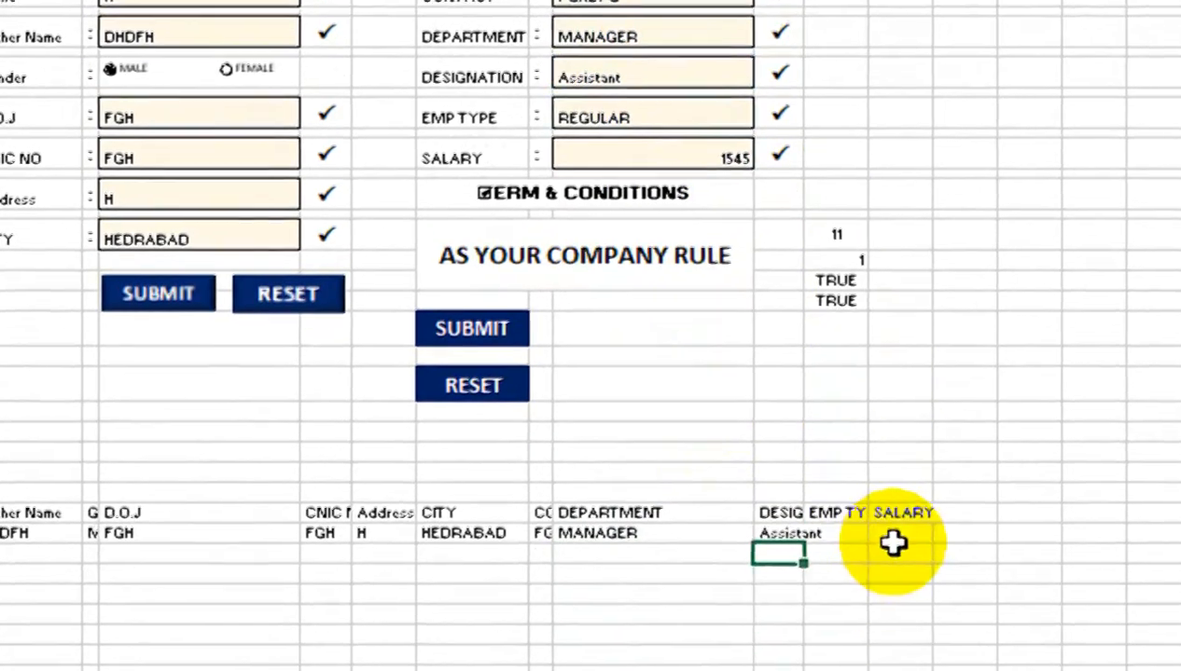
left_click(859, 639)
type("=")
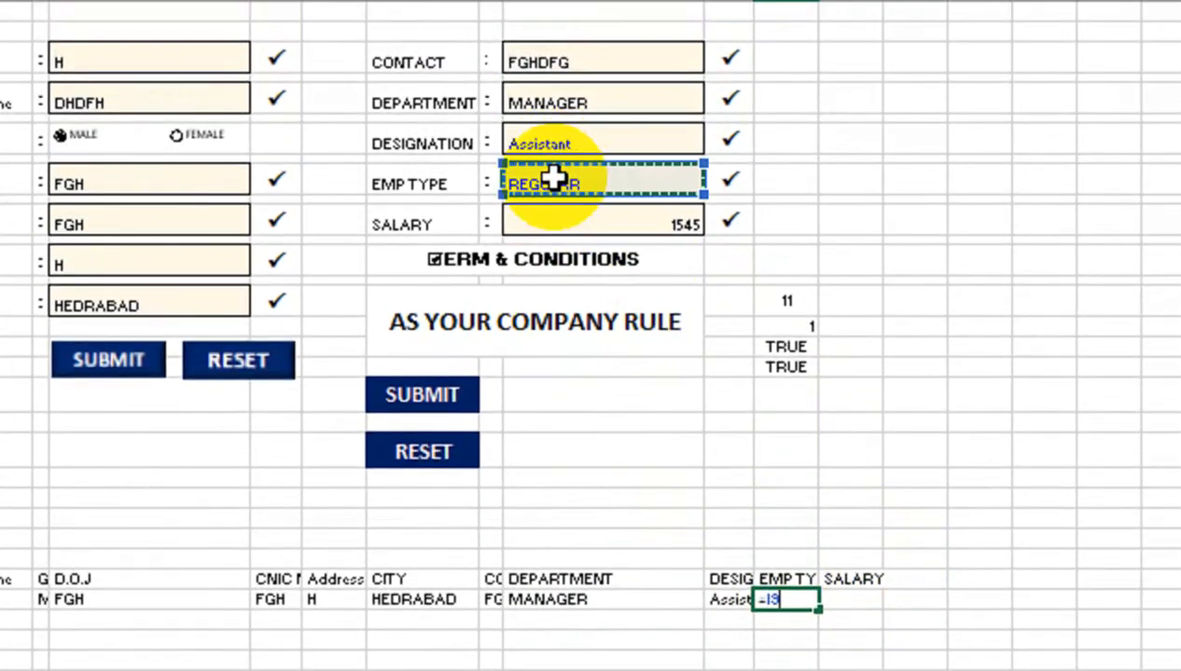
key("Return")
Link the SALARY record cell to the form's SALARY entry in I11
left_click(844, 600)
type("=")
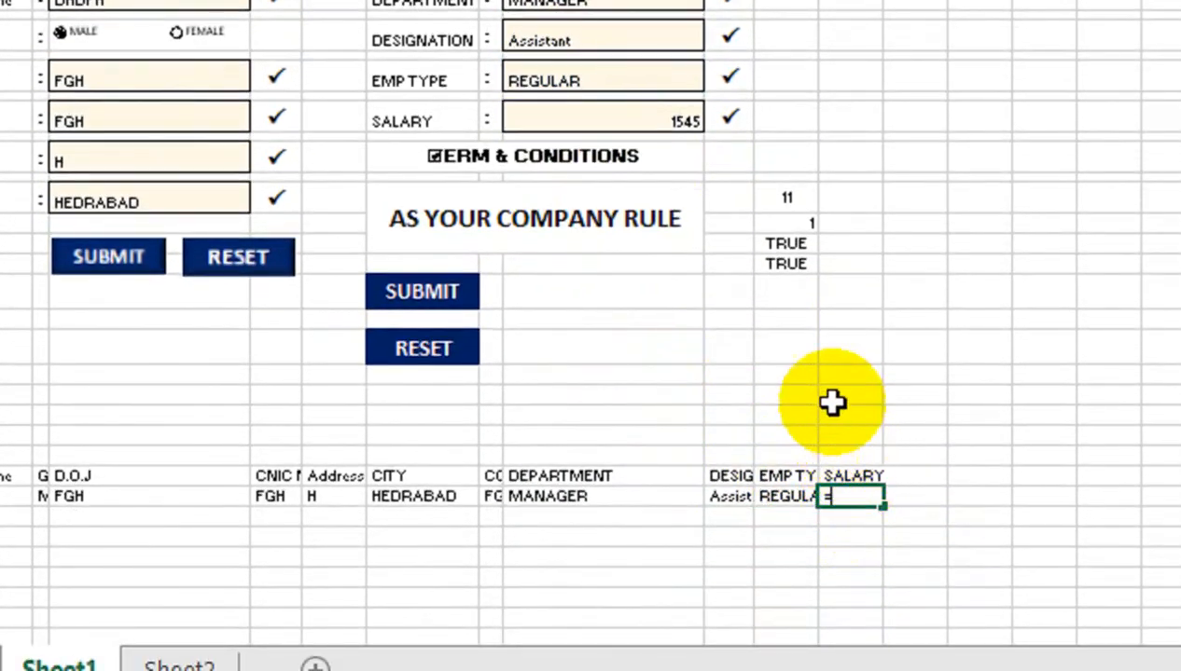
left_click(621, 115)
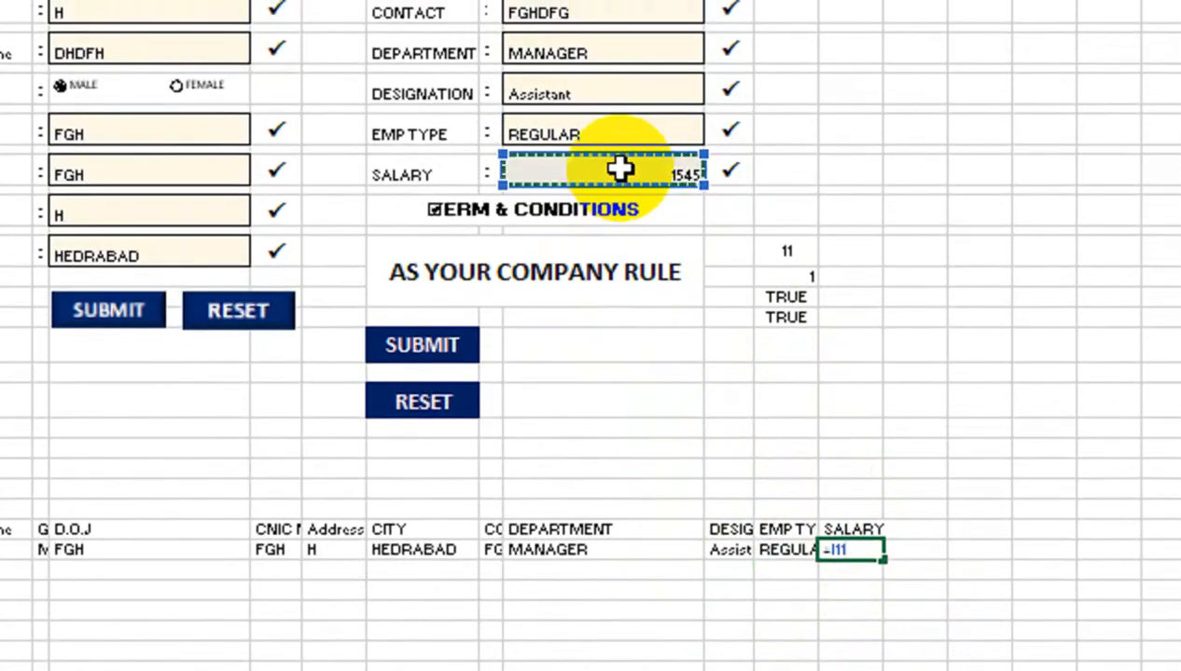
key("Return")
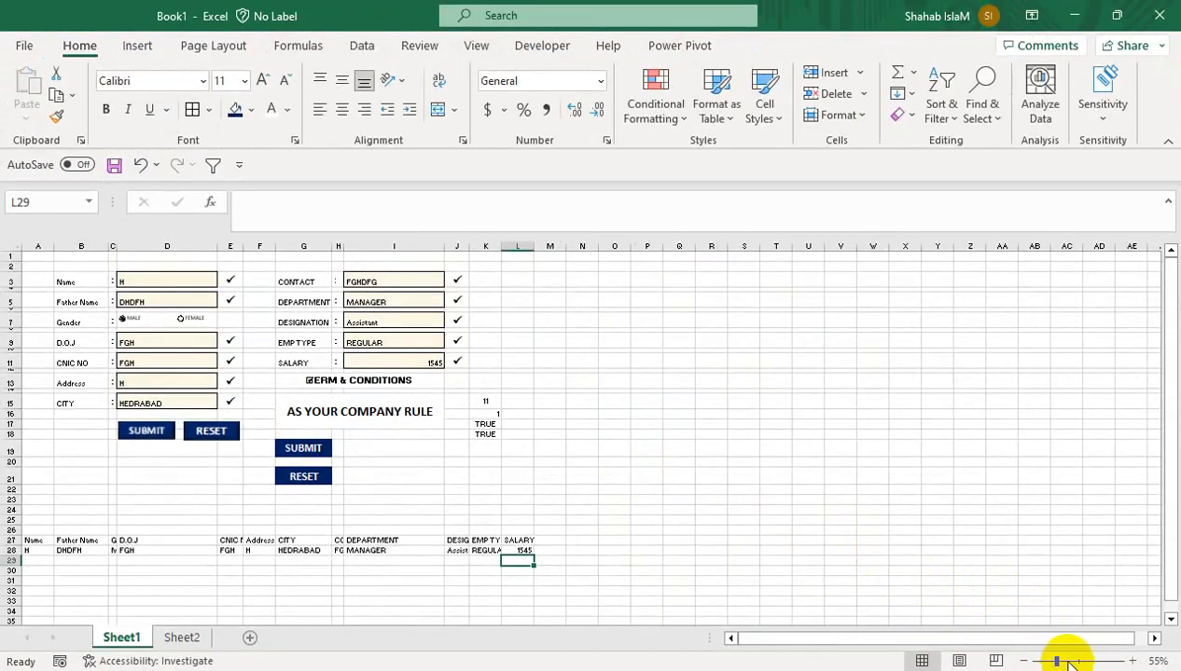
Zoom in on the form, review the record row and entry cells, and hide gridlines
left_click(1066, 664)
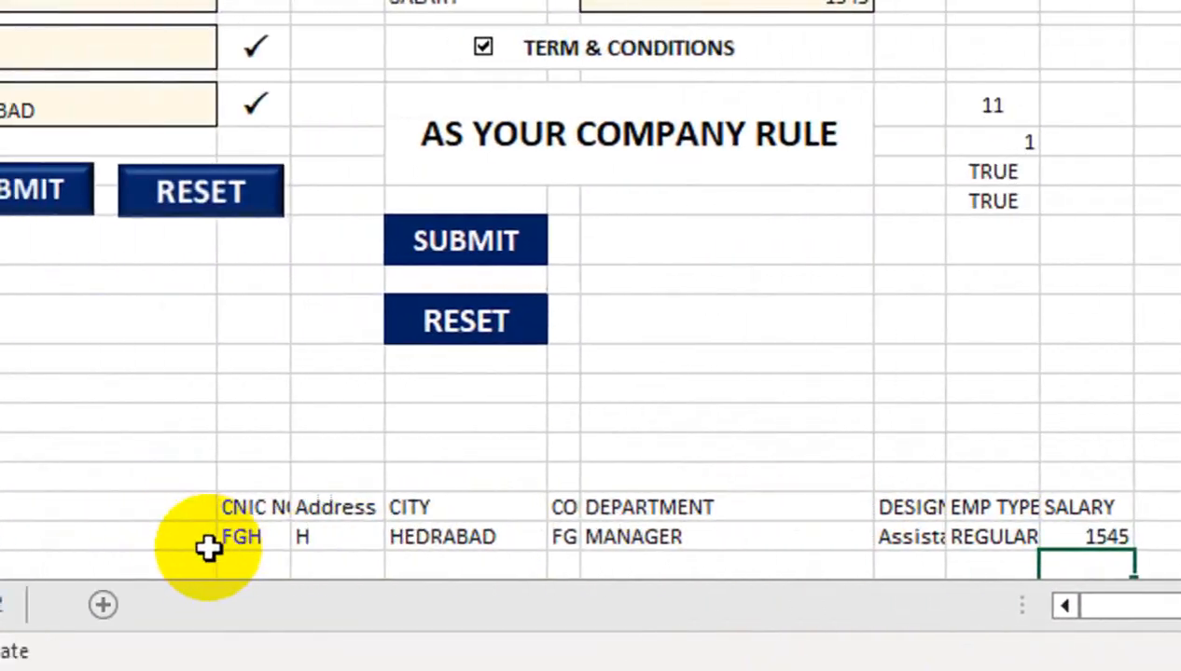
left_click_drag(77, 539, 1180, 534)
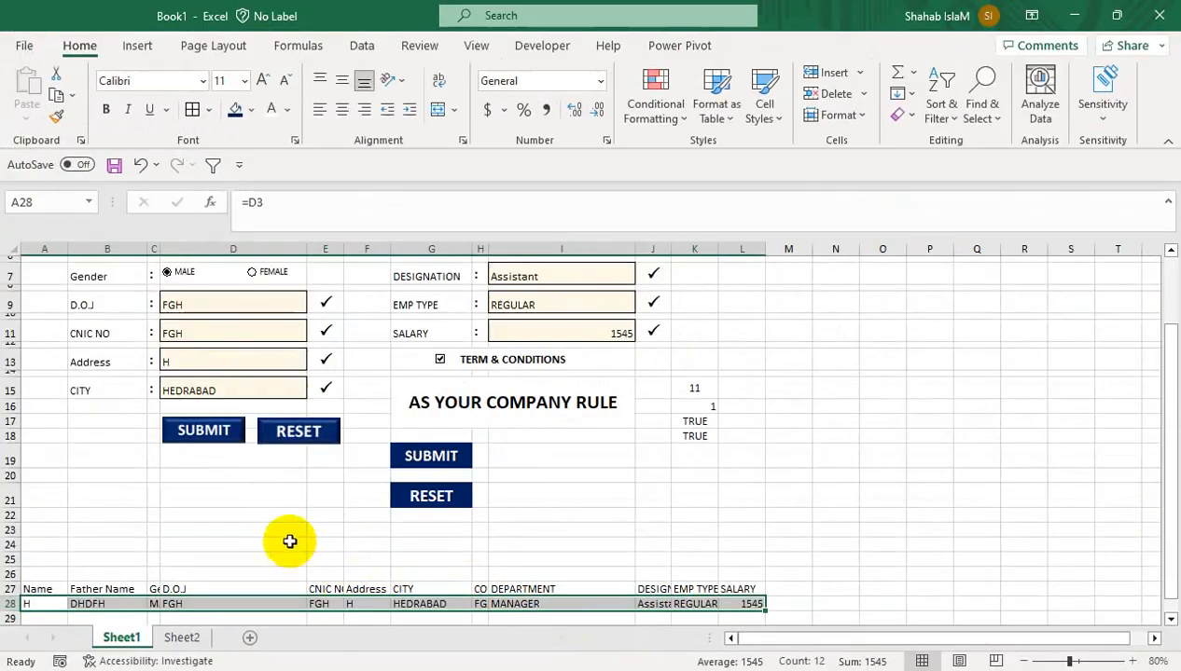
left_click_drag(285, 540, 232, 256)
left_click(340, 332)
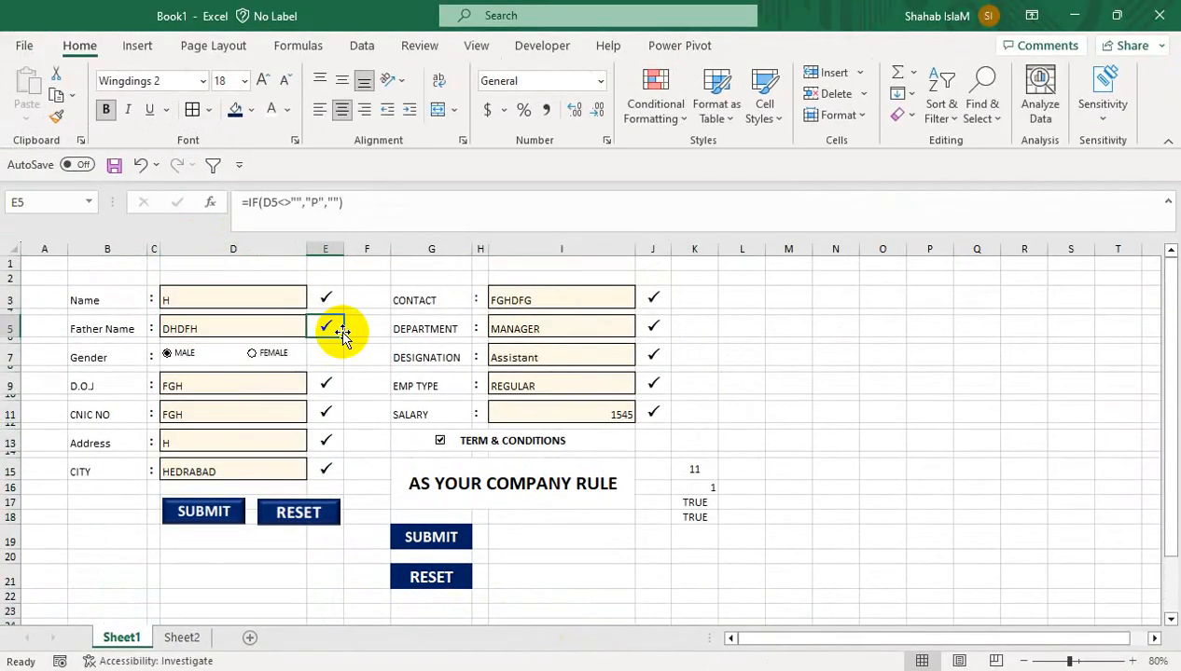
left_click(485, 56)
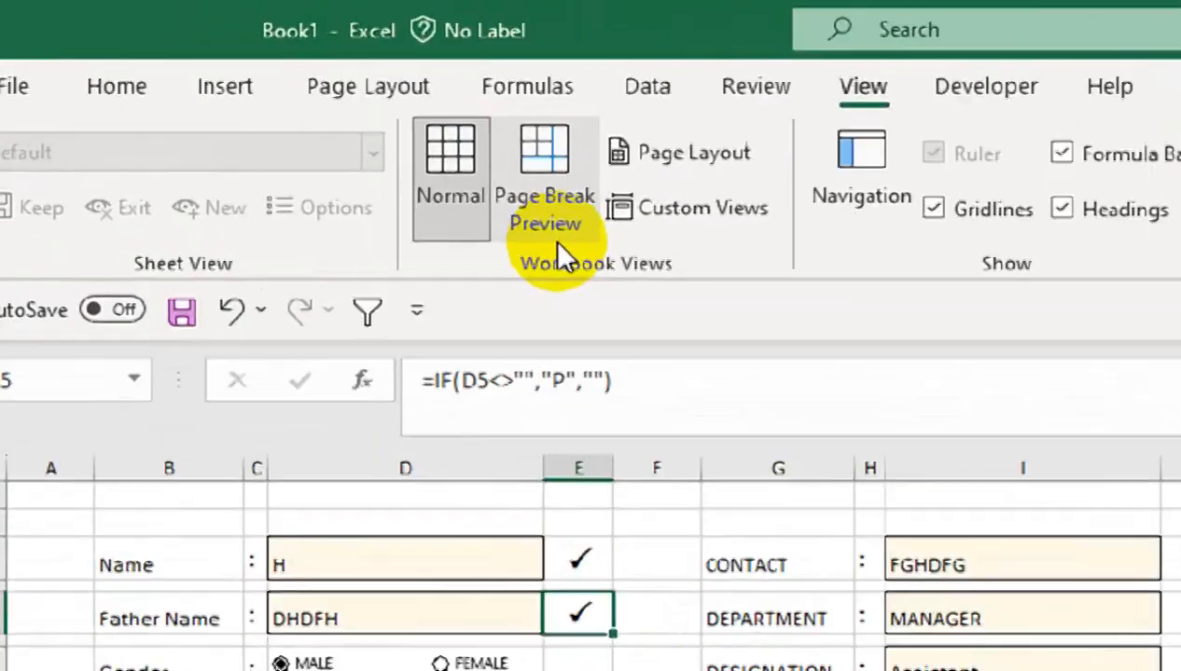
left_click(507, 114)
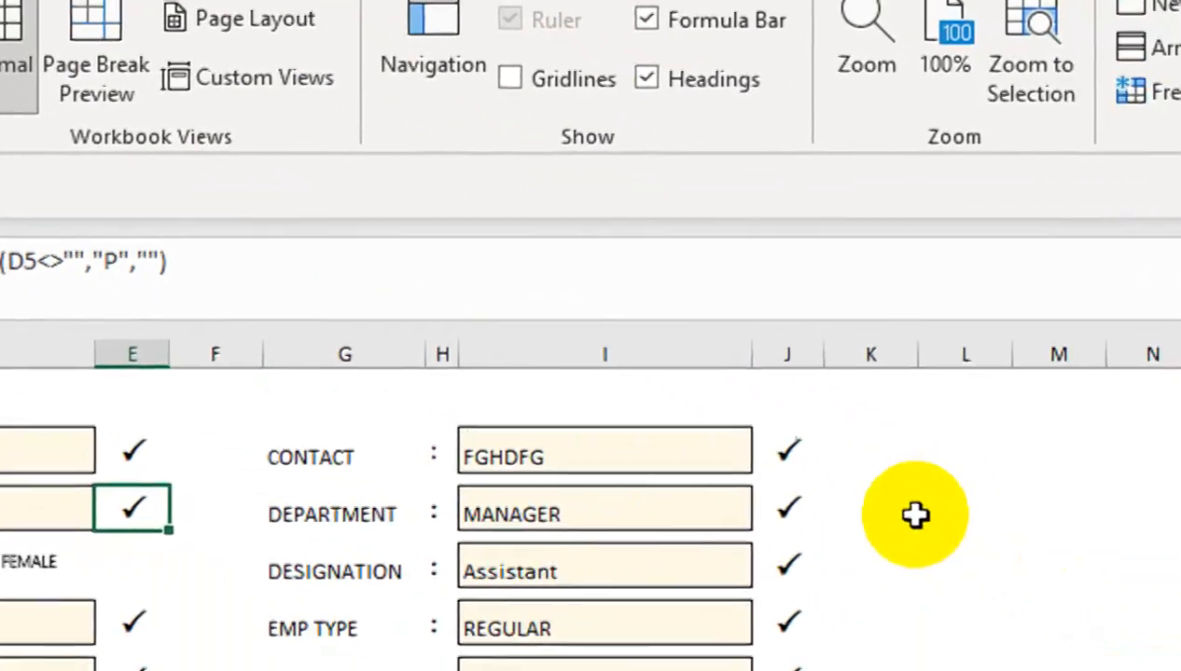
Review the helper values and the COUNTA field-counting formula beside the form
left_click_drag(840, 567, 843, 543)
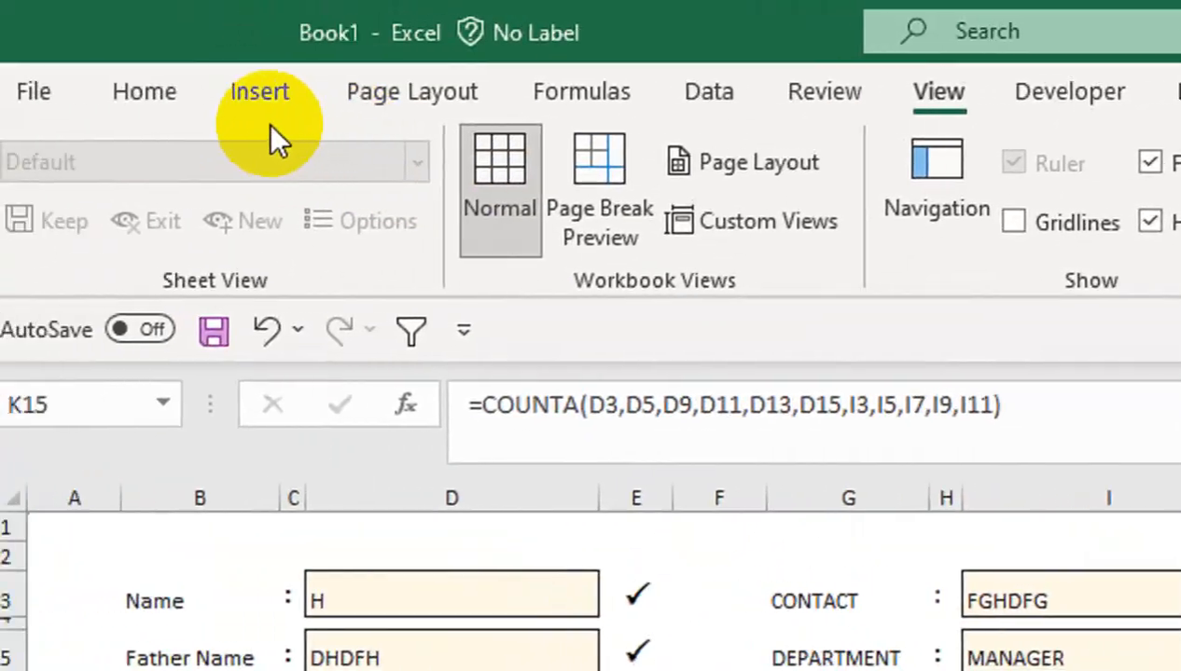
left_click(186, 110)
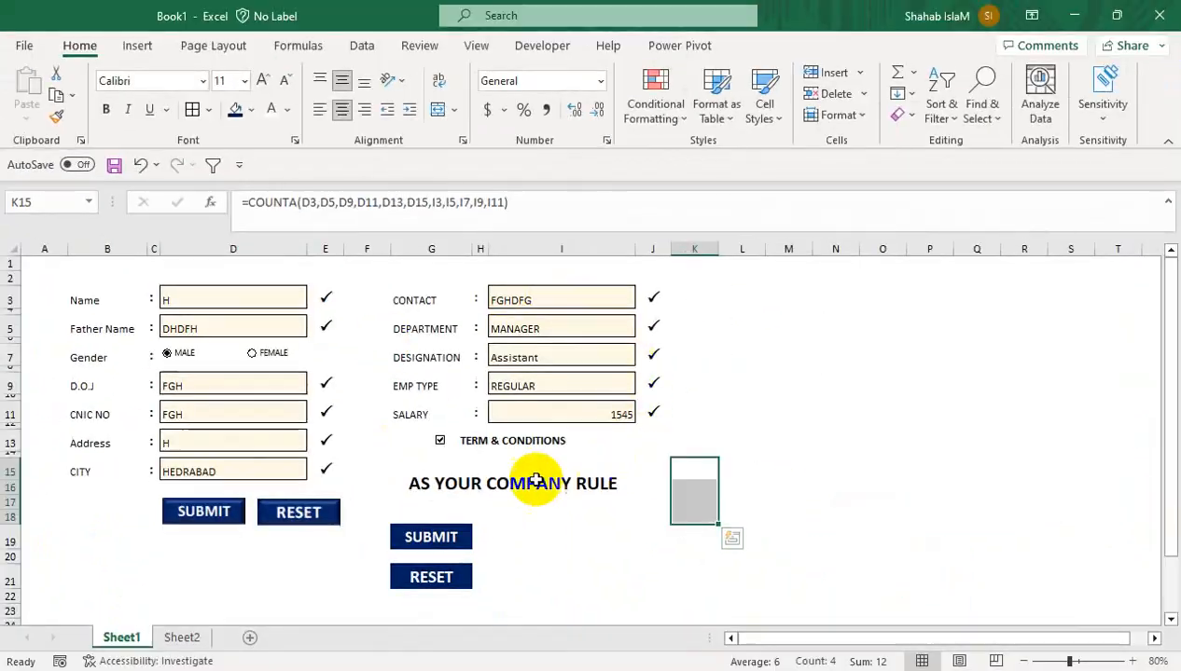
left_click(794, 409)
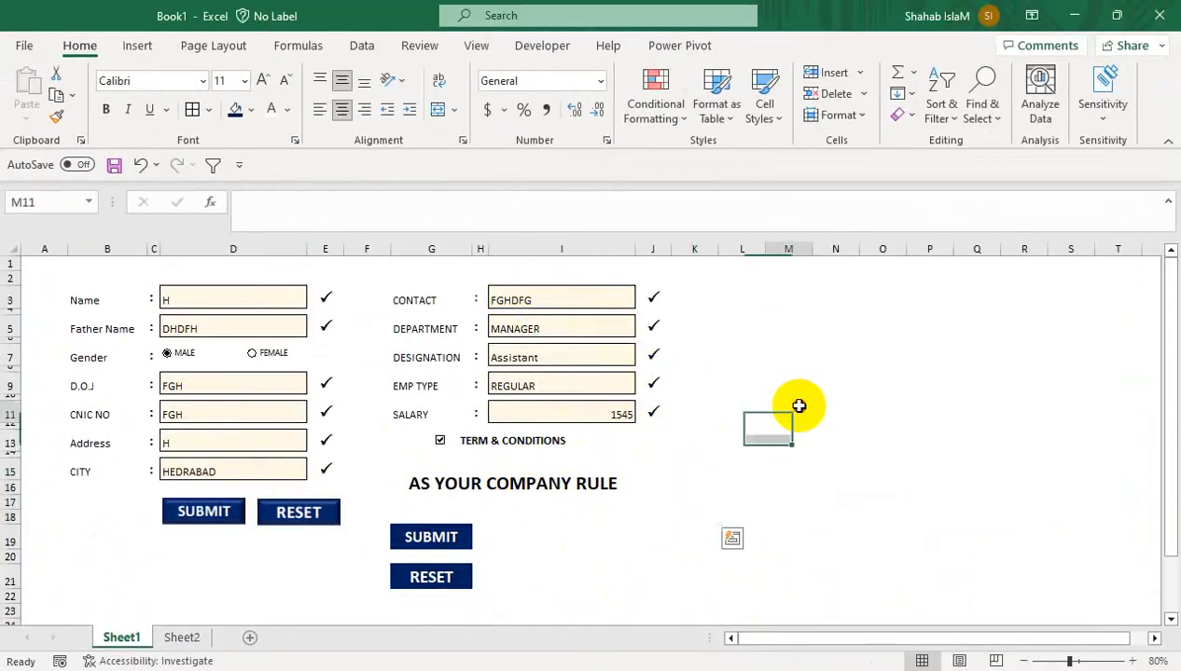
left_click(684, 468)
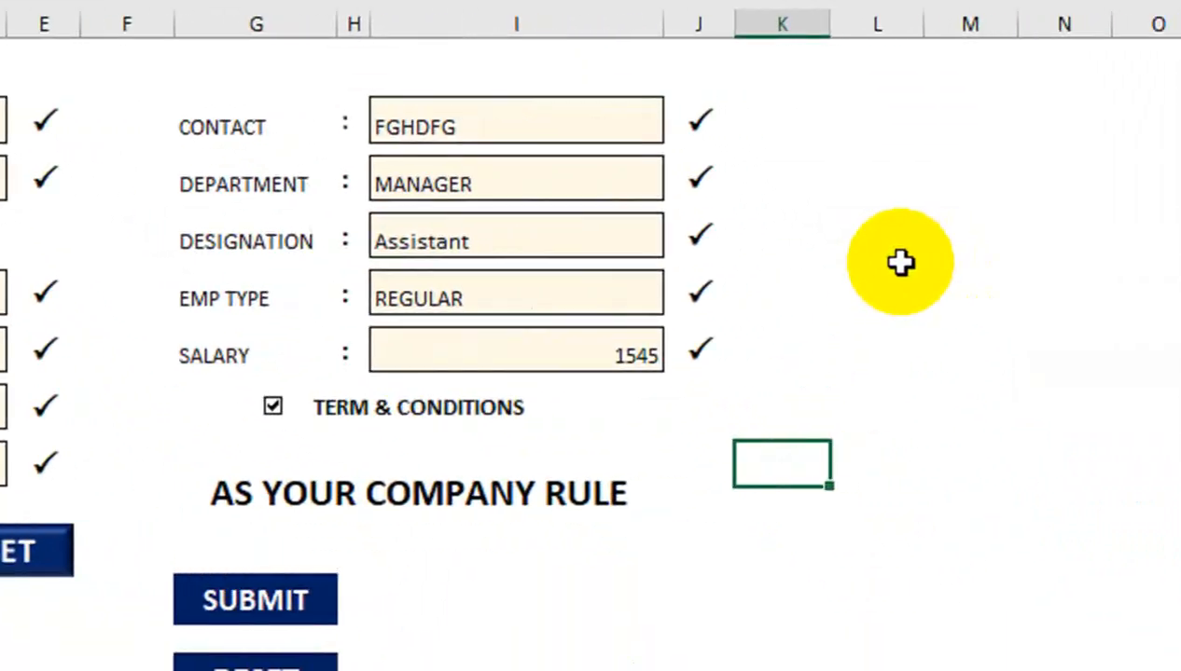
left_click(900, 262)
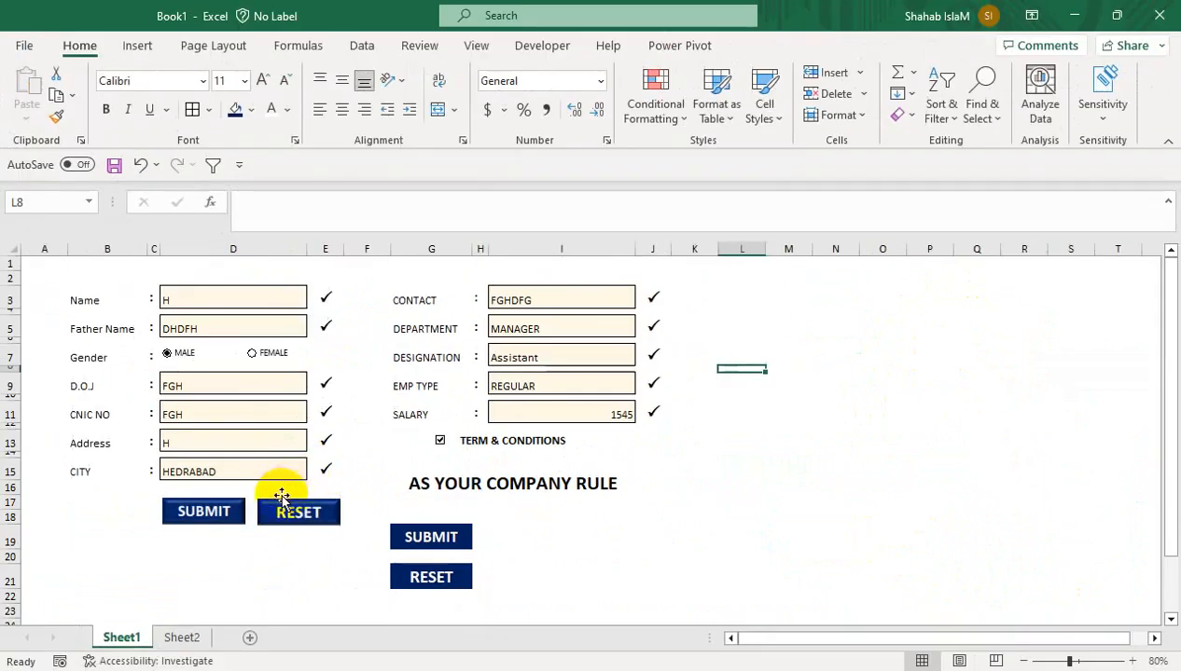
left_click_drag(1171, 342, 1170, 401)
Copy the header and record rows and paste them into a new Sheet3 at A1
left_click_drag(47, 607, 735, 599)
key("ctrl+c")
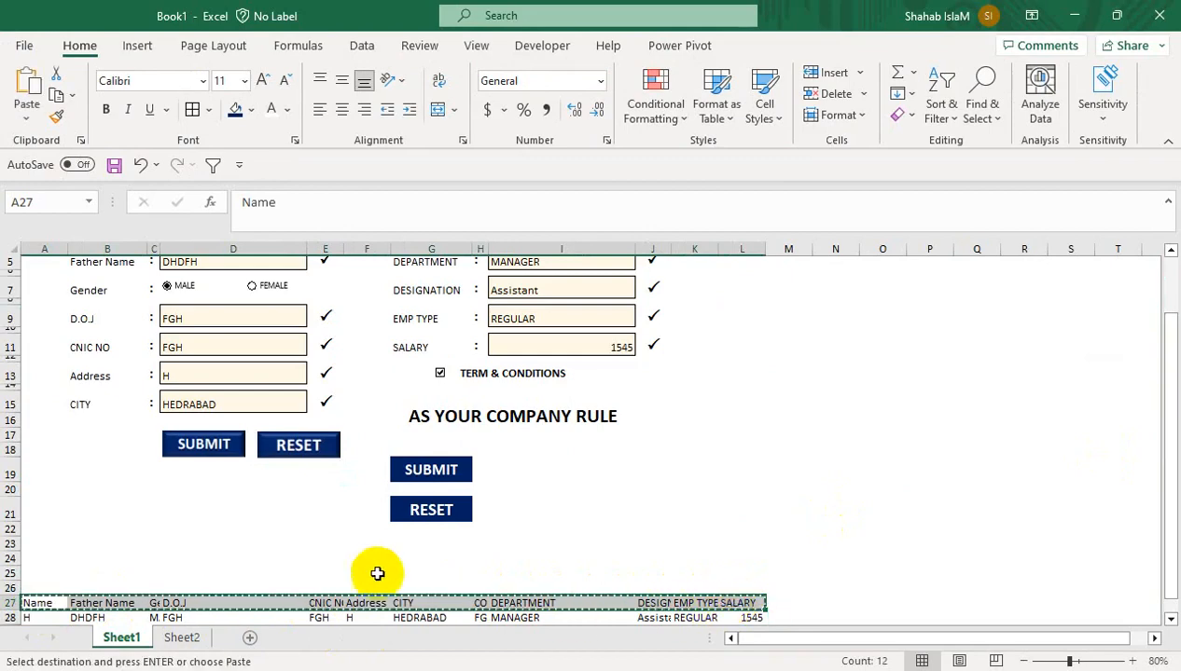
left_click(250, 642)
key("ctrl+v")
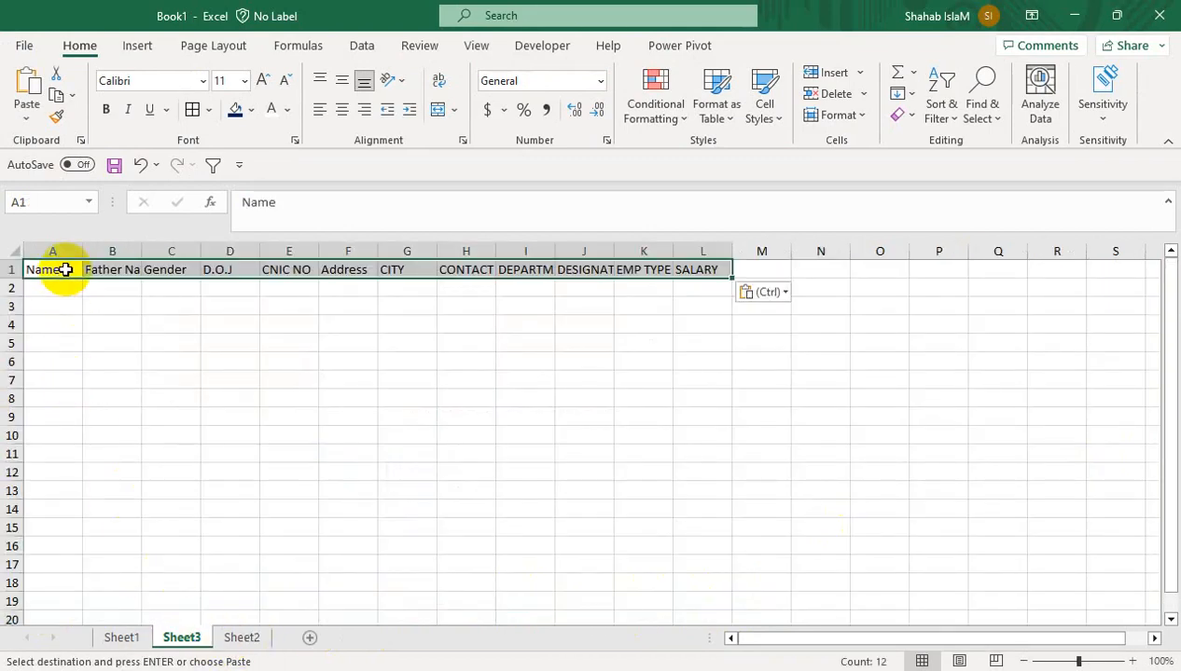
Paste the copied column widths and autofit Sheet3's columns to their header text
key("ctrl+alt+v")
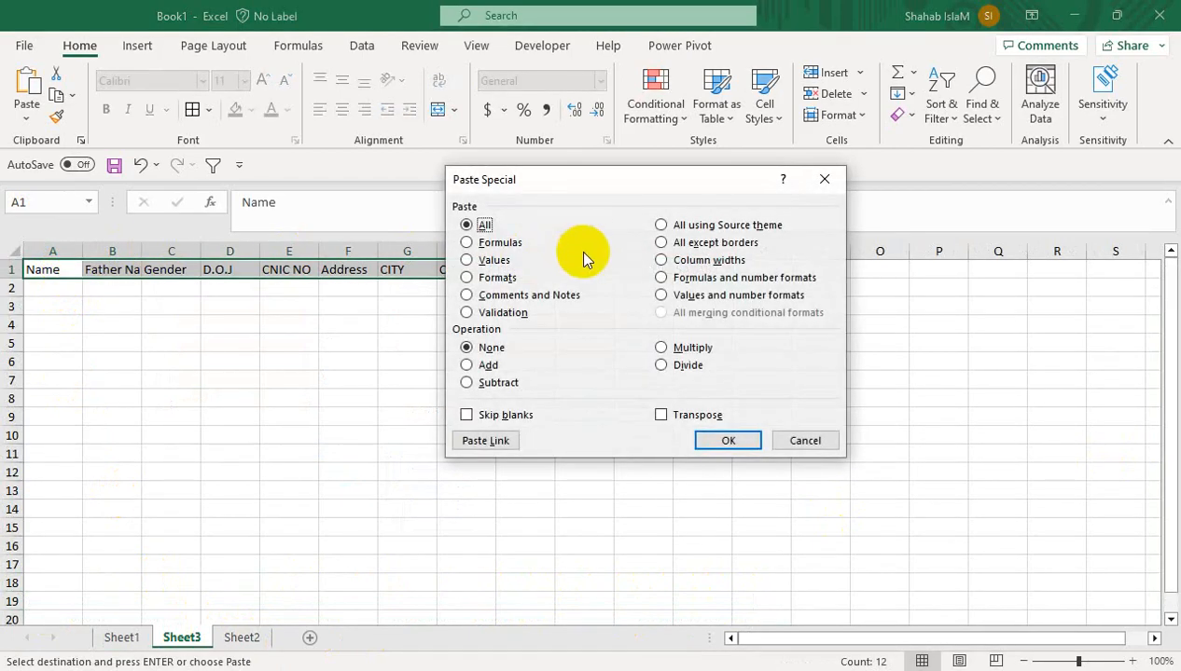
left_click(703, 442)
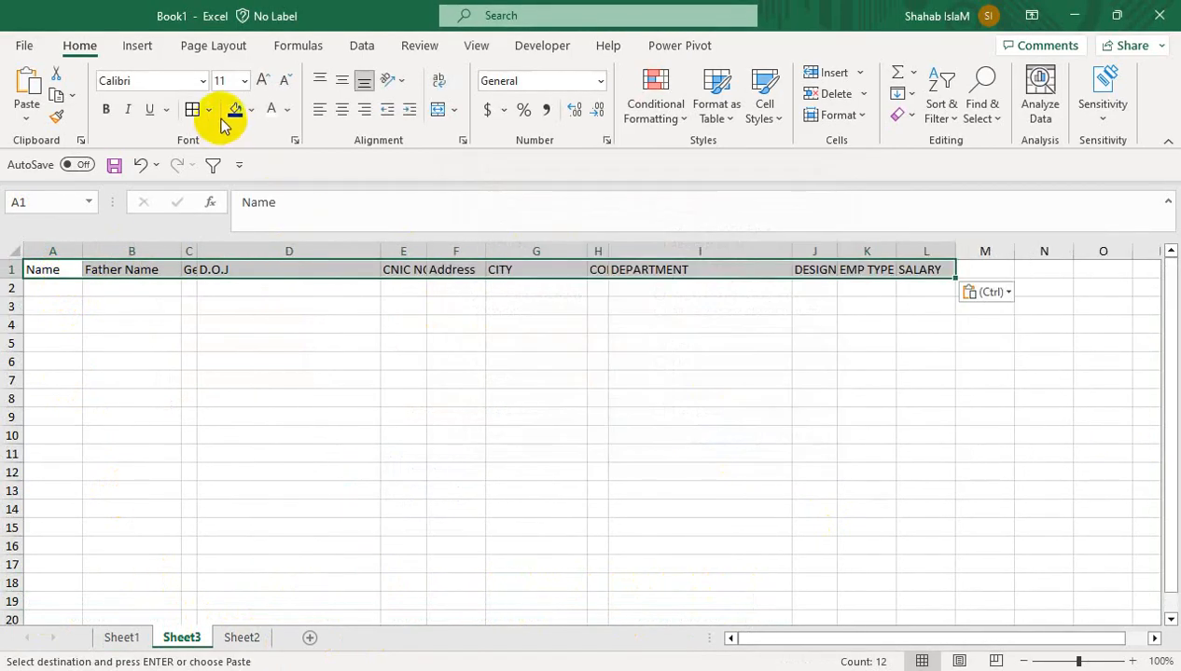
double_click(196, 253)
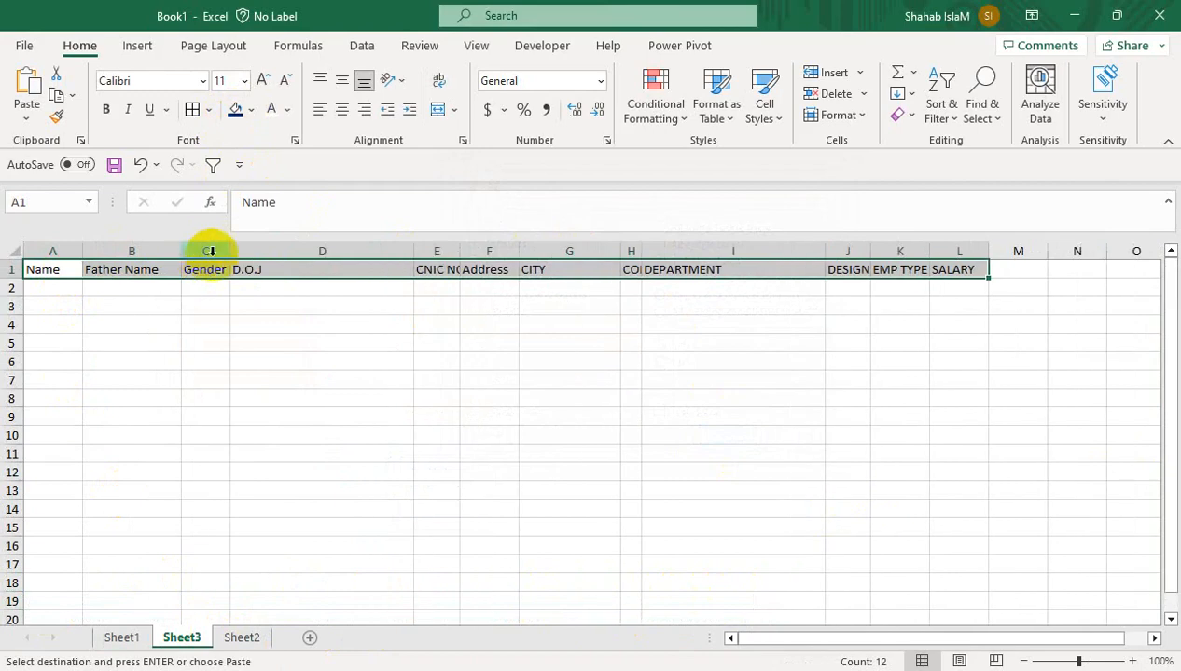
left_click_drag(417, 251, 326, 251)
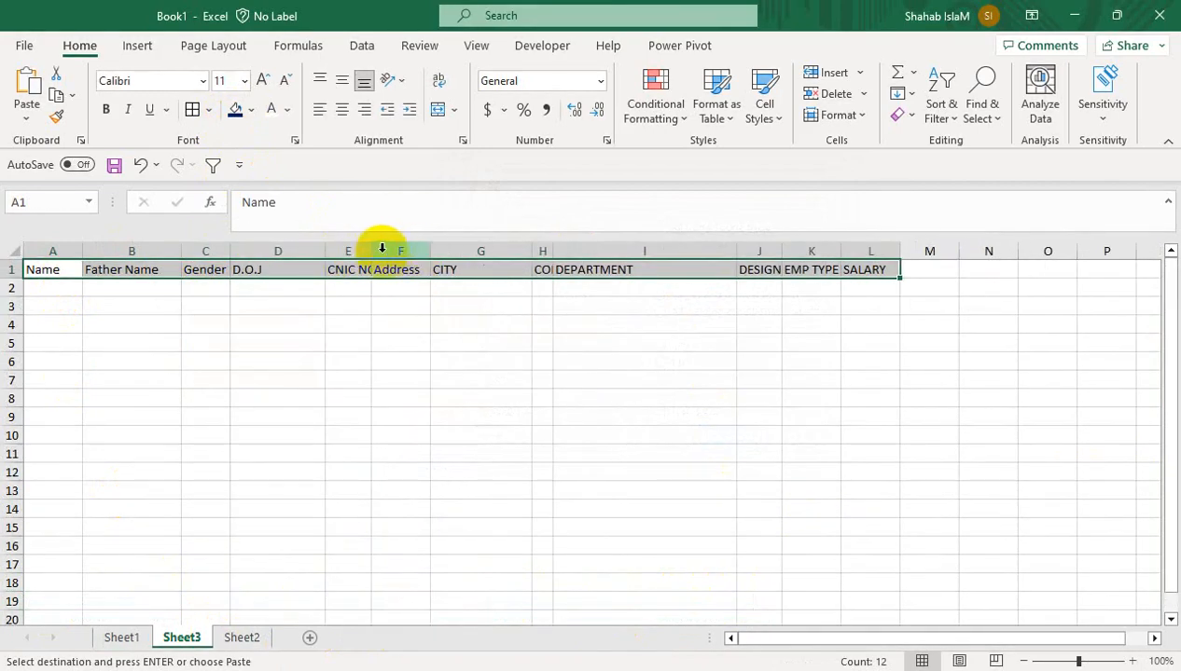
double_click(373, 251)
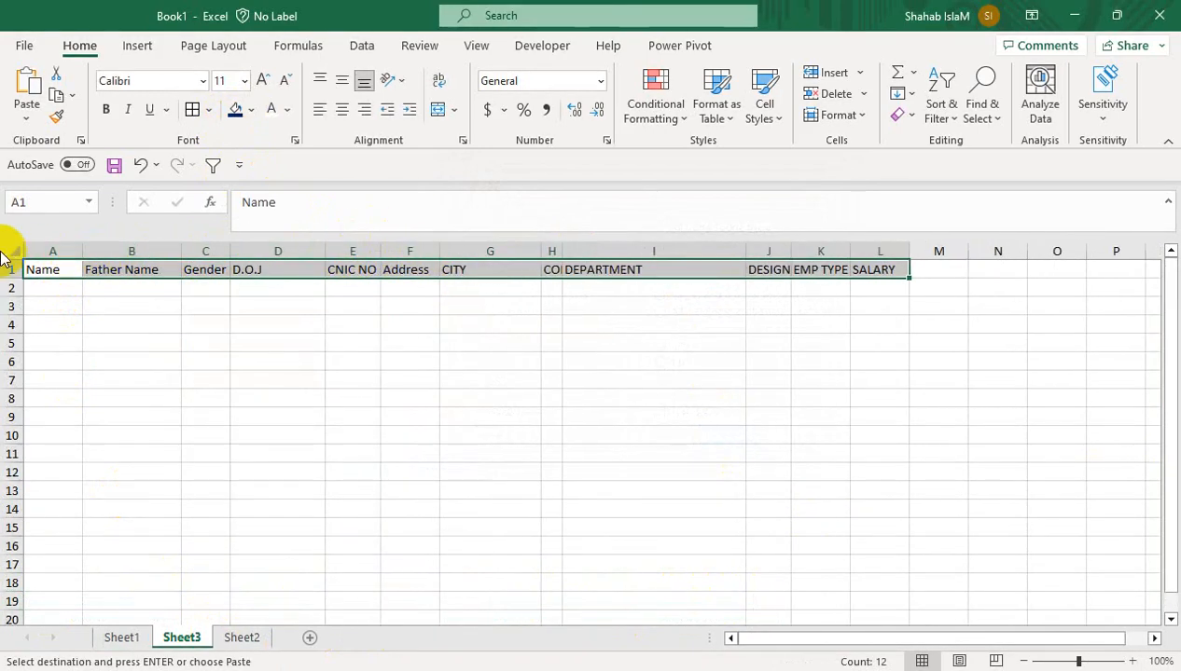
left_click(5, 250)
double_click(232, 253)
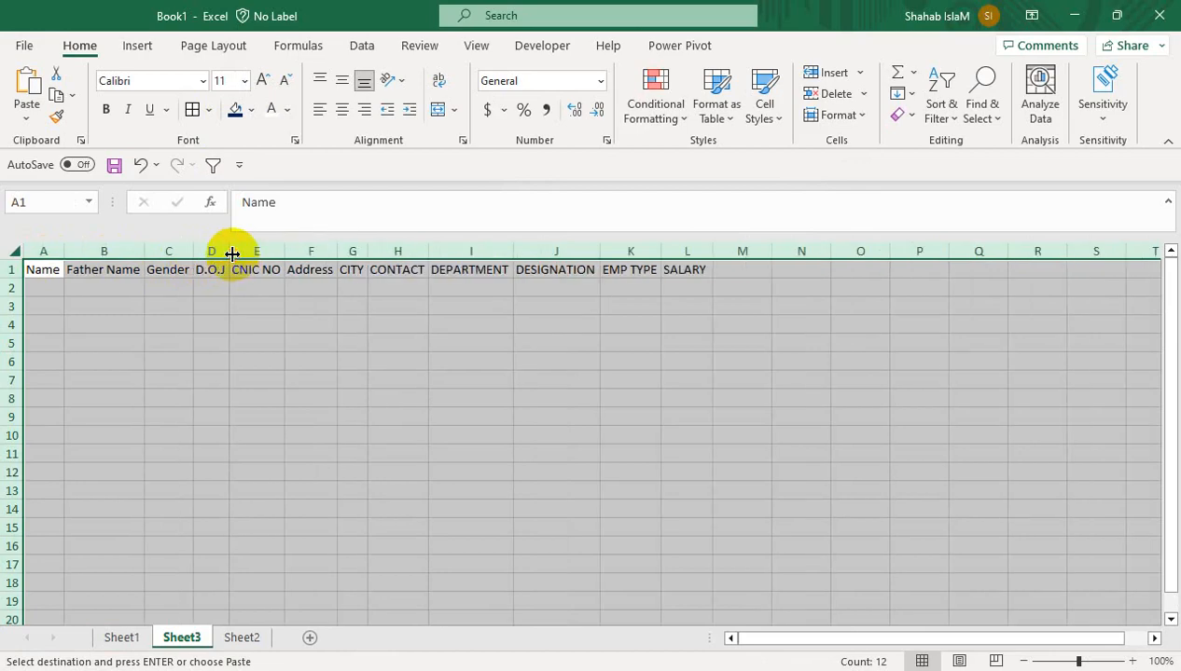
left_click(236, 277)
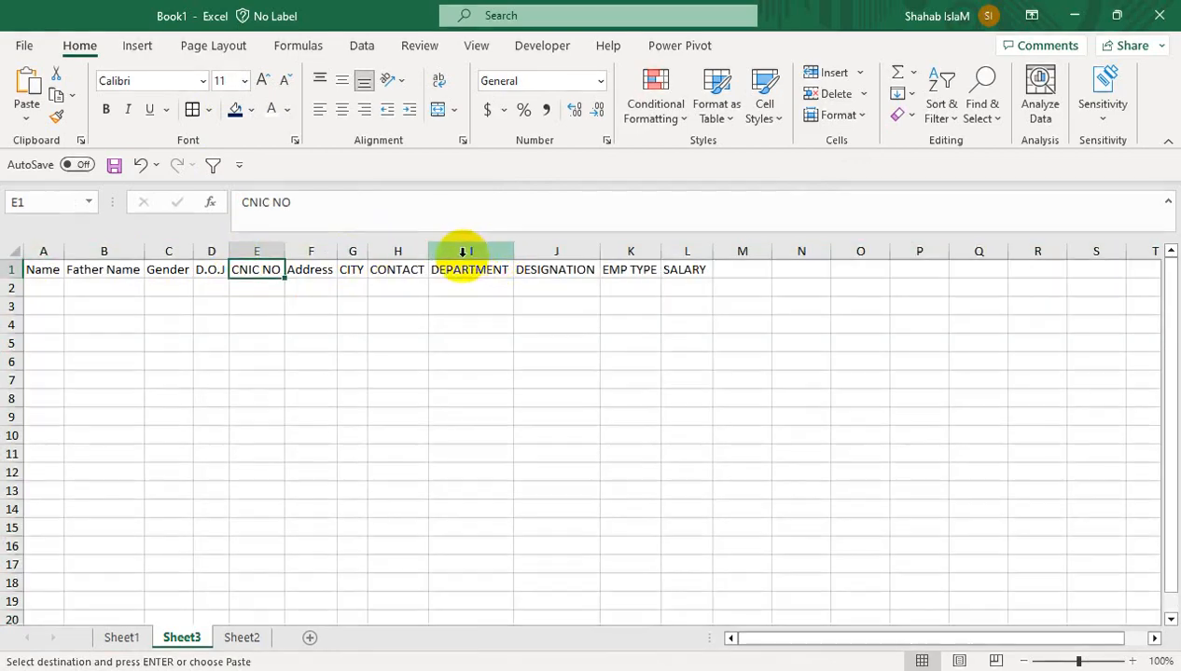
Widen columns A, B, D, J, L and K, and make header row 1 taller
left_click_drag(64, 252, 82, 252)
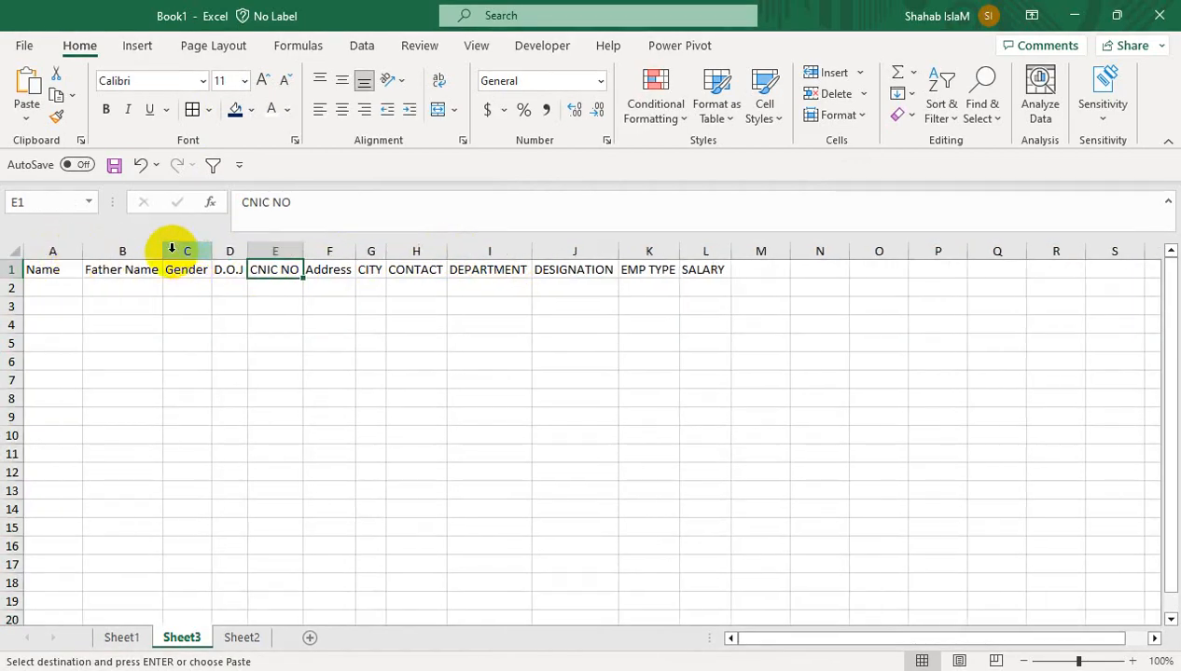
left_click_drag(169, 252, 189, 252)
left_click_drag(280, 254, 706, 258)
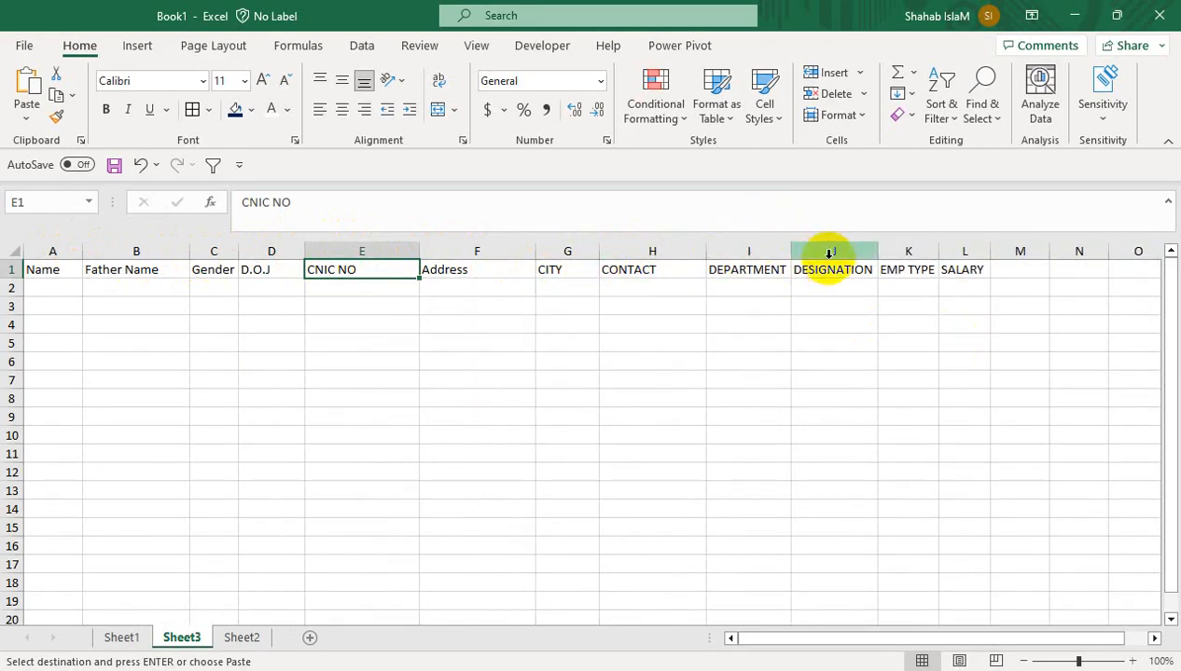
left_click_drag(880, 258, 914, 255)
left_click_drag(1027, 254, 1058, 253)
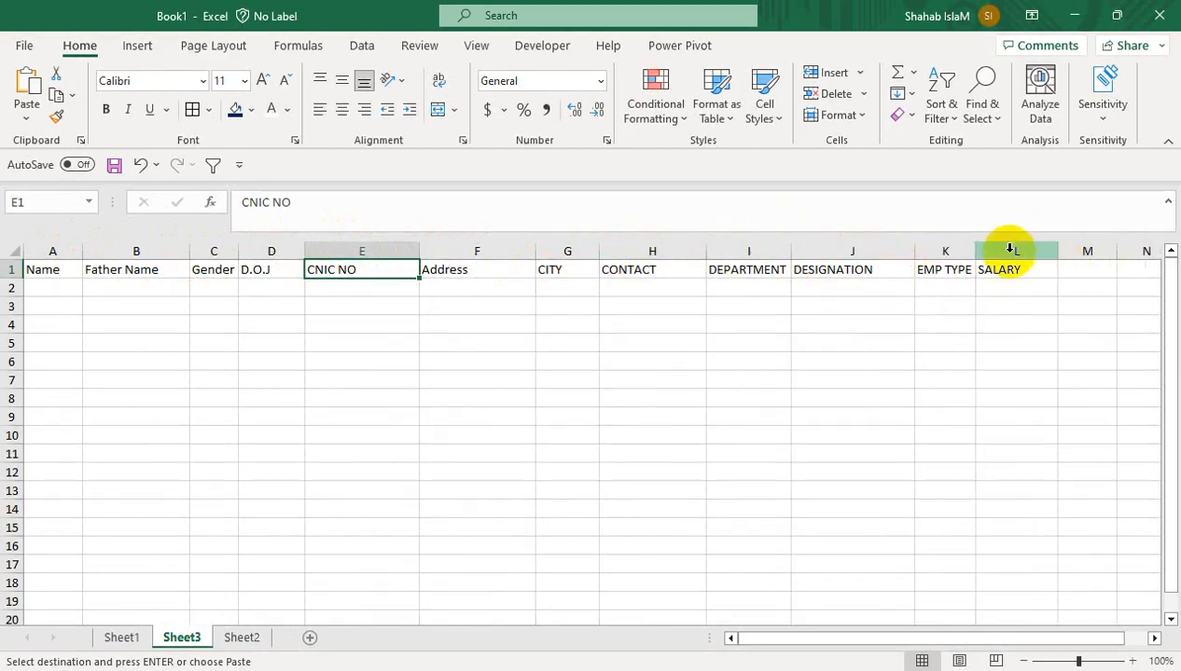
left_click_drag(973, 251, 1007, 251)
left_click_drag(5, 281, 1023, 277)
Make header row 1 centred, navy-filled, bold white 14-point text
left_click(9, 270)
left_click(338, 119)
left_click(338, 82)
left_click(233, 110)
left_click(270, 110)
left_click(262, 80)
left_click(105, 109)
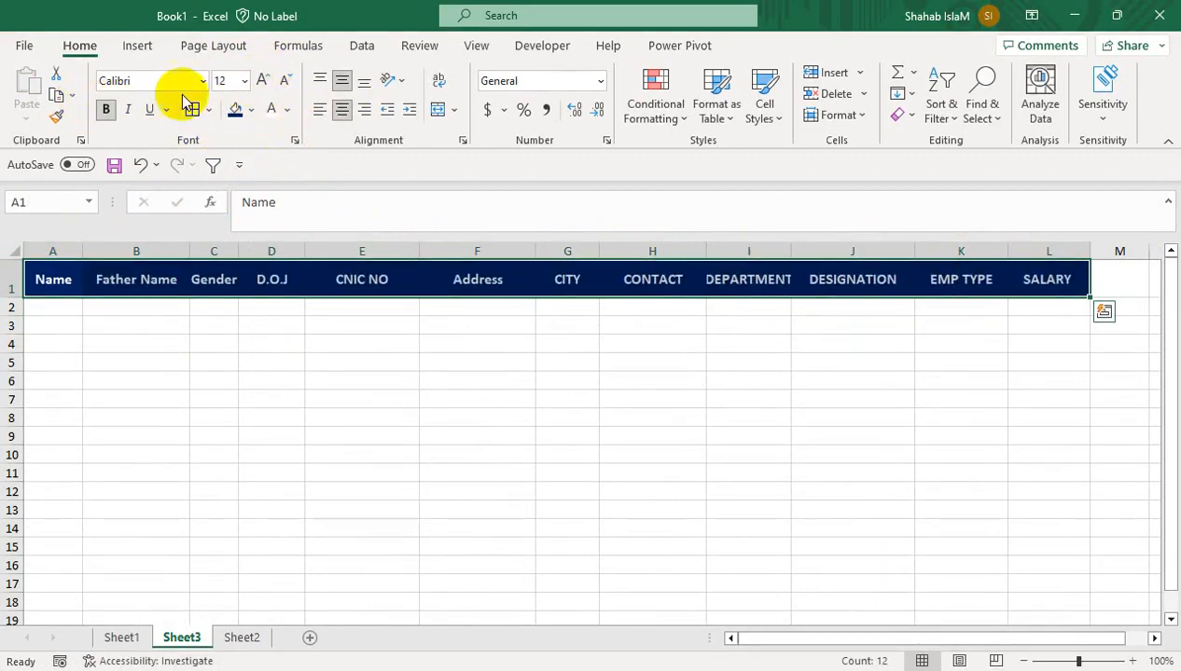
left_click(263, 80)
Widen columns C and I so Gender and DEPARTMENT fit fully
left_click_drag(242, 255, 266, 254)
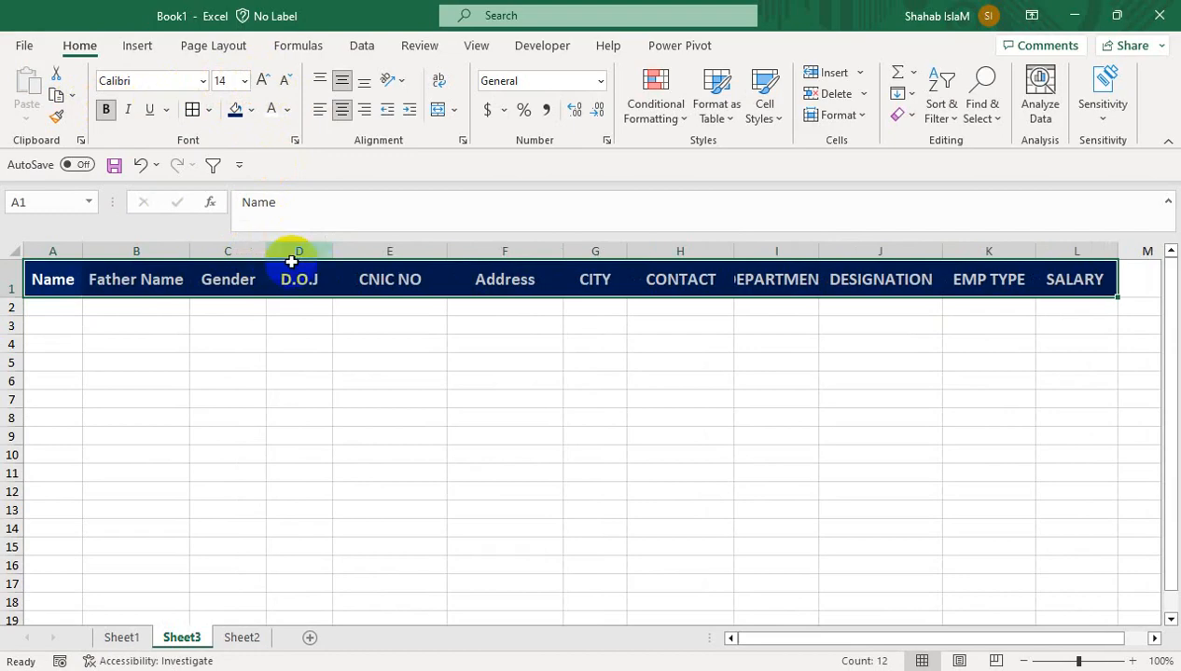
left_click_drag(853, 256, 861, 252)
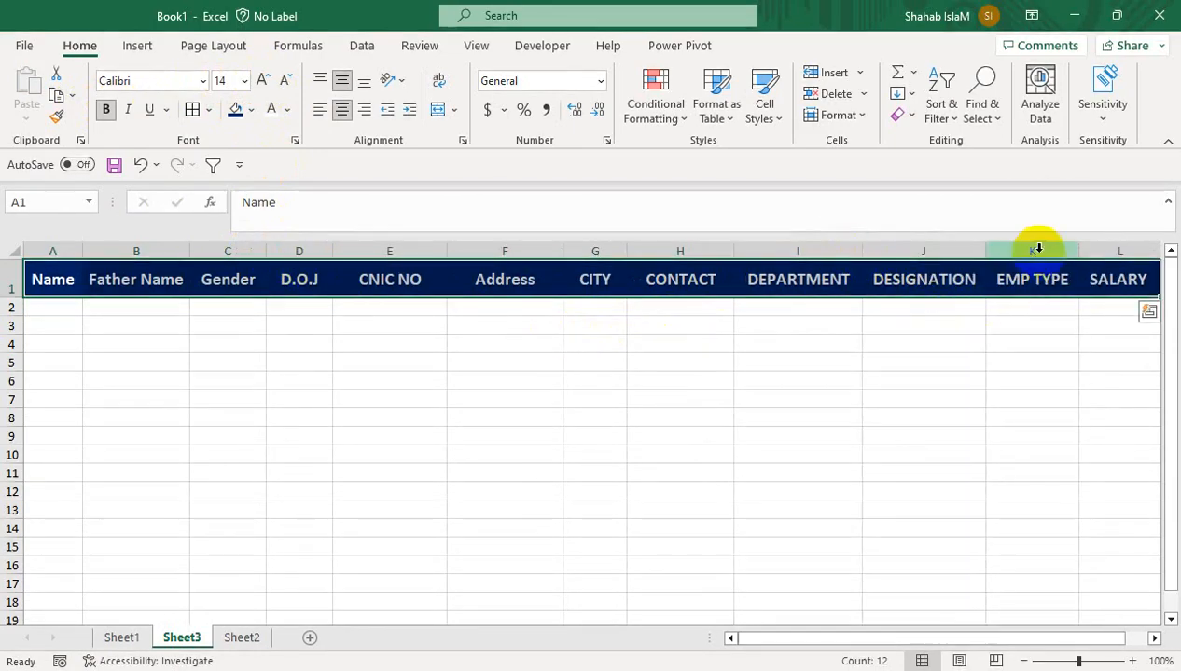
left_click(41, 298)
left_click(41, 300)
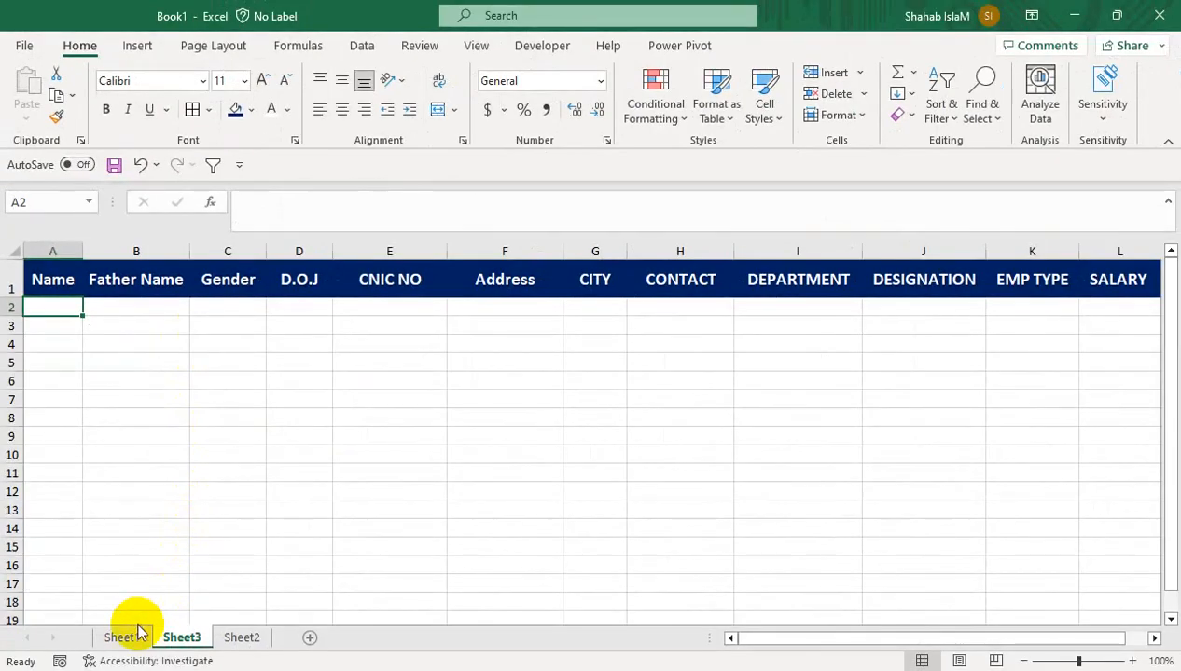
On Sheet1, select all form entry cells from Name through CONTACT
left_click(121, 637)
left_click_drag(838, 372, 826, 237)
left_click(278, 298)
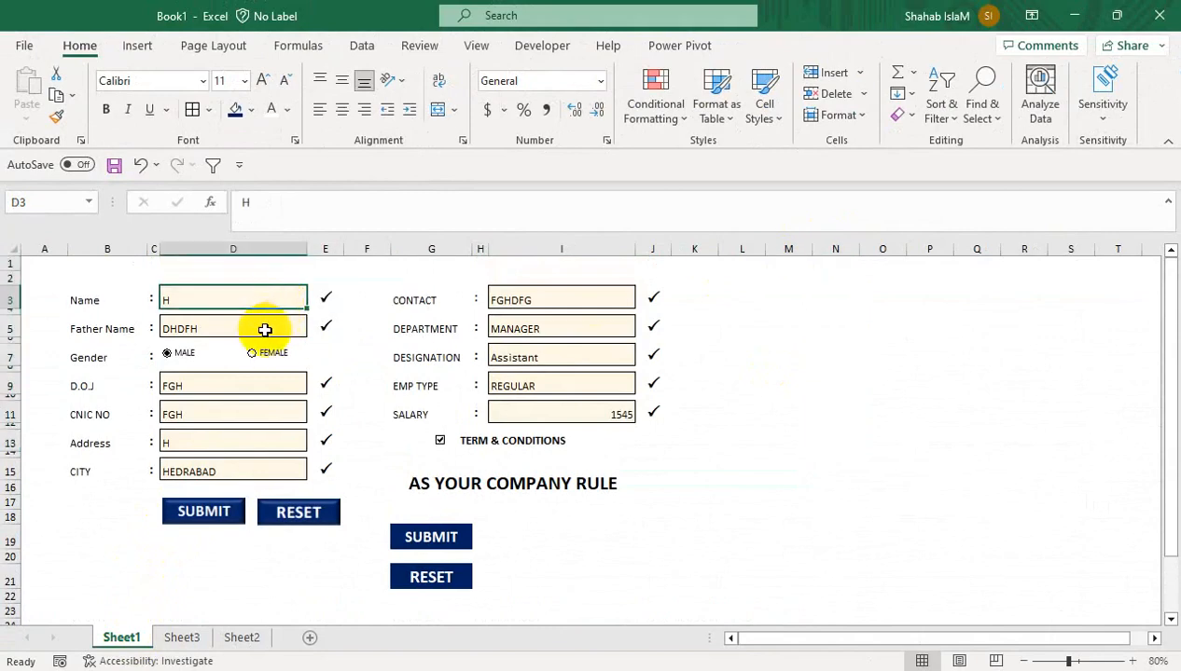
left_click(264, 327, "ctrl")
left_click(247, 386, "ctrl")
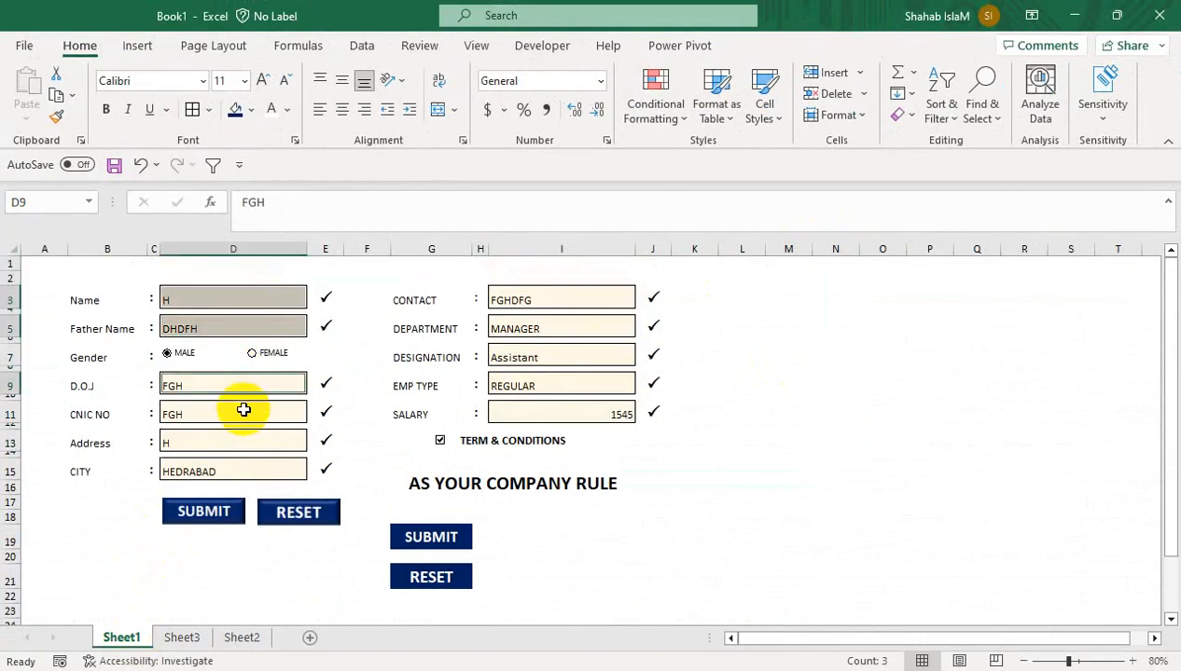
left_click(240, 413, "ctrl")
left_click(239, 442, "ctrl")
left_click(239, 469, "ctrl")
left_click(513, 412, "ctrl")
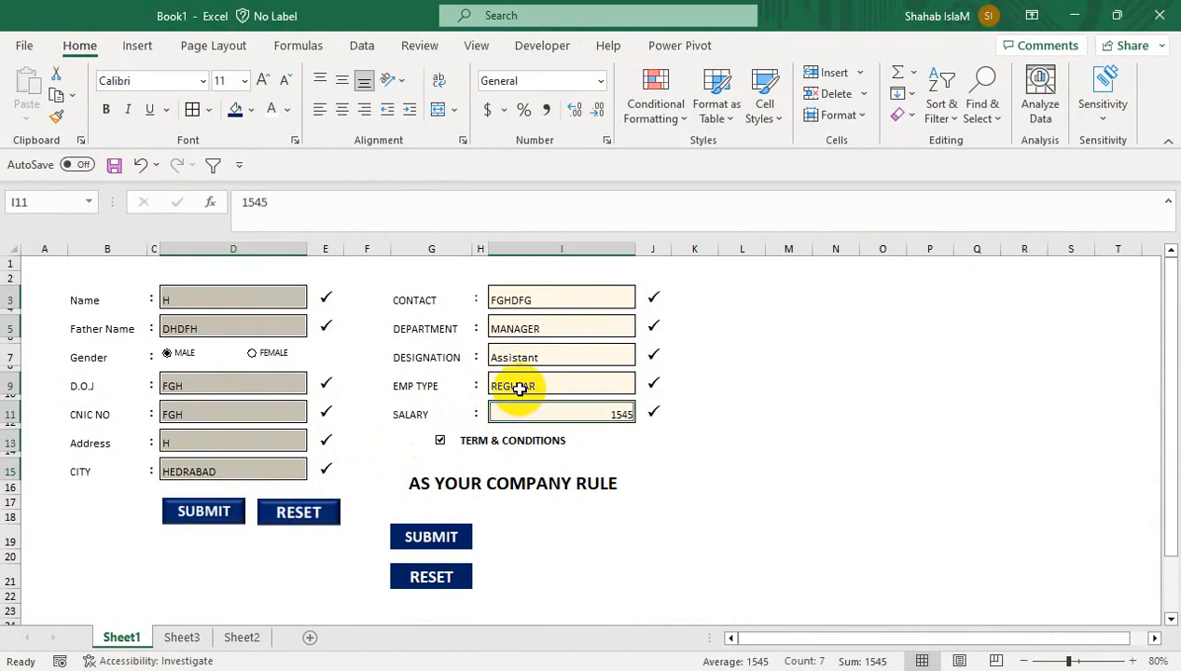
left_click(522, 385, "ctrl")
left_click(527, 359, "ctrl")
left_click(532, 330, "ctrl")
left_click(529, 299, "ctrl")
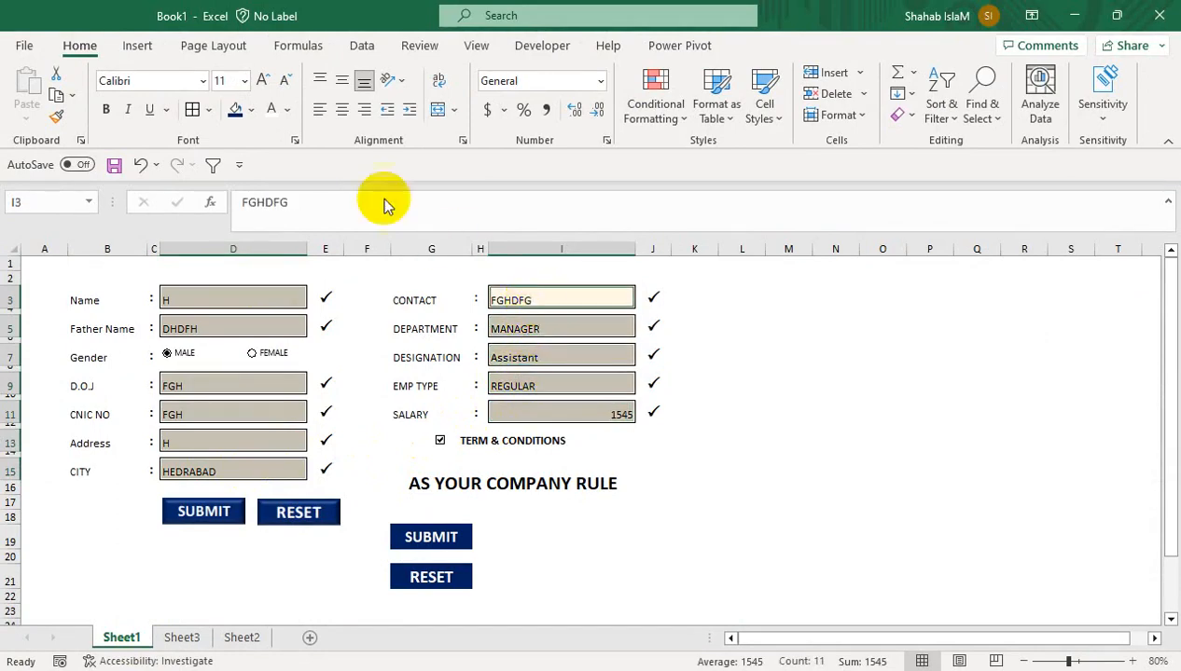
Centre the entry text horizontally and vertically and enlarge it to 16 point
left_click(341, 109)
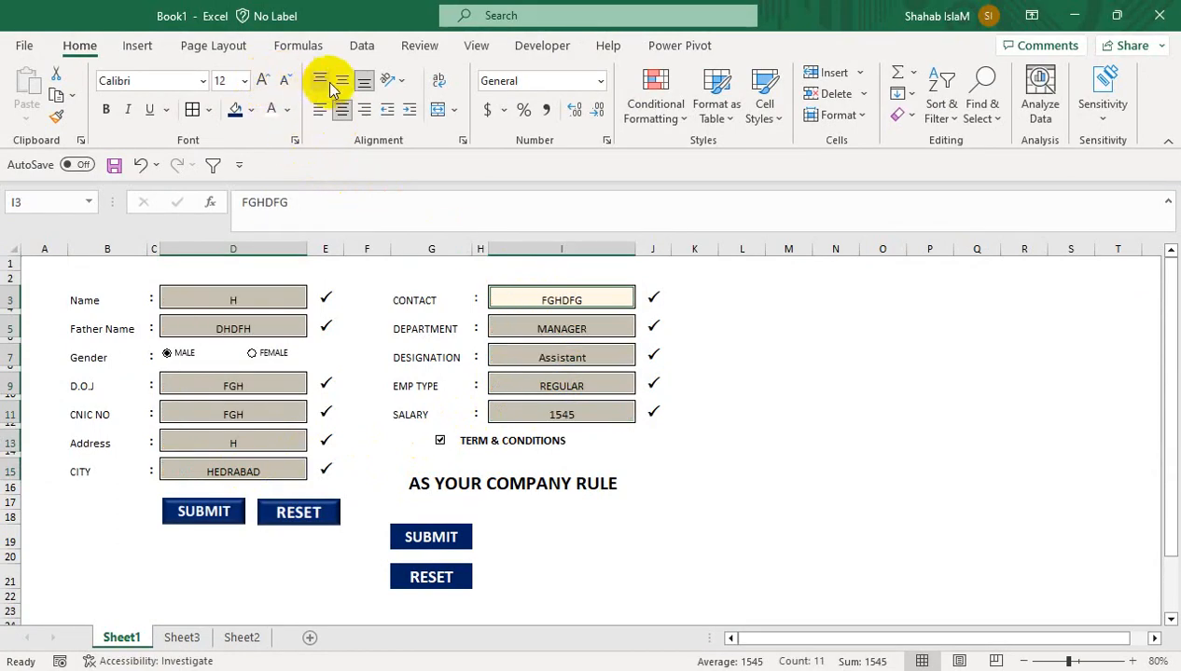
left_click(340, 82)
left_click(264, 82)
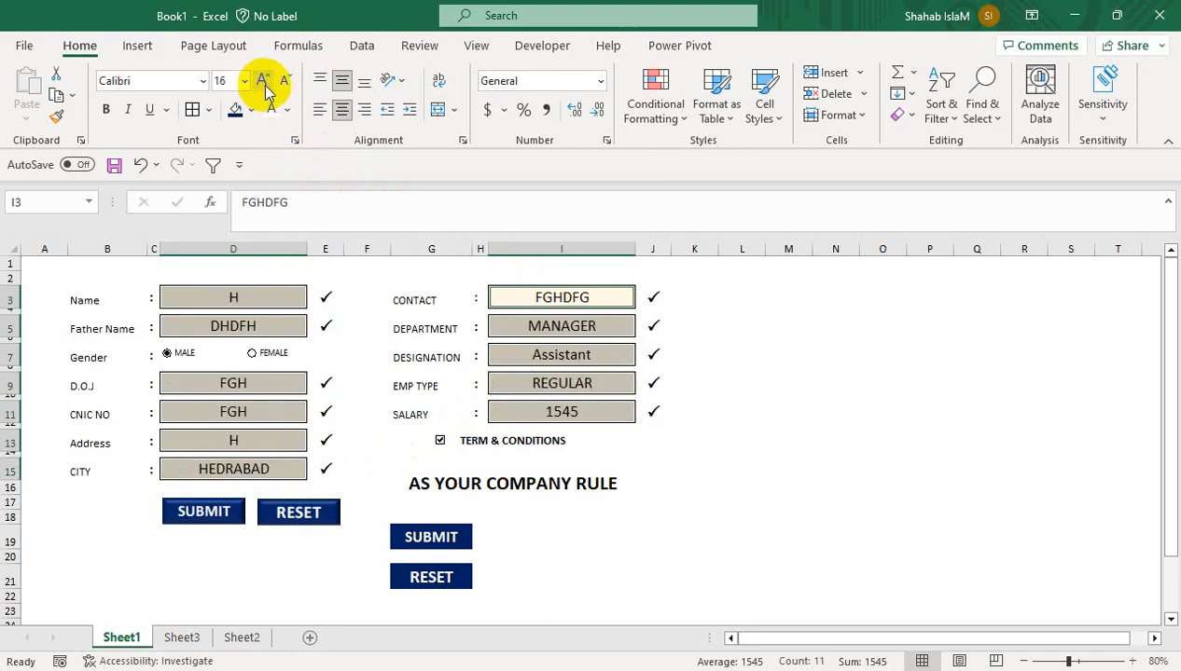
left_click(737, 538)
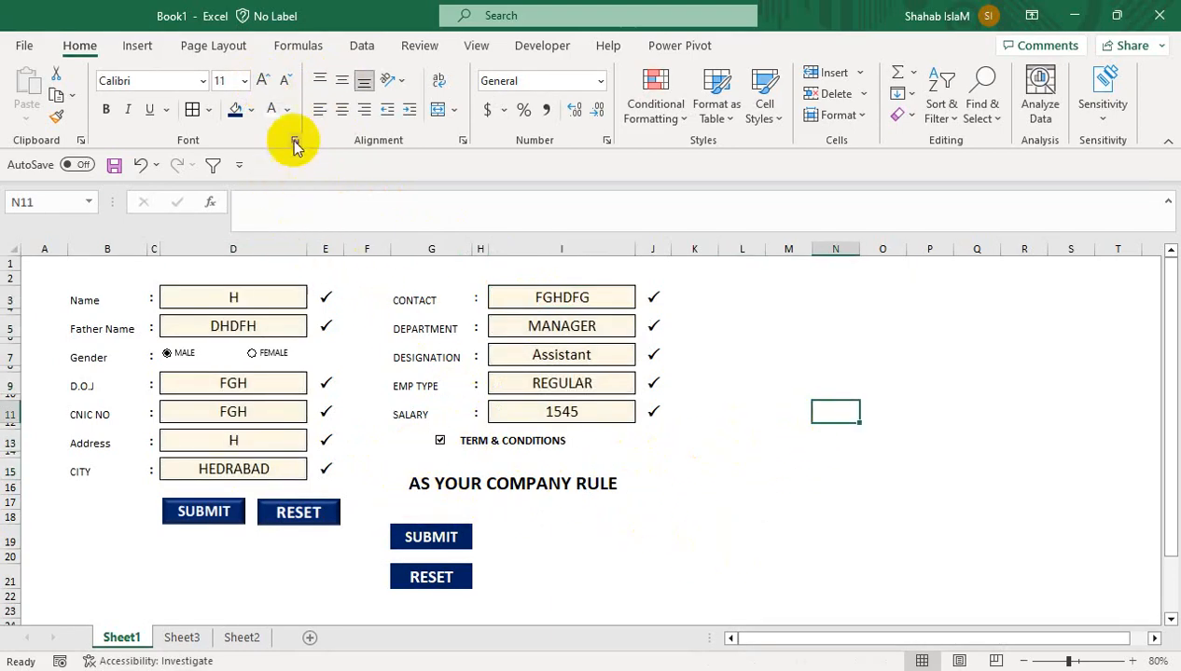
Clear the sample entries in I3:I11 and D3:D15
left_click_drag(522, 295, 528, 412)
key("End")
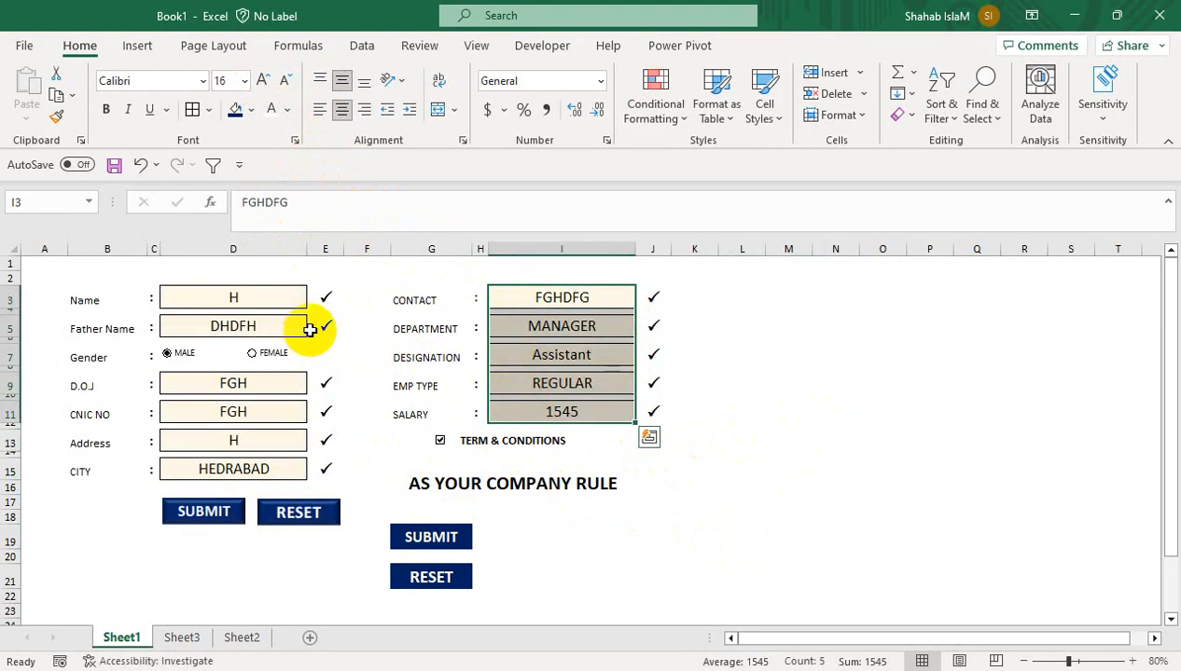
key("Delete")
left_click_drag(259, 297, 258, 469)
key("Delete")
left_click(789, 487)
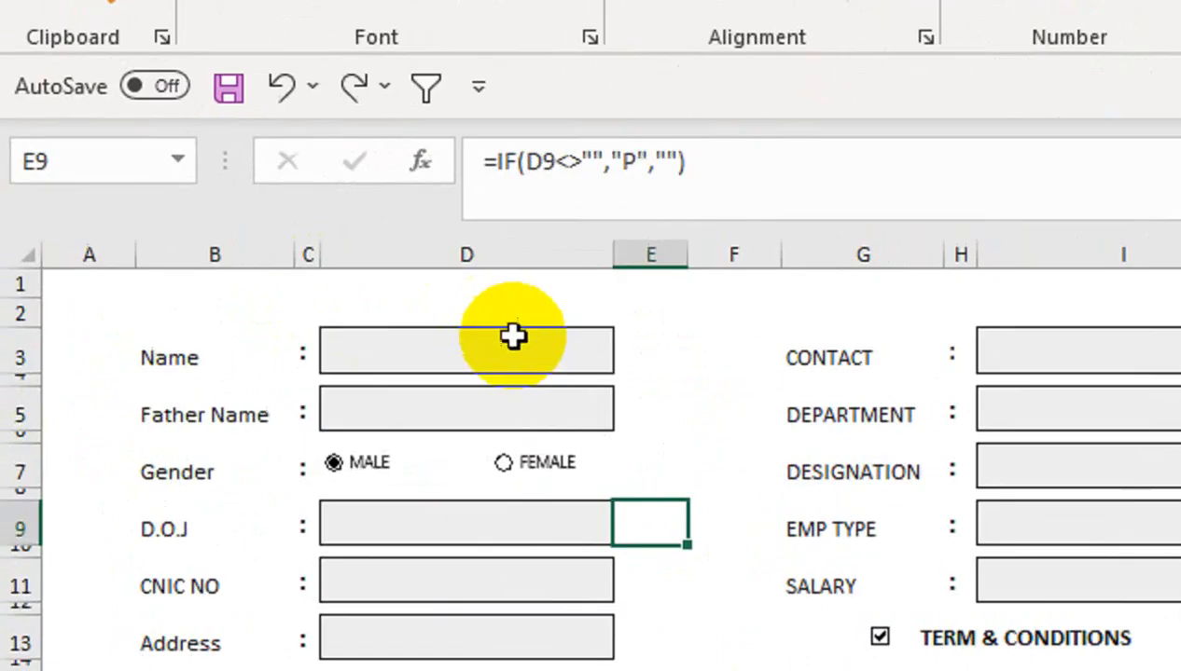
Enter the employee's name, father's name, and joining date 1-JUL-2023
left_click(256, 295)
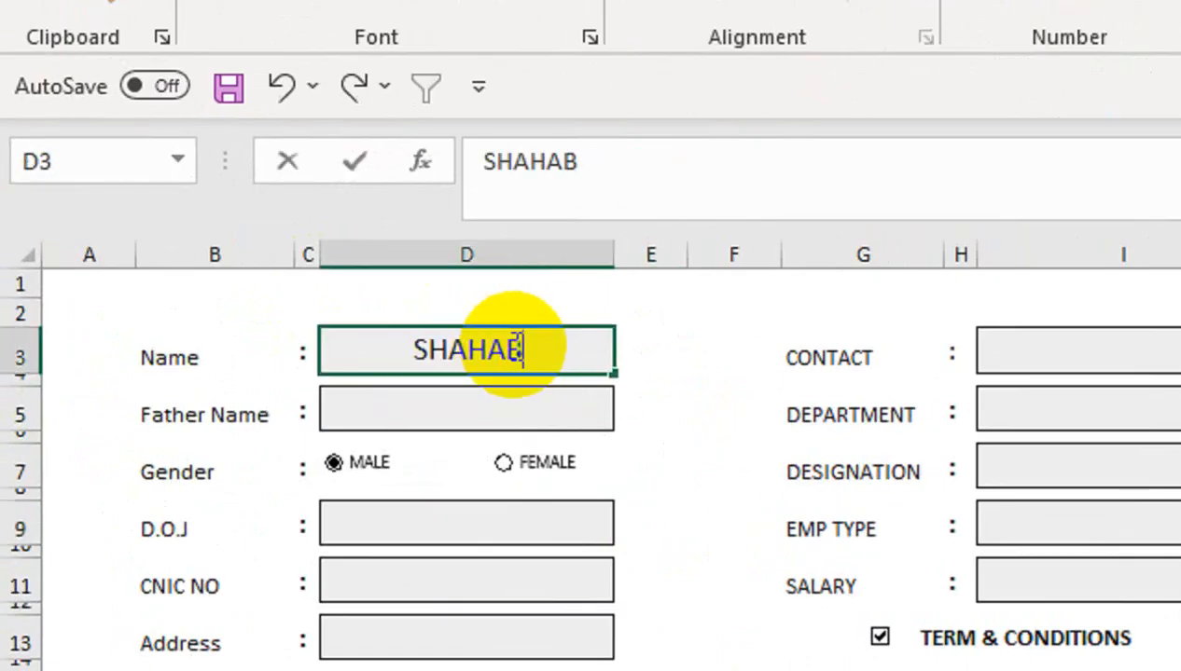
type("SHAHAB")
left_click(438, 403)
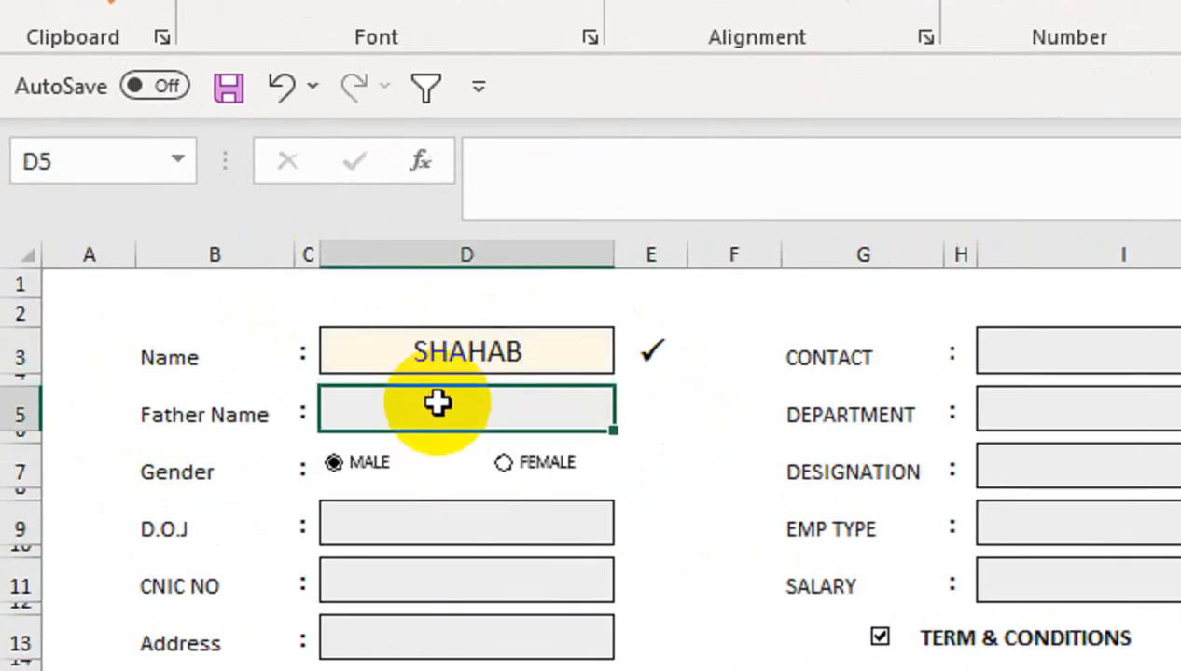
type("ISLAM")
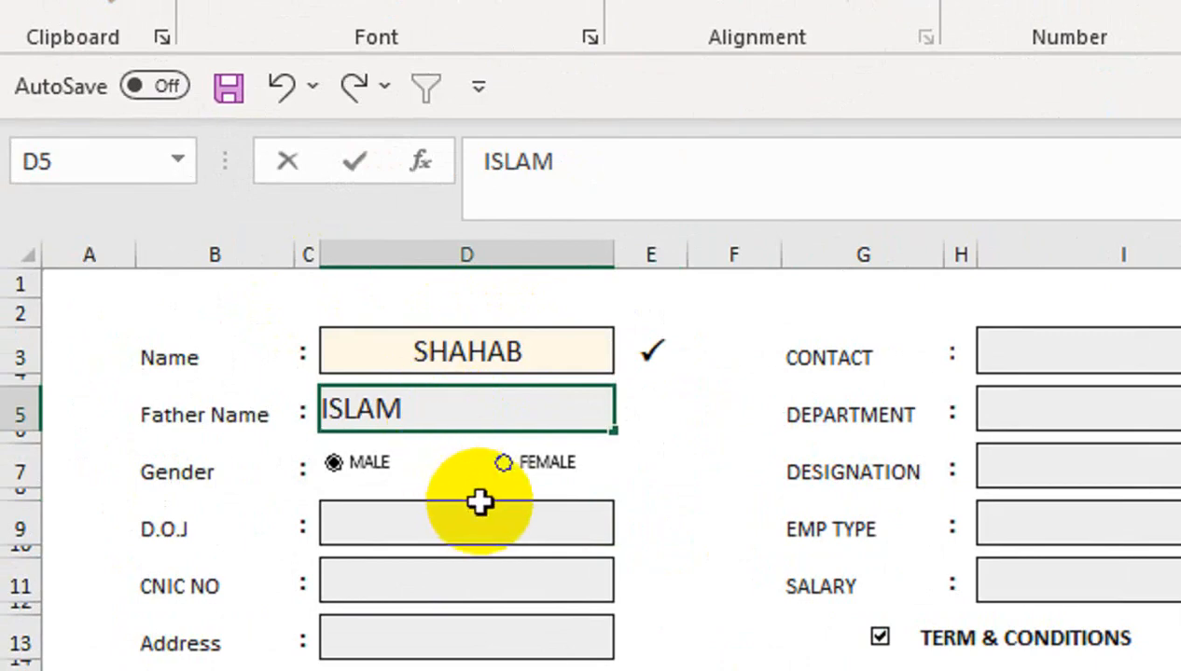
left_click(482, 504)
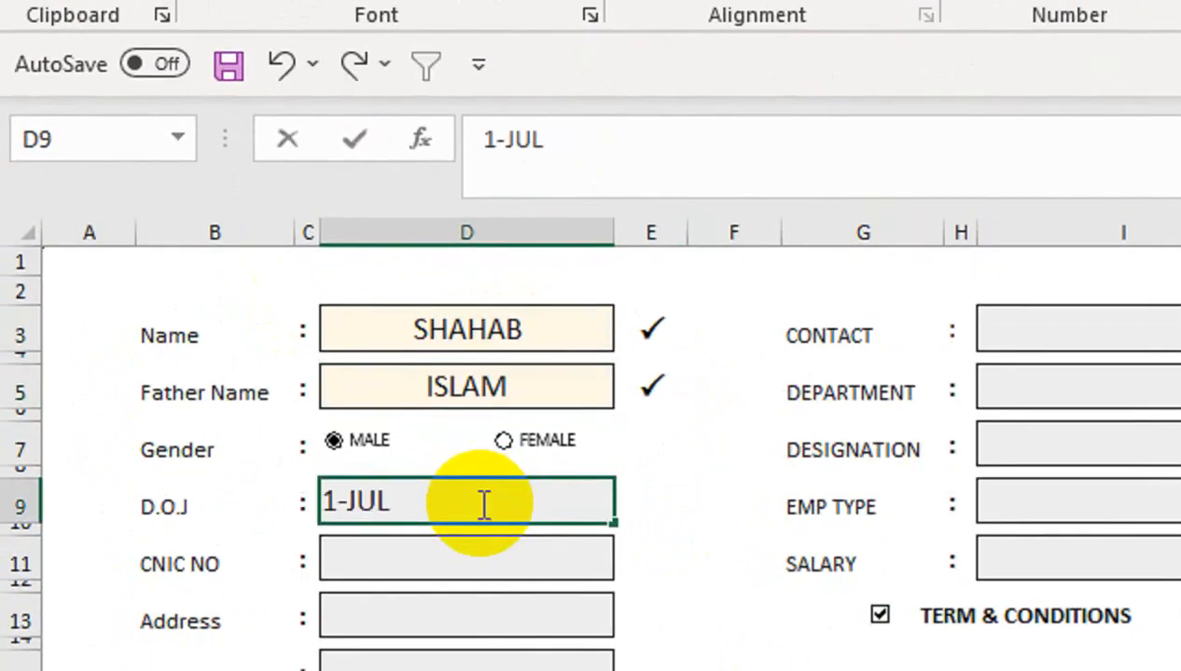
type("1-JUL-20")
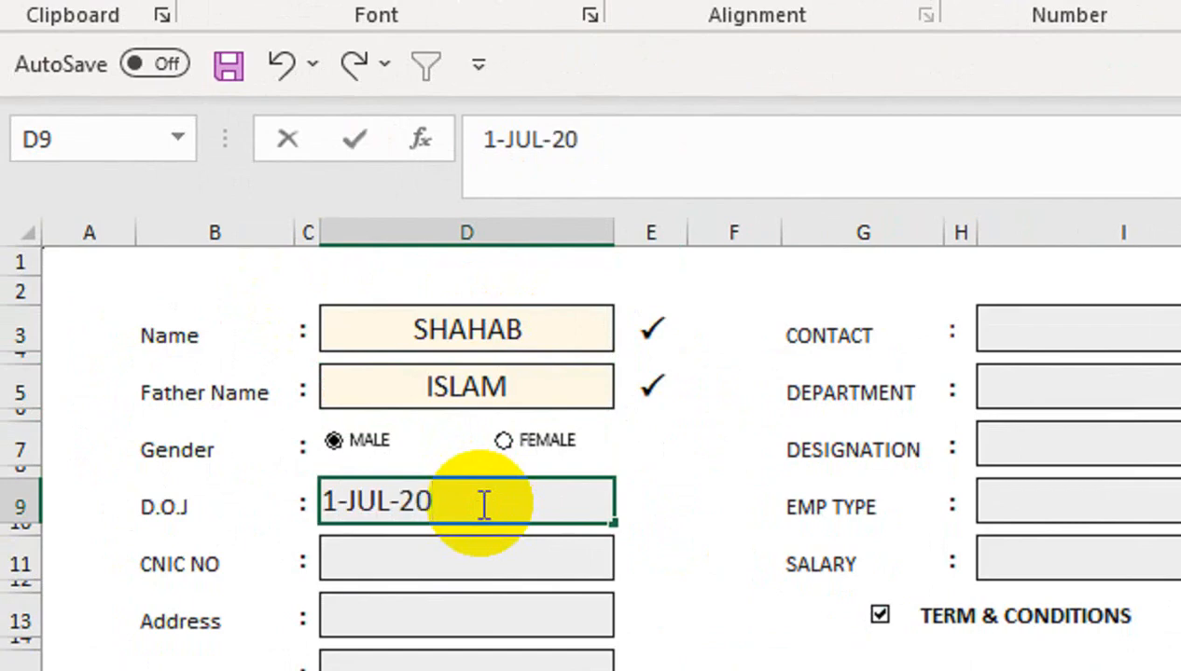
type("23")
key("Return")
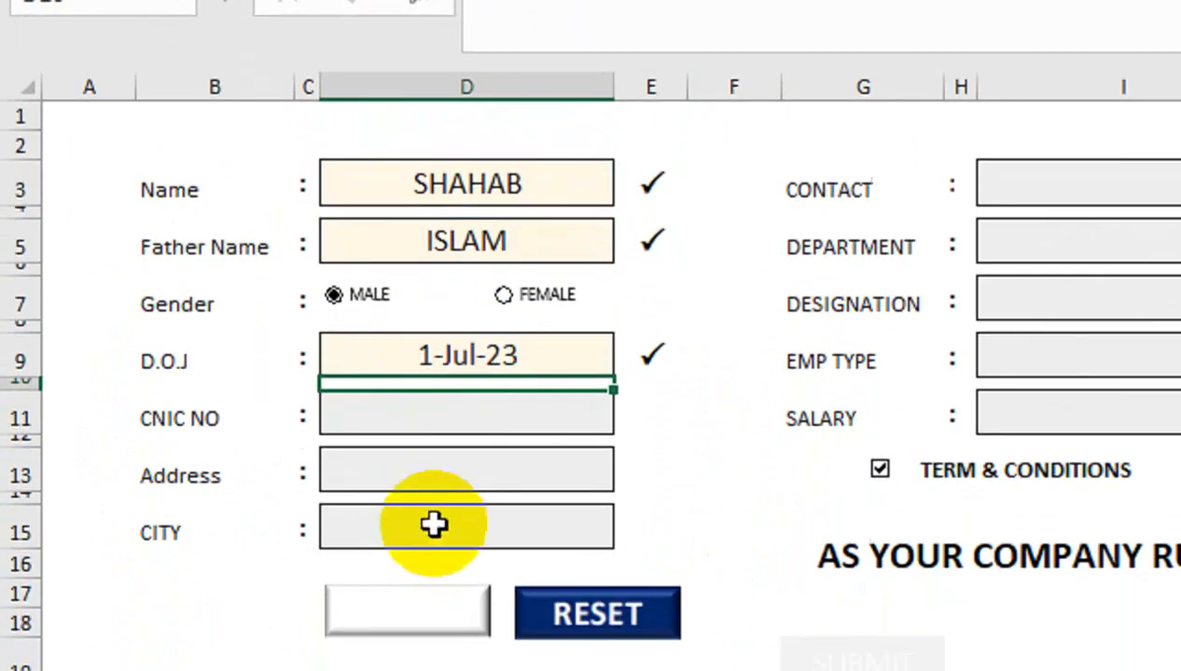
Fill in the CNIC number and the employee's address
left_click(476, 564)
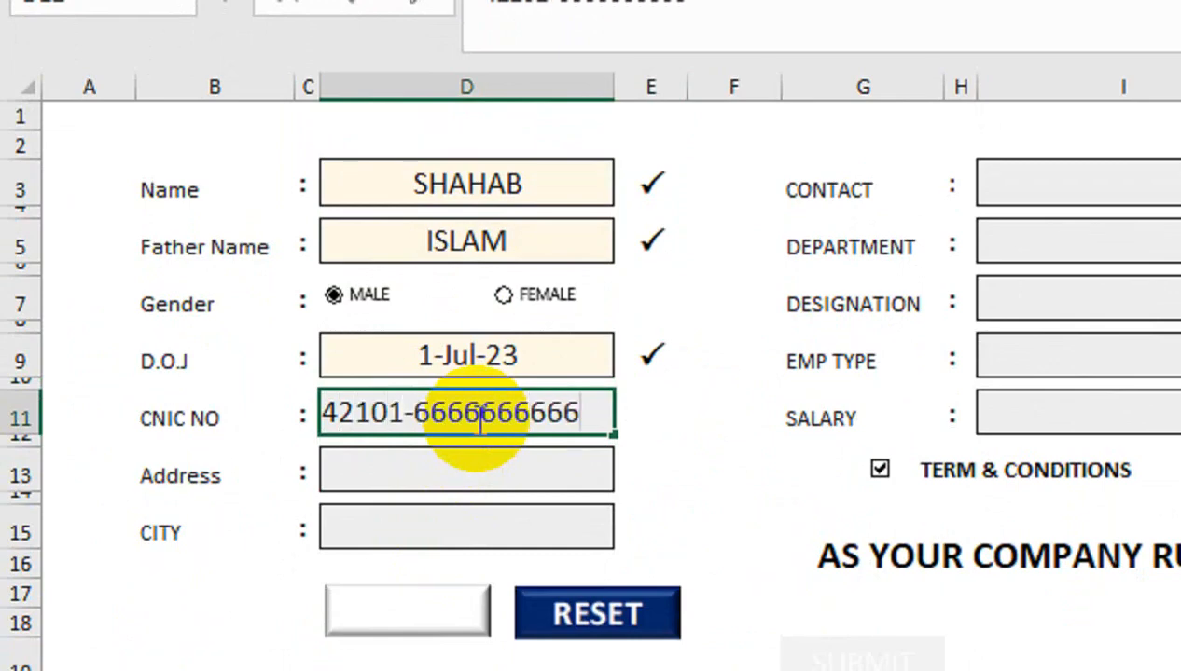
left_click(511, 471)
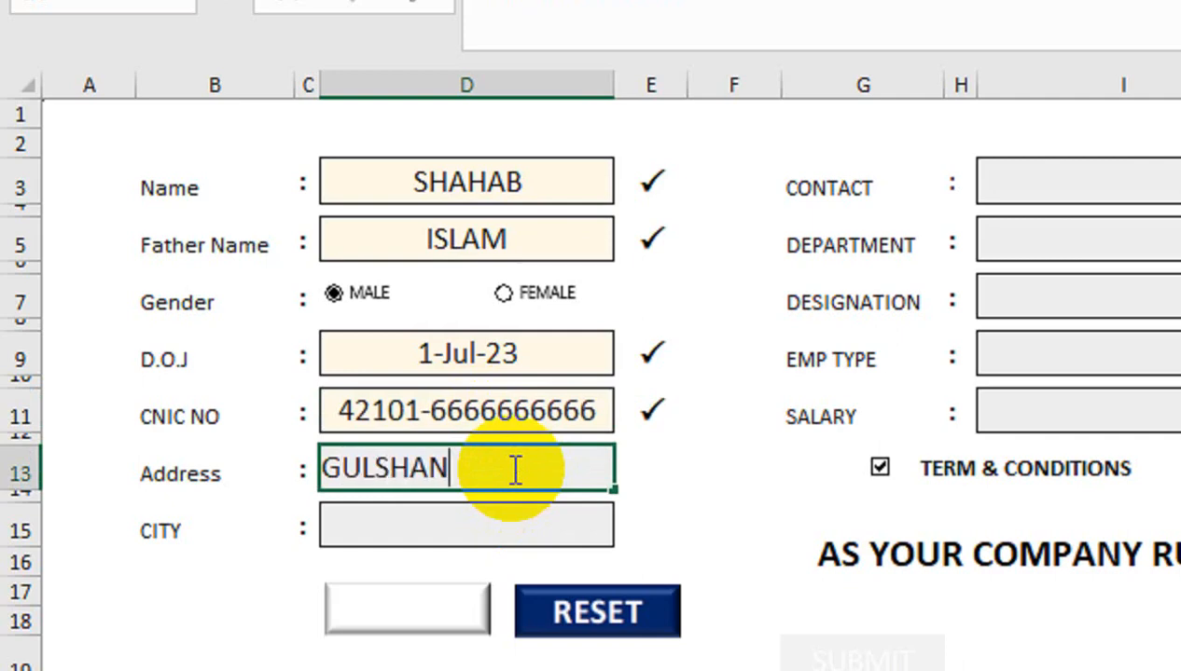
type("GULSHAN")
left_click(472, 531)
Choose the city from the CITY dropdown, settling on KARACHI
left_click(629, 527)
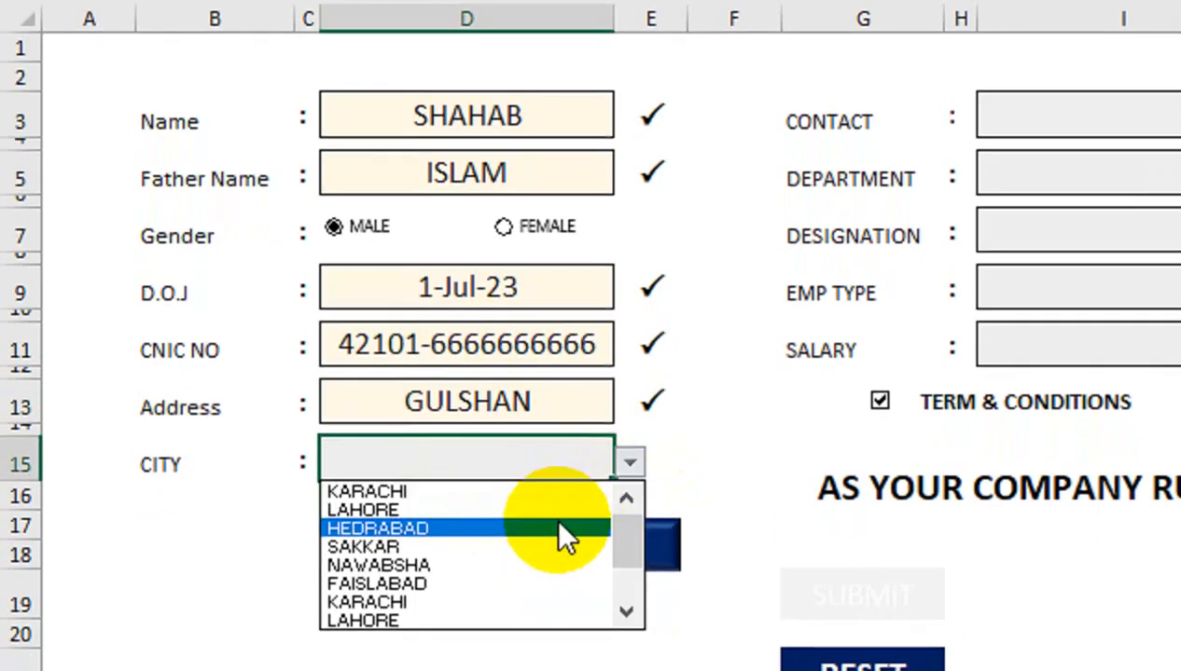
left_click(558, 528)
left_click(630, 461)
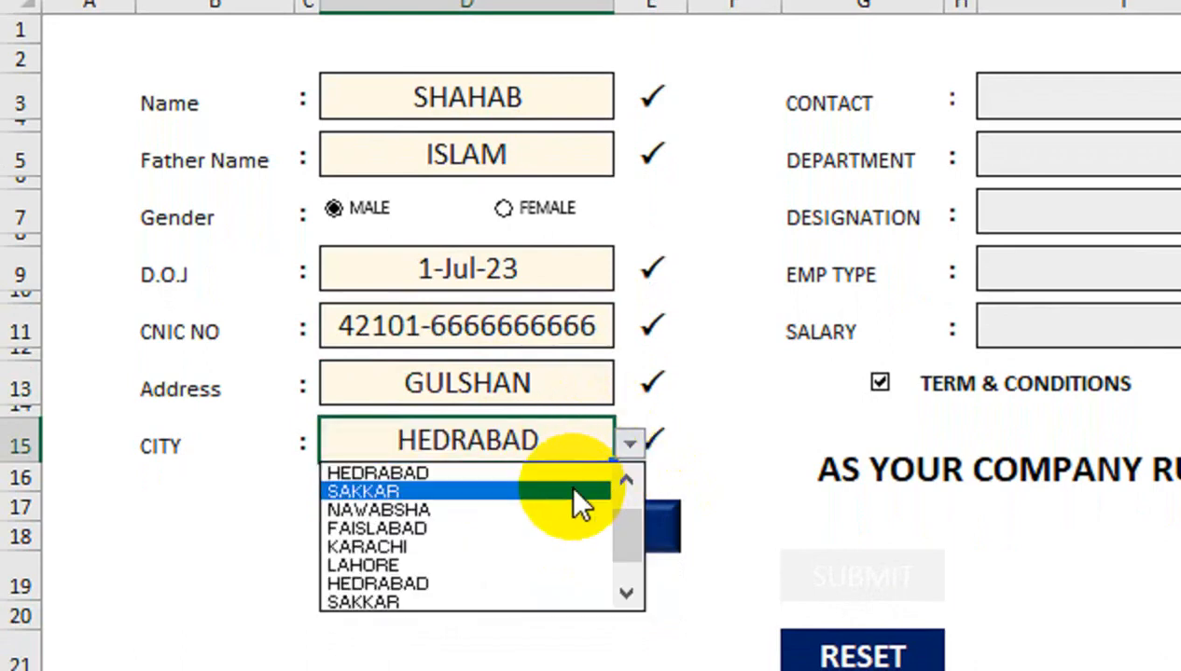
left_click(572, 584)
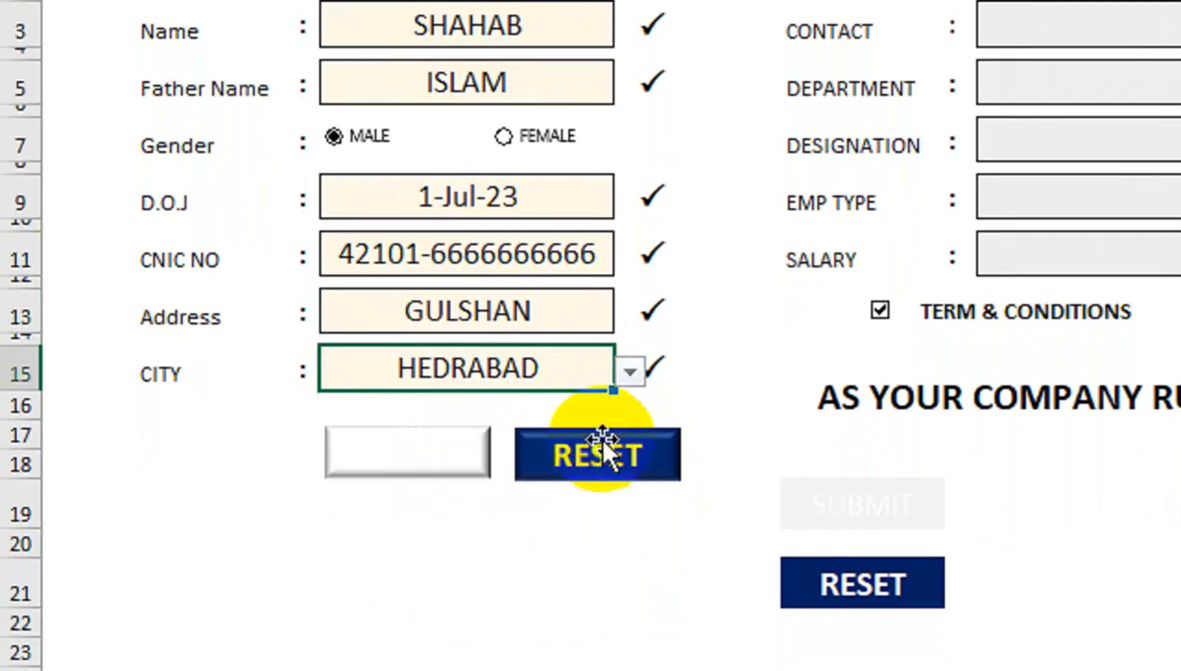
left_click(629, 371)
left_click_drag(619, 452, 623, 425)
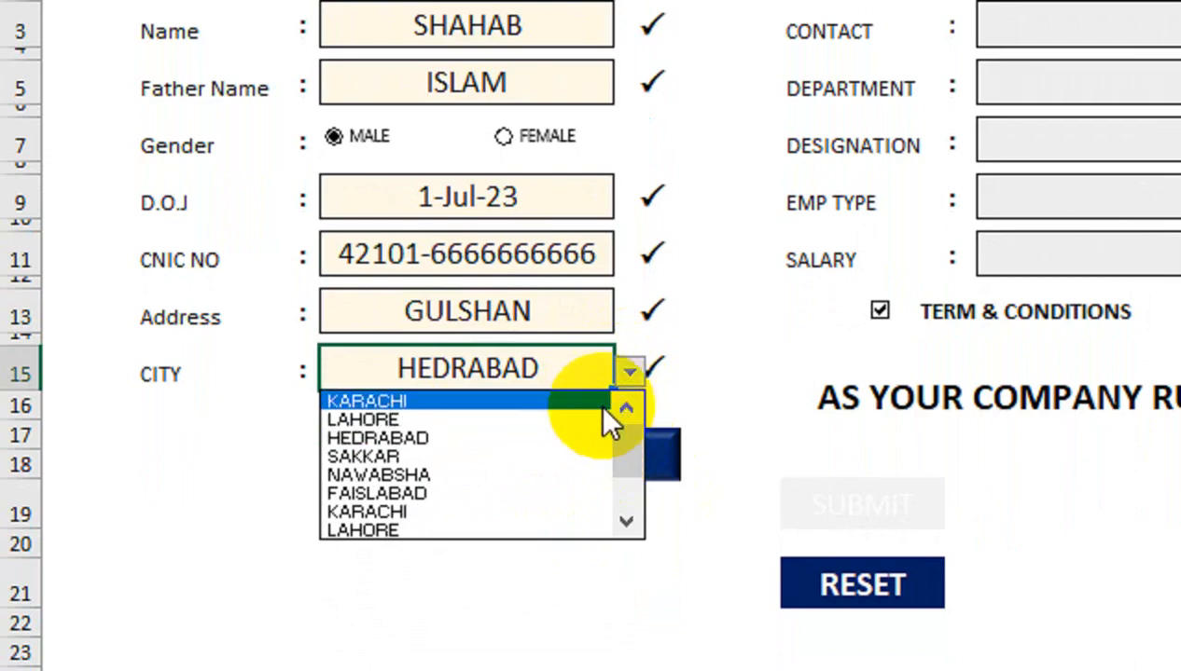
left_click(594, 401)
Enter the contact number and pick D.Director as the designation
left_click(1124, 16)
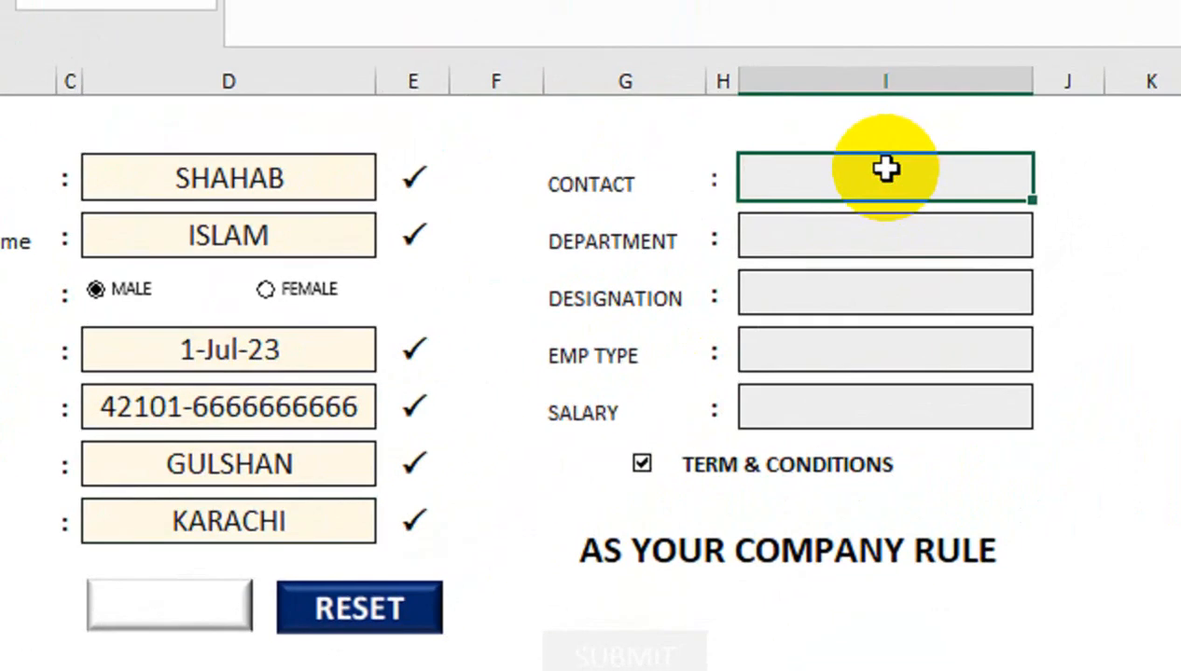
left_click(875, 216)
left_click(1049, 240)
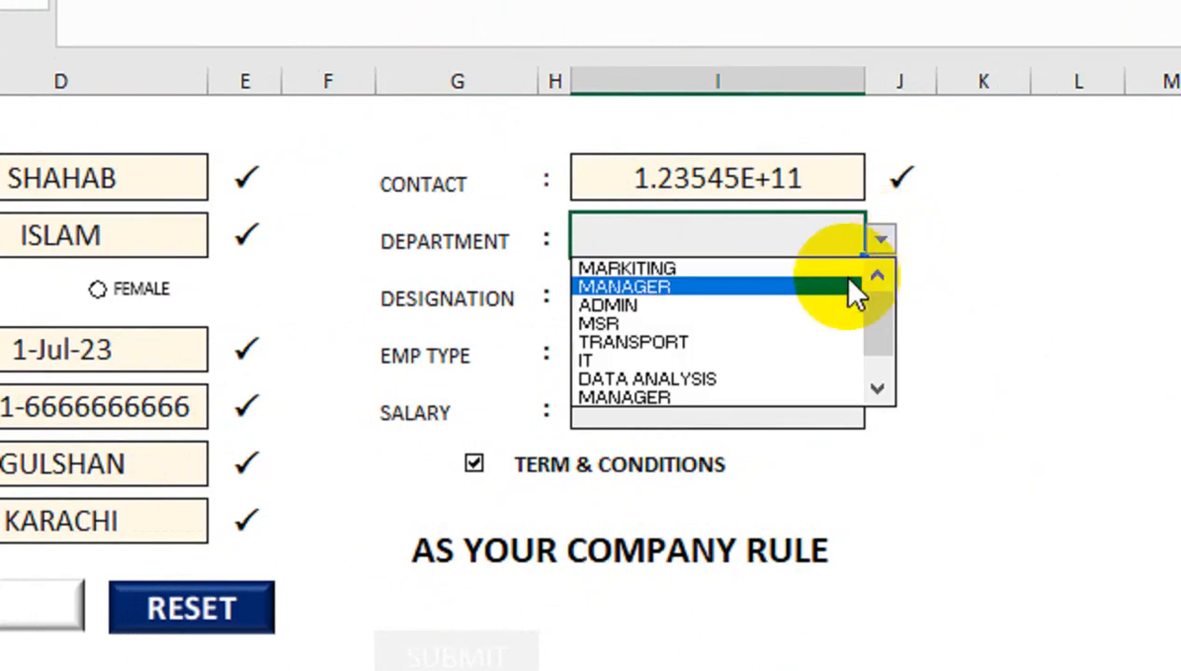
left_click(849, 287)
left_click(795, 284)
left_click(879, 298)
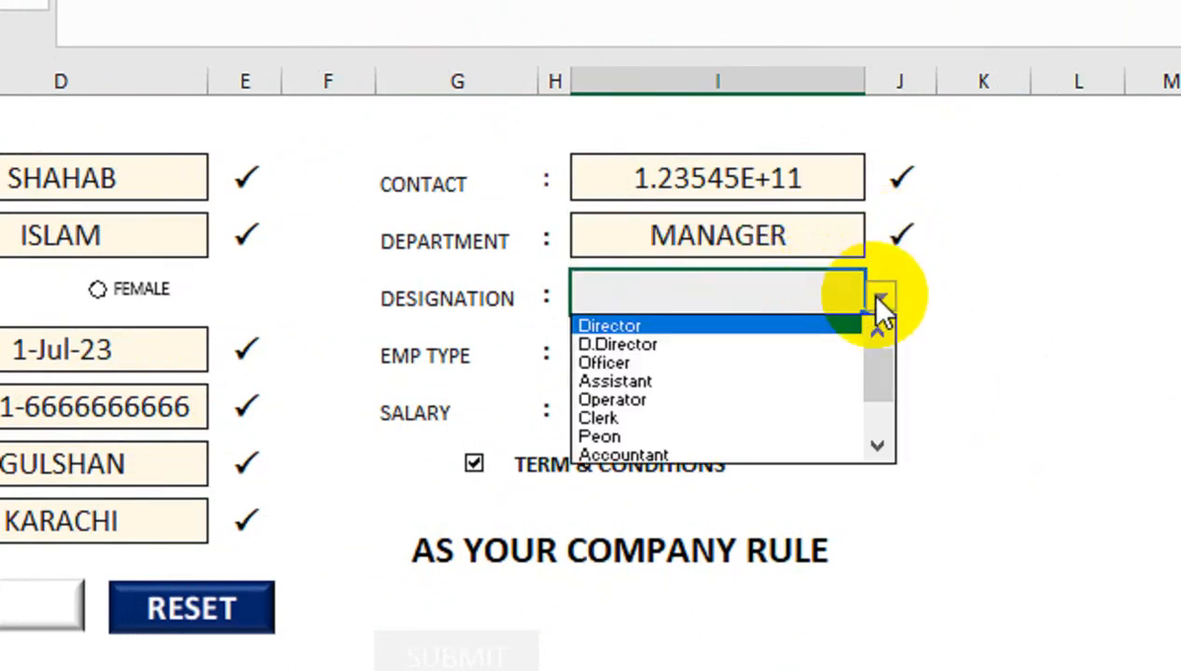
left_click(830, 344)
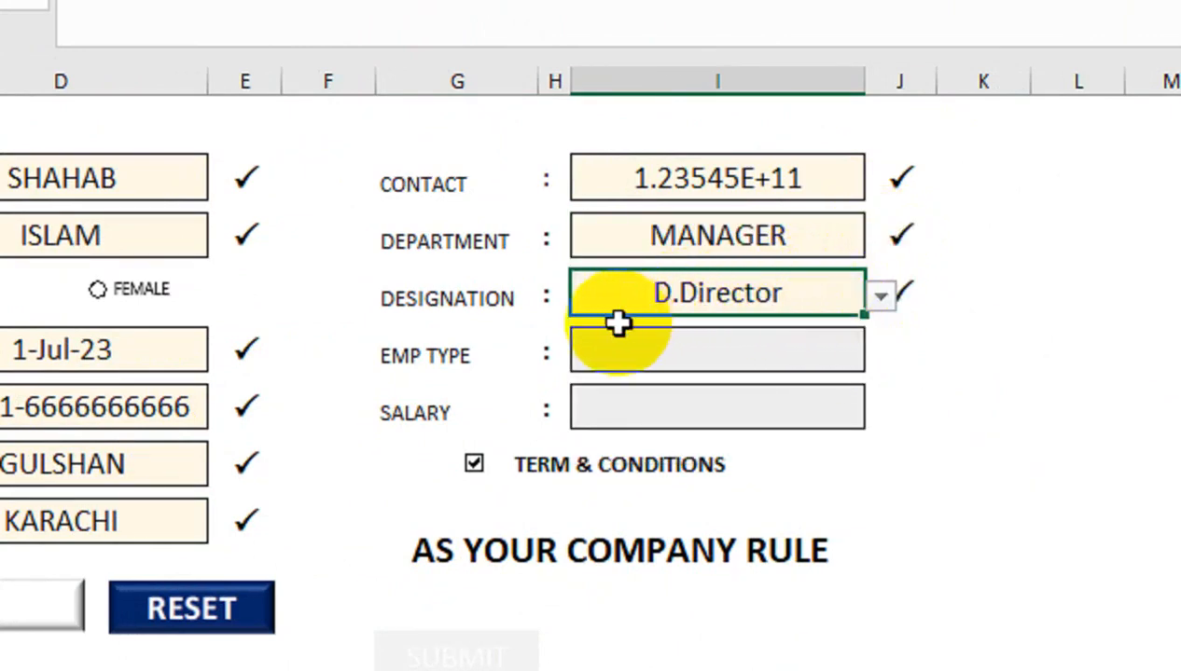
left_click(718, 371)
Change the department to DATA ANALYSIS from the dropdown
left_click(848, 238)
left_click(879, 238)
left_click(821, 322)
left_click(879, 238)
left_click(821, 338)
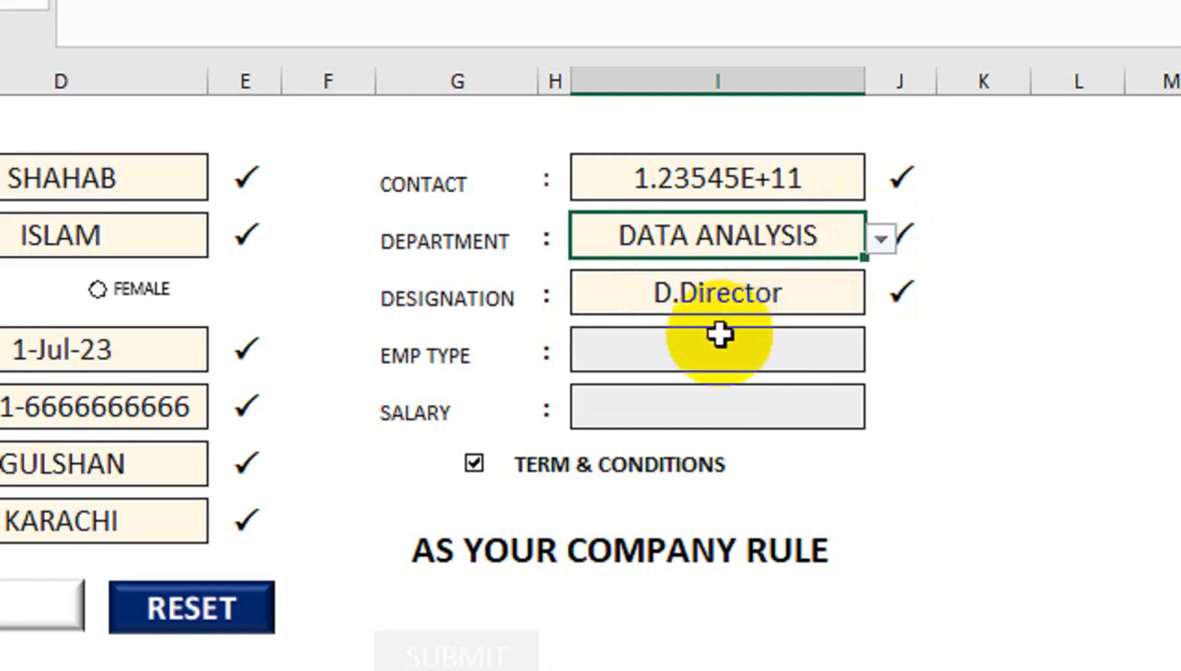
Set employment type to REGULAR and enter a salary of 500000
left_click(645, 342)
left_click(880, 354)
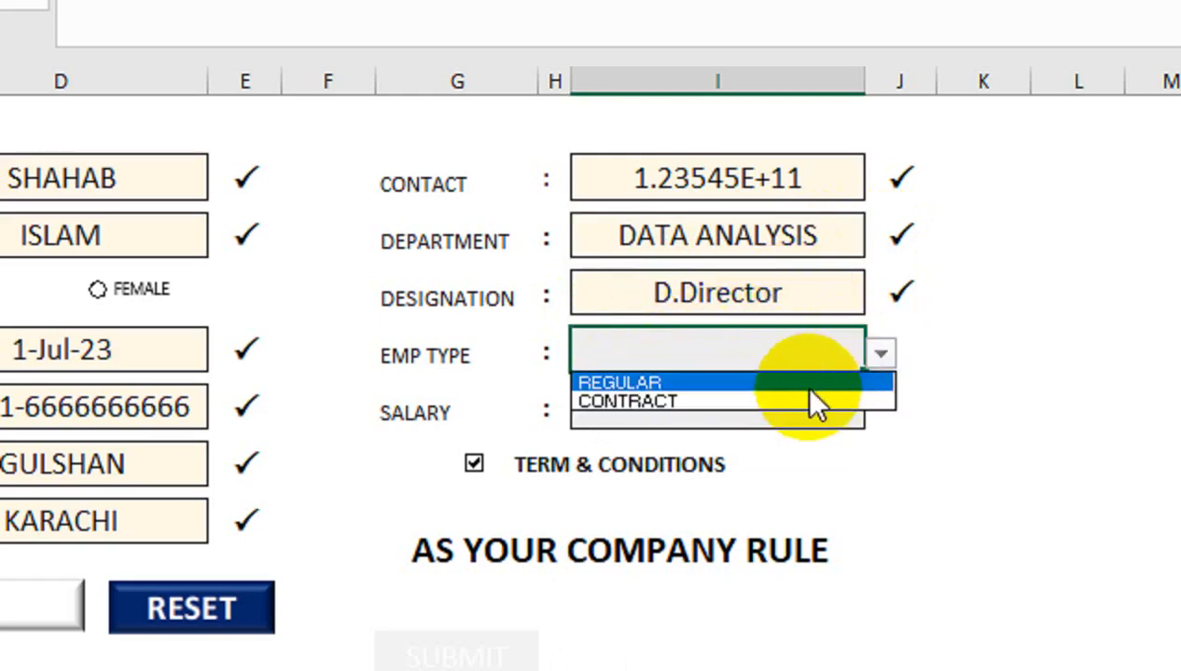
left_click(794, 383)
left_click(757, 401)
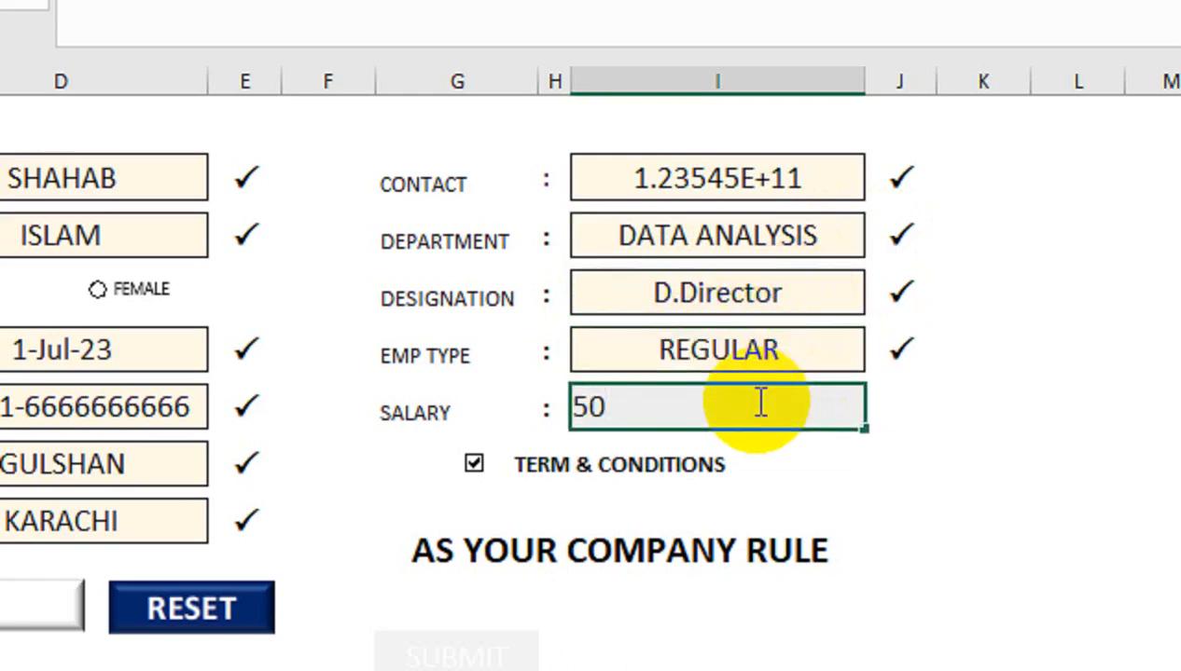
key("Return")
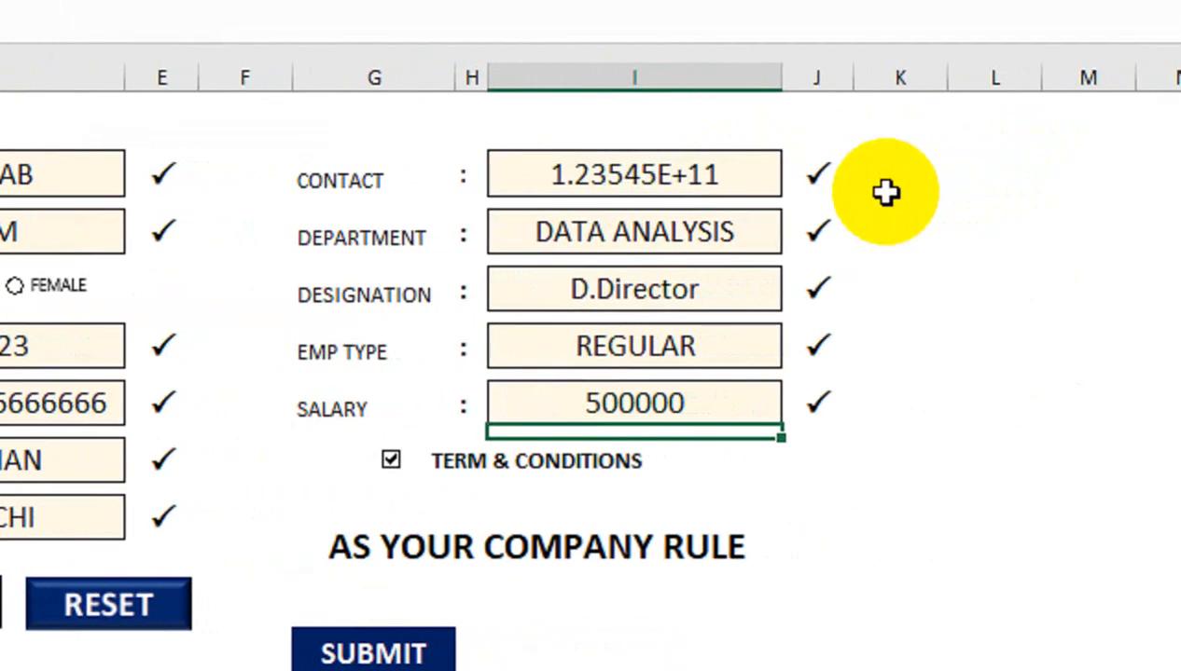
left_click(919, 244)
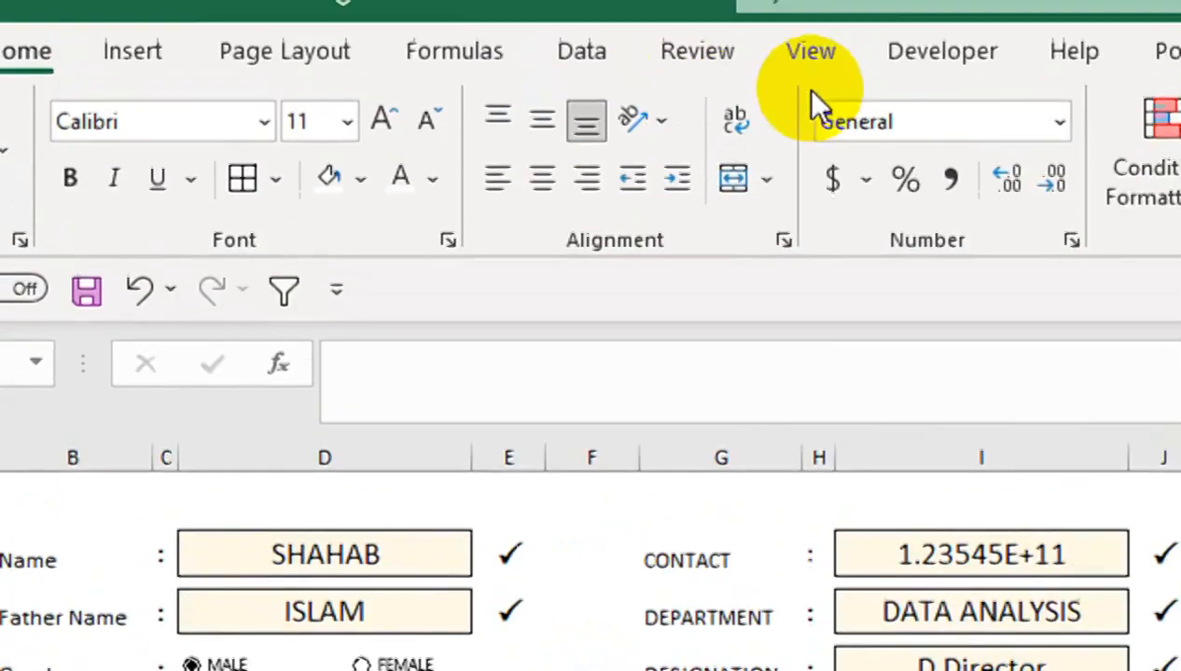
Start recording a new macro named Macro1 from the Developer tab
left_click(941, 50)
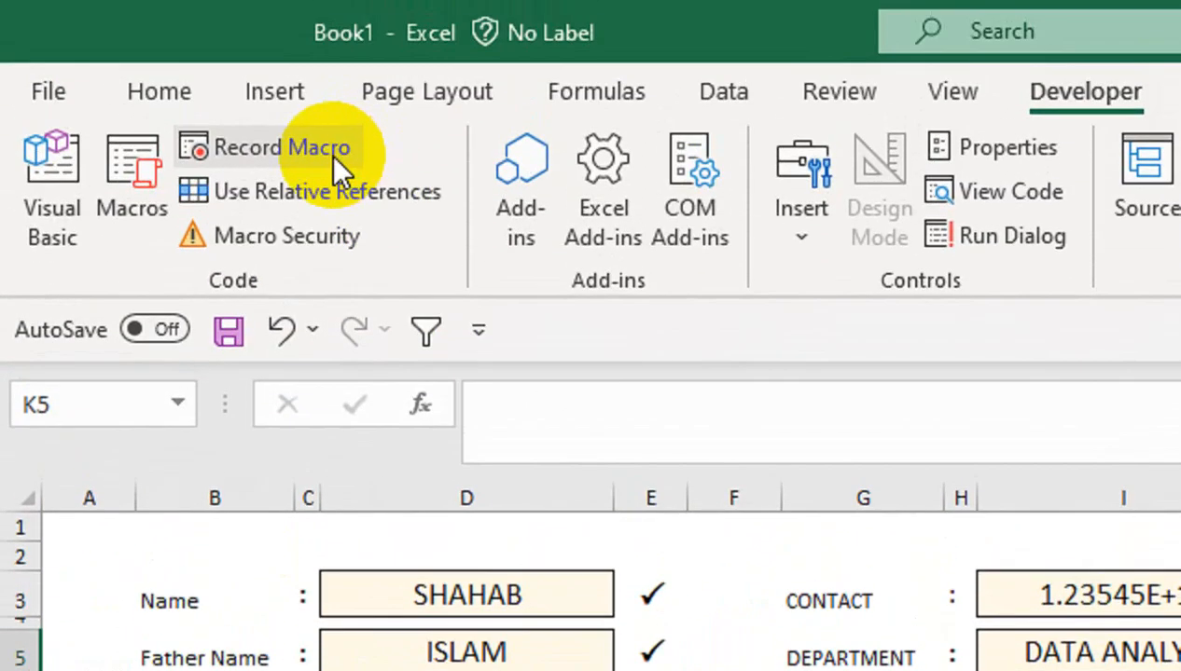
left_click(329, 154)
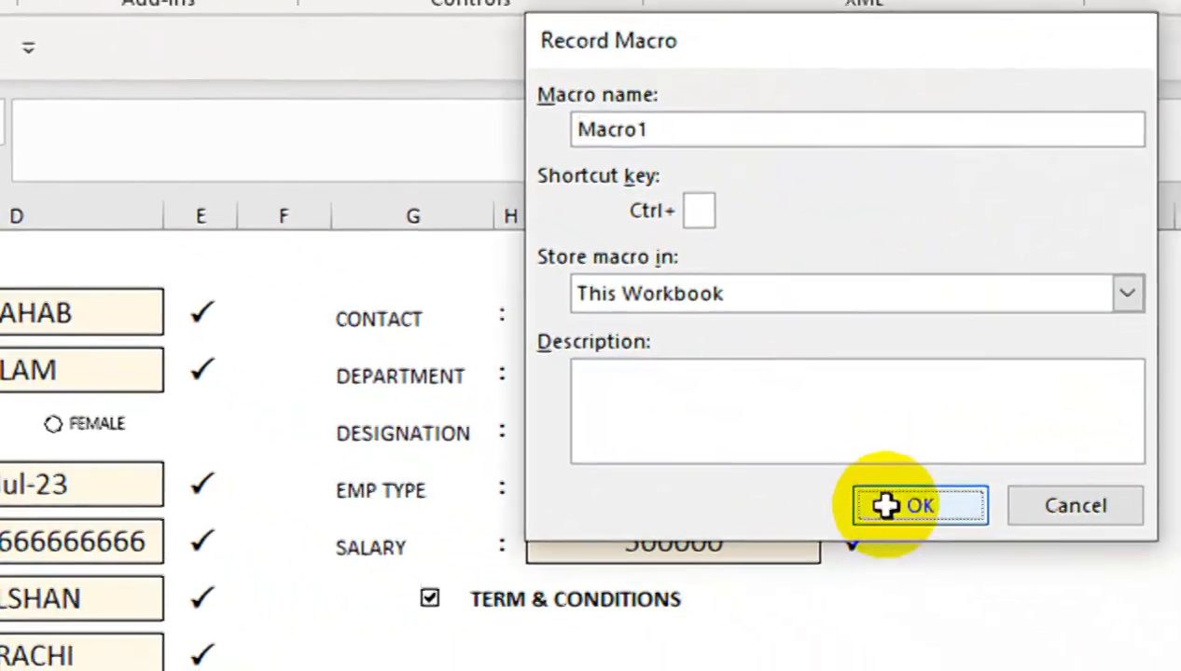
left_click(1087, 598)
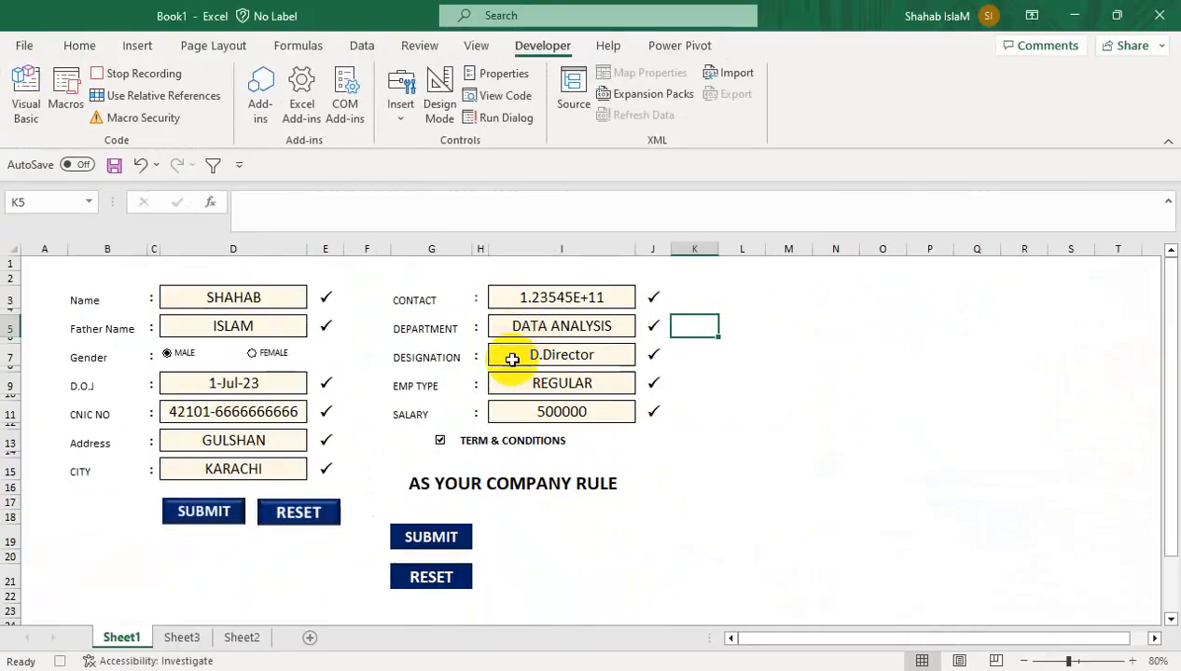
Copy the form's data row 28
left_click_drag(1169, 330, 1159, 409)
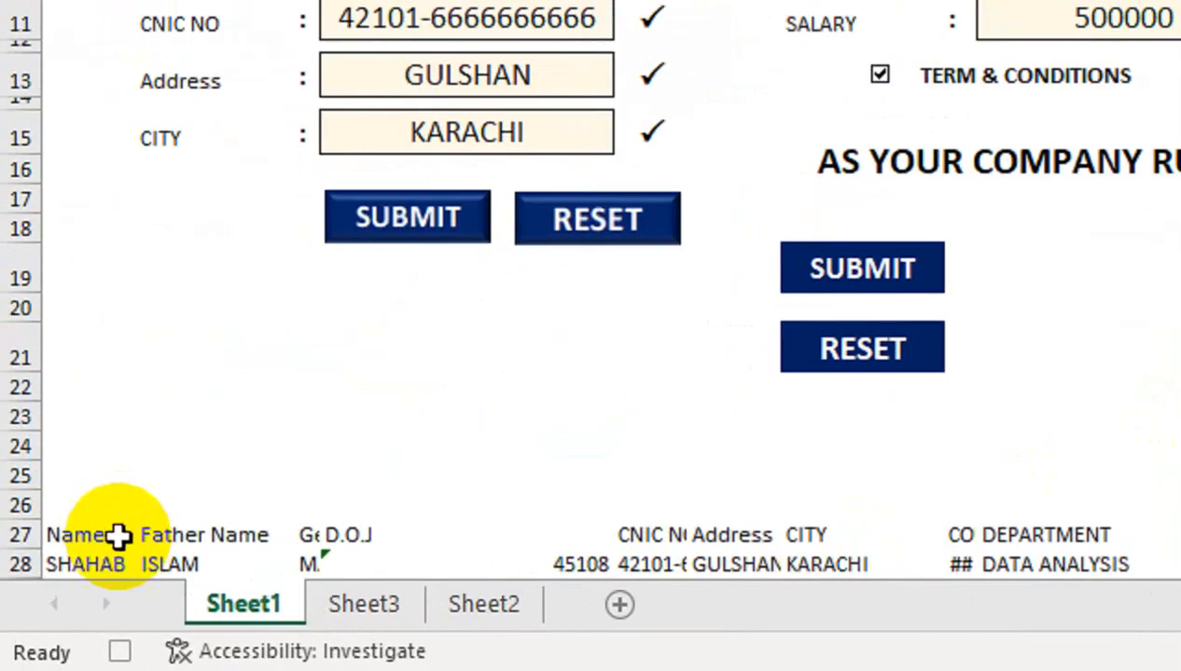
left_click(110, 557)
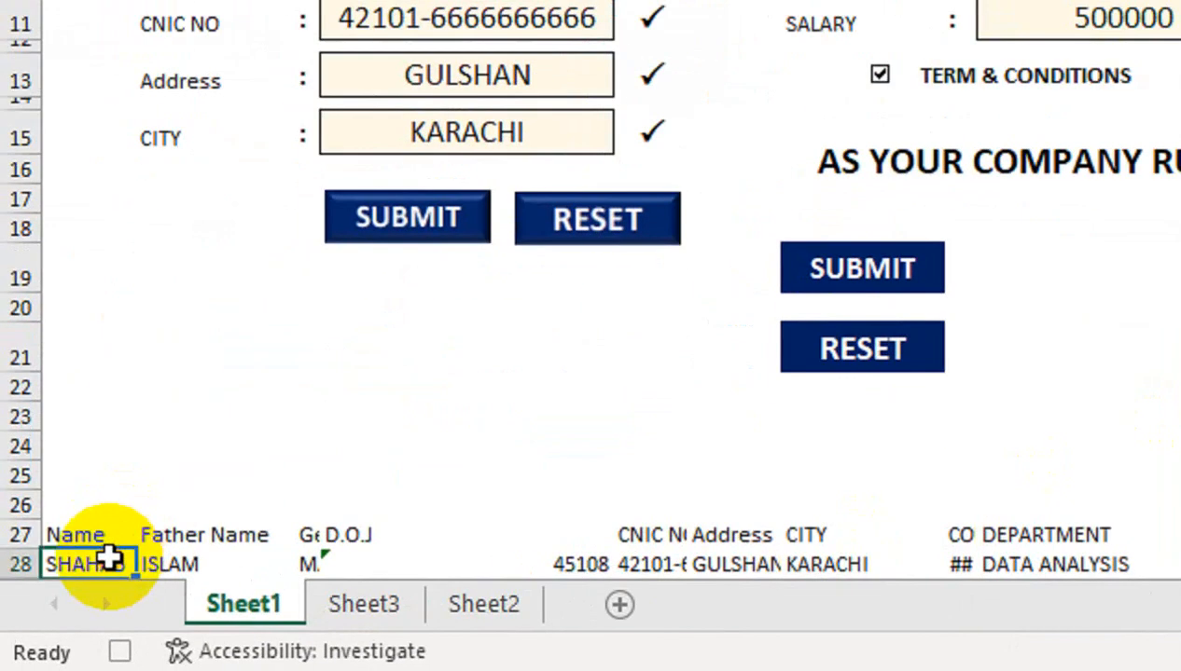
key("shift+space")
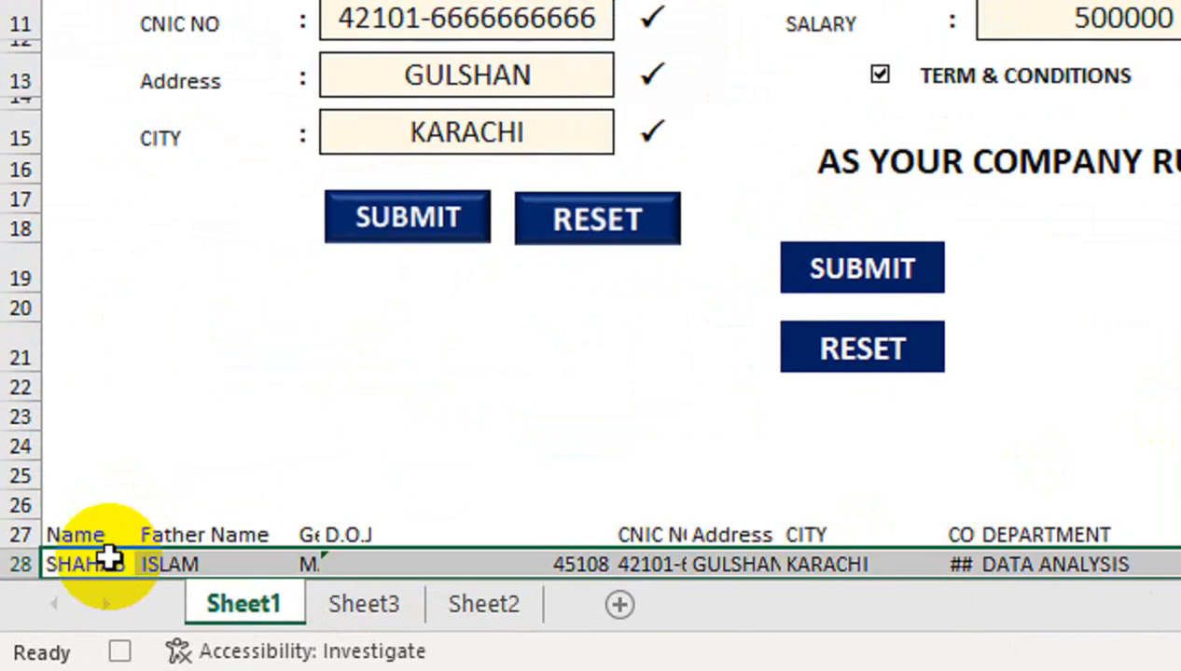
key("ctrl+c")
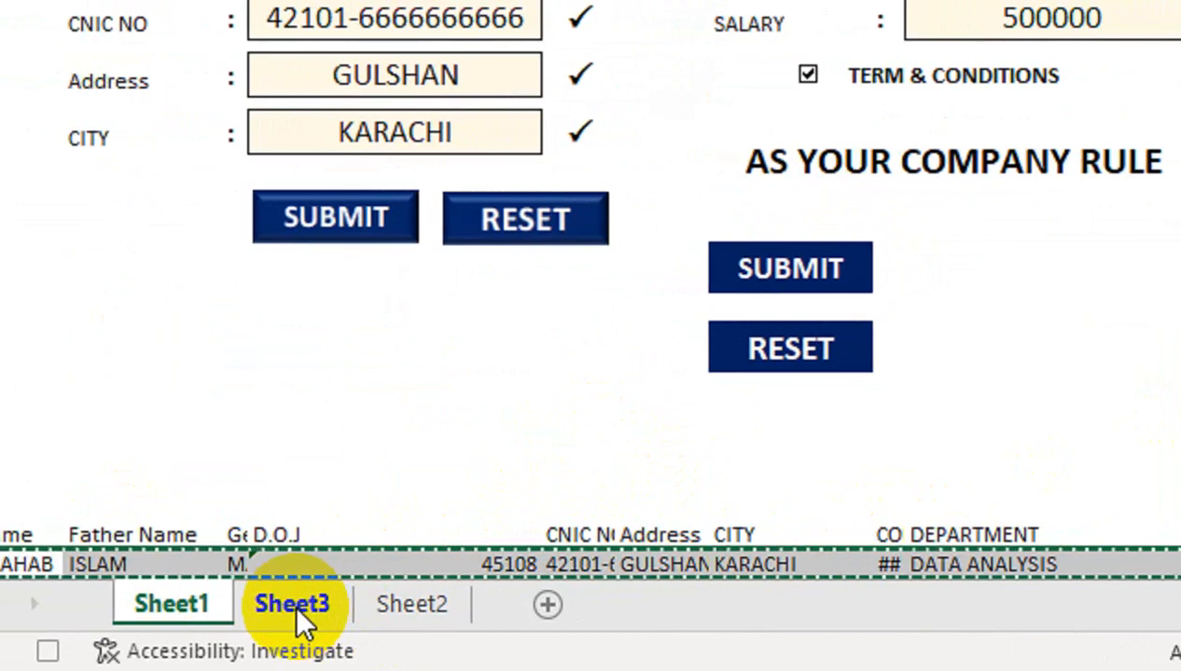
On Sheet3, return the selection to cell A1 of the employee table
left_click(293, 611)
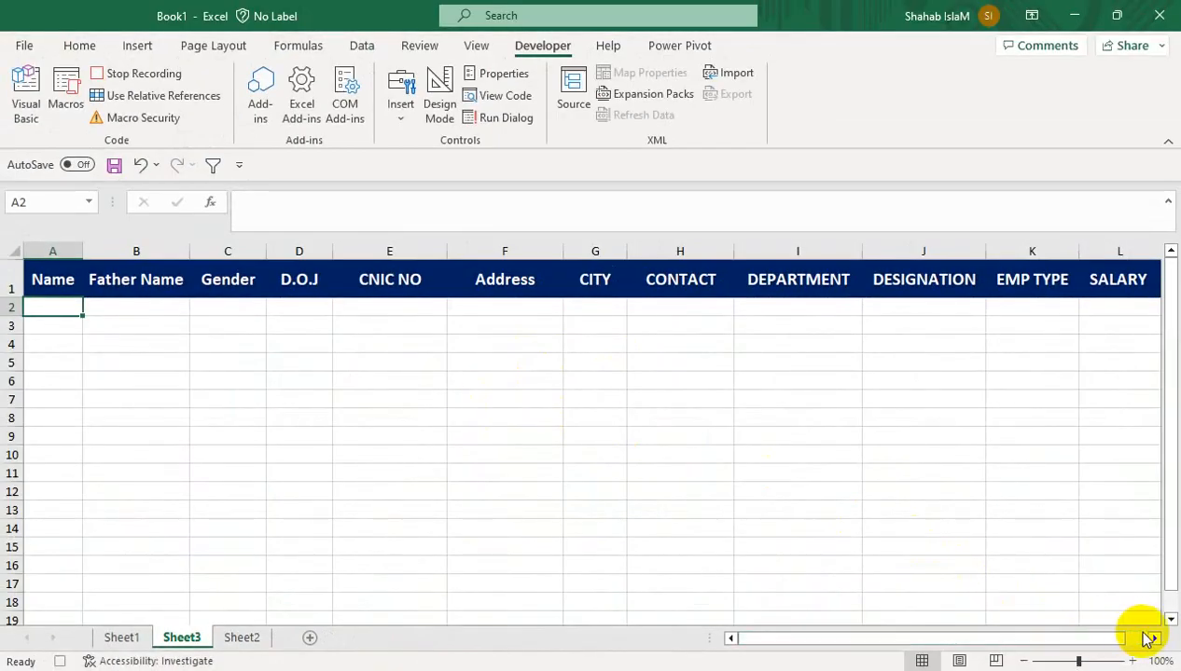
left_click(1154, 638)
left_click(1130, 281)
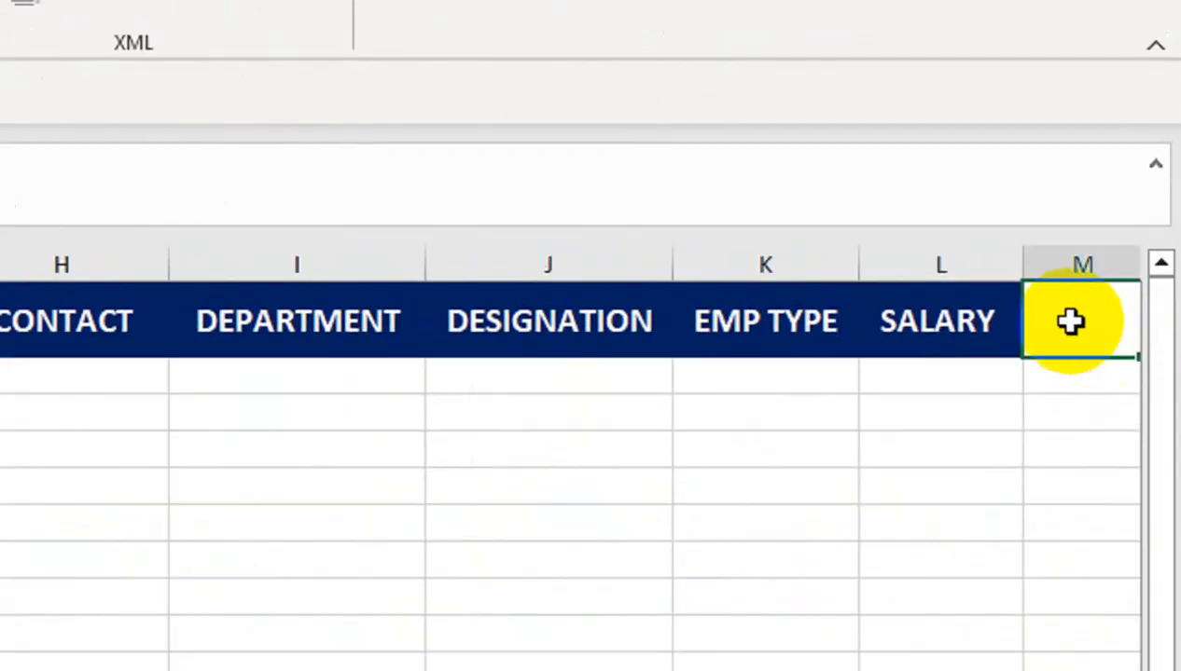
scroll(596, 362, "down", 3)
scroll(597, 363, "right", 1)
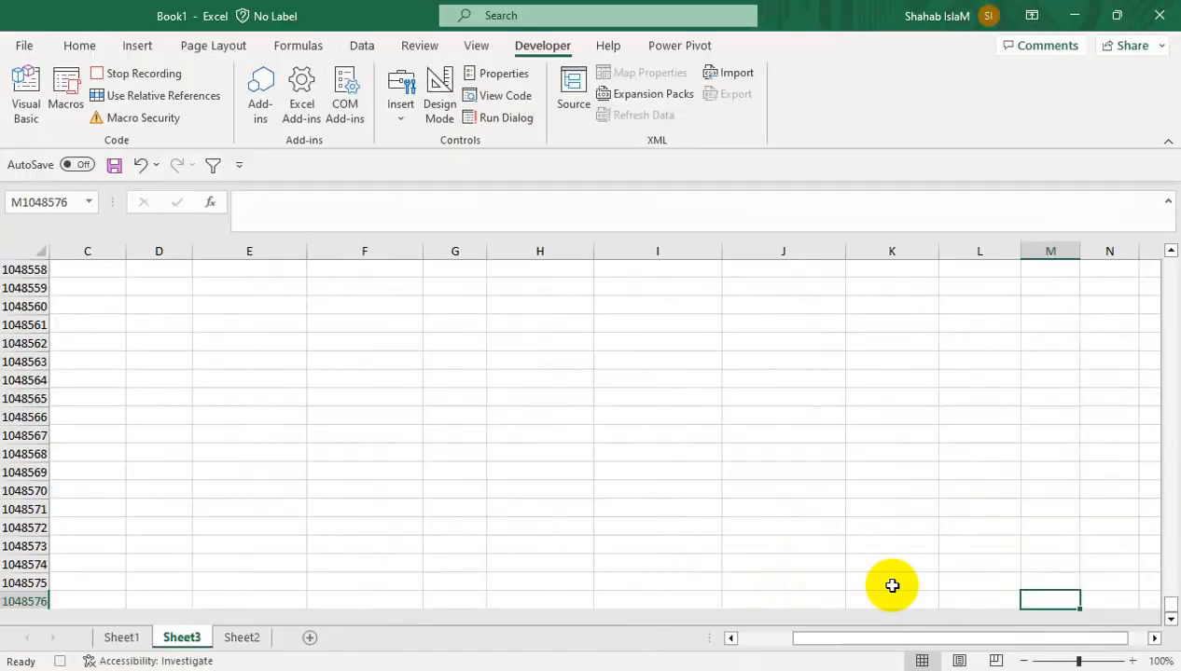
key("Home")
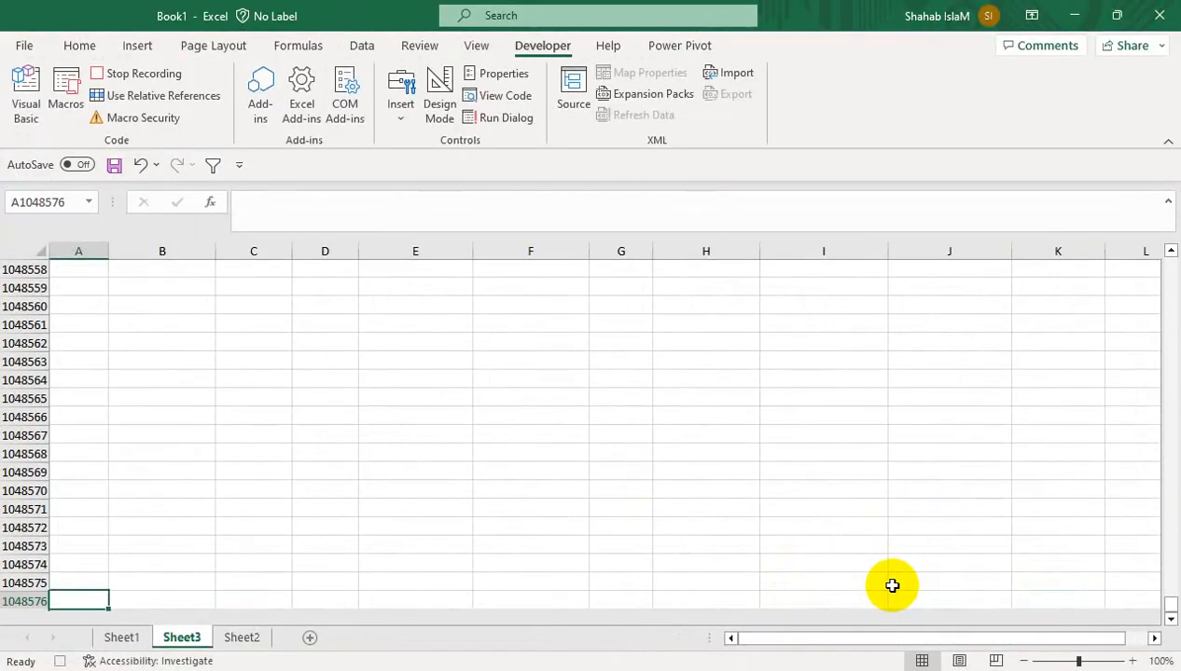
key("ctrl+Home")
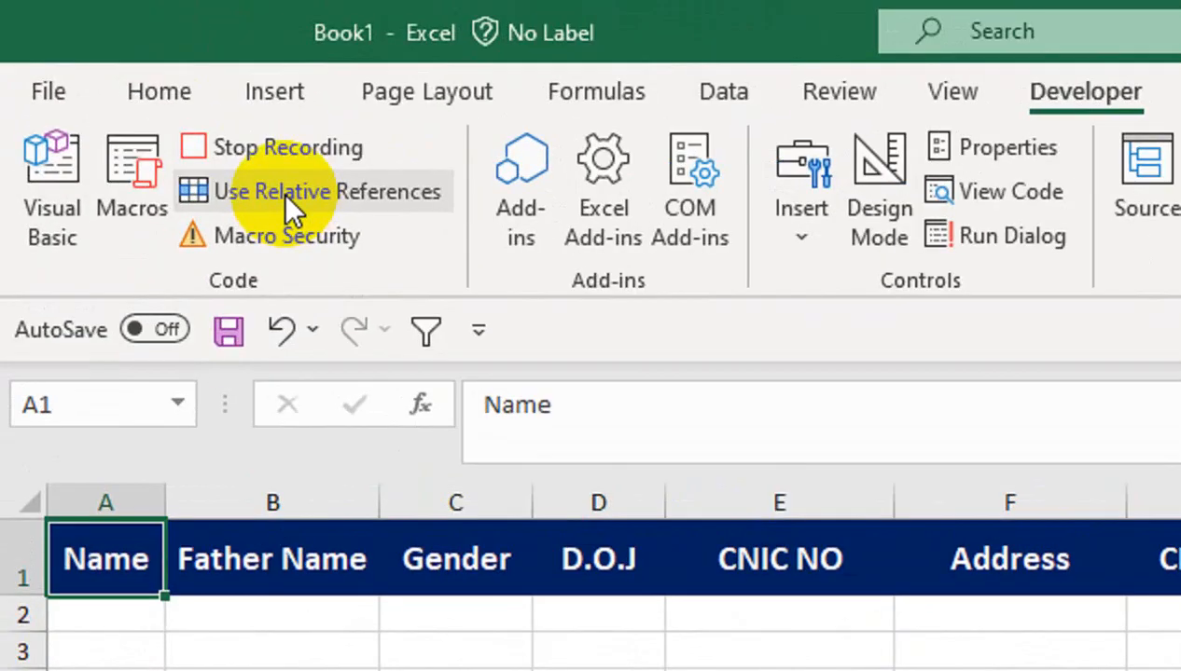
Turn on relative references and paste the copied row as values into A2
left_click(287, 196)
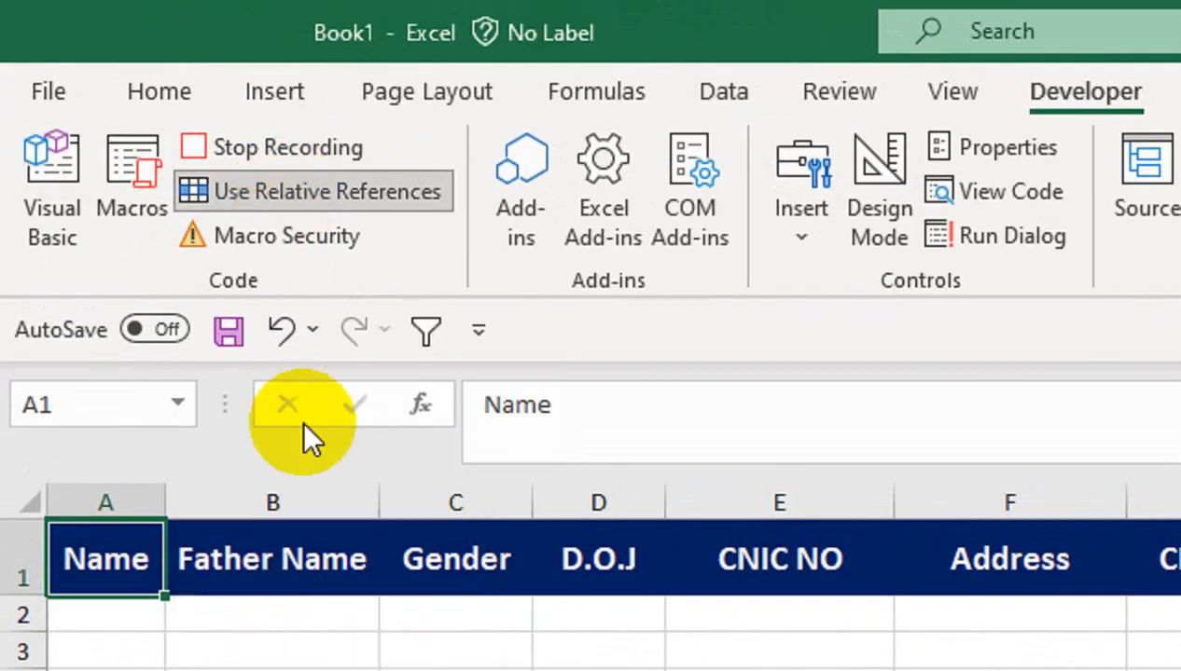
key("Down")
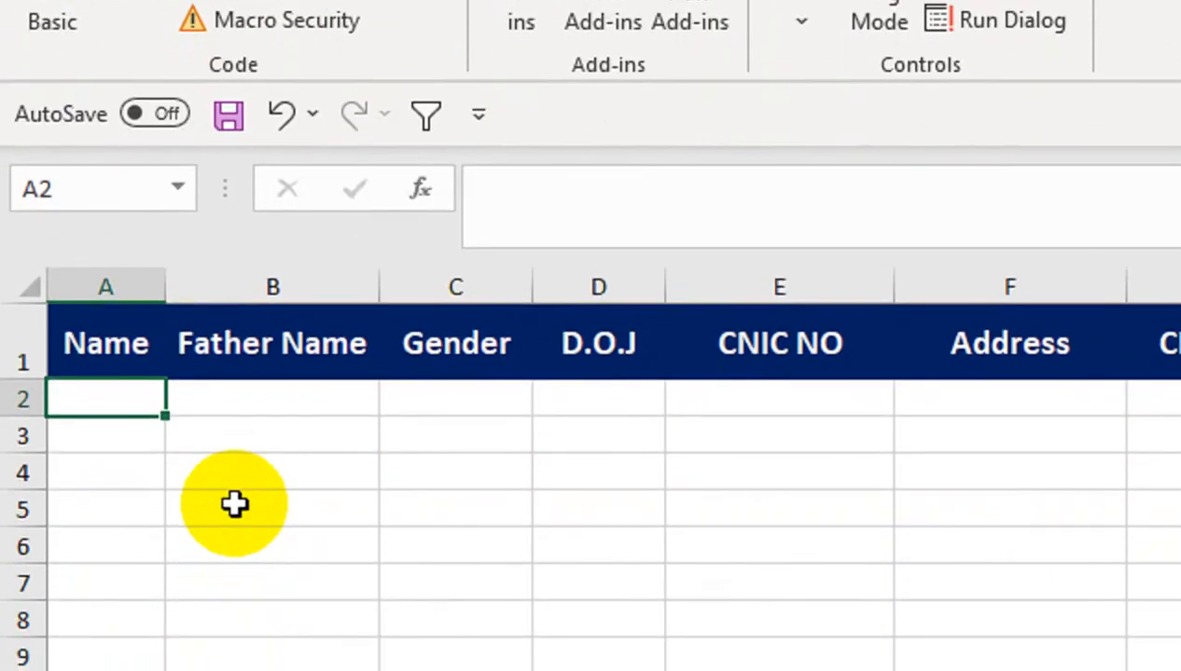
key("ctrl+alt+v")
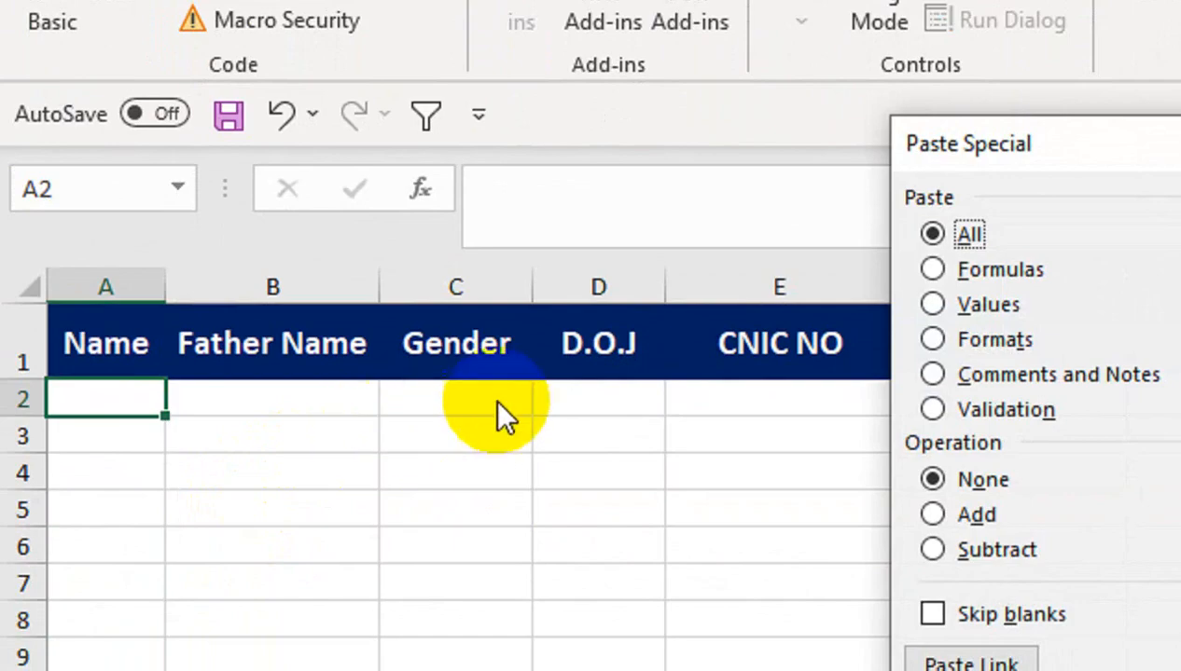
left_click(914, 305)
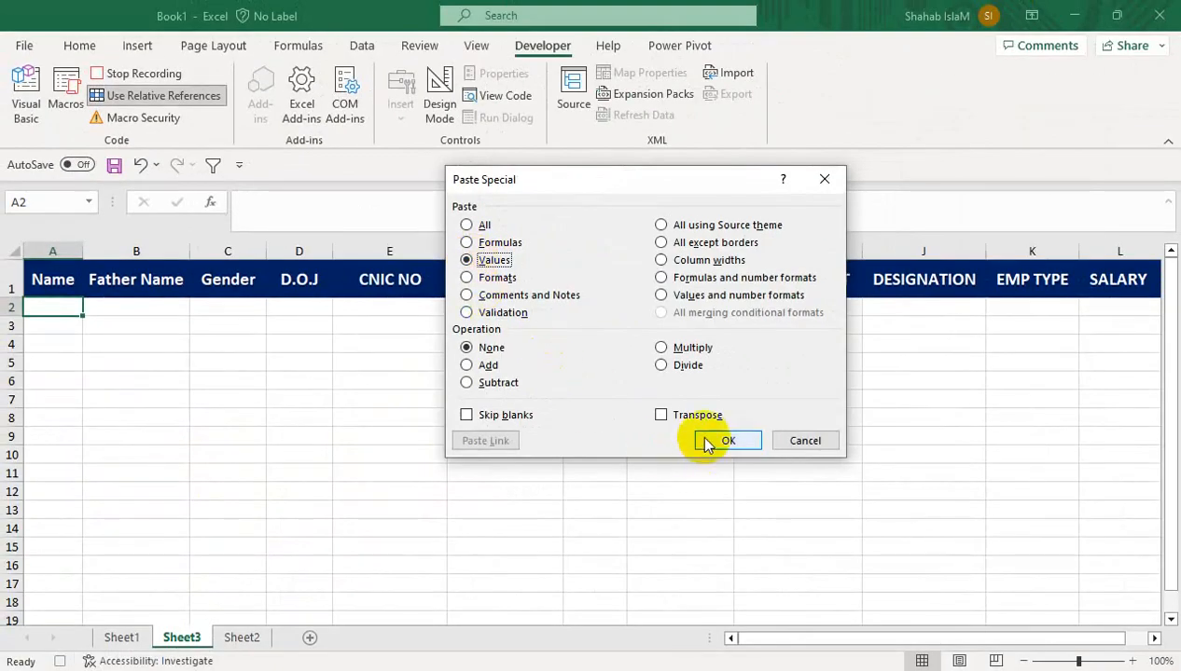
left_click(711, 438)
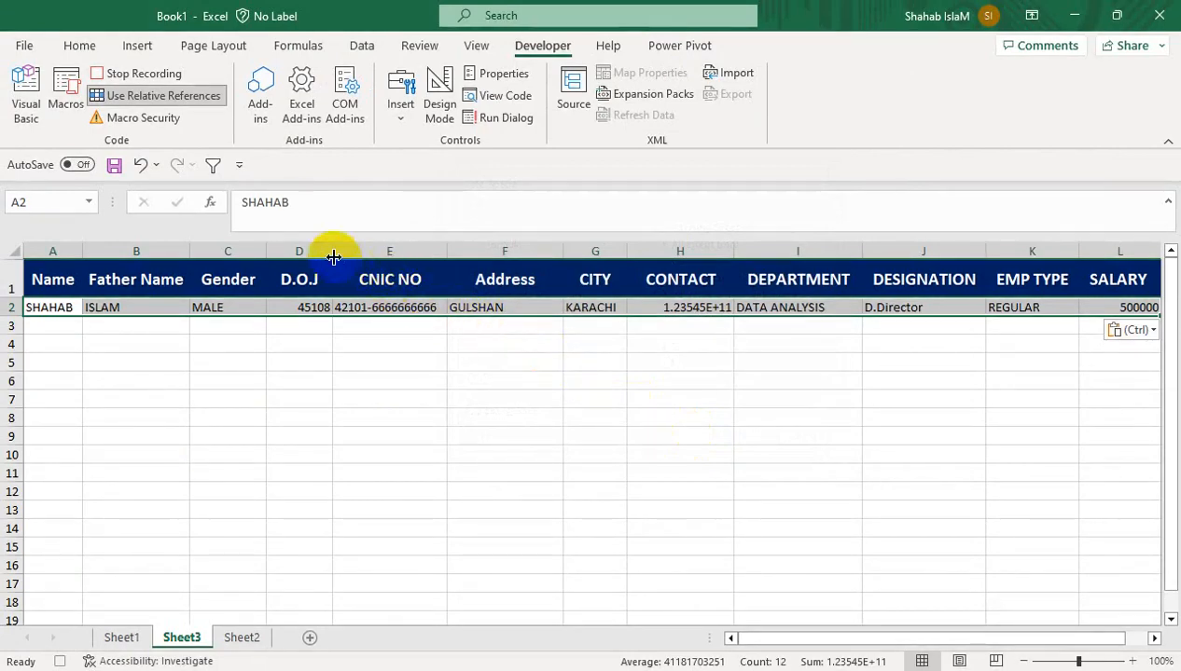
Give row 2 all borders, centre its entries and widen column H
left_click(196, 110)
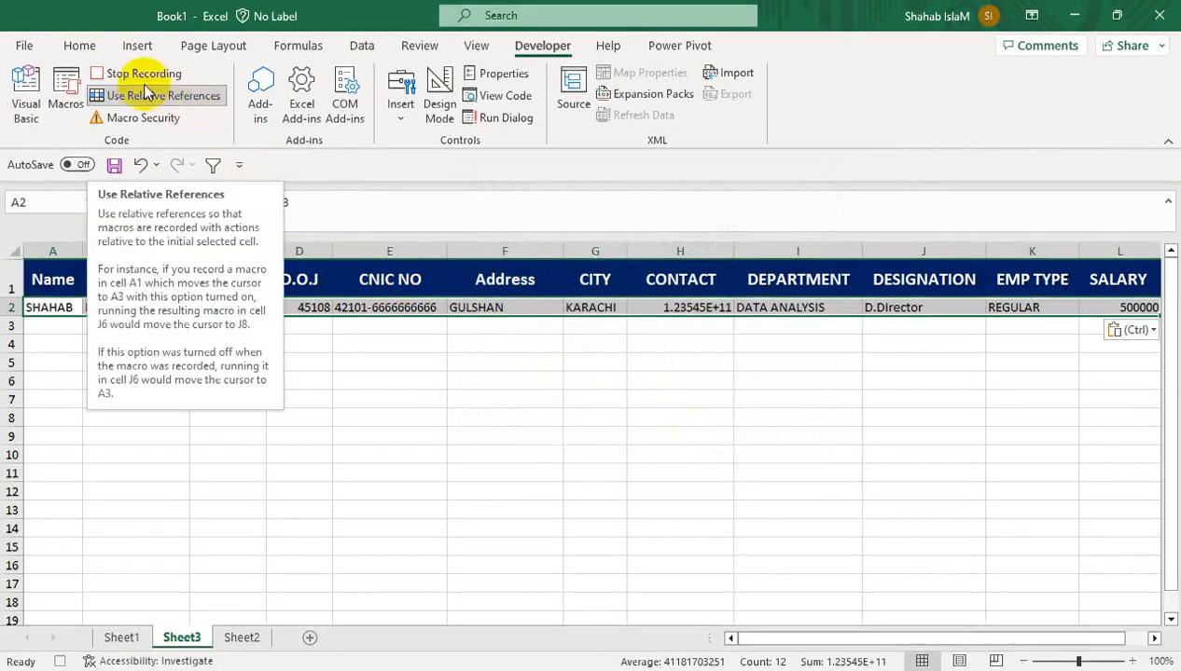
left_click(80, 47)
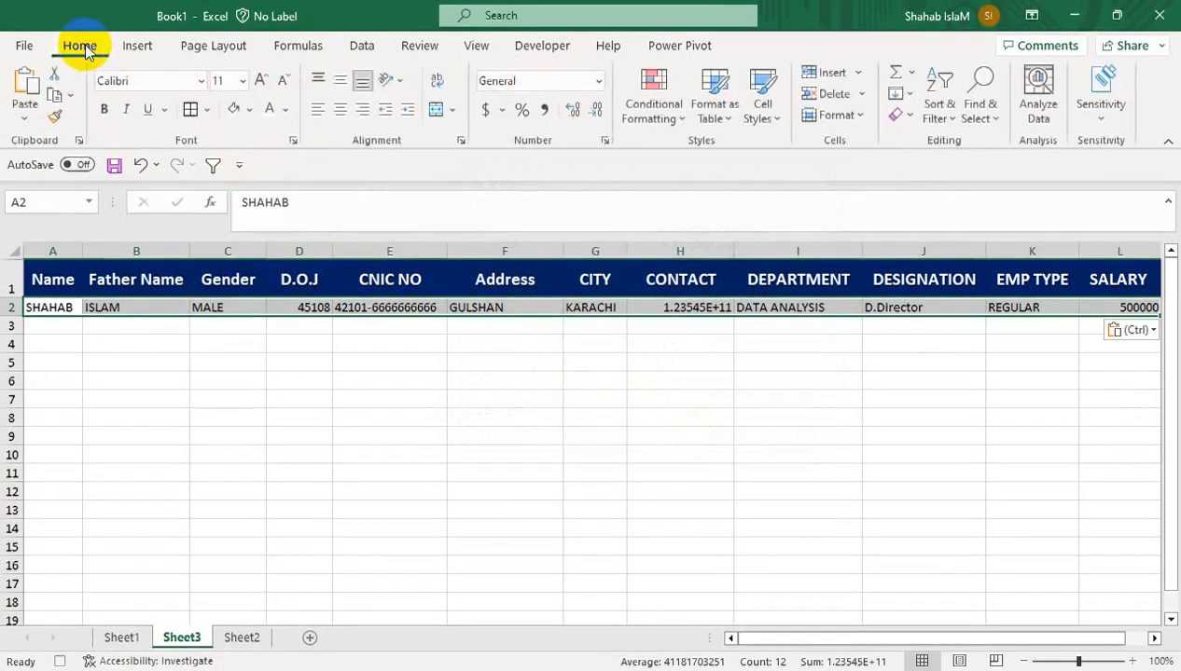
left_click(209, 110)
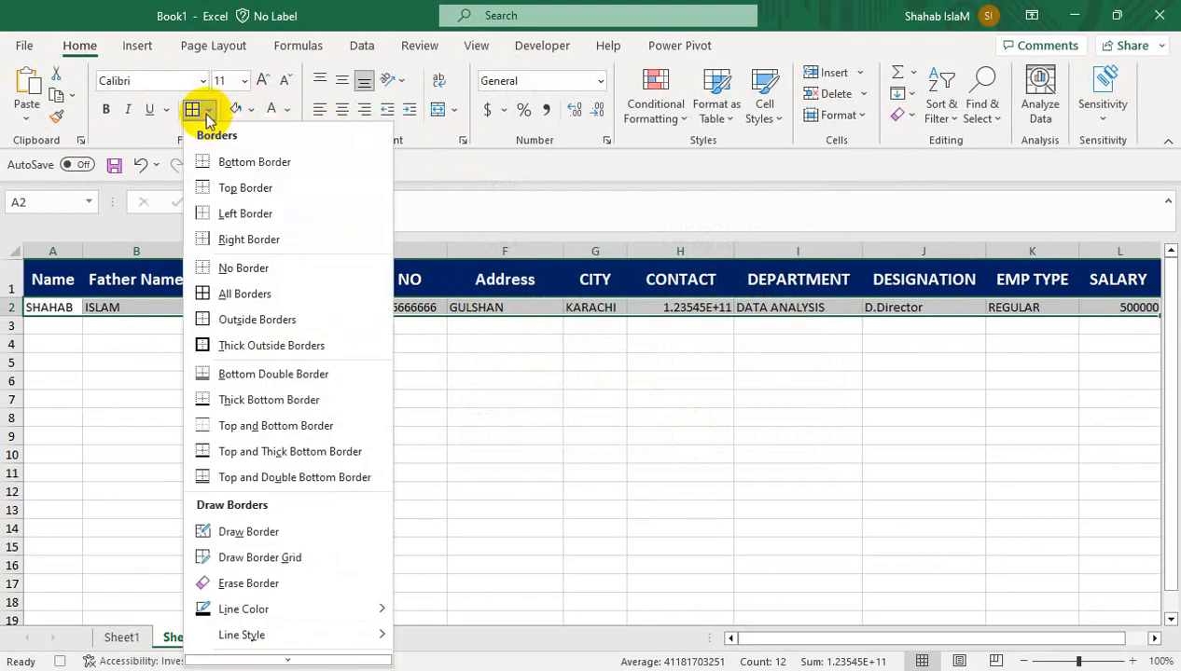
left_click(261, 294)
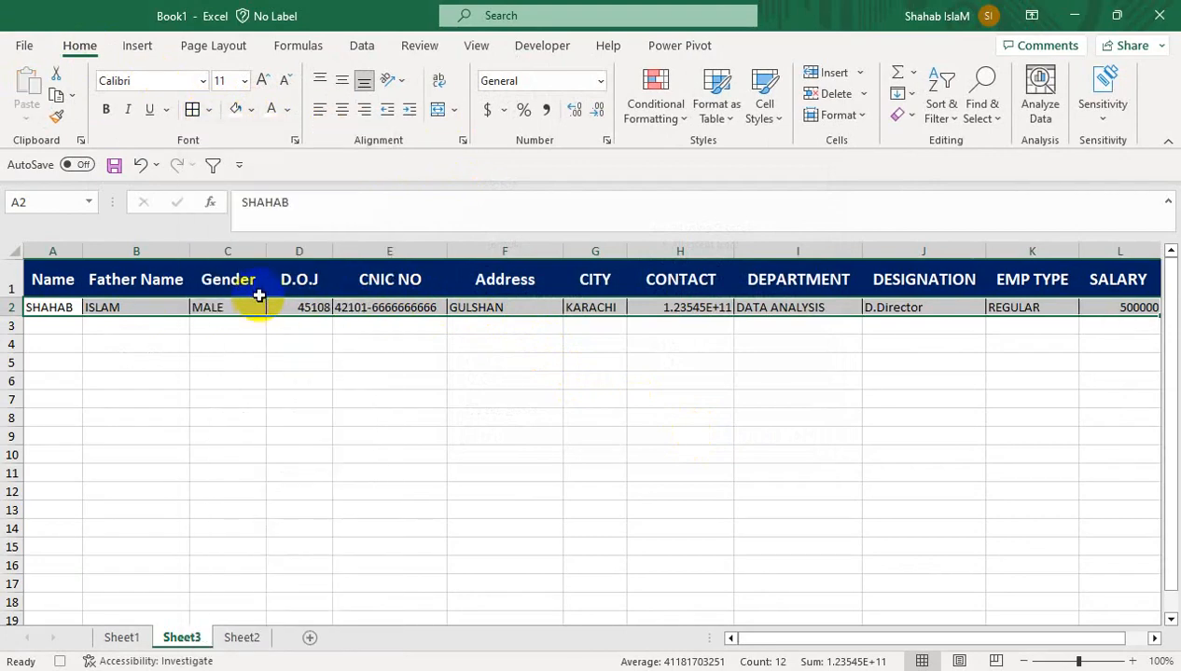
left_click(341, 110)
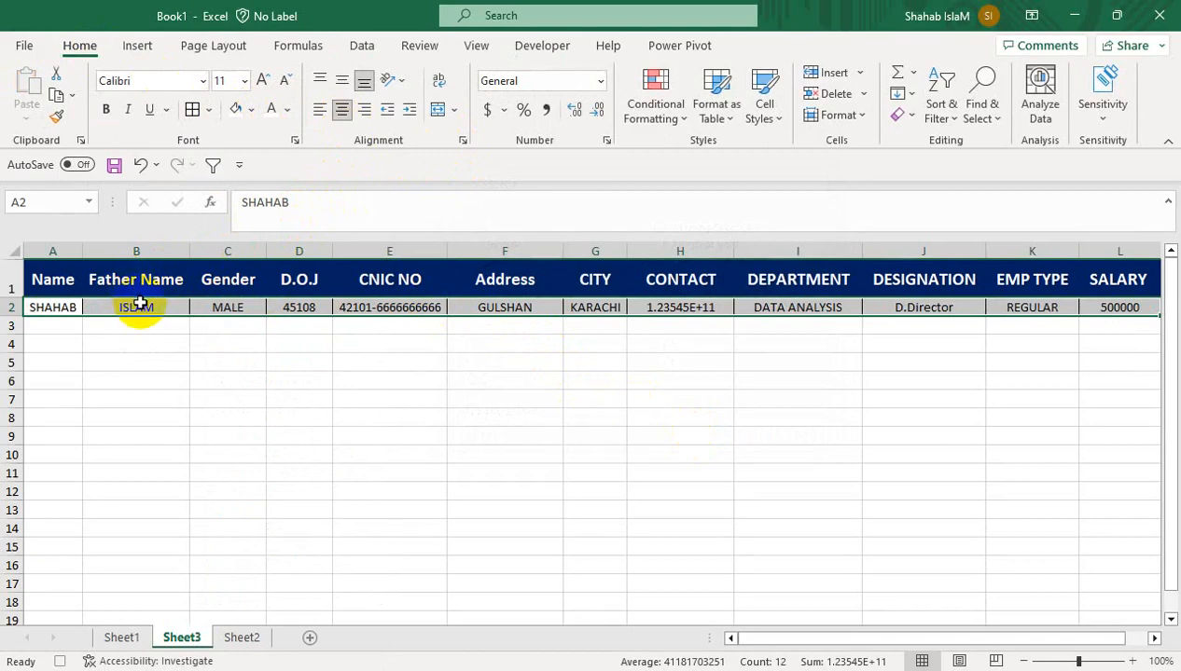
left_click_drag(734, 253, 766, 252)
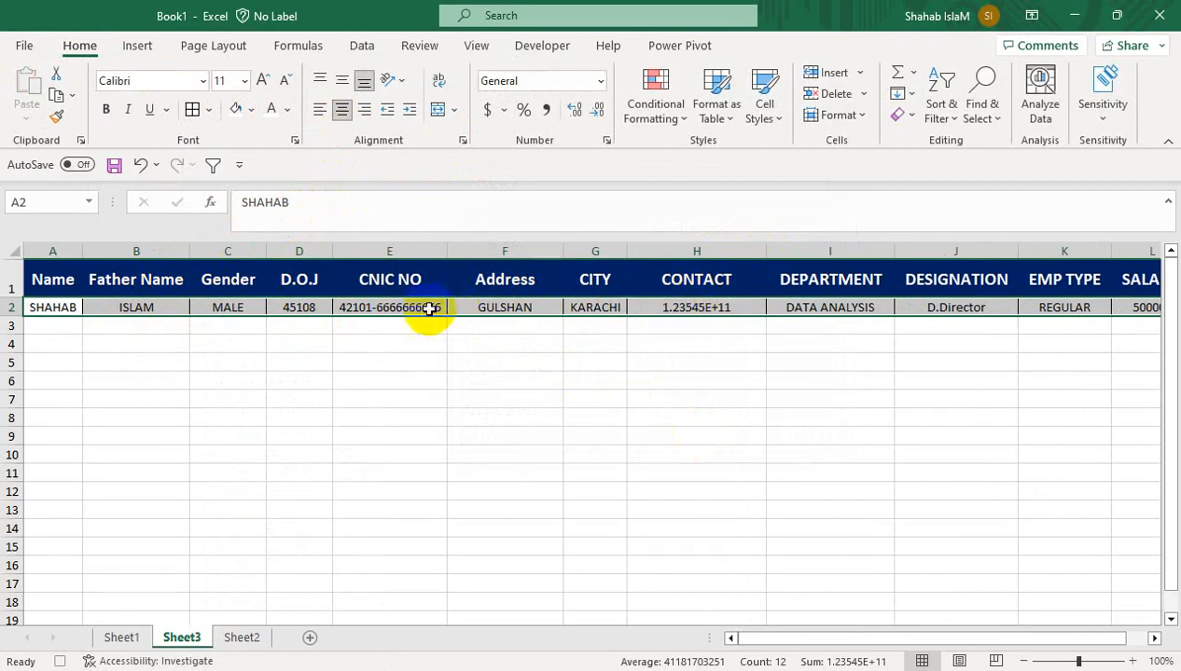
Check the joining date in D2 and toggle Use Relative References for the recording
left_click(314, 308)
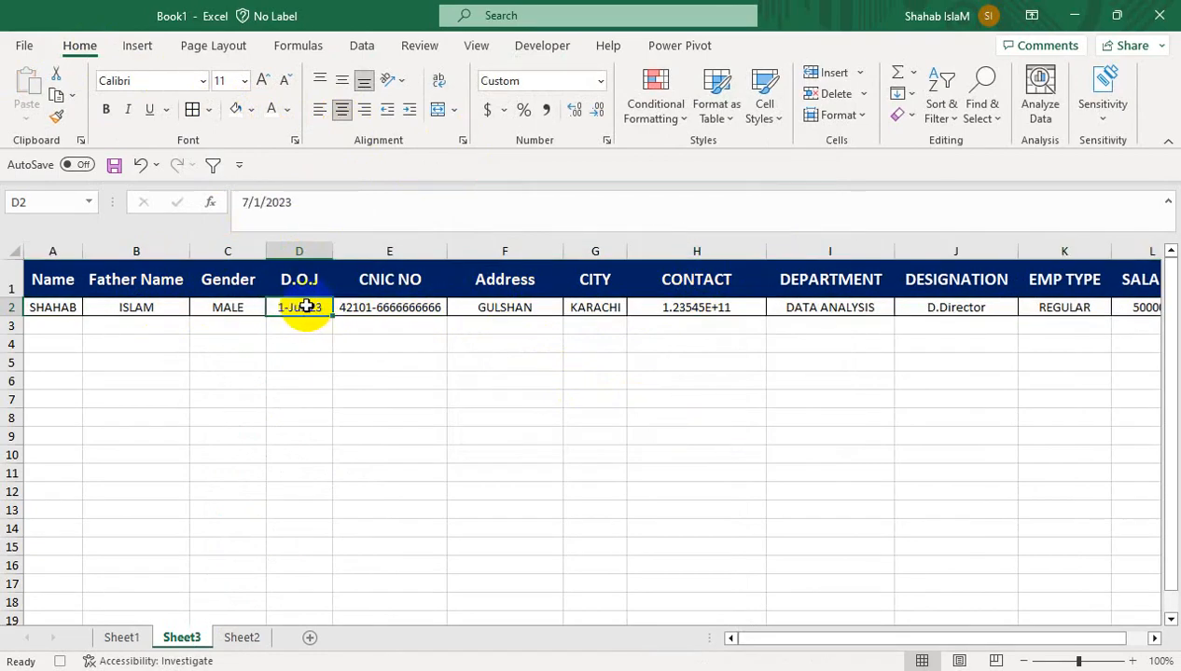
left_click(551, 47)
left_click(183, 97)
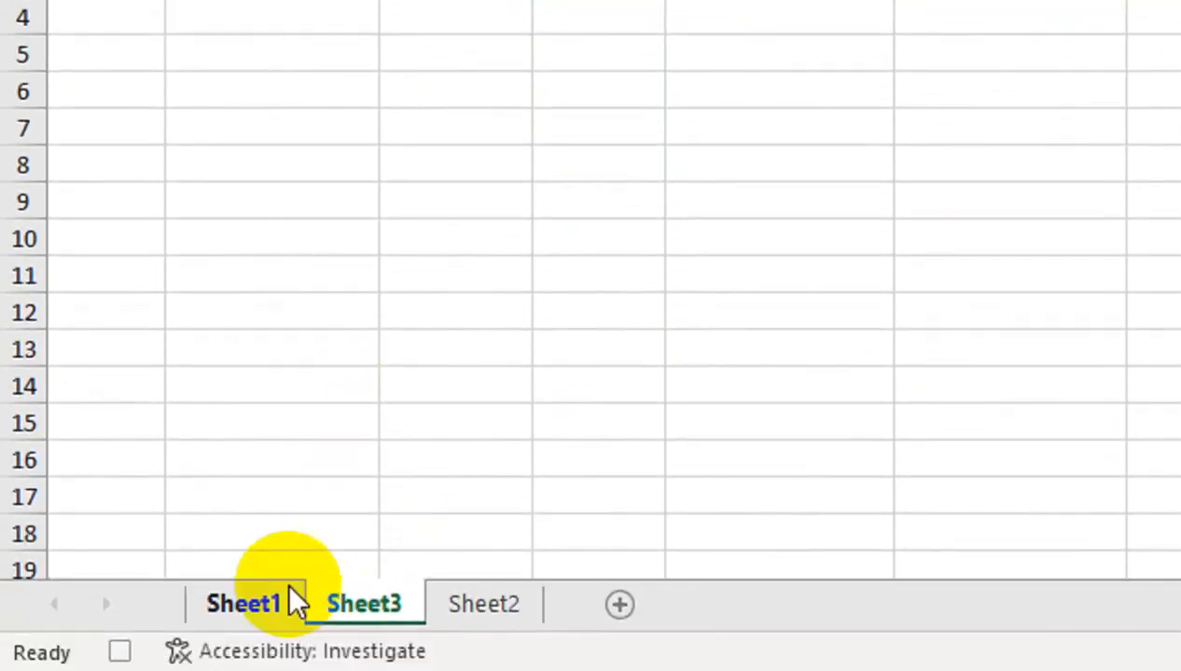
On Sheet1, multi-select the CONTACT, Name, Father Name, D.O.J, CNIC NO and Address entry cells
left_click(290, 603)
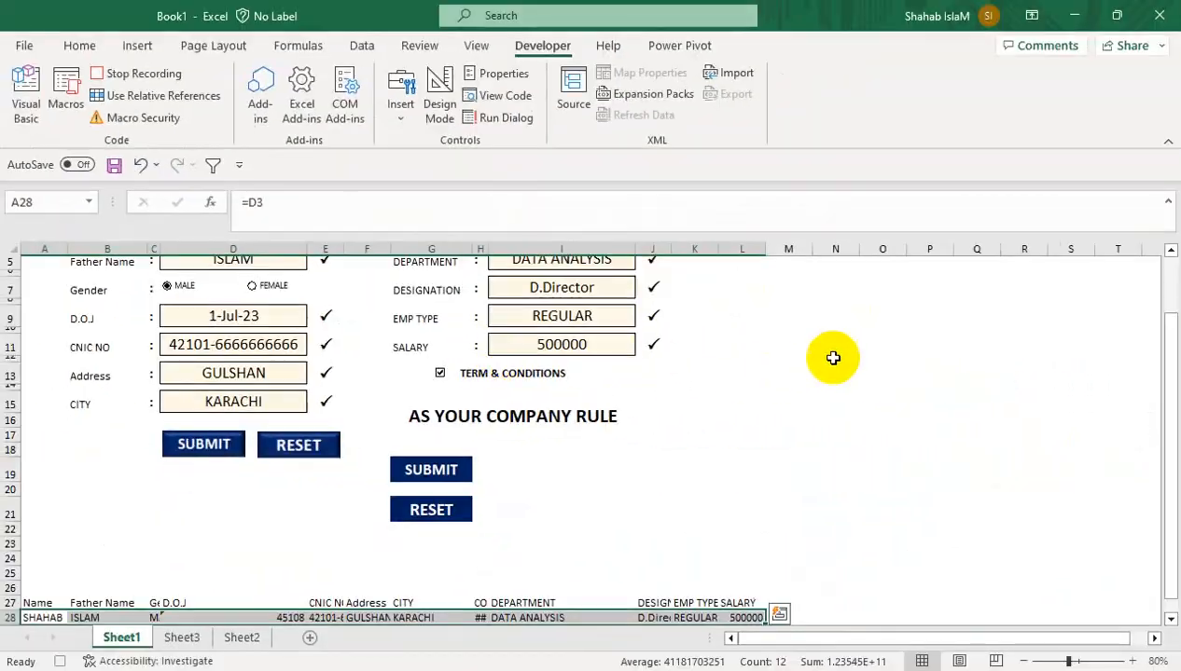
left_click_drag(1166, 368, 1168, 266)
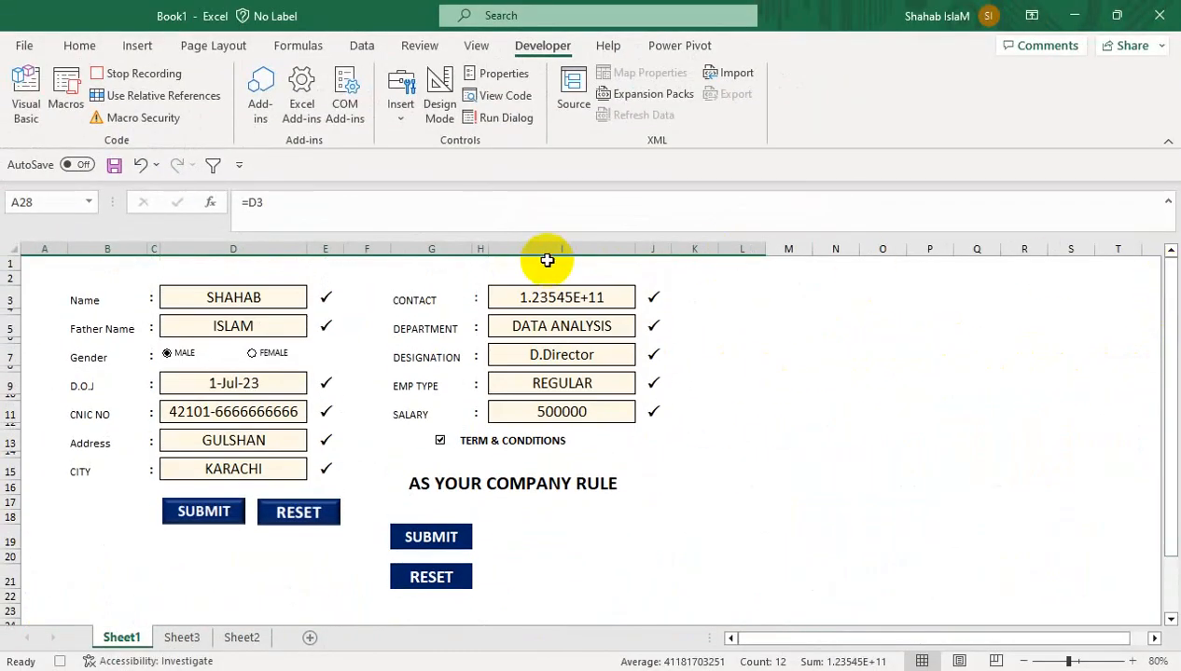
left_click(535, 297)
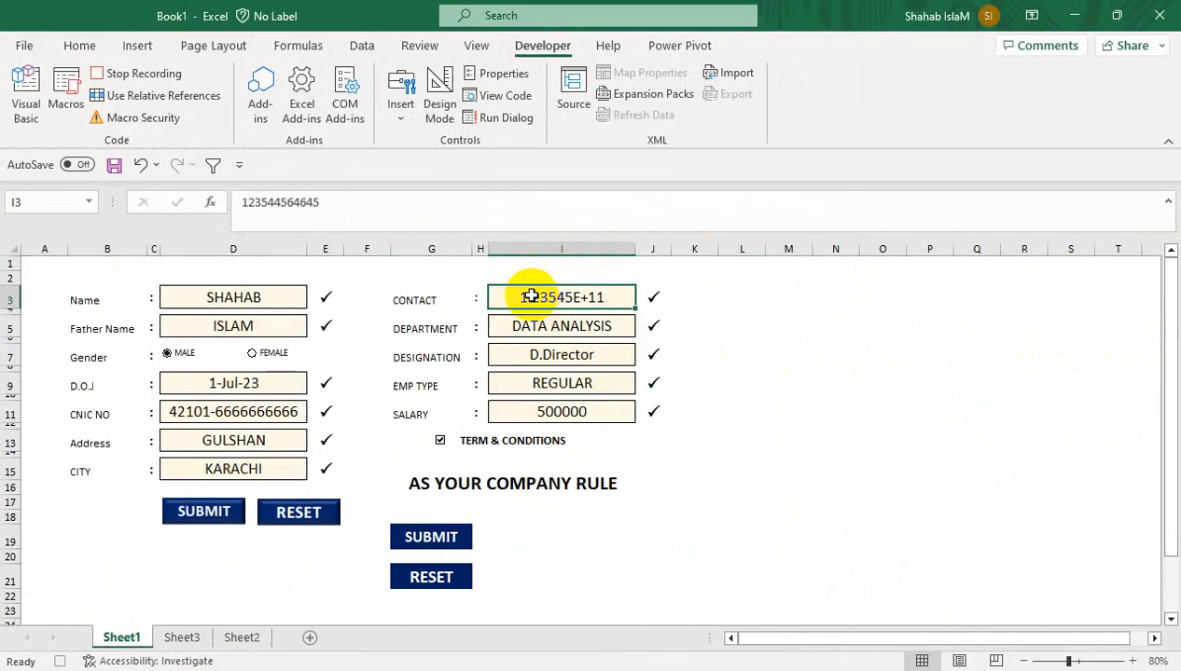
left_click(285, 295, "ctrl")
left_click(266, 325, "ctrl")
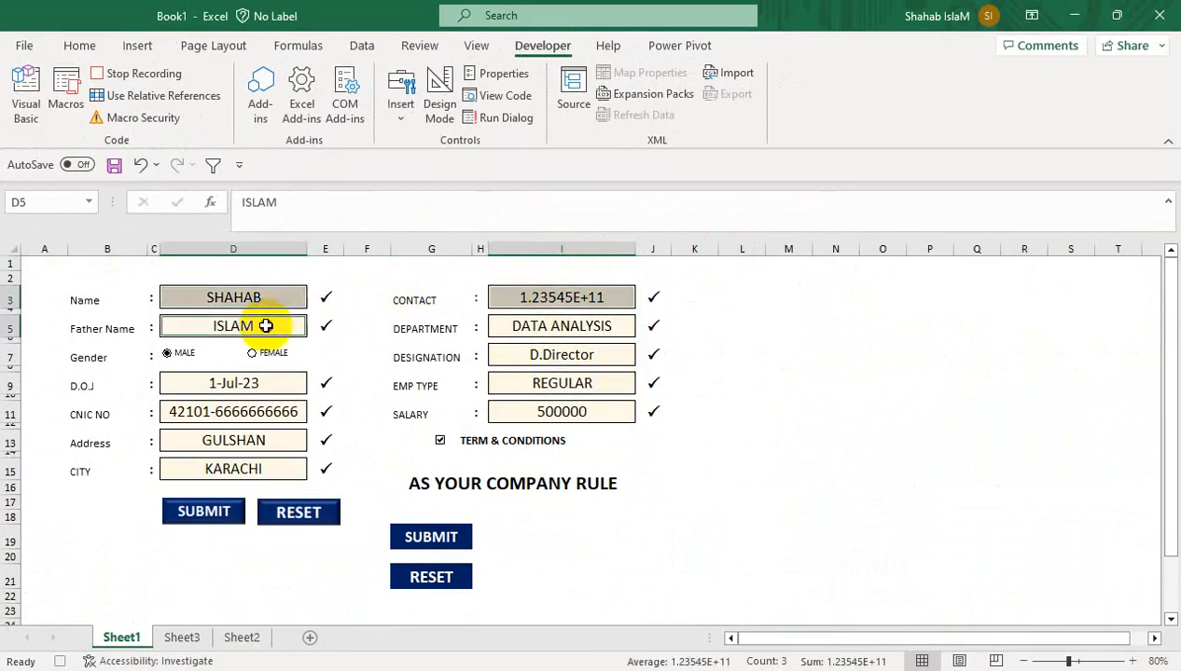
left_click(258, 381, "ctrl")
left_click(259, 411, "ctrl")
left_click(259, 438, "ctrl")
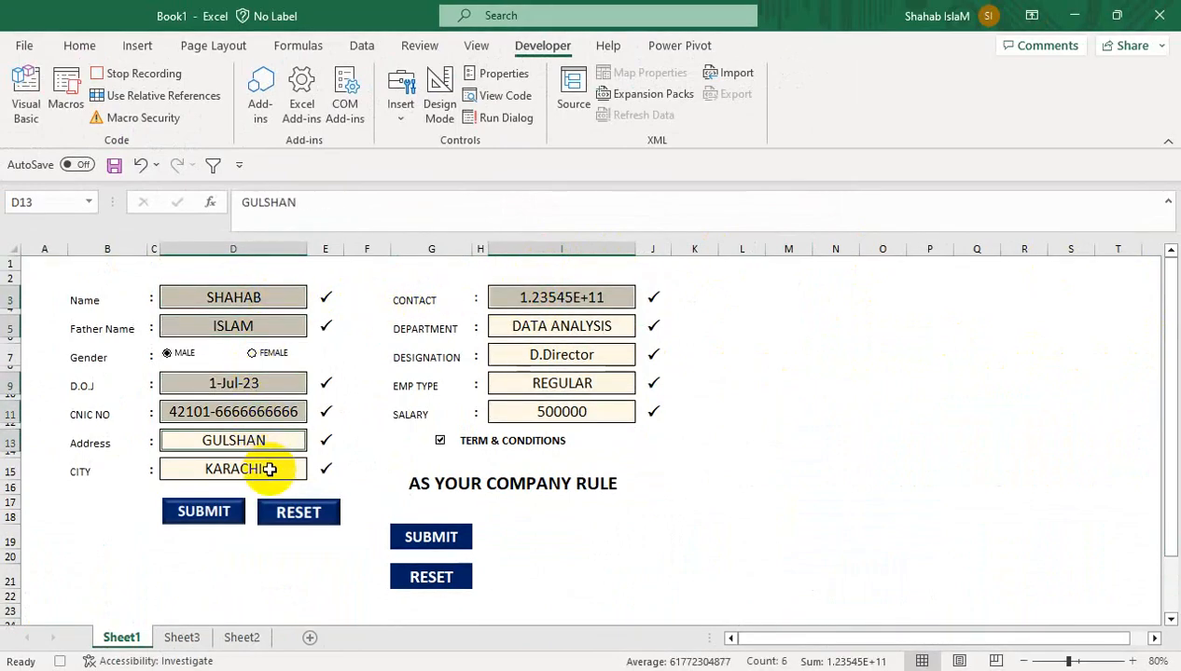
Add CITY, SALARY, EMP TYPE, DESIGNATION and DEPARTMENT cells, clear all entries, and stop recording
left_click(269, 469, "ctrl")
left_click(503, 412, "ctrl")
left_click(517, 383, "ctrl")
left_click(521, 353, "ctrl")
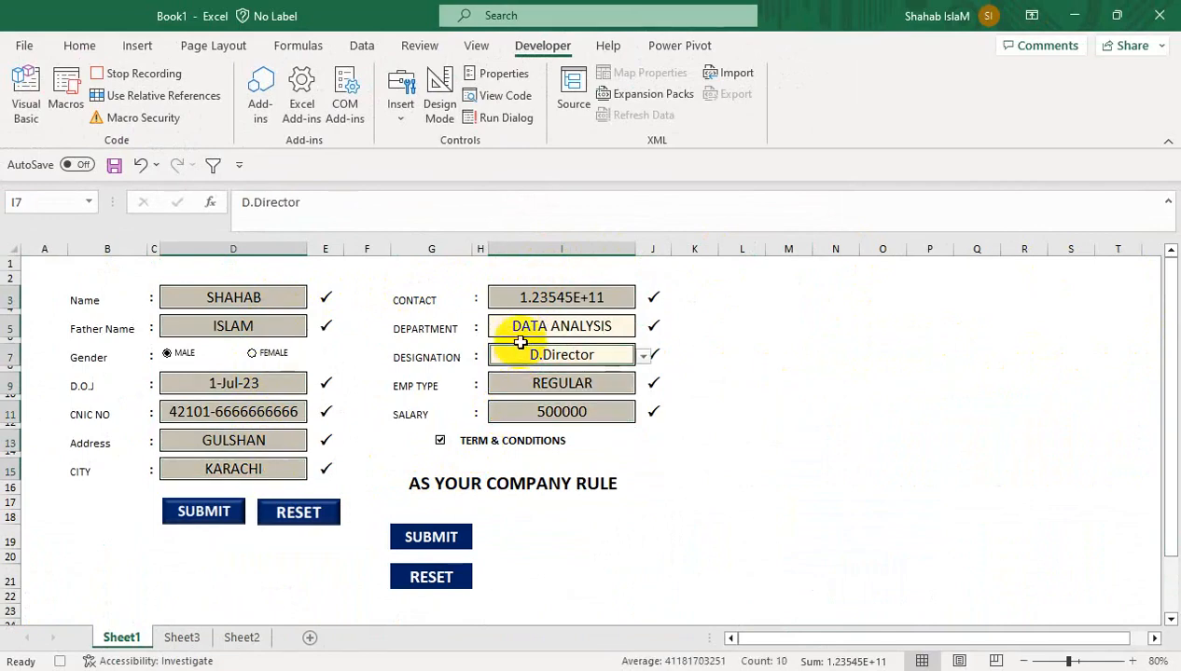
left_click(524, 329, "ctrl")
key("Delete")
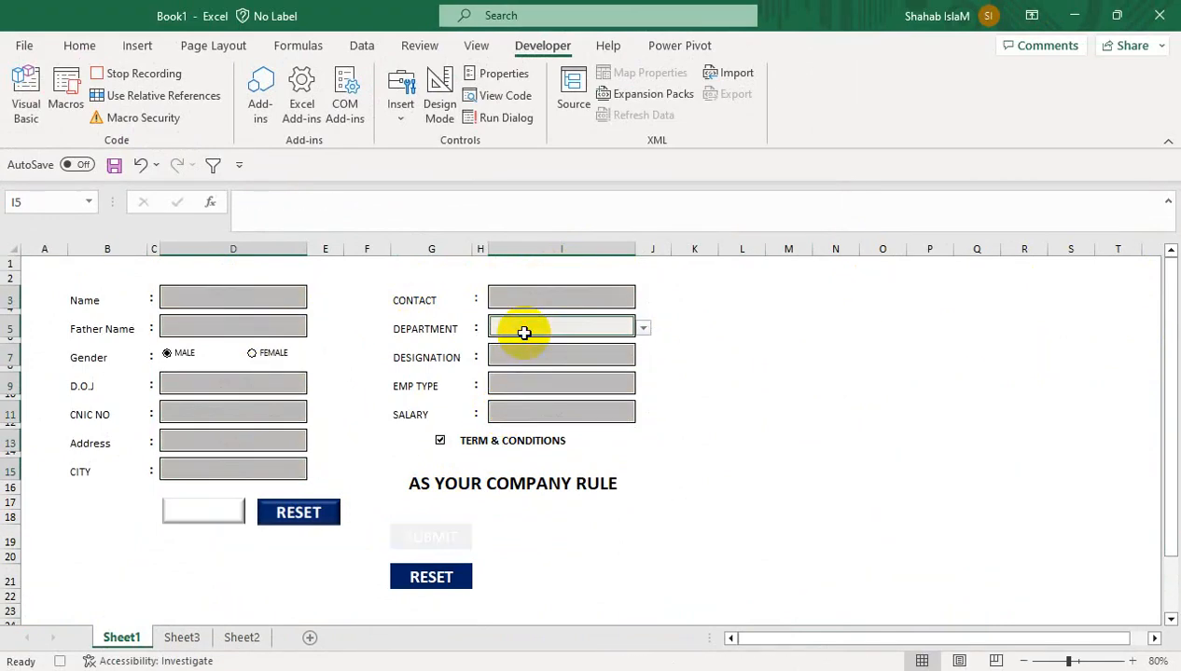
left_click(297, 295)
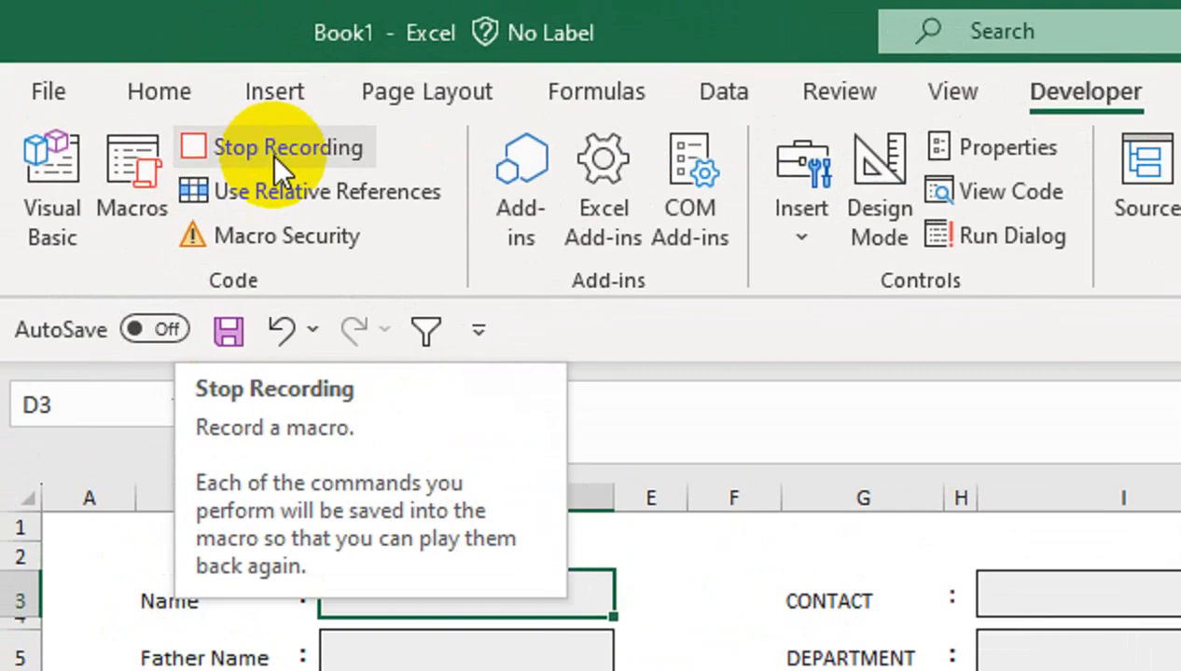
left_click(137, 81)
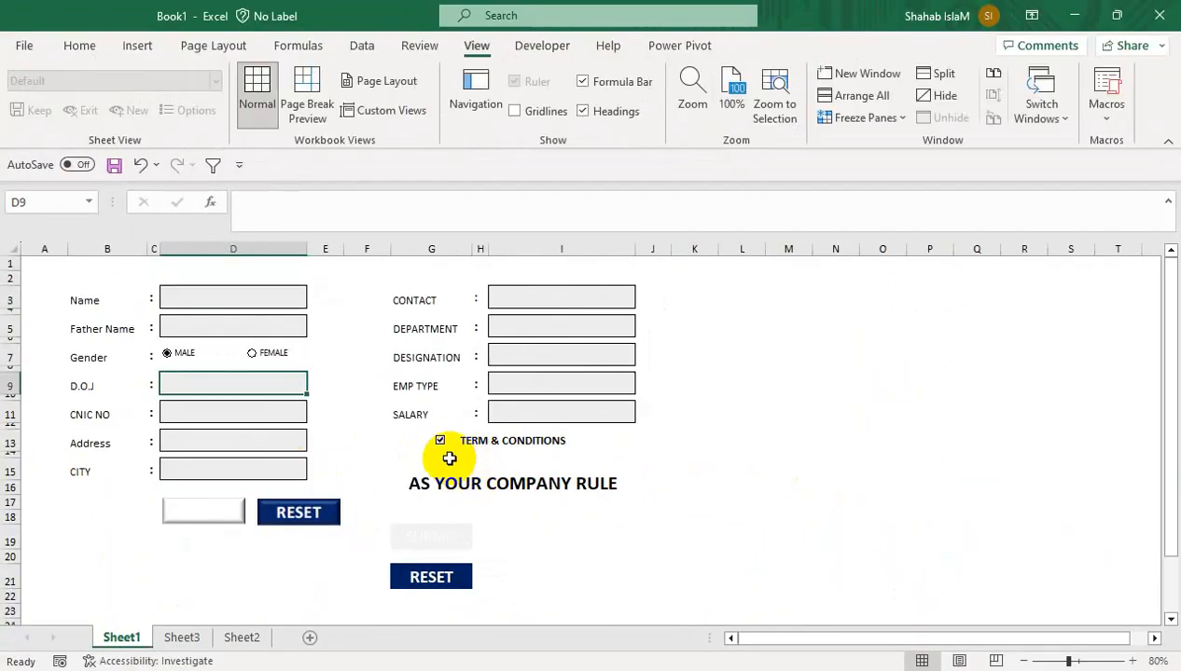
Enter the employee's name and father's name
left_click(224, 301)
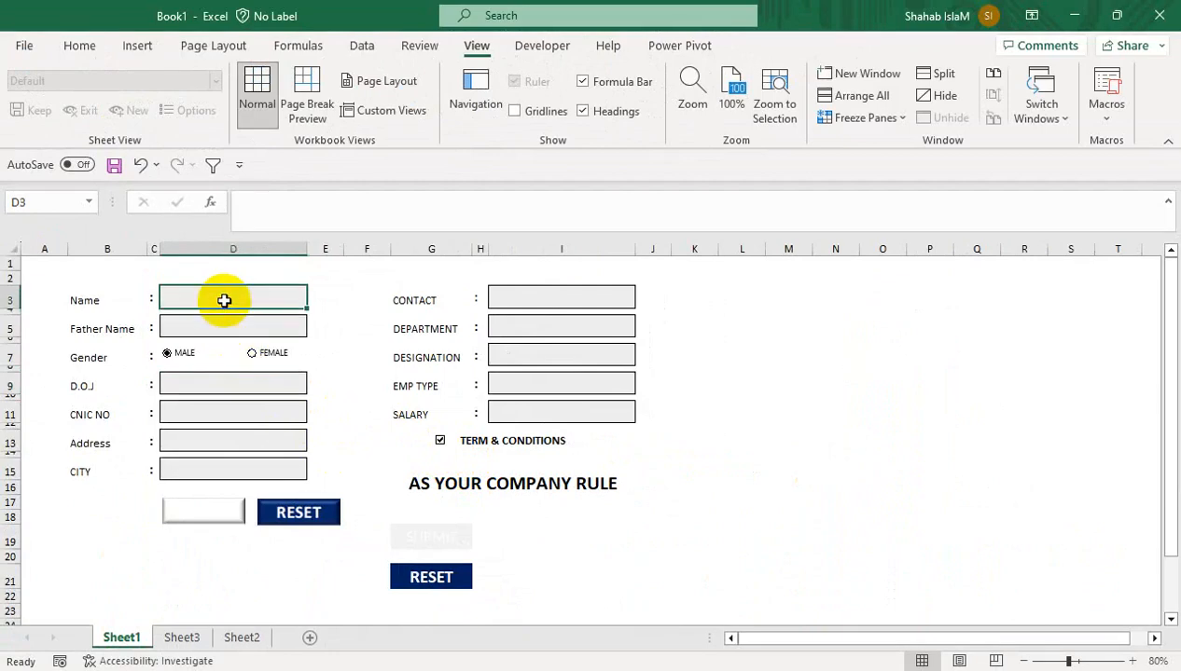
type("ASA")
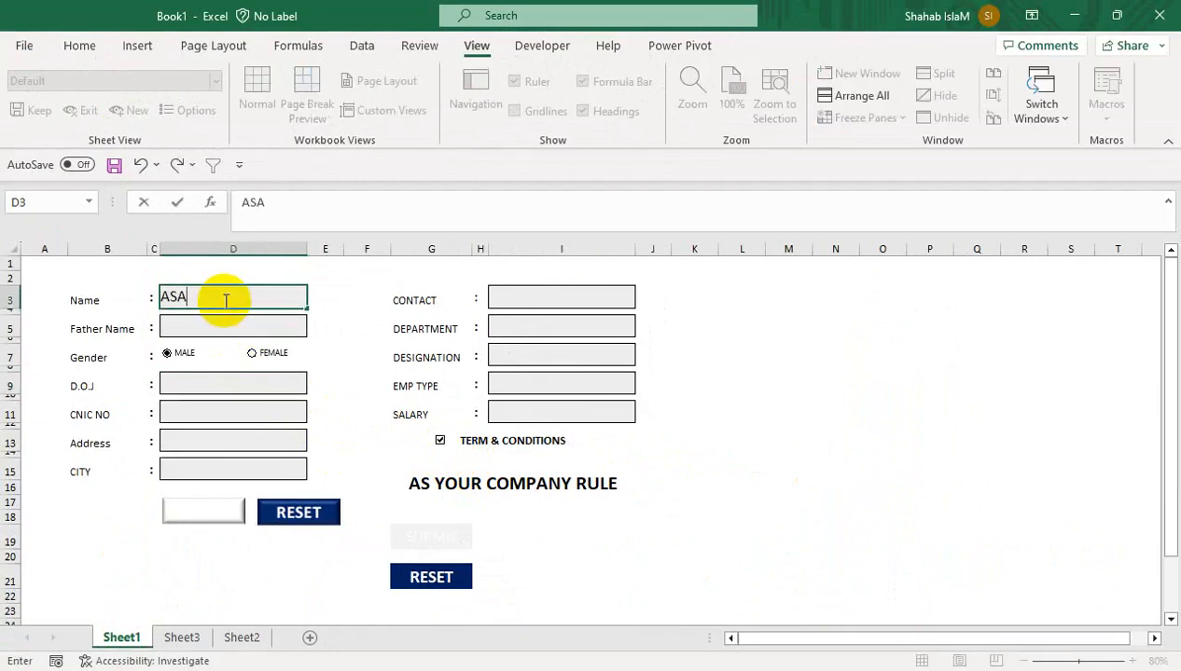
type("D")
left_click(264, 317)
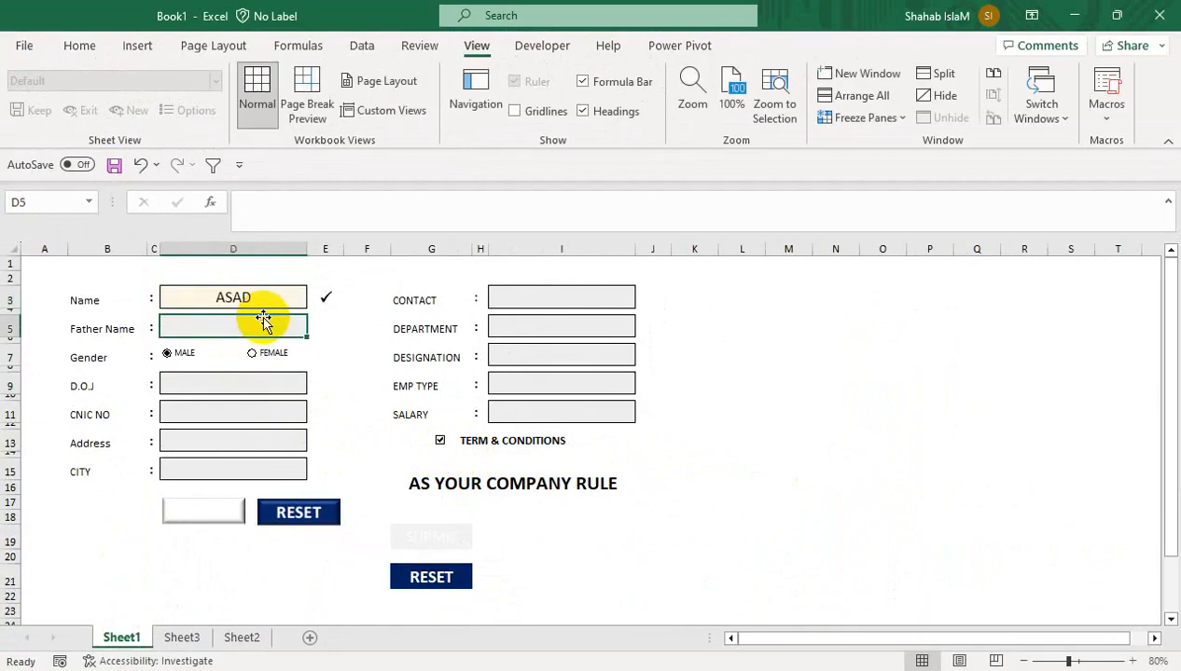
type("R")
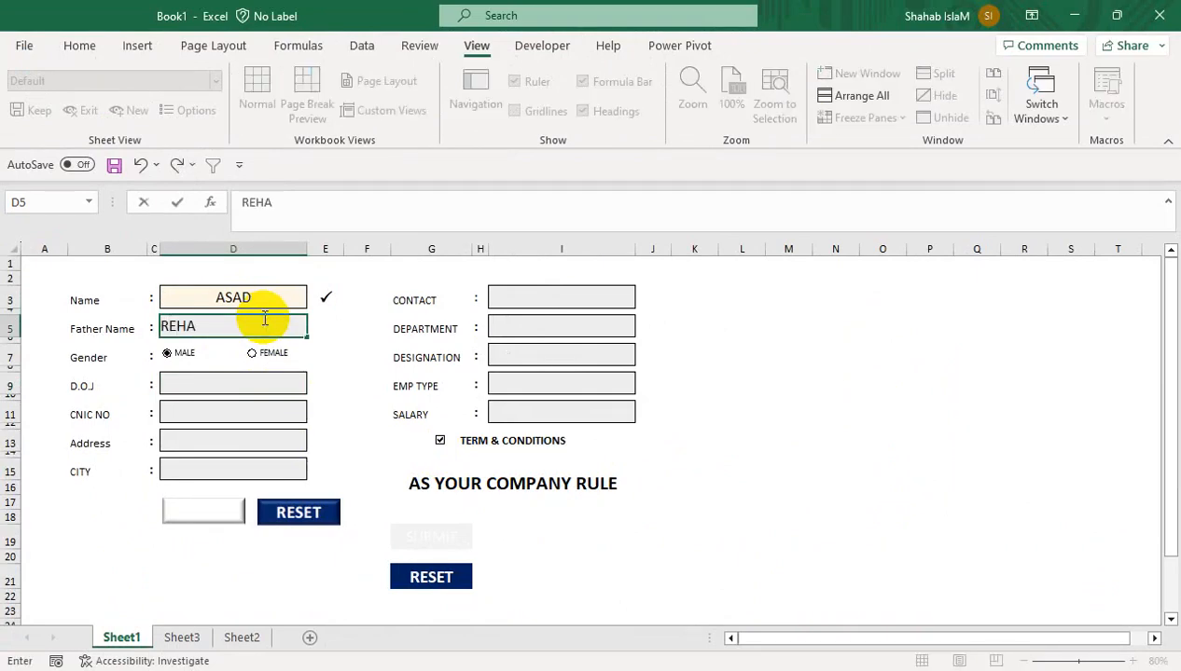
type("EHAN")
key("Return")
Enter joining date 1-JUL-2023 and the CNIC number
left_click(200, 380)
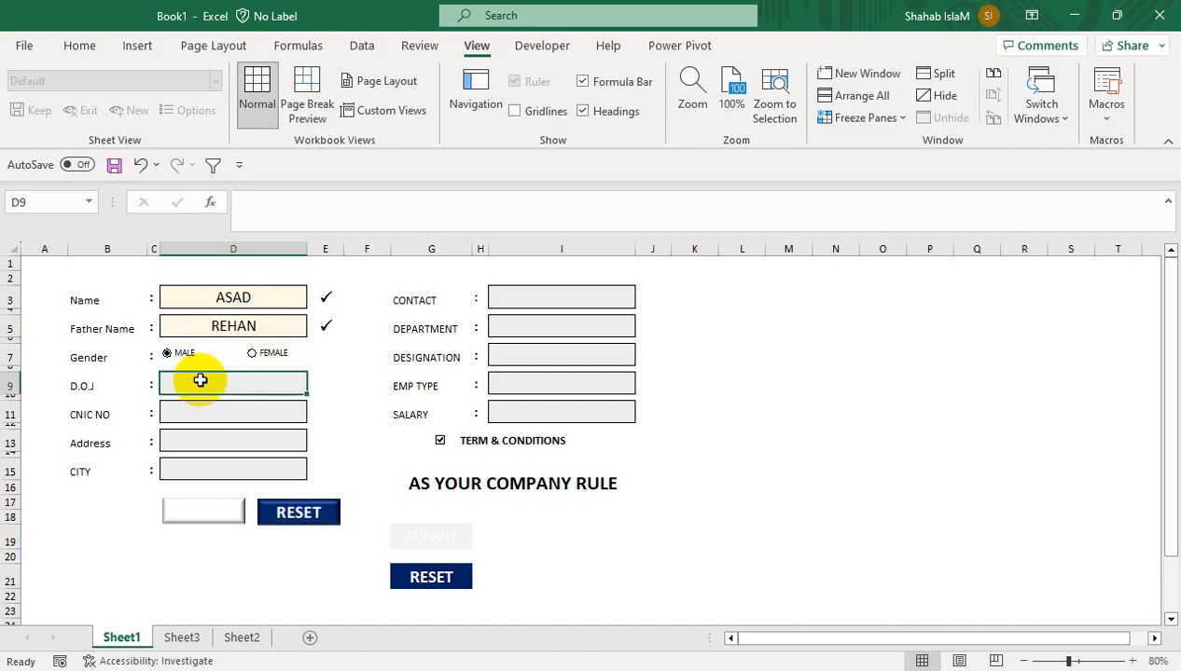
type("1-JUL")
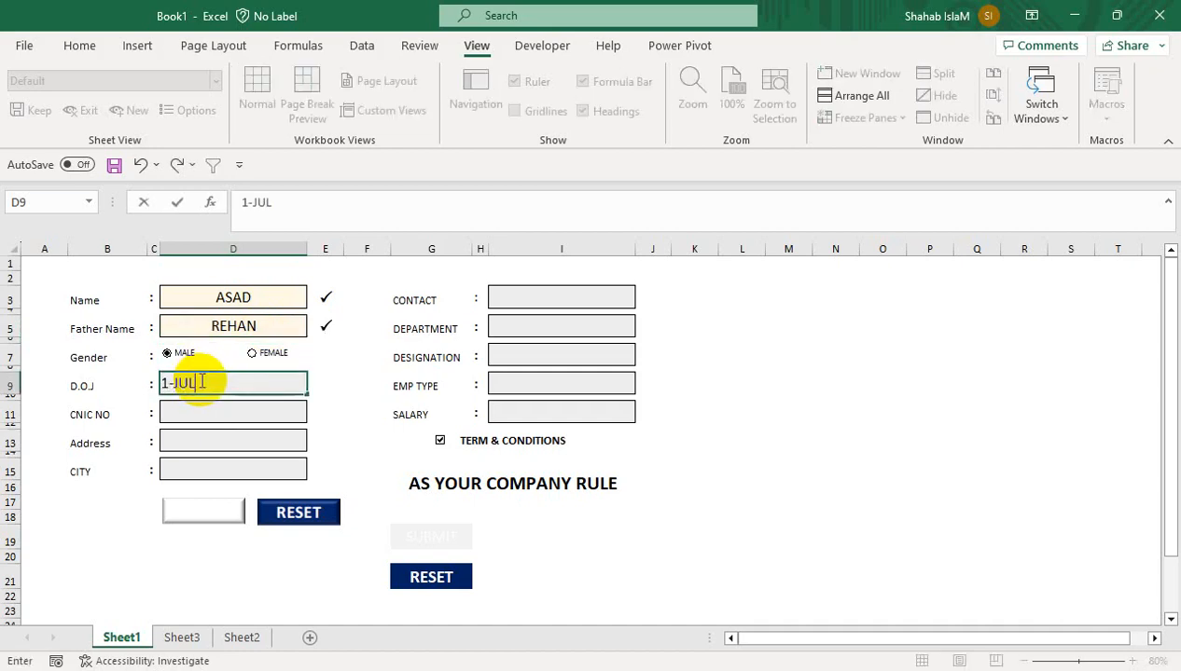
type("-2023")
key("Return")
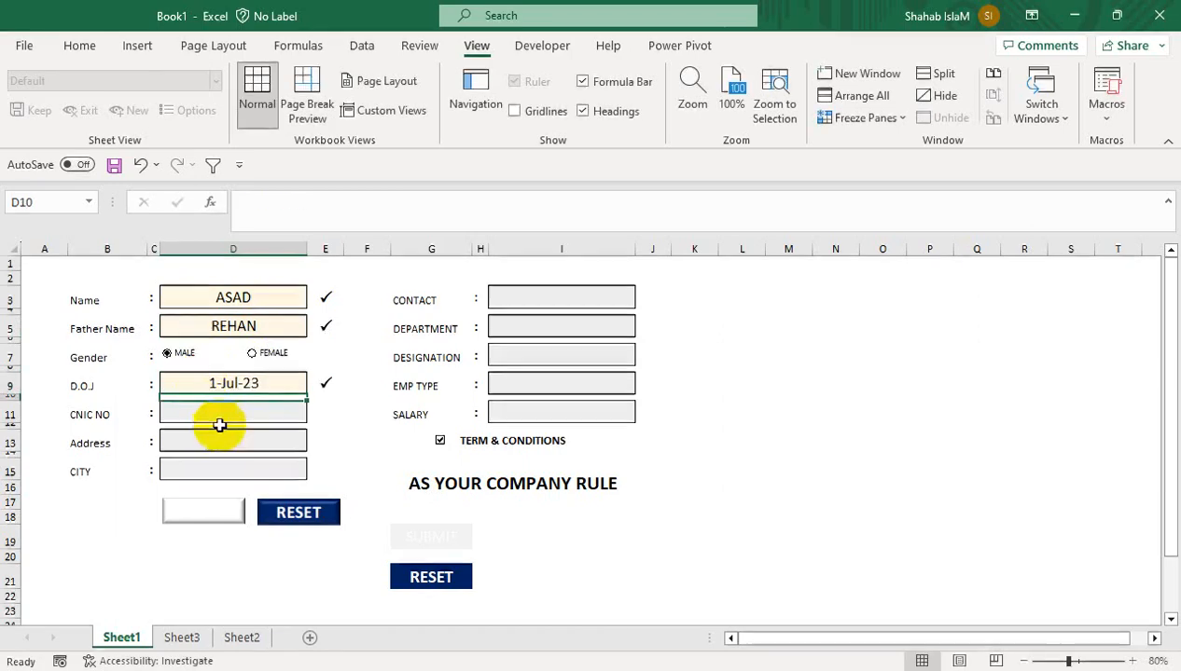
type("51245645645")
key("Escape")
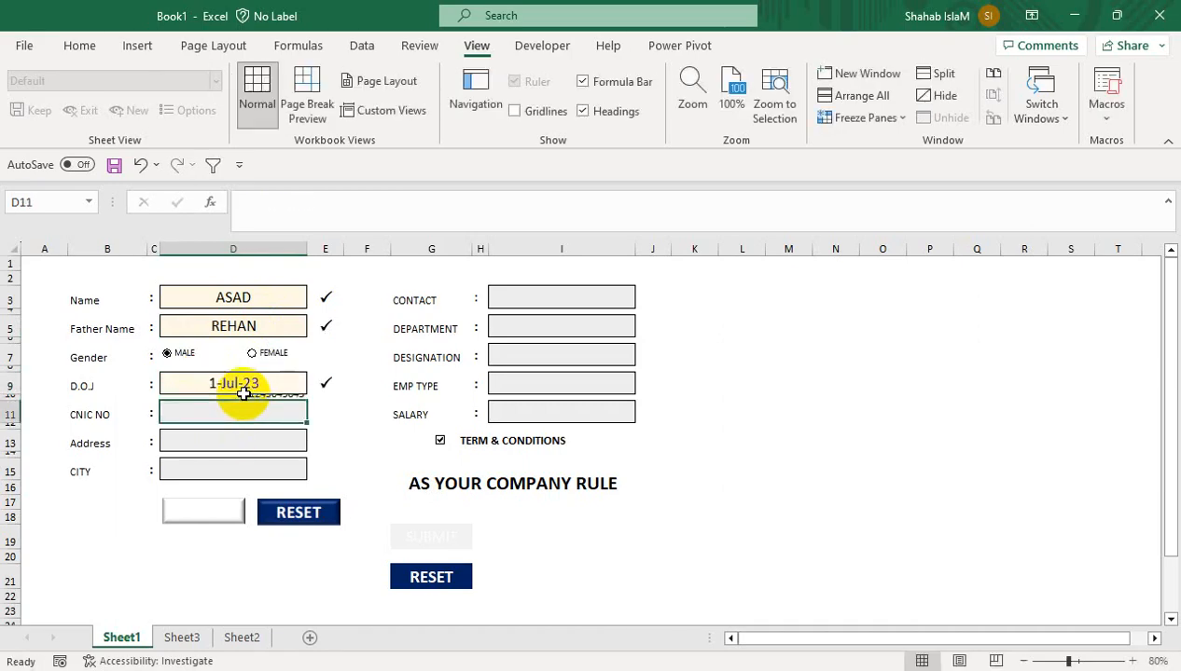
key("Down")
type("656566")
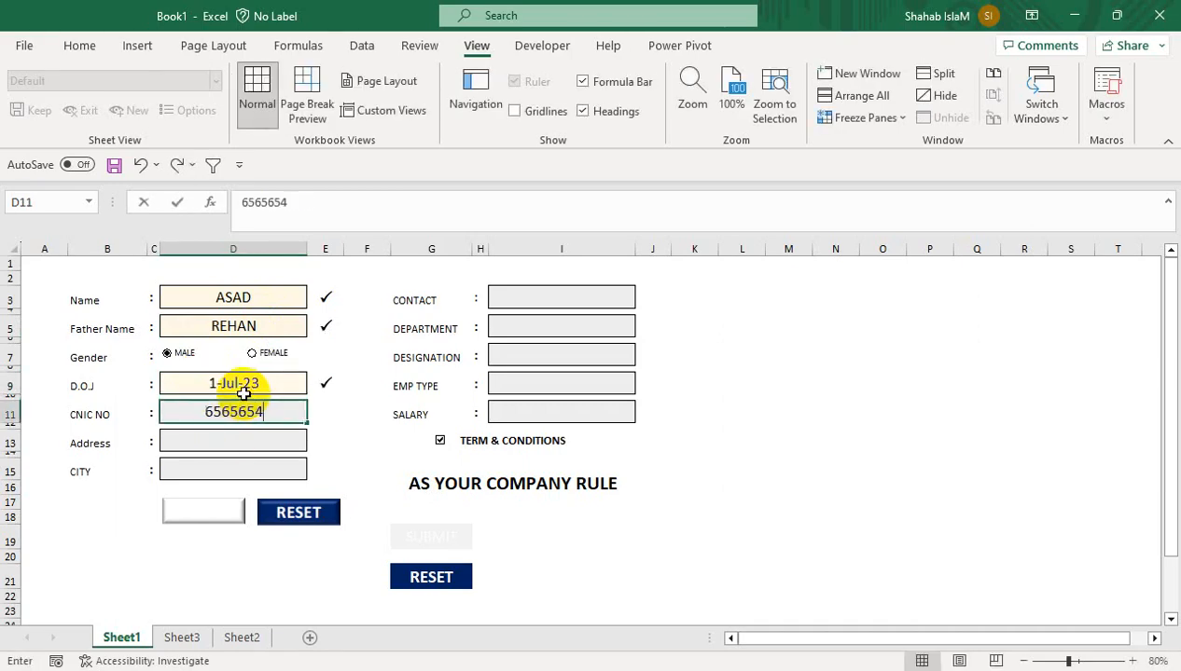
type("54564")
key("Return")
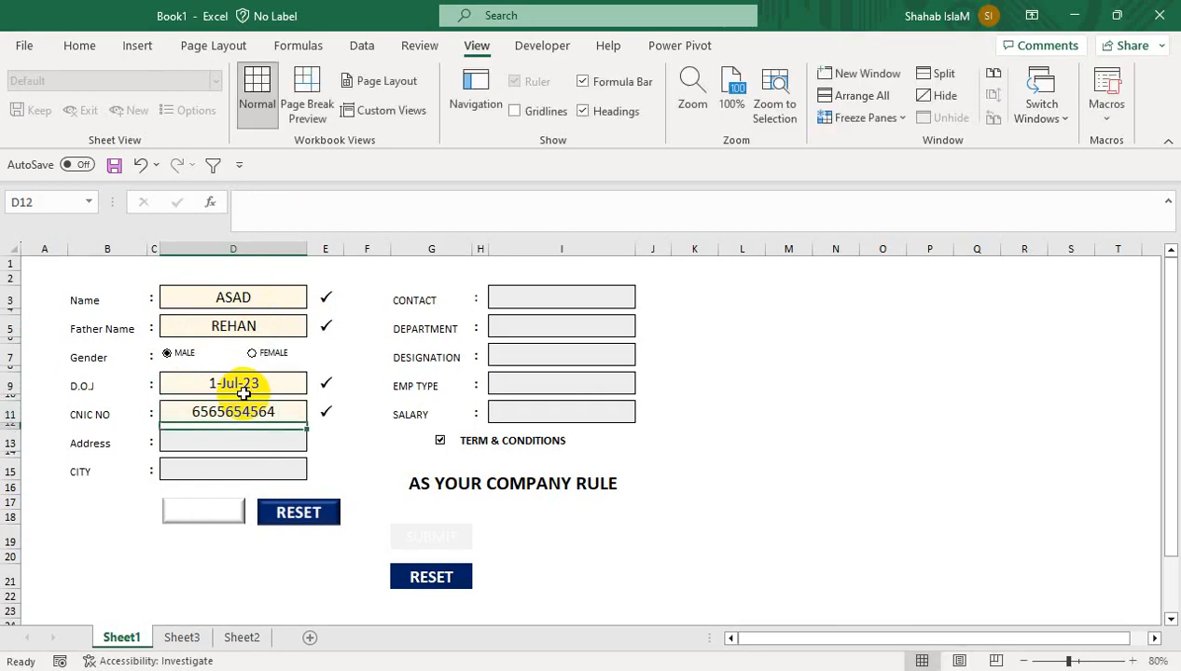
Enter the address and pick SAKKAR as the city
key("Down")
key("Left")
key("Right")
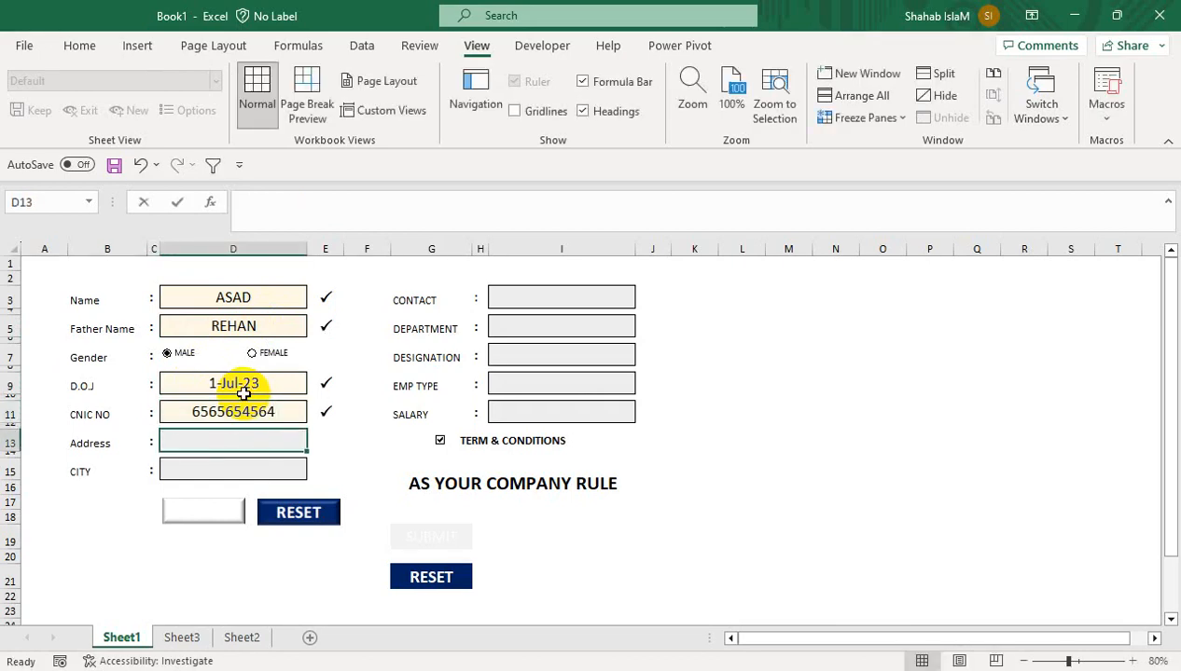
type("NAA")
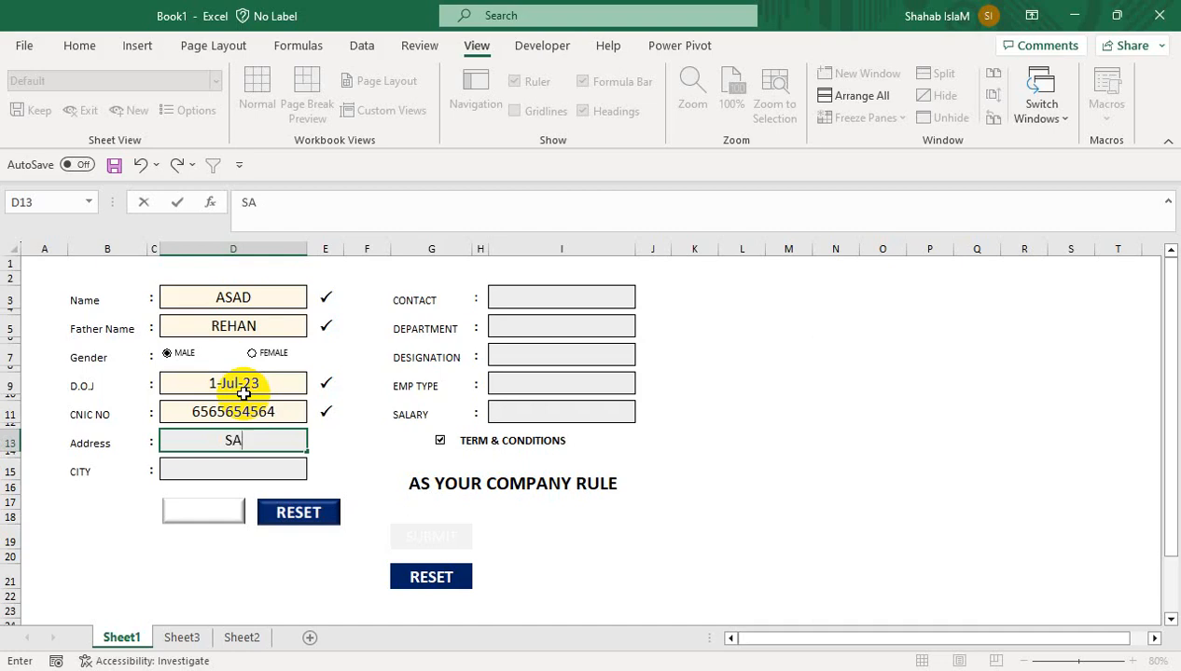
key("Return")
key("Down")
left_click(315, 476)
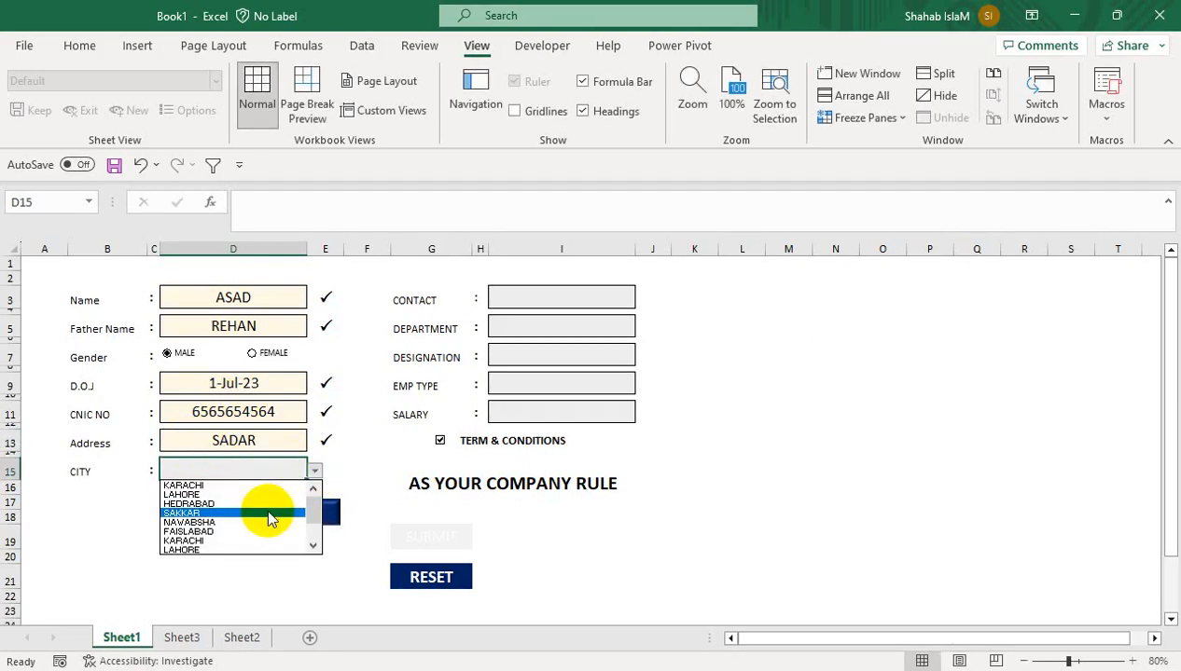
left_click(265, 513)
Enter the contact number, correcting it once
left_click(625, 295)
type("12")
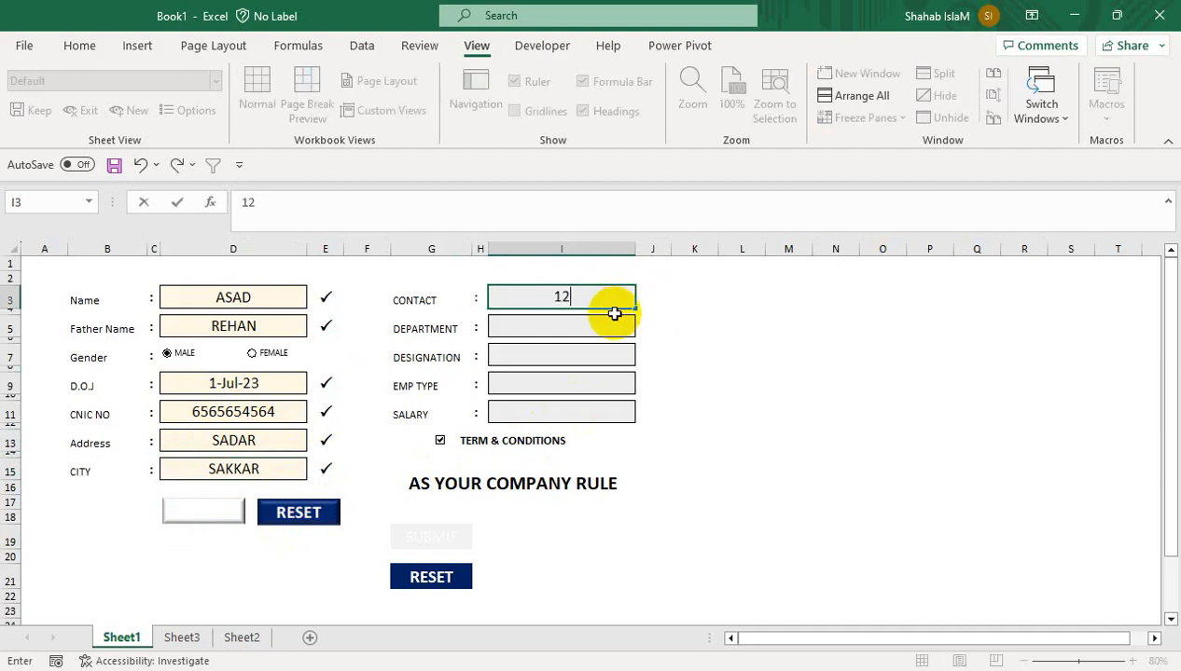
type("3655486+")
key("Return")
left_click(605, 302)
type("32654123")
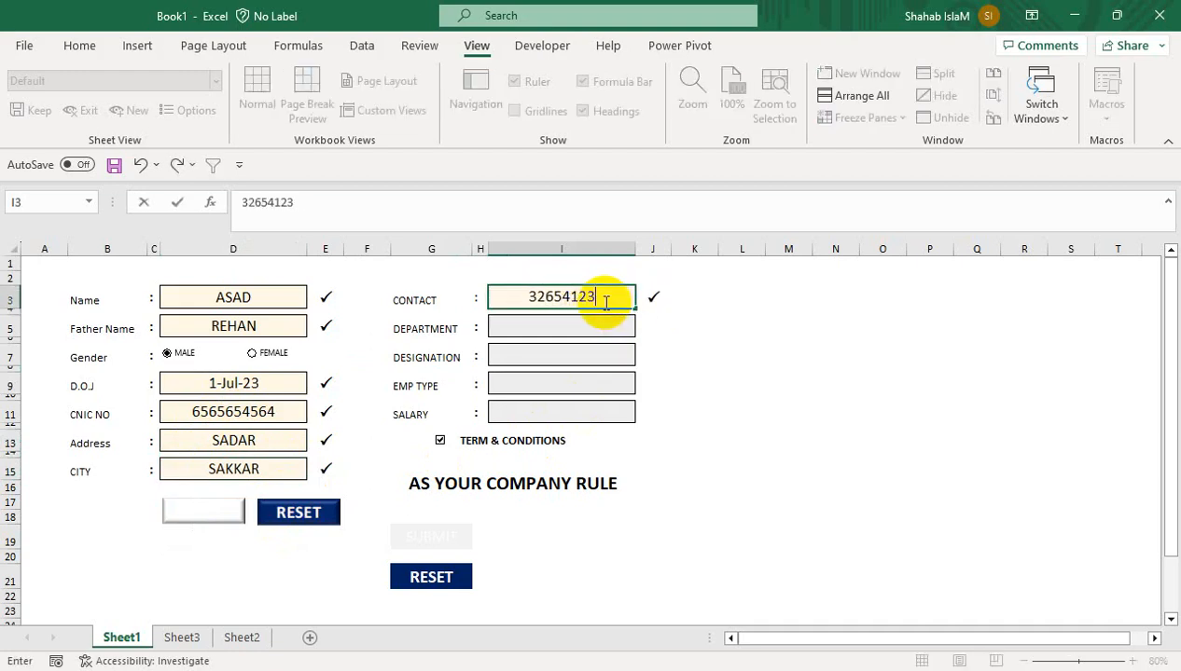
key("Return")
Choose DATA ANALYSIS as department and Officer as designation
left_click(606, 325)
left_click(650, 331)
left_click(613, 323)
left_click(644, 330)
left_click(580, 396)
left_click(590, 360)
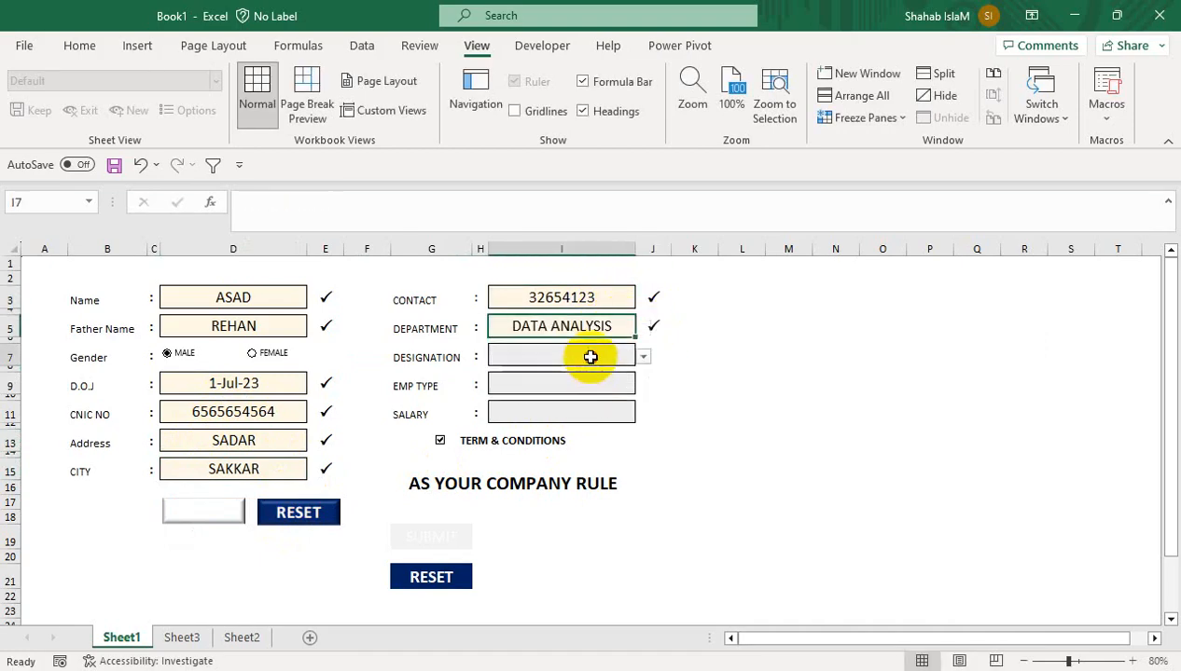
left_click(643, 357)
left_click(623, 392)
Choose CONTRACT as employment type and enter salary 36000
left_click(620, 384)
left_click(644, 385)
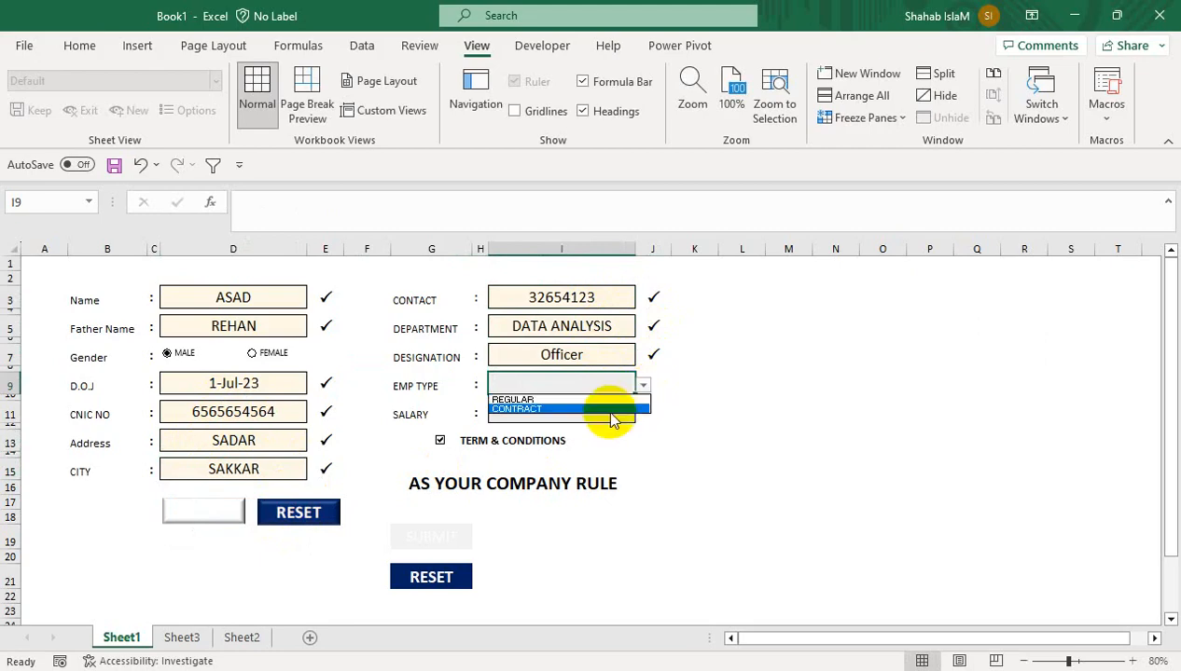
left_click(610, 409)
left_click(604, 414)
type("36000")
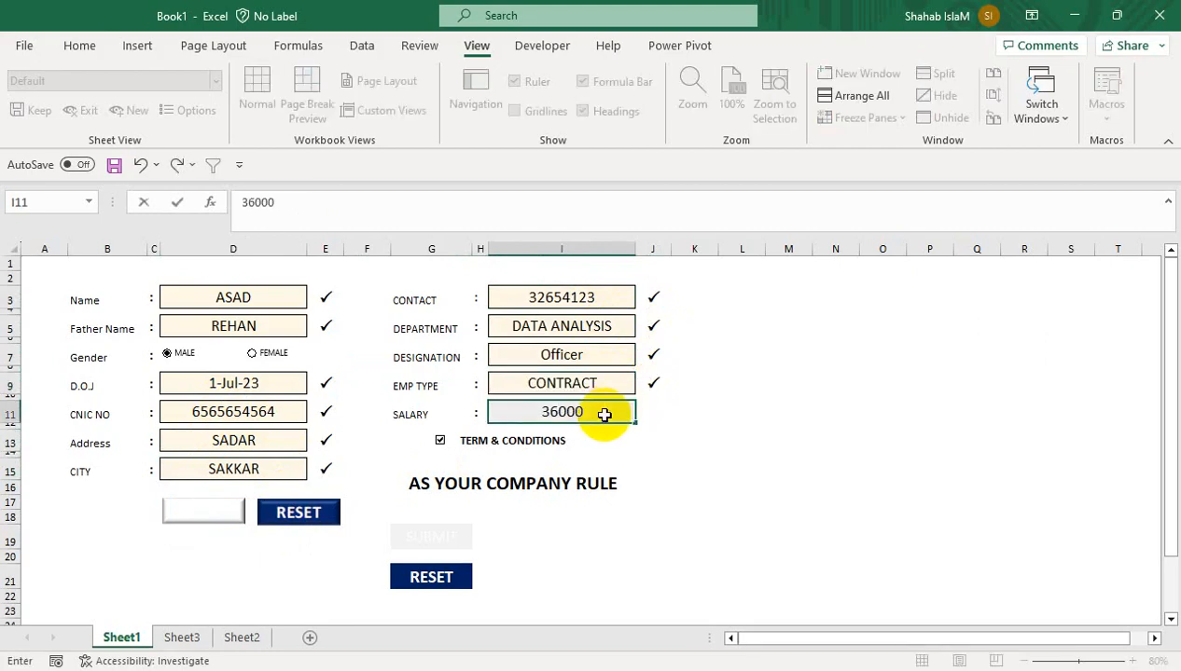
key("Return")
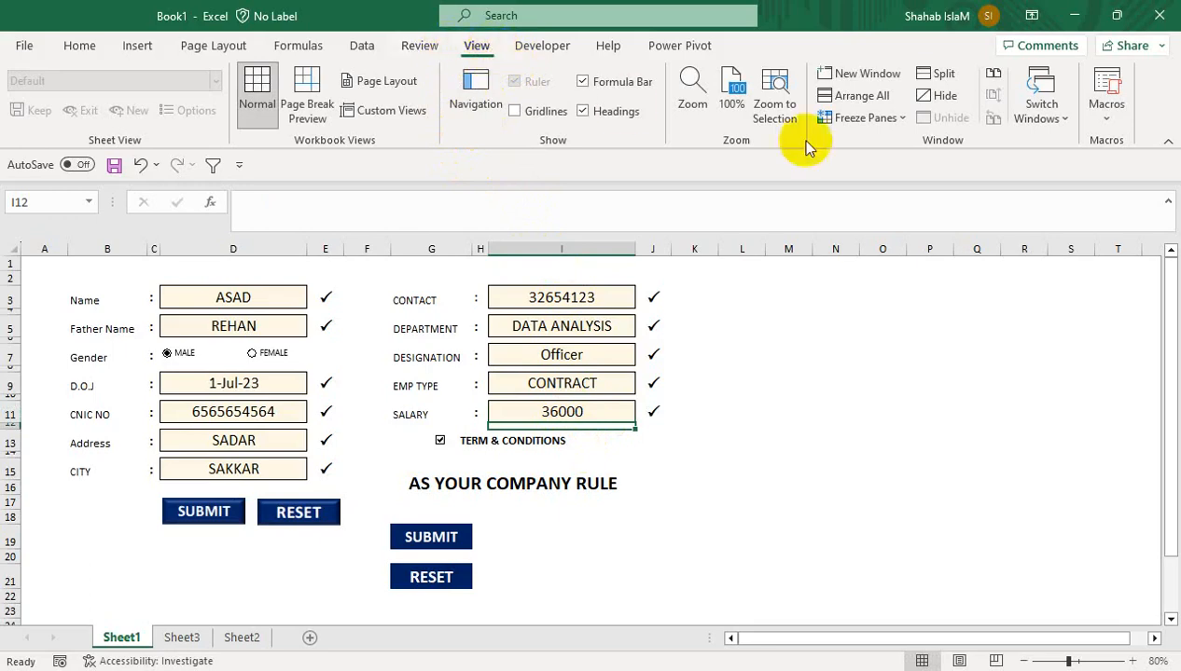
Run Macro1 from View Macros and check the new record on Sheet3
left_click(1109, 119)
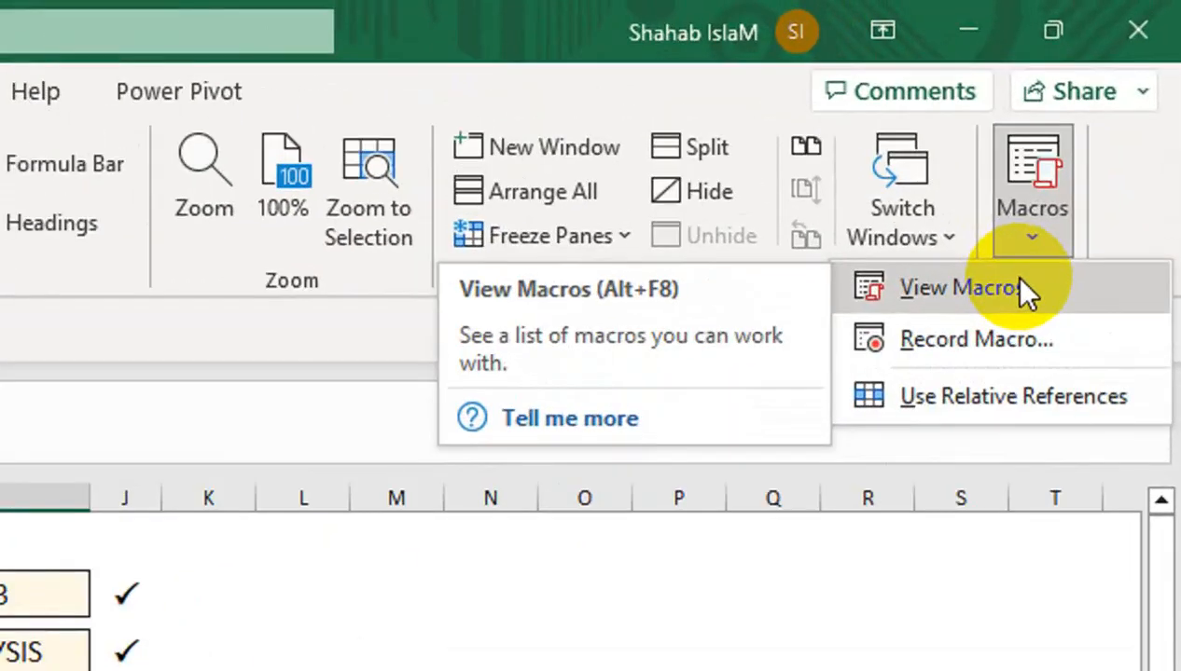
left_click(1073, 143)
left_click(757, 172)
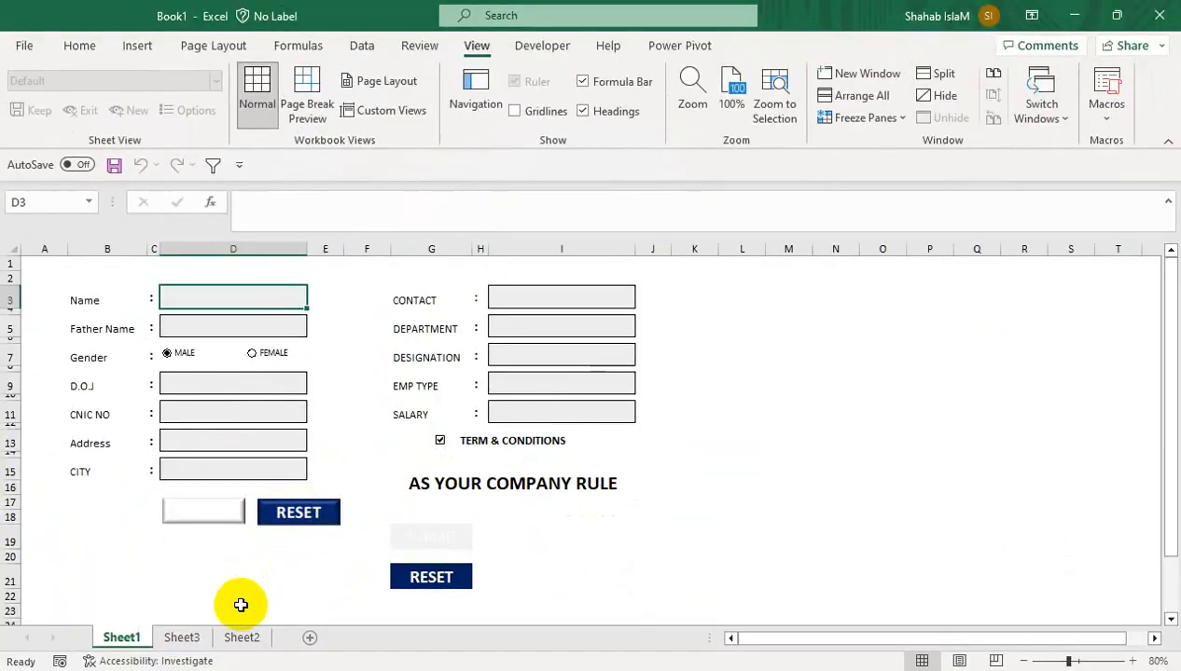
left_click(187, 637)
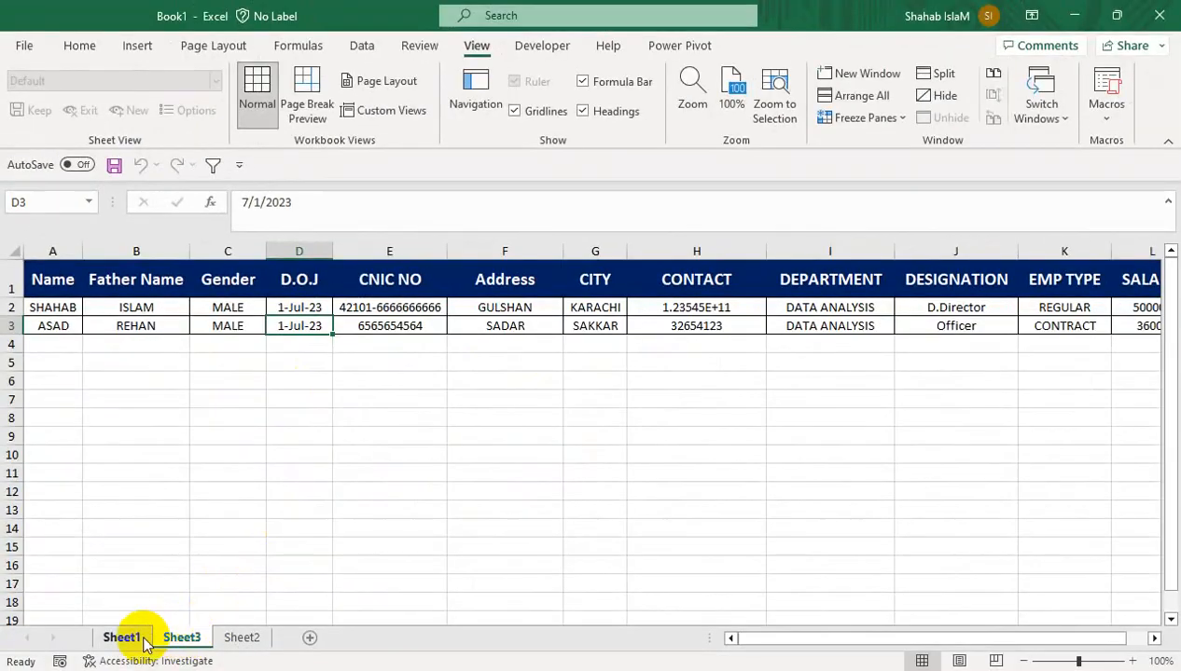
left_click(140, 640)
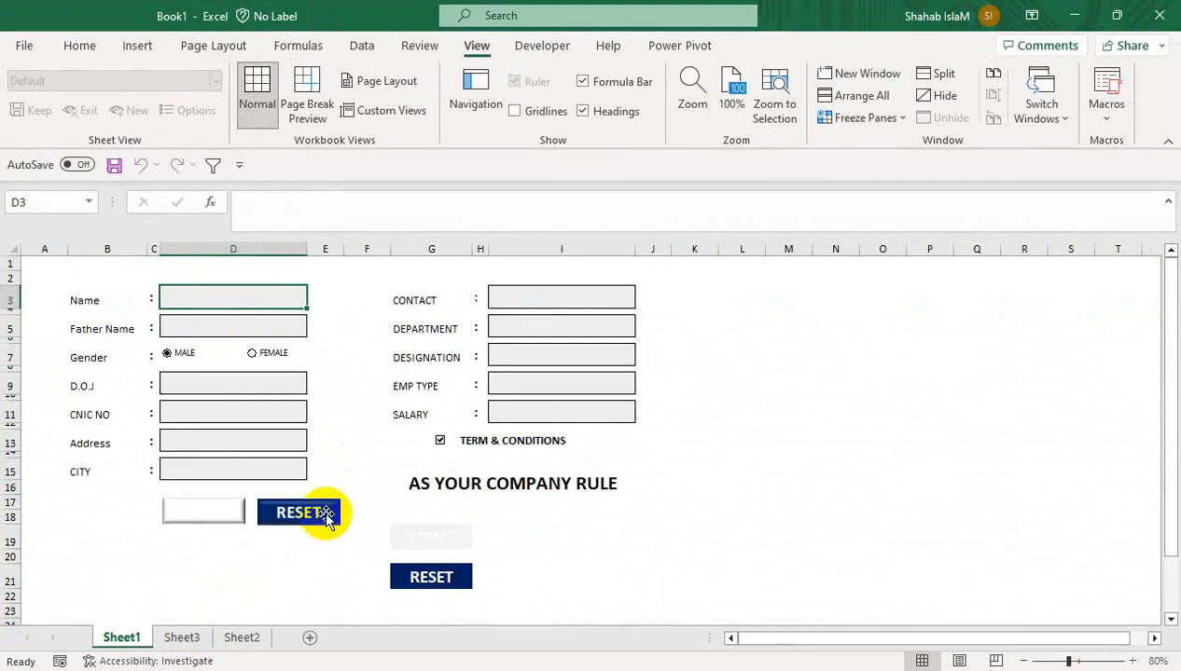
Assign Macro1 to the white submit picture on Sheet1
right_click(232, 515)
left_click(653, 205)
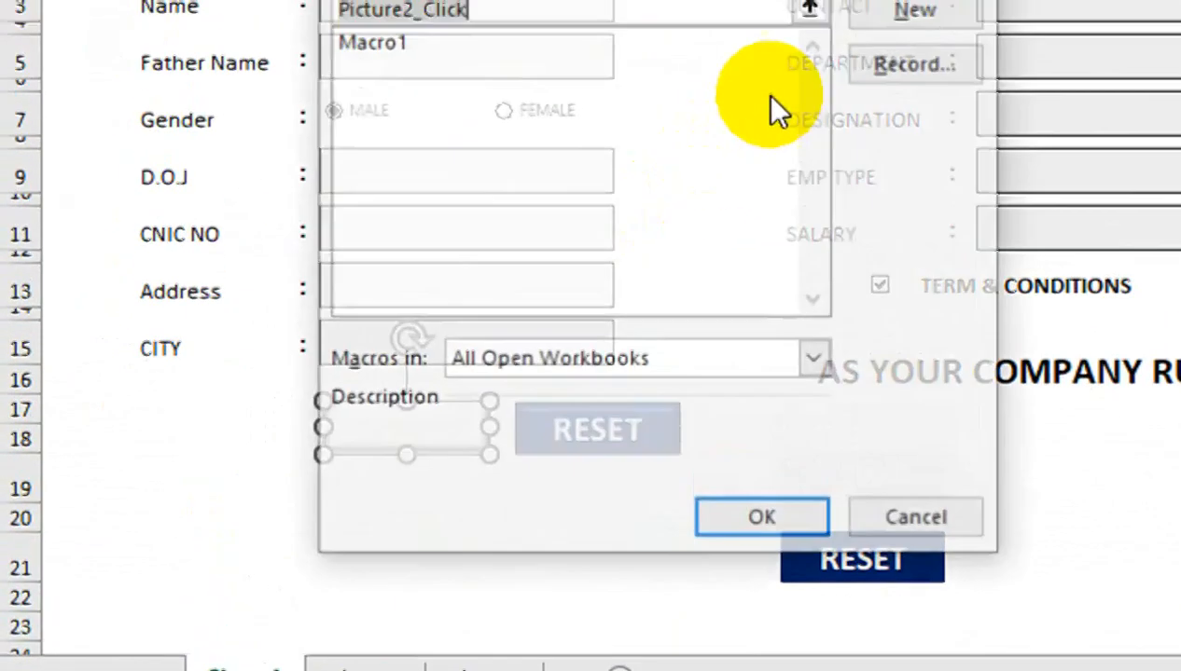
left_click(477, 168)
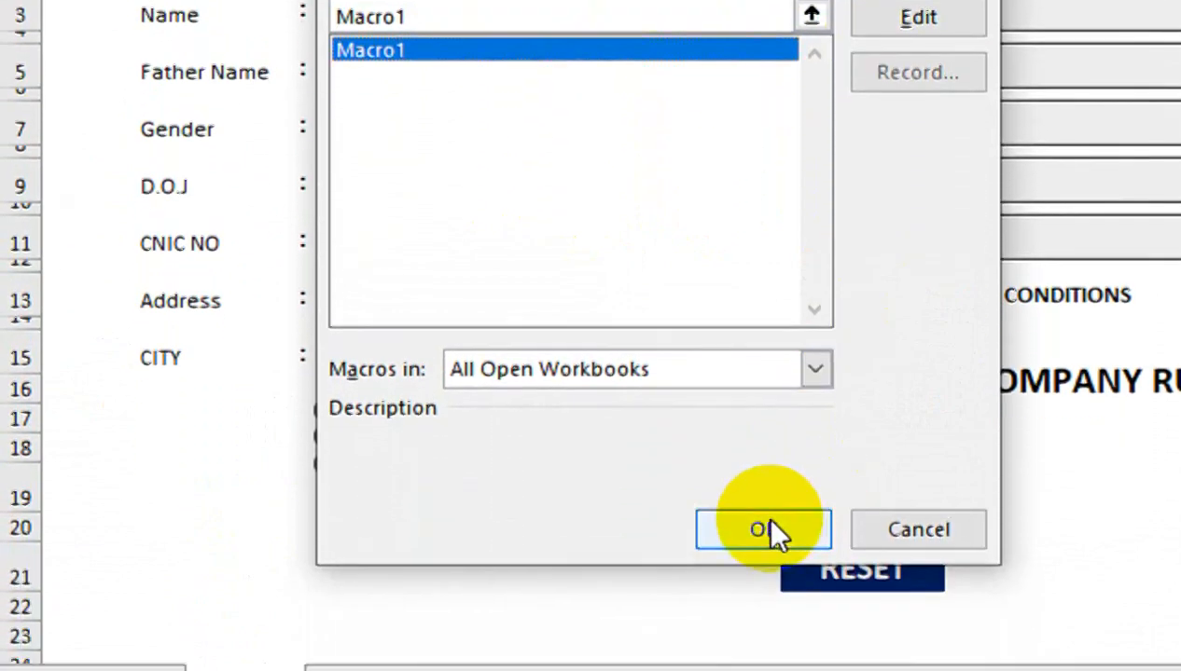
left_click(763, 643)
left_click(511, 509)
left_click(504, 11)
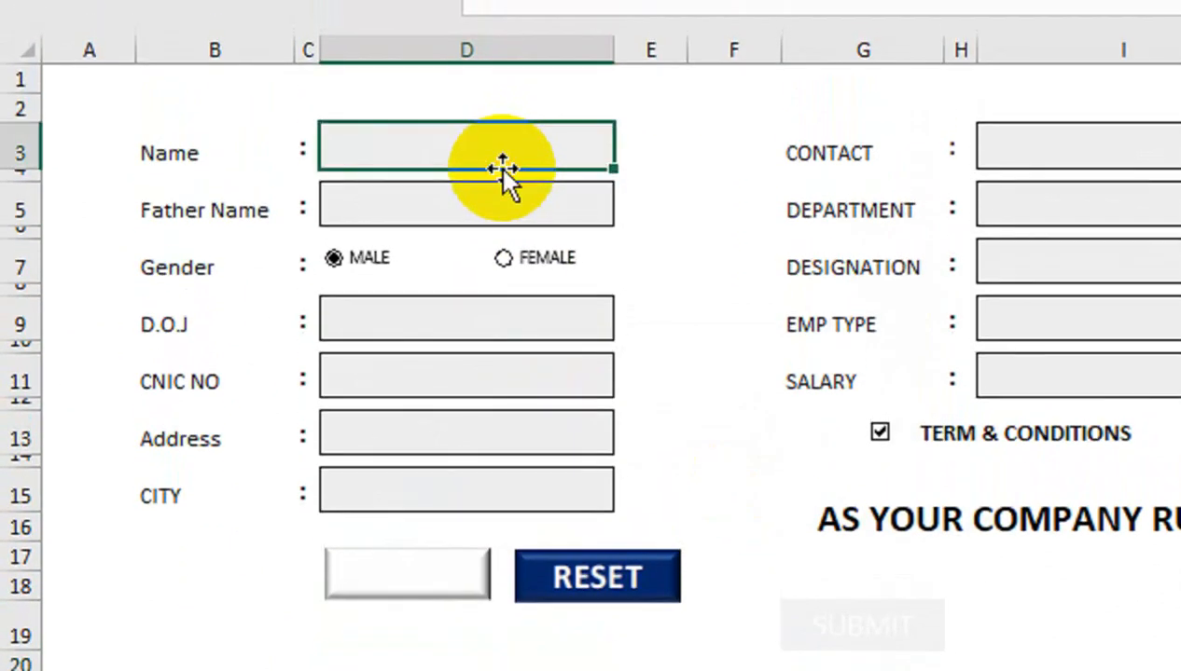
Enter the employee's name and father's name, and correct the joining date to 1-Jun-23
type("WAQAS")
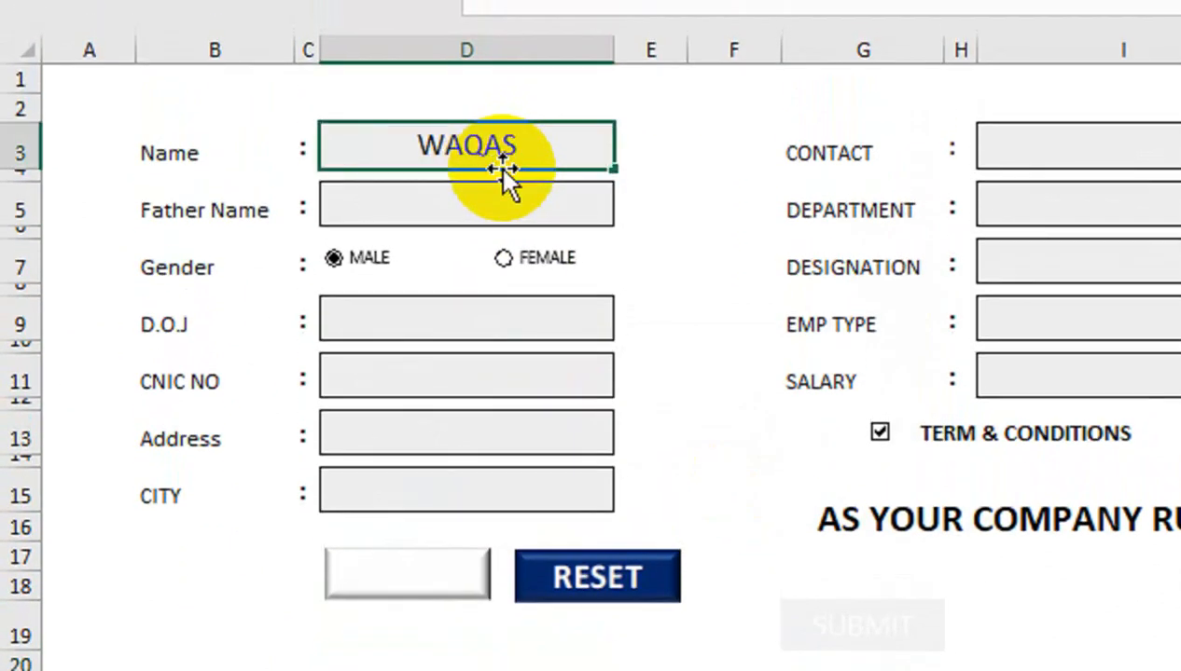
key("Return")
left_click(485, 204)
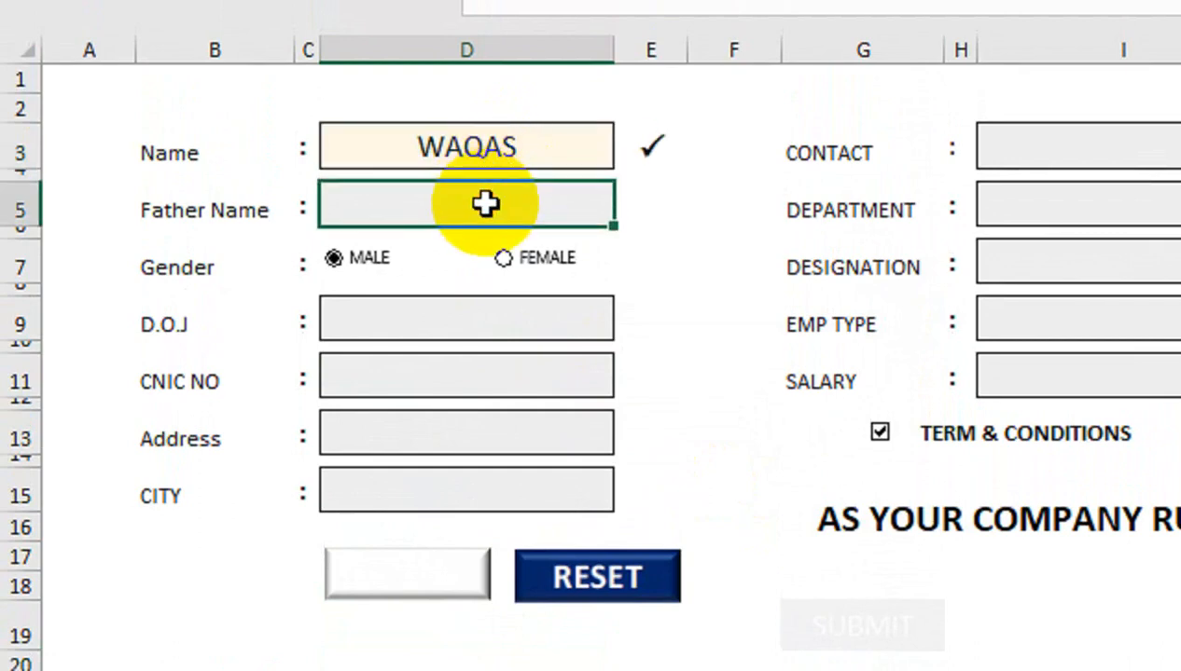
type("FAHAD")
left_click(416, 308)
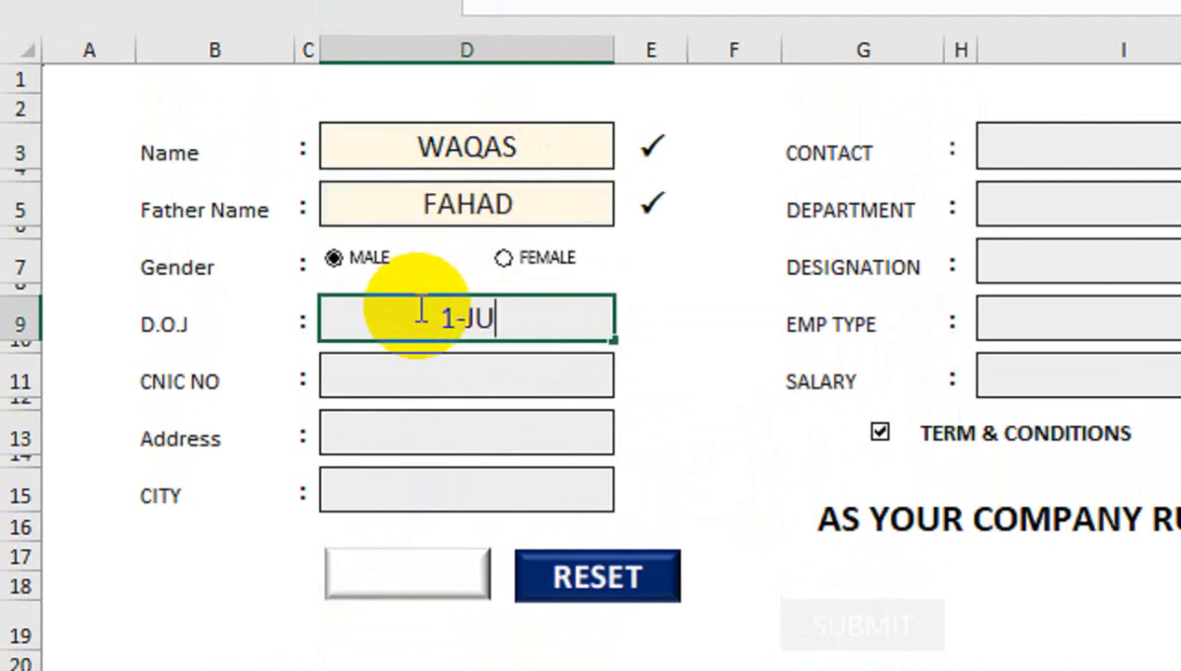
key("Return")
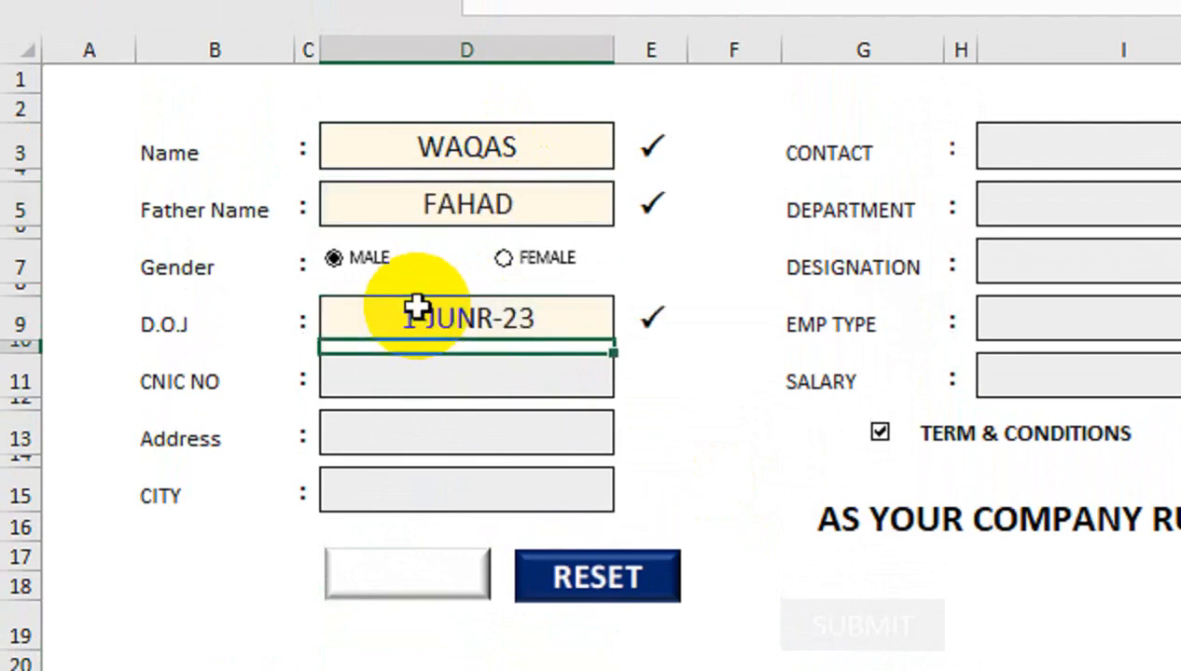
left_click(415, 308)
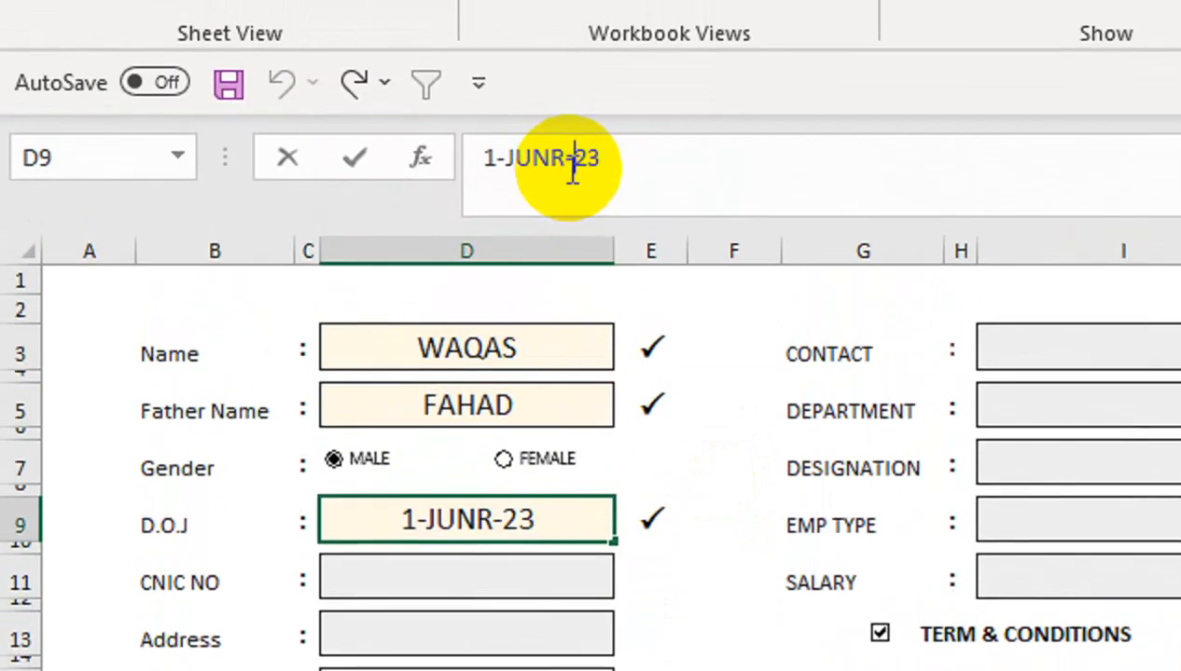
left_click(570, 172)
key("BackSpace")
key("Return")
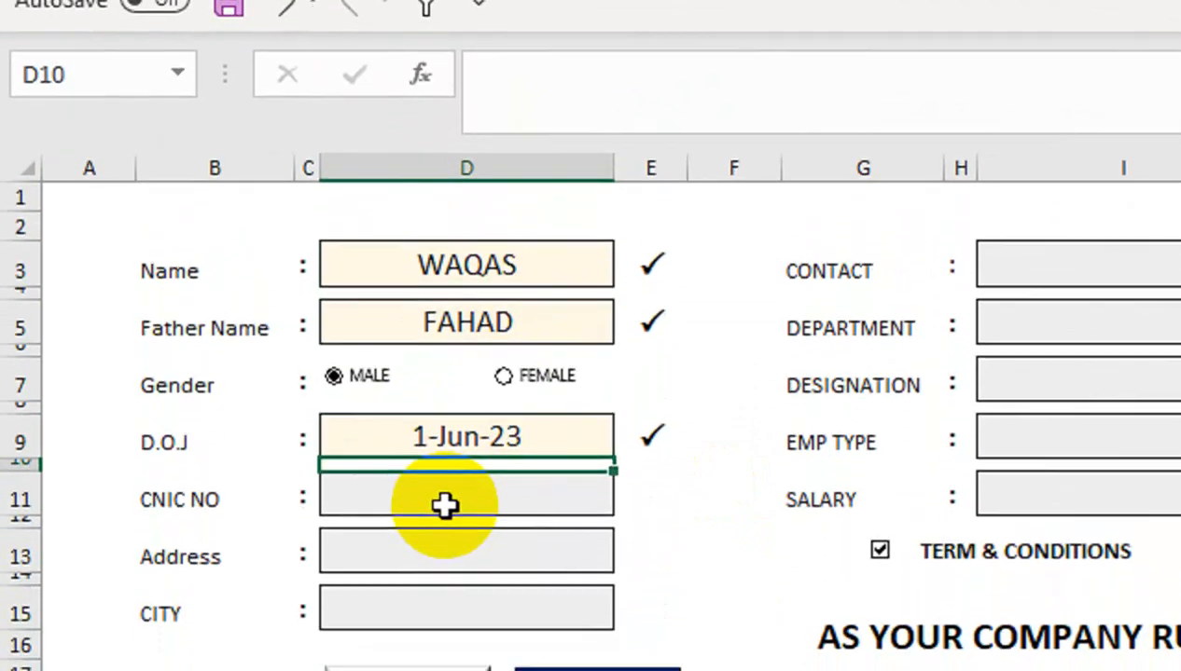
Enter the CNIC number and address, and choose NAWABSHA as the city
left_click(444, 592)
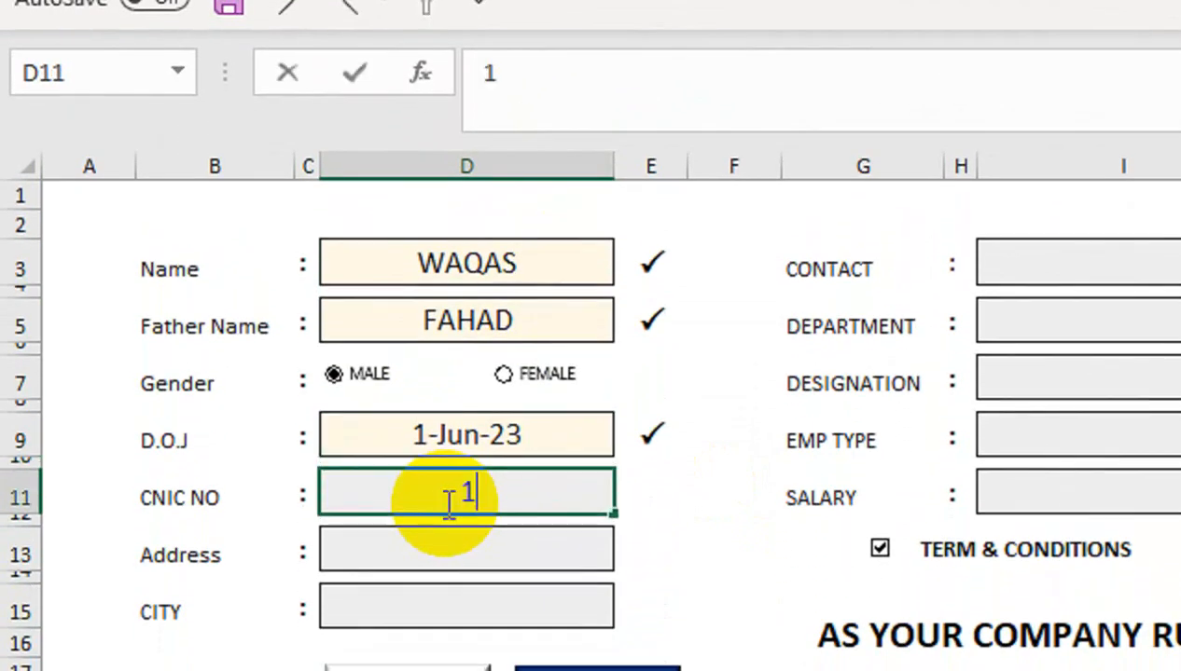
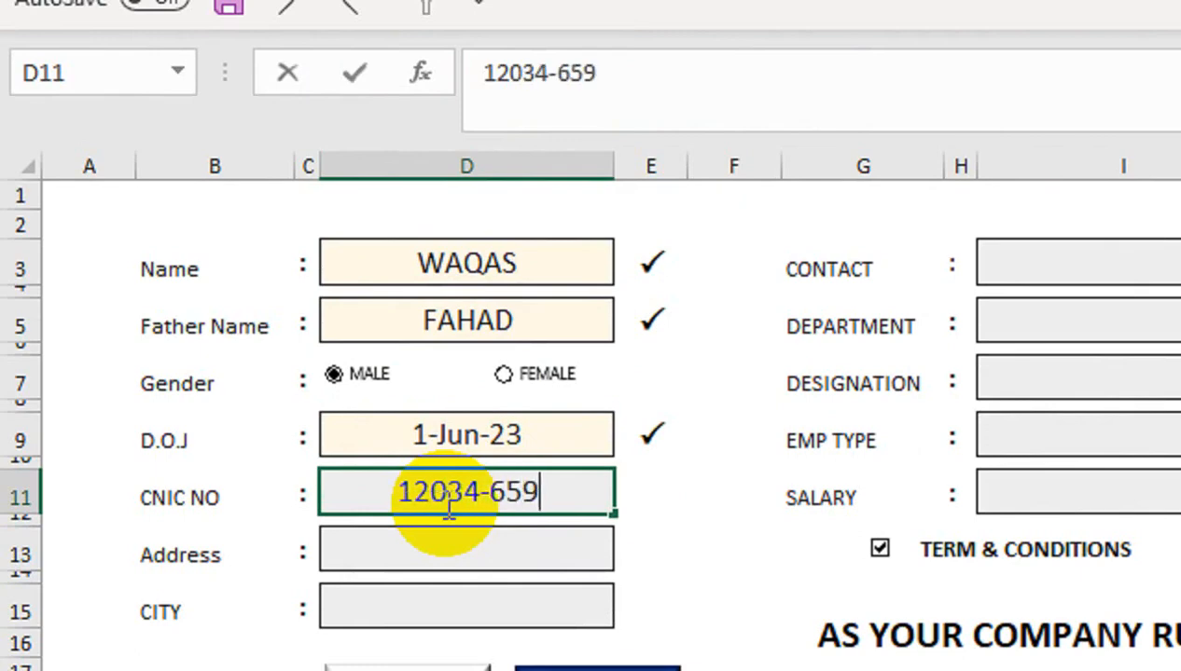
key("Return")
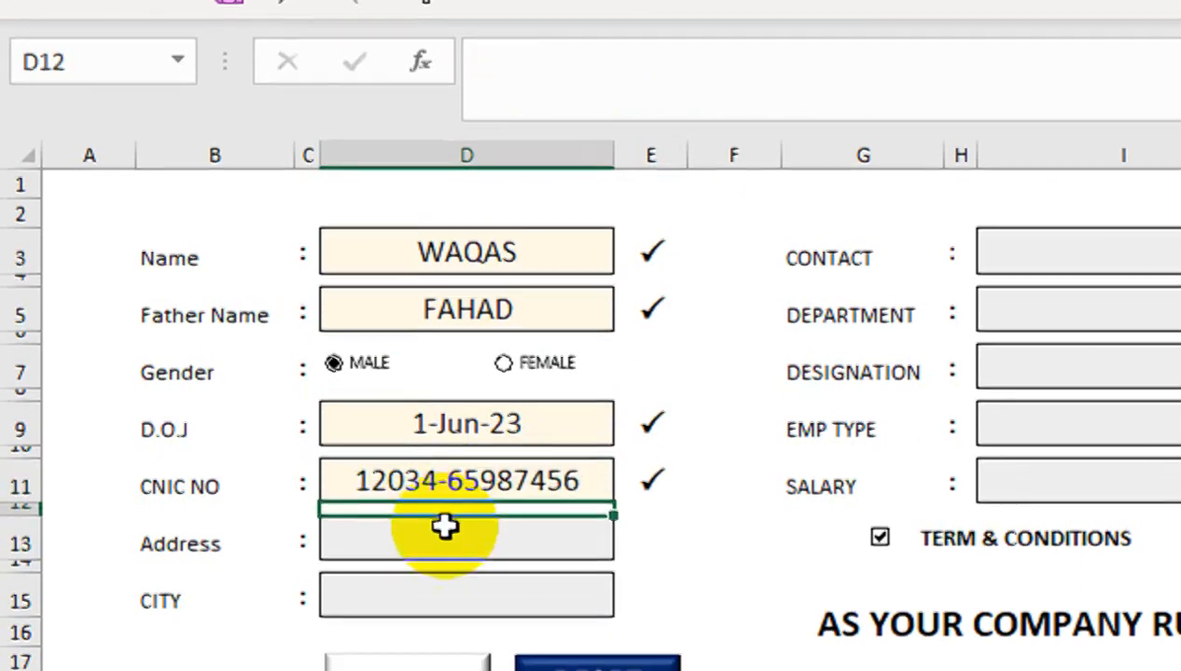
left_click(441, 559)
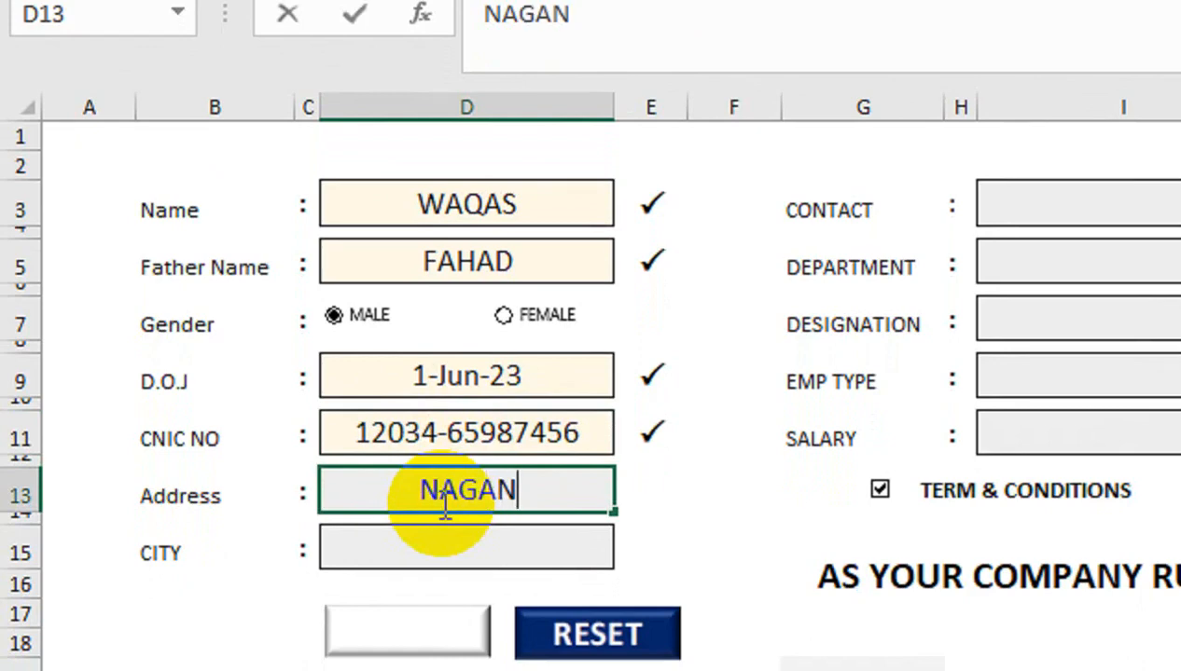
key("Return")
left_click(514, 546)
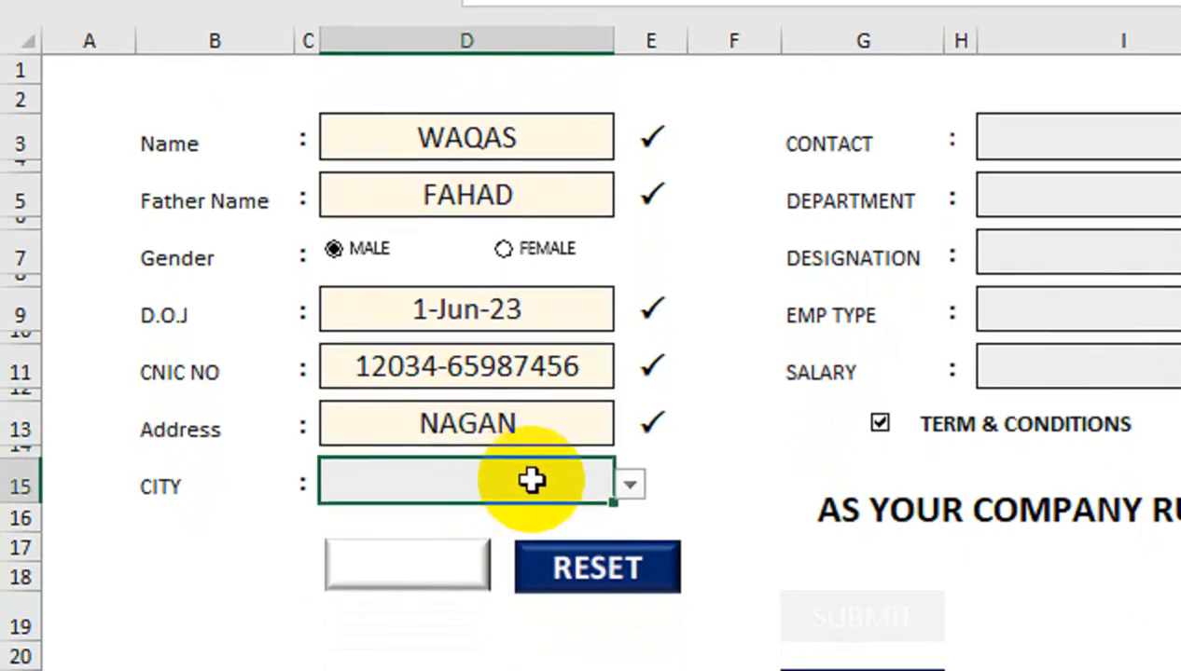
left_click(634, 486)
left_click(553, 586)
Enter the contact number and set the department to MANAGER
left_click(1137, 140)
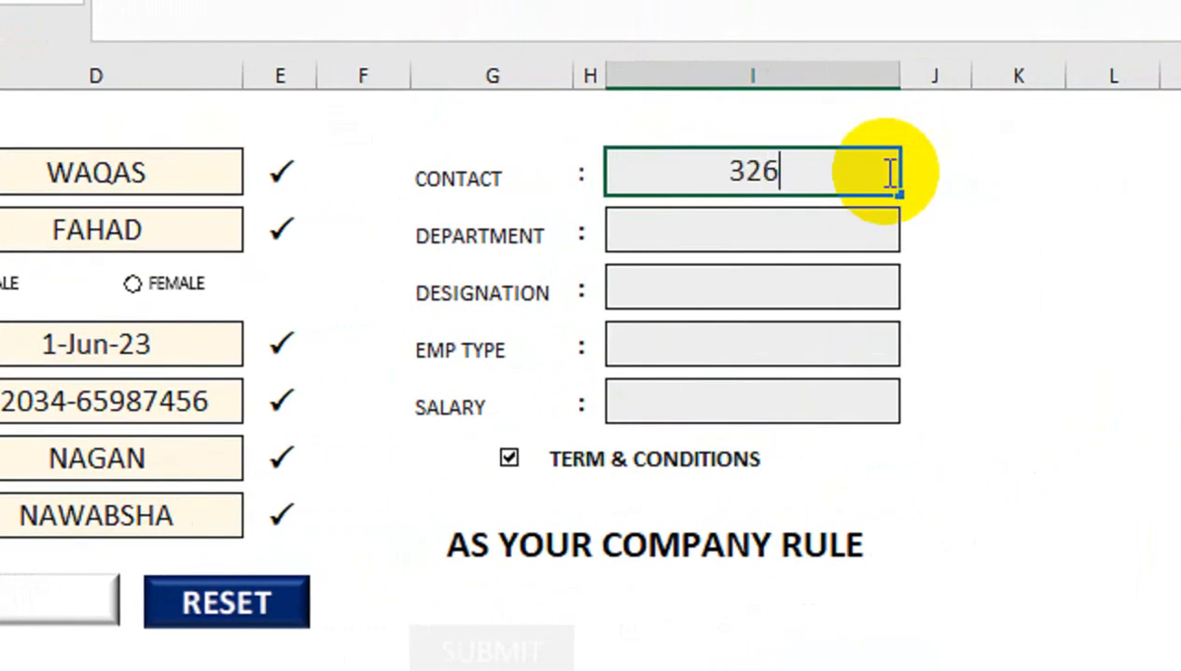
left_click(833, 233)
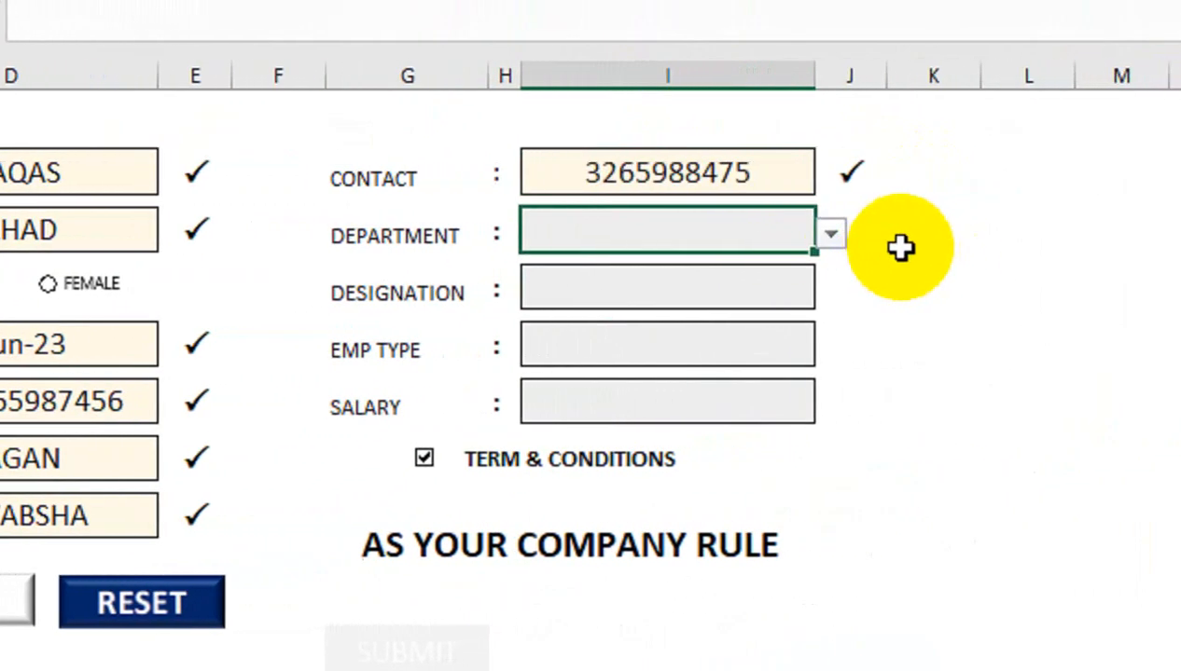
left_click(850, 232)
left_click(800, 237)
left_click(844, 235)
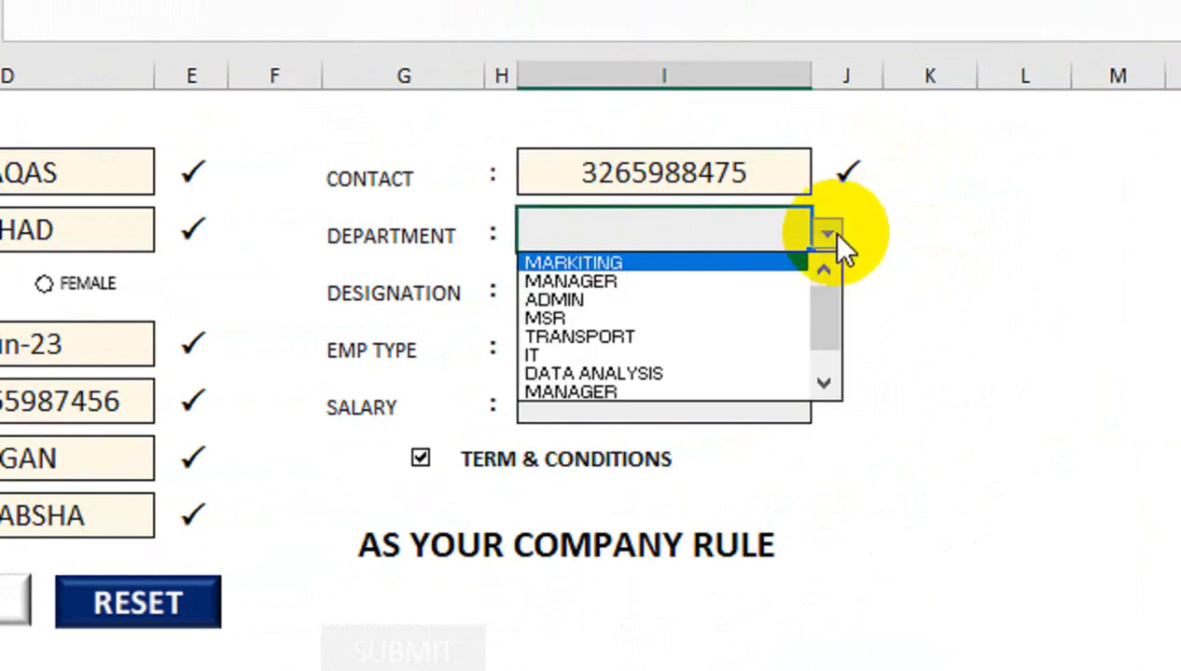
left_click(792, 281)
Set the designation to Officer and the employee type to CONTRACT
left_click(772, 288)
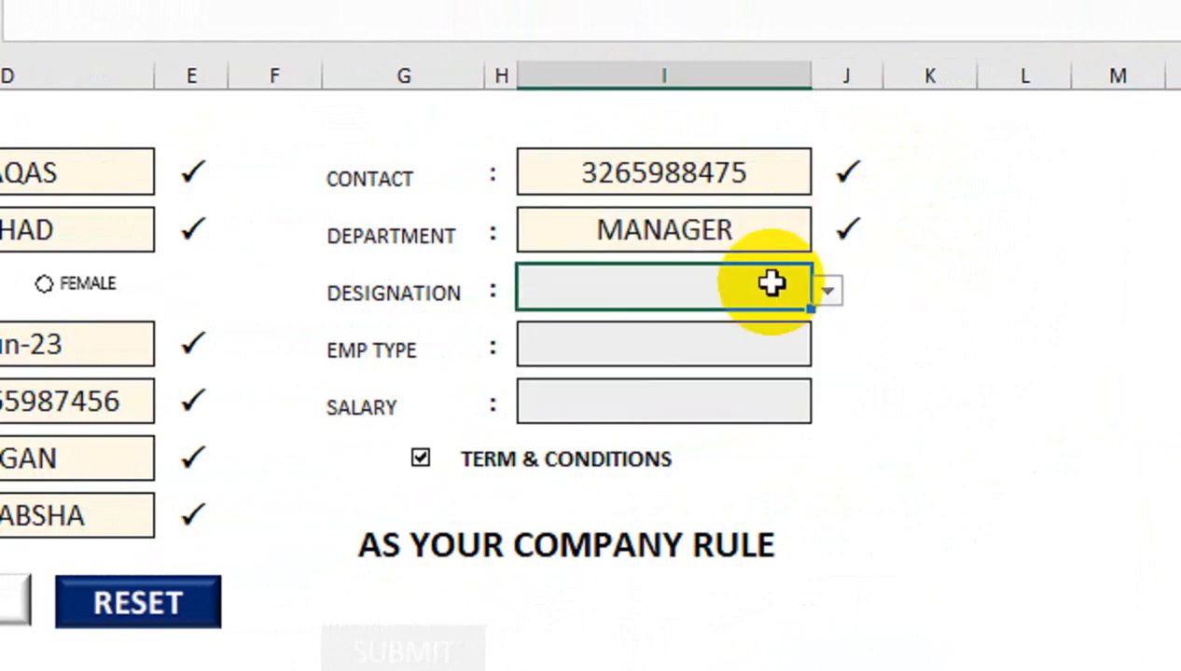
left_click(826, 293)
left_click(759, 356)
left_click(746, 345)
left_click(826, 348)
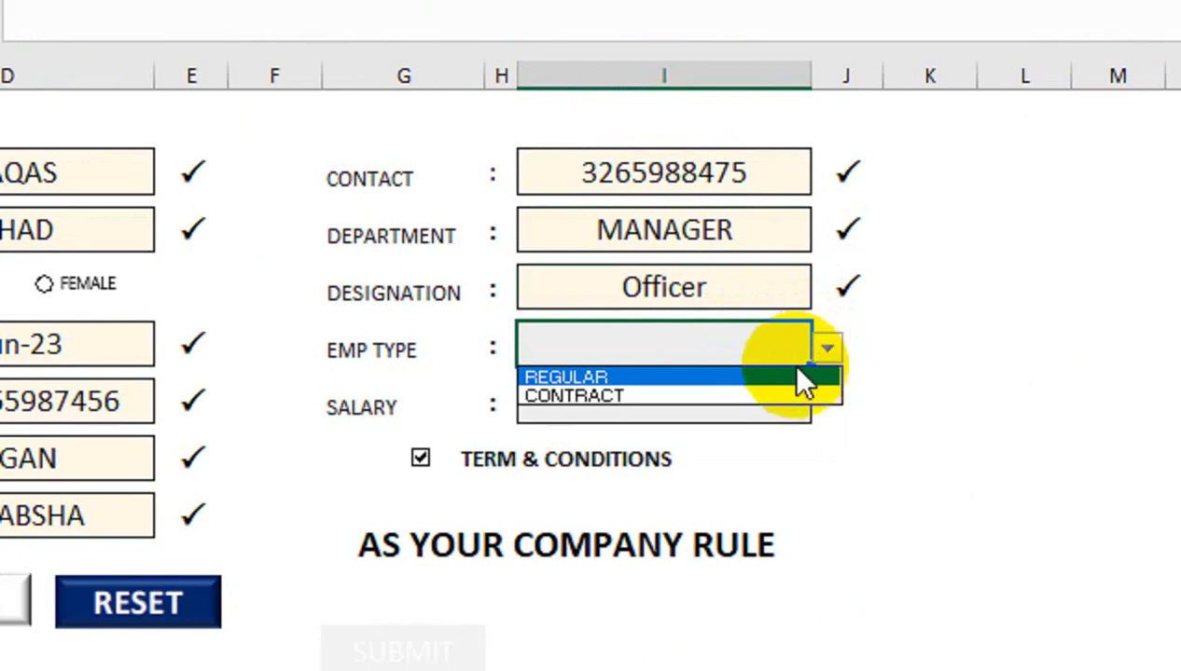
left_click(765, 396)
Enter salary 326598897 and submit the form
left_click(795, 392)
type("326598897")
key("Return")
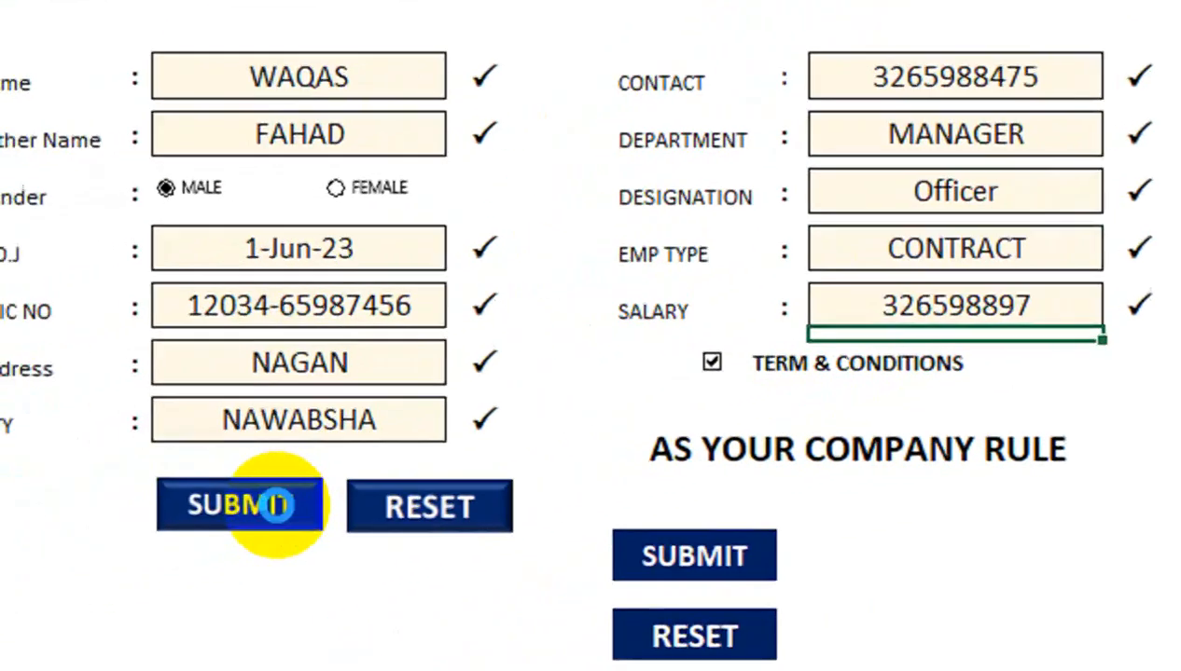
left_click(276, 504)
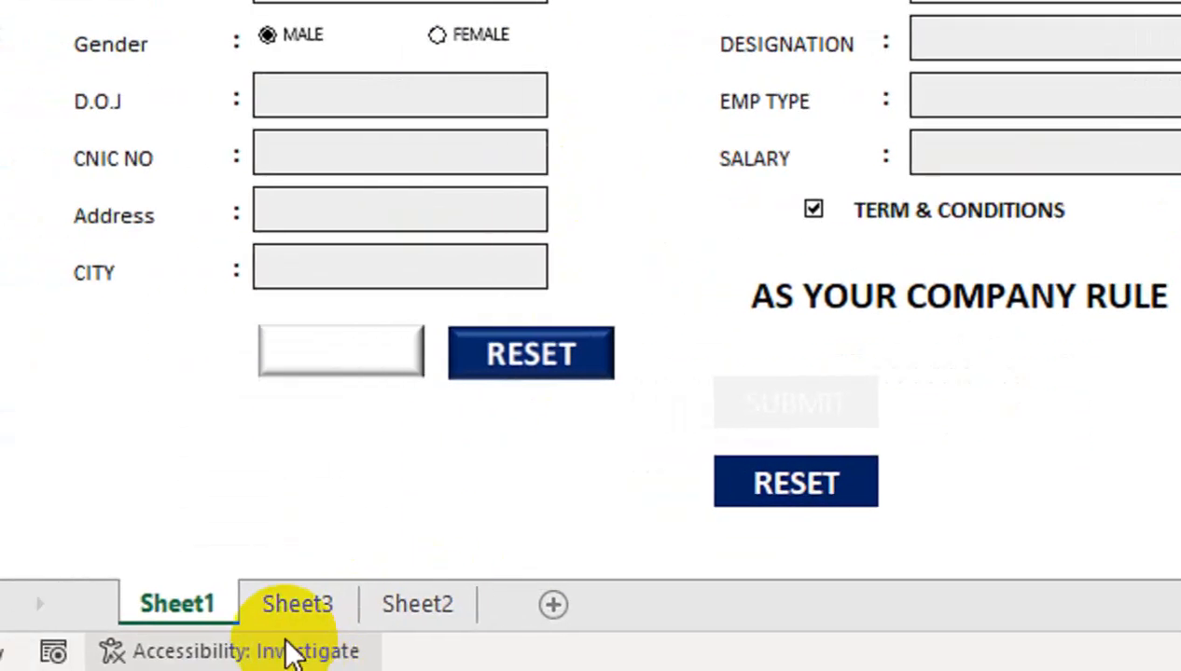
Check the new employee record in Sheet3, then return to the Sheet1 form
left_click(298, 603)
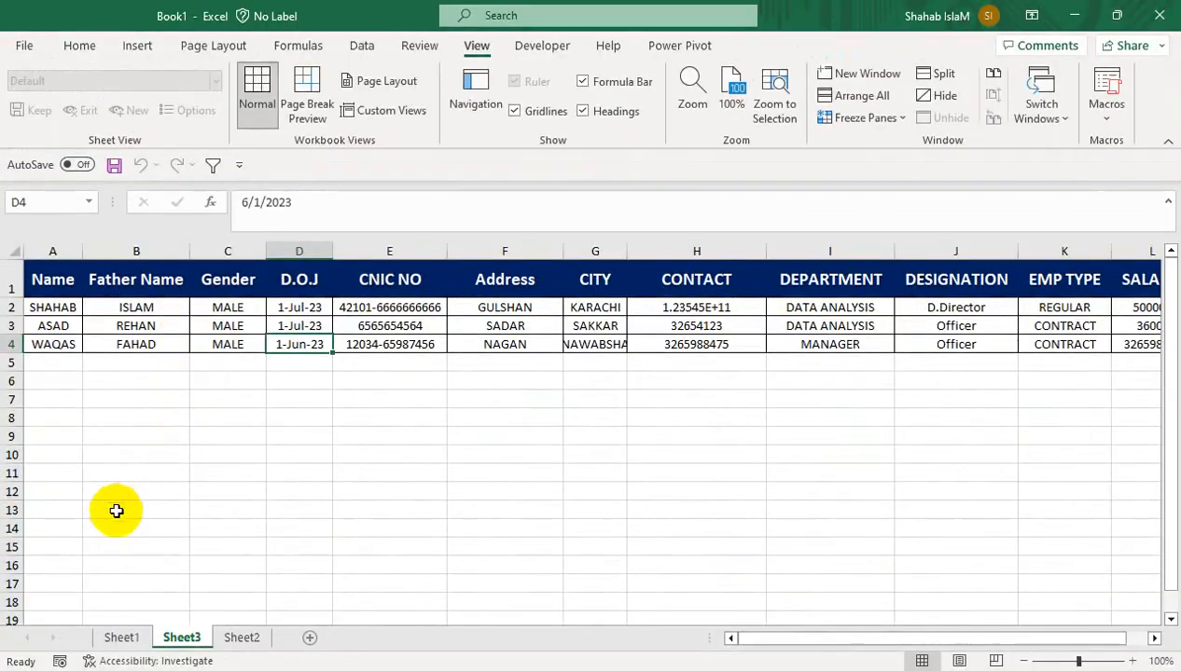
left_click(121, 624)
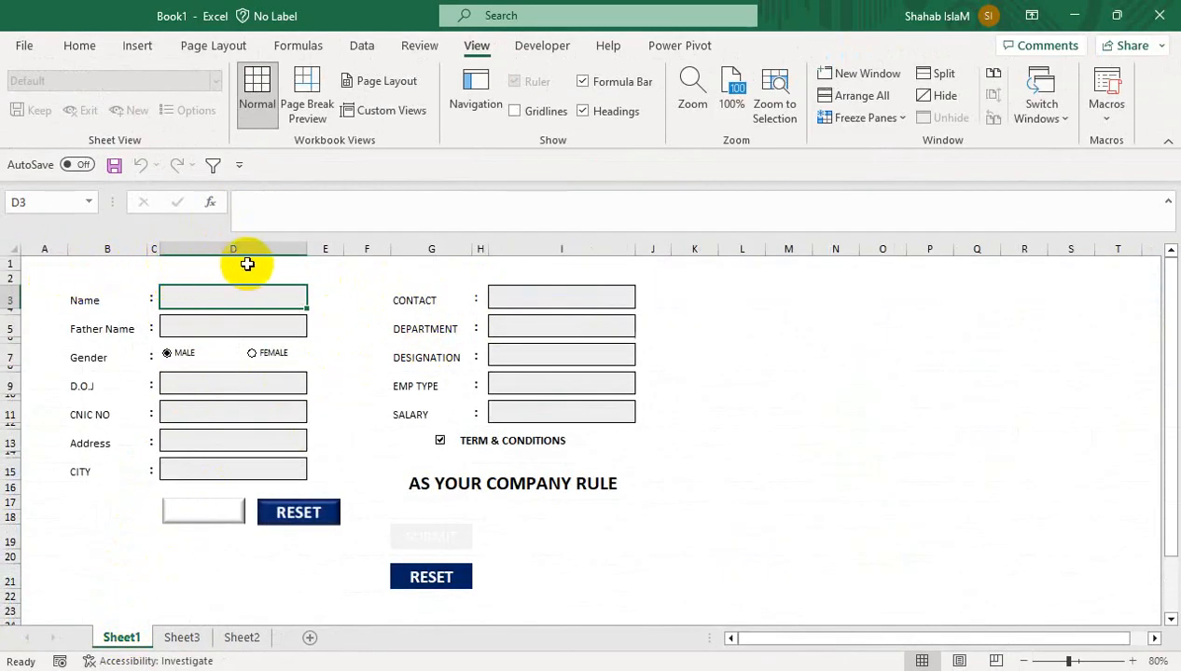
Select the form area A1:T23 and bring up the Home Fill Color choices
left_click_drag(50, 263, 1109, 616)
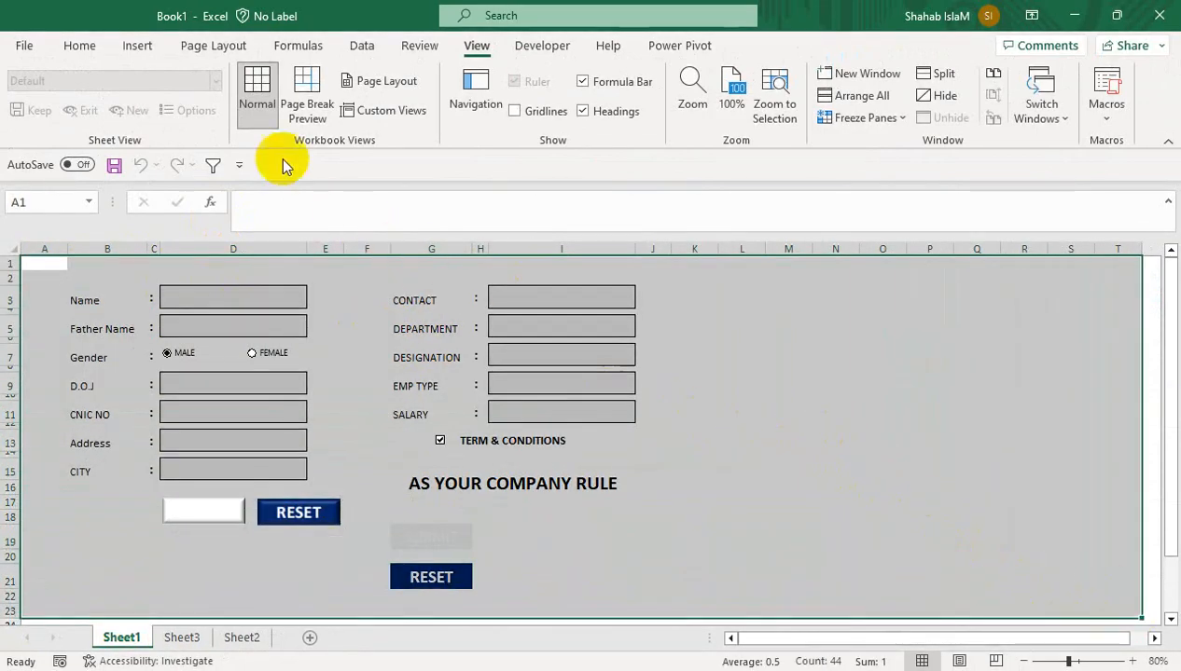
left_click(80, 45)
left_click(252, 110)
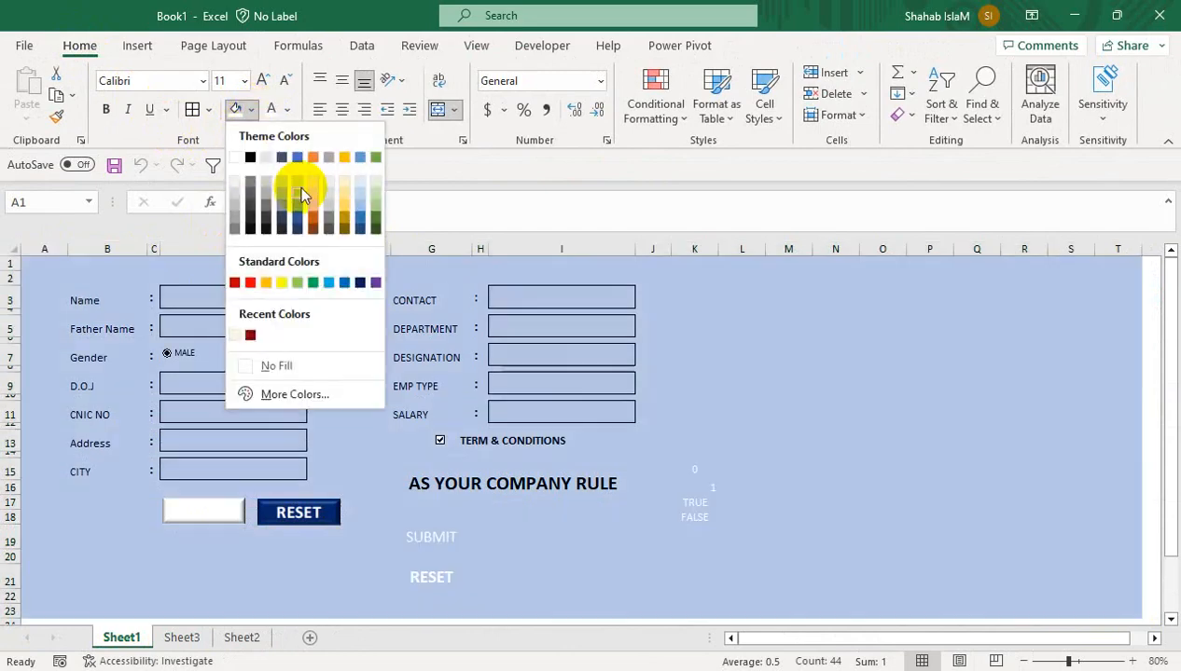
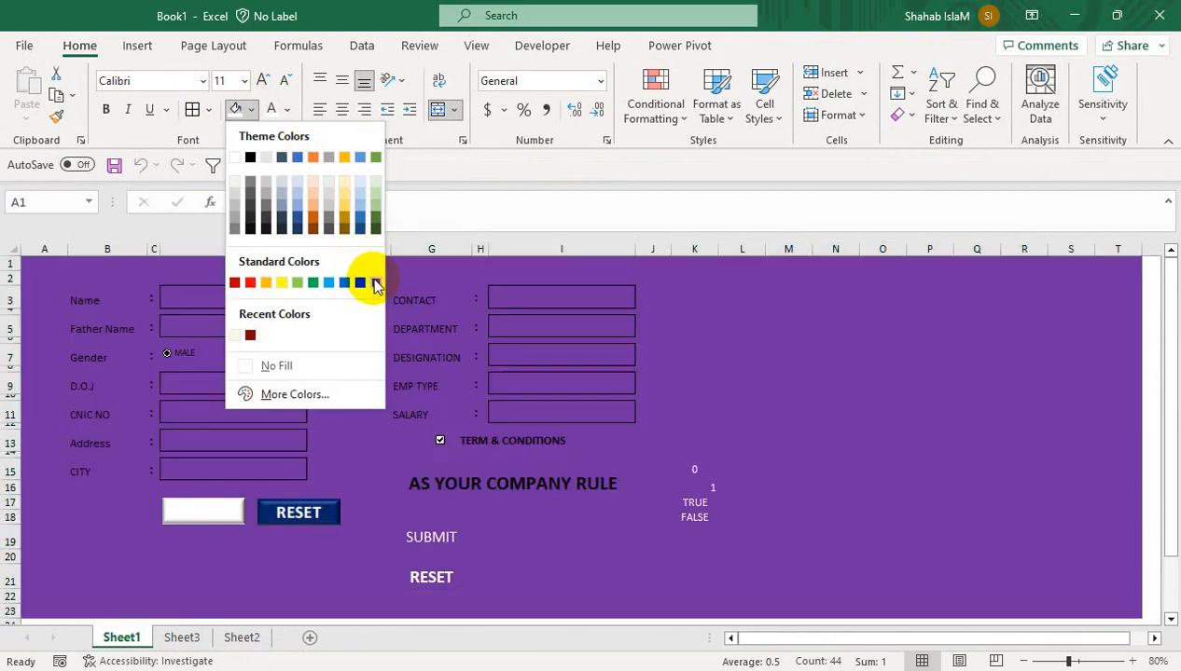
Fill the sheet purple and select the left-hand entry boxes from Name to CITY
left_click(375, 283)
left_click(253, 306)
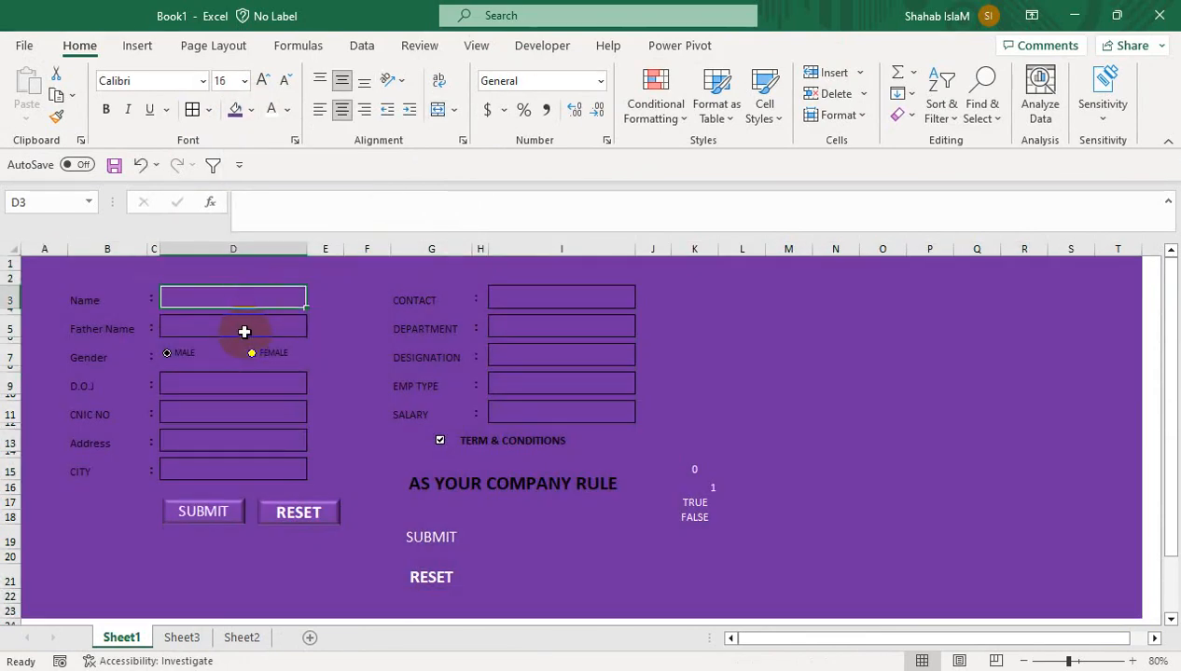
left_click(245, 331, "ctrl")
left_click(248, 385, "ctrl")
left_click(252, 410, "ctrl")
left_click(272, 446, "ctrl")
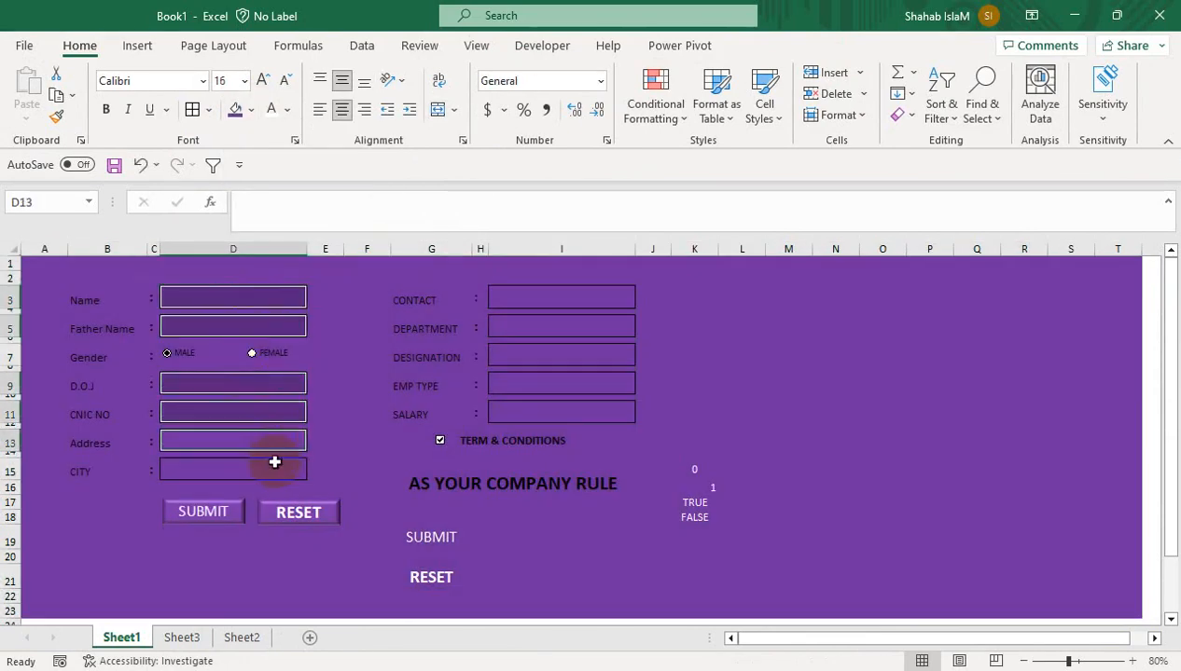
left_click(274, 463, "ctrl")
Add the right-hand entry boxes, Contact to Salary, and fill all entry boxes pale cream
left_click(522, 413, "ctrl")
left_click(535, 385, "ctrl")
left_click(537, 340, "ctrl")
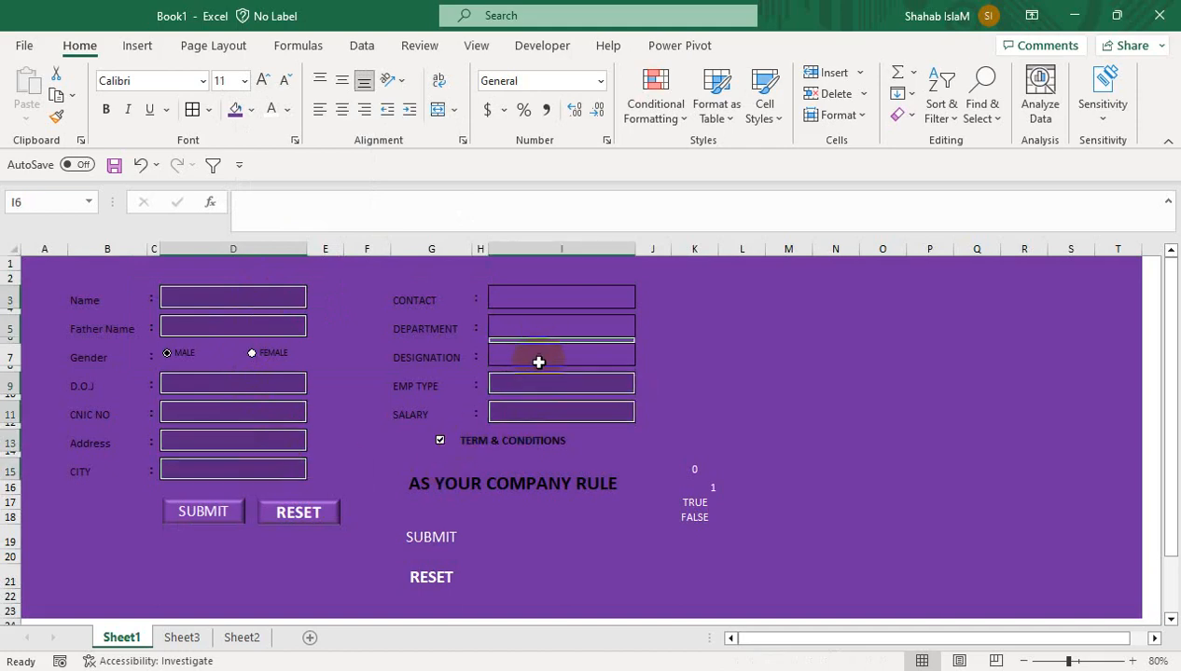
left_click(538, 362, "ctrl")
left_click(536, 336, "ctrl")
left_click(536, 307, "ctrl")
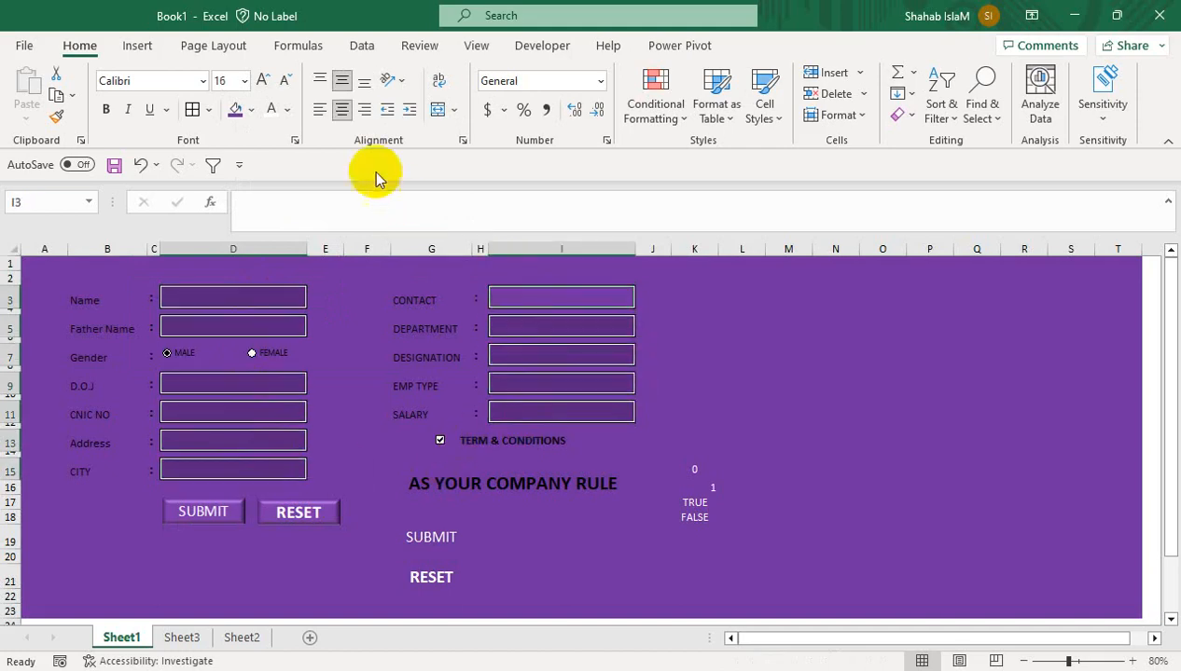
left_click(251, 112)
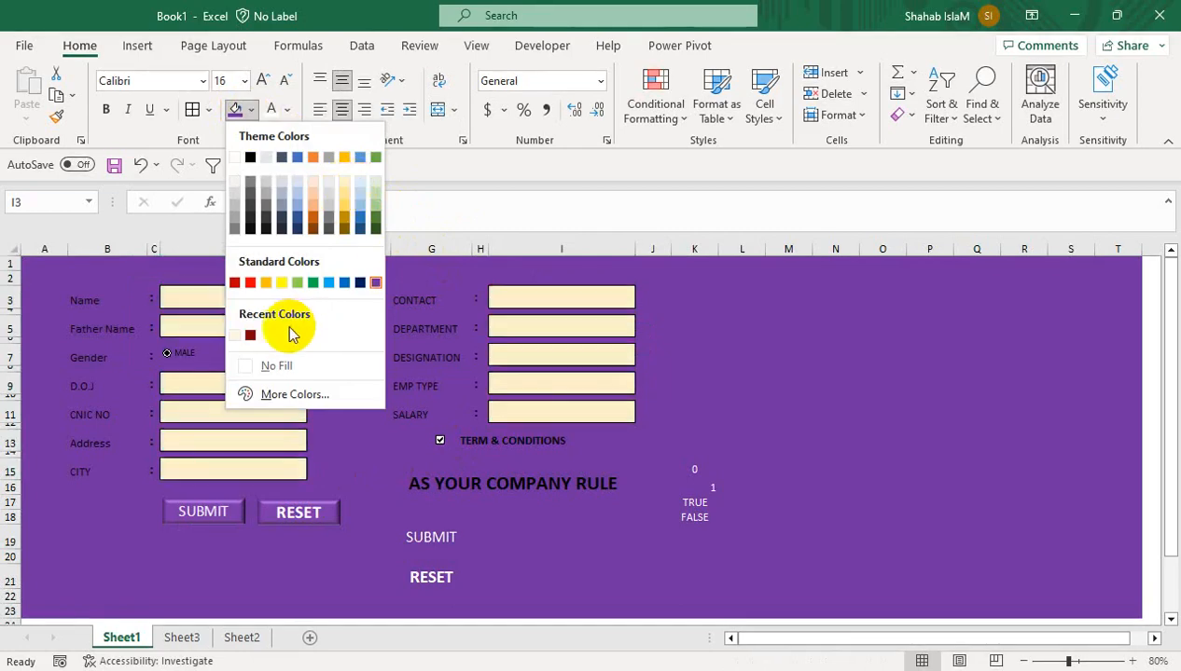
left_click(240, 338)
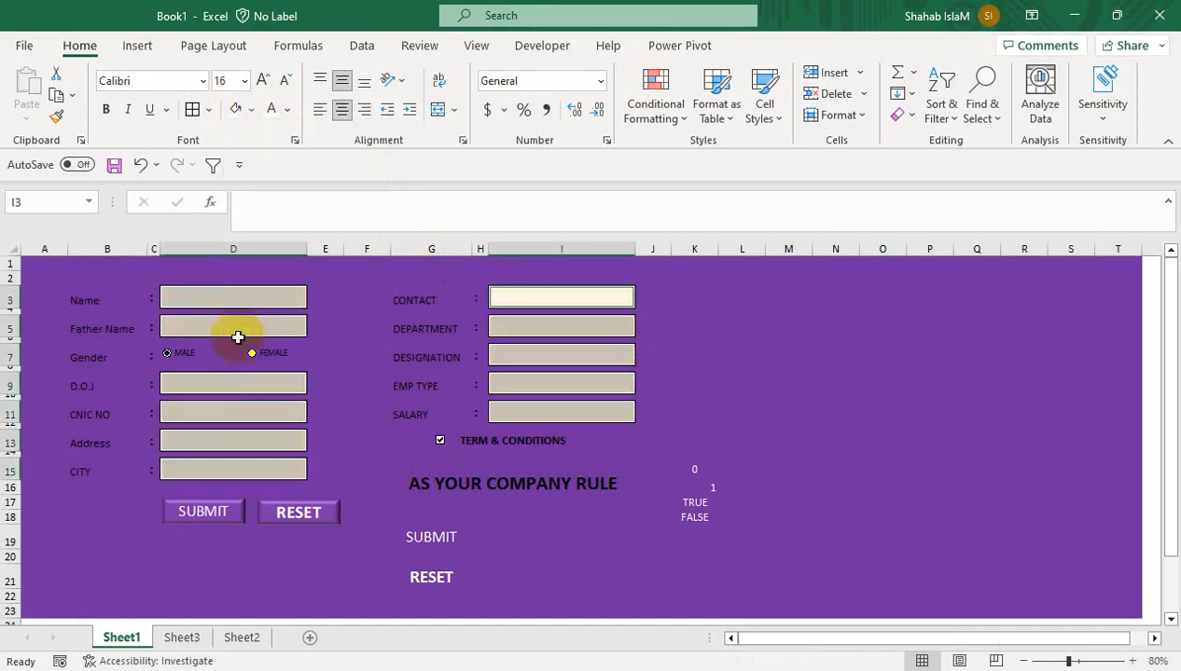
Select the left-hand form labels from Name through Address
left_click(91, 298)
left_click(97, 323, "ctrl")
left_click(92, 350, "ctrl")
left_click(91, 386, "ctrl")
left_click(92, 415, "ctrl")
left_click(92, 435, "ctrl")
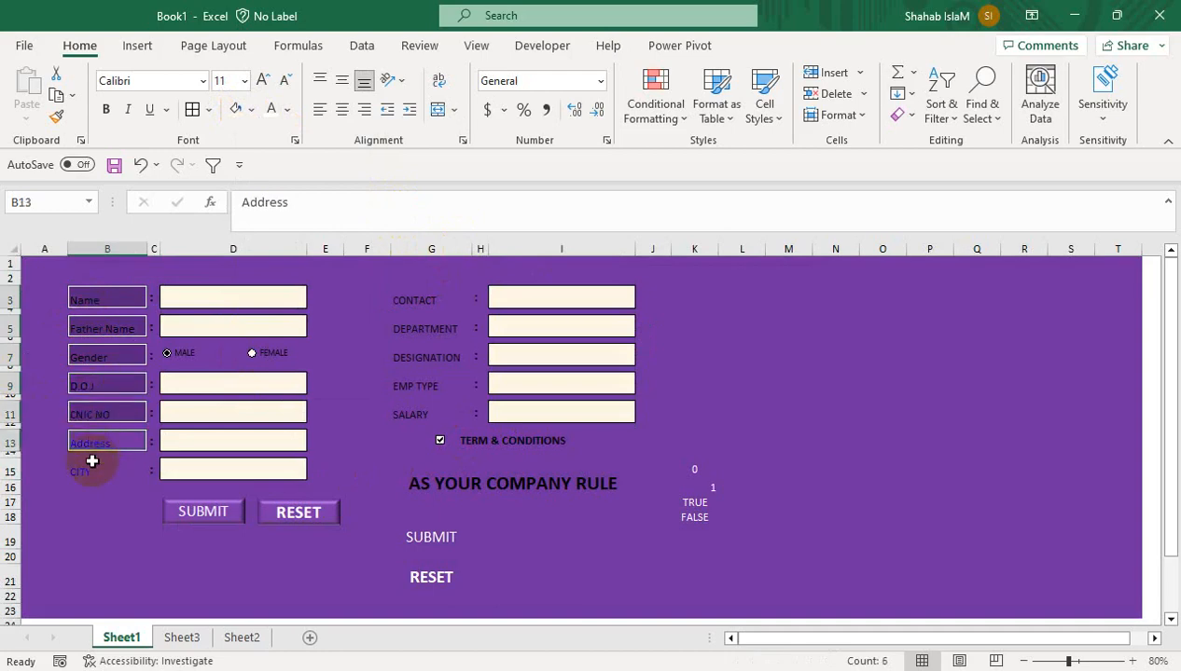
Add the CITY and right-hand labels, then fill all labels Orange Accent 2 Lighter 40%
left_click(91, 462, "ctrl")
left_click(397, 420, "ctrl")
left_click(401, 383, "ctrl")
left_click(403, 355, "ctrl")
left_click(410, 326, "ctrl")
left_click(414, 299, "ctrl")
left_click(250, 109)
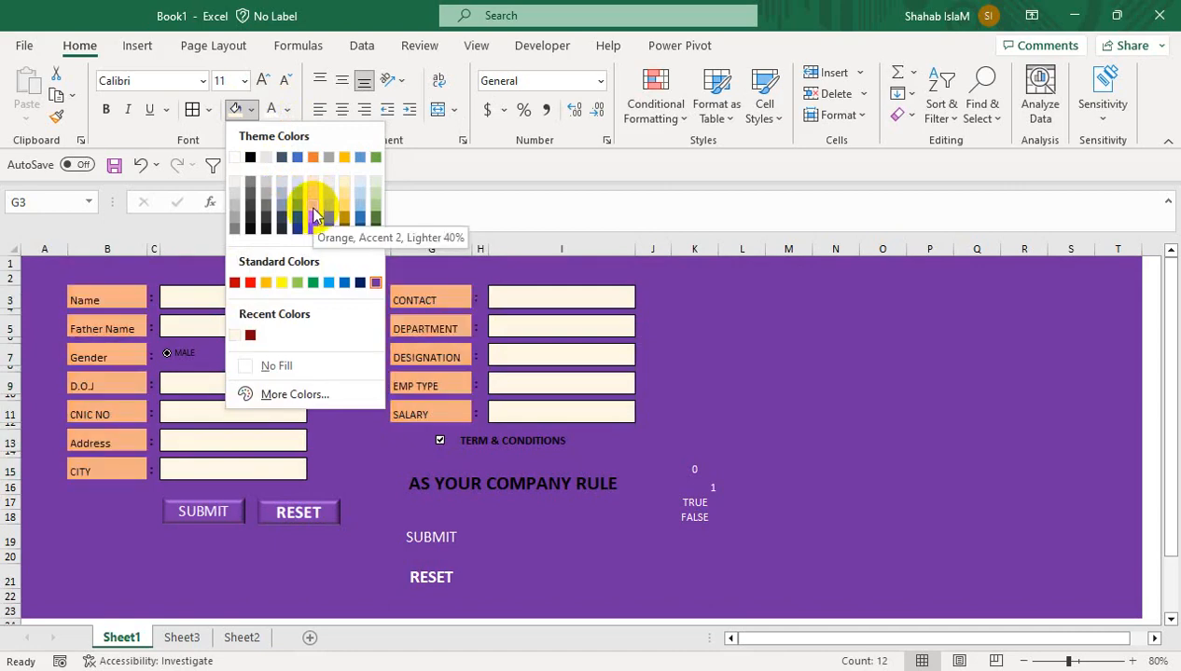
left_click(313, 203)
Widen columns G and B, and left-align and middle-align the label text
left_click_drag(467, 253, 501, 248)
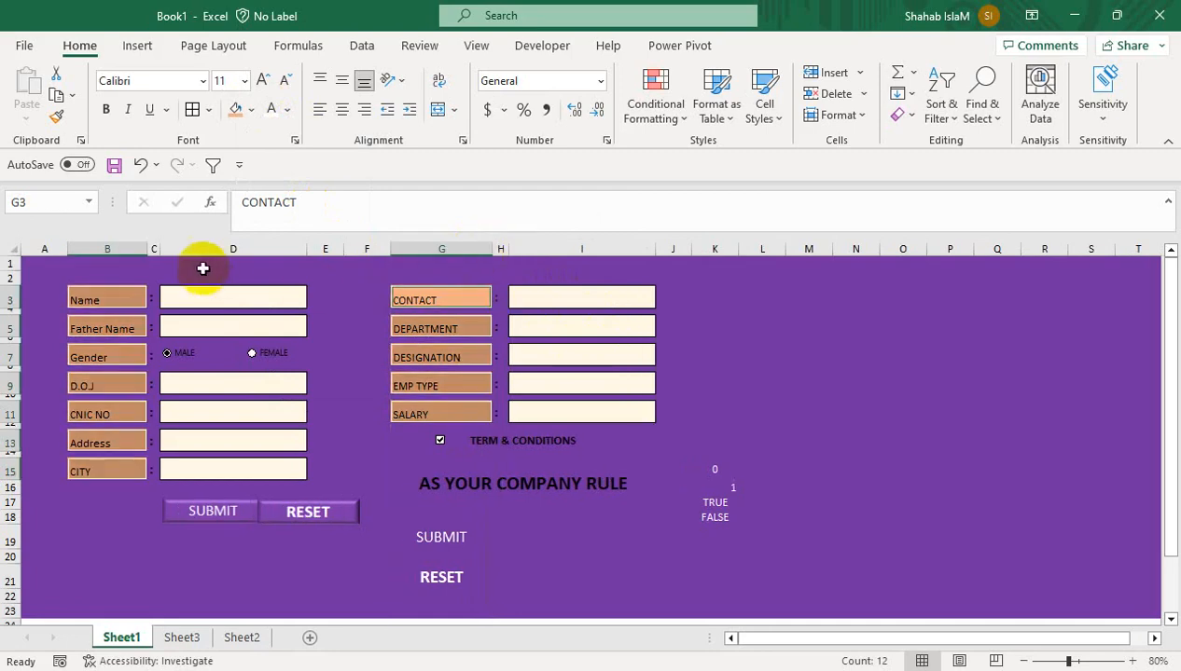
left_click_drag(145, 247, 155, 246)
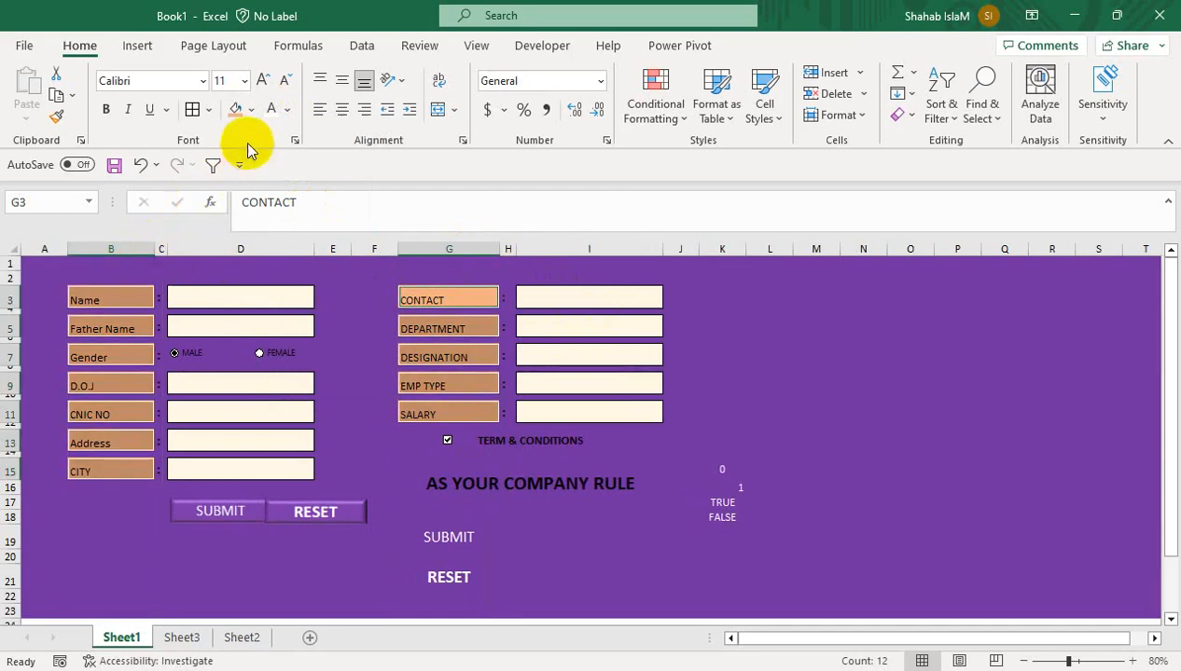
left_click(341, 110)
left_click(318, 110)
left_click(341, 80)
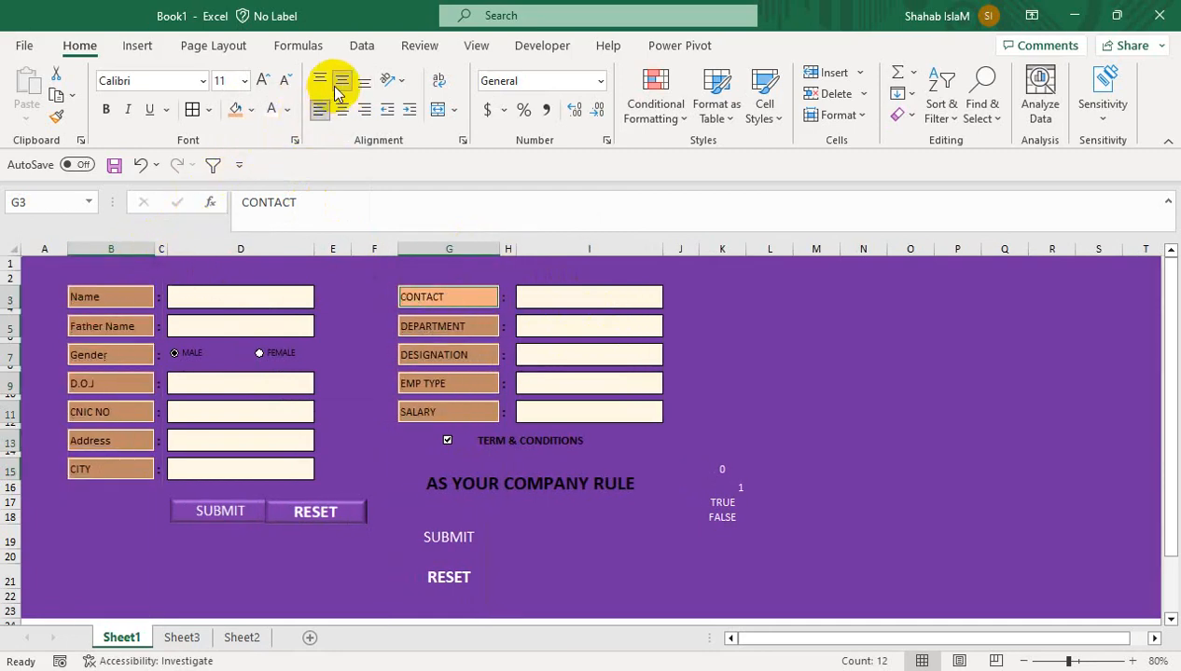
Make the label text bold, 14-point and black
left_click(271, 110)
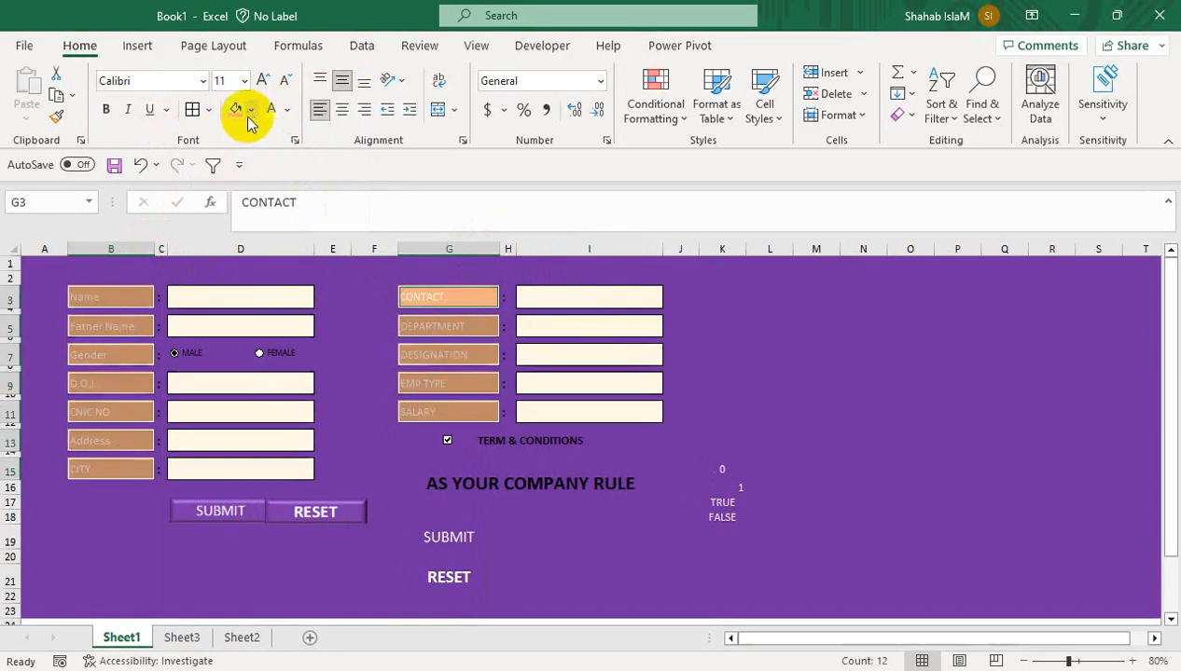
left_click(105, 109)
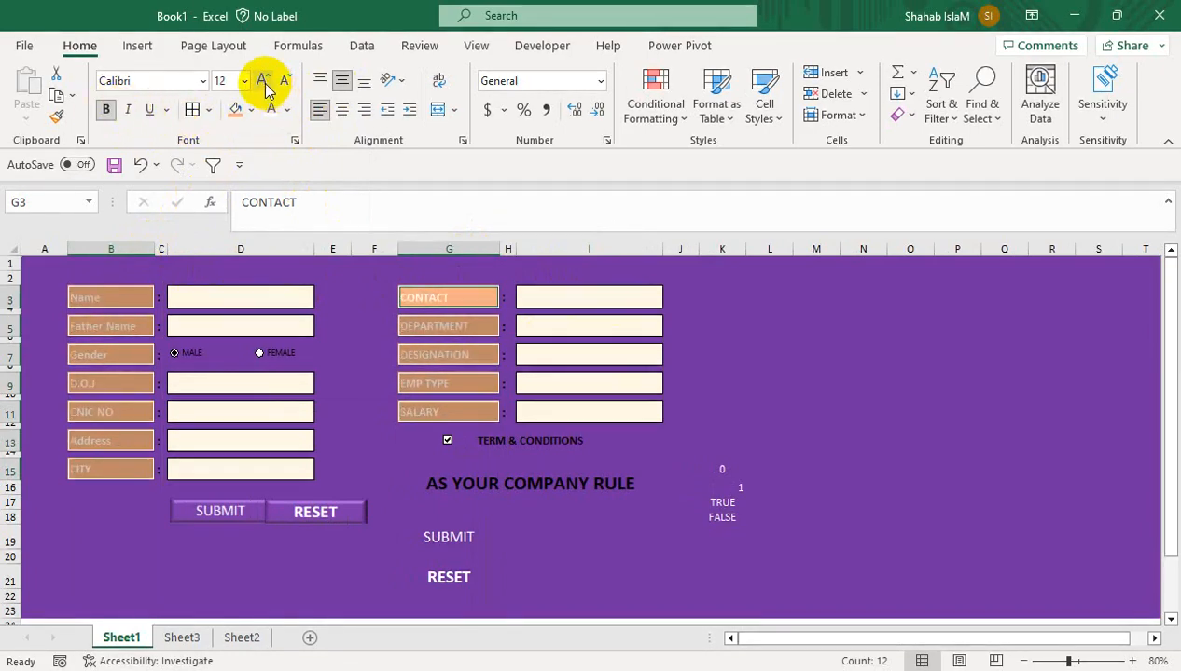
left_click(265, 84)
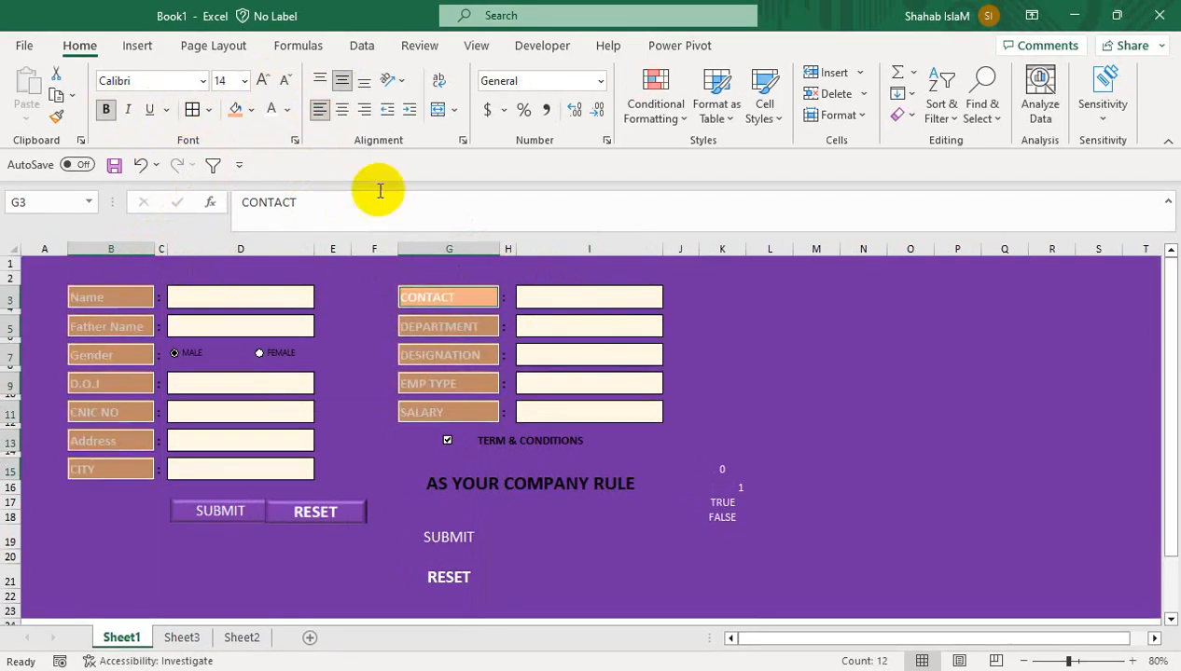
left_click(288, 111)
left_click(285, 185)
left_click(421, 487)
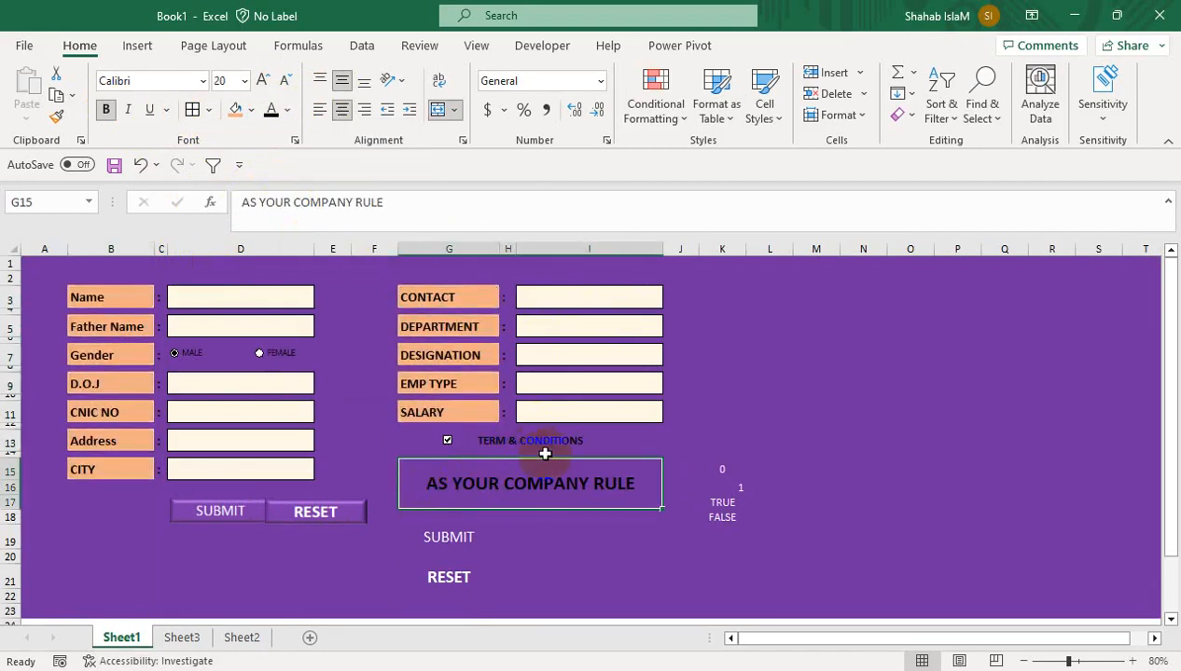
Fill the banner Gold Accent 4 Lighter 60% and the TERM & CONDITIONS row Lighter 80%
left_click(250, 110)
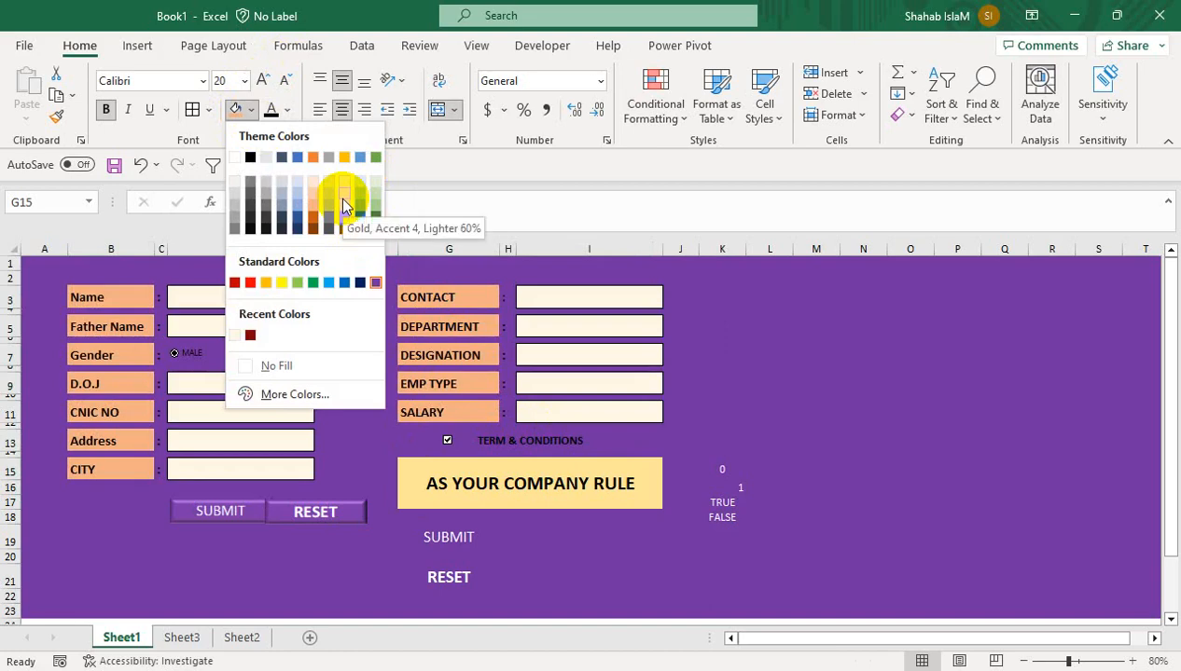
left_click(342, 204)
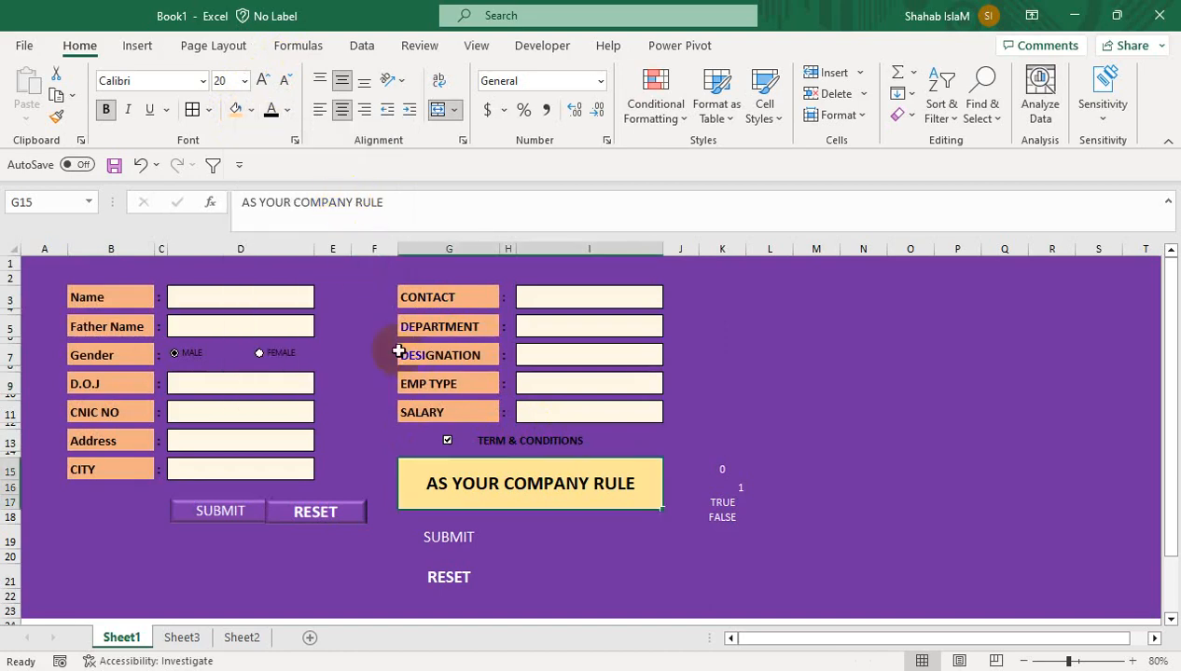
left_click(476, 443)
left_click(245, 111)
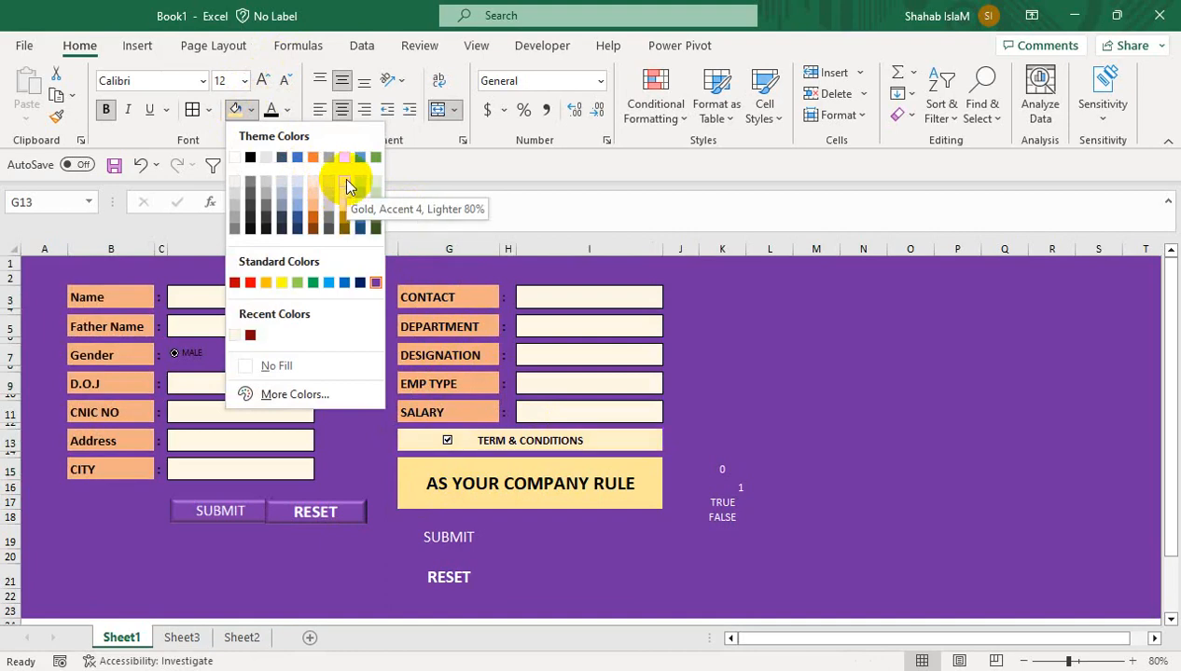
left_click(344, 177)
Hide the helper values in K15:K19 by giving them a purple font colour
left_click_drag(730, 461, 723, 544)
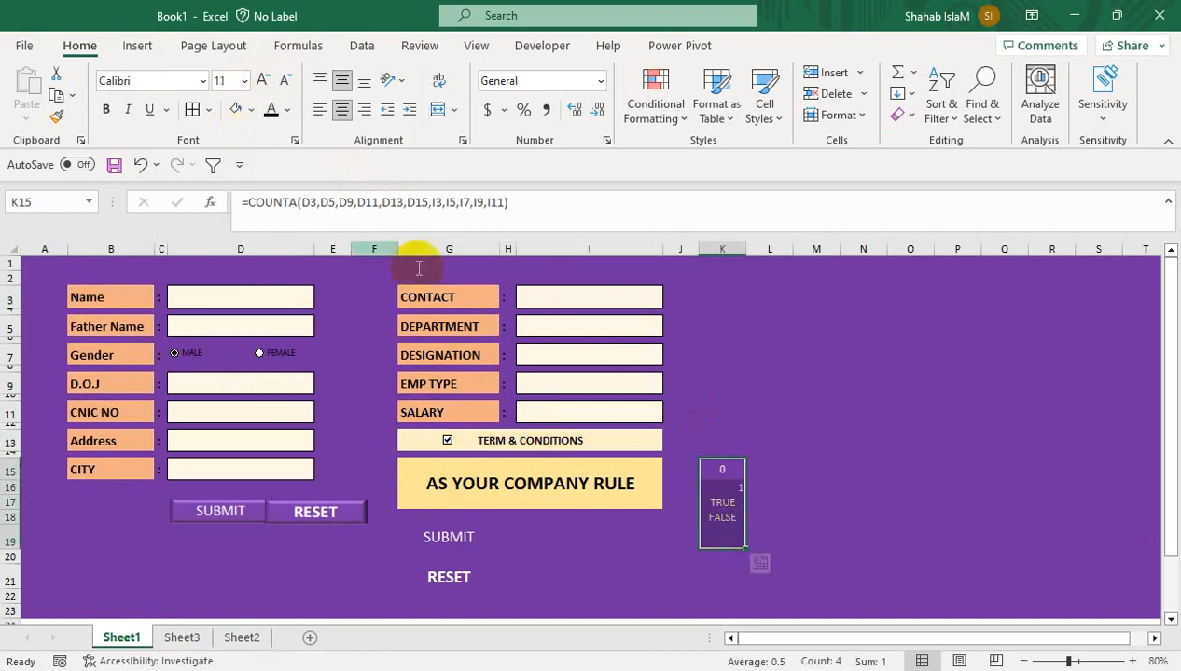
left_click(252, 111)
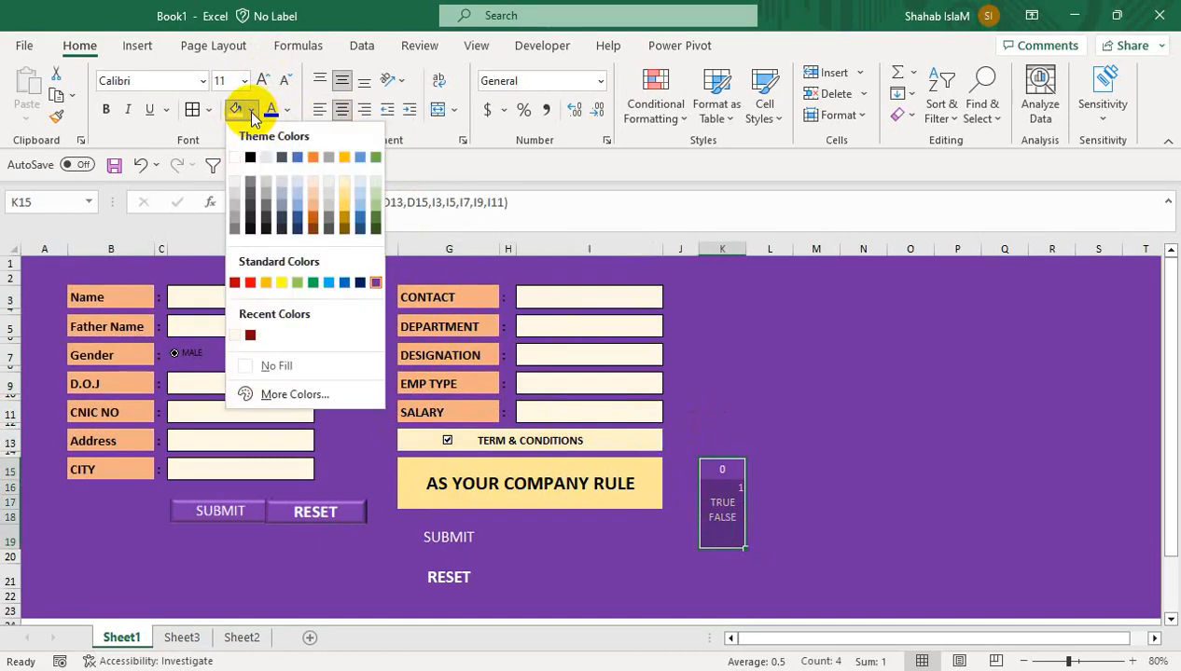
left_click(287, 109)
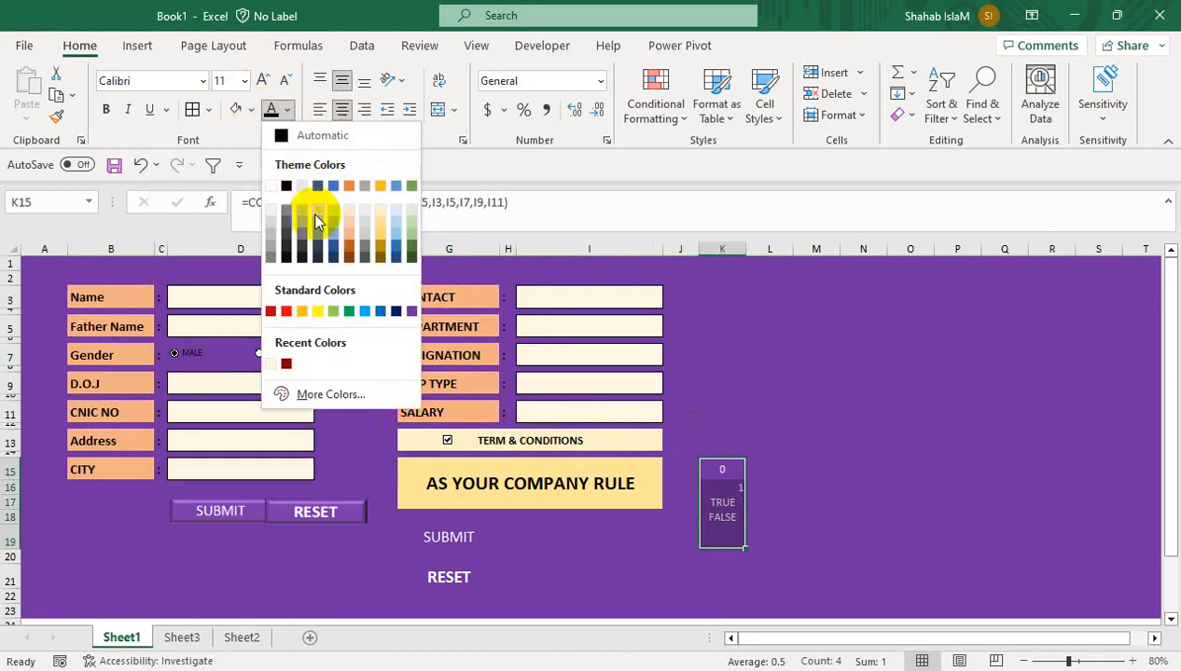
left_click(413, 311)
left_click(713, 425)
left_click(506, 474)
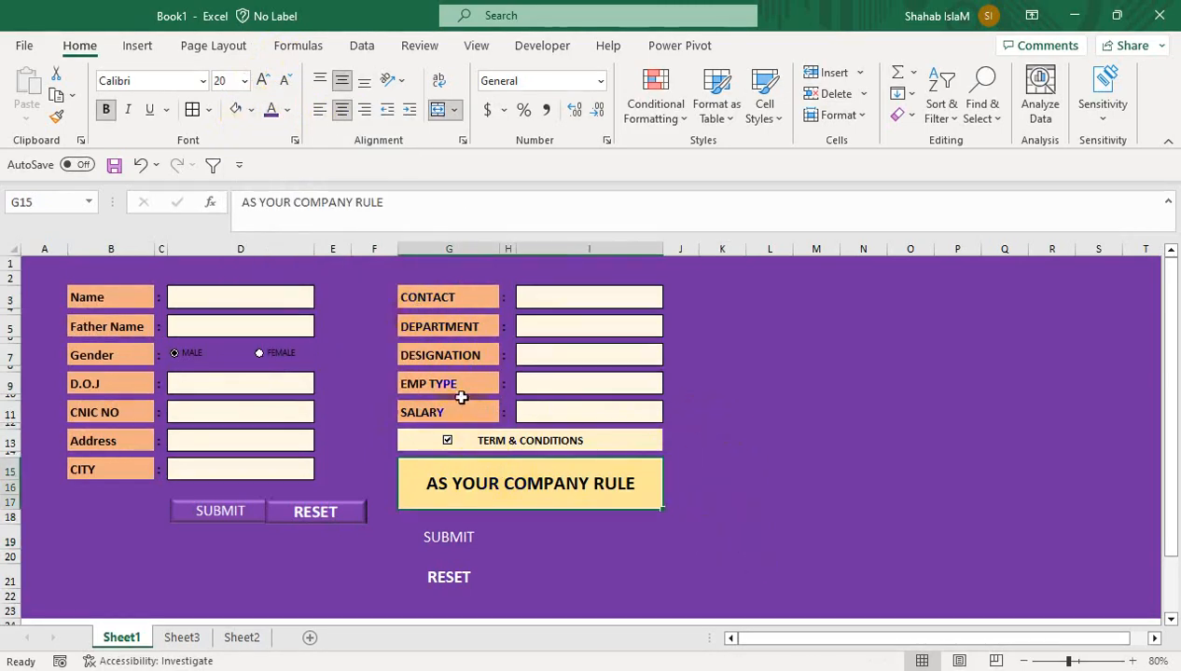
Nudge the SUBMIT button picture slightly left so it sits beside RESET
left_click(224, 510)
right_click(189, 545)
left_click(191, 527)
left_click_drag(191, 527, 185, 524)
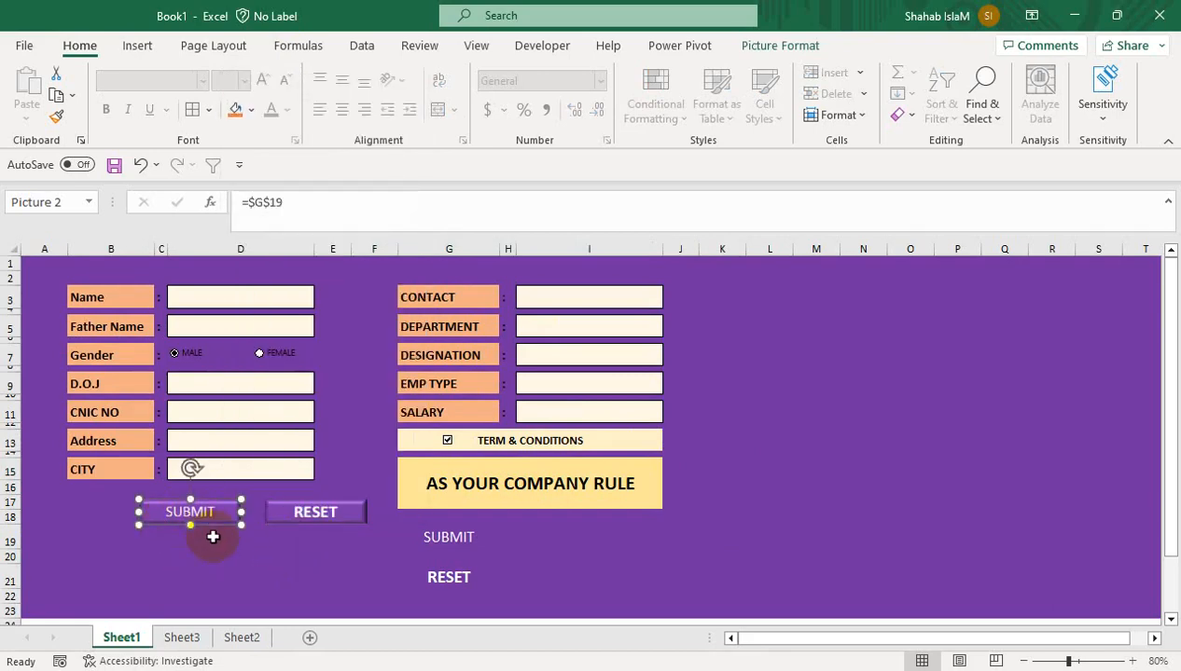
left_click(308, 556)
Try a purple font colour on G19:H21, then undo it
left_click_drag(511, 537, 459, 588)
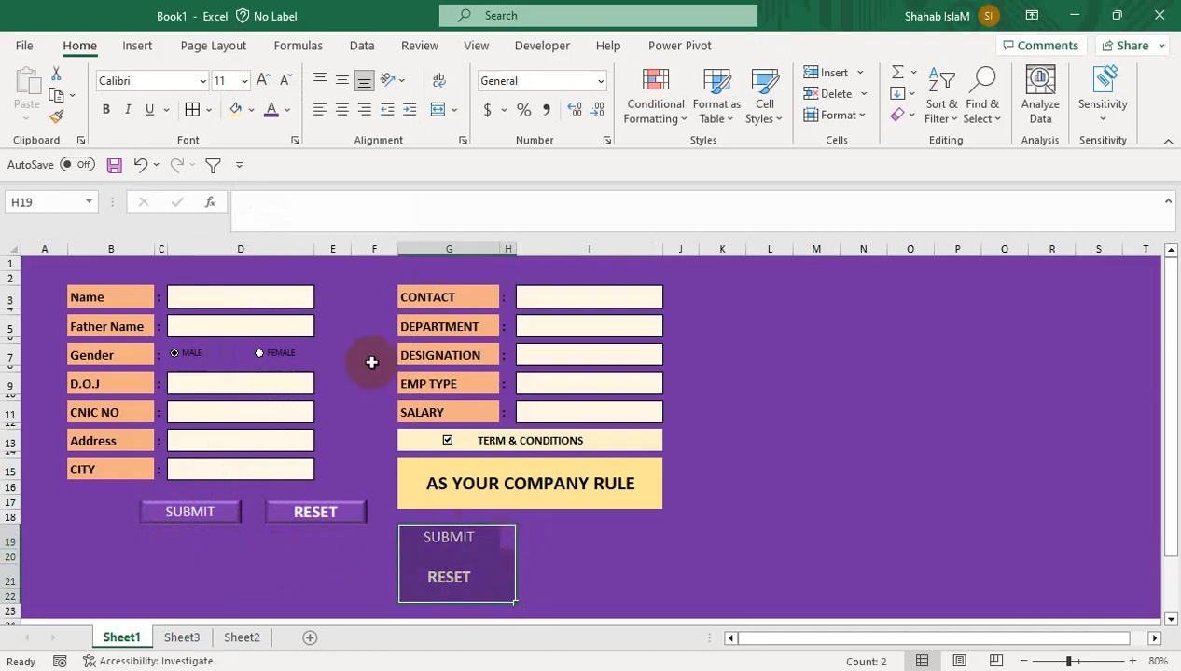
left_click(279, 111)
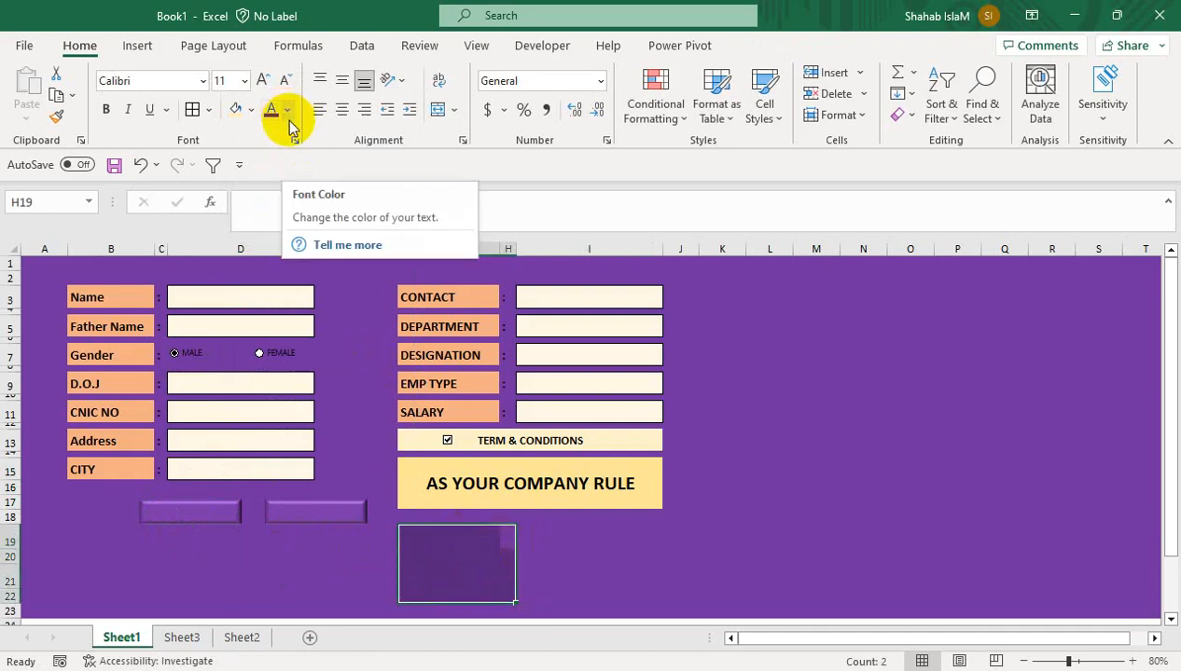
key("ctrl+z")
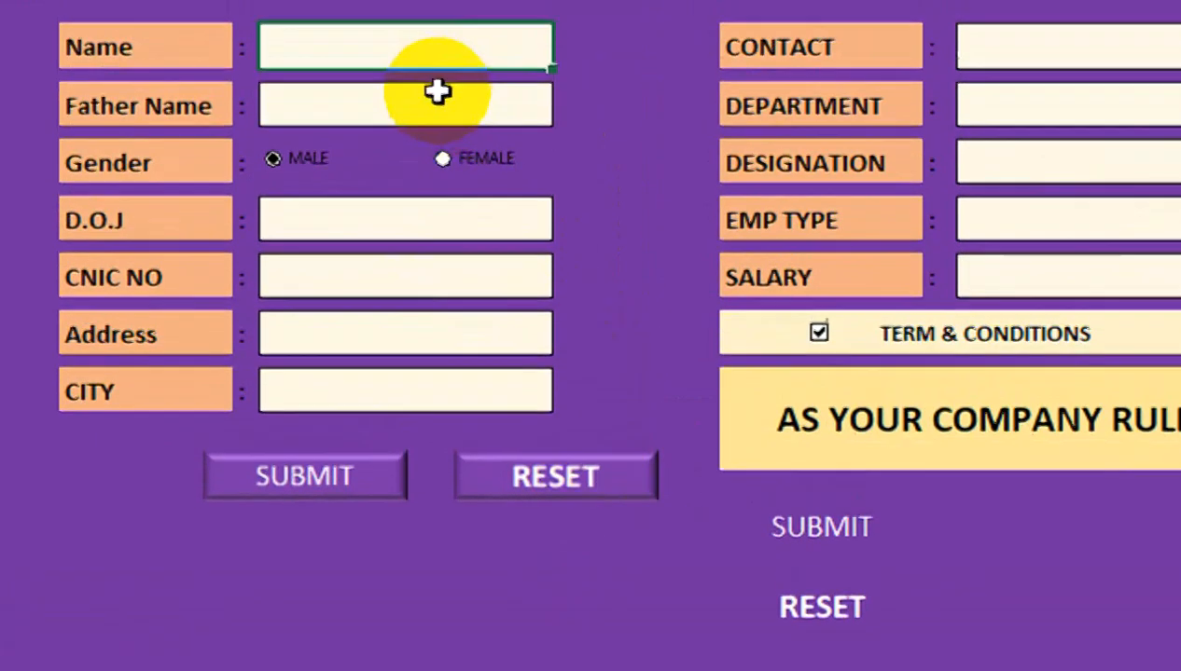
Enter test text from Name to Address and pick HEDRABAD from the City list
type("GSDFG")
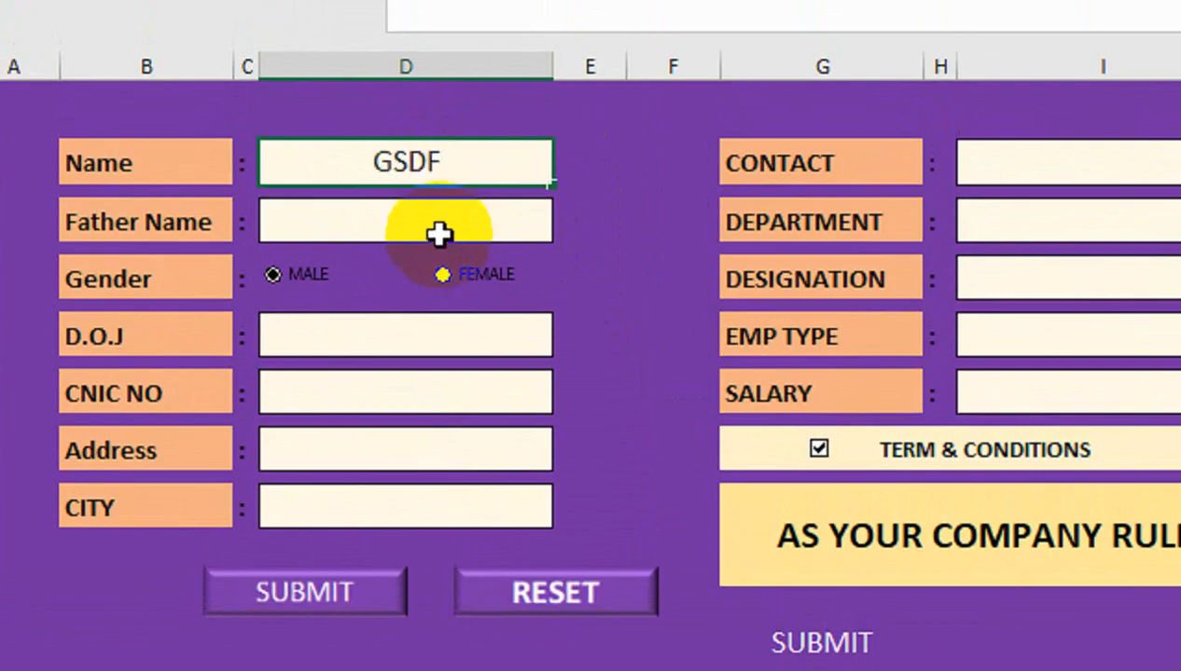
key("Return")
type("SDFGDF")
key("Return")
type("DFSGDF")
key("Return")
type("DFGSD")
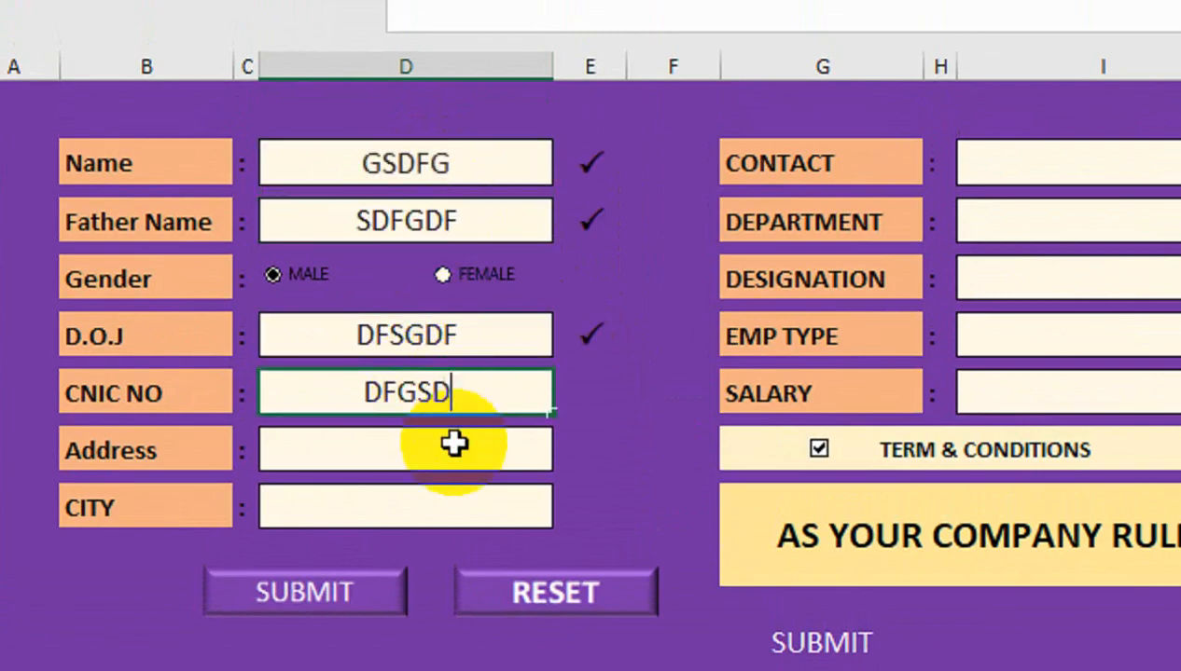
key("Return")
type("DFG")
key("Return")
type("DSG")
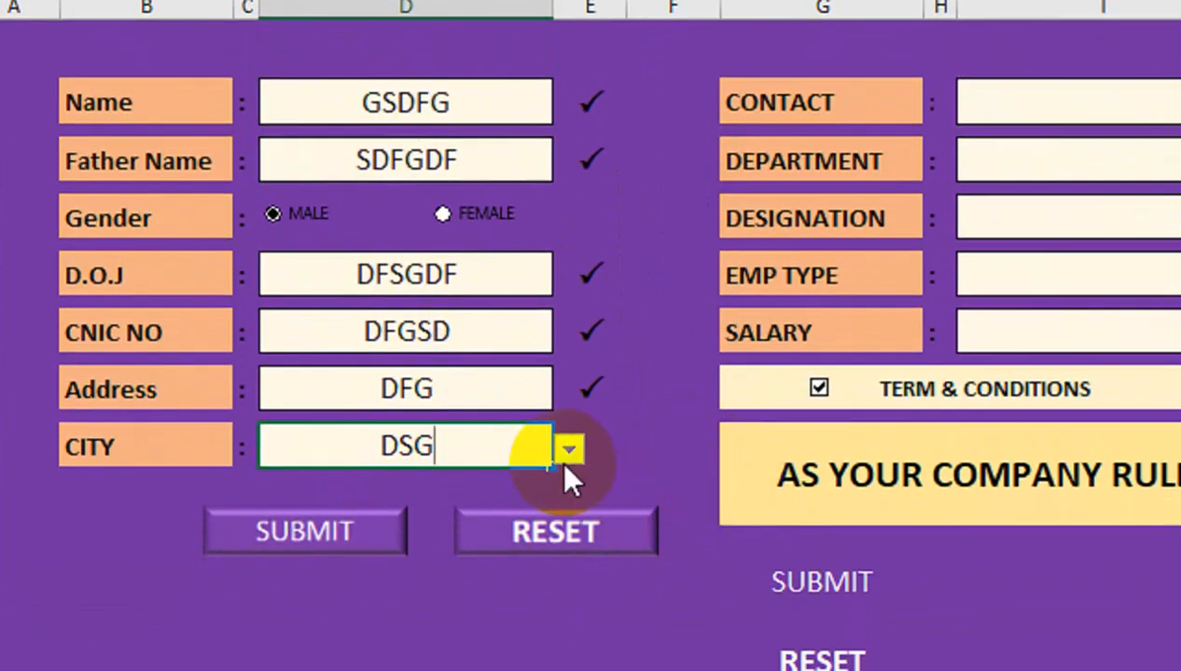
key("Return")
left_click(1122, 309)
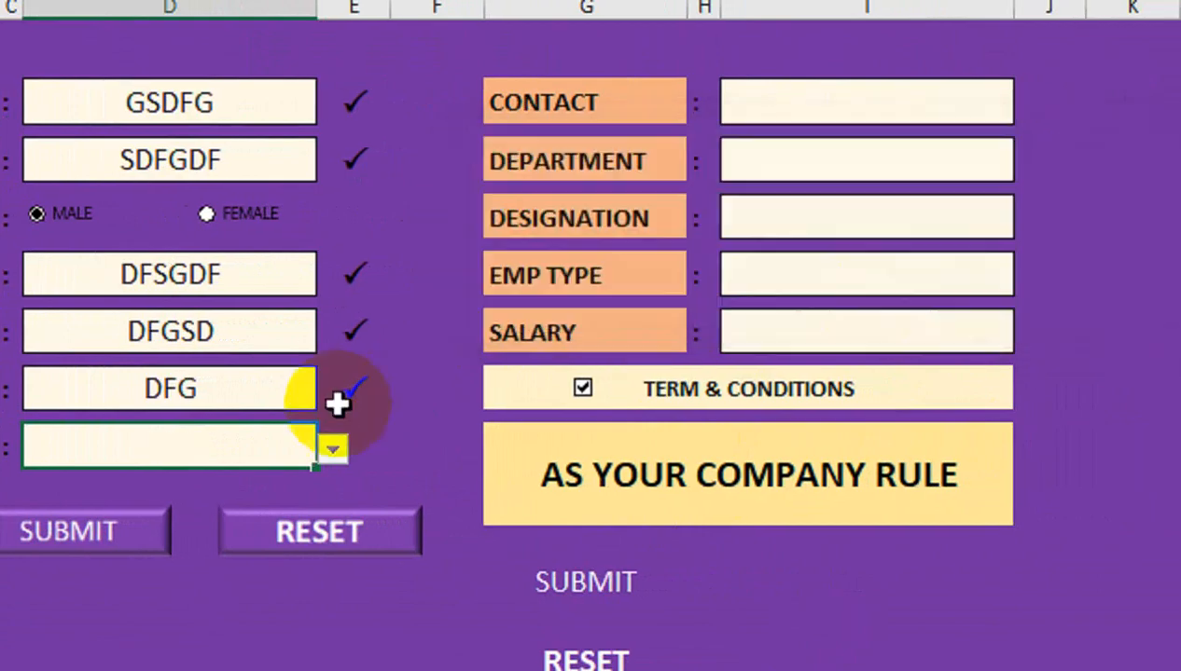
left_click(333, 450)
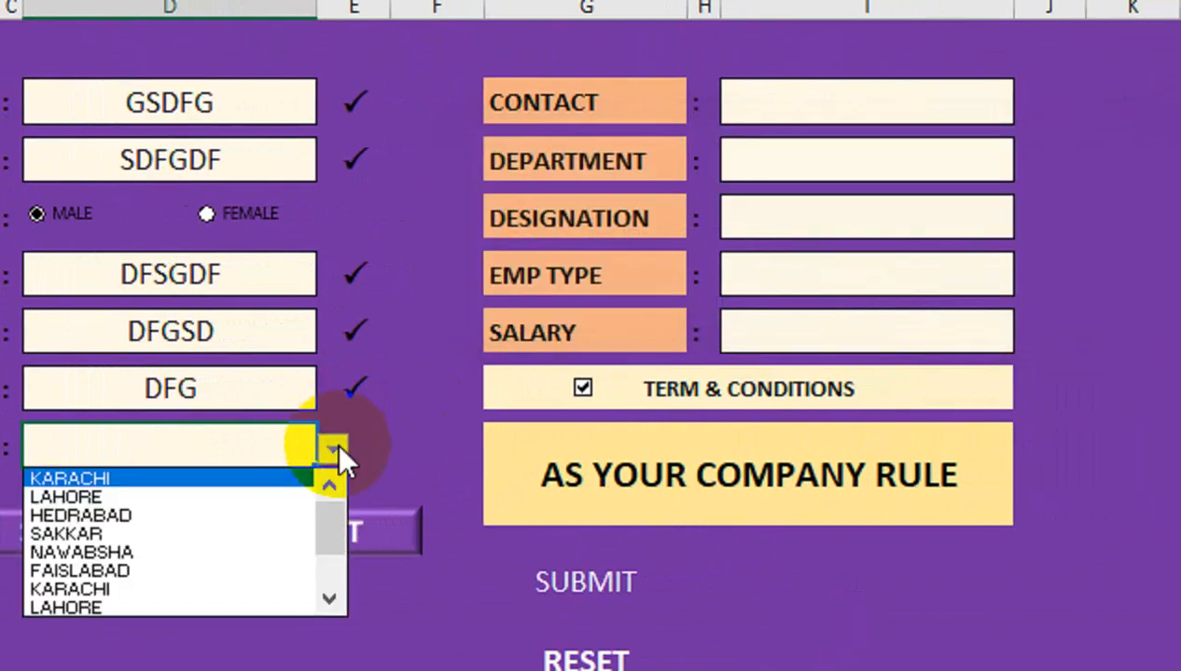
left_click(156, 513)
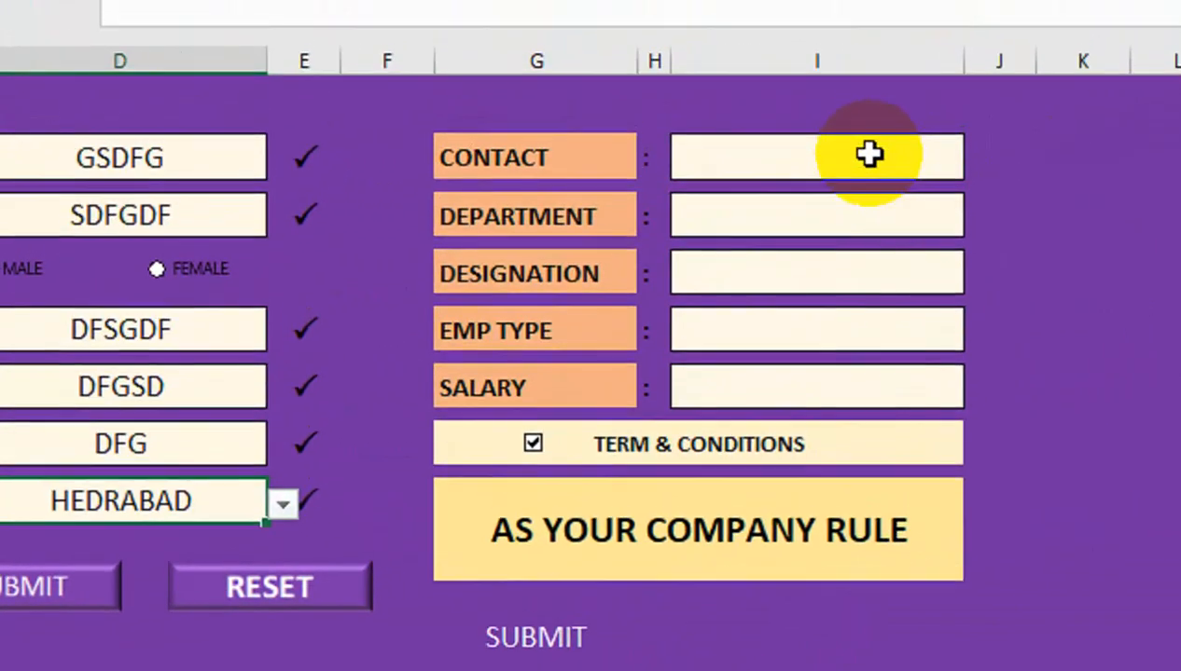
Enter contact 21123, choose MSR, Officer and CONTRACT, and enter salary 23145564
left_click(869, 155)
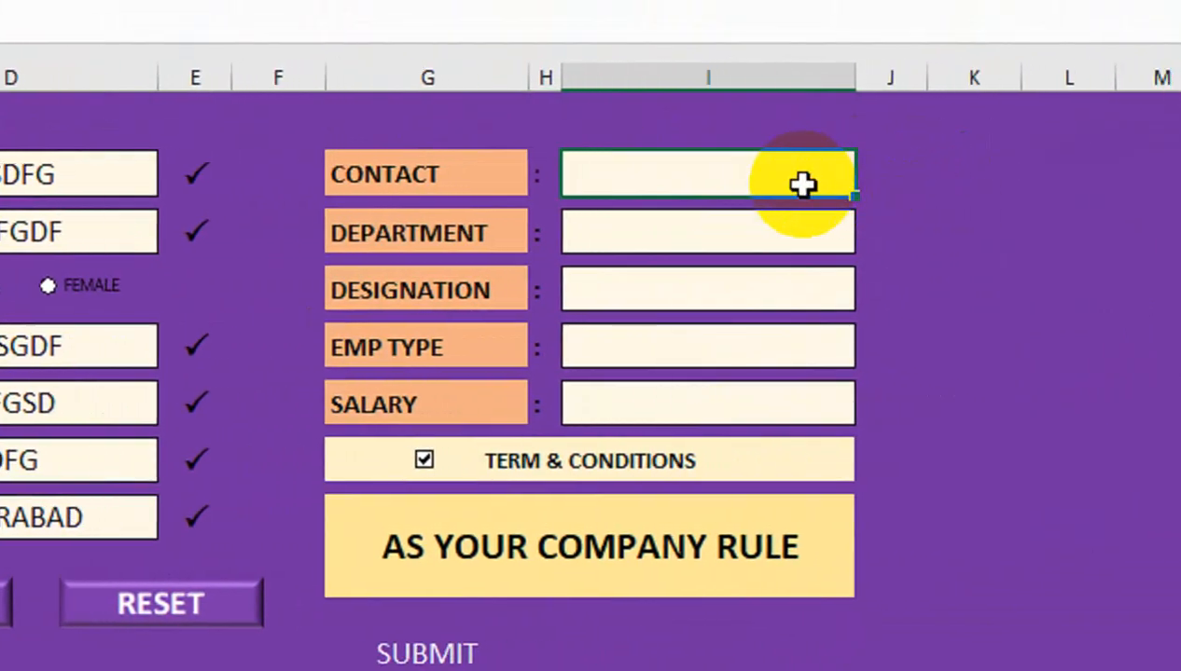
key("Return")
left_click(777, 229)
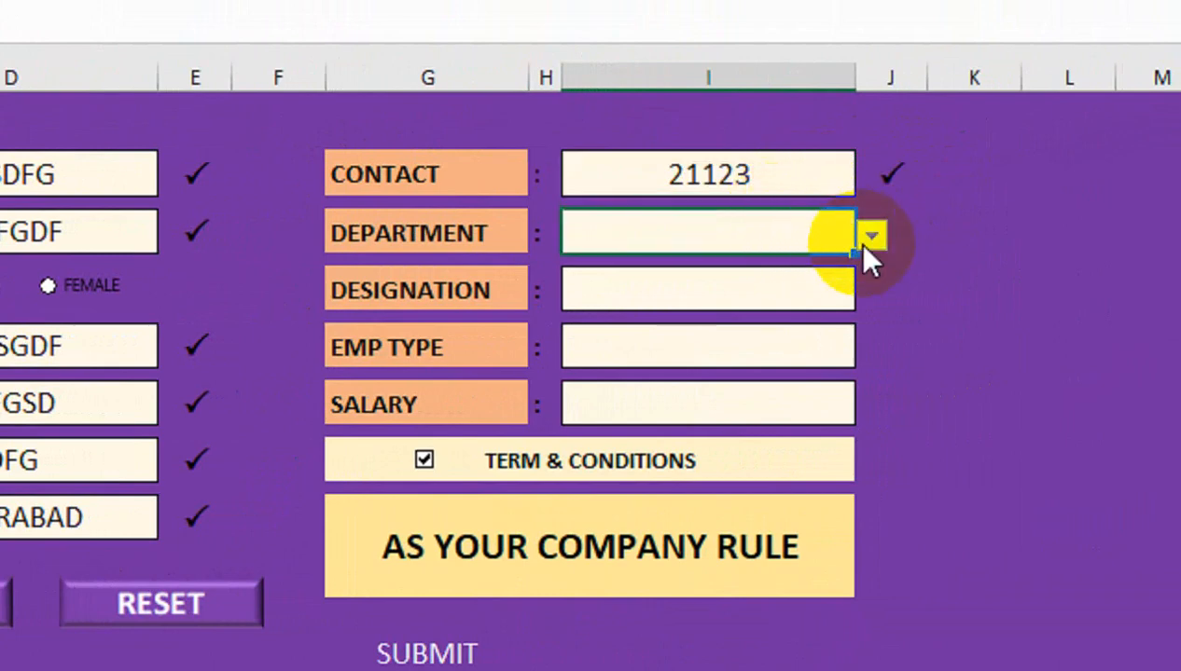
left_click(869, 235)
left_click(766, 320)
left_click(802, 290)
left_click(869, 292)
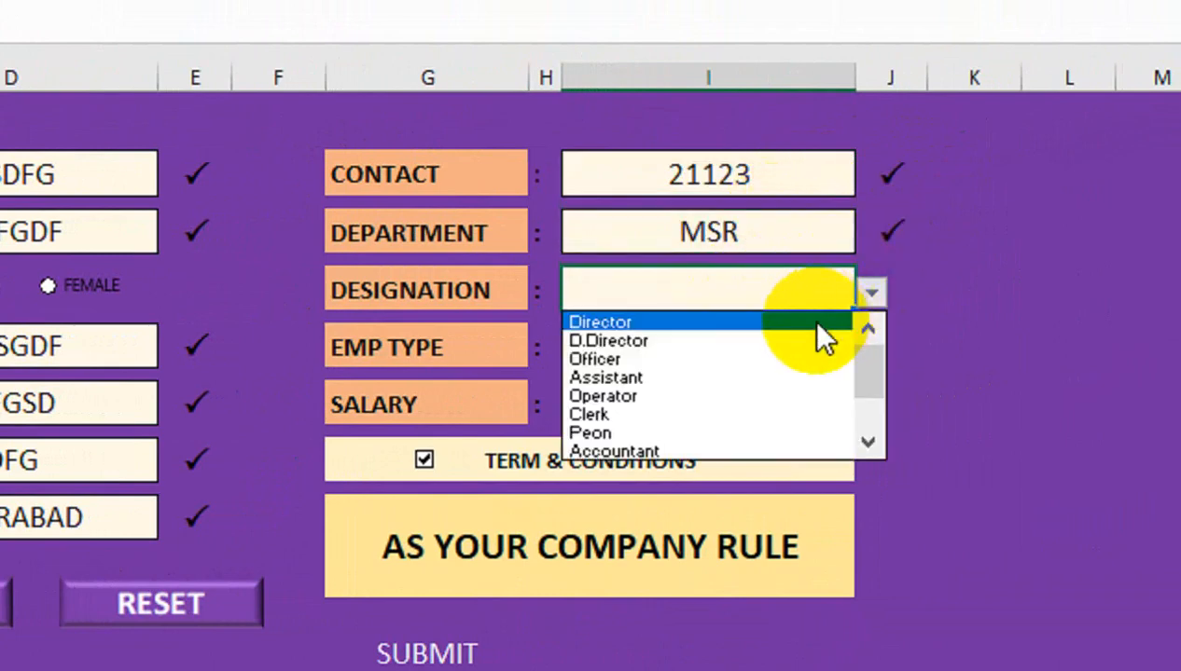
left_click(786, 357)
left_click(786, 349)
left_click(870, 348)
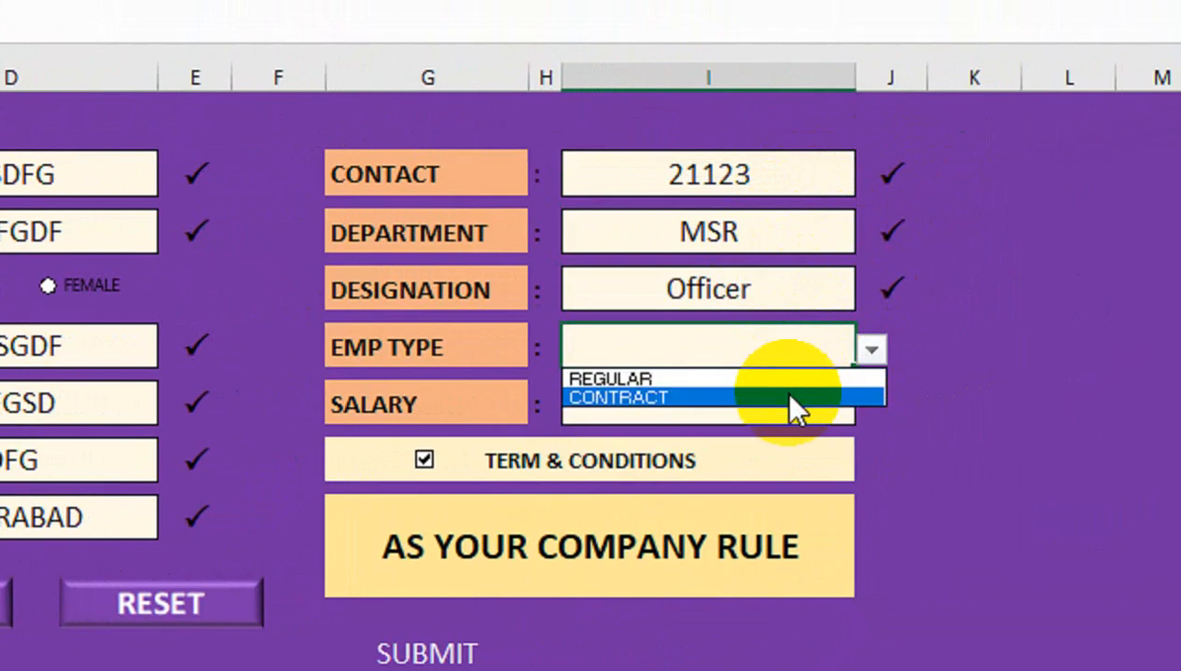
left_click(783, 392)
left_click(695, 401)
type("23145564")
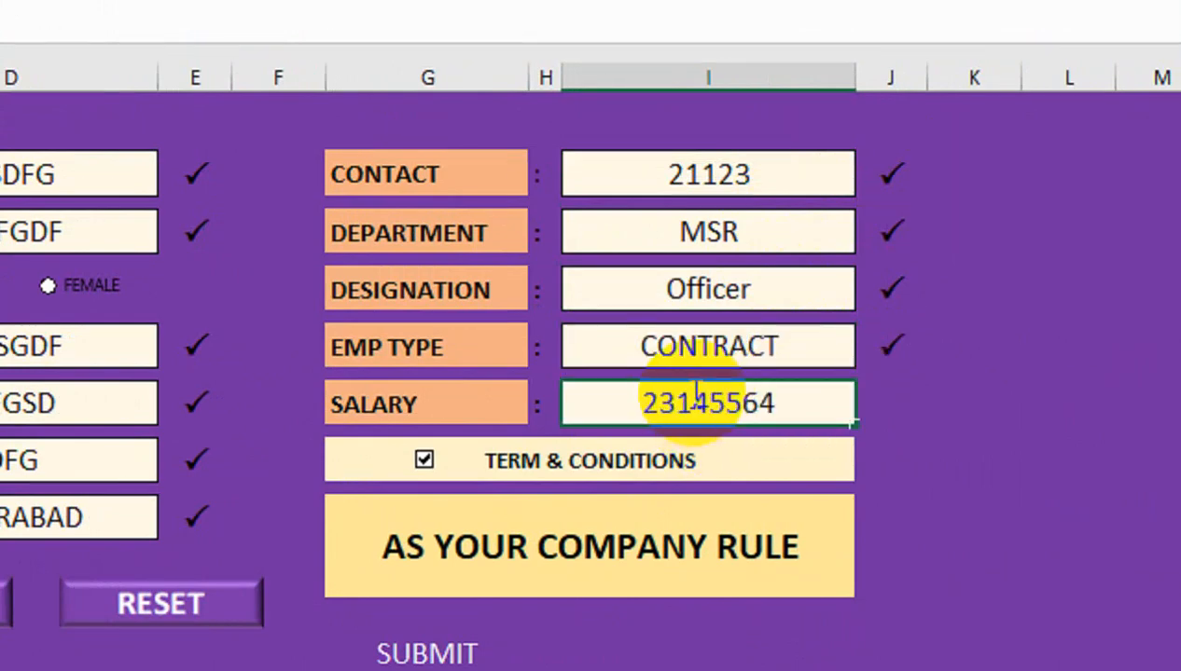
left_click(810, 162)
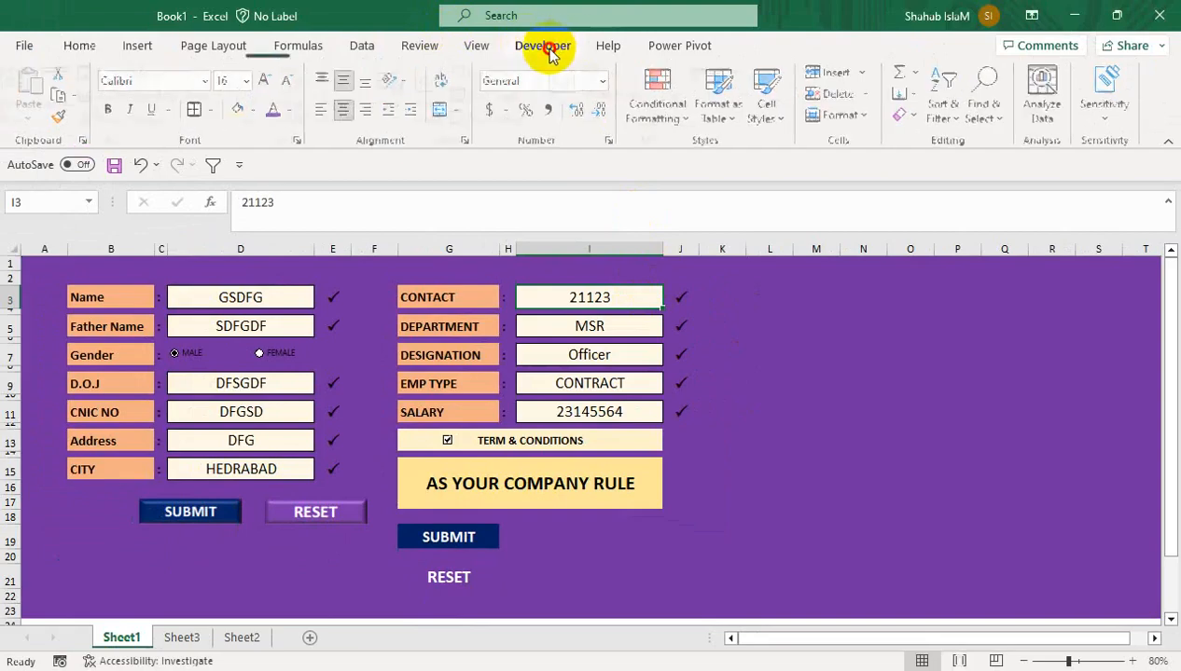
Start recording Macro2 and select the left-hand entry cells D3 to D15
left_click(550, 47)
left_click(172, 73)
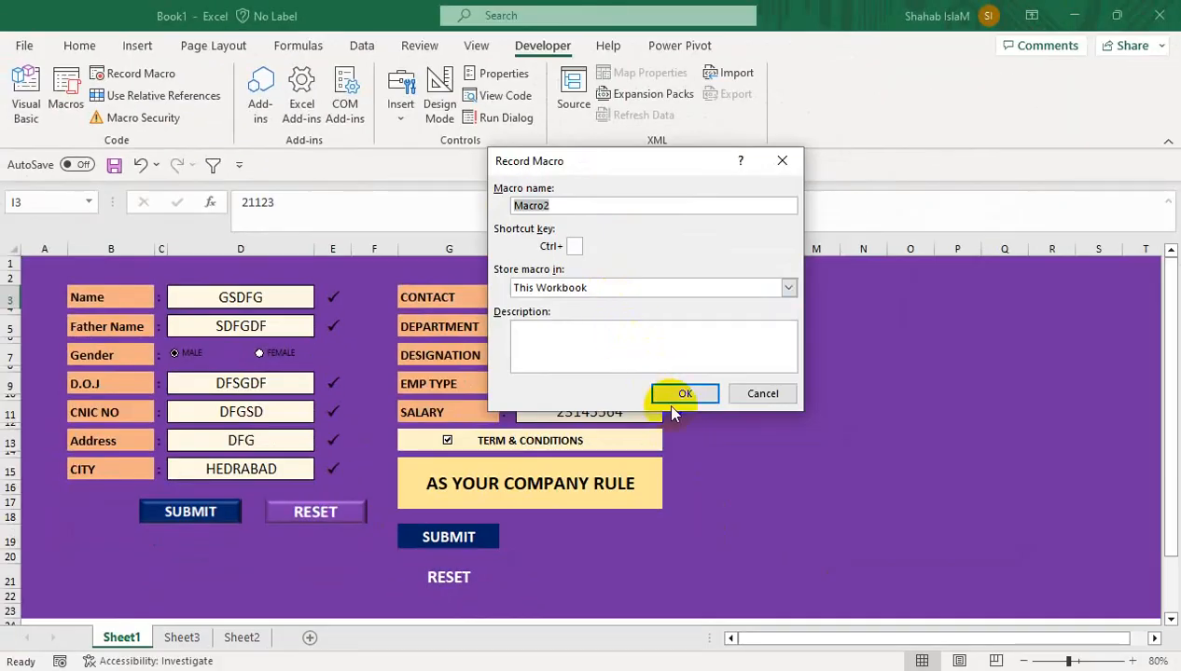
left_click(670, 392)
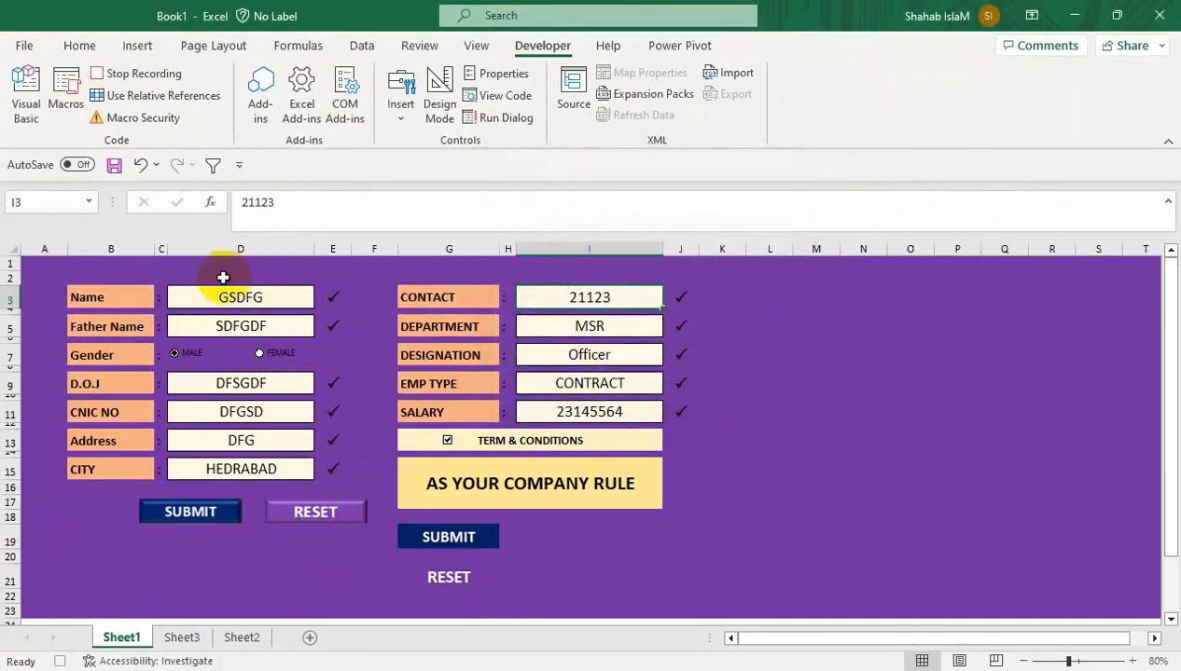
left_click(229, 295)
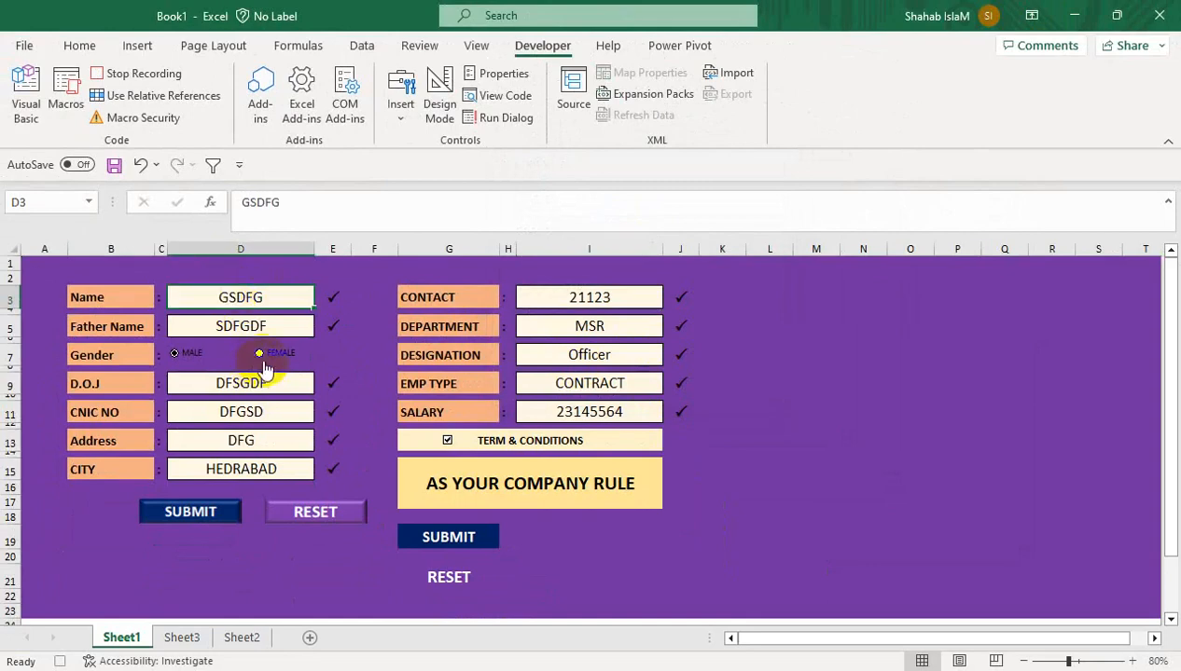
left_click(288, 325, "ctrl")
left_click(275, 383, "ctrl")
left_click(258, 413, "ctrl")
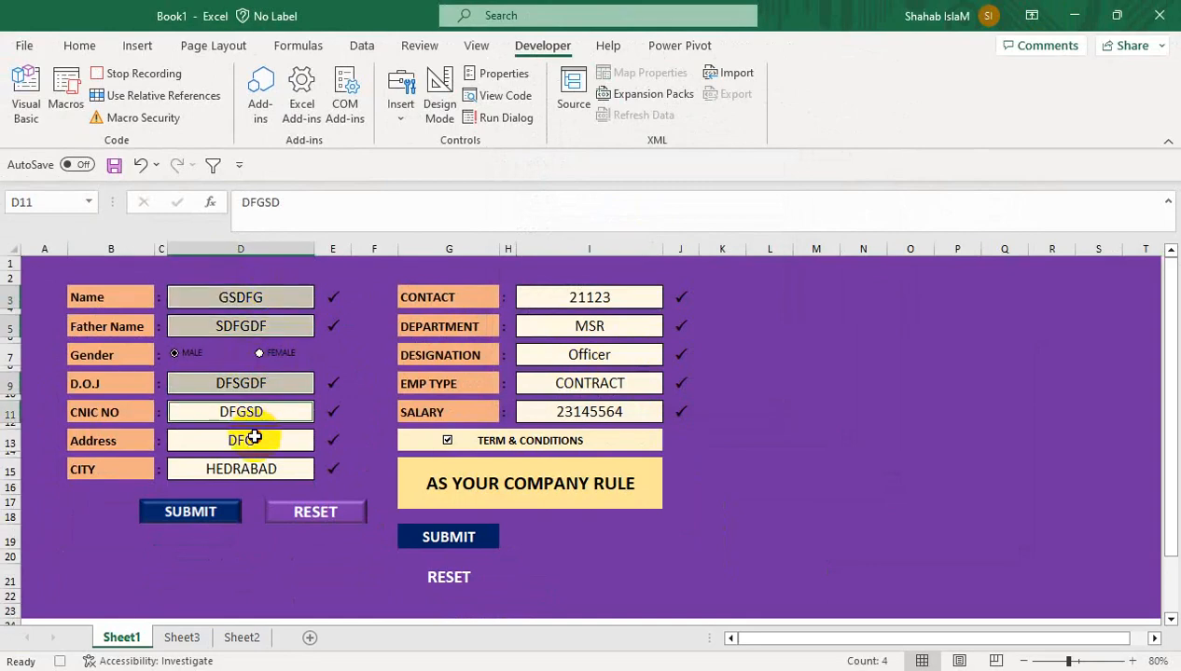
left_click(280, 439, "ctrl")
left_click(250, 471, "ctrl")
Add entry cells I3 to I11 to the selection and delete all their contents
left_click(552, 413, "ctrl")
left_click(570, 390, "ctrl")
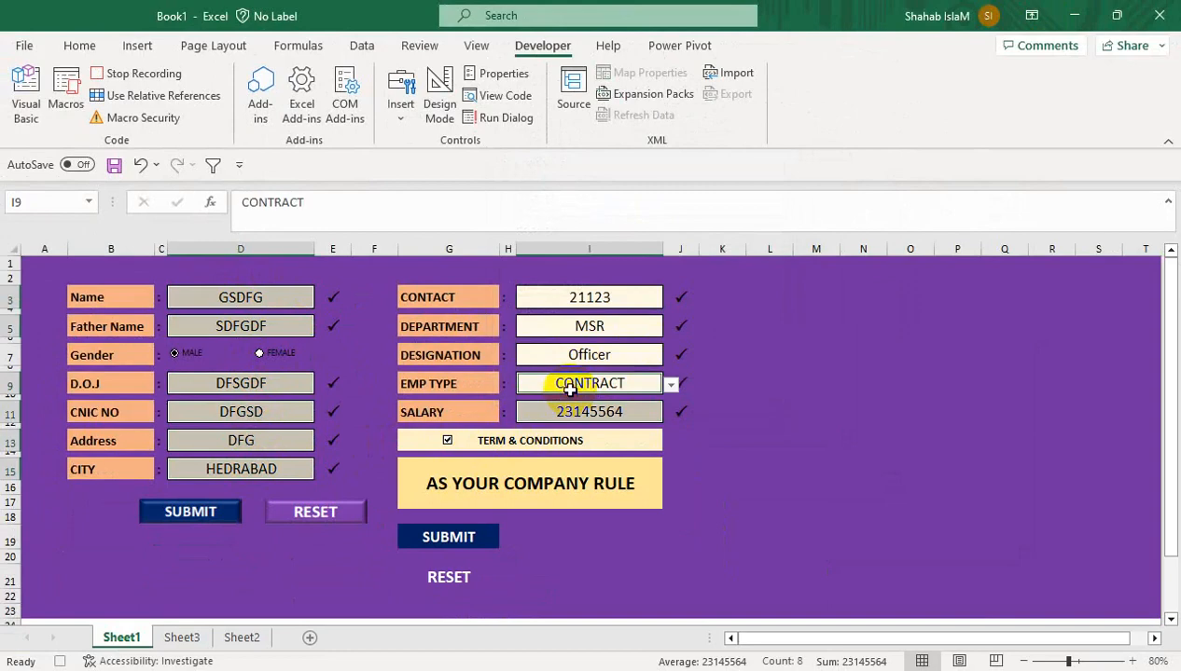
left_click(575, 354, "ctrl")
left_click(564, 323, "ctrl")
left_click(570, 300, "ctrl")
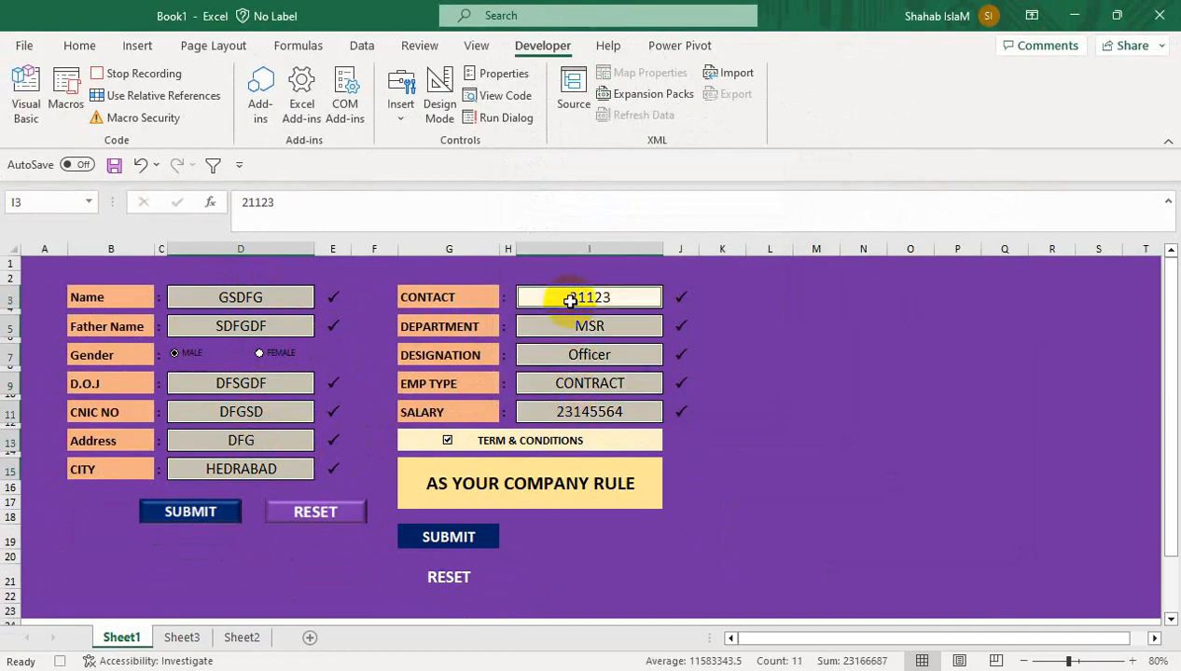
key("Delete")
left_click(308, 298)
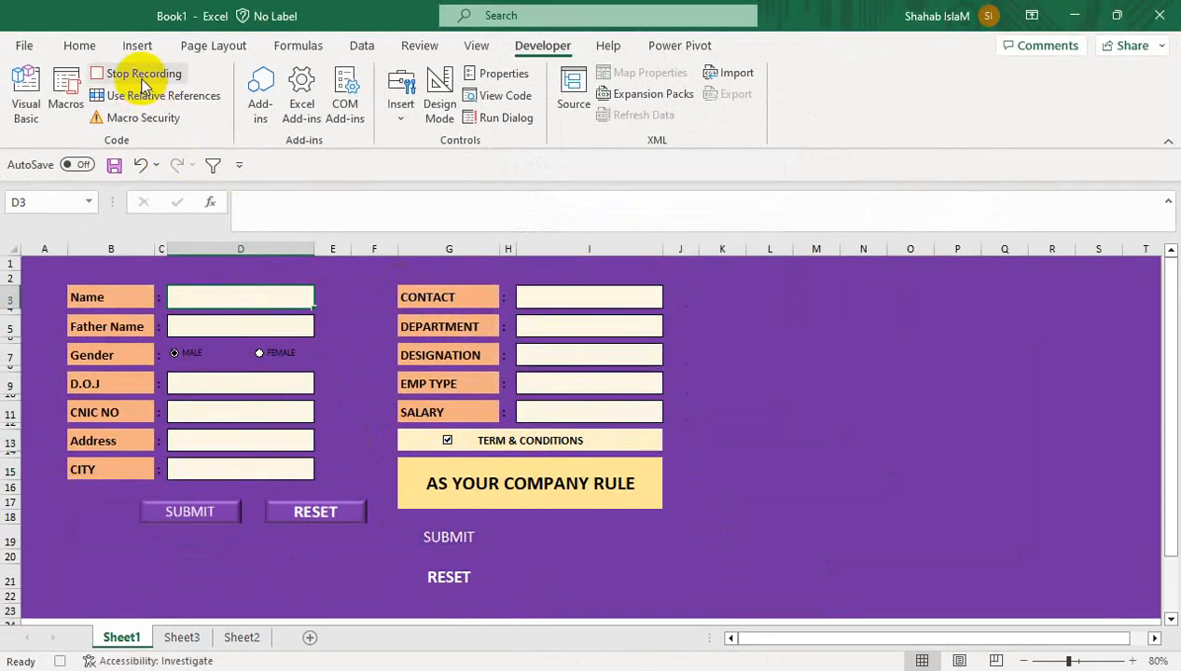
Assign Macro2 to the RESET button picture
right_click(311, 511)
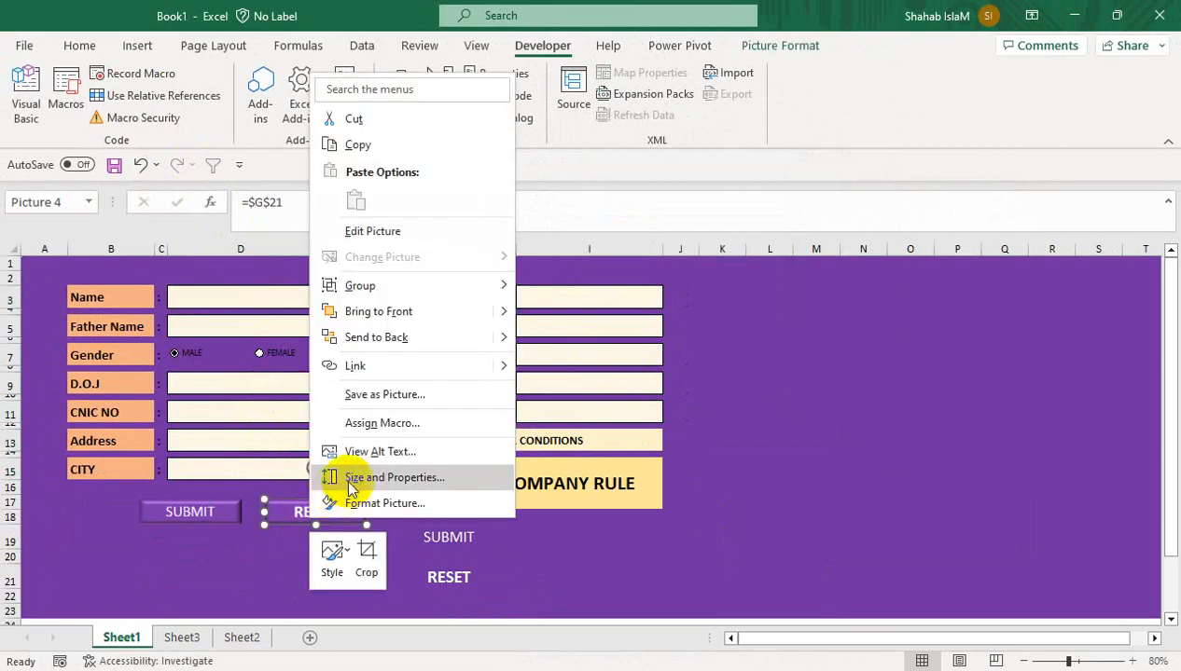
left_click(382, 423)
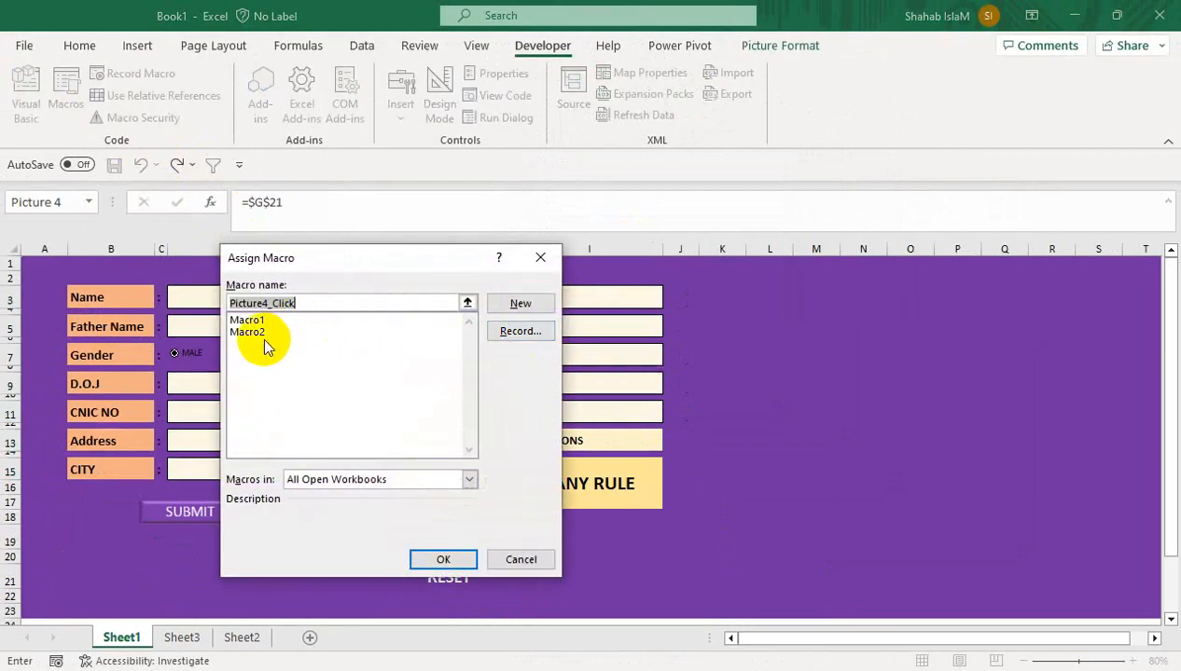
left_click(258, 332)
left_click(457, 557)
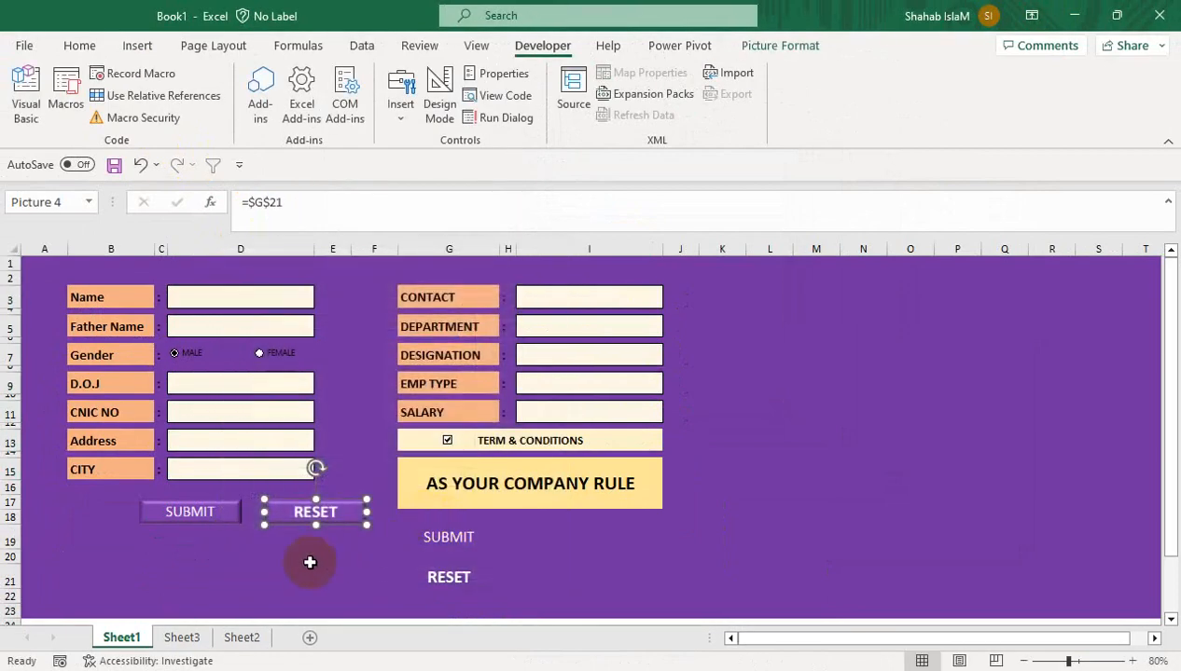
Type test text into Name, Father Name, D.O.J and CNIC NO, then clear them with RESET
left_click(235, 297)
type("TYU")
left_click(239, 335)
type("TYU")
left_click(237, 383)
type("TYUTY")
left_click(248, 414)
type("TU")
left_click(296, 515)
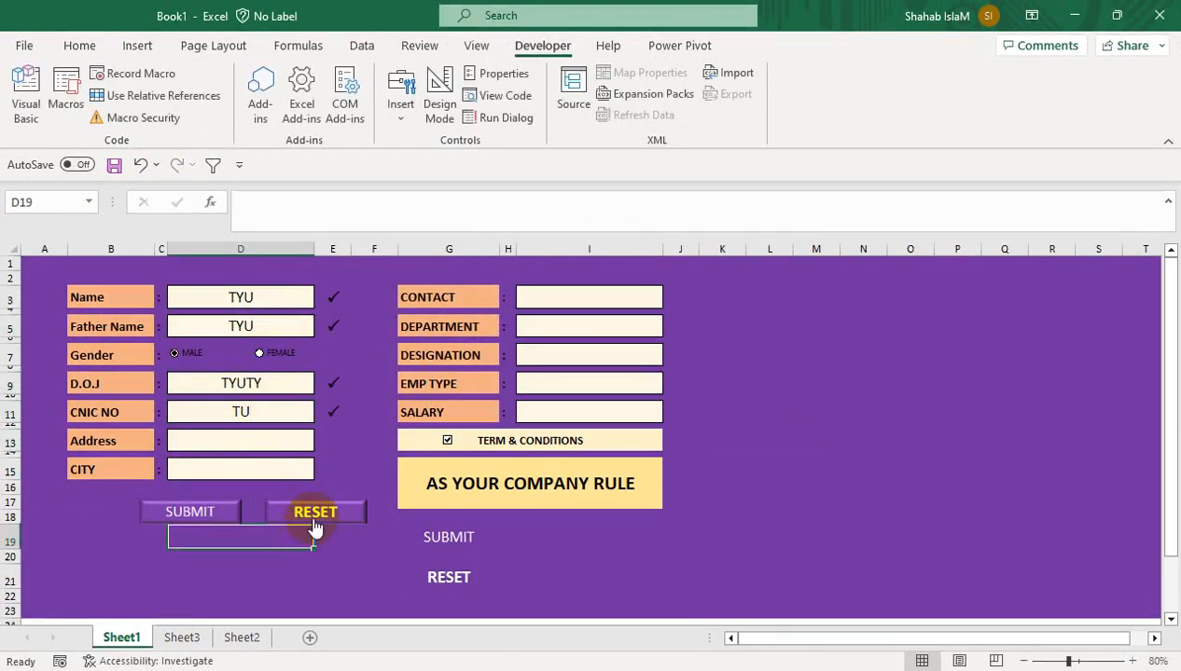
left_click_drag(331, 296, 333, 468)
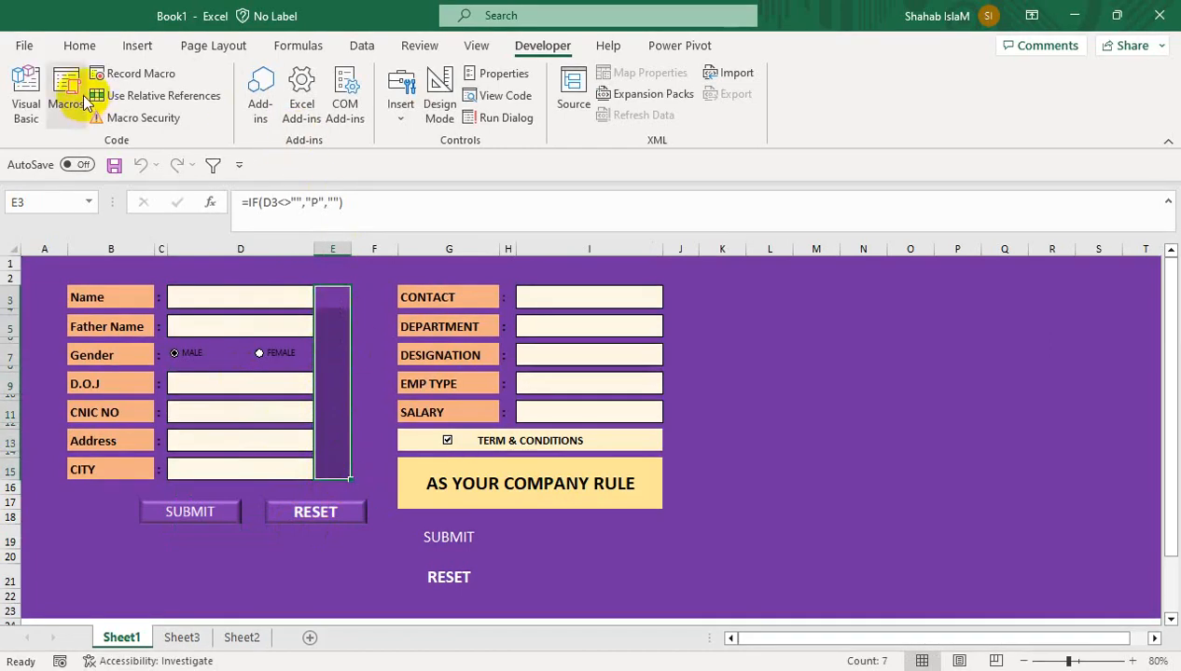
Give the E3:E15 check marks a standard font colour and enter YUTY as a test Name
left_click(79, 45)
left_click(286, 109)
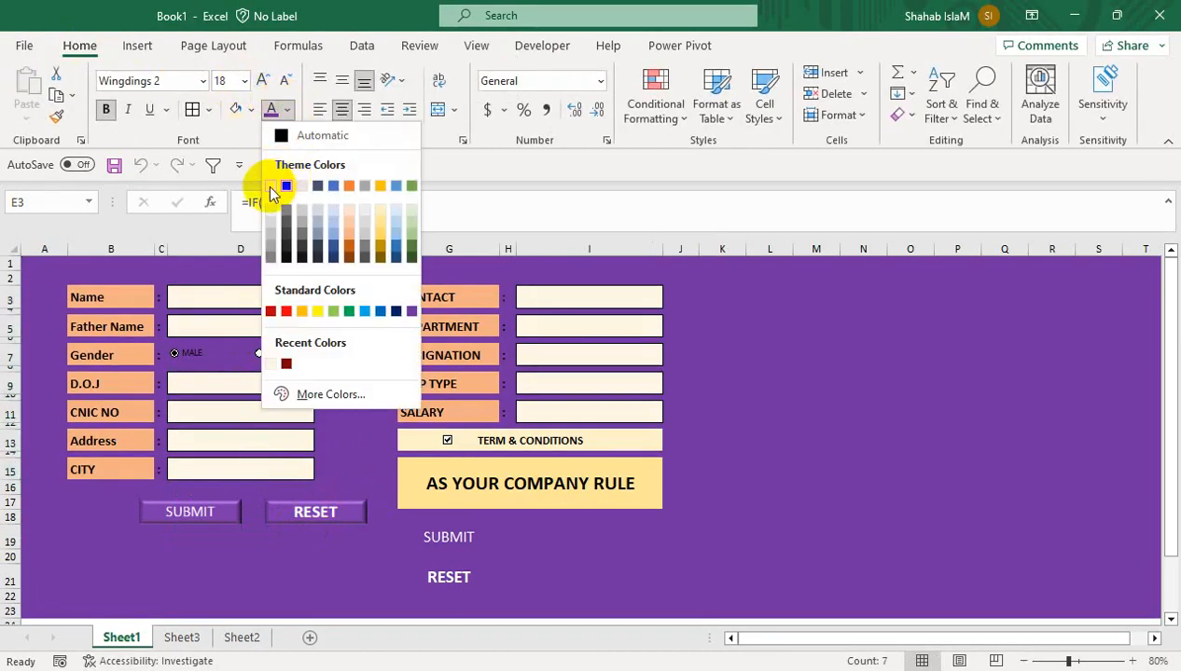
left_click(331, 310)
left_click(284, 297)
type("YUTY")
left_click(228, 382)
Make the E3:E15 check marks white and vertically centred
left_click(338, 297)
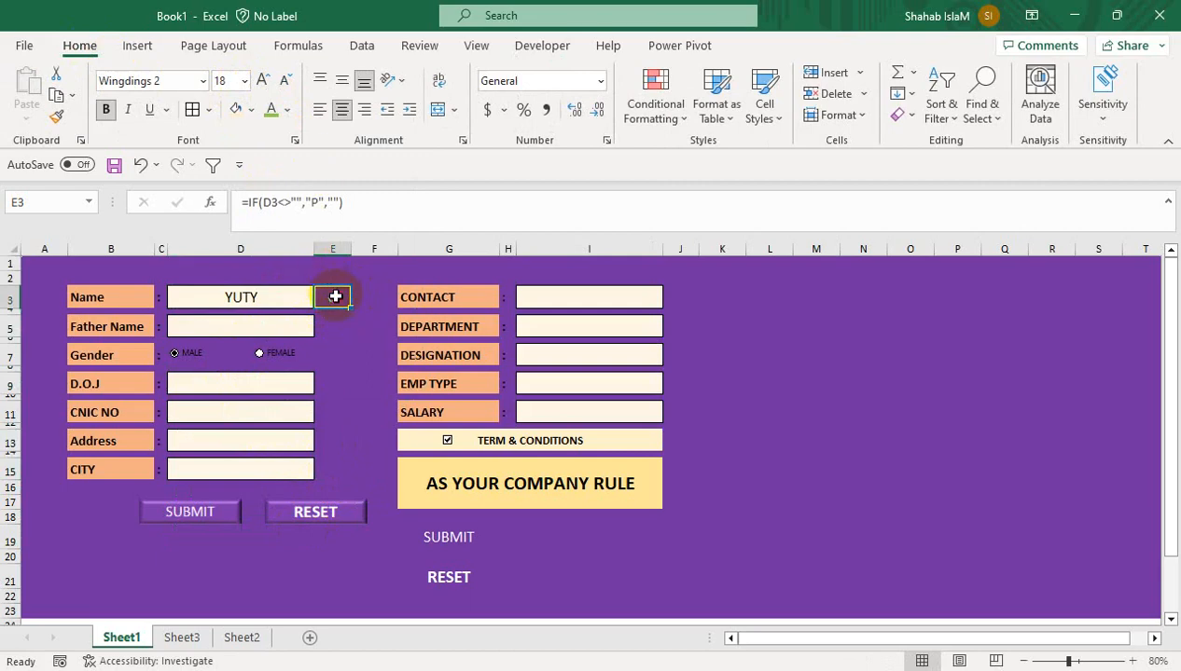
left_click_drag(336, 297, 335, 469)
left_click(287, 109)
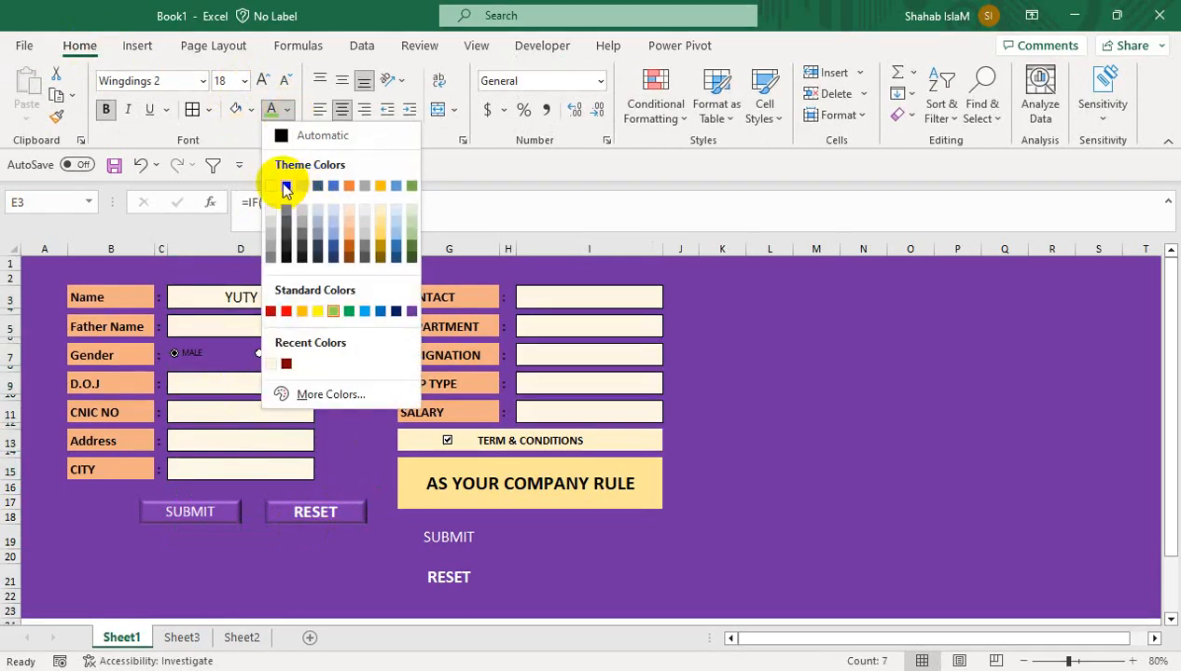
left_click(286, 188)
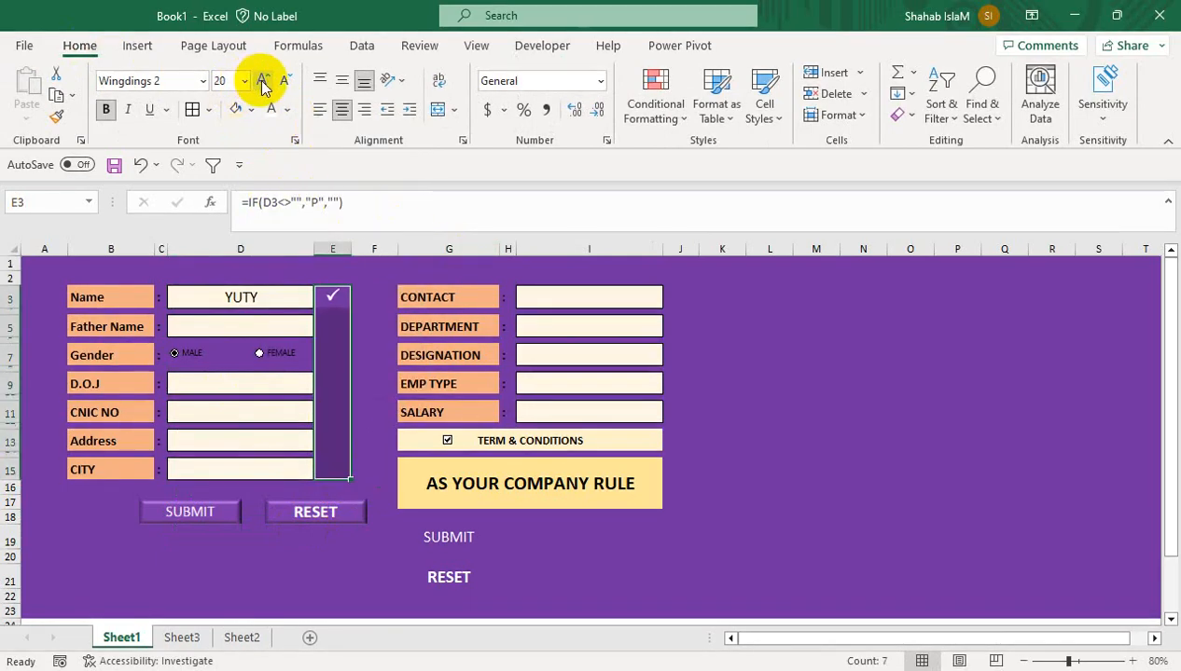
left_click(343, 80)
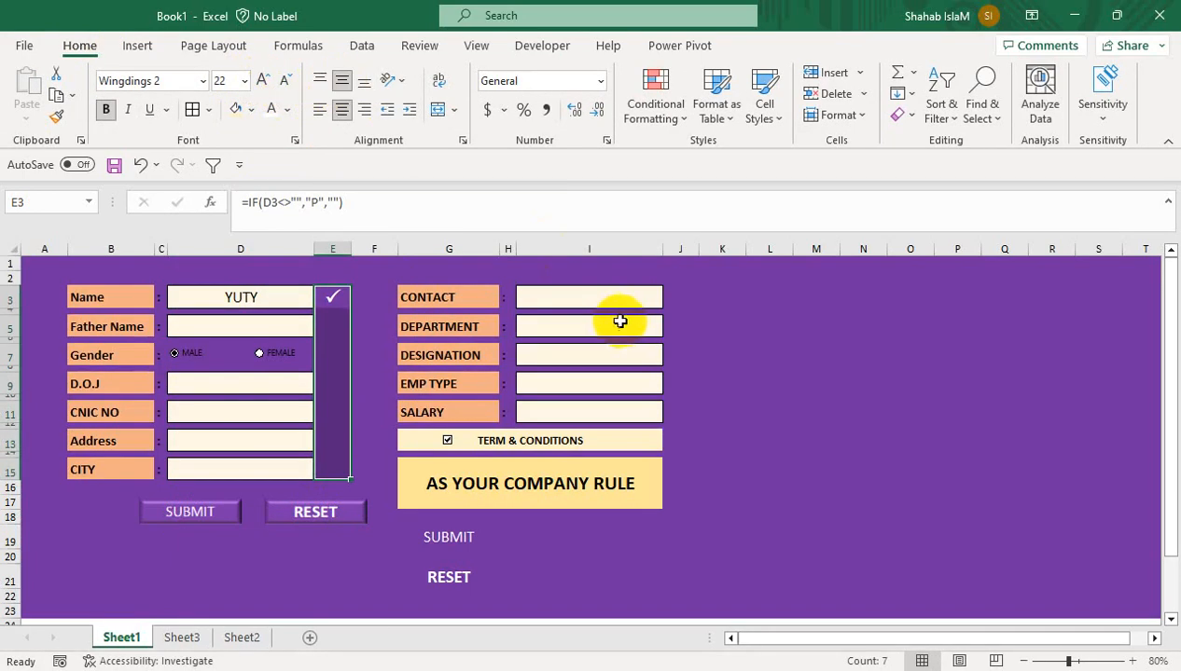
left_click_drag(679, 292, 670, 448)
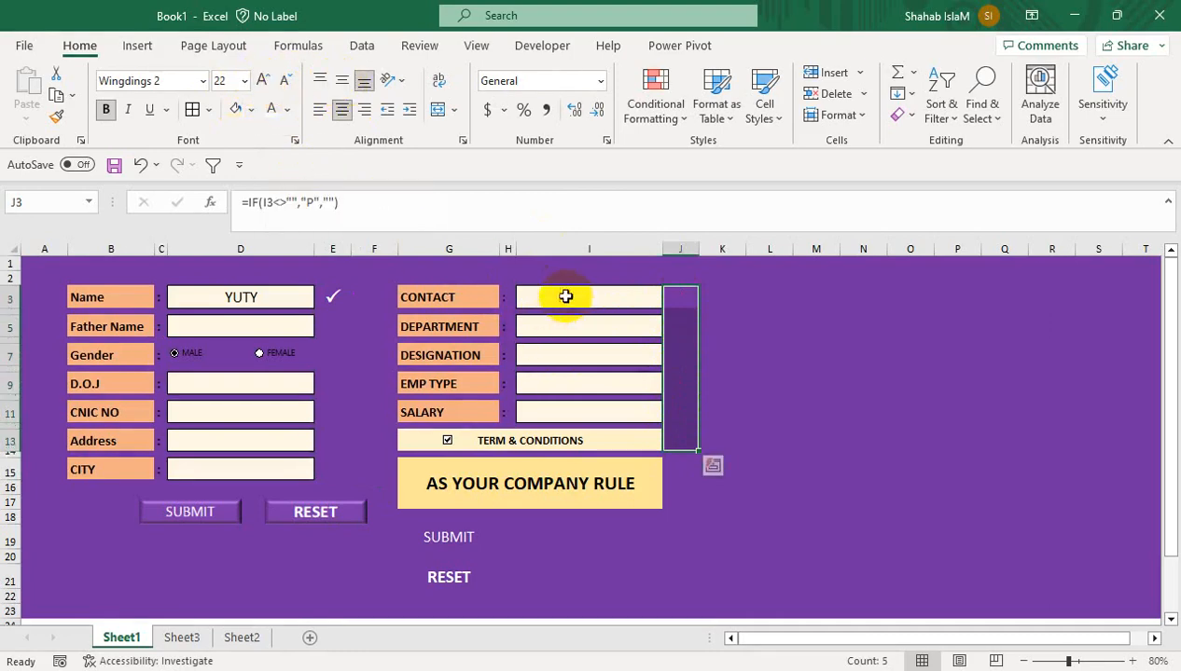
Enter 567567 in Contact, inspect J3's tick formula, then clear the form entries
left_click(565, 297)
type("567567")
key("Return")
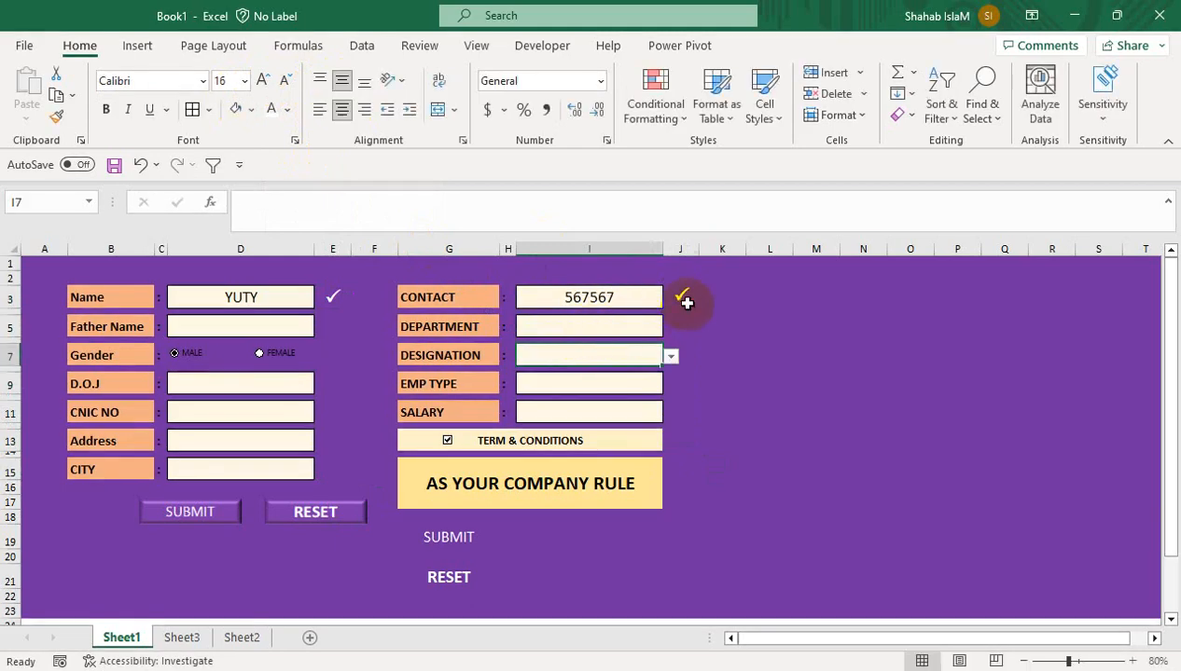
left_click(683, 296)
left_click(683, 295)
left_click(709, 424)
left_click(598, 296)
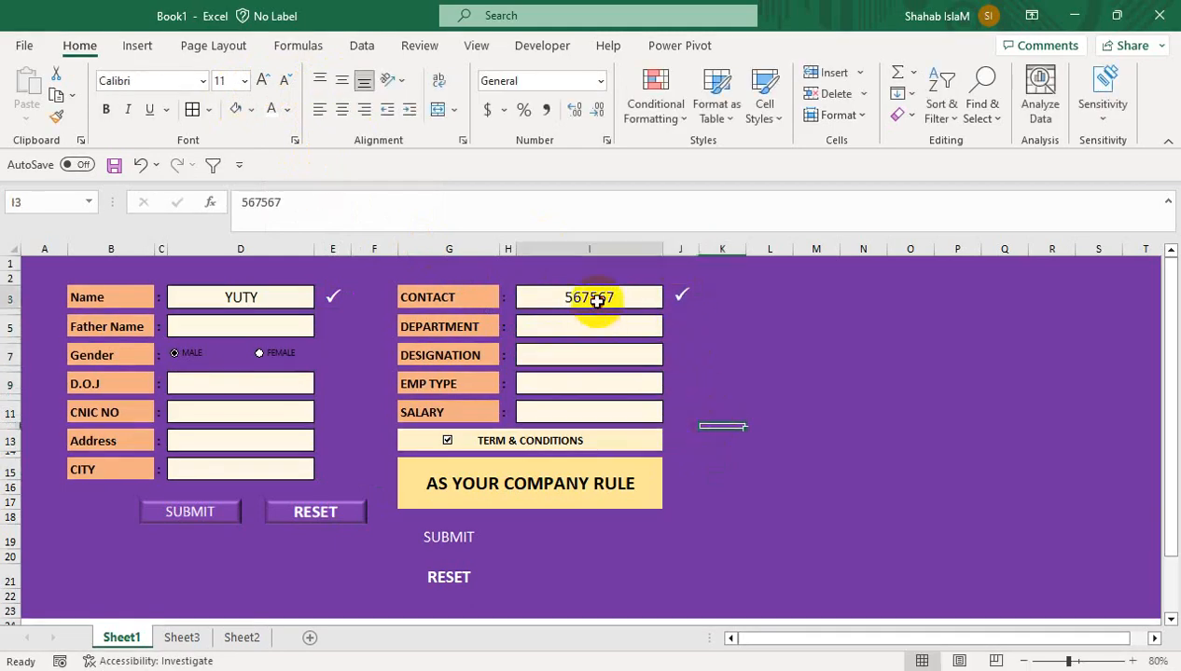
left_click(290, 298)
key("Delete")
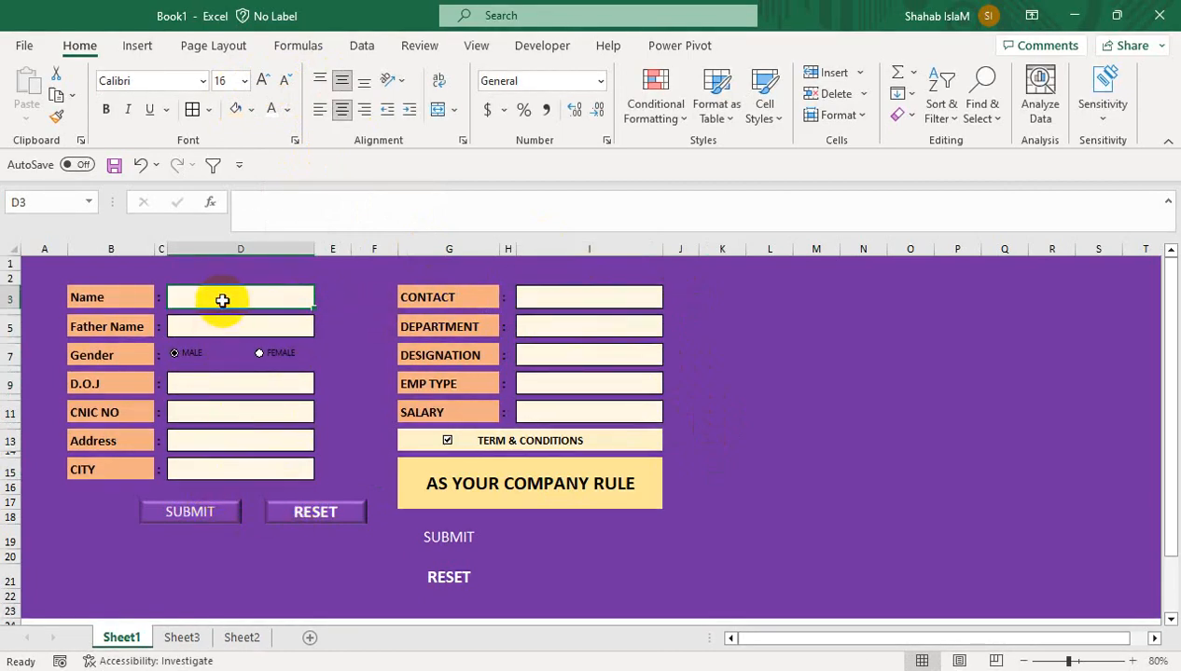
Enter a test name and father name, joining date 1-Jun-23 and a CNIC number
type("WQAS")
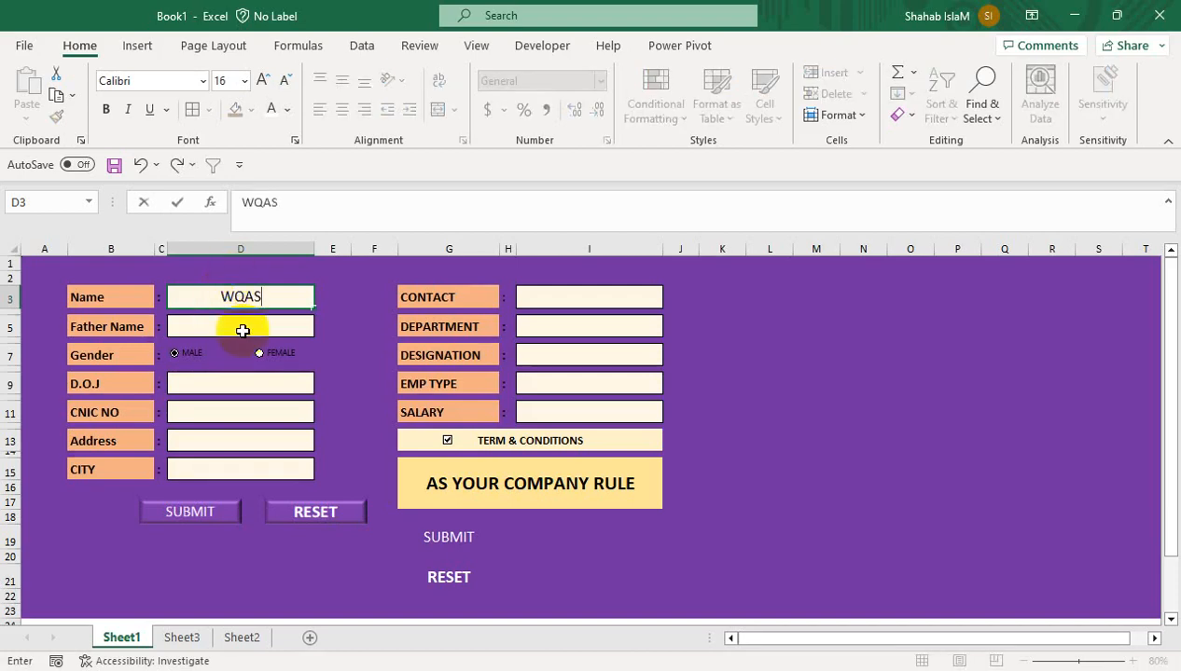
left_click(235, 325)
type("YOUSUF")
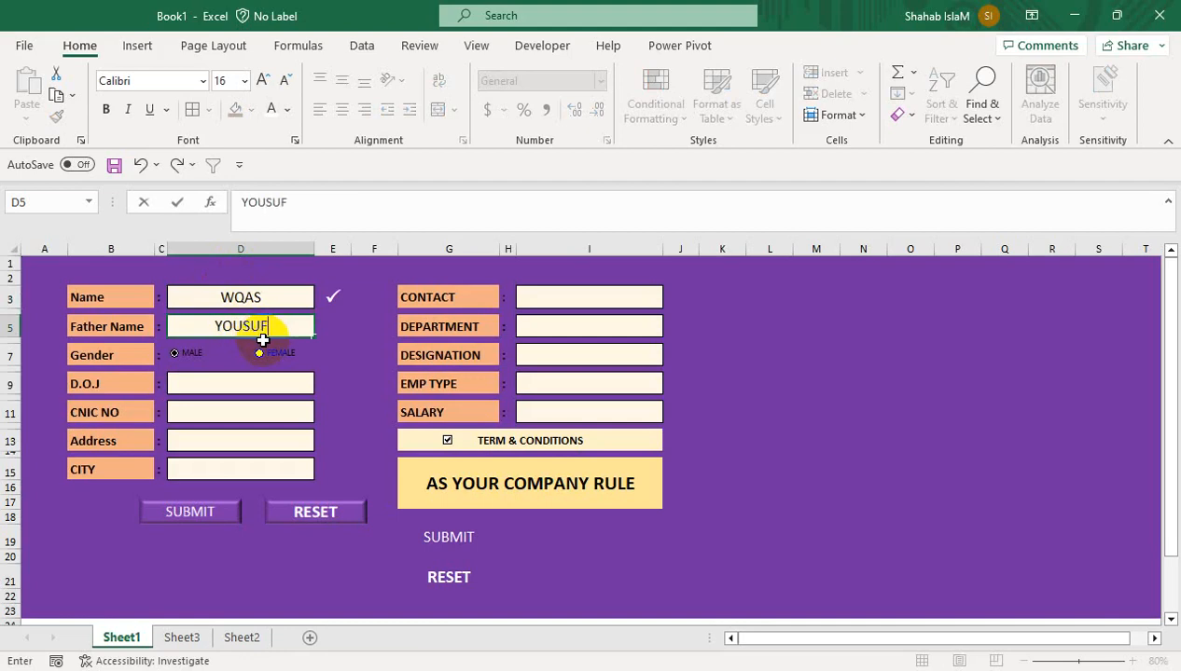
key("Return")
left_click(265, 381)
type("1-JUN")
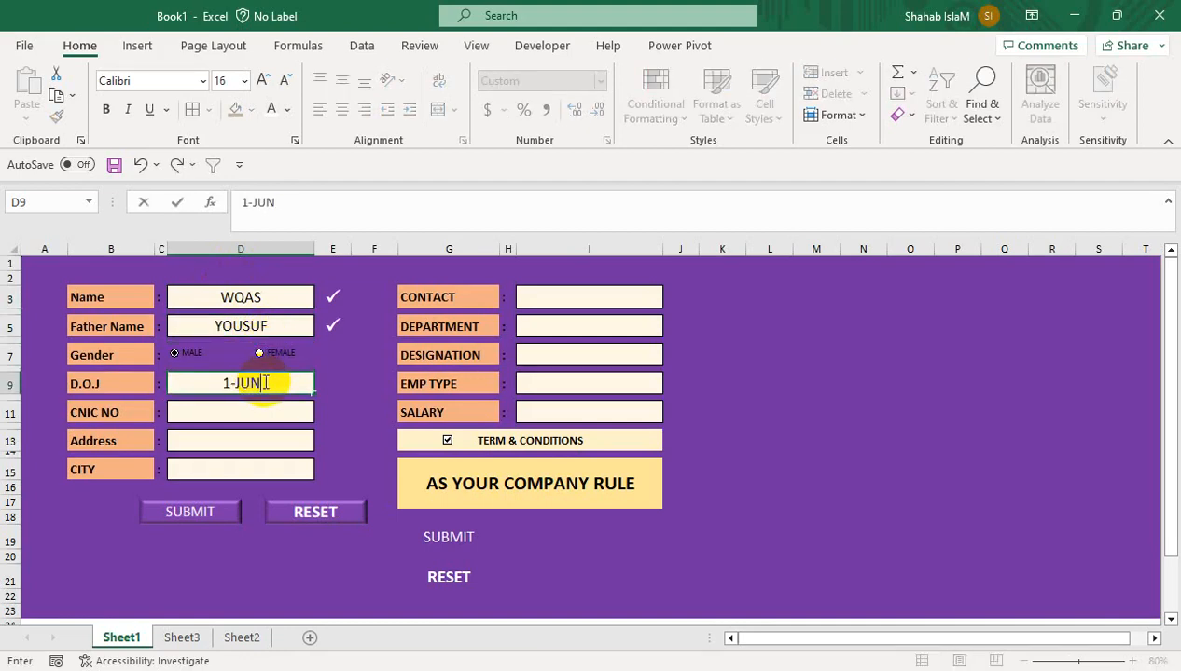
type("-23")
key("Return")
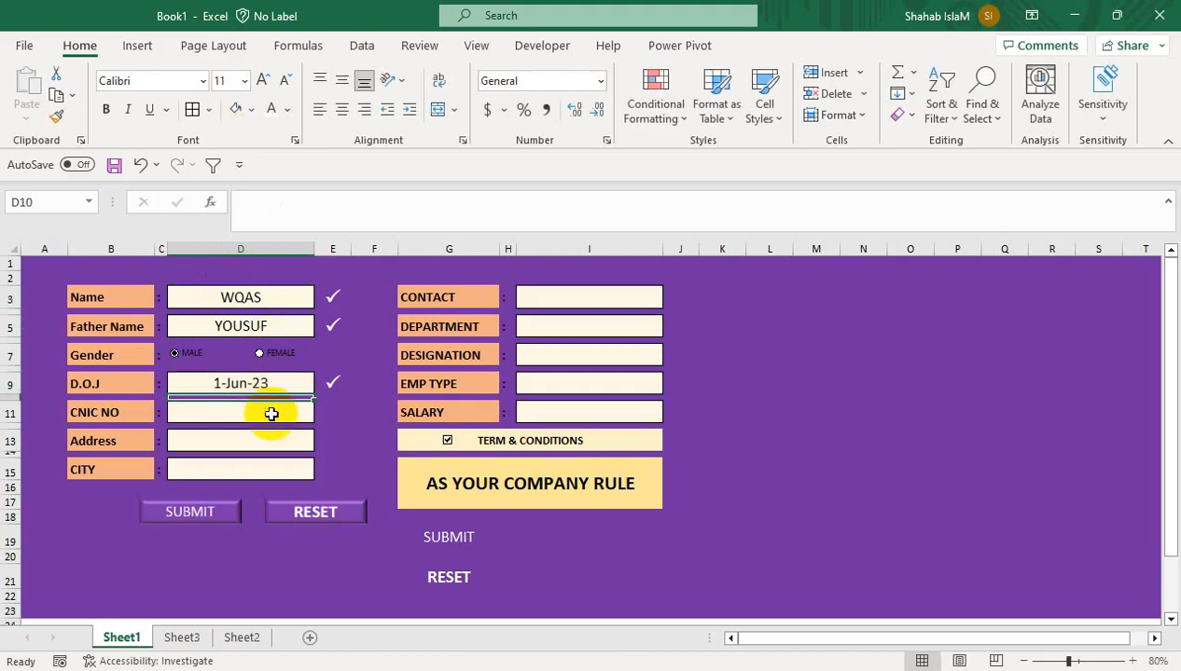
left_click(272, 412)
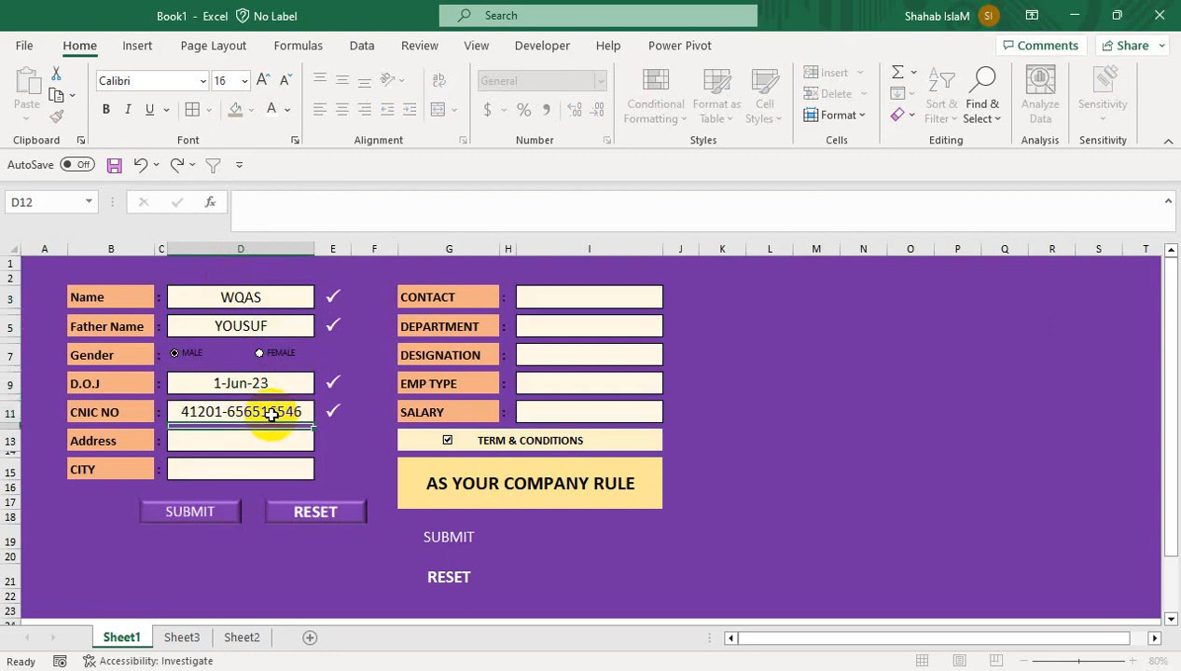
key("Return")
Enter address NORTH, choose city KARACHI and enter a contact number
left_click(266, 439)
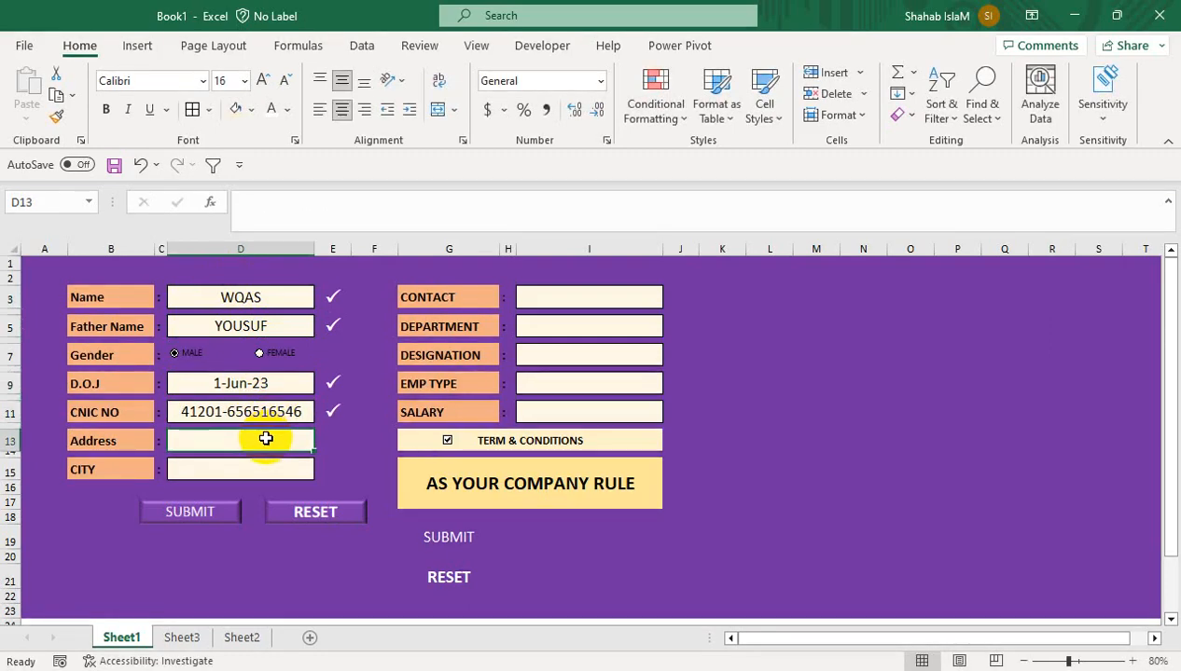
type("N")
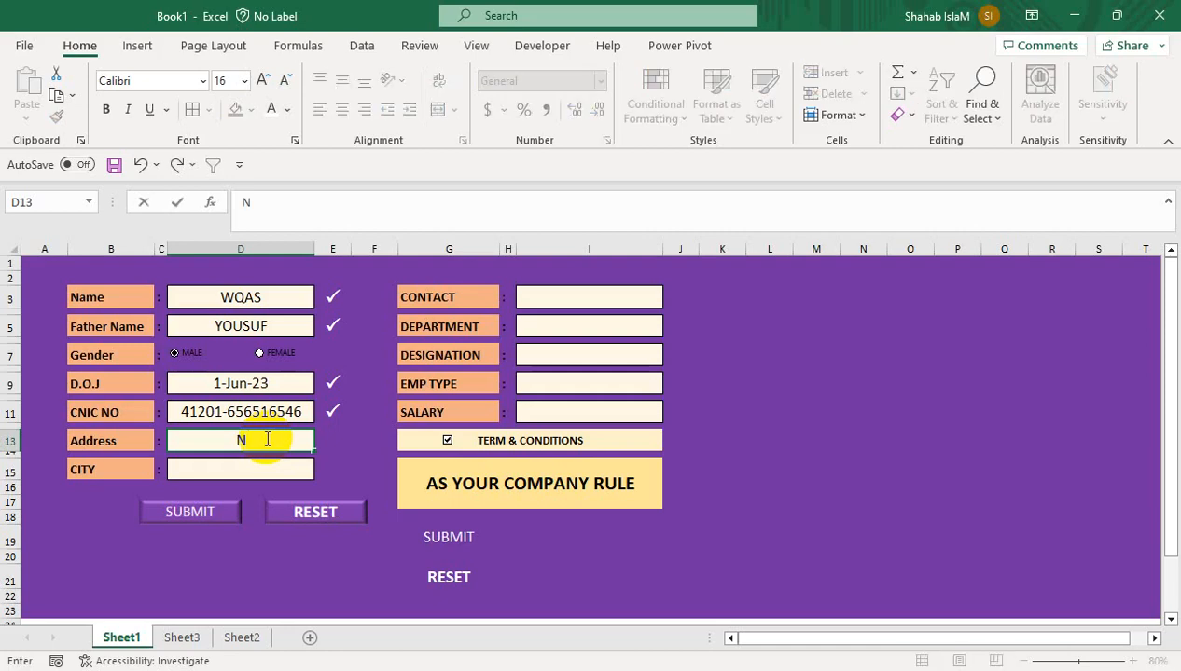
type("ORTH")
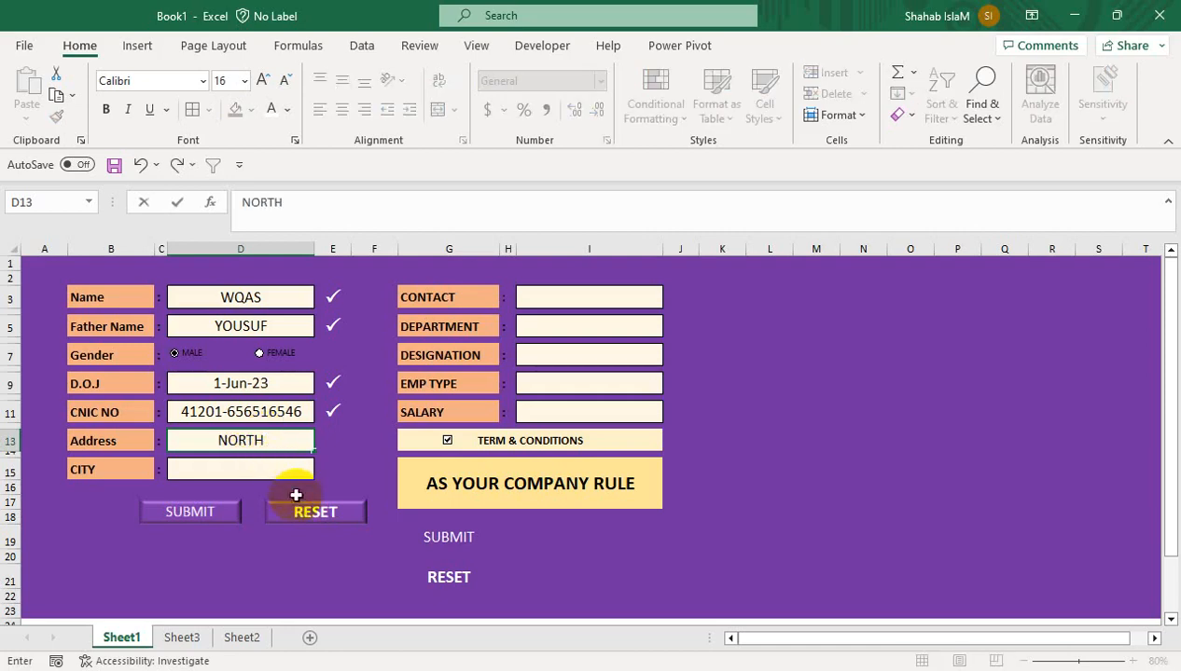
left_click(303, 468)
left_click(322, 474)
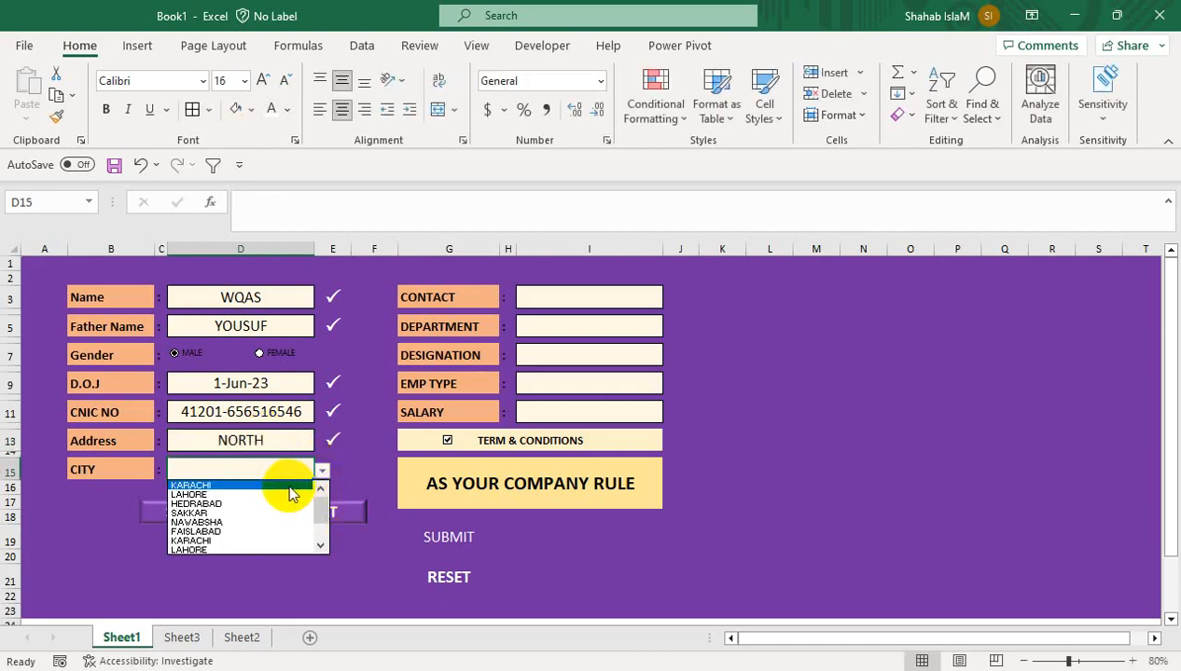
left_click(277, 486)
left_click(592, 295)
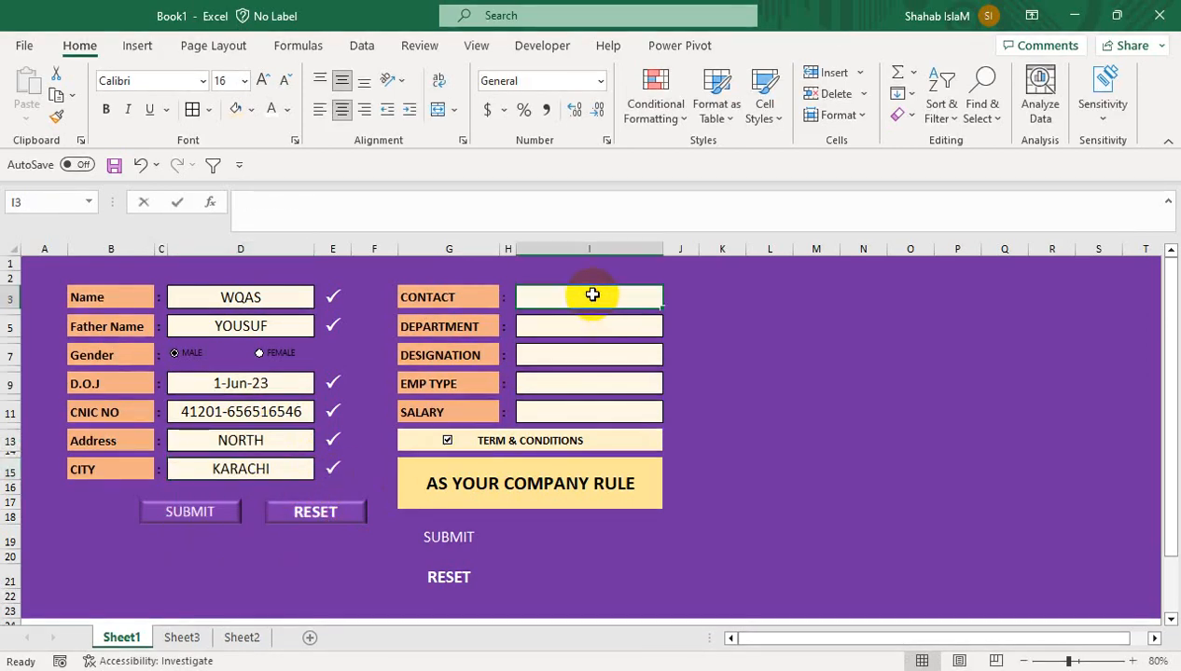
type("36595856")
key("Return")
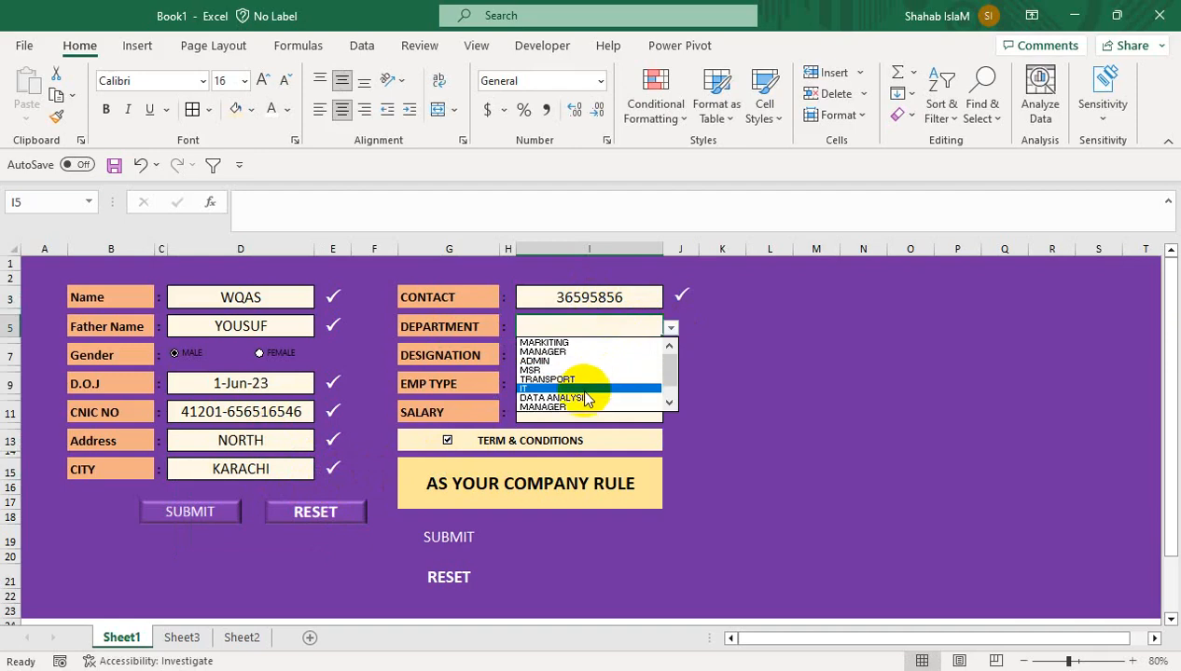
Set department ADMIN, designation Officer and employment type REGULAR from the dropdowns
left_click(580, 406)
left_click(669, 327)
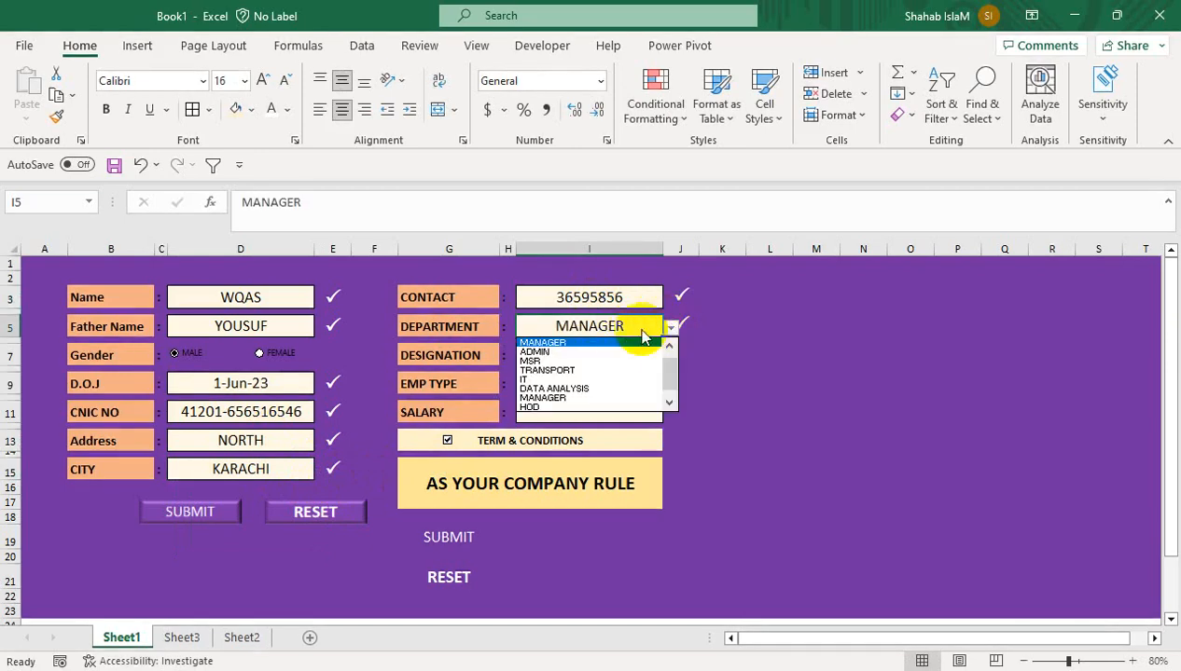
left_click(620, 359)
left_click(606, 354)
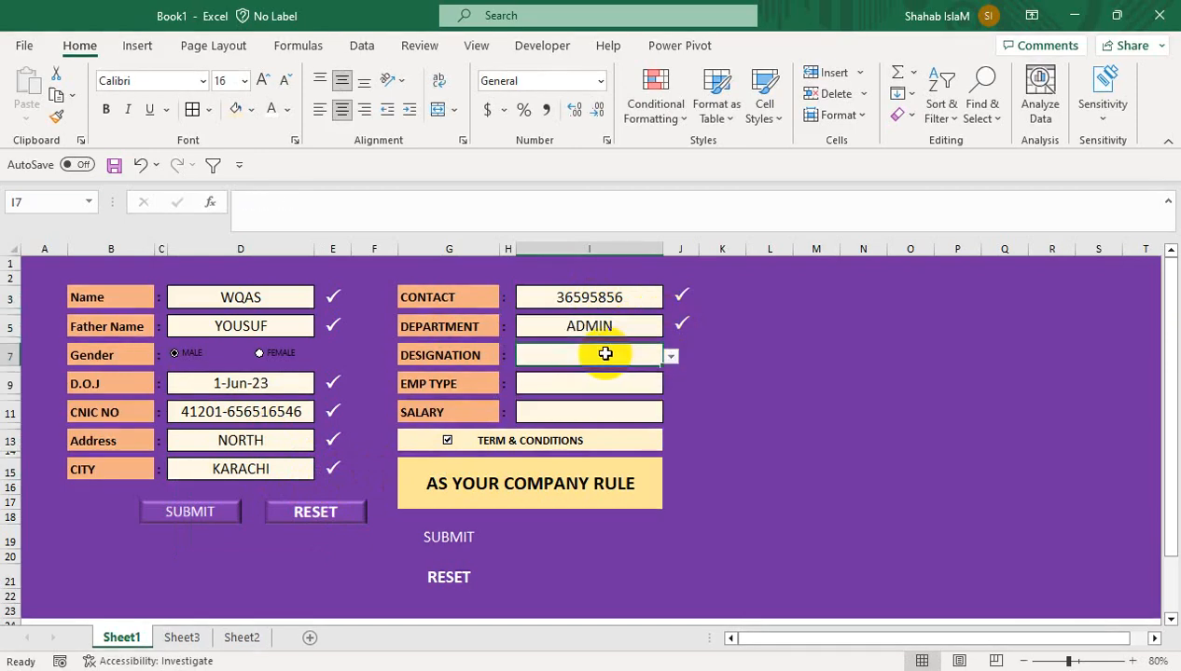
left_click(671, 355)
left_click(629, 392)
left_click(625, 385)
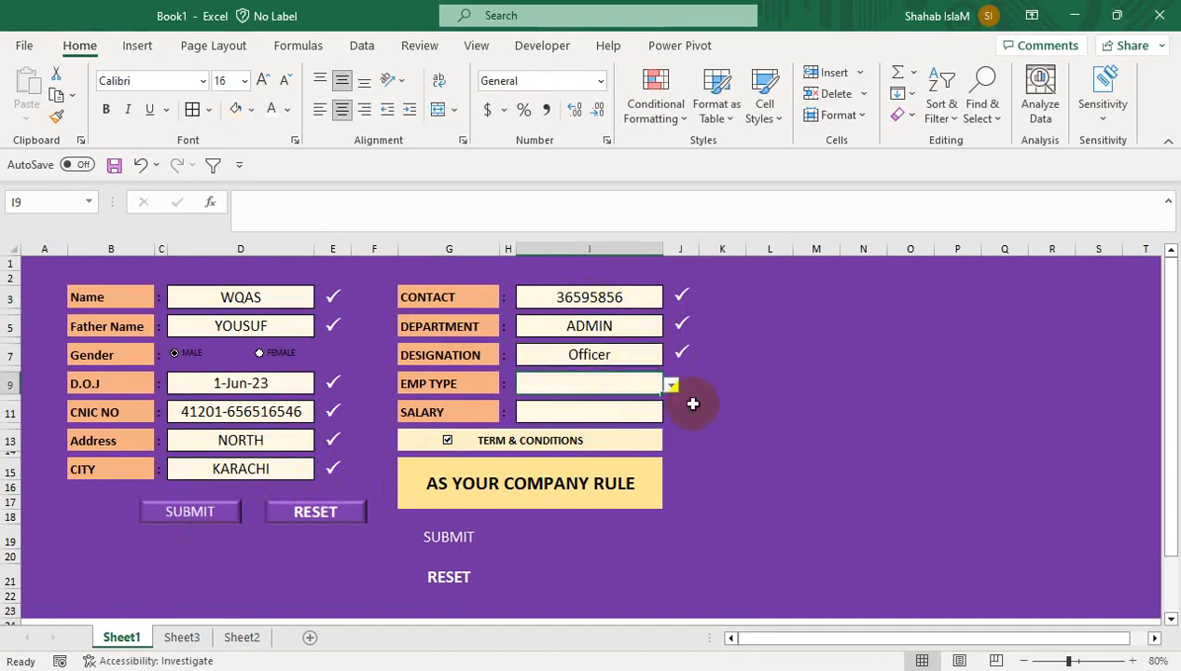
left_click(671, 384)
left_click(626, 400)
Enter salary 3254 and submit the record, clearing the form
left_click(579, 407)
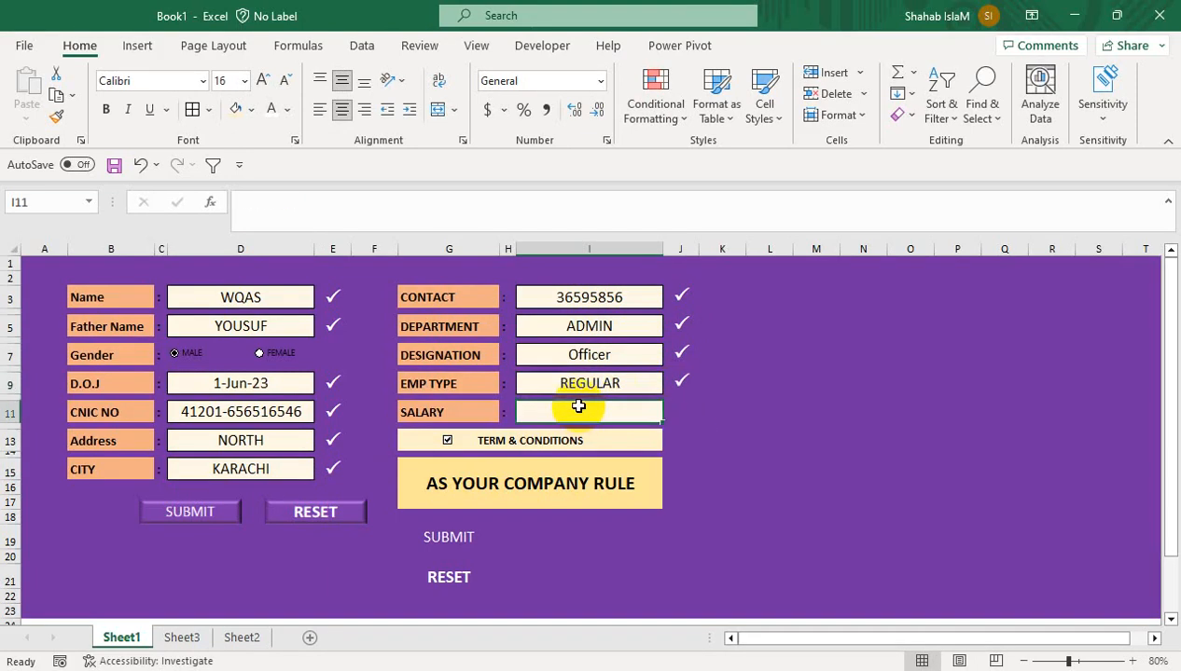
type("32544")
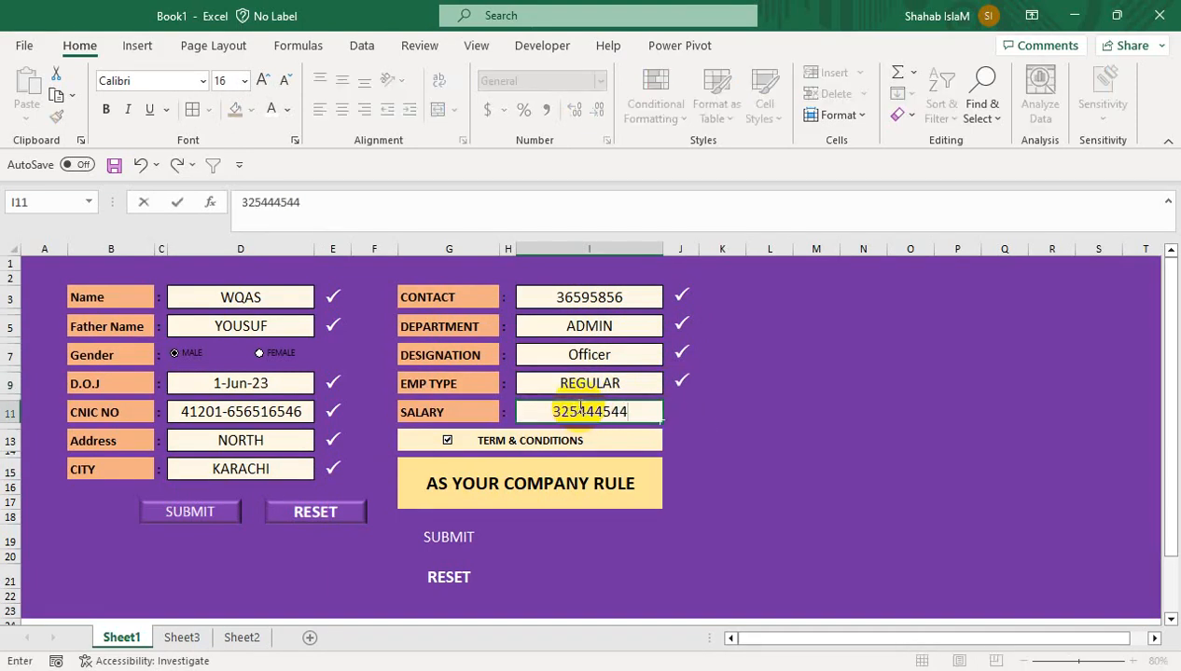
key("Return")
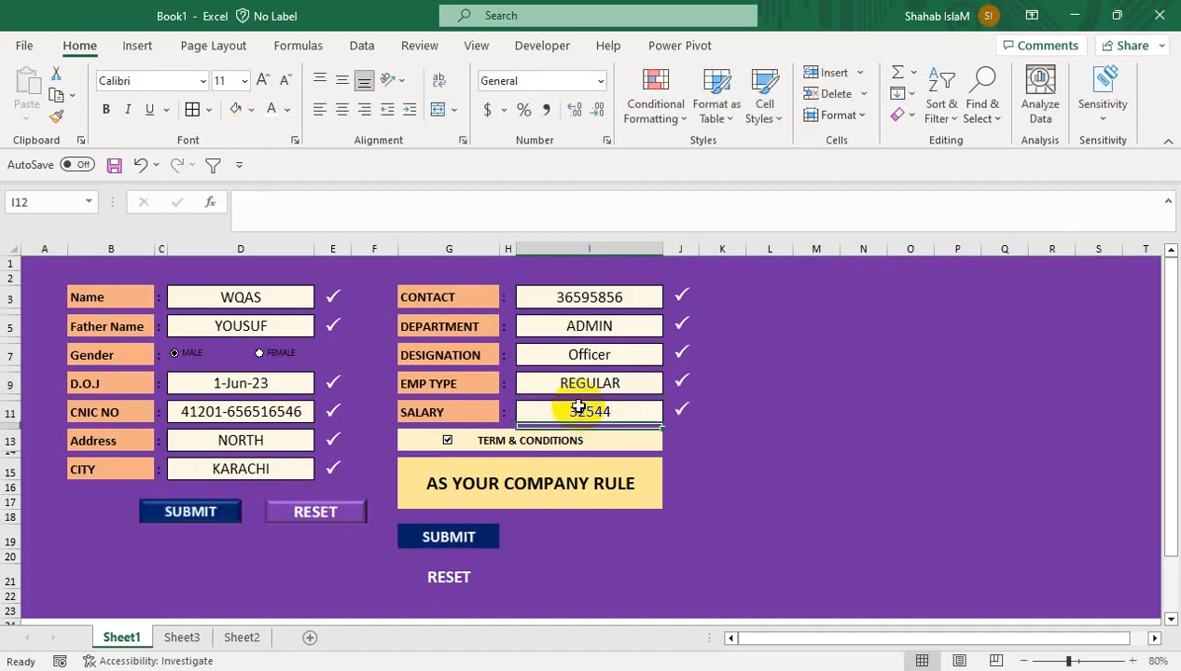
left_click(209, 522)
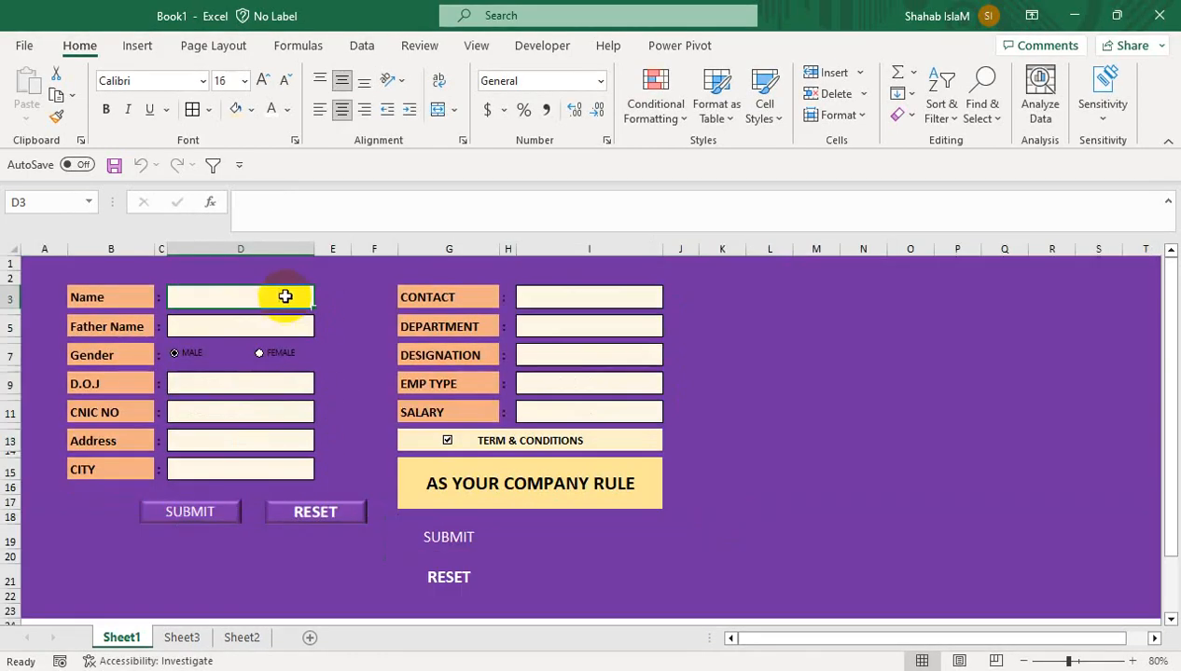
left_click(550, 44)
left_click(39, 109)
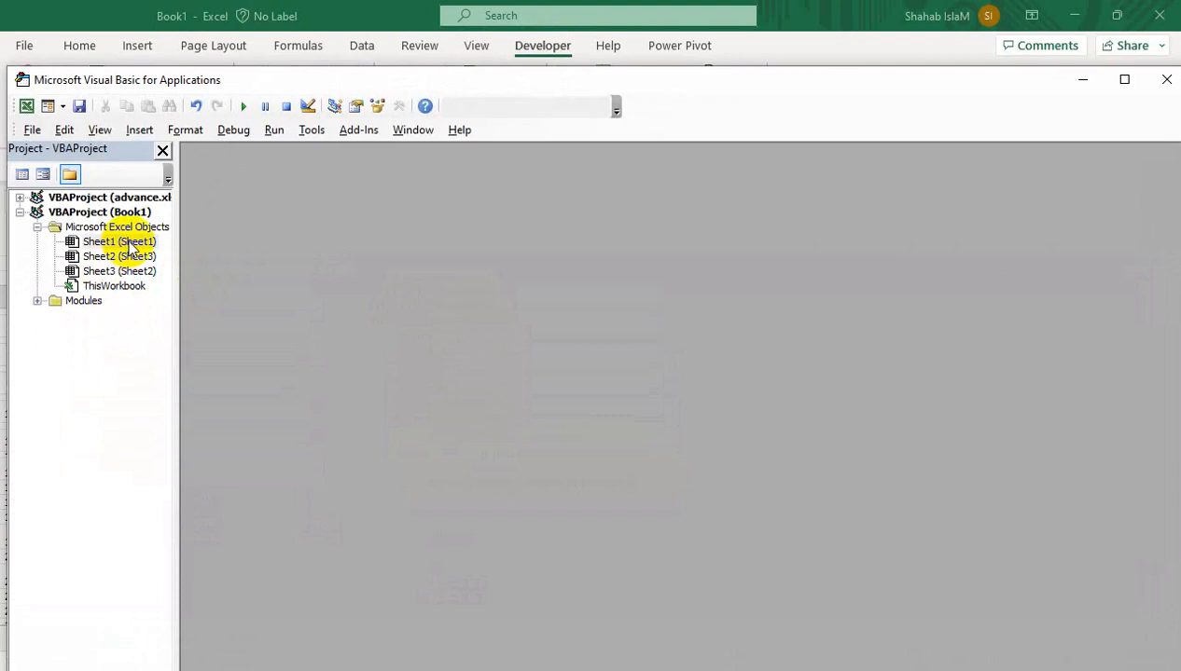
double_click(116, 289)
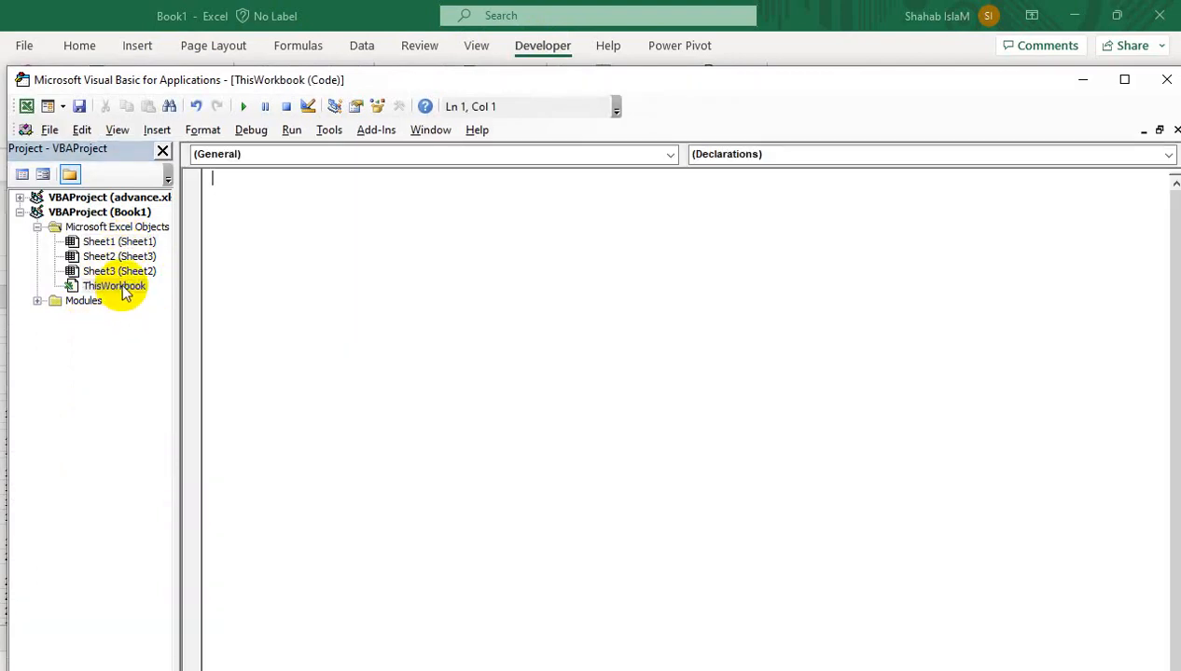
double_click(126, 242)
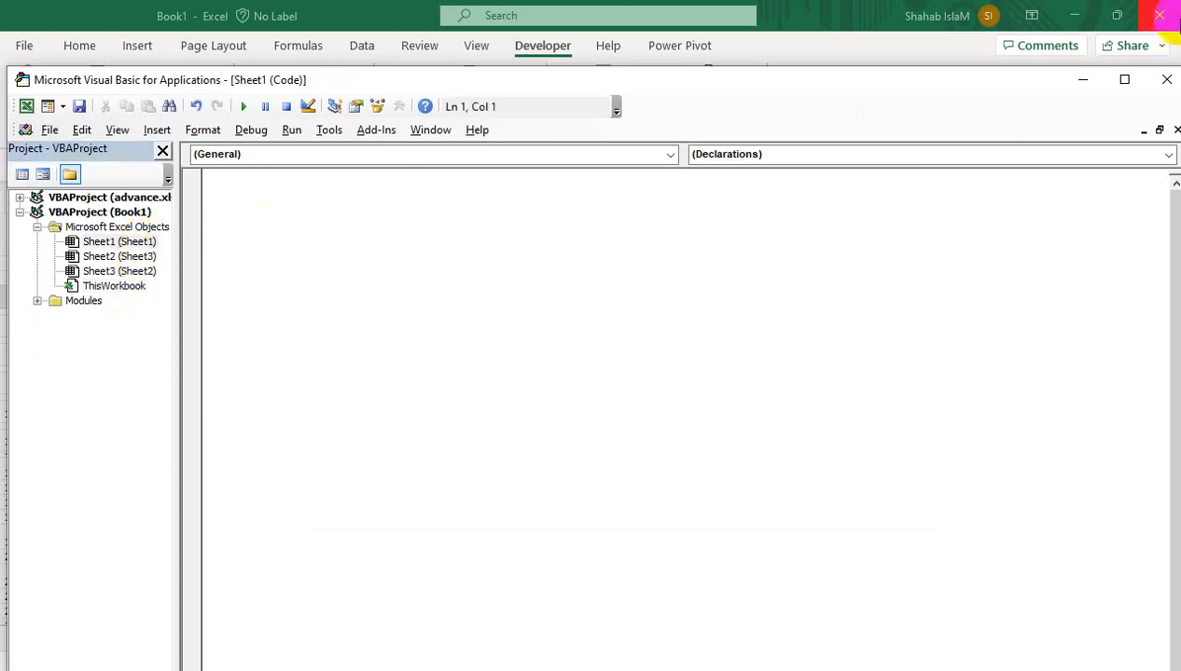
left_click(1168, 87)
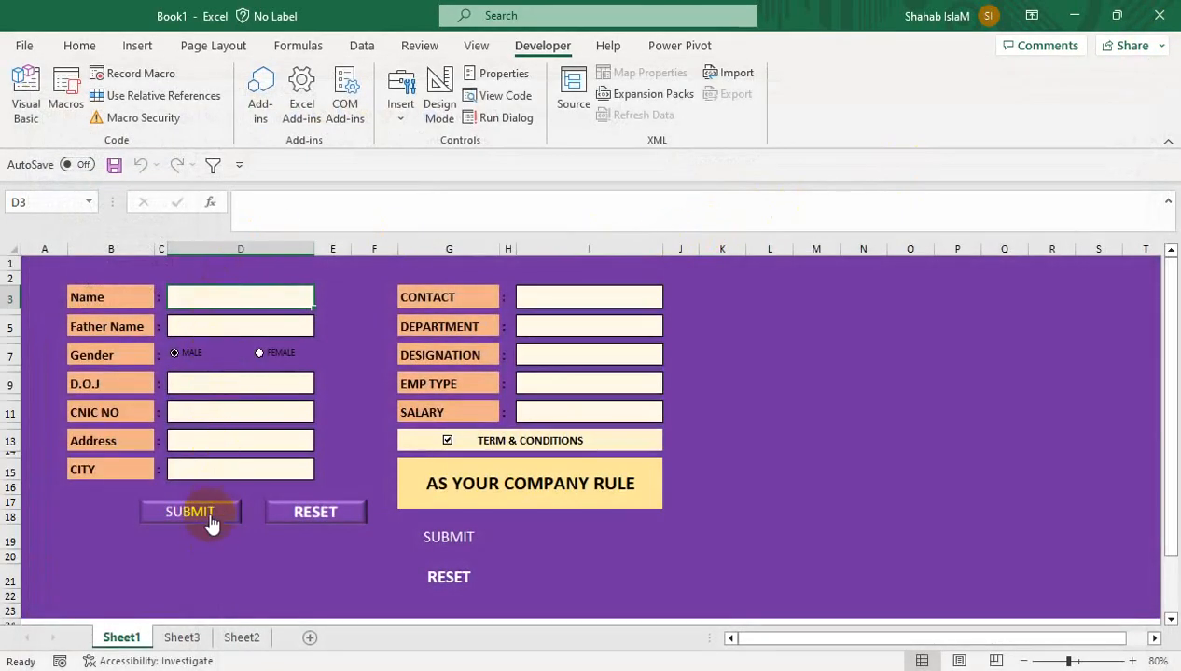
From View > Macros, choose Macro1 and open its code with Edit
left_click(476, 45)
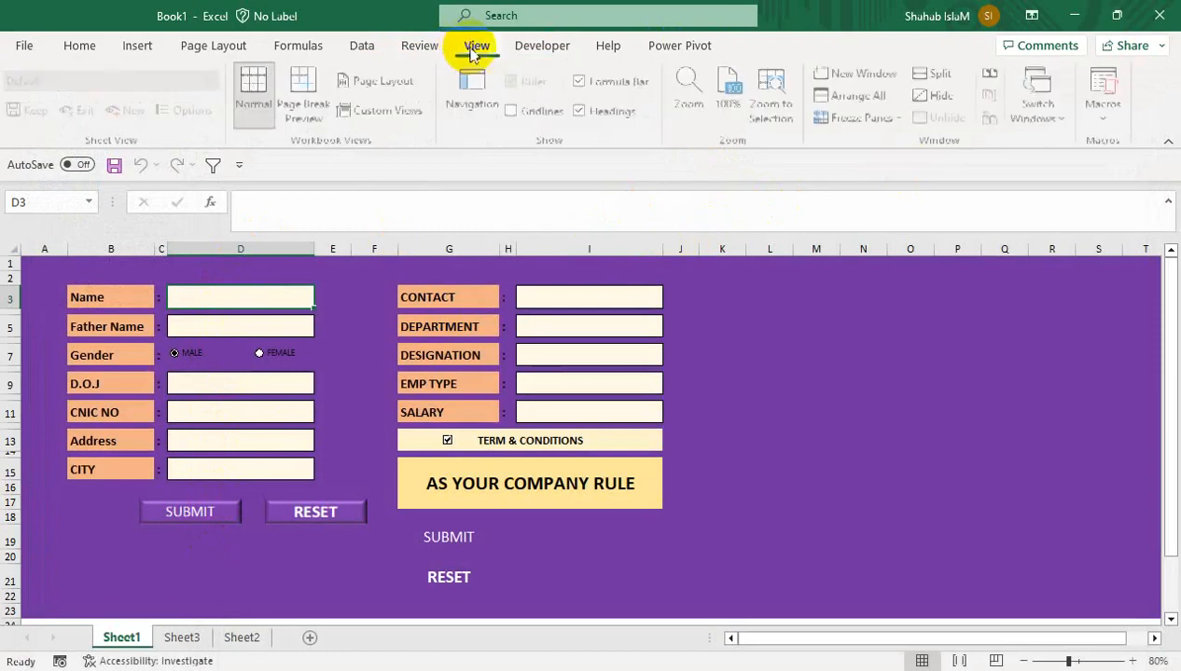
left_click(1101, 118)
left_click(1053, 143)
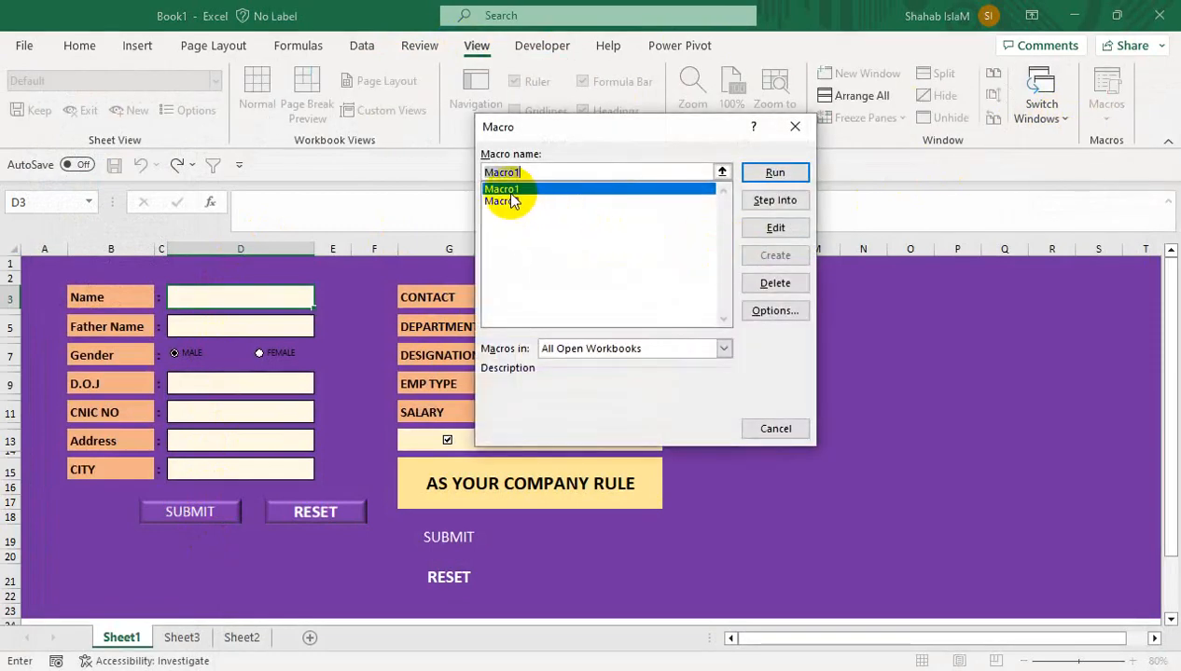
left_click(755, 229)
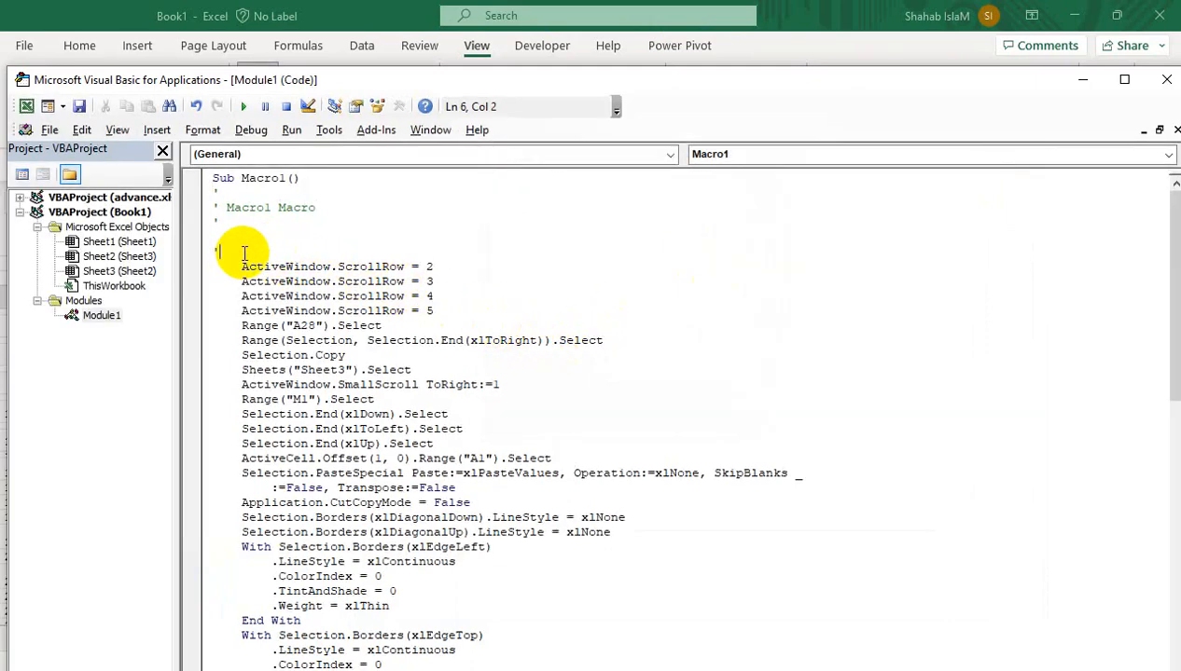
Insert Application.ScreenUpdating = False as a new first line of Macro1, using autocomplete
key("Return")
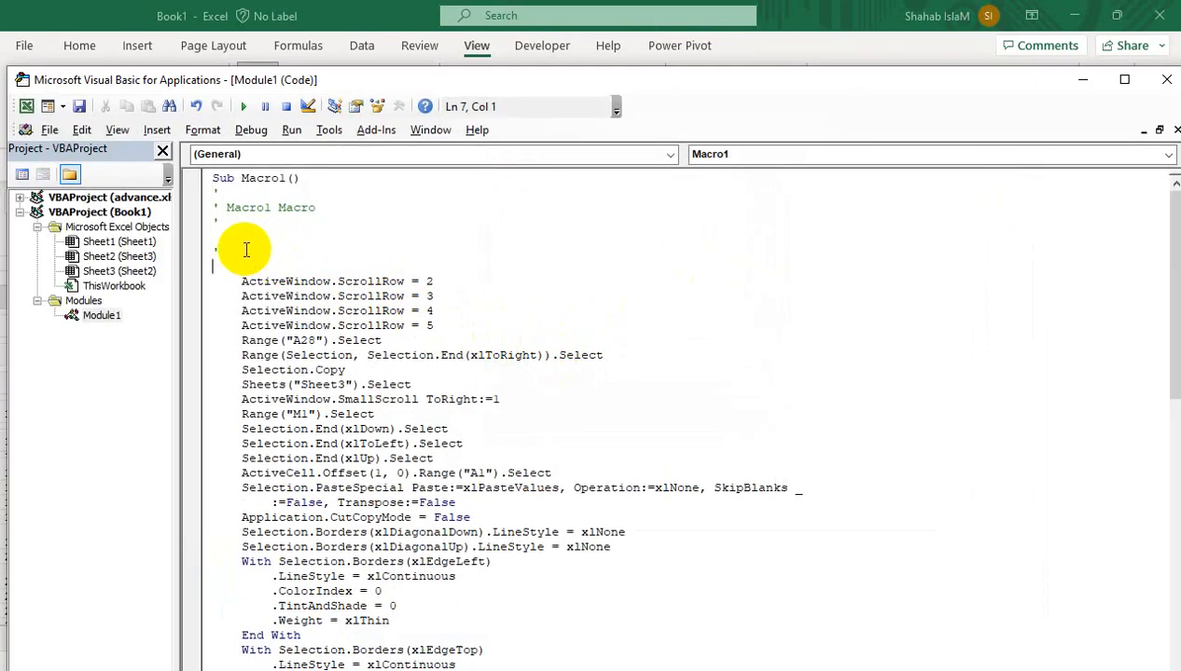
type("a")
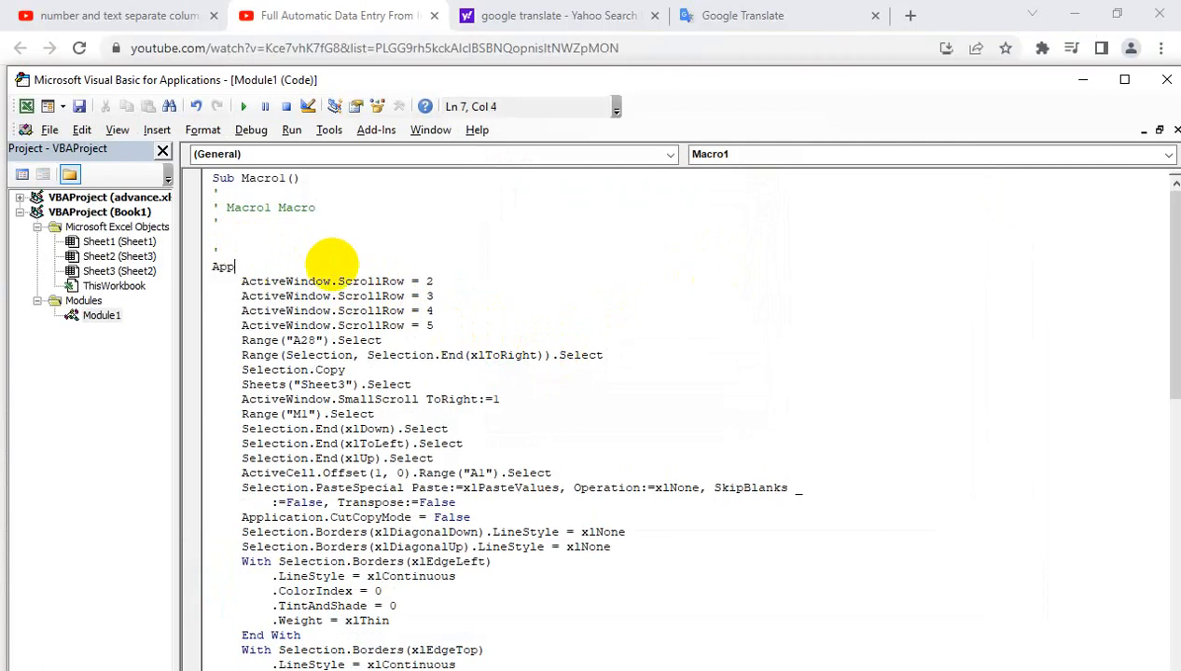
type("pplication.")
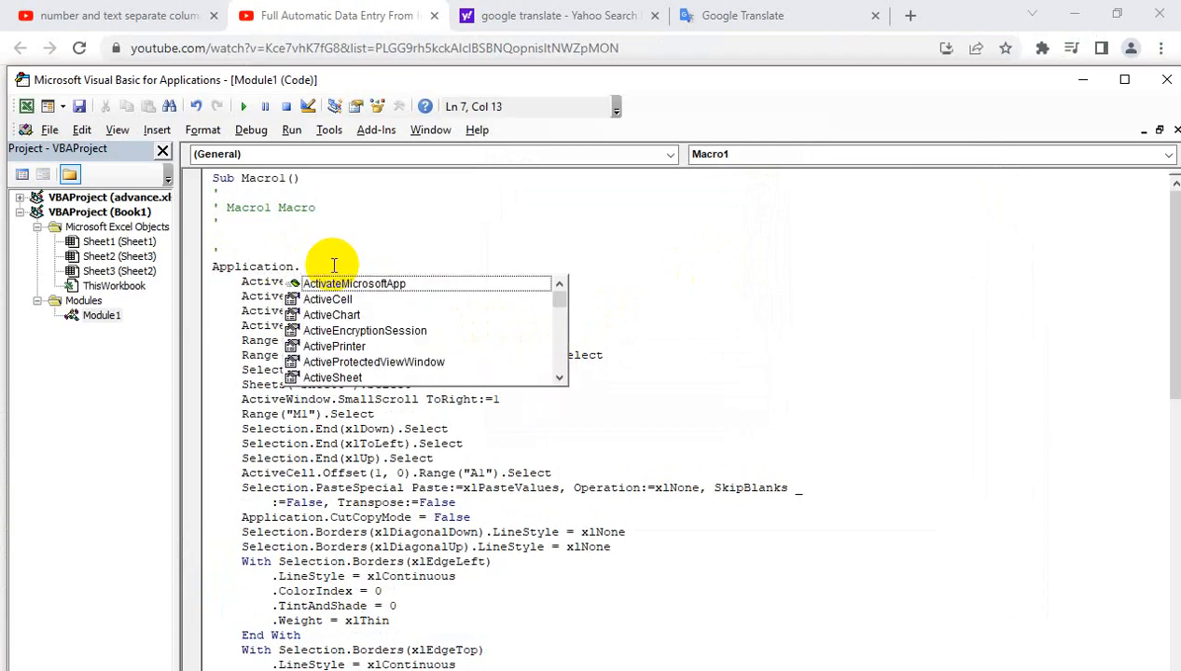
type("sc")
key("Tab")
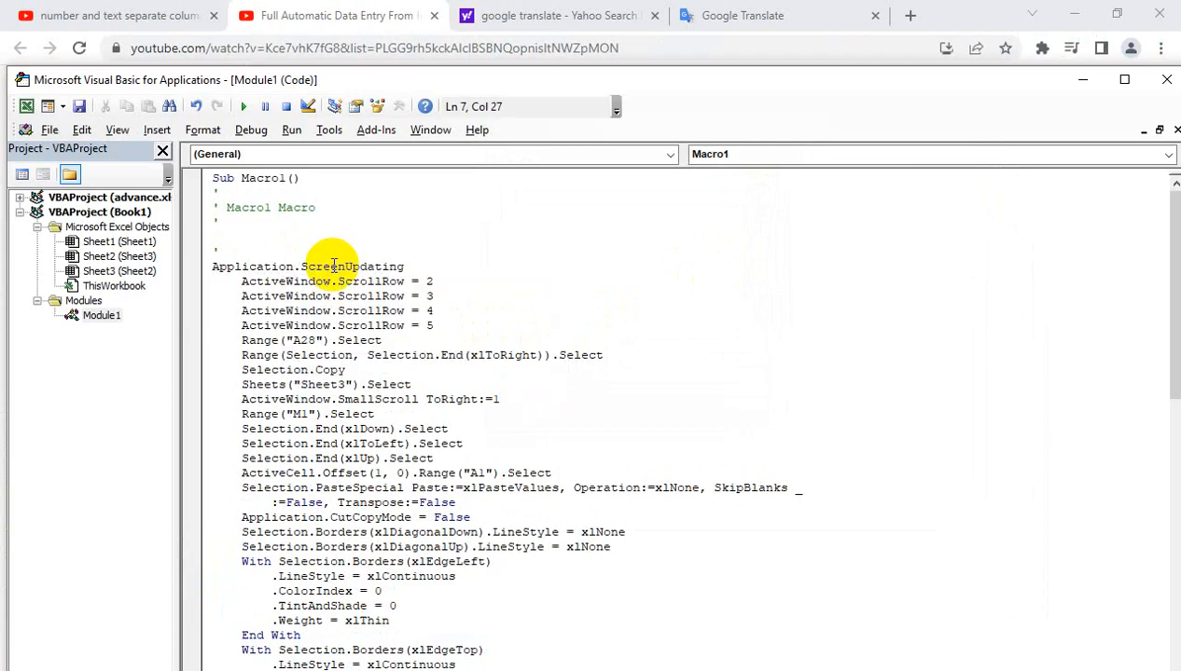
type("=")
key("Tab")
Save as type Excel Macro-Enabled Workbook with the file name dataentryform
left_click(83, 108)
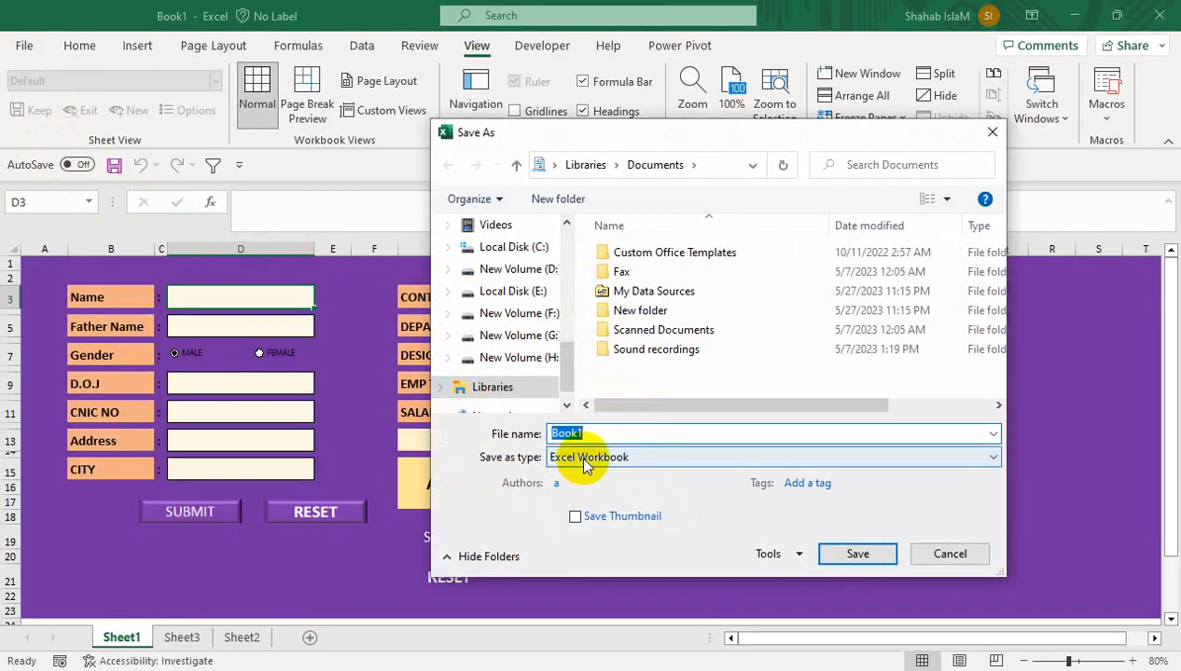
left_click(586, 457)
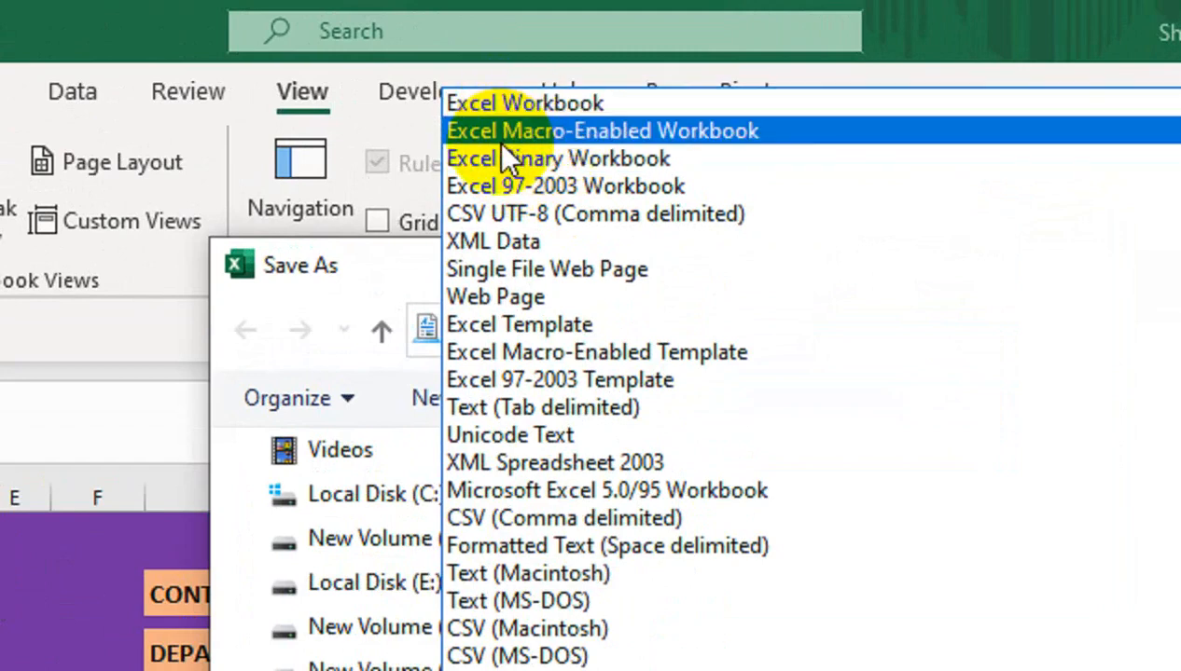
left_click(556, 131)
double_click(519, 491)
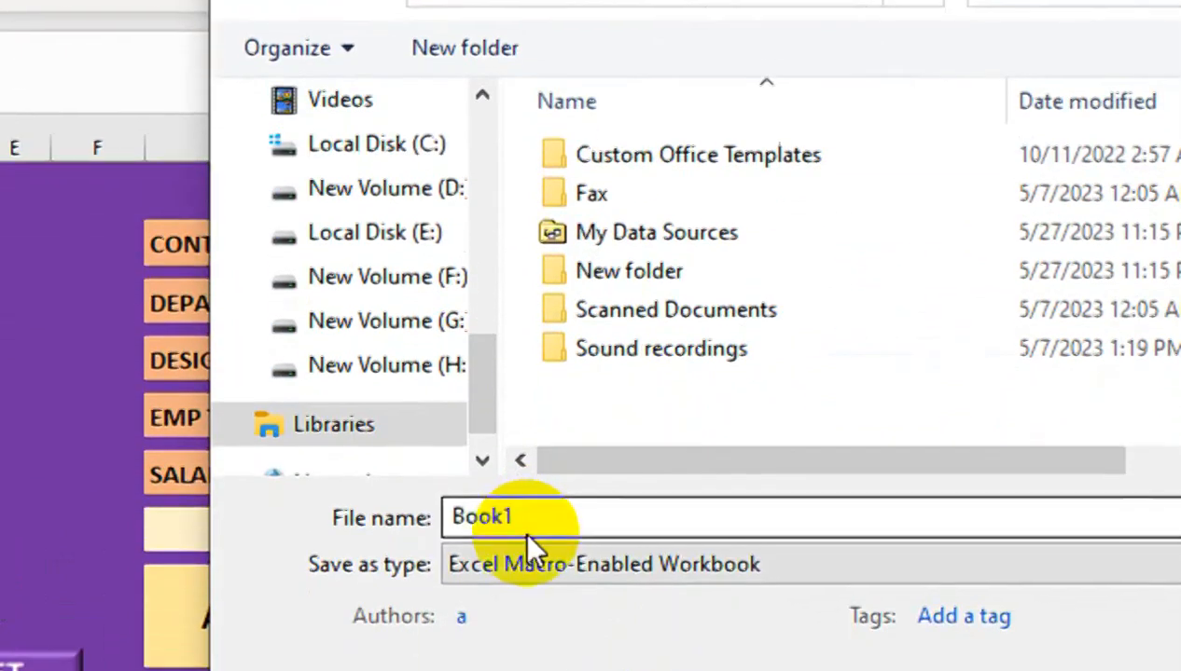
type("data")
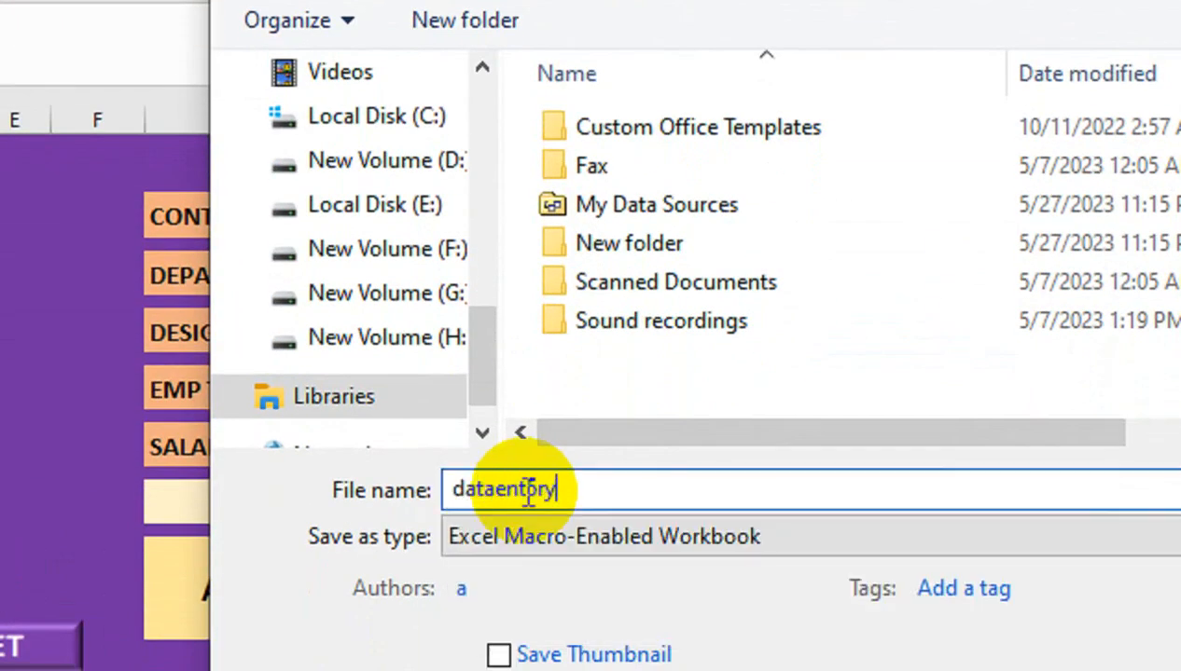
type("entory")
key("BackSpace")
key("BackSpace")
key("BackSpace")
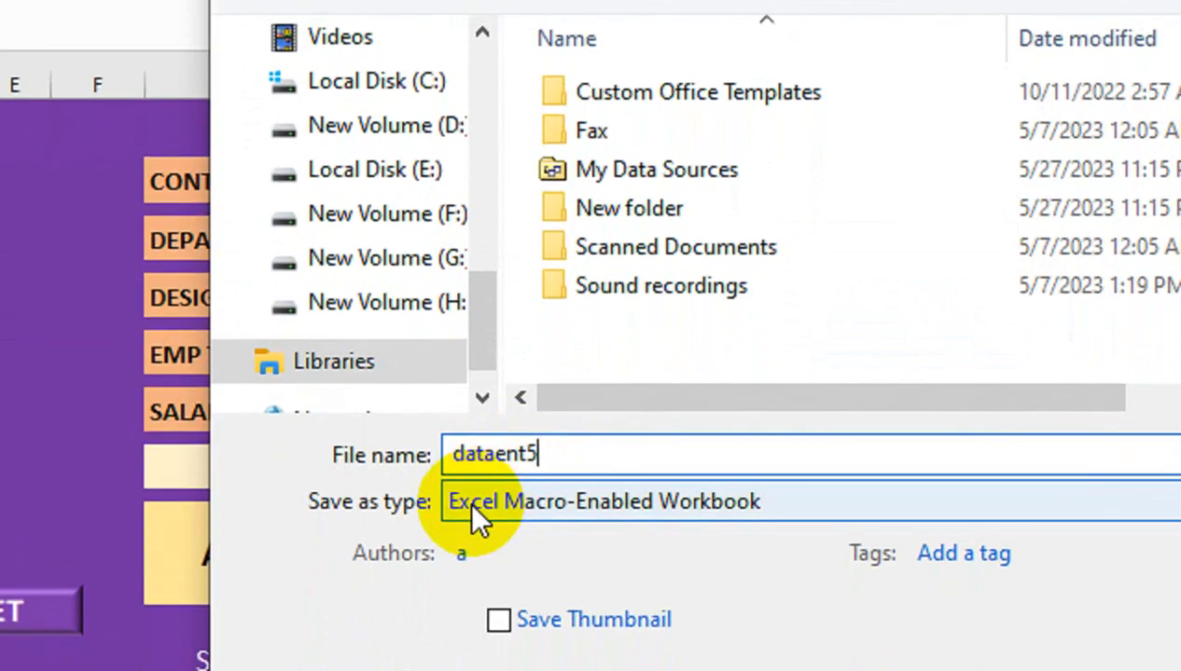
type("ryform")
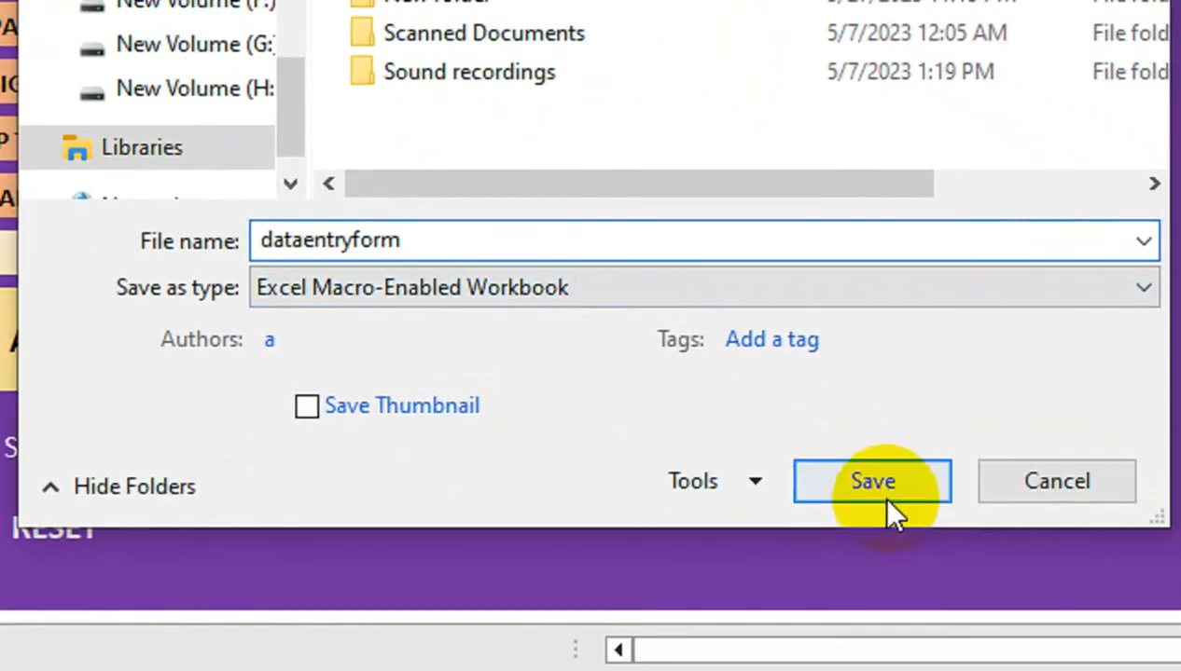
left_click(872, 485)
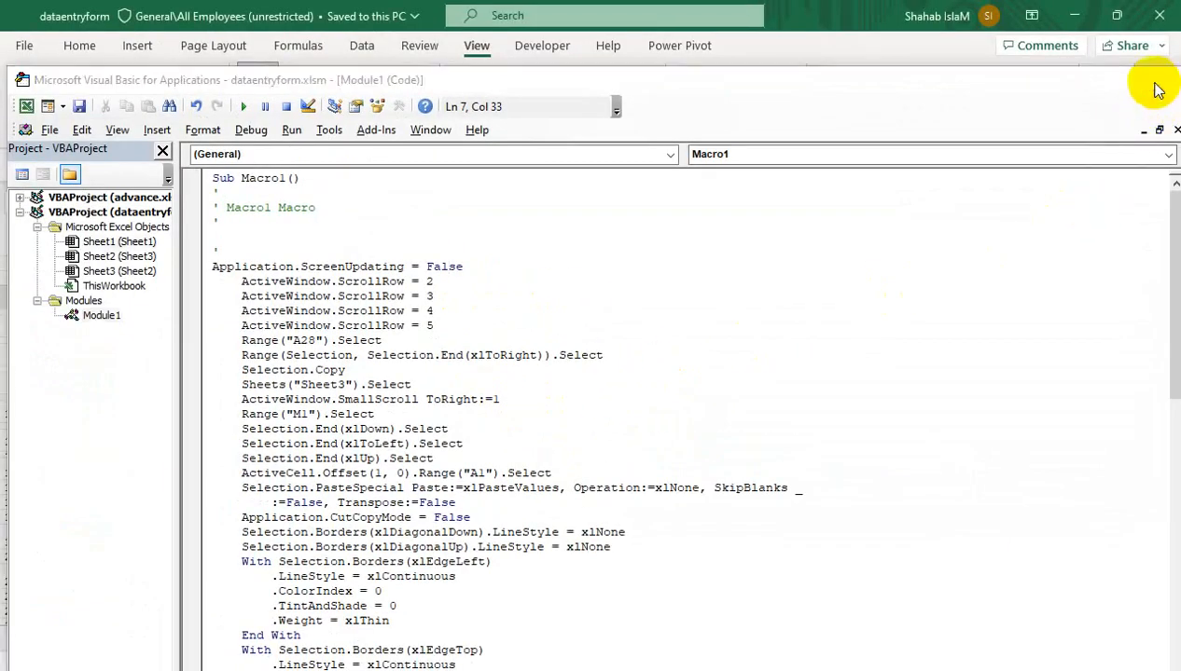
Back on the form, enter the employee's name, father's name and joining date 1-Aug-23
left_click(1166, 79)
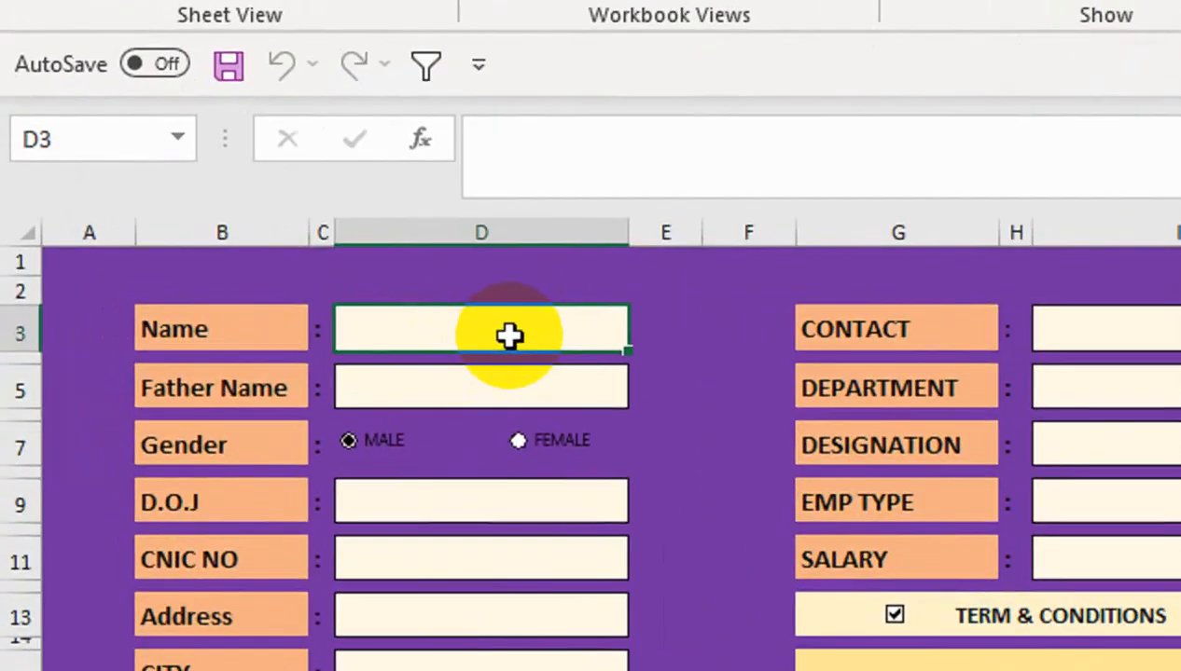
type("rehab")
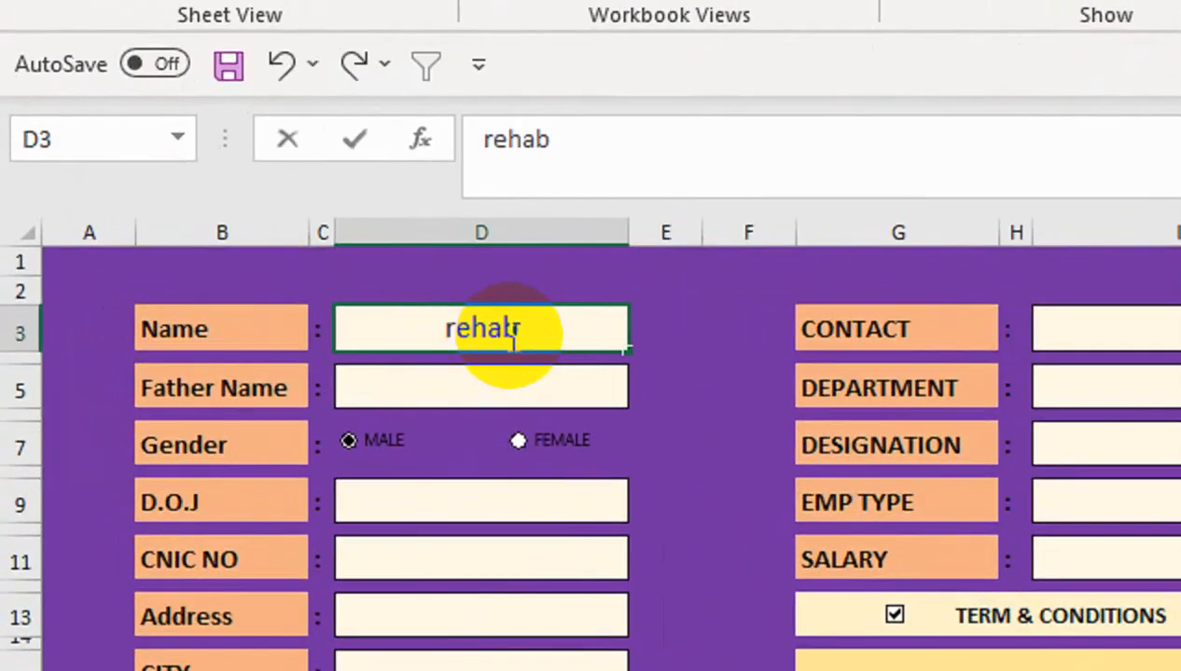
key("BackSpace")
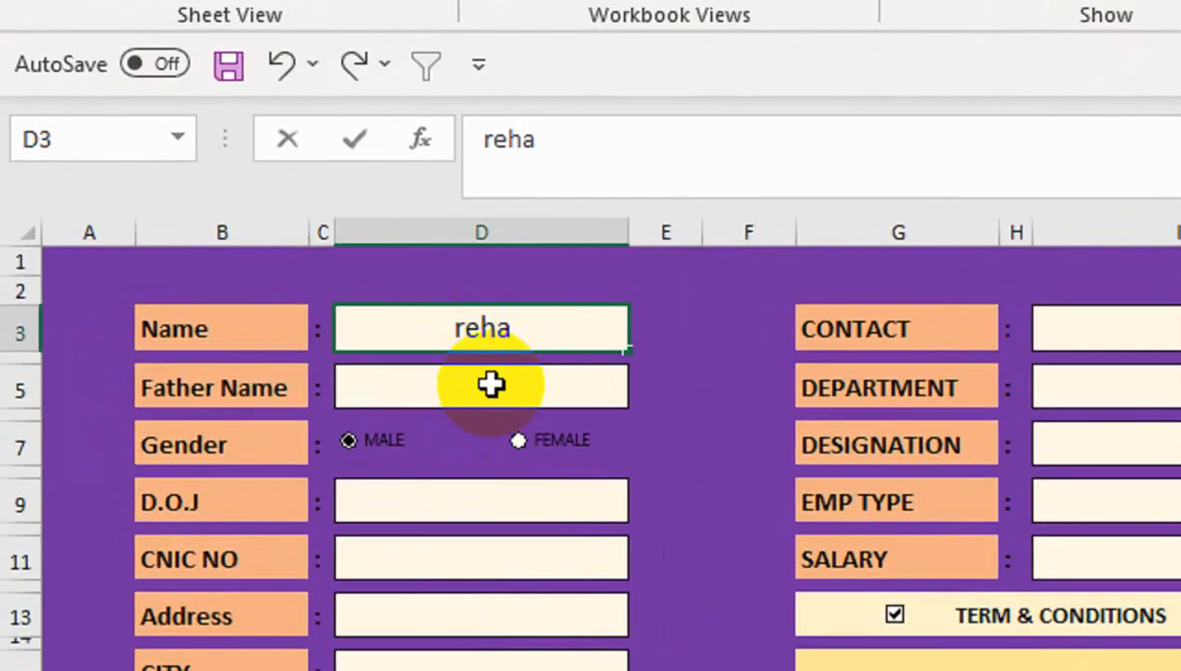
left_click(492, 382)
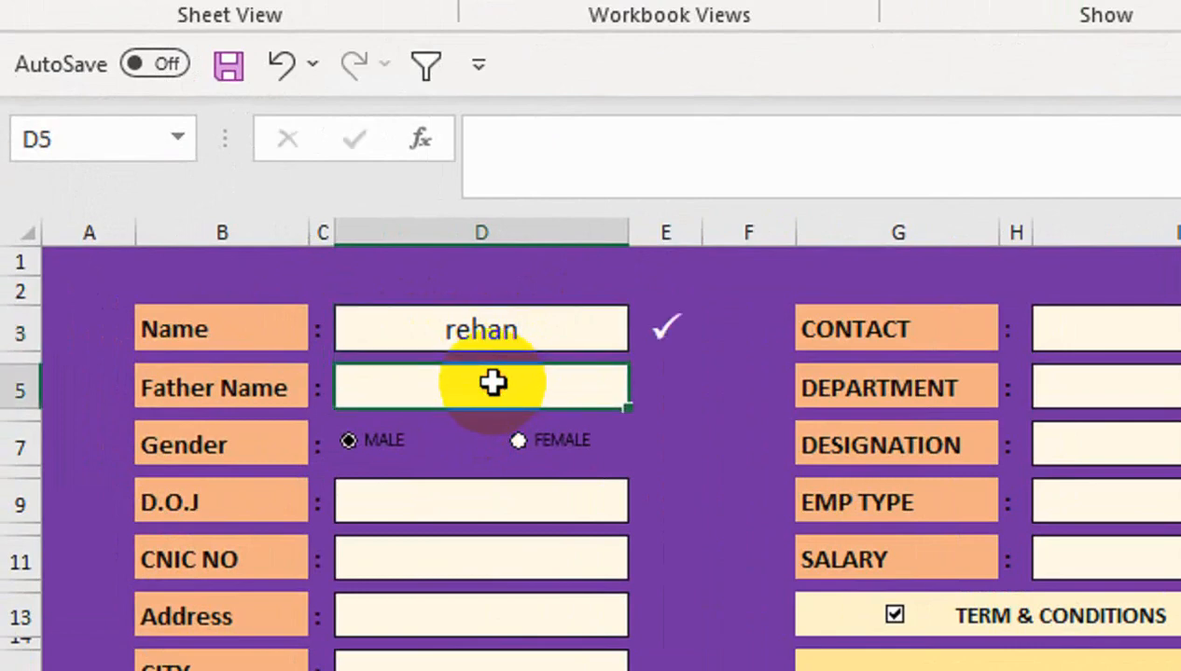
type("t")
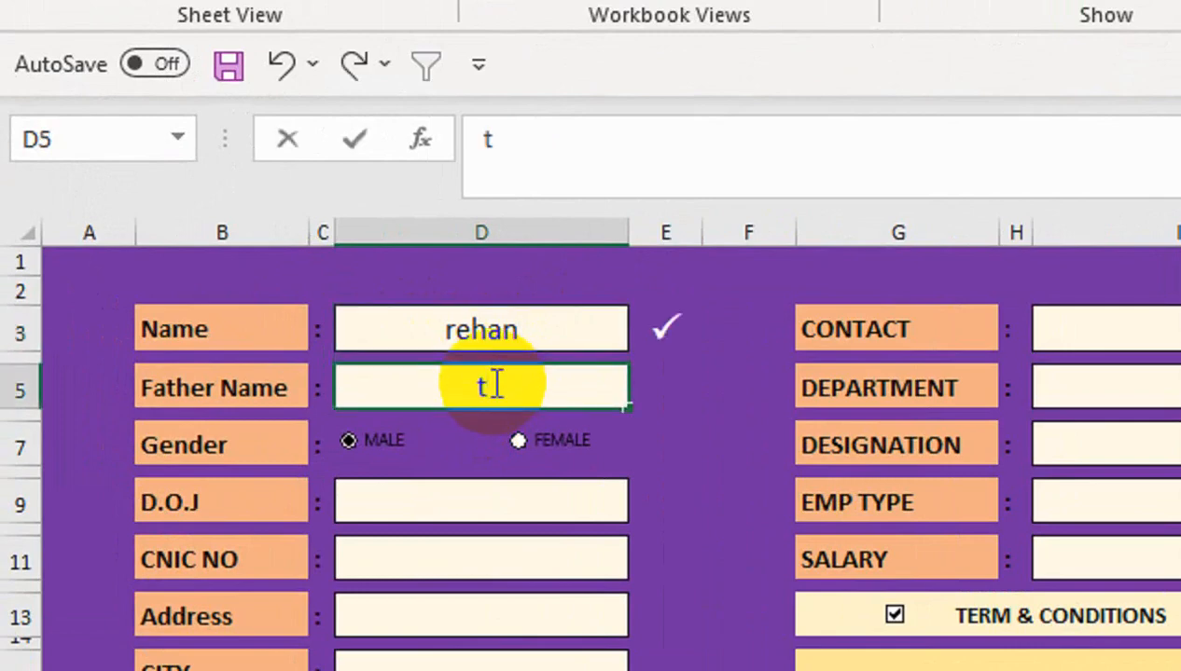
type("ariq")
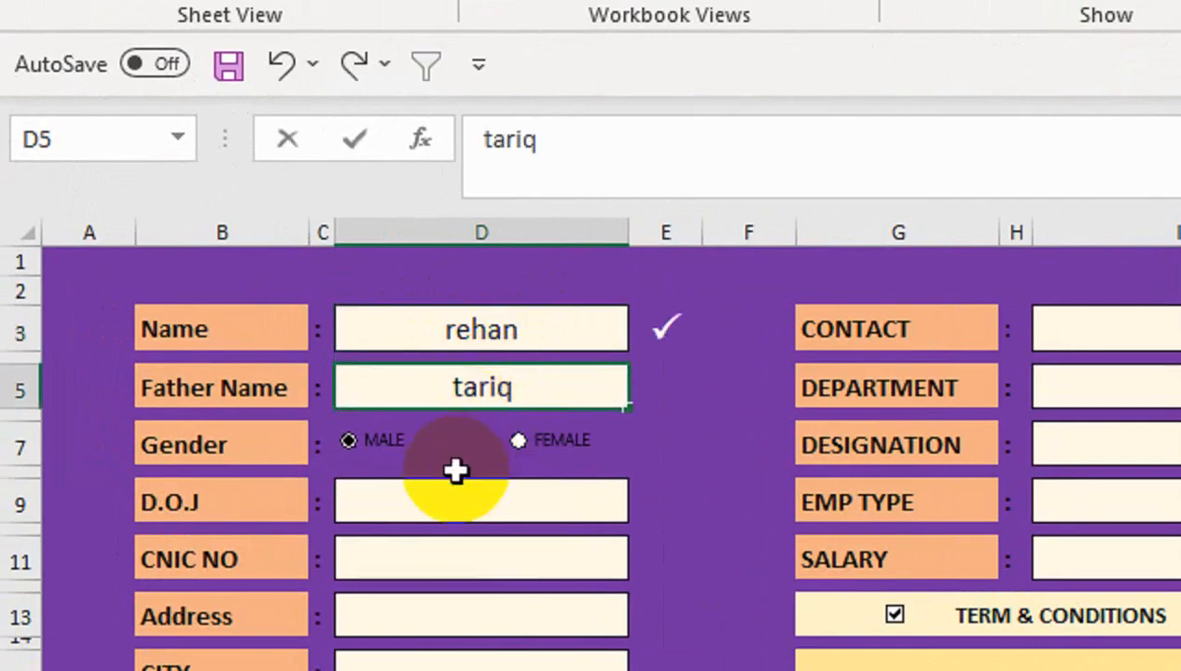
left_click(456, 501)
type("1-+a")
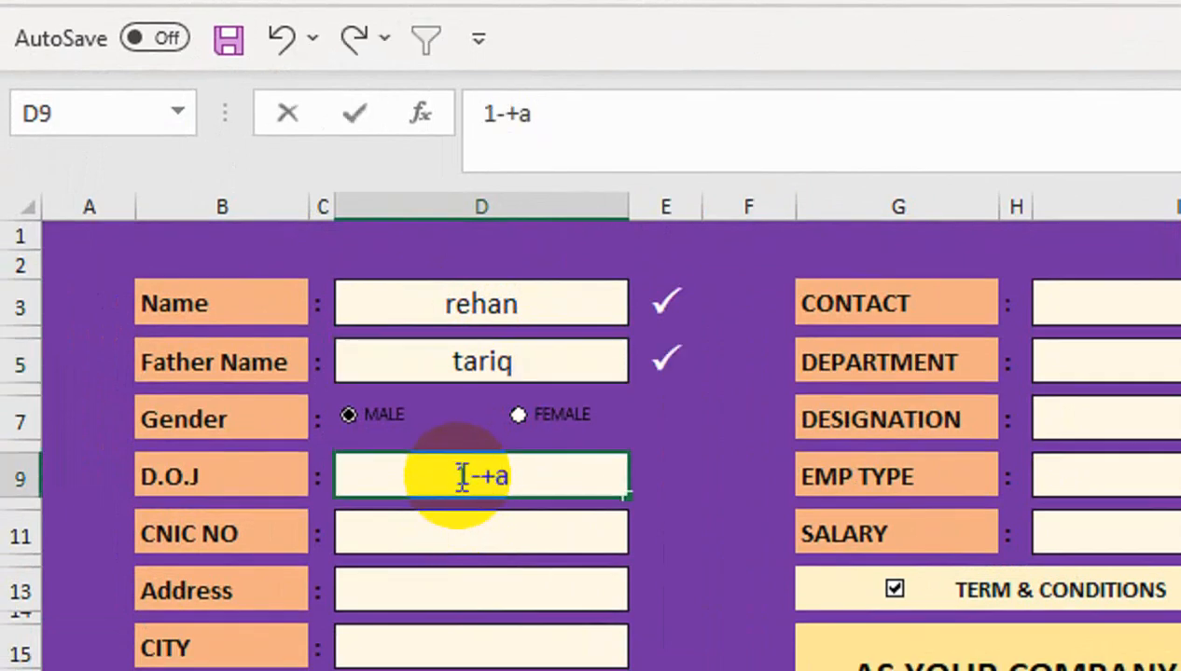
type("ug")
key("BackSpace")
key("BackSpace")
key("BackSpace")
type("aug-23")
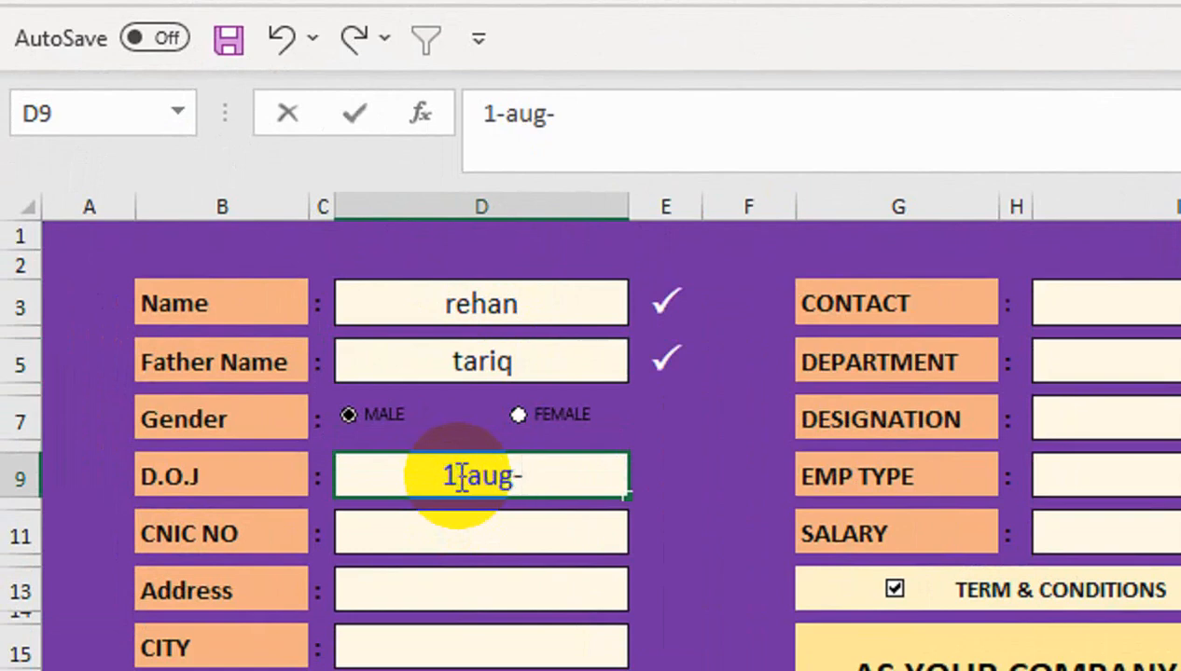
key("Return")
Enter the CNIC number and address, and choose a city from the list
left_click(457, 533)
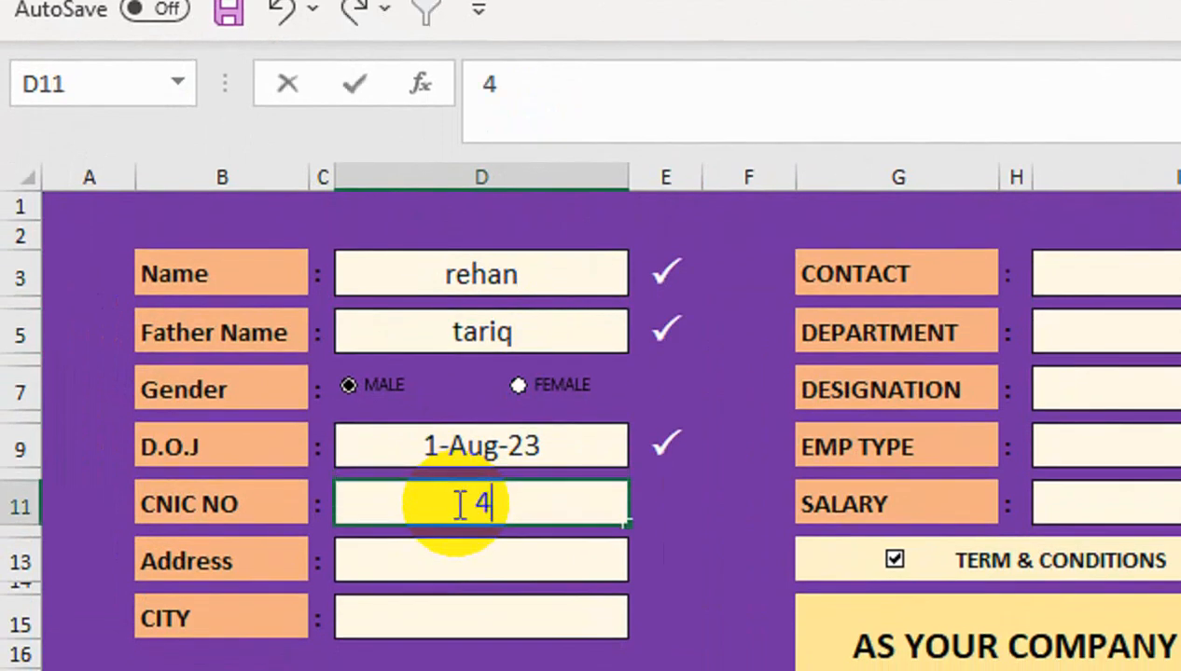
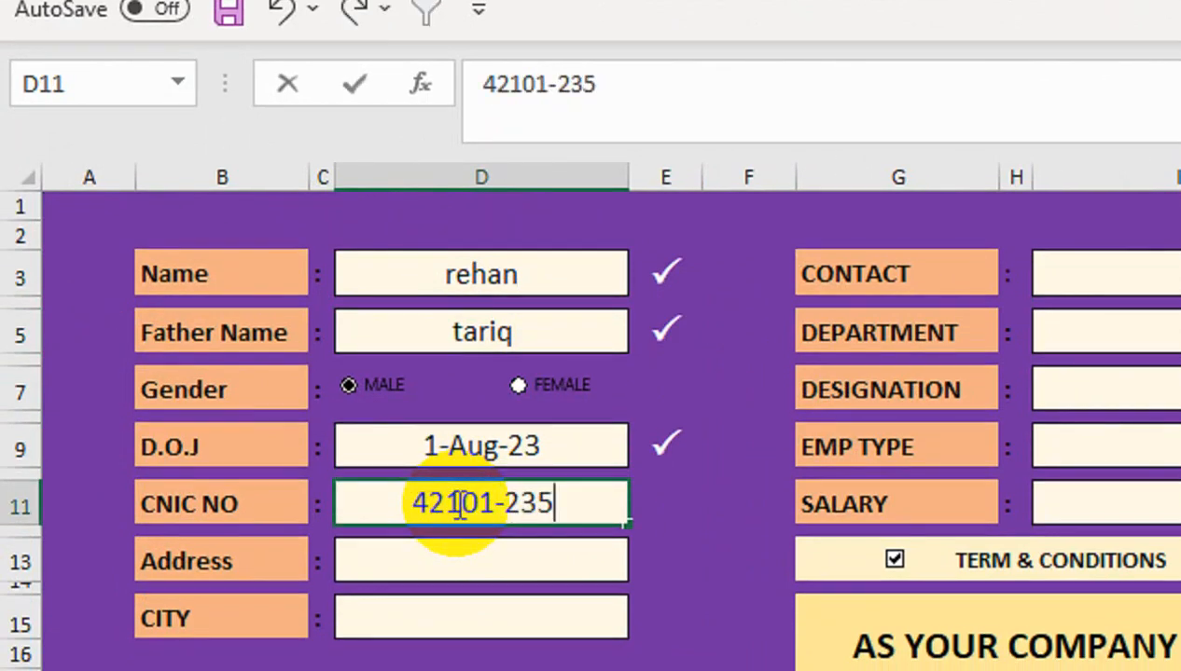
key("Return")
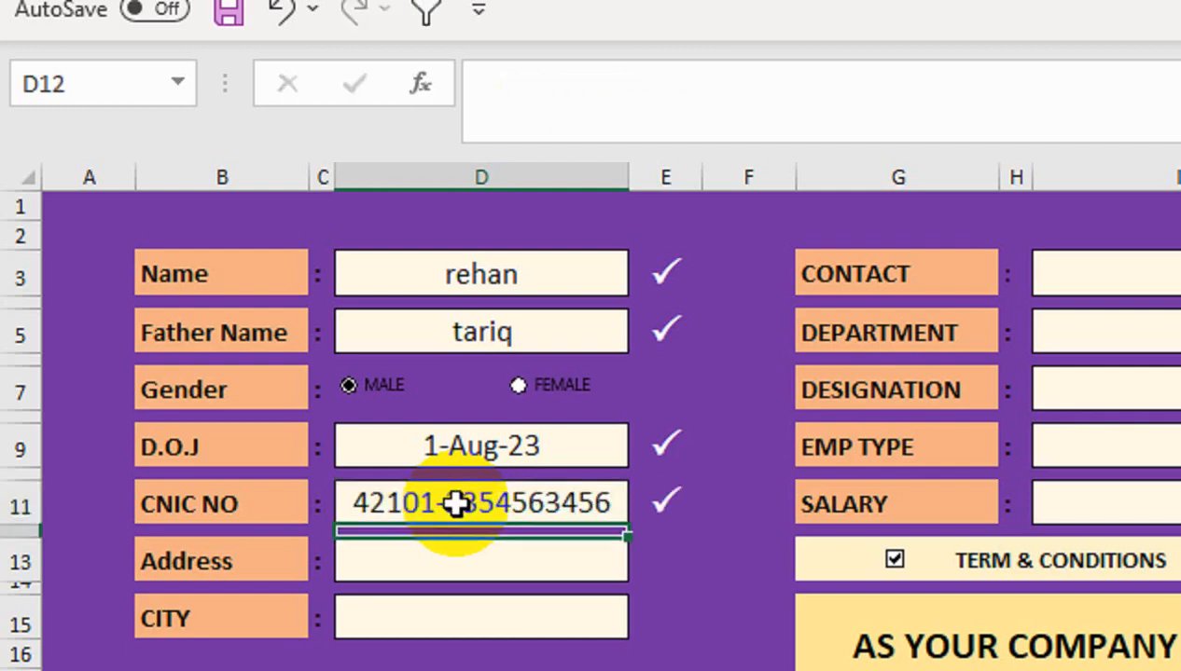
left_click(455, 558)
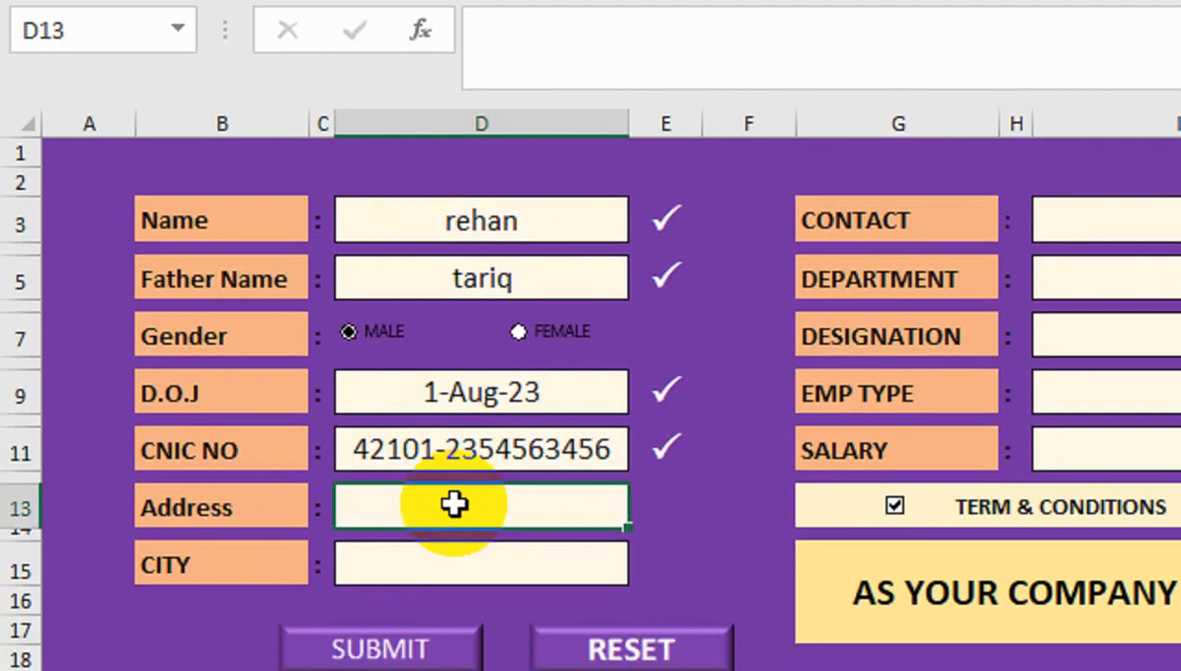
type("gulshan")
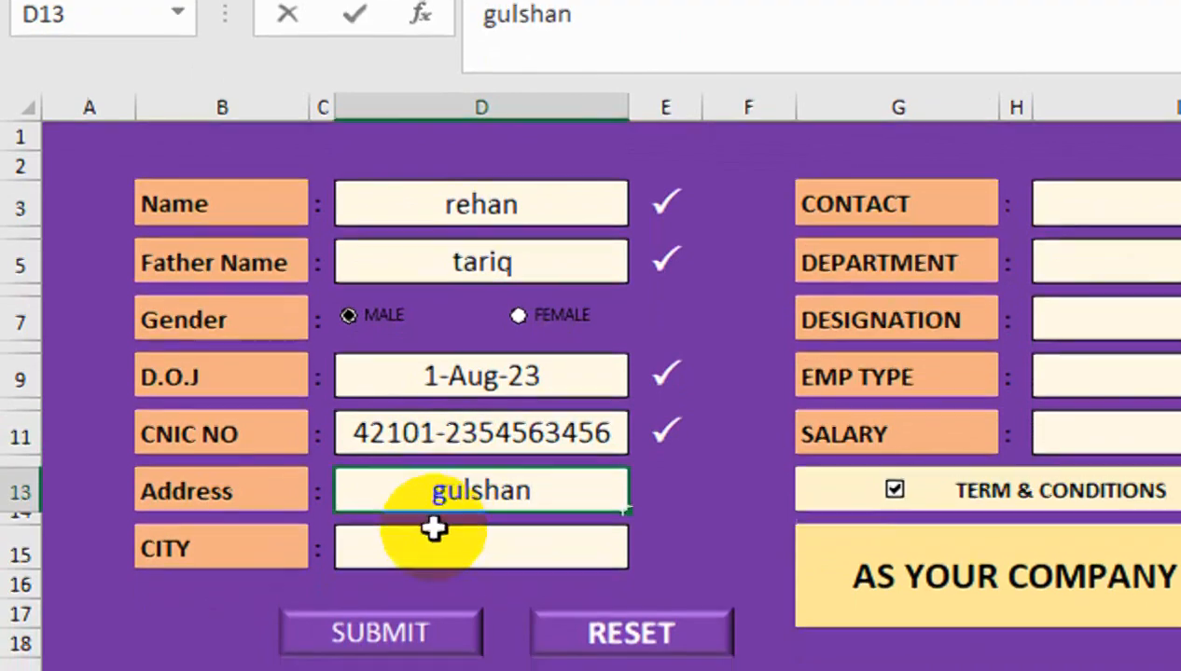
left_click(436, 563)
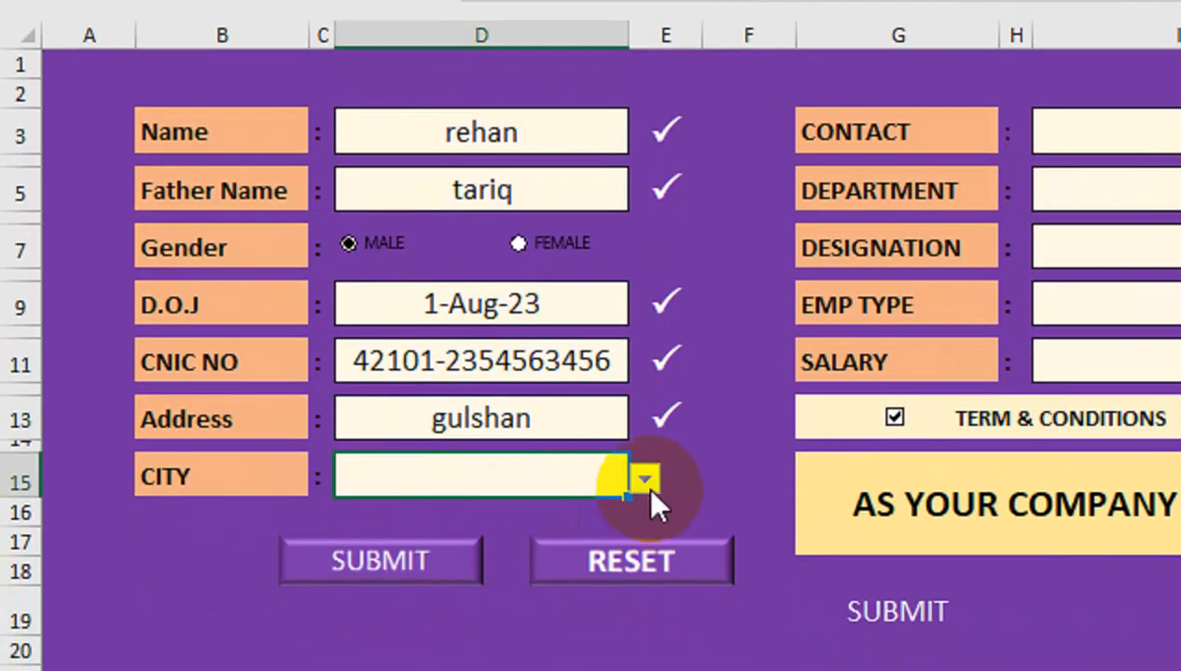
left_click(646, 510)
left_click(620, 611)
Enter the contact number and pick ADMIN, Director and REGULAR from the dropdowns
left_click(933, 144)
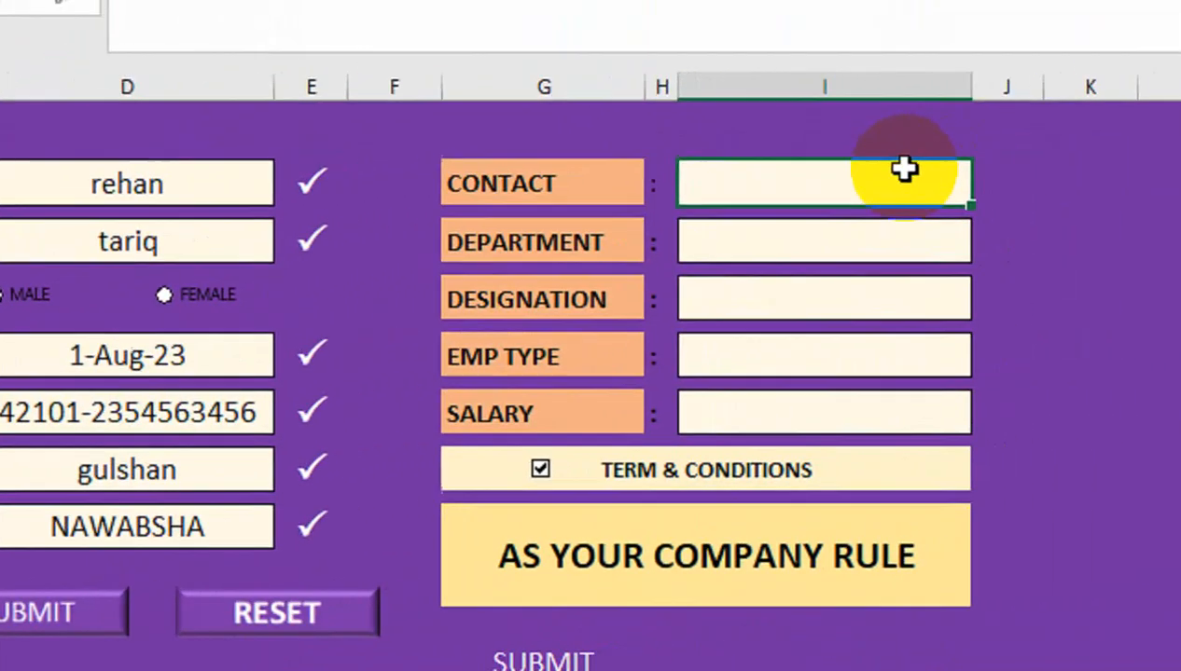
type("231654545")
key("Return")
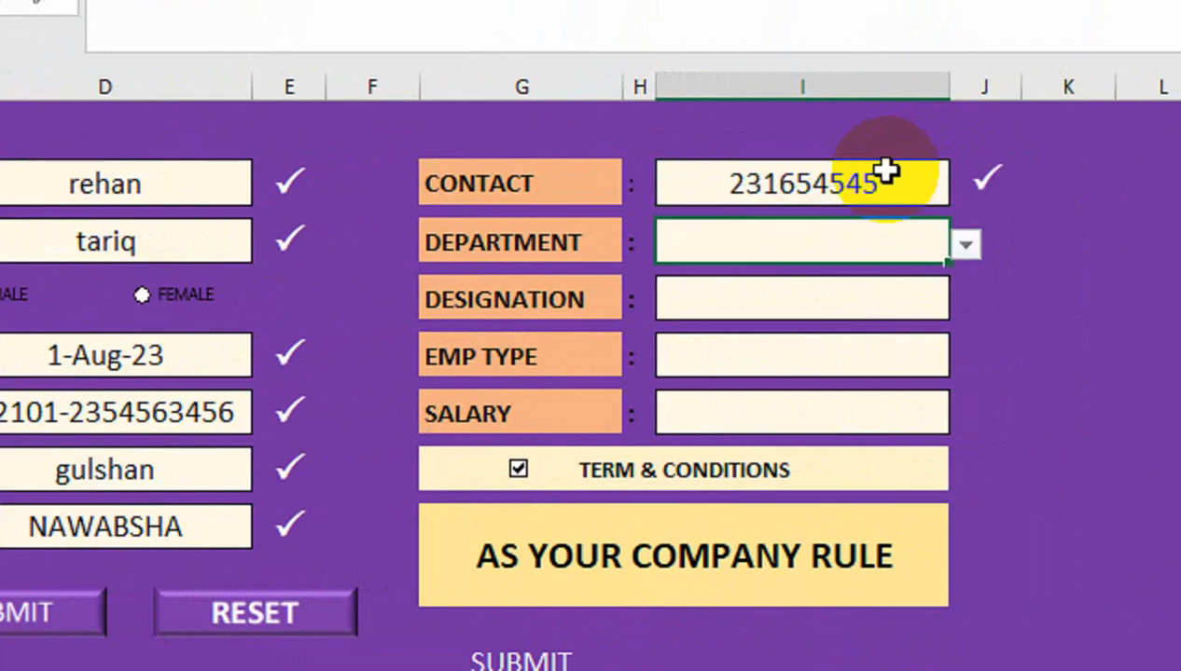
left_click(964, 244)
left_click(839, 310)
left_click(838, 289)
left_click(896, 300)
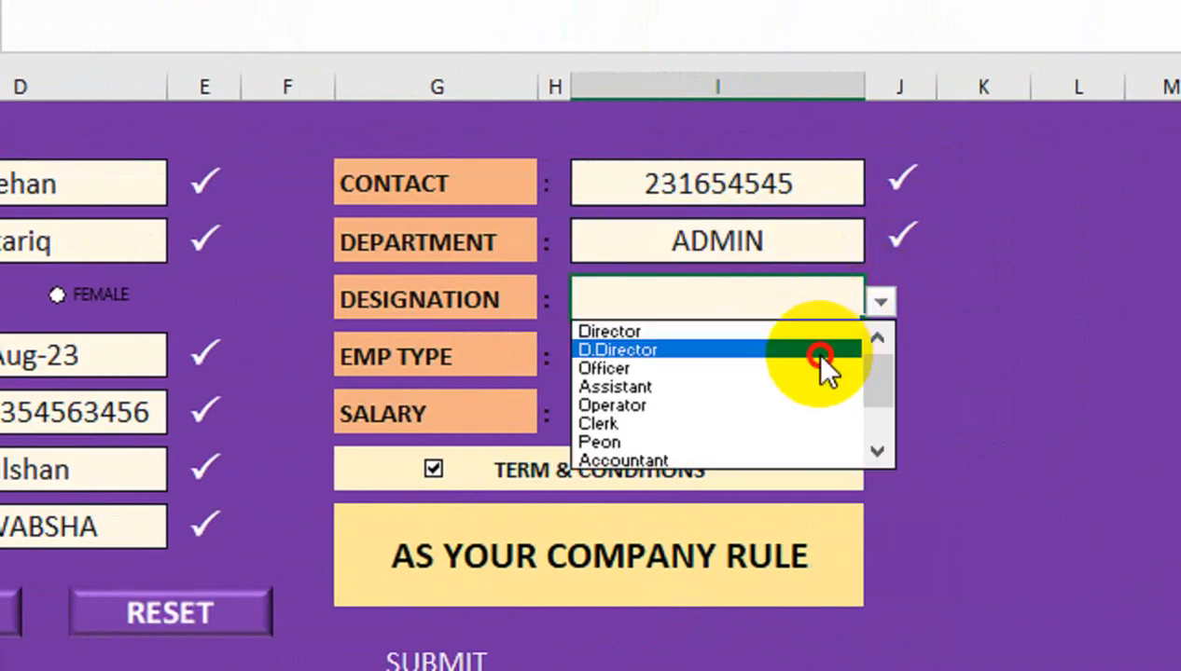
left_click(820, 332)
left_click(858, 352)
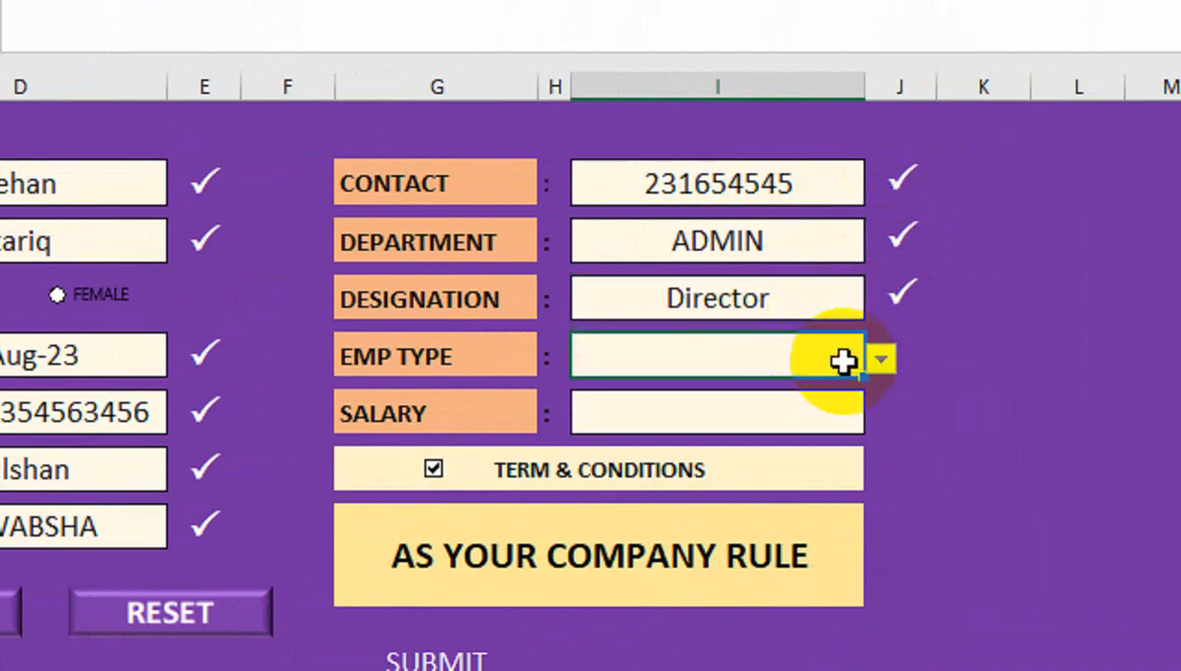
left_click(882, 357)
left_click(811, 390)
Enter salary 50000 and submit the employee record
left_click(758, 414)
type("50000")
key("Return")
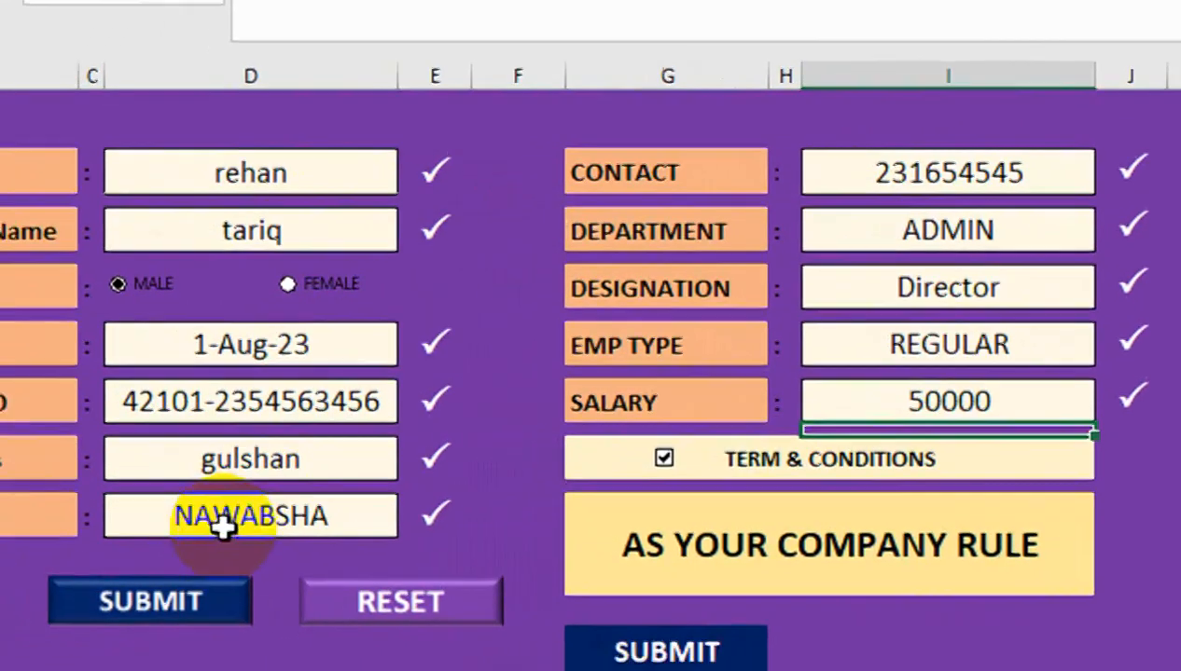
left_click(292, 489)
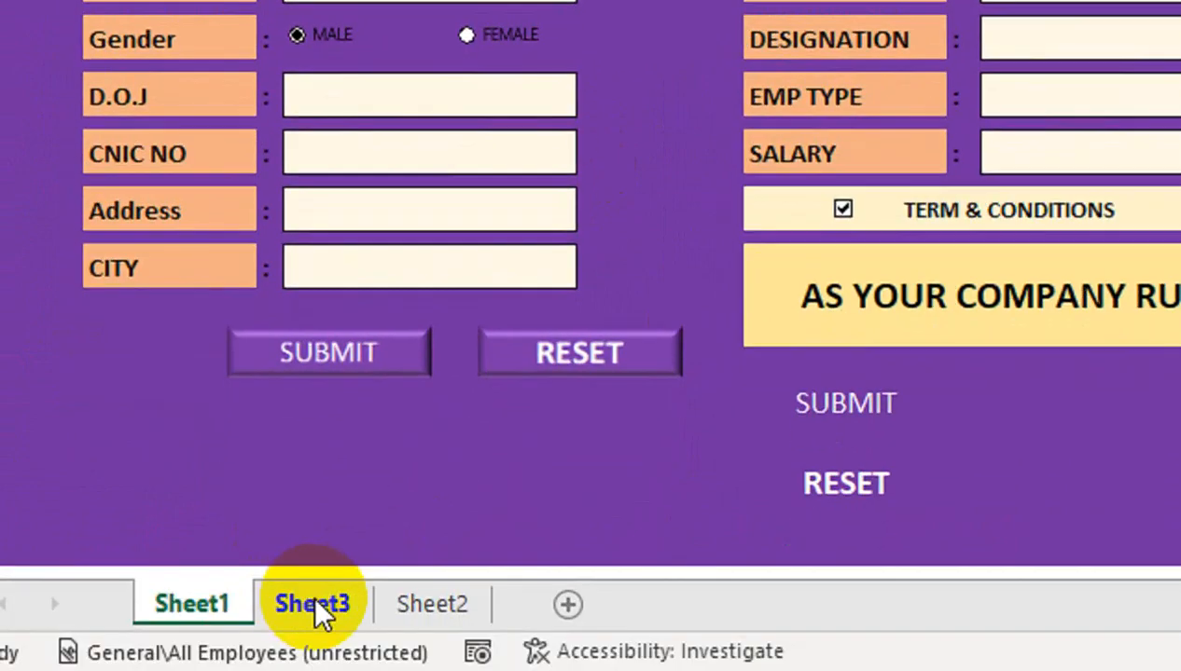
left_click(277, 604)
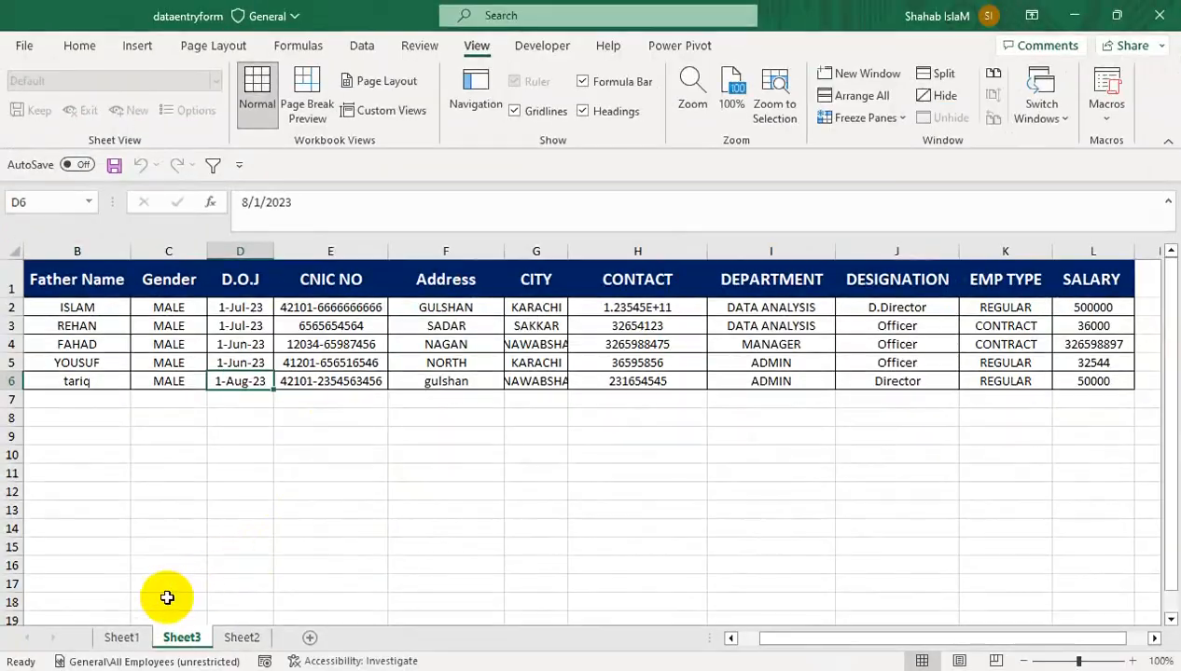
left_click(120, 637)
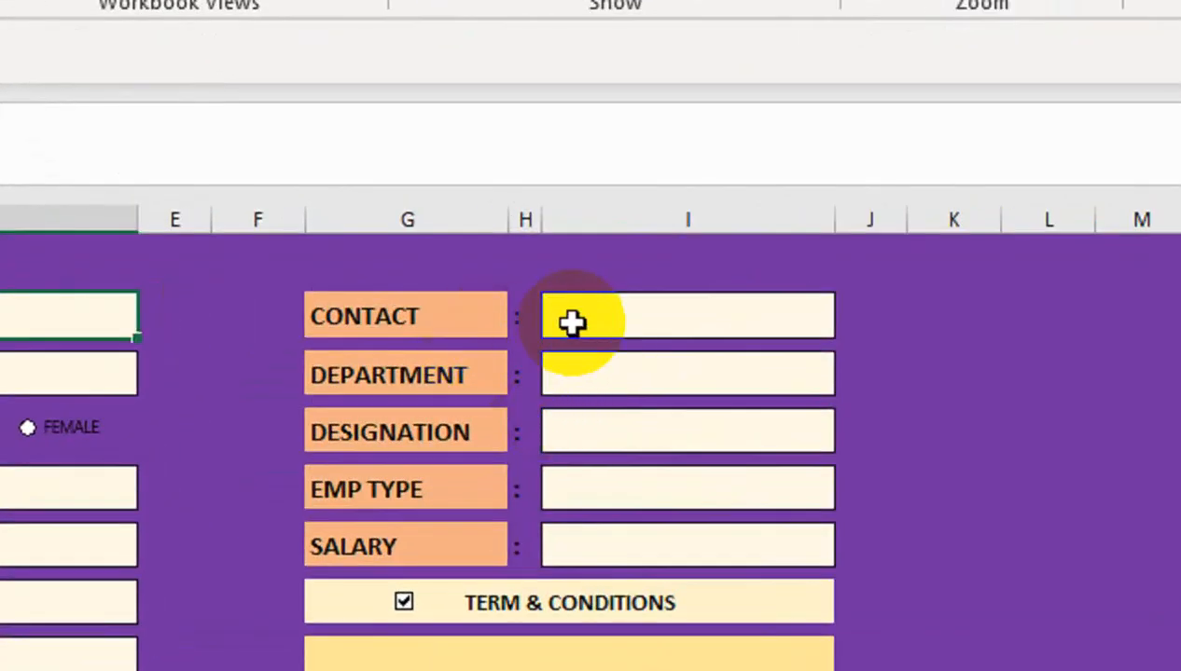
Give the CONTACT cell a Whole number, equal to 11 validation rule, then type a test number
left_click(590, 314)
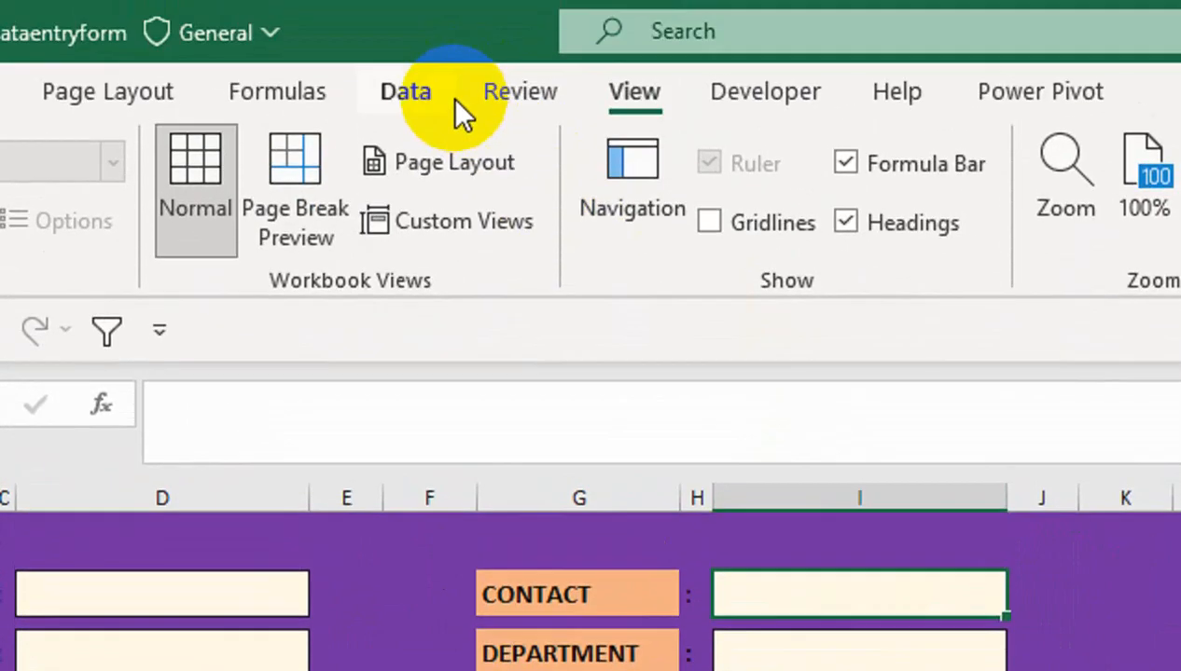
left_click(439, 94)
left_click(886, 244)
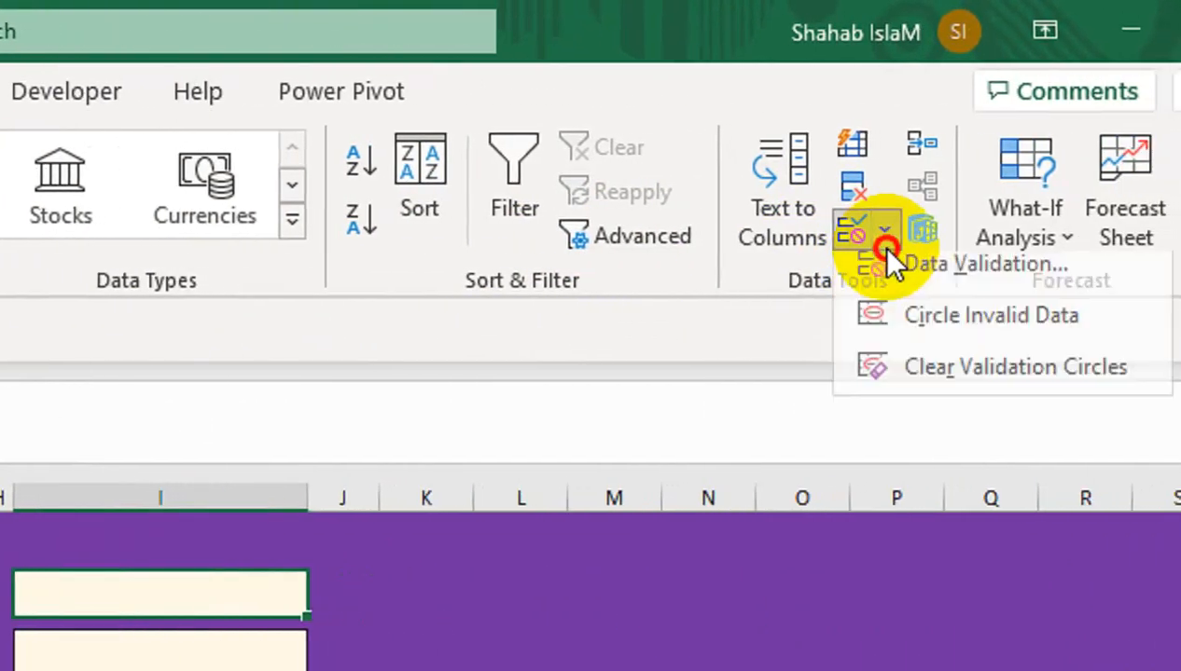
left_click(888, 277)
left_click_drag(114, 200, 644, 374)
left_click(599, 541)
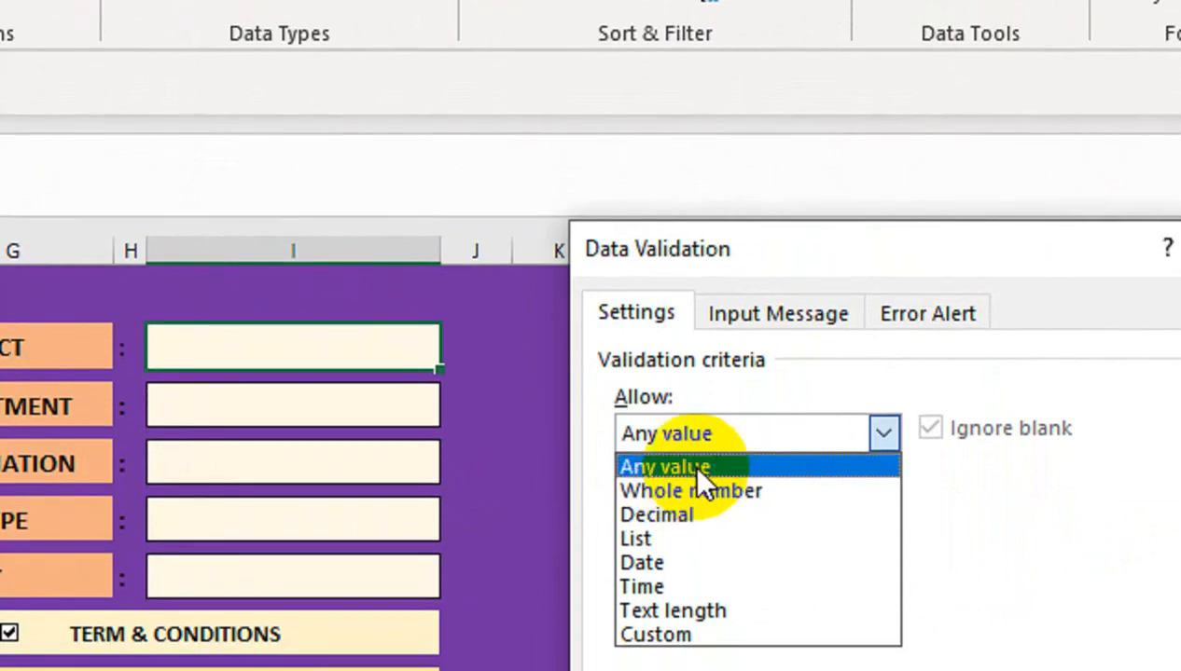
left_click(706, 509)
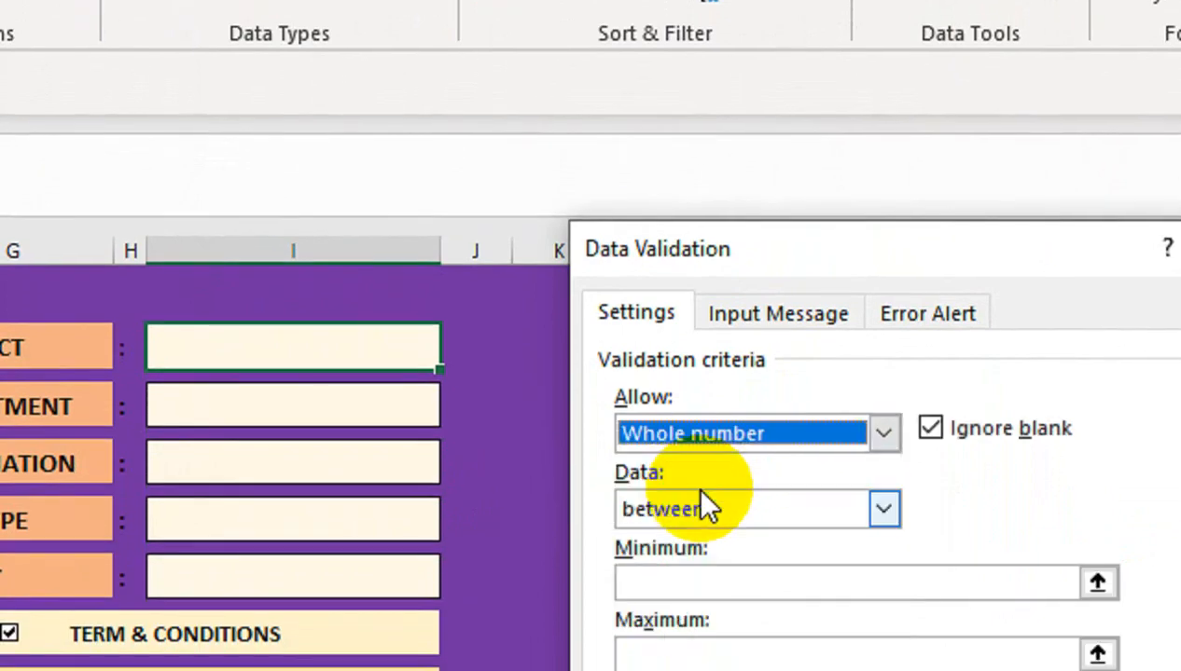
left_click(736, 511)
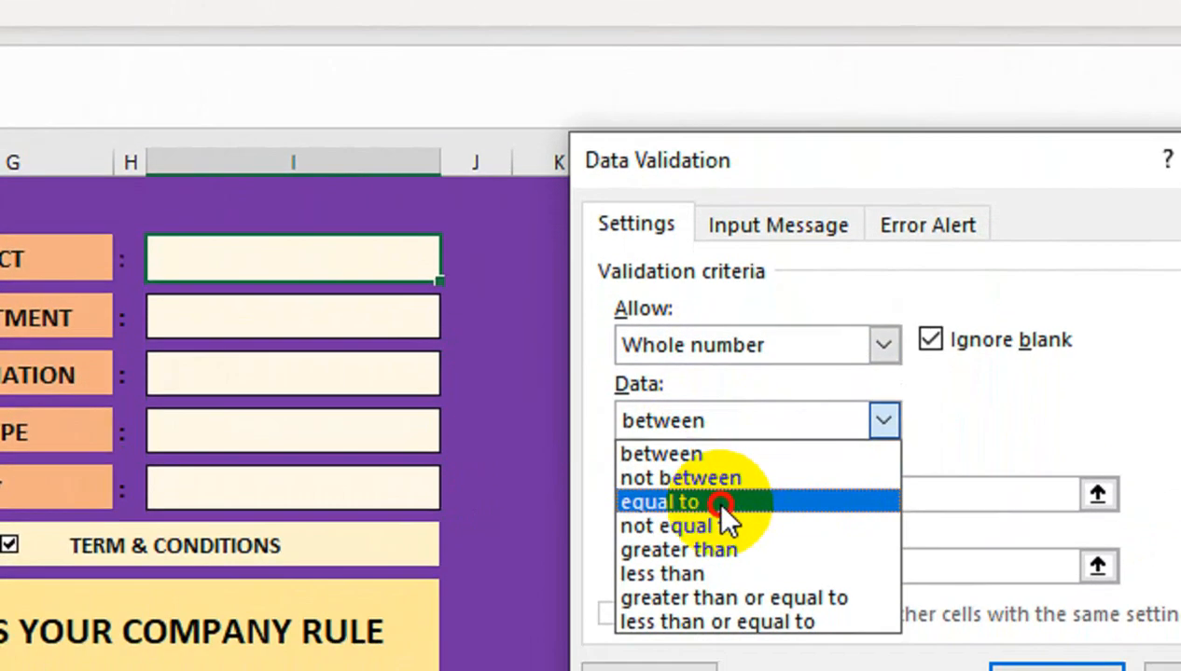
left_click(718, 545)
left_click(711, 538)
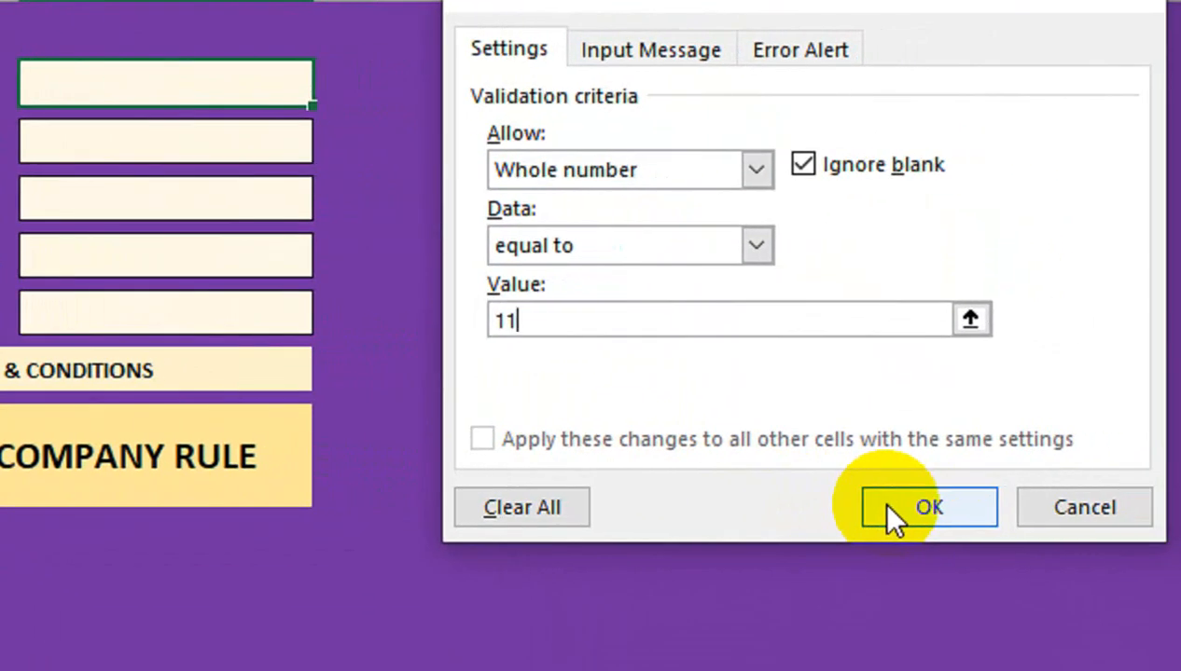
left_click(890, 513)
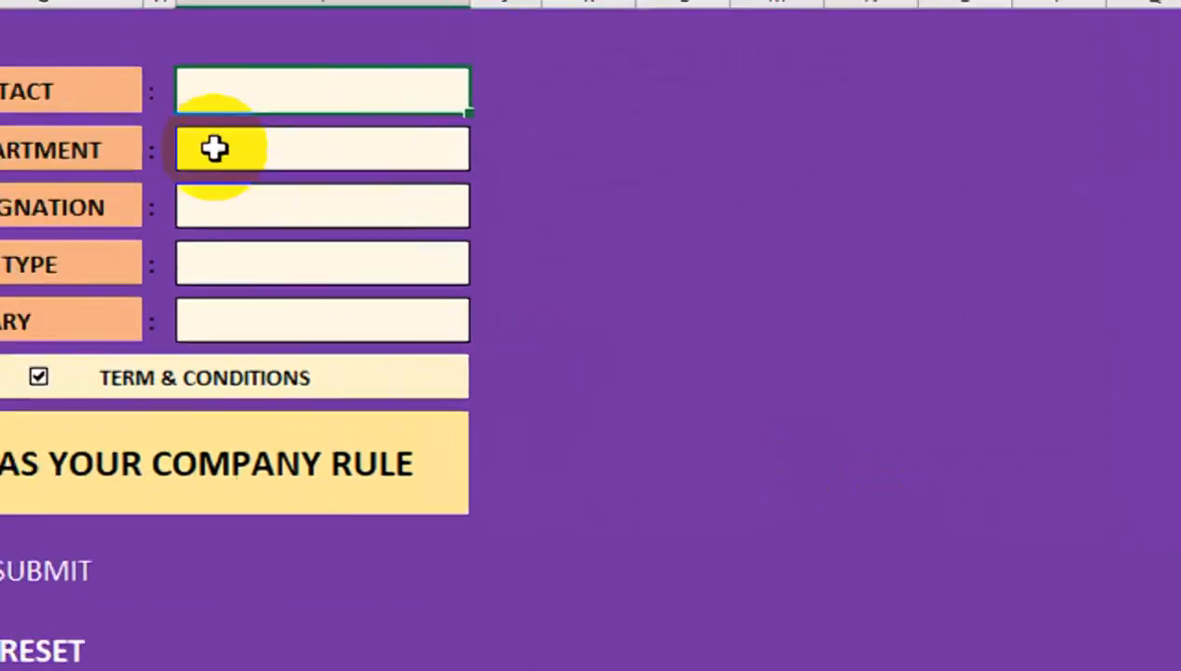
left_click(335, 168)
type("2123415645")
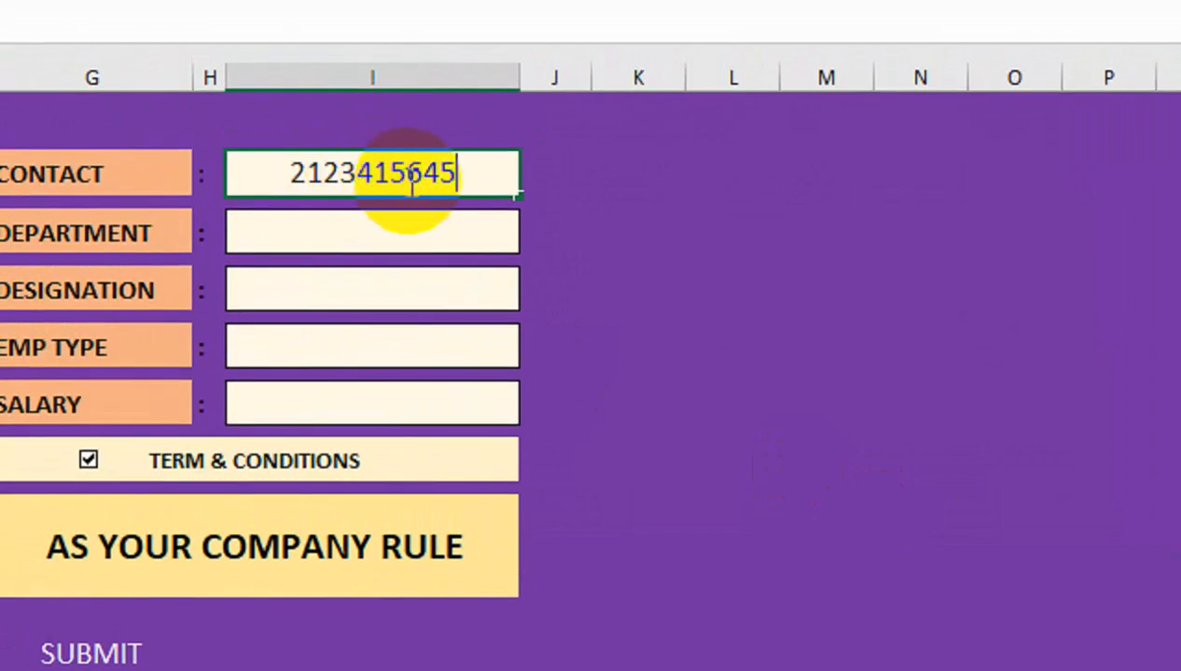
type("1")
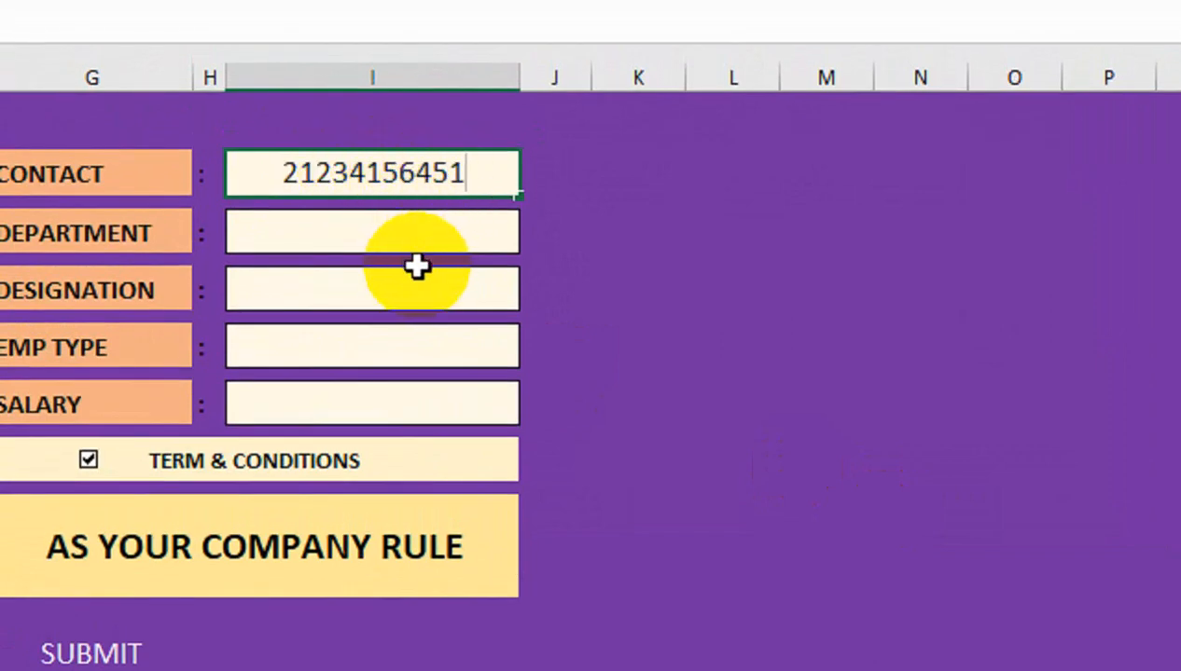
key("Return")
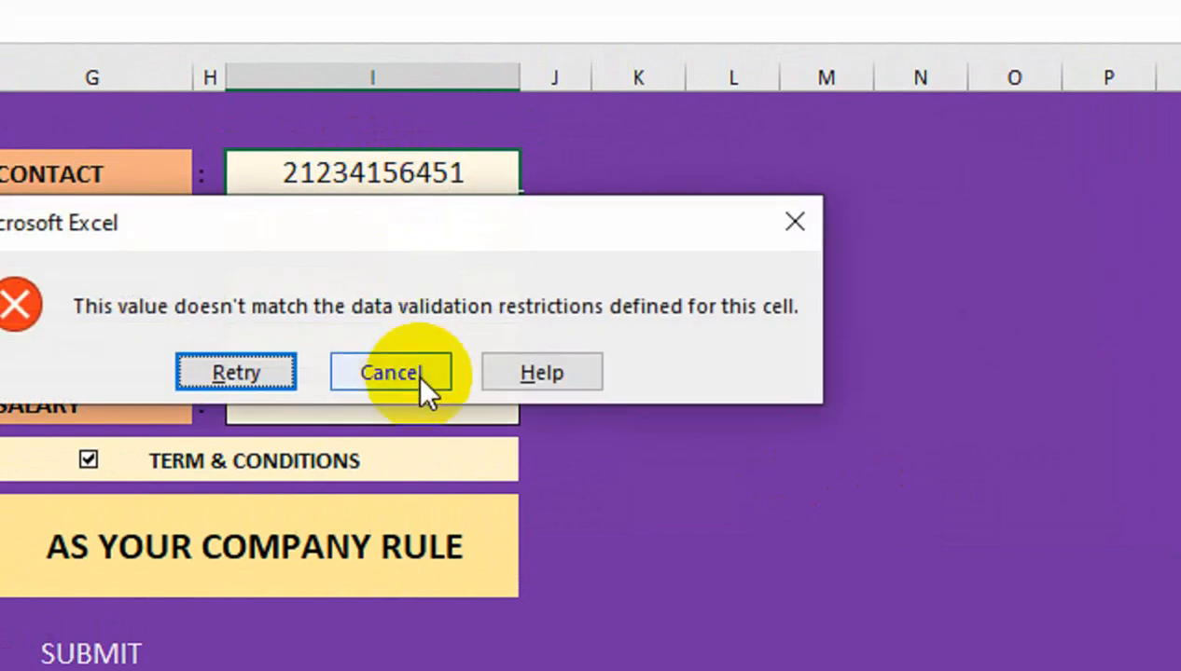
left_click(415, 373)
left_click(477, 178)
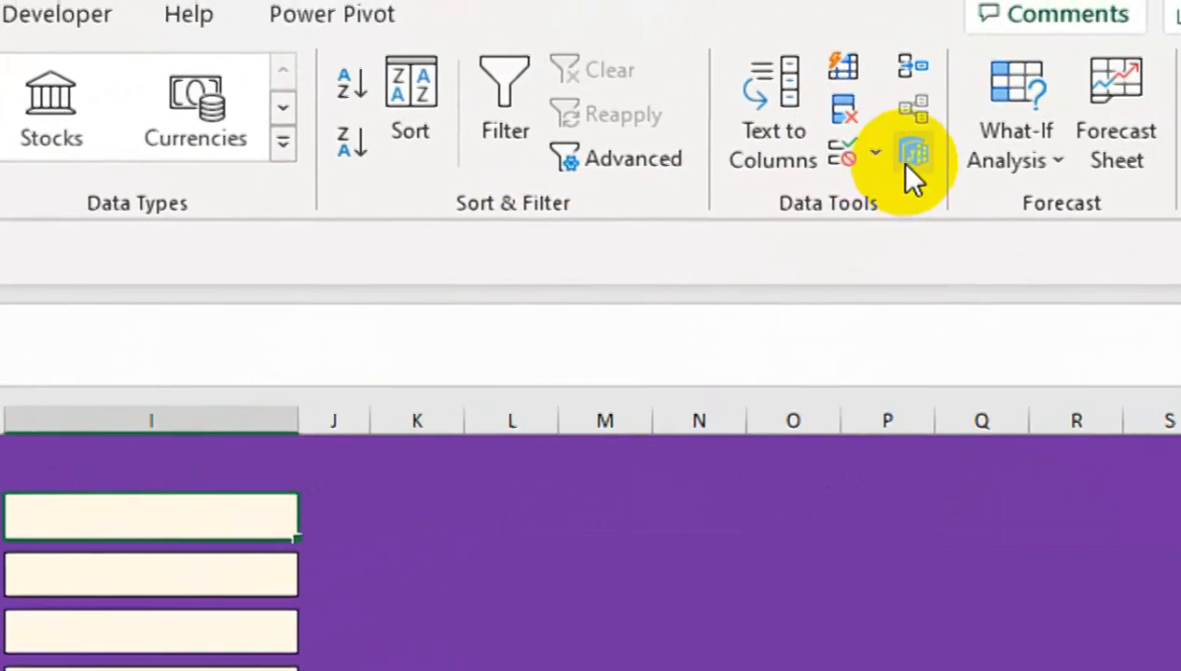
Clear the old rule, set Text length equal to 11, then type a decimal test value
left_click(1092, 65)
left_click(1080, 119)
left_click(480, 537)
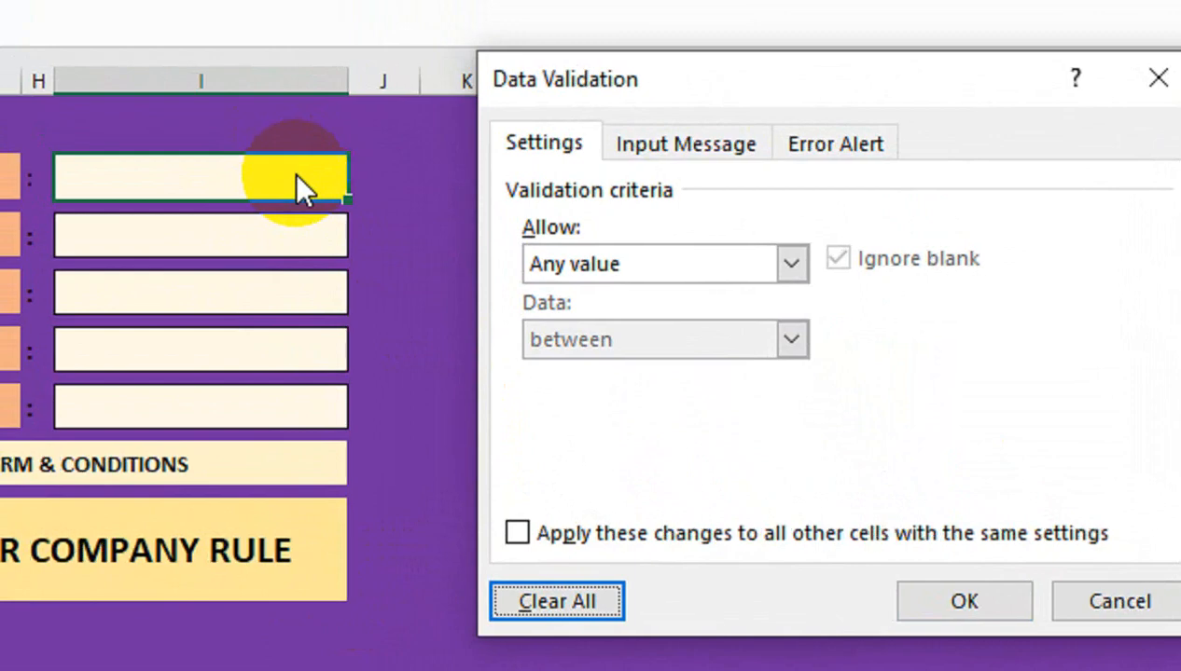
left_click(579, 264)
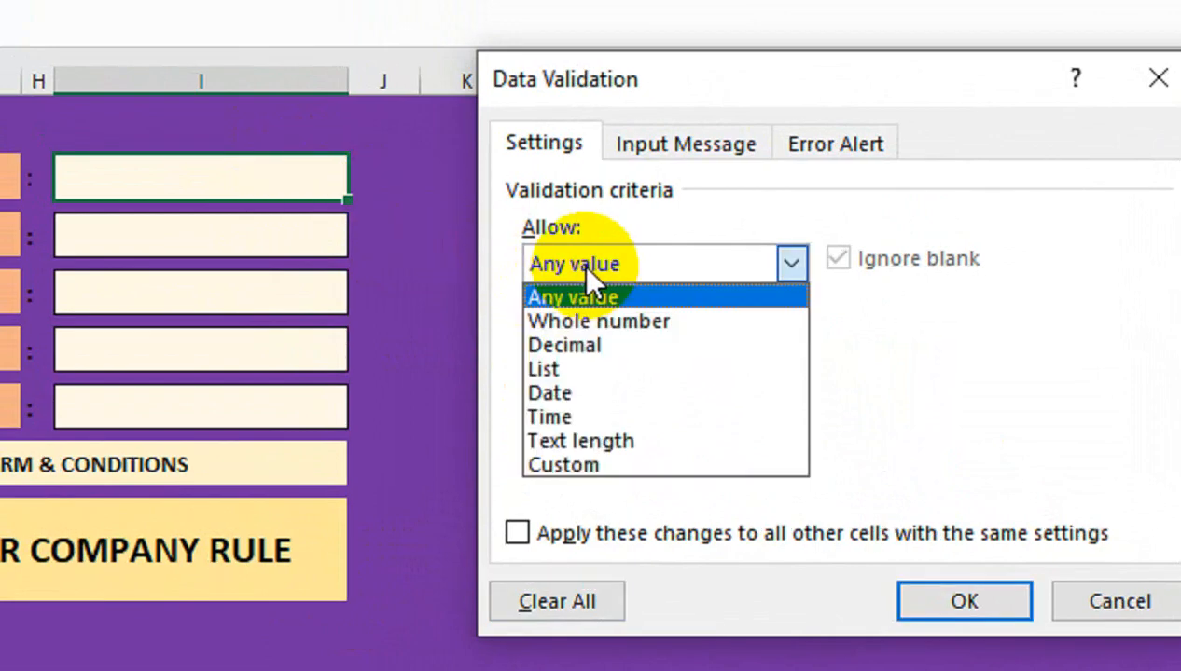
left_click(566, 440)
left_click(602, 340)
left_click(588, 420)
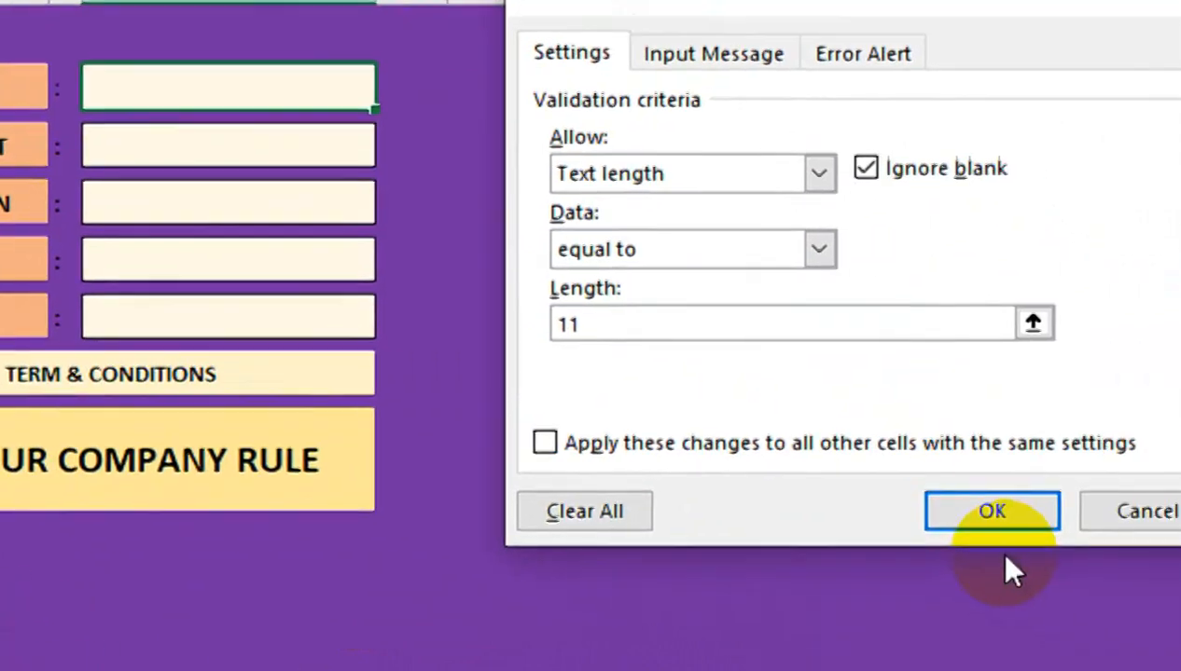
left_click(989, 522)
type("3265987456.32")
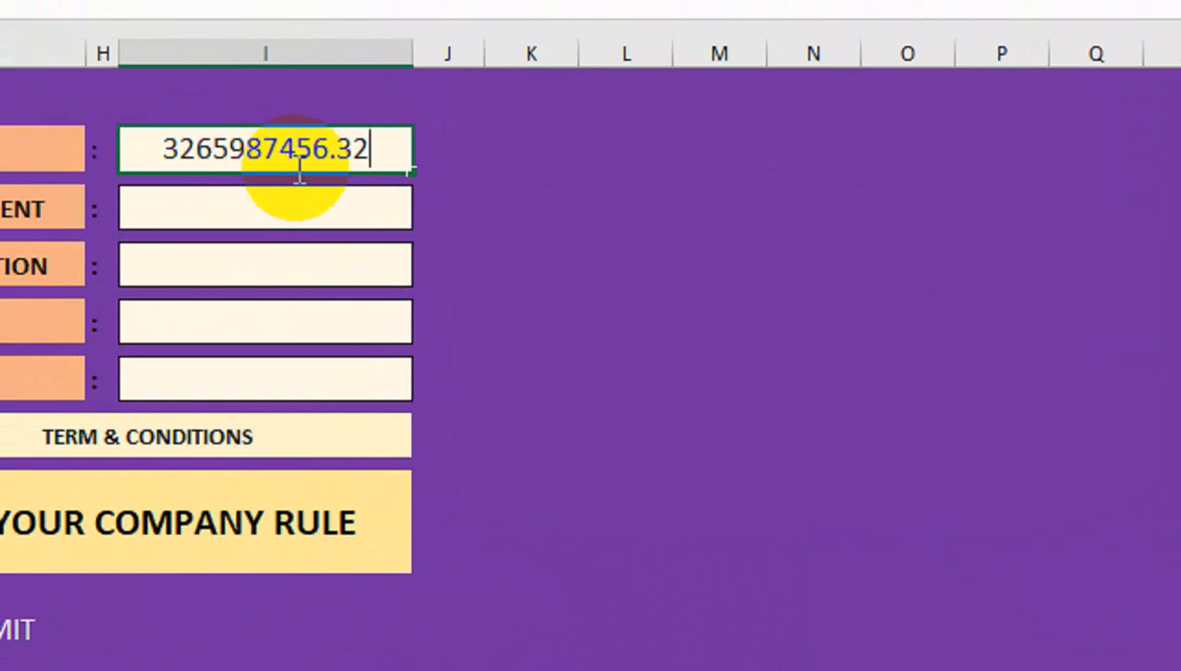
Try the decimal value and two 12-digit numbers, cancelling each rejection
key("Return")
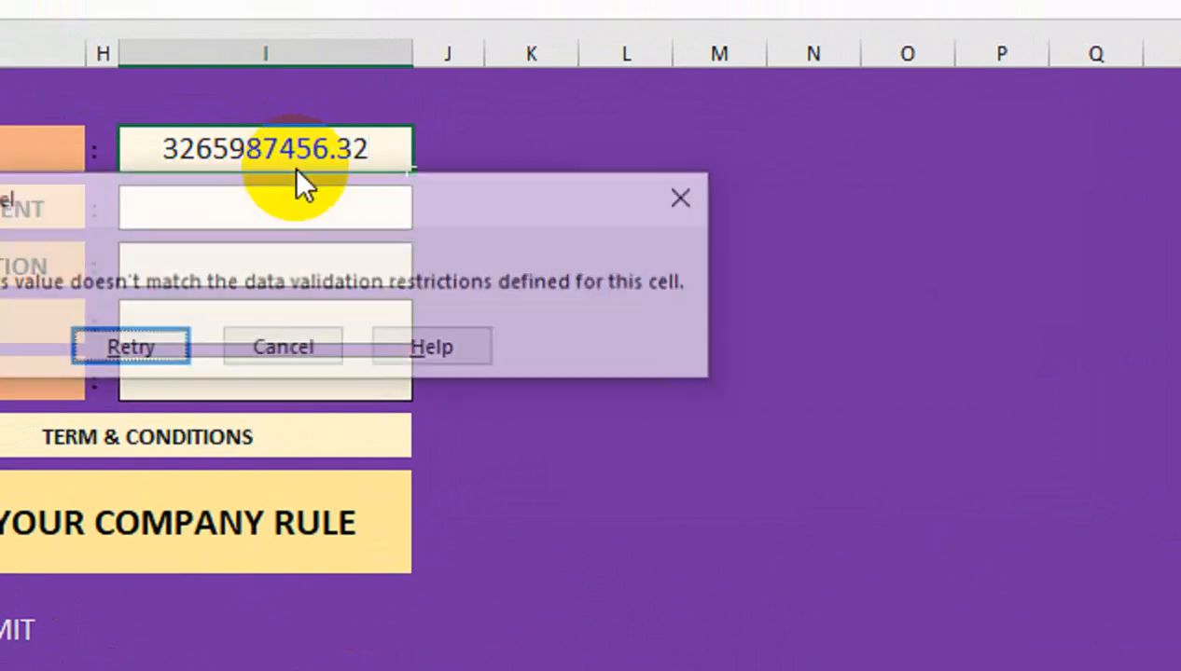
key("Tab")
key("Return")
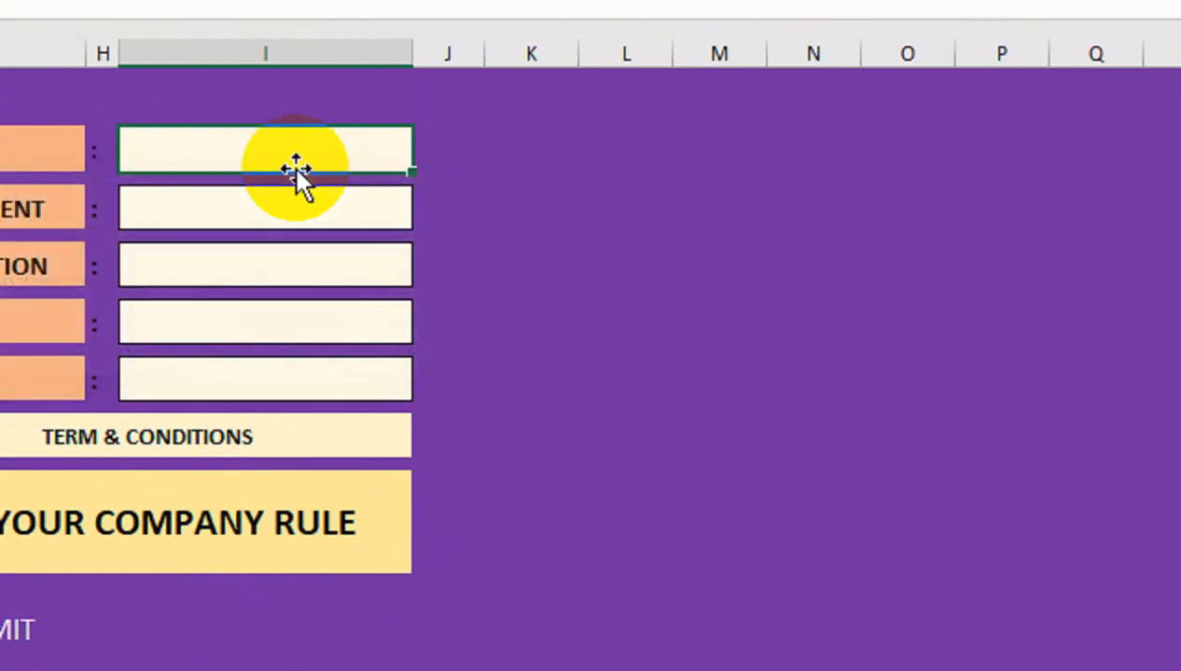
type("23659874569")
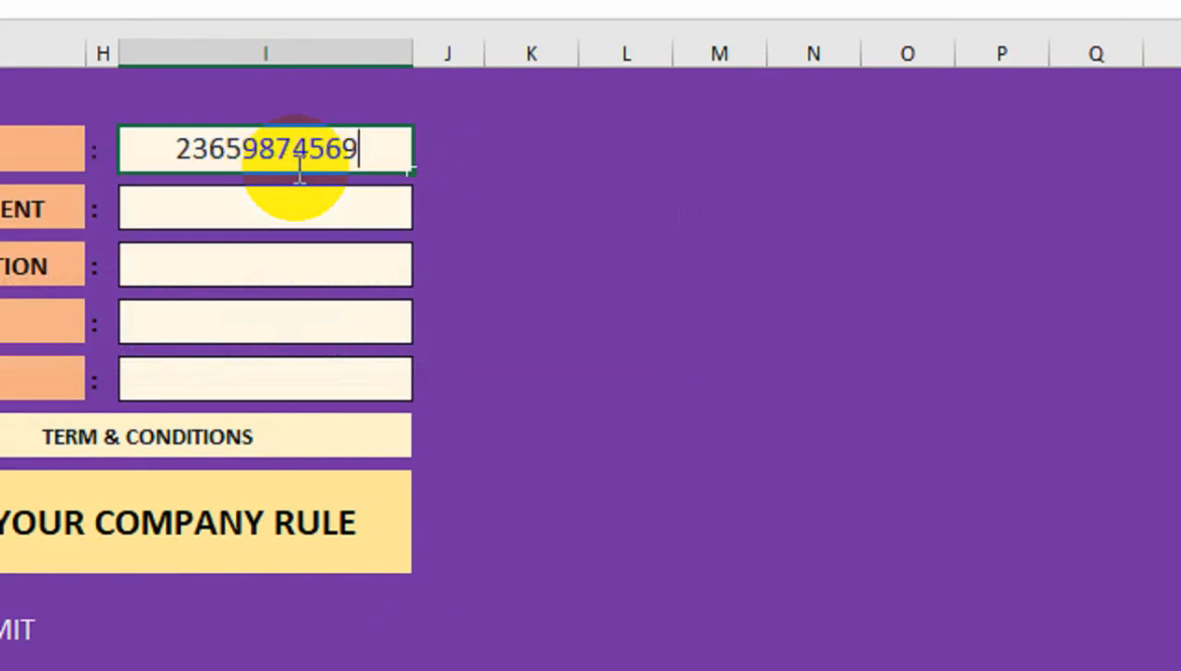
type("8")
key("Return")
left_click(296, 345)
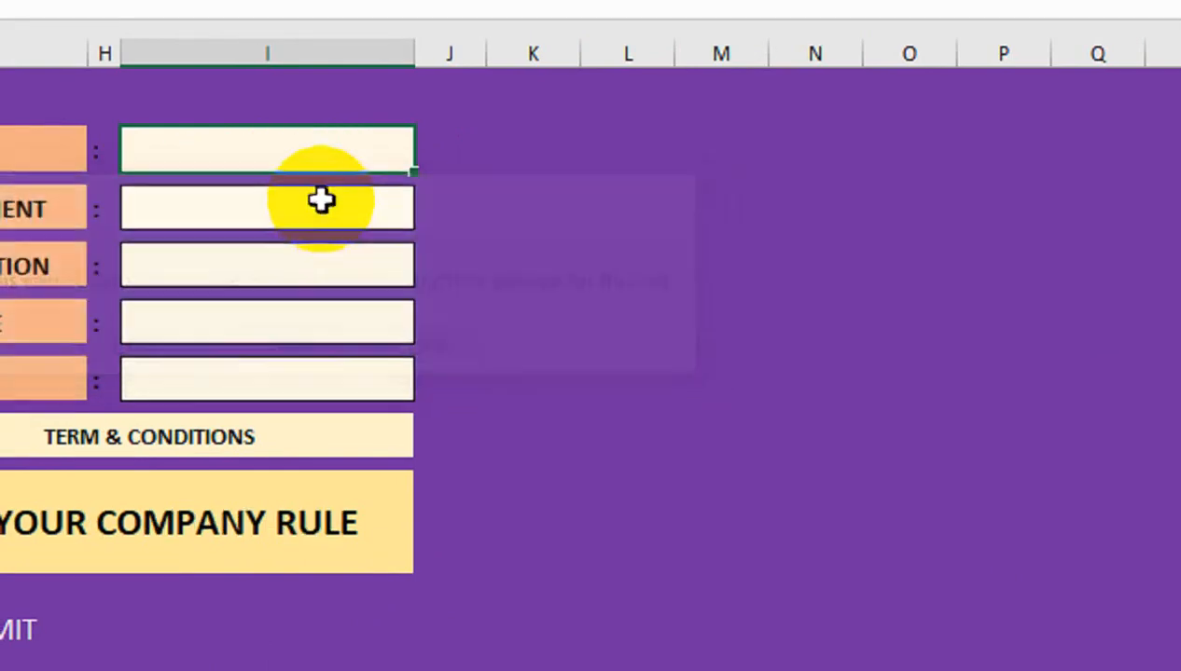
type("36")
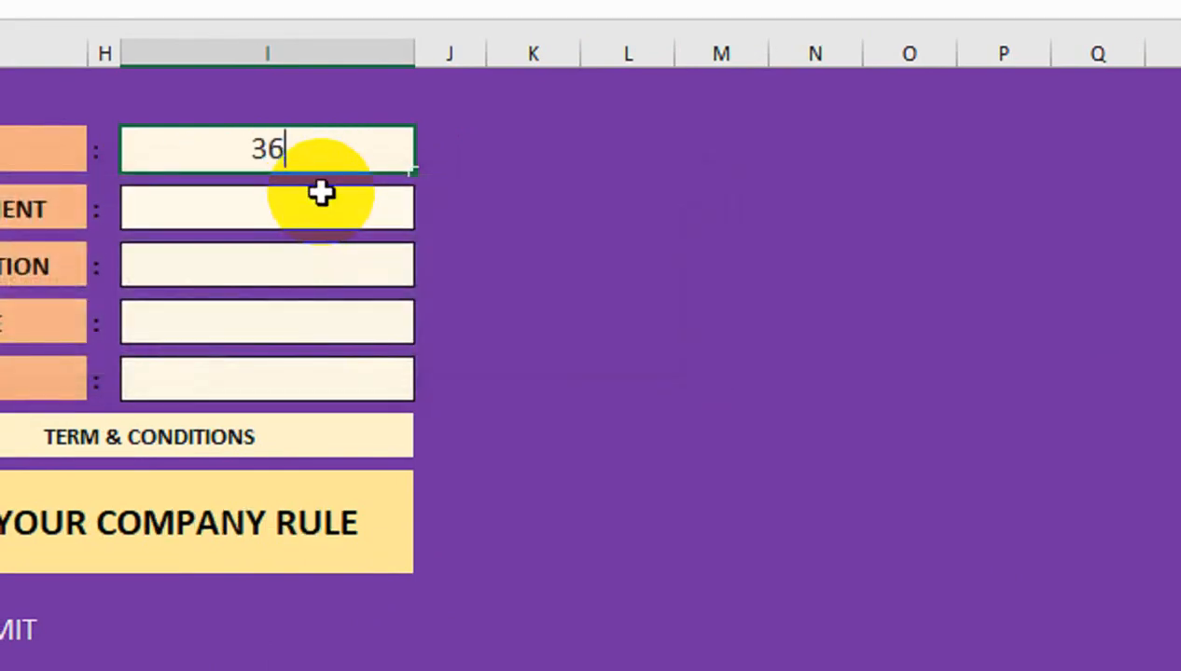
type("5987545213")
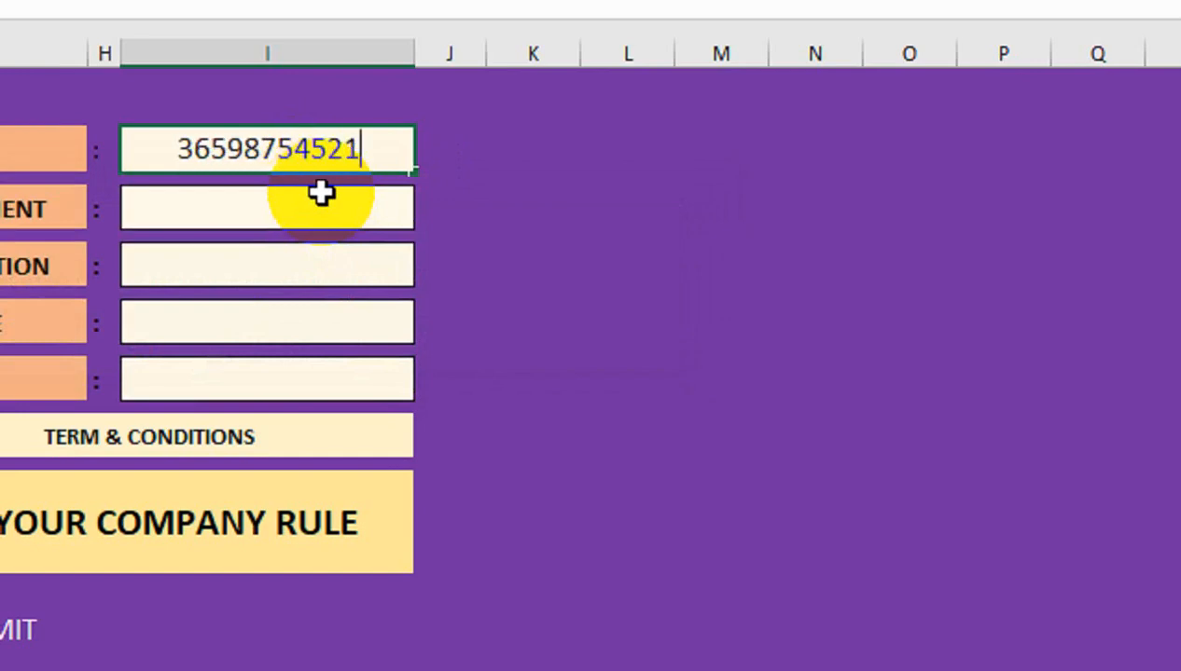
key("Return")
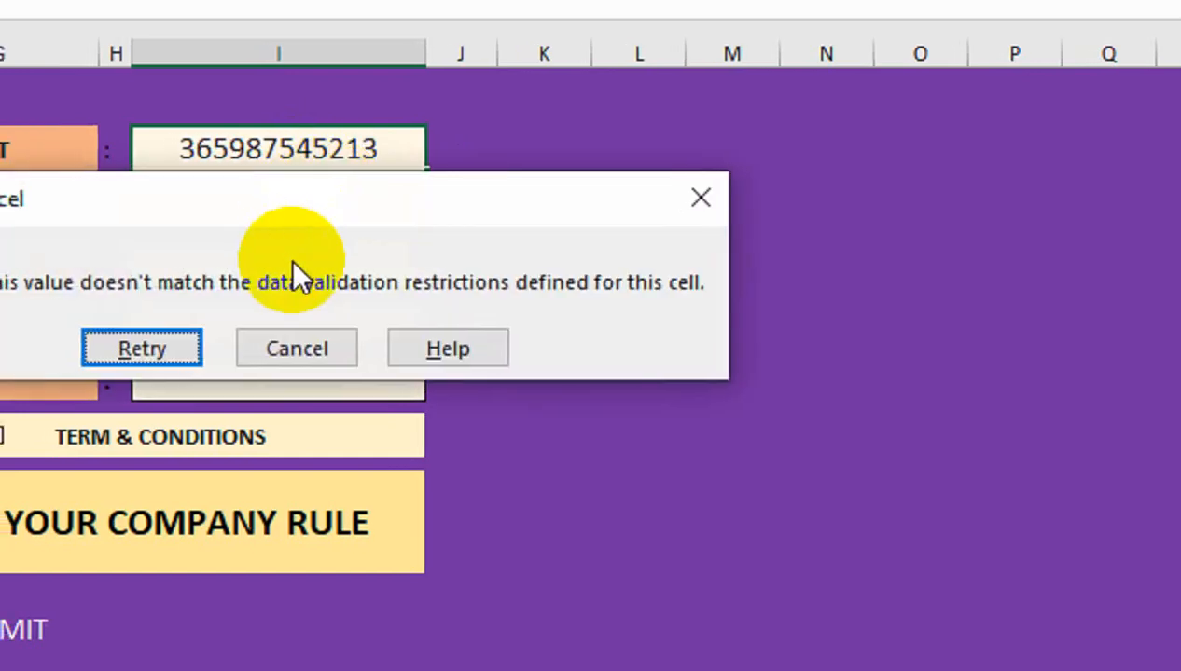
left_click(313, 351)
Enter an 11-digit contact number that is accepted, then delete it from the Contact cell
type("32")
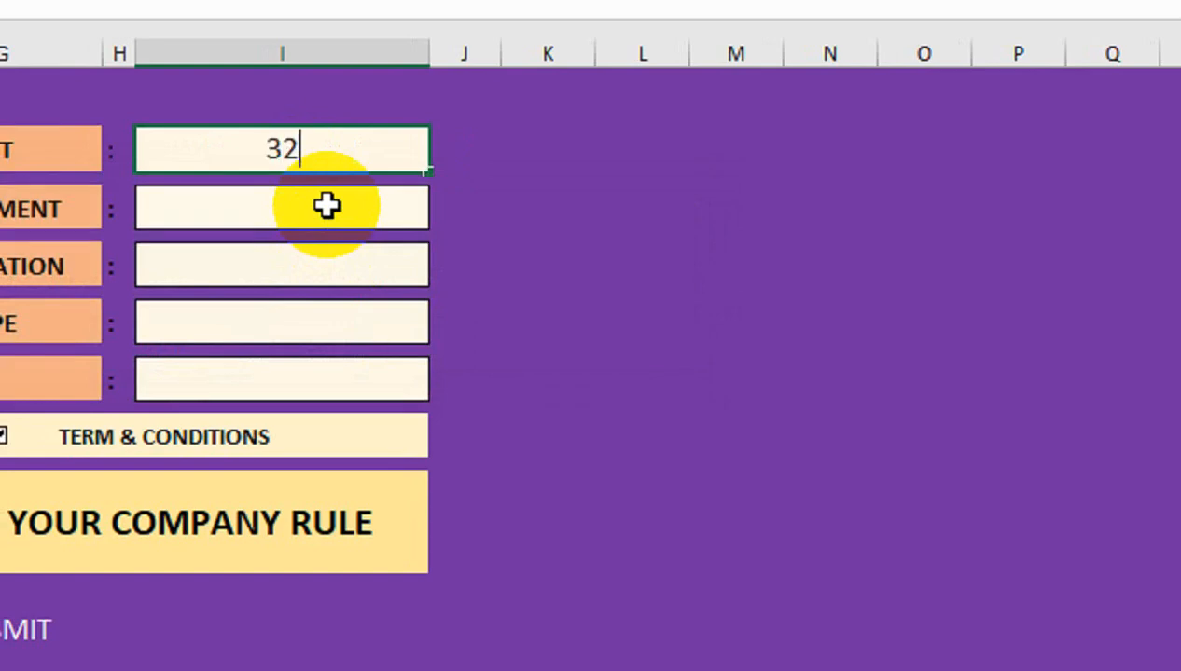
type("654587654")
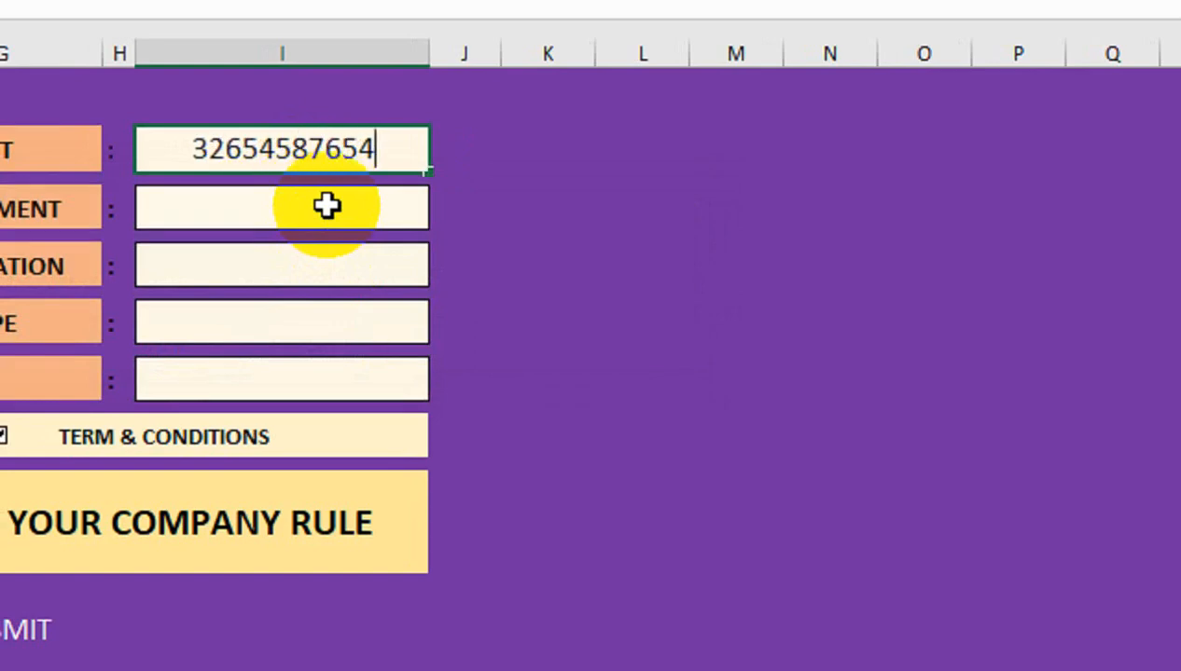
key("Return")
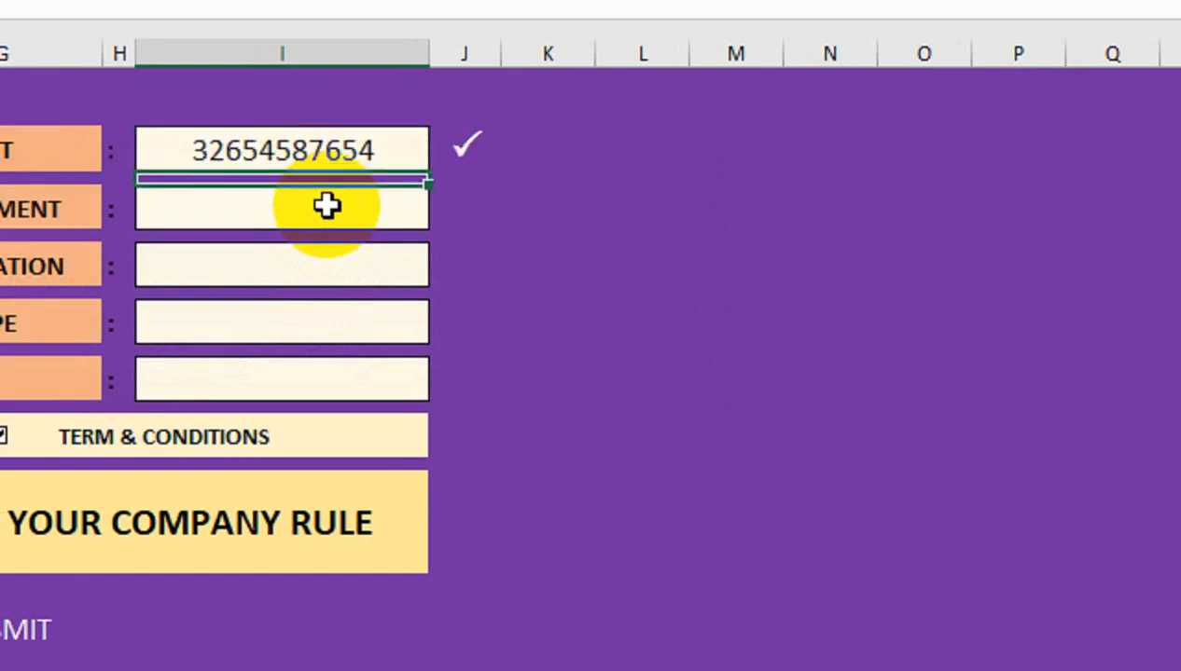
left_click(315, 151)
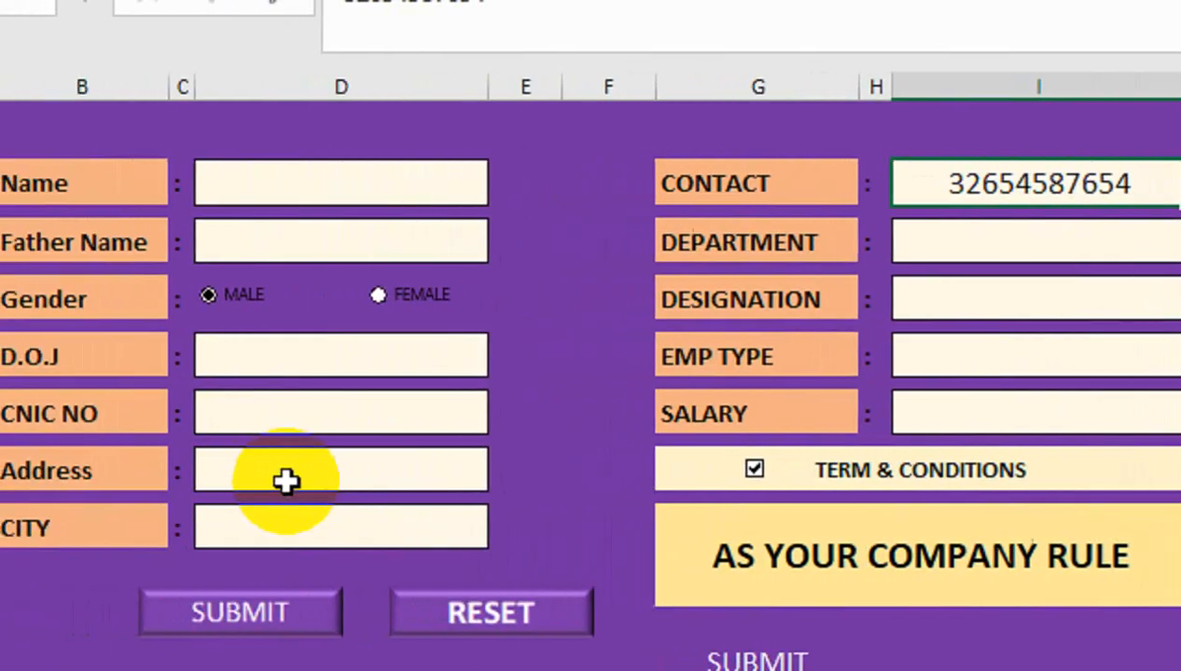
left_click(247, 415)
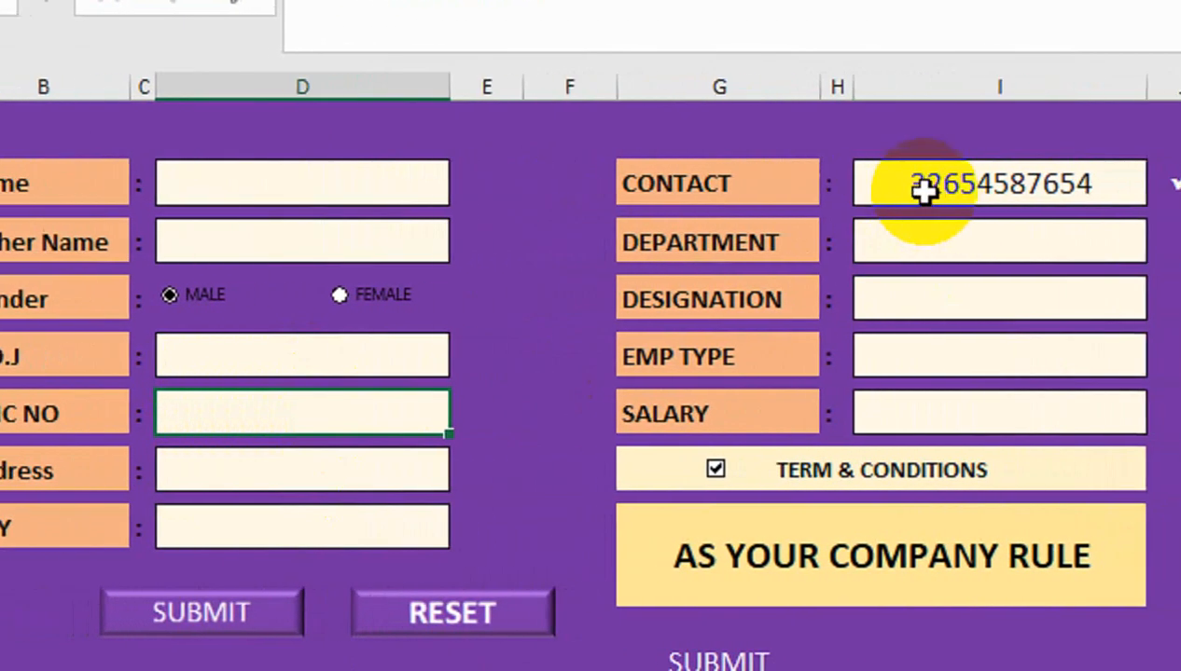
left_click(1033, 187)
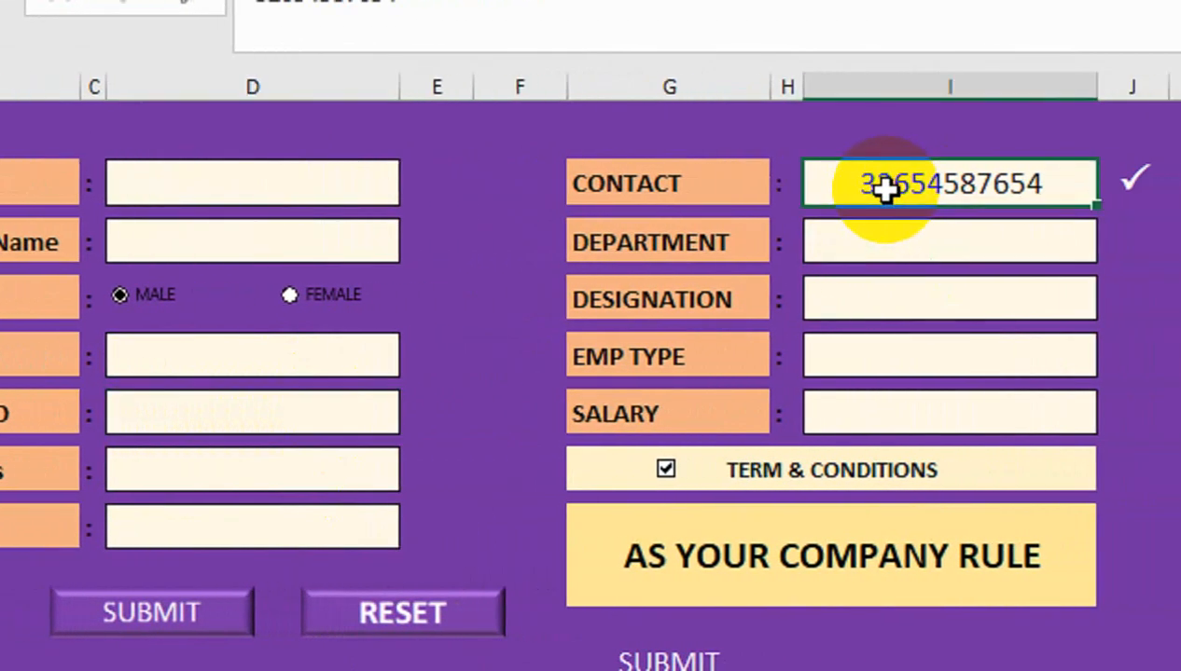
key("Delete")
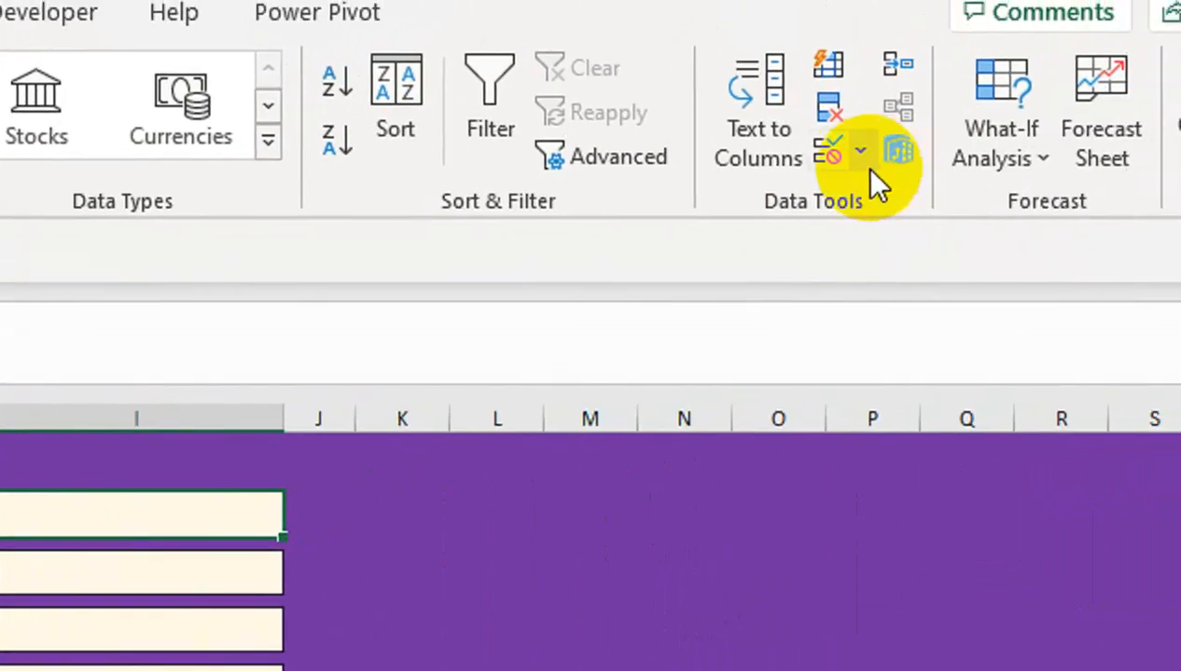
On the Data Validation Error Alert tab, set the Stop alert title to 'wrong entry'
left_click(859, 159)
left_click(859, 198)
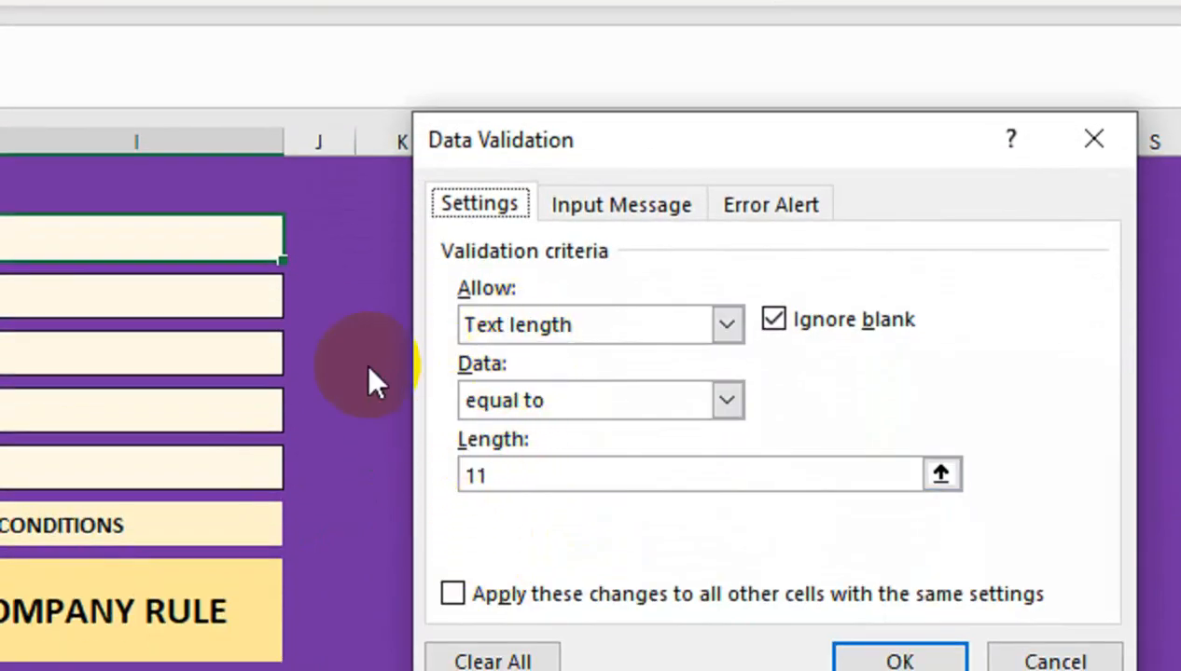
left_click(727, 207)
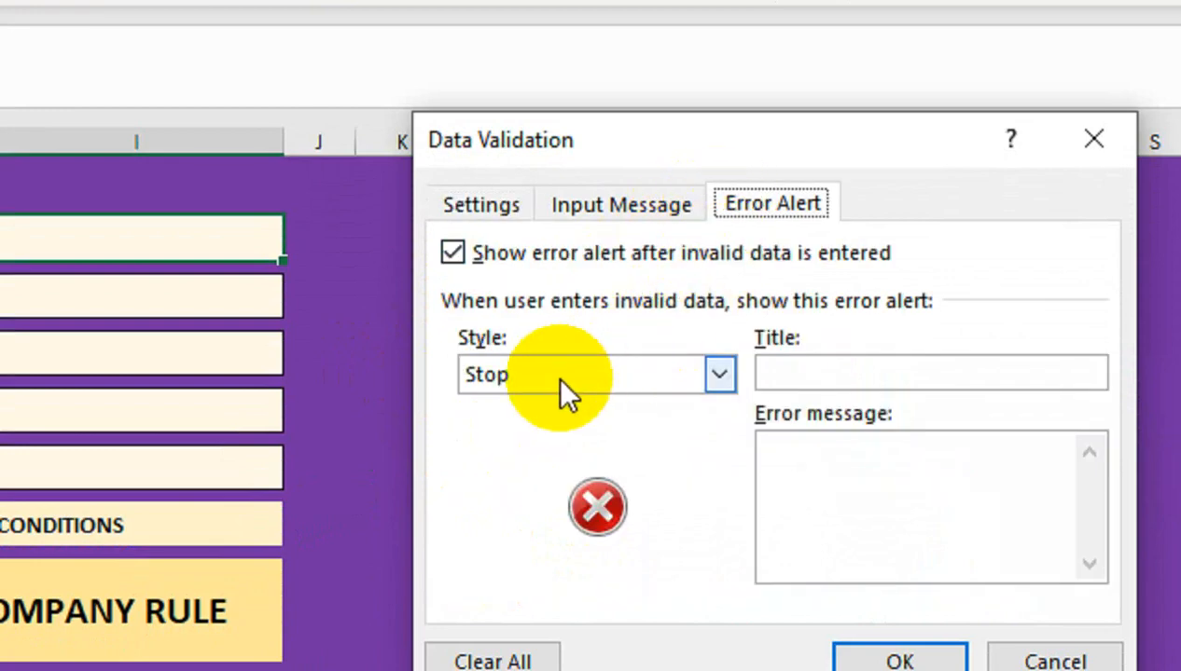
left_click(828, 372)
type("please")
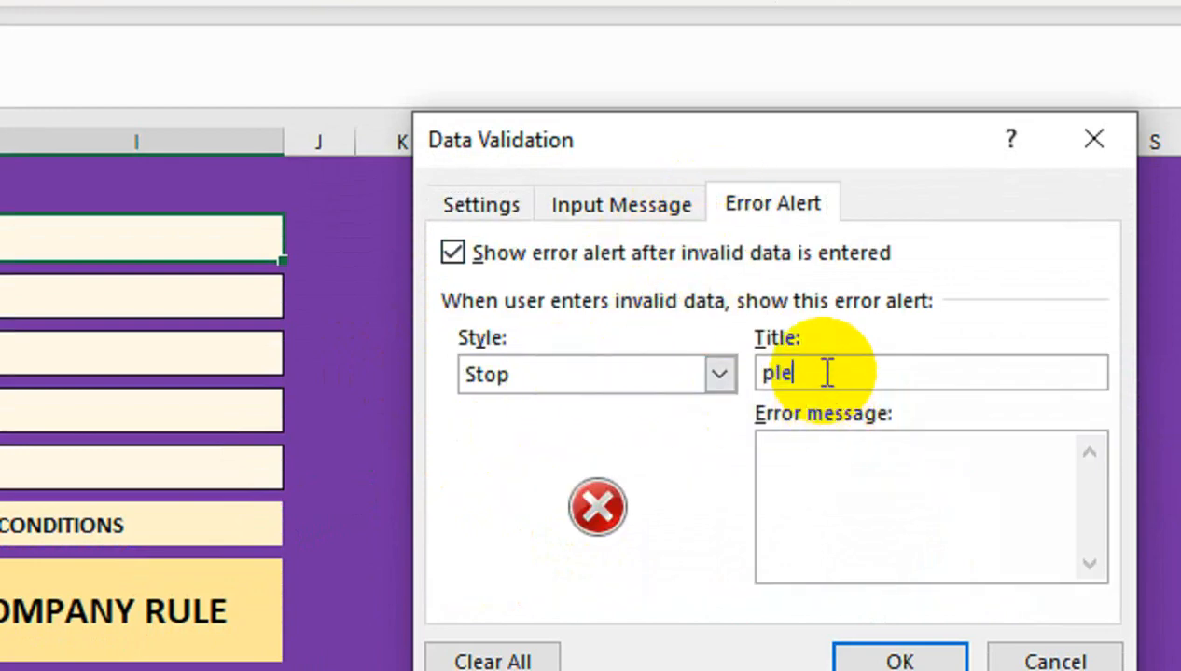
key("BackSpace")
key("BackSpace")
key("BackSpace")
key("BackSpace")
key("BackSpace")
key("BackSpace")
type("wrong entry")
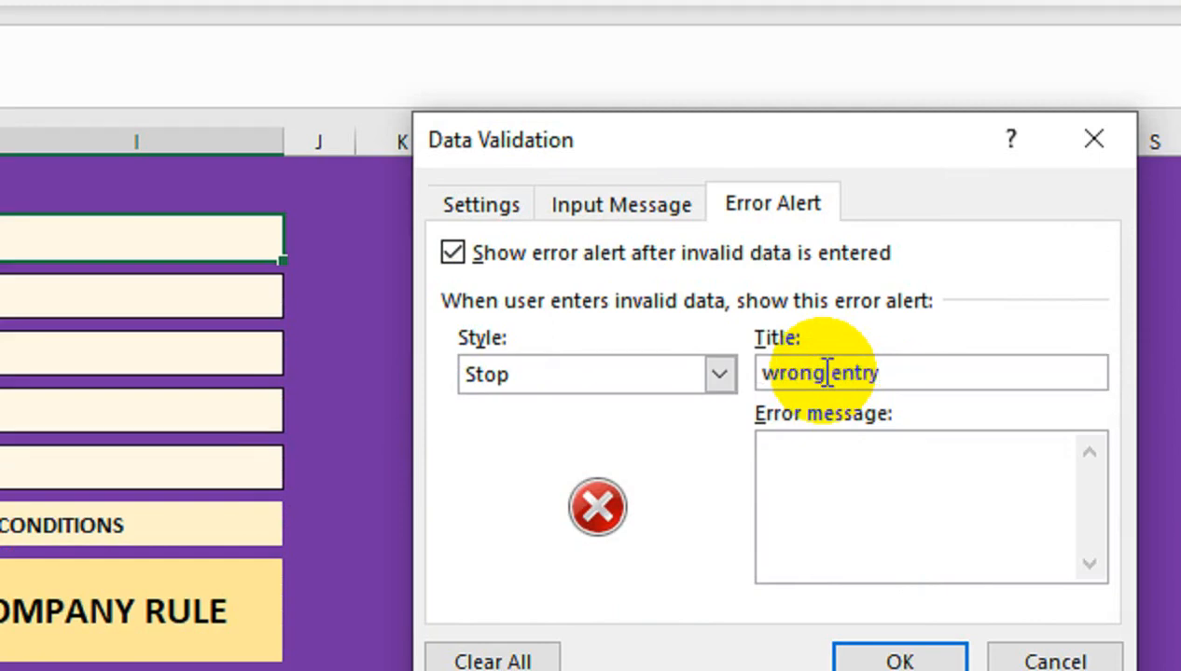
Set the error message to 'Pleaae enter 11 digit for Contact', confirm, and reopen Data Validation
left_click(825, 463)
type("Pleaae en")
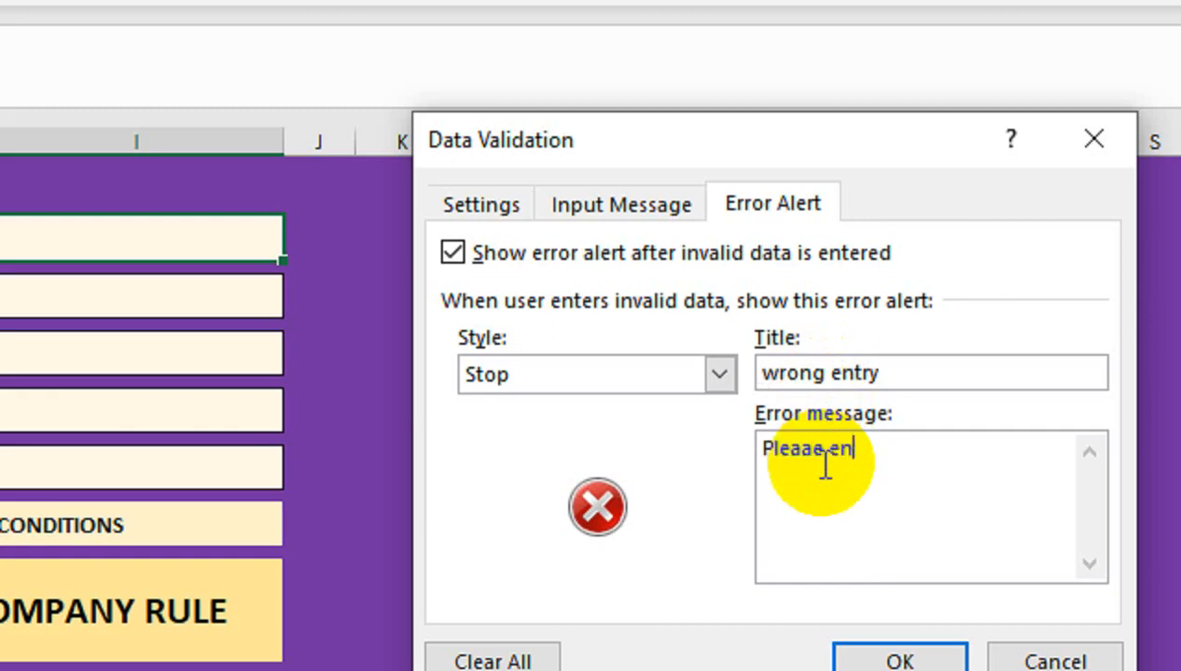
type("ter11")
key("BackSpace")
type("11 digit")
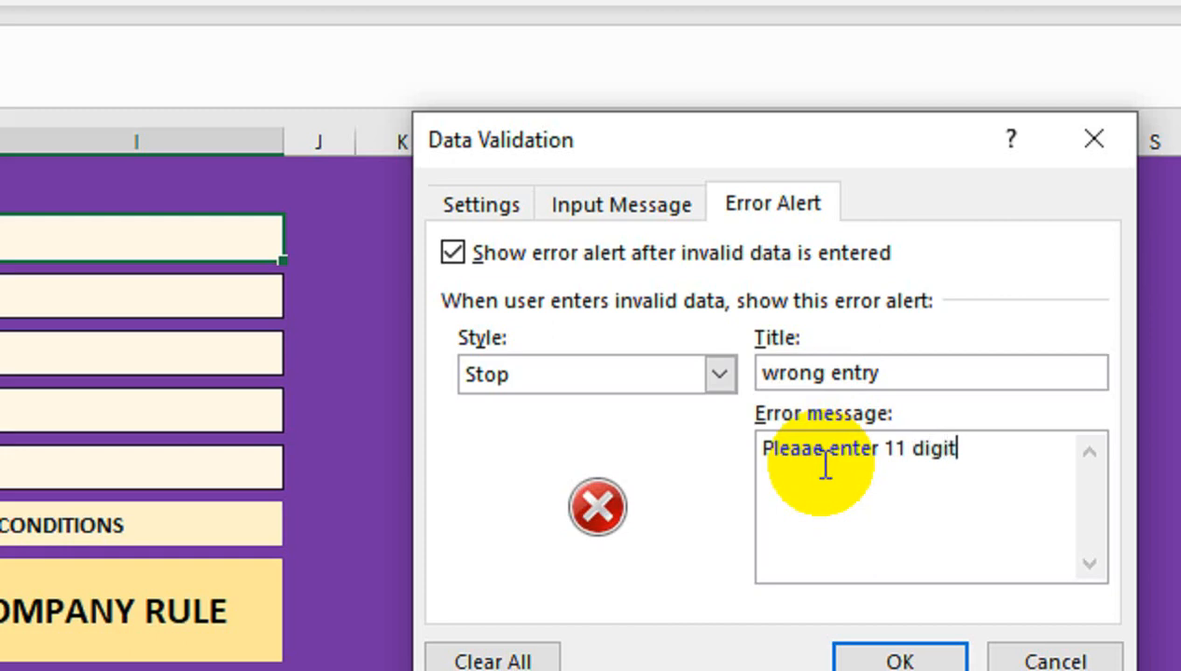
type(" for Contatc")
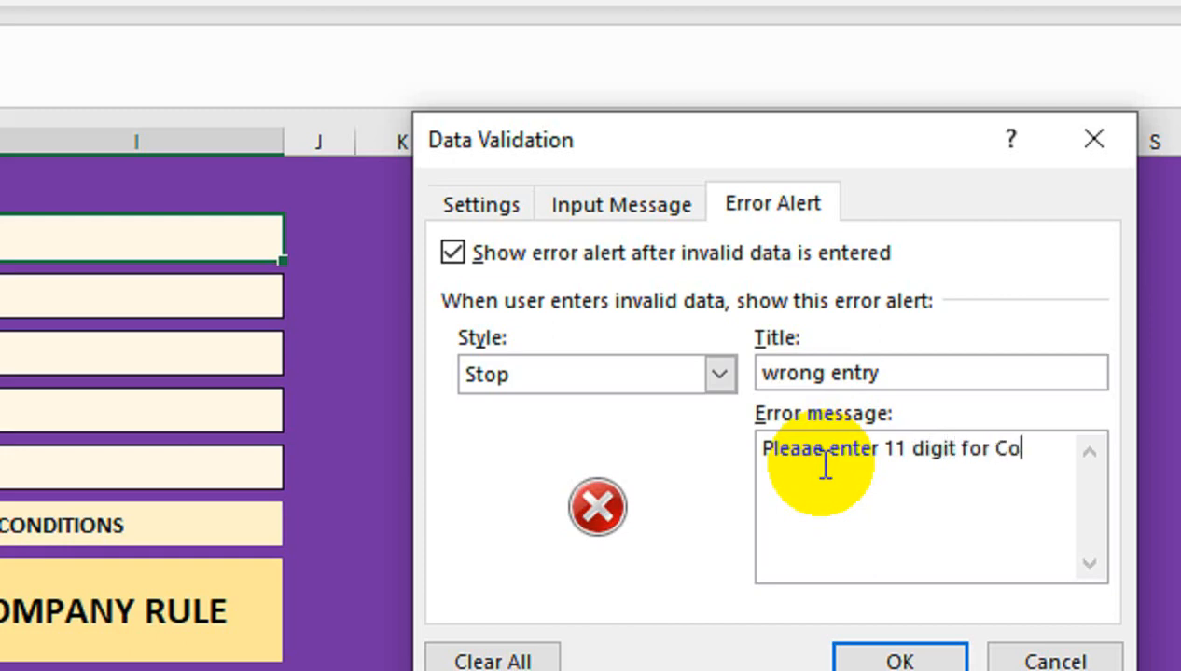
key("BackSpace")
key("BackSpace")
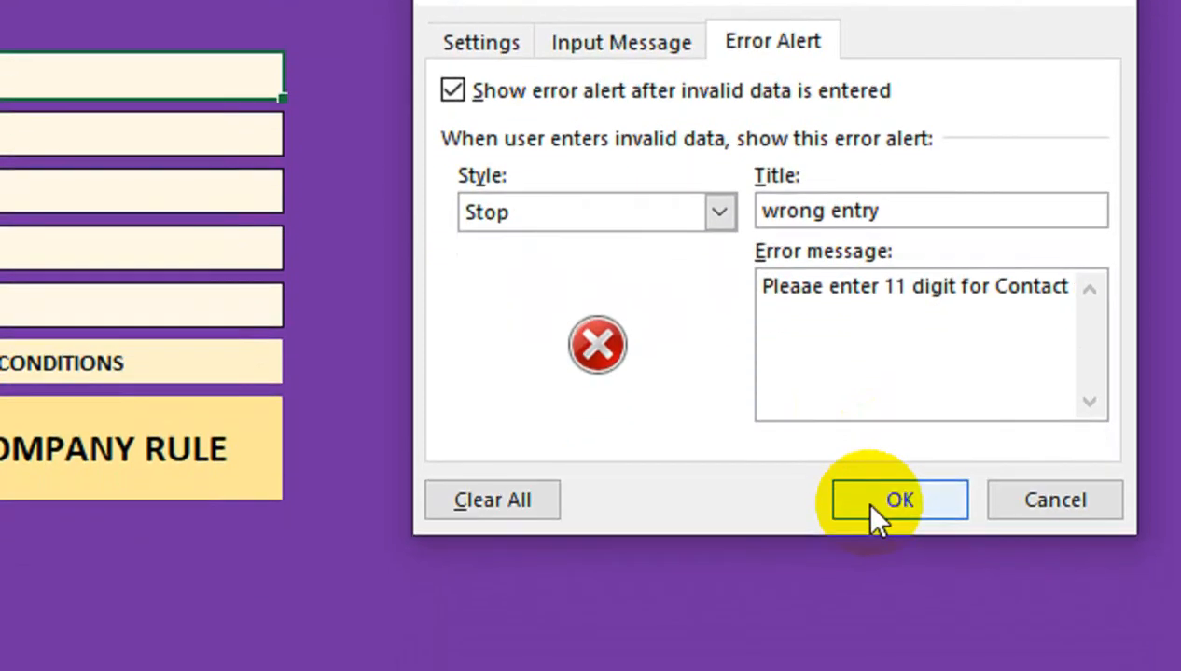
left_click(870, 664)
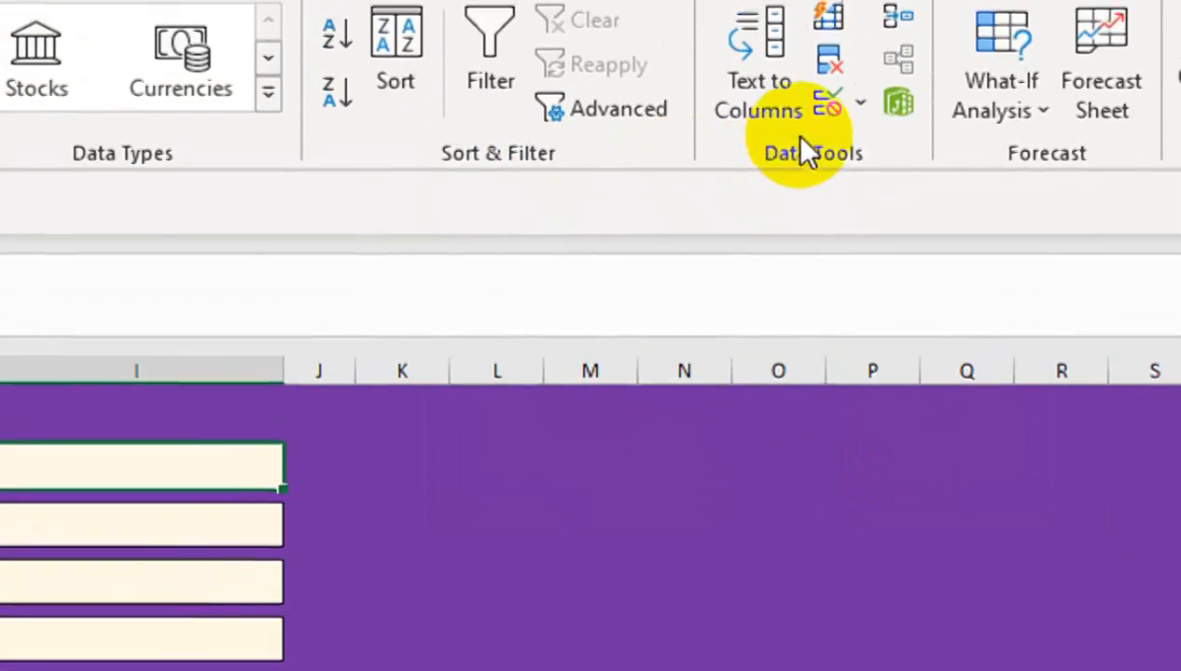
left_click(868, 183)
left_click(872, 214)
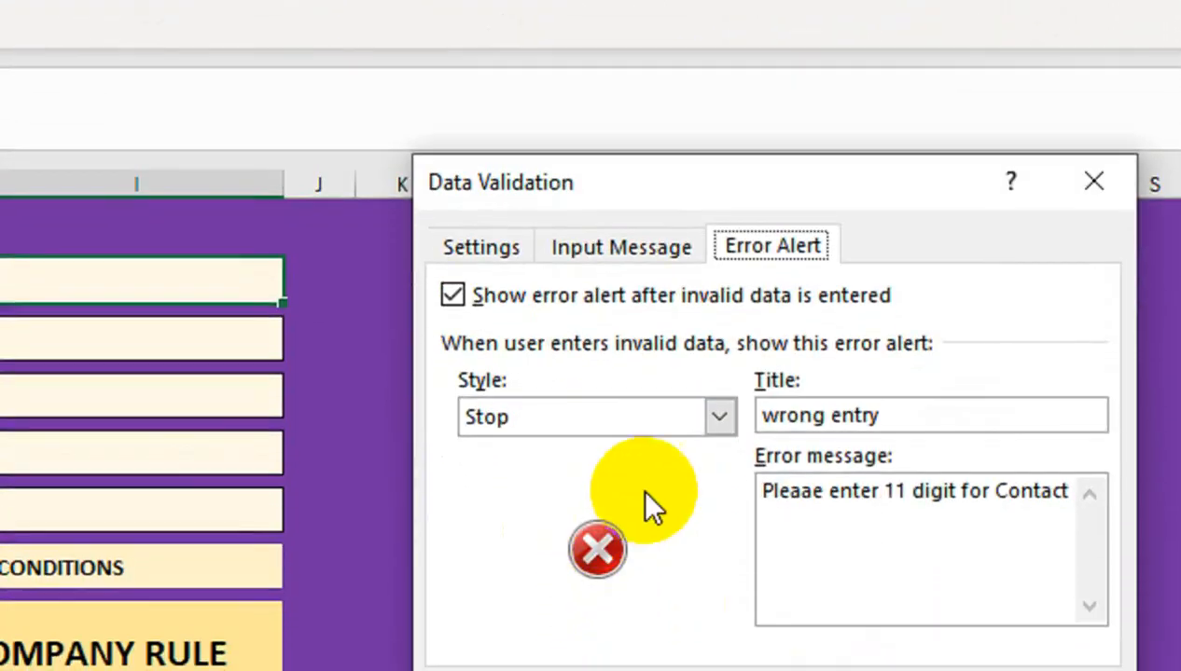
Correct 'Pleaae' to 'Please' in the validation error message and confirm it
left_click(808, 492)
key("BackSpace")
type("s")
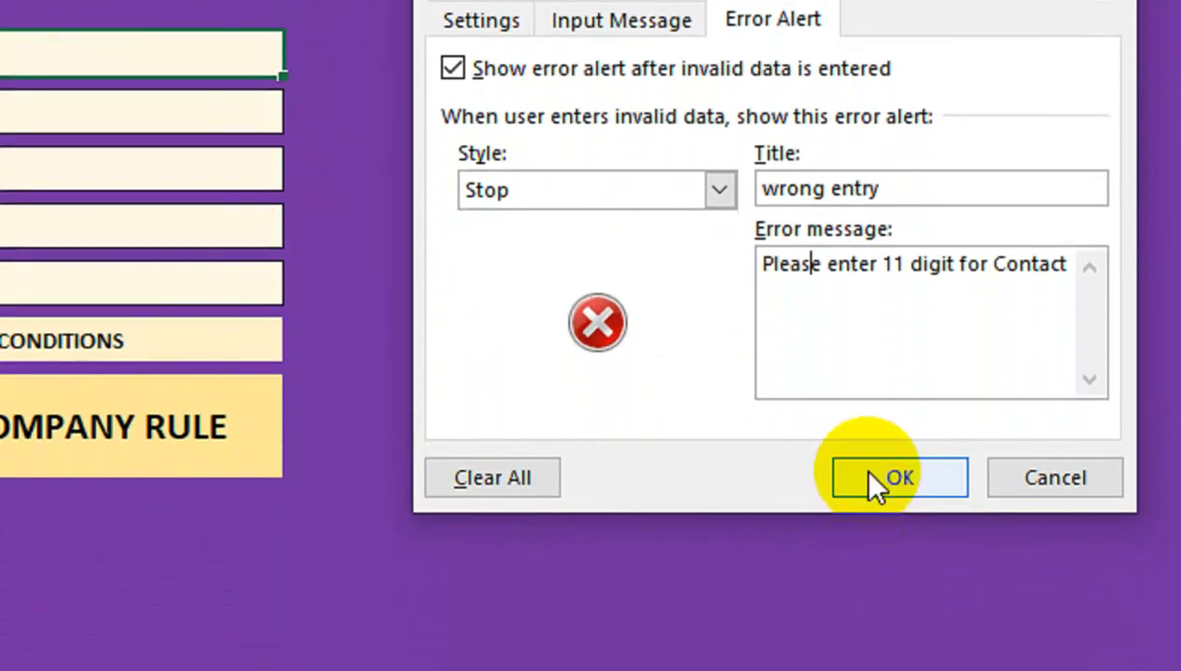
left_click(876, 480)
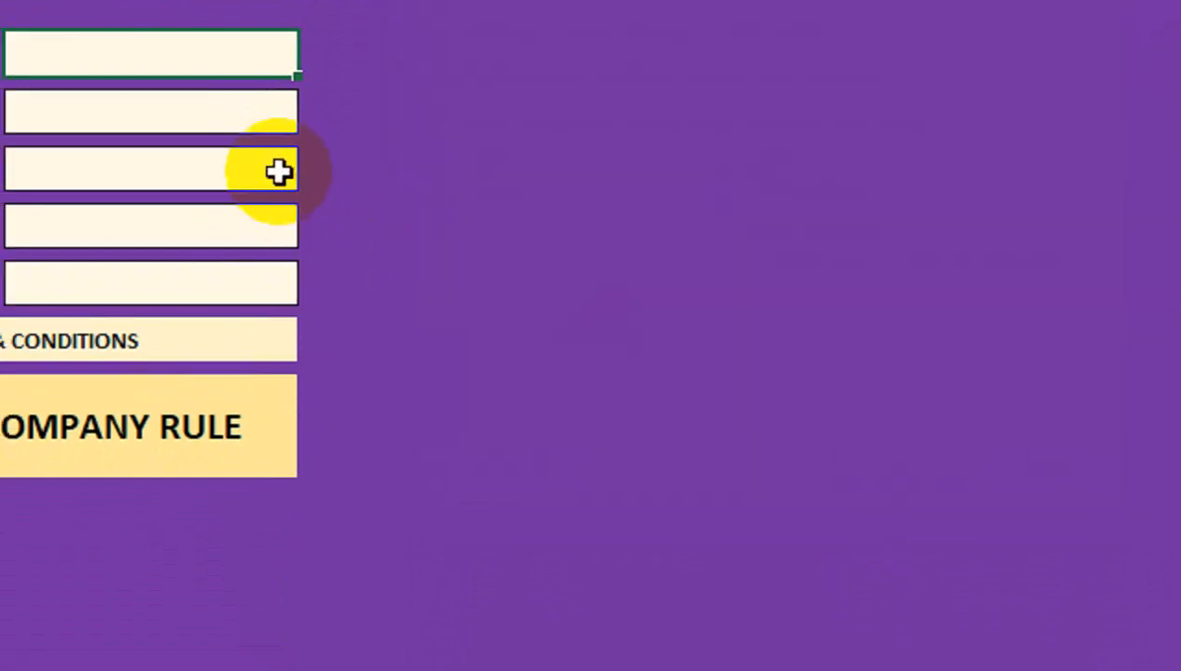
Enter an 11-digit contact number, check that a 12-digit version triggers the wrong entry alert, then clear Contact
type("36598745874")
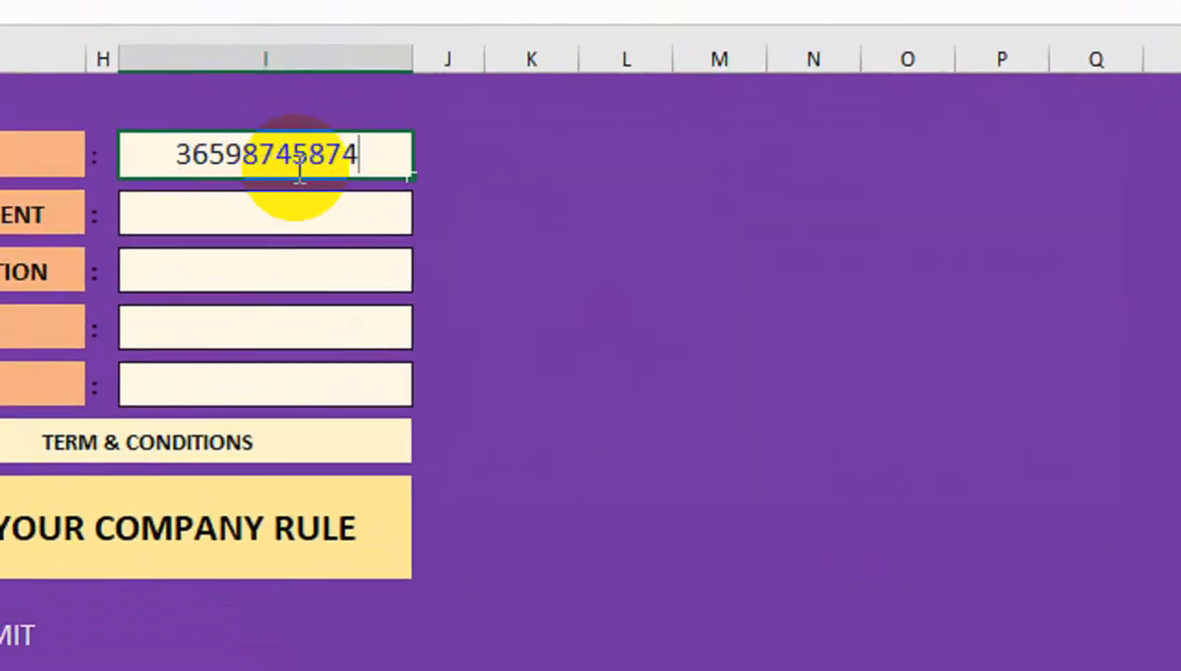
key("Return")
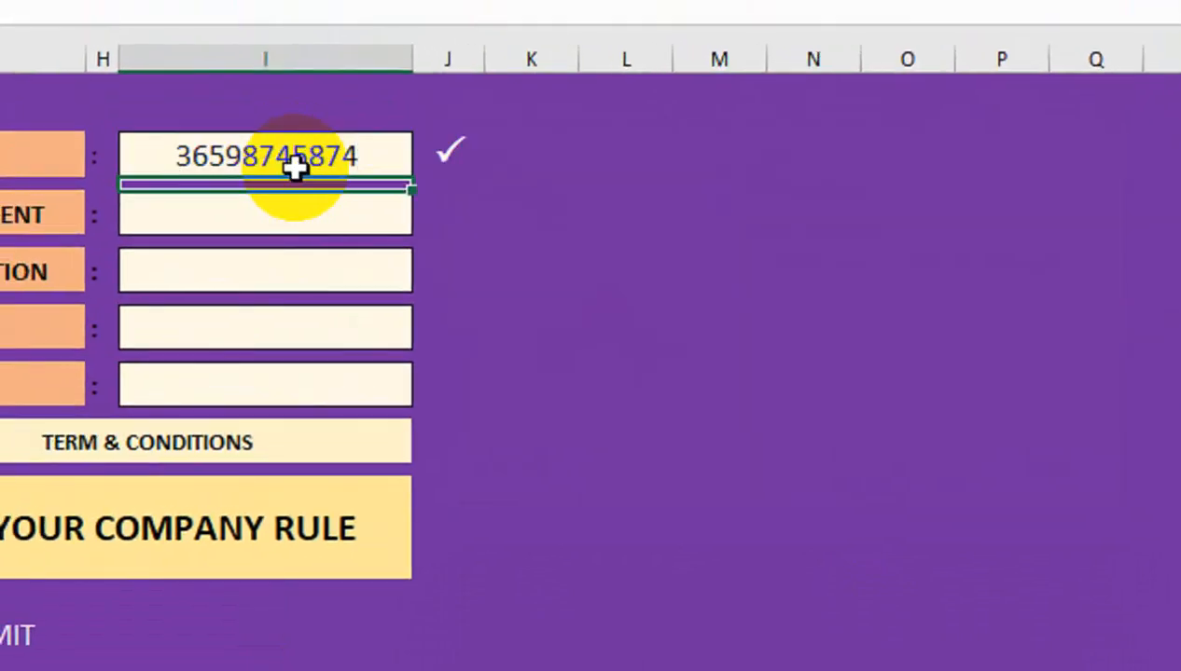
key("Up")
key("F2")
key("BackSpace")
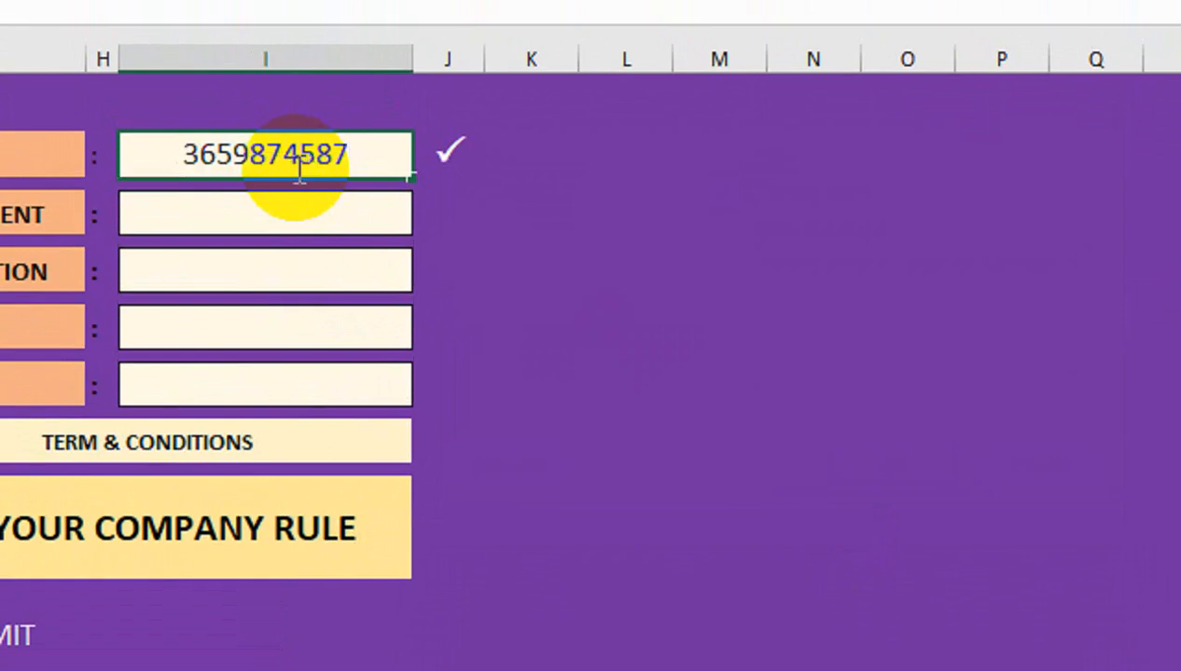
type("12")
key("Return")
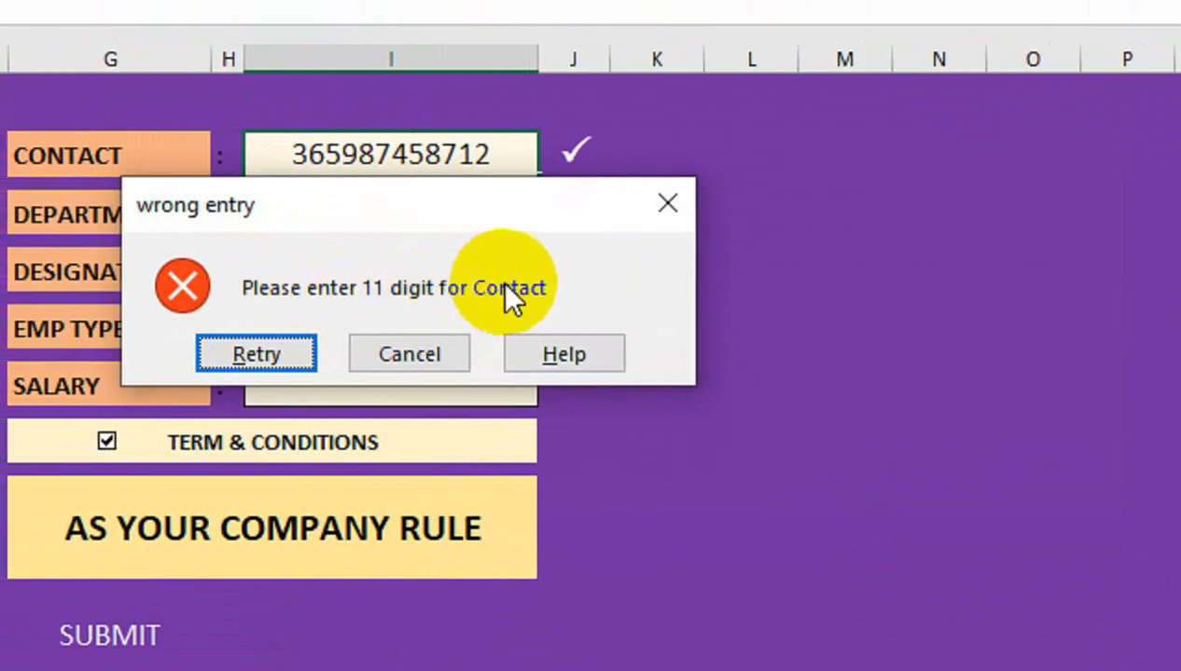
left_click(373, 352)
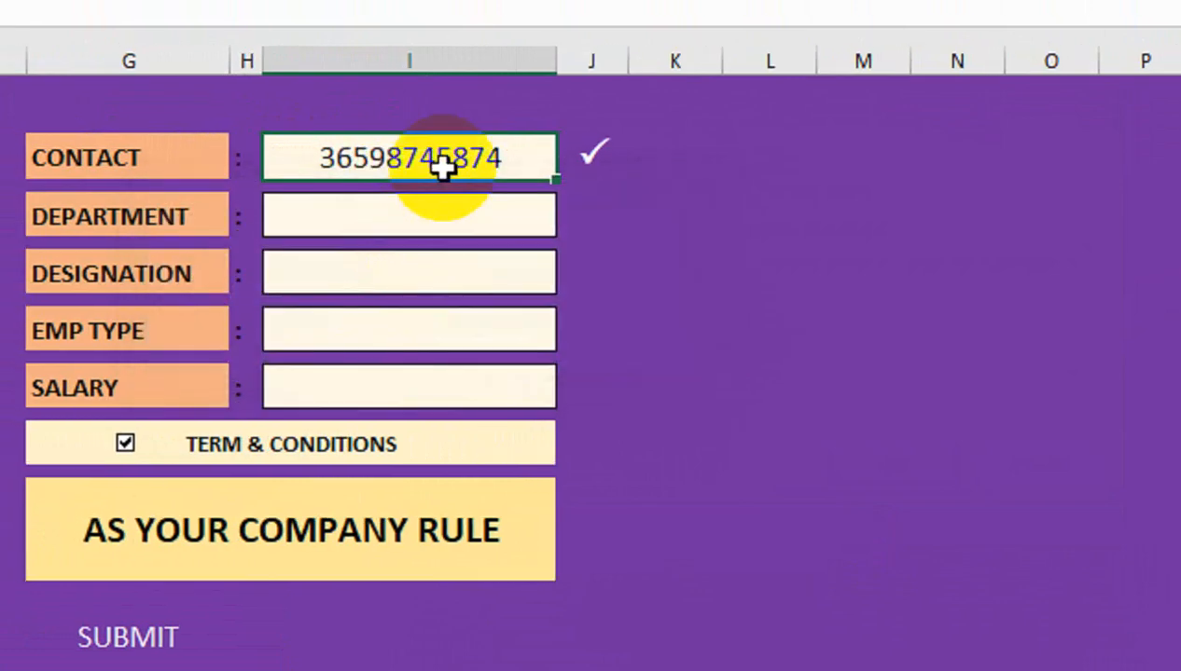
key("Delete")
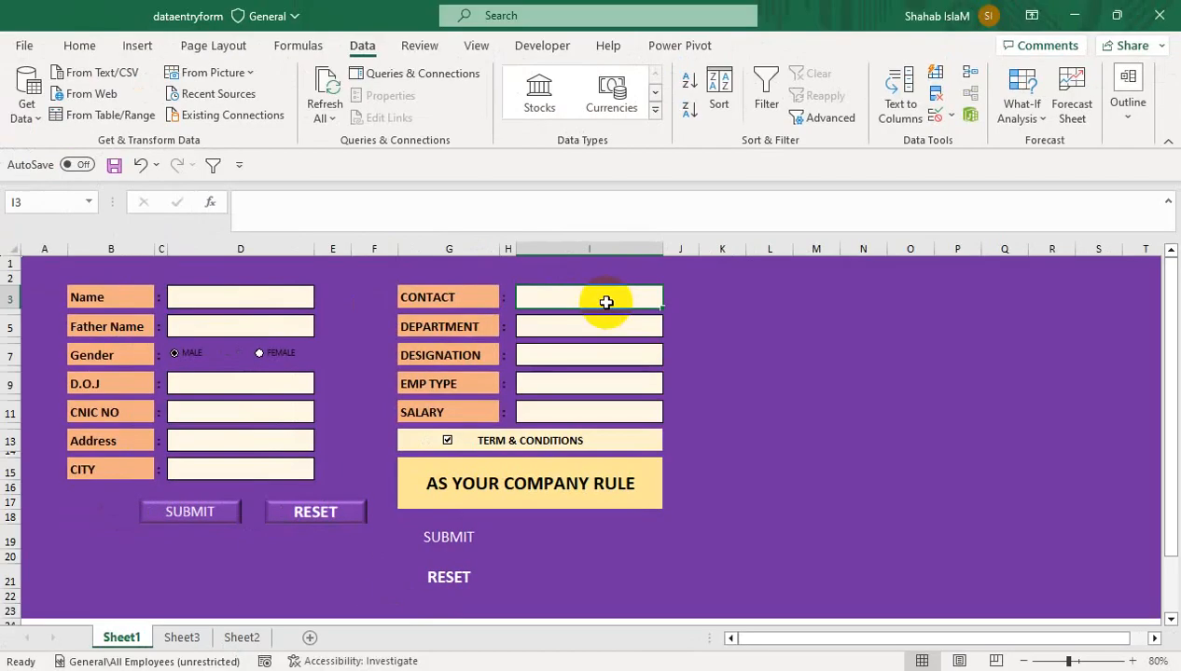